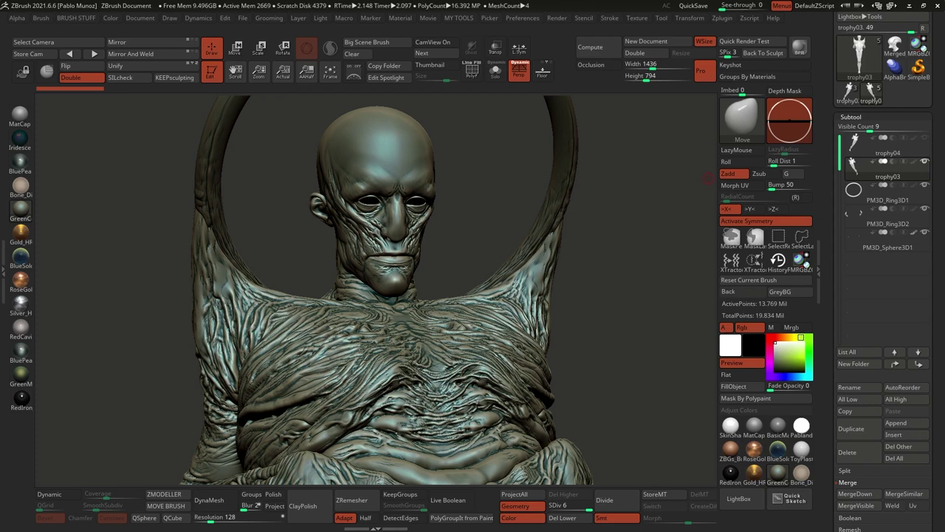
- Switch to File Explorer and look over the brush pack's BONUS, Brushes and Video tutorial folders and its quick start PDF
{"action": "key", "text": "alt+Tab"}
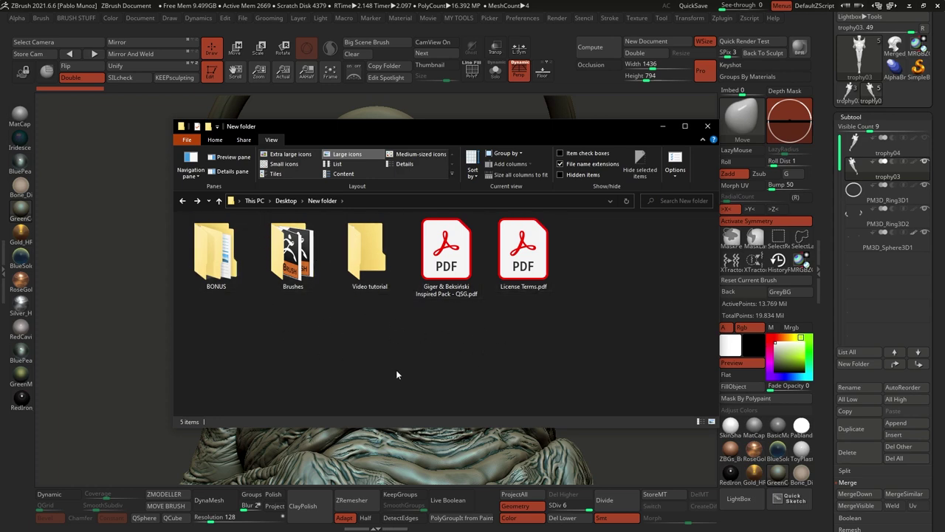
{"action": "left_click", "coordinate": [225, 267]}
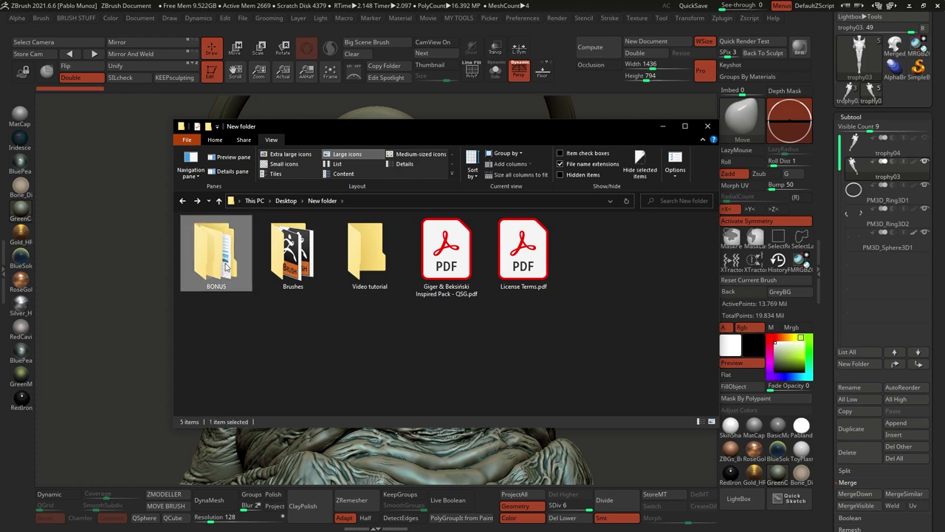
{"action": "left_click", "coordinate": [299, 267]}
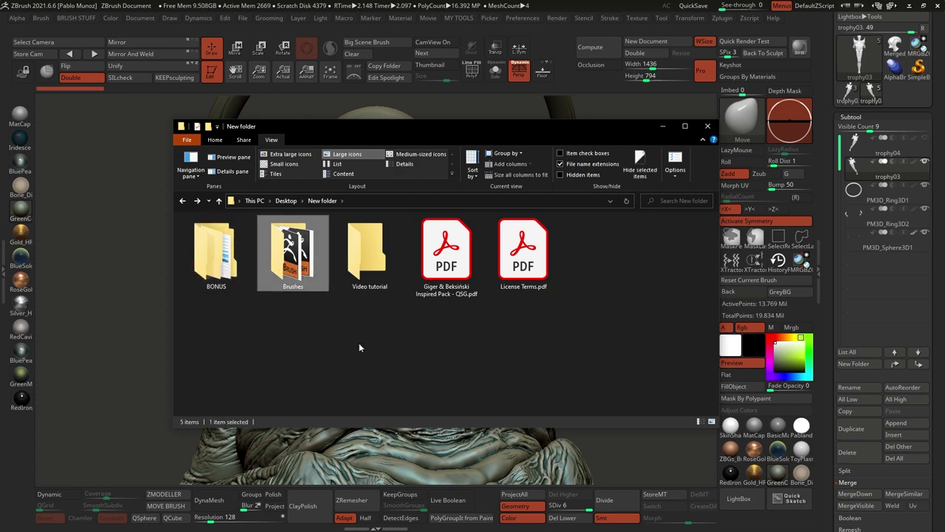
{"action": "left_click", "coordinate": [366, 249]}
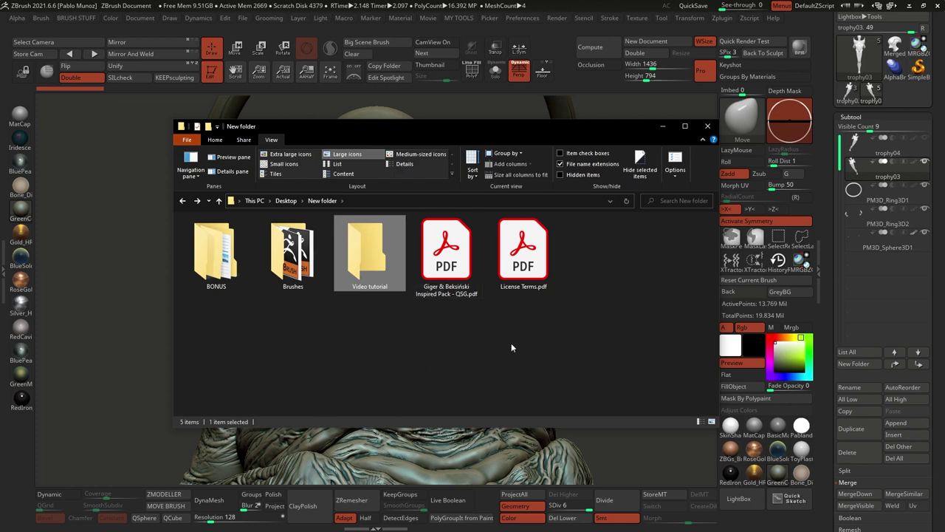
{"action": "left_click", "coordinate": [461, 259]}
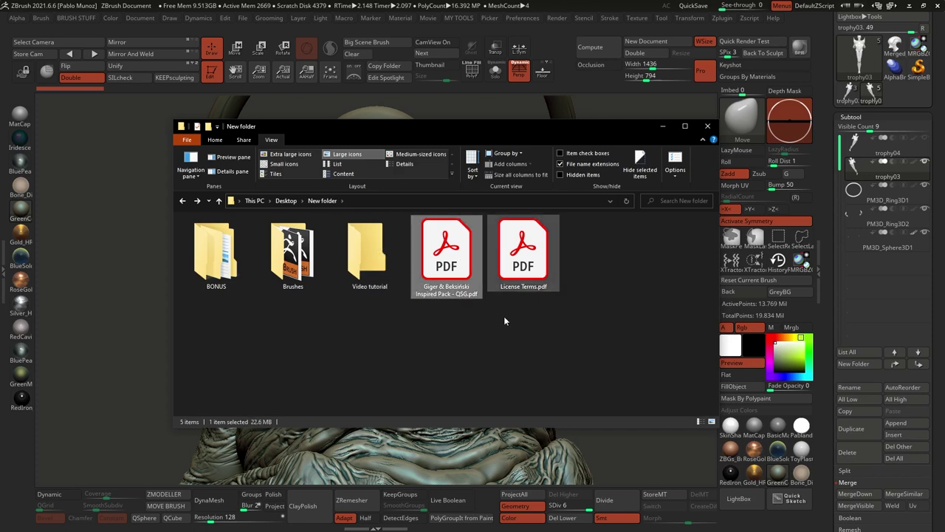
- Open the Giger & Beksiński Inspired Pack - QSG.pdf guide, look through its brush pages, and close it
{"action": "double_click", "coordinate": [476, 276]}
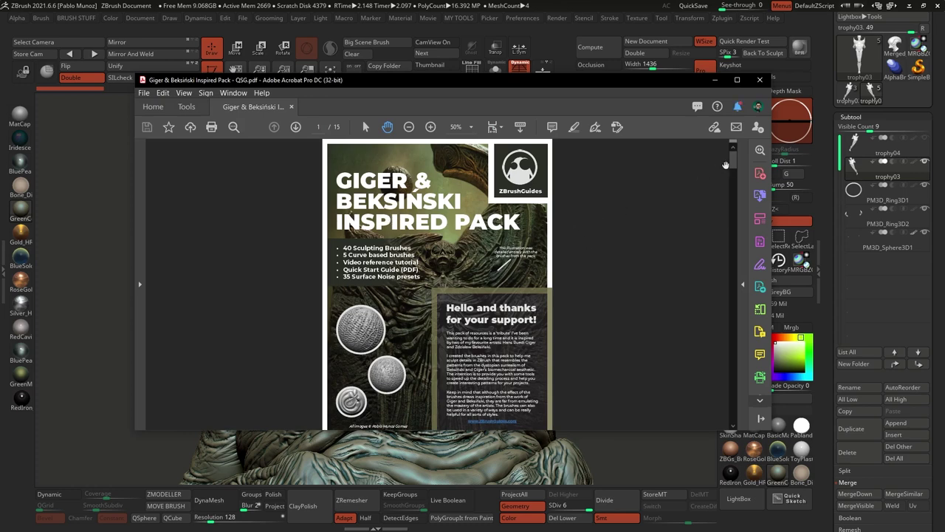
{"action": "left_click_drag", "start_coordinate": [735, 156], "coordinate": [719, 264]}
{"action": "scroll", "coordinate": [405, 238], "scroll_direction": "up", "scroll_amount": 10}
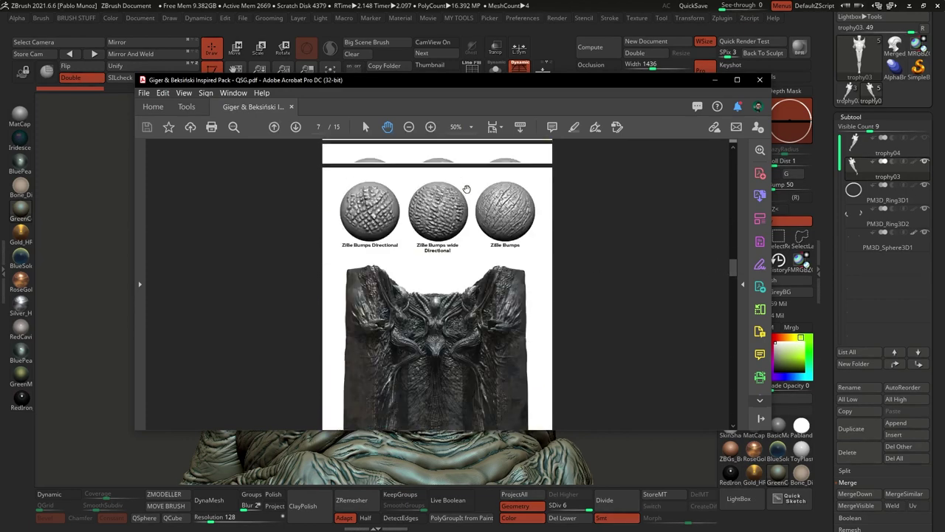
{"action": "scroll", "coordinate": [406, 238], "scroll_direction": "up", "scroll_amount": 4}
{"action": "scroll", "coordinate": [406, 238], "scroll_direction": "down", "scroll_amount": 2}
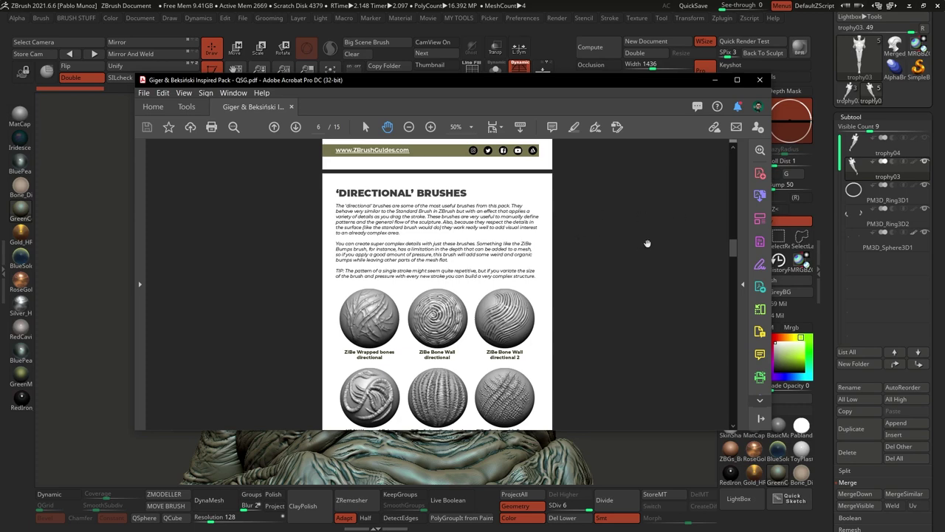
{"action": "left_click", "coordinate": [760, 79]}
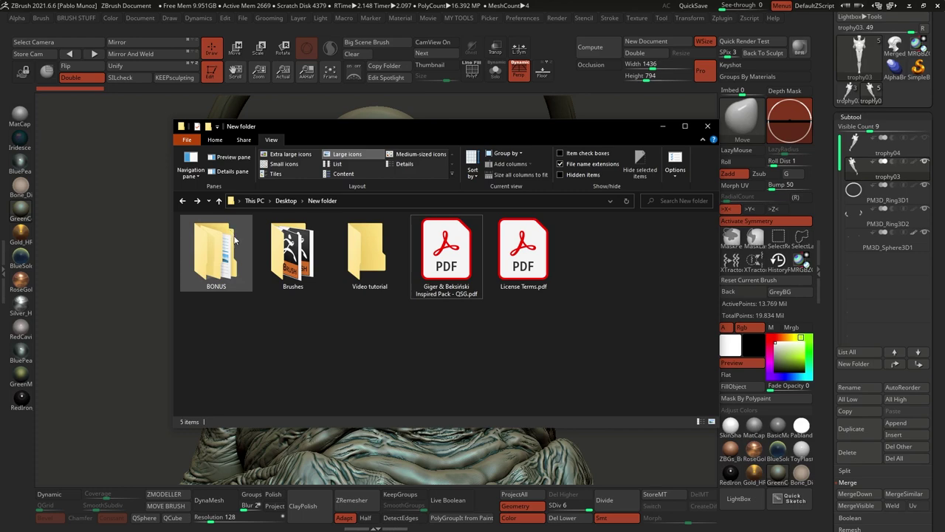
- Load the ZiBe_Organic_Cracks.zbp brush into ZBrush from the pack's Brushes folder
{"action": "double_click", "coordinate": [293, 255]}
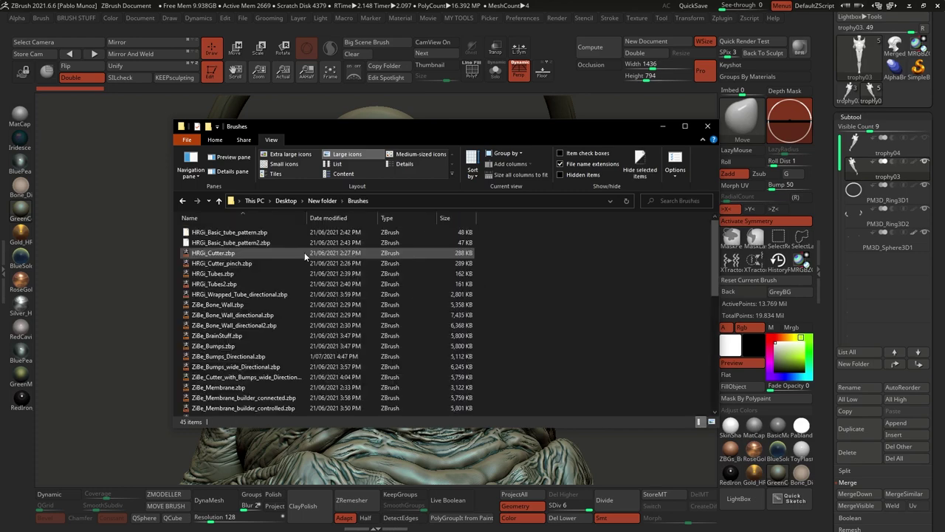
{"action": "scroll", "coordinate": [324, 281], "scroll_direction": "down", "scroll_amount": 9}
{"action": "scroll", "coordinate": [323, 281], "scroll_direction": "up", "scroll_amount": 6}
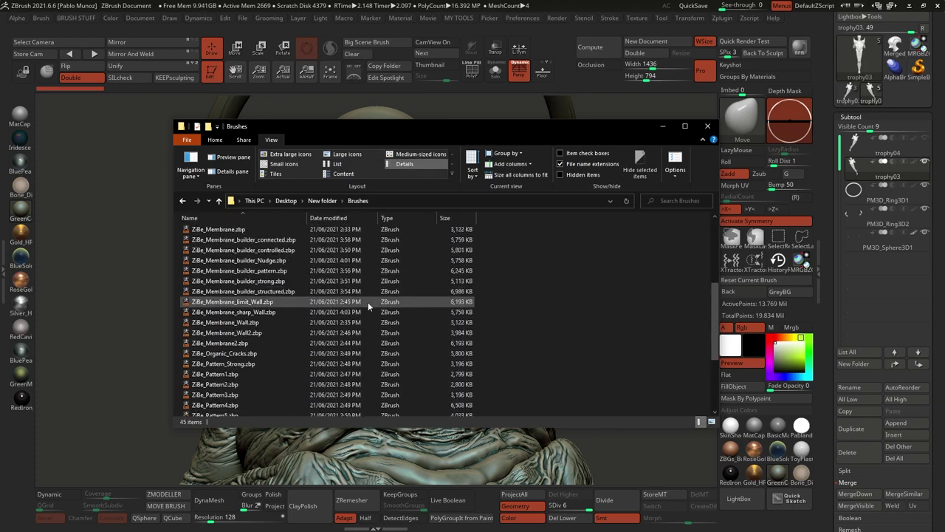
{"action": "scroll", "coordinate": [283, 308], "scroll_direction": "down", "scroll_amount": 6}
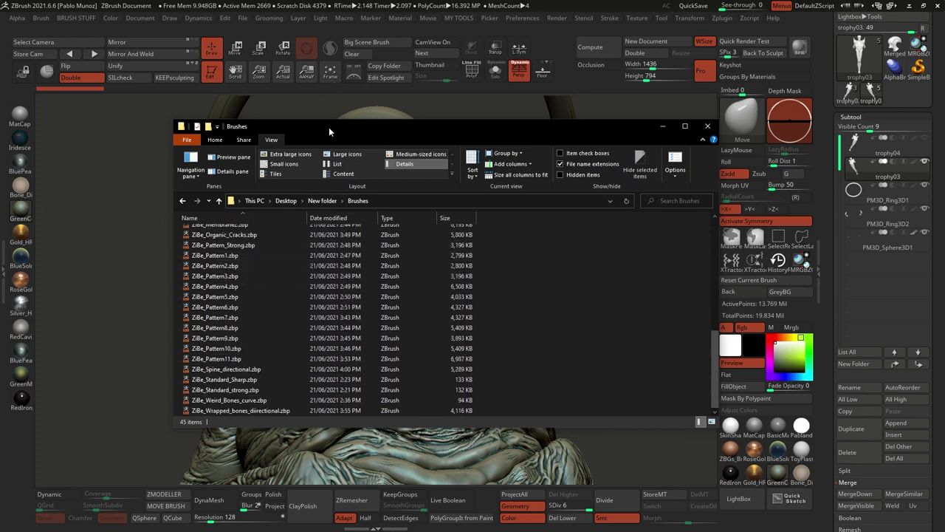
{"action": "mouse_move", "coordinate": [332, 134]}
{"action": "left_mouse_down"}
{"action": "mouse_move", "coordinate": [321, 465]}
{"action": "mouse_move", "coordinate": [364, 111]}
{"action": "left_mouse_up"}
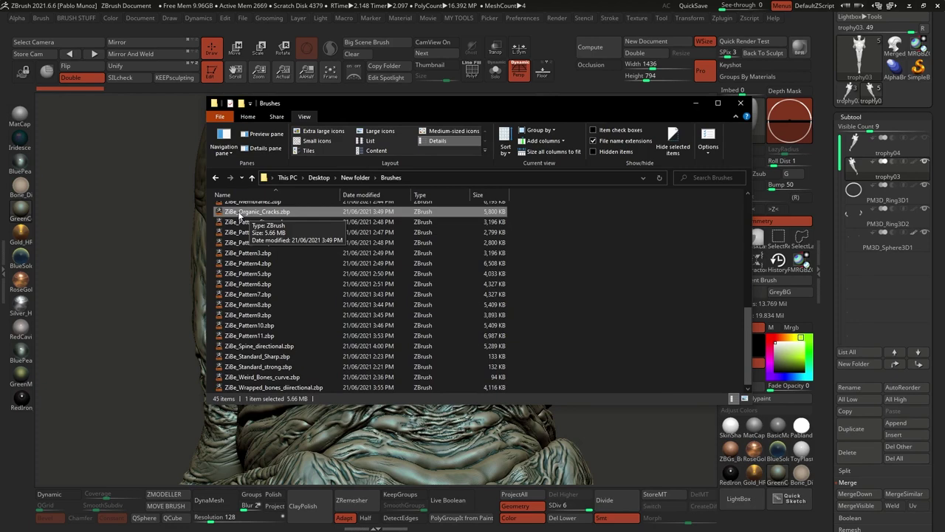
{"action": "double_click", "coordinate": [238, 213]}
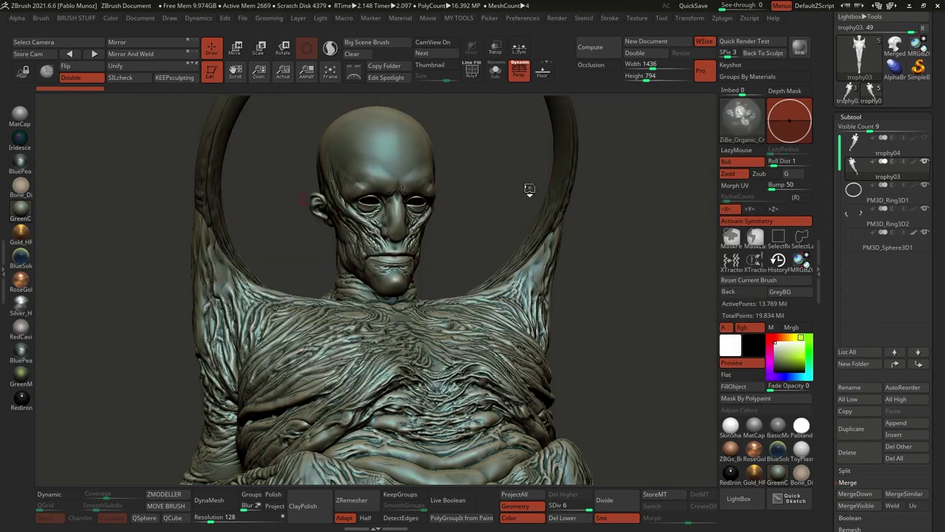
{"action": "mouse_move", "coordinate": [733, 116]}
- Return to the pack folder in File Explorer and examine the MatCaps materials inside the BONUS folder
{"action": "key", "text": "alt+Tab"}
{"action": "left_click", "coordinate": [353, 176]}
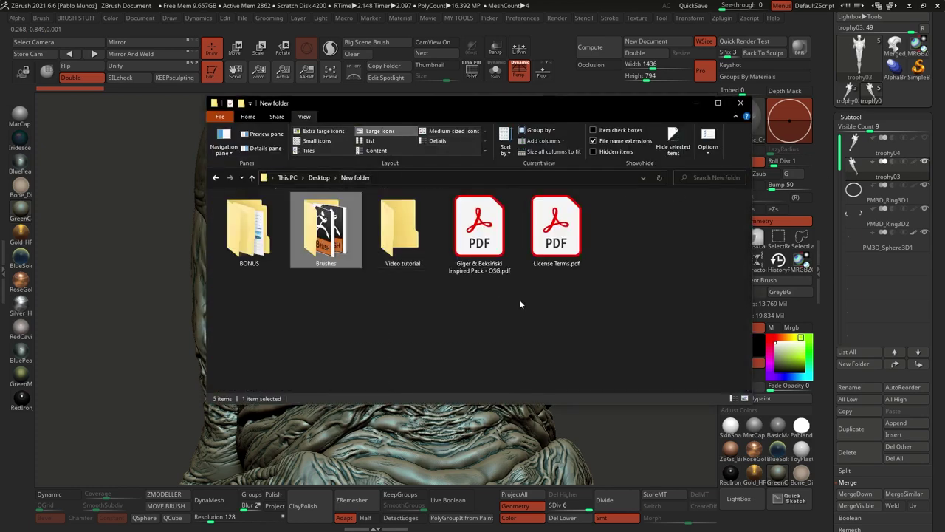
{"action": "left_click", "coordinate": [546, 335]}
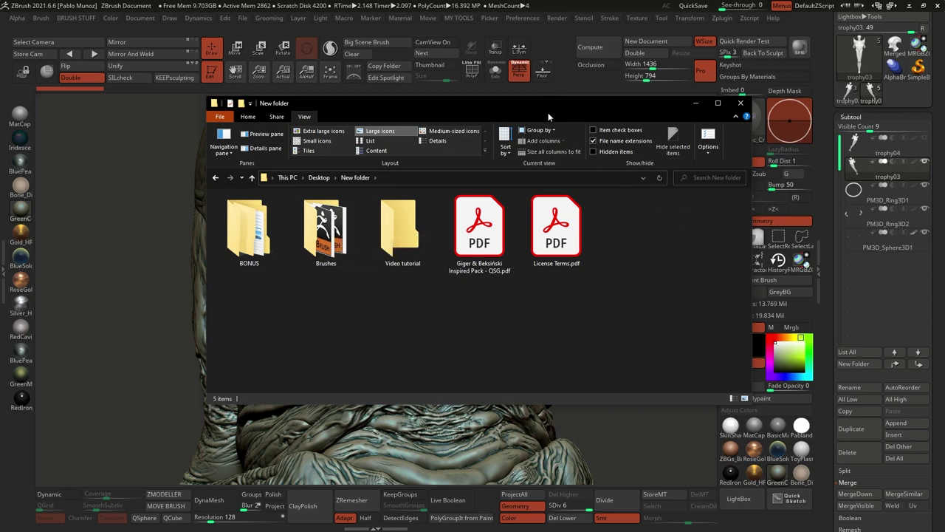
{"action": "left_click_drag", "start_coordinate": [524, 105], "coordinate": [494, 140]}
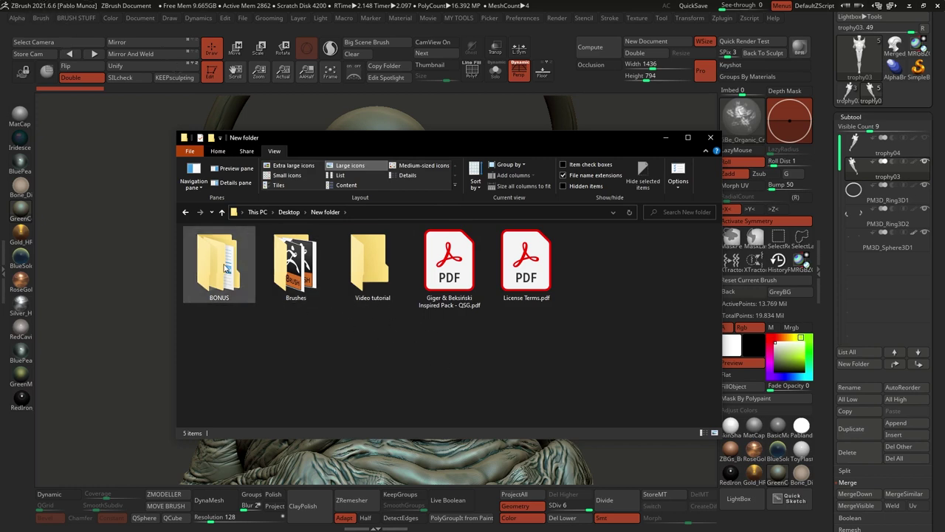
{"action": "double_click", "coordinate": [219, 262]}
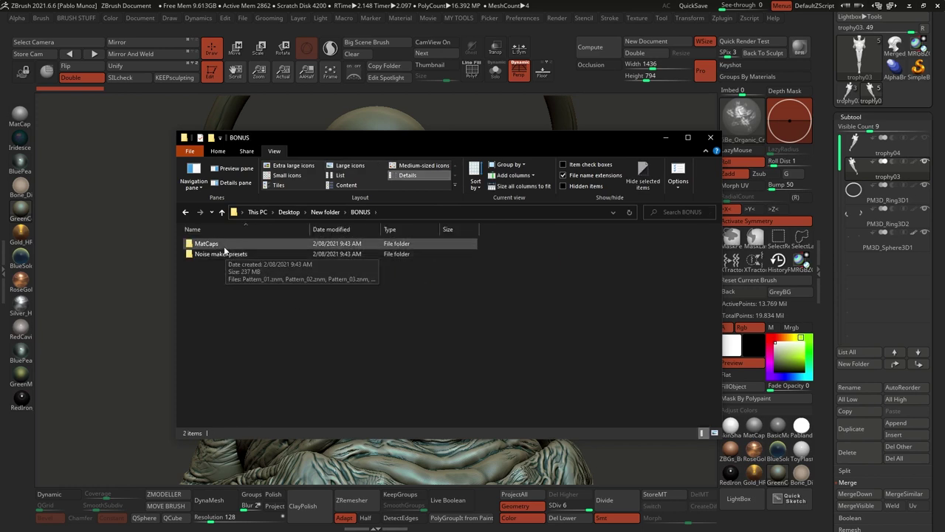
{"action": "double_click", "coordinate": [201, 244]}
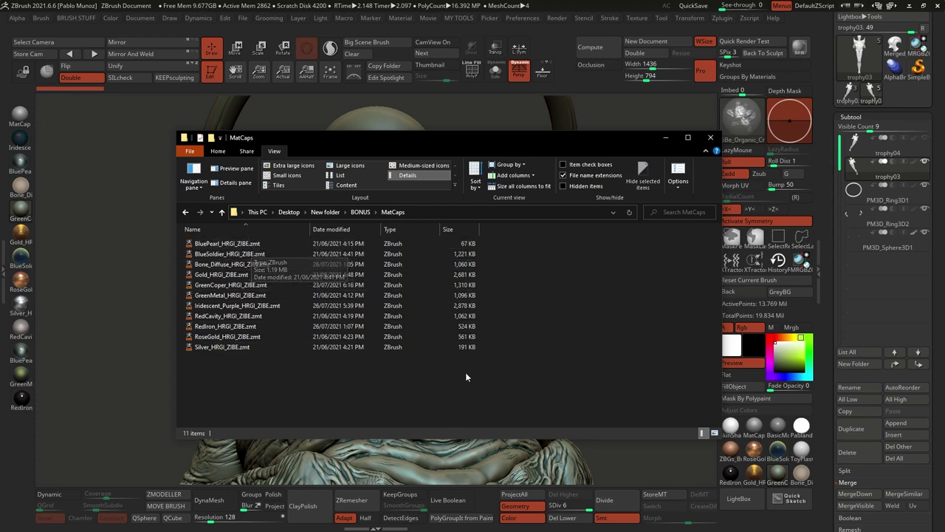
- Examine the Noise maker presets inside the BONUS folder, return to the pack's main folder, and clear its window off the canvas
{"action": "left_click", "coordinate": [362, 212]}
{"action": "left_click", "coordinate": [244, 255]}
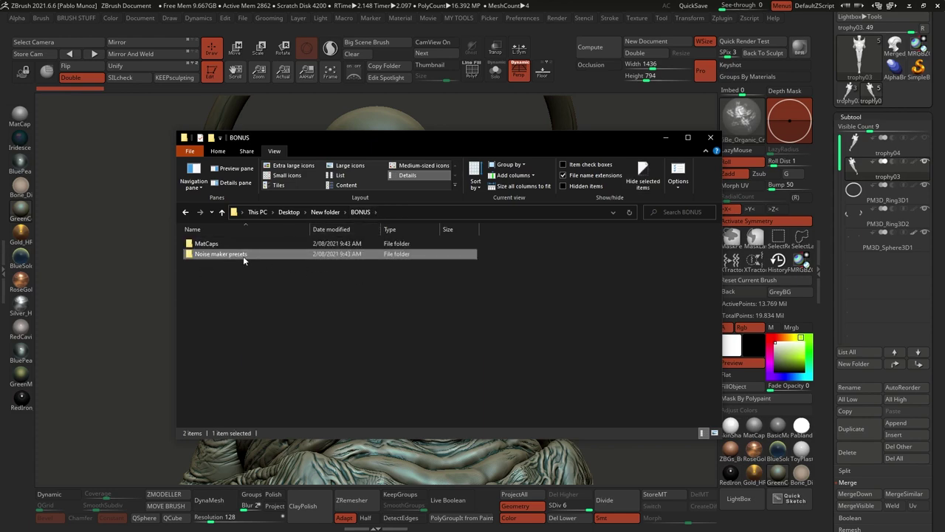
{"action": "double_click", "coordinate": [233, 255]}
{"action": "scroll", "coordinate": [277, 285], "scroll_direction": "down", "scroll_amount": 5}
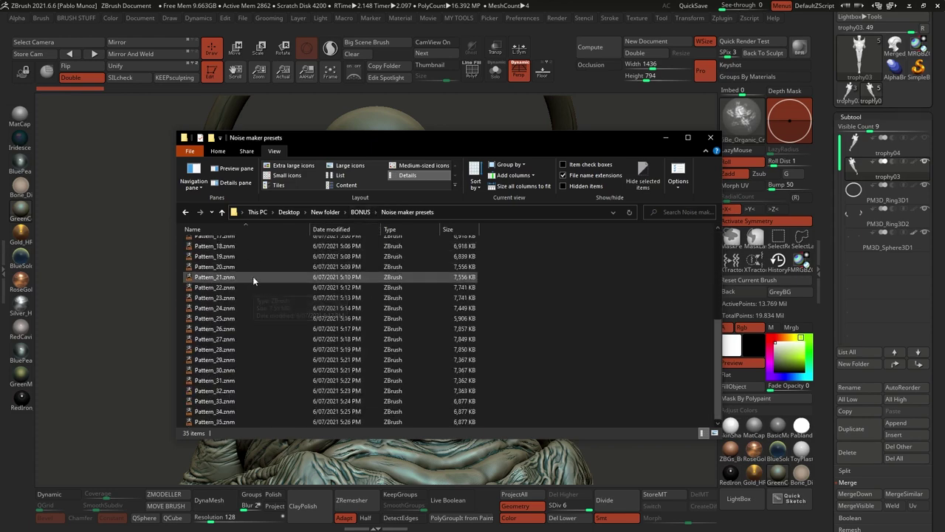
{"action": "scroll", "coordinate": [252, 276], "scroll_direction": "up", "scroll_amount": 6}
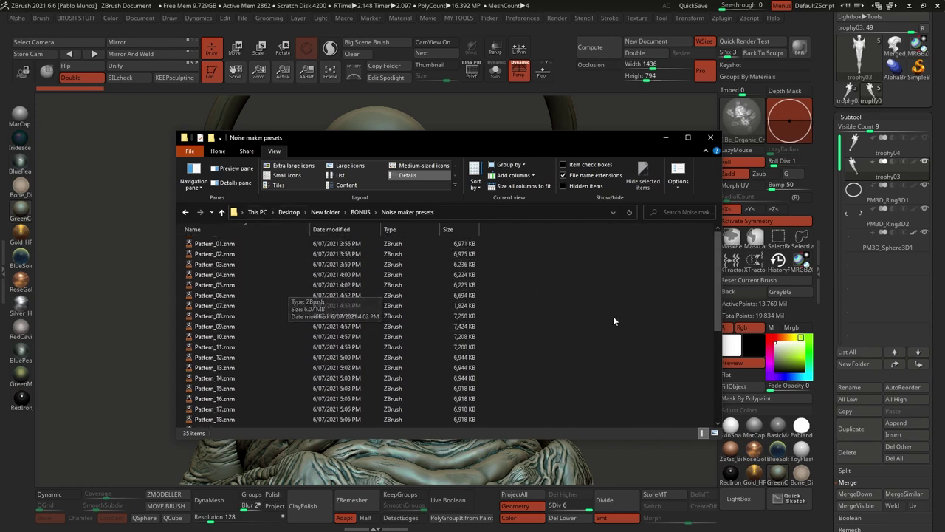
{"action": "key", "text": "alt+Up"}
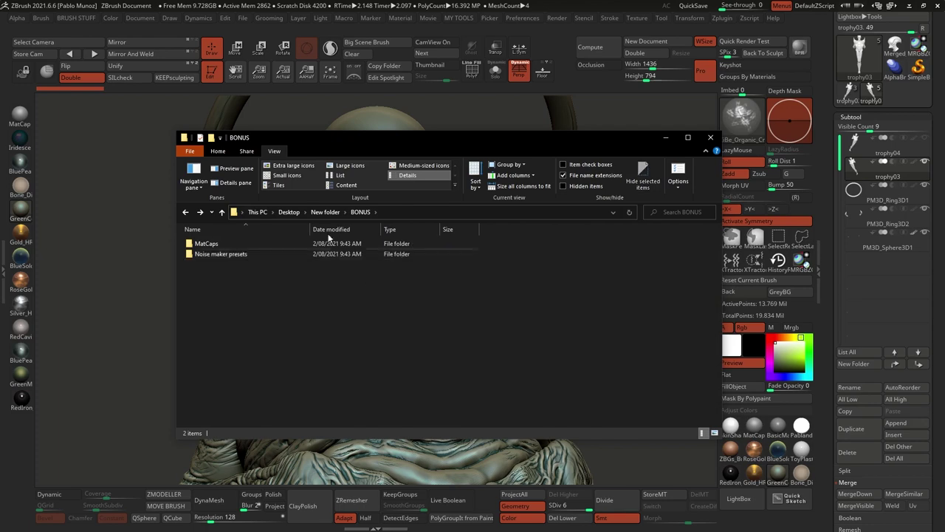
{"action": "left_click", "coordinate": [314, 212]}
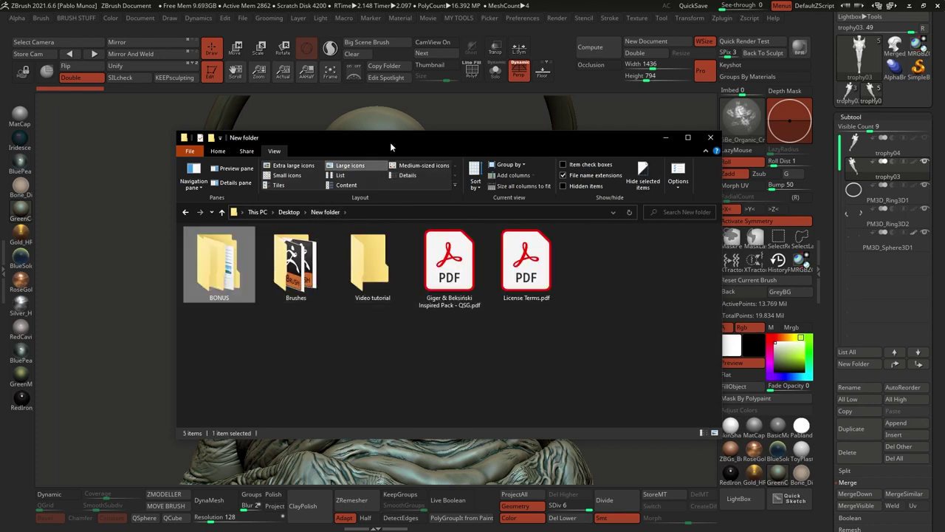
{"action": "left_click_drag", "start_coordinate": [376, 137], "coordinate": [944, 137]}
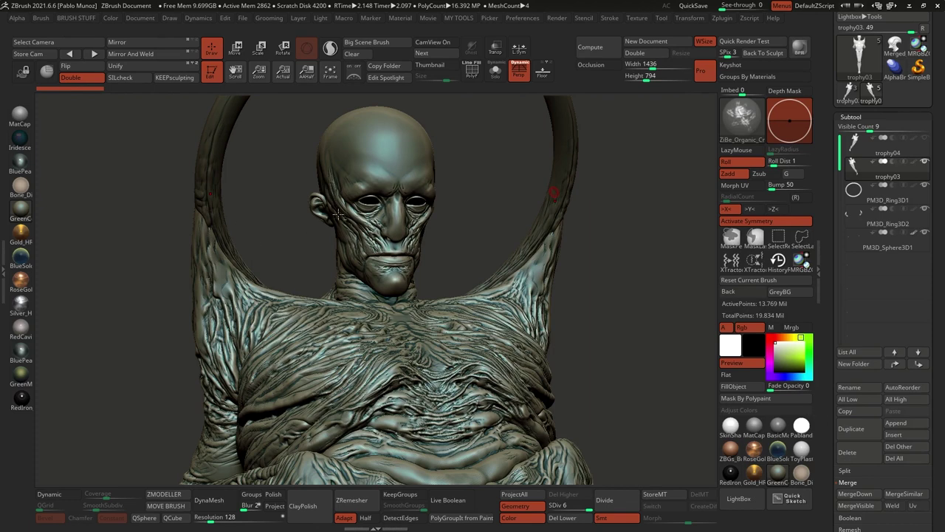
- Load the Rock_BrainStuff brush from the LightBox brush library and leave LightBox hidden
{"action": "left_click", "coordinate": [739, 499]}
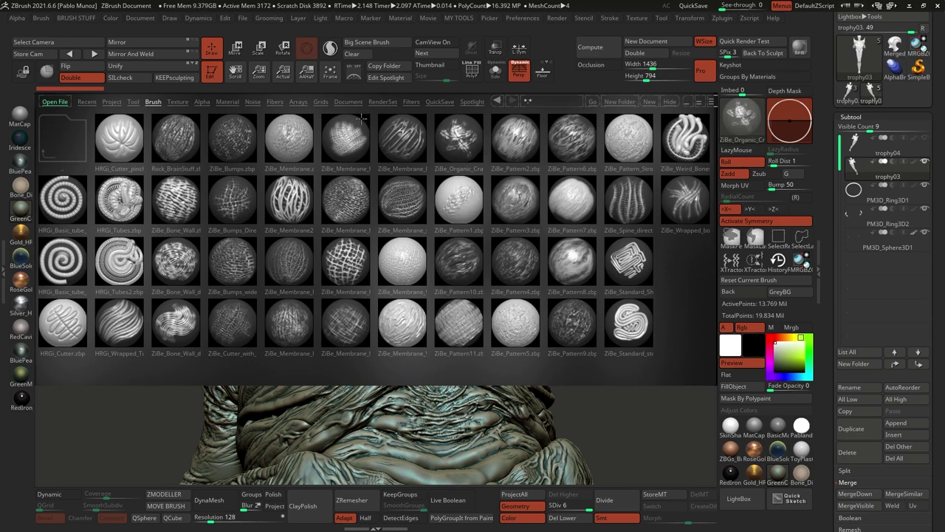
{"action": "double_click", "coordinate": [168, 144]}
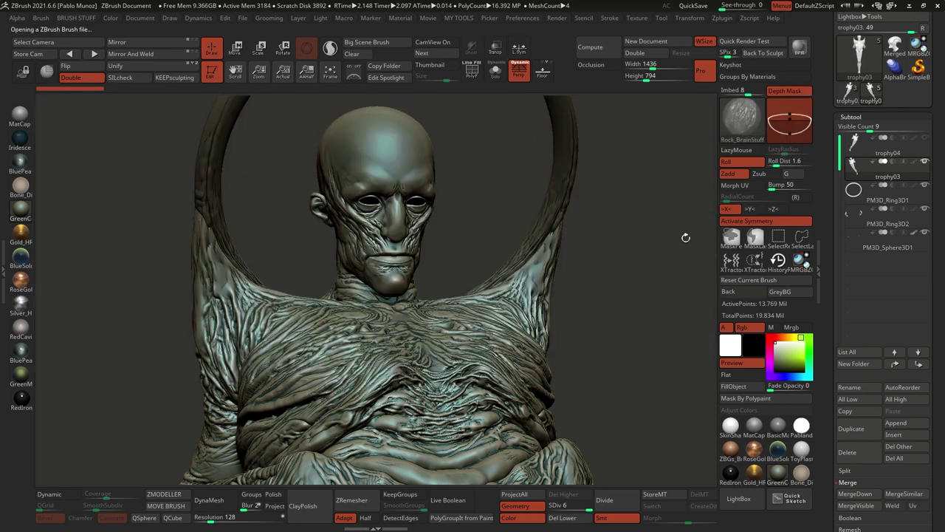
{"action": "left_click", "coordinate": [738, 499]}
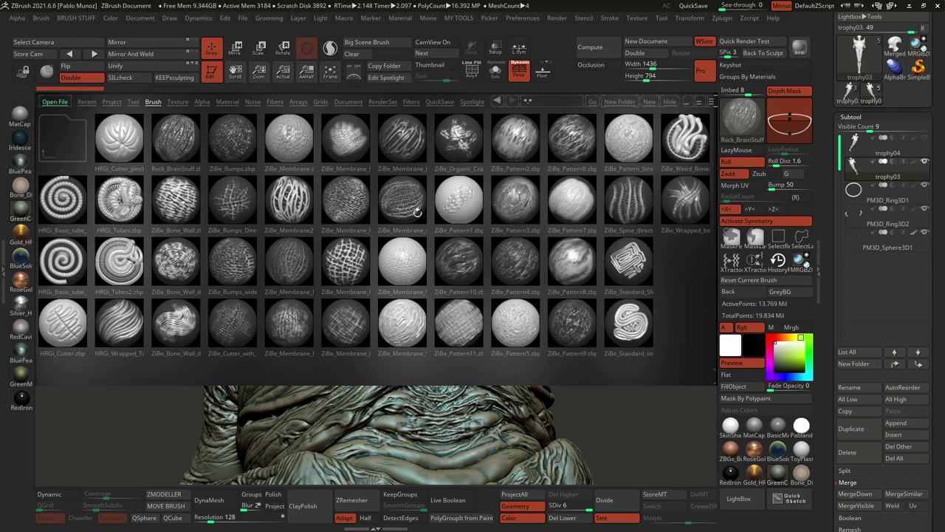
{"action": "left_click", "coordinate": [746, 504]}
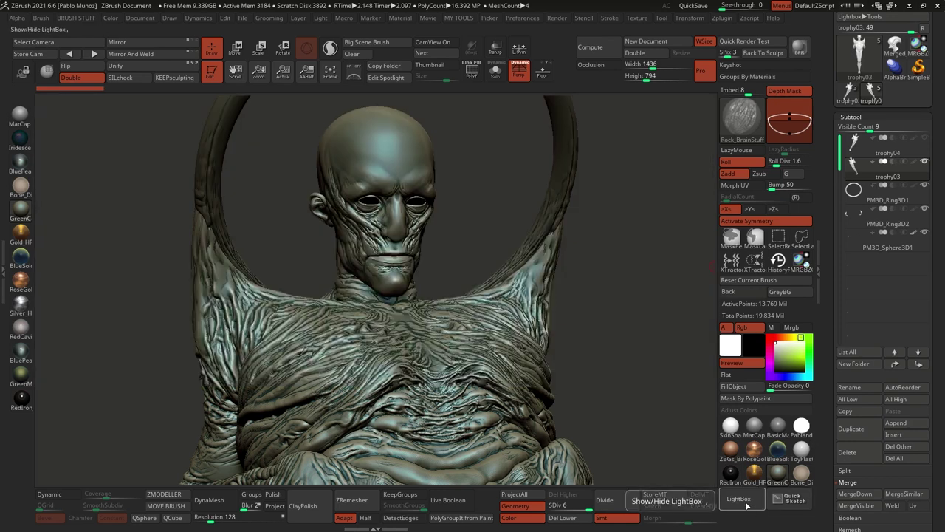
- Select the Bone_Diffuse_HRGI_ZIBE material
{"action": "left_click", "coordinate": [20, 188]}
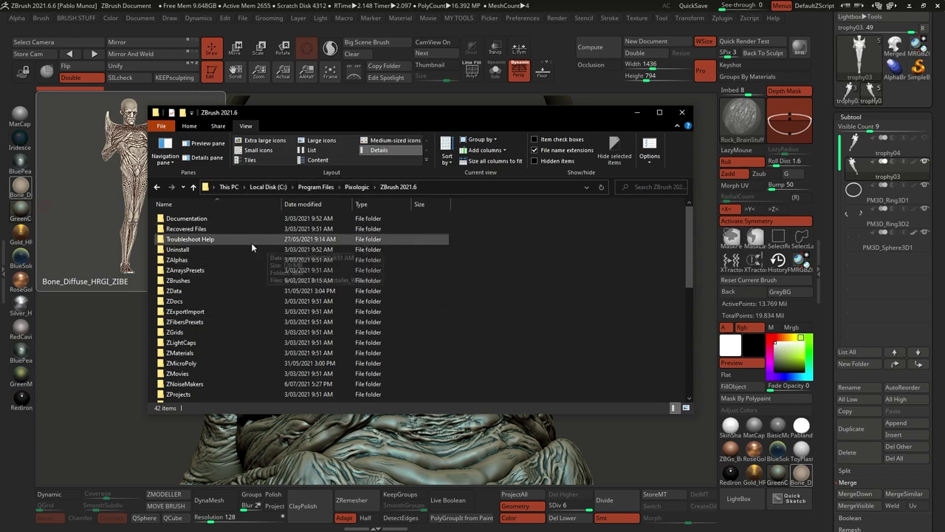
- Open the _MyBrushes folder inside ZBrushes in the ZBrush 2021.6 installation folder
{"action": "left_click", "coordinate": [191, 283]}
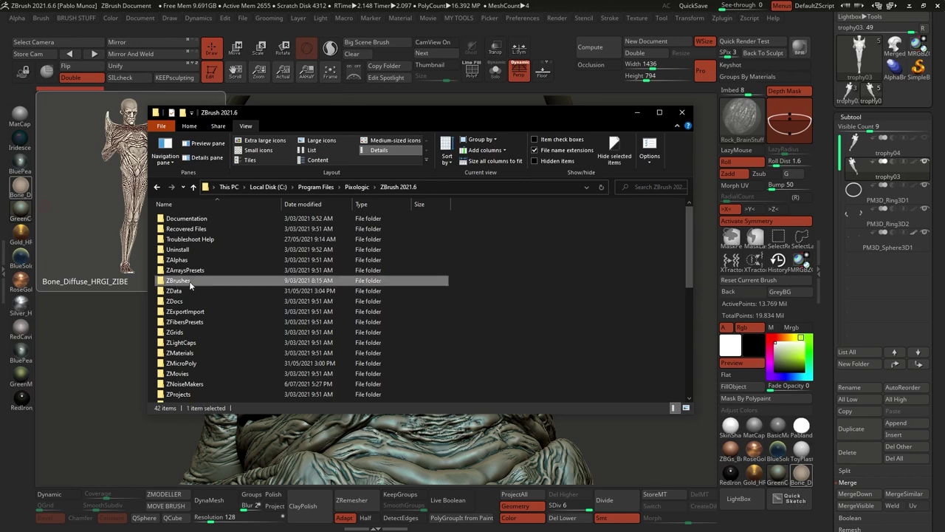
{"action": "double_click", "coordinate": [190, 283]}
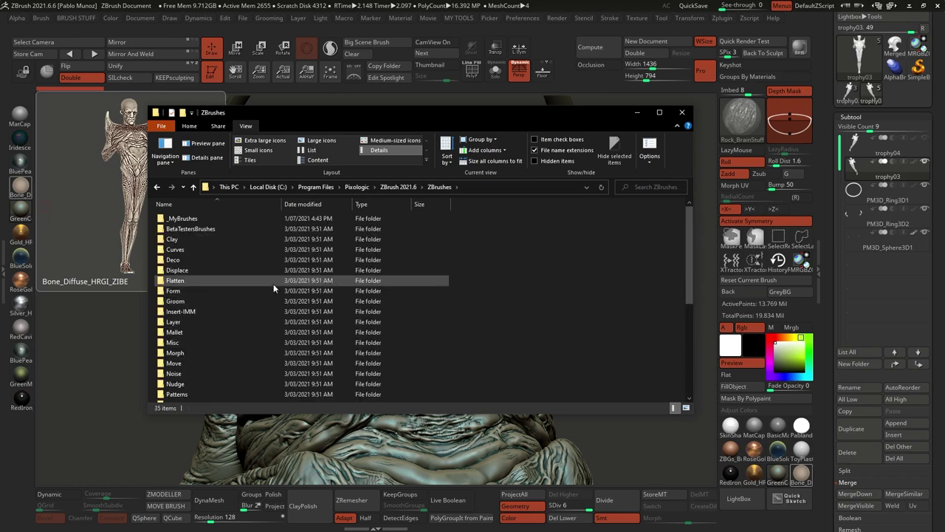
{"action": "scroll", "coordinate": [429, 266], "scroll_direction": "down", "scroll_amount": 4}
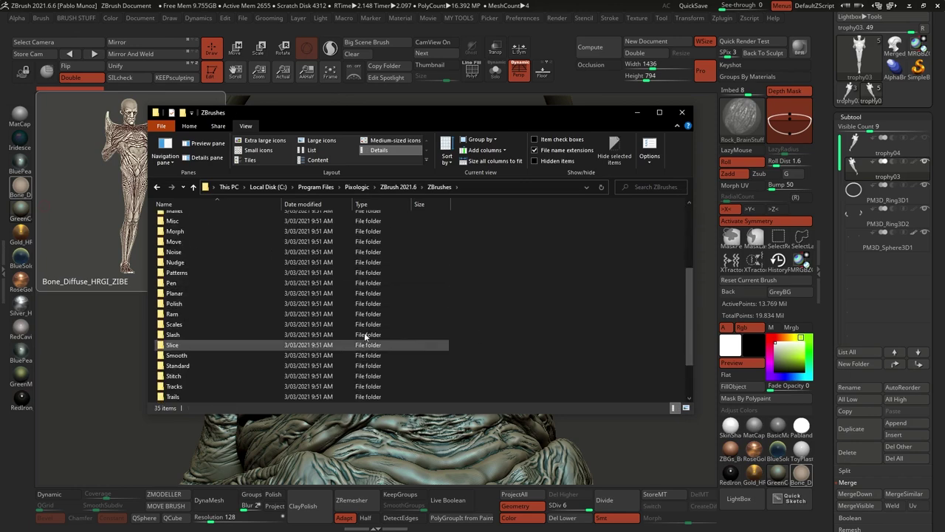
{"action": "scroll", "coordinate": [391, 257], "scroll_direction": "up", "scroll_amount": 4}
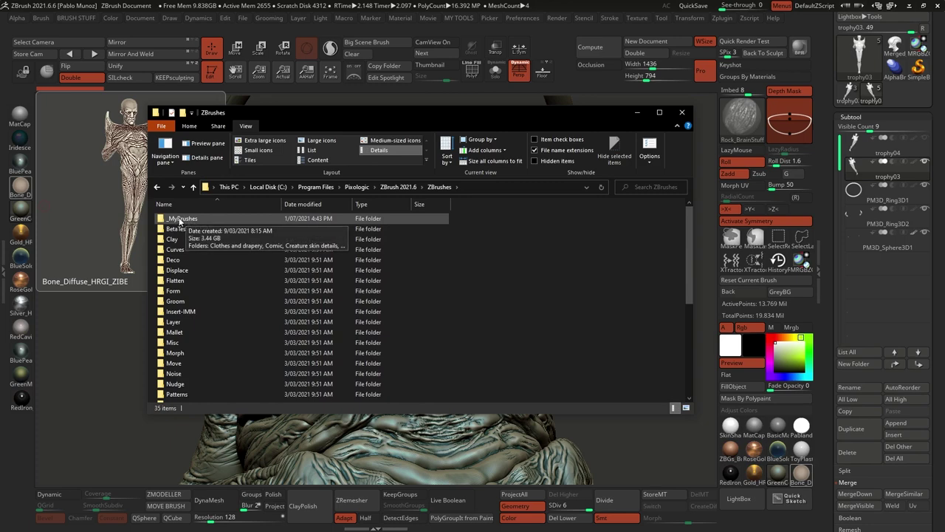
{"action": "double_click", "coordinate": [179, 219]}
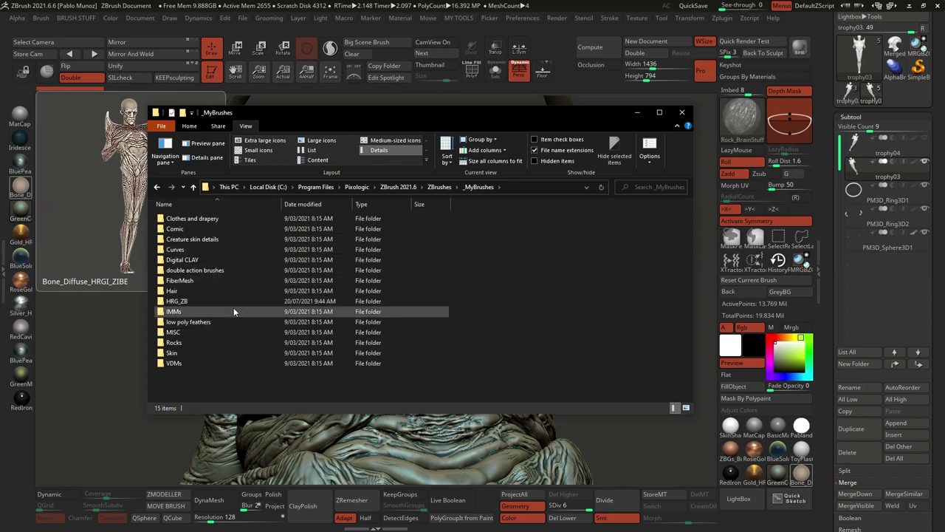
- Open the HRG_ZB brush folder inside _MyBrushes
{"action": "left_click", "coordinate": [190, 260]}
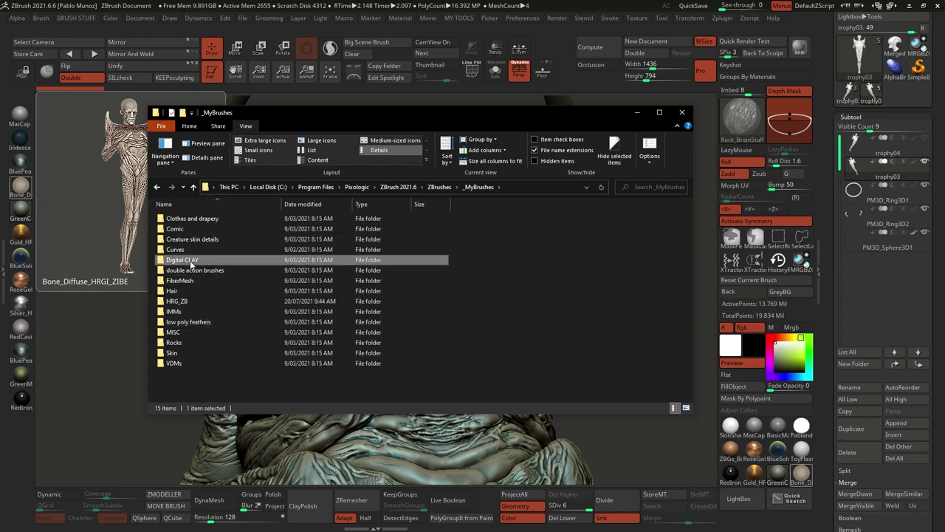
{"action": "left_click", "coordinate": [194, 280]}
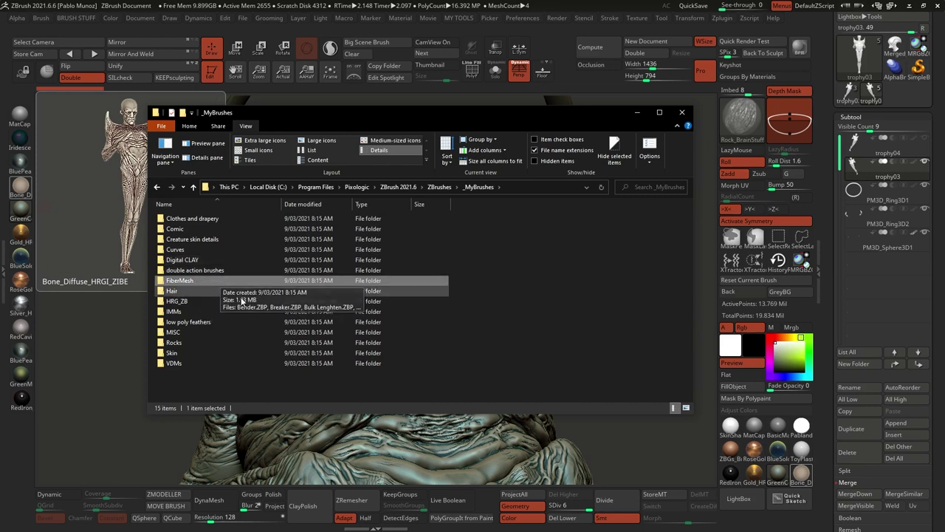
{"action": "left_click", "coordinate": [184, 353]}
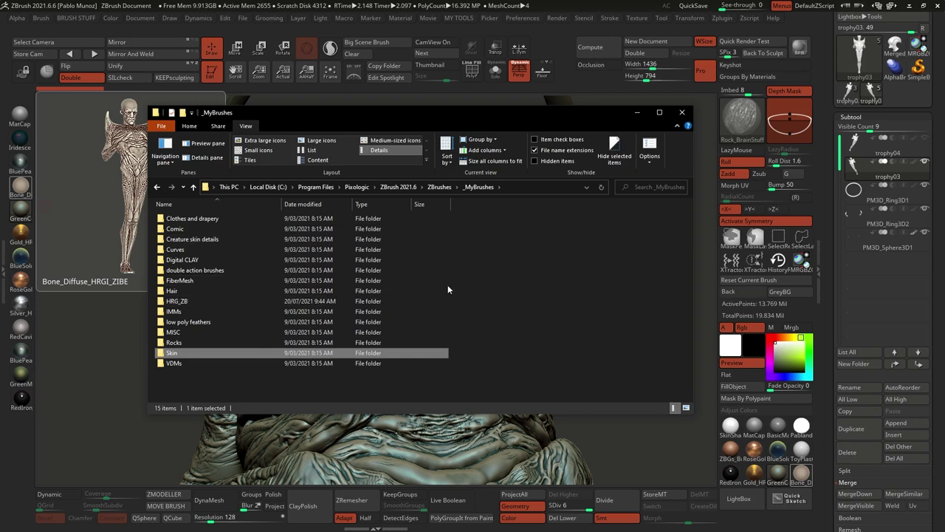
{"action": "left_click", "coordinate": [170, 304]}
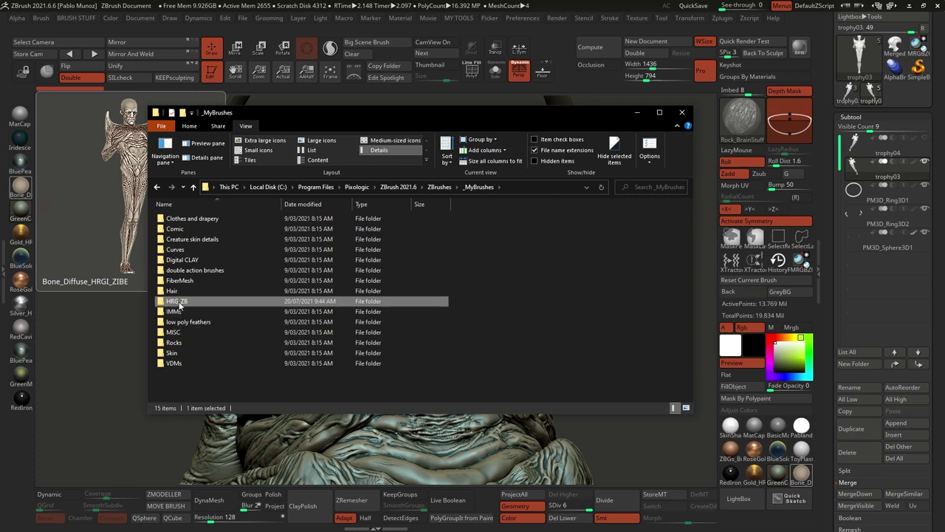
{"action": "double_click", "coordinate": [177, 301]}
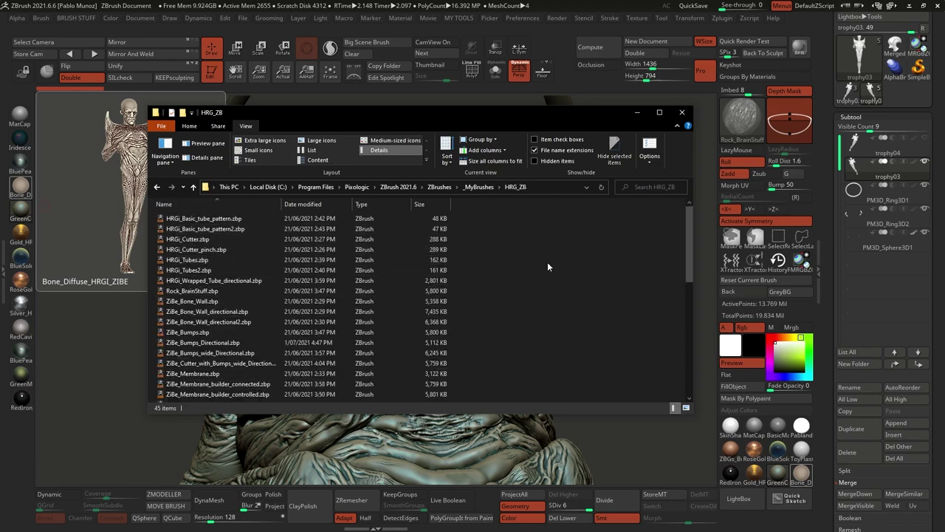
- Compare the pack's Brushes folder with the installed HRG_ZB folder, and clear both folder windows off the canvas
{"action": "left_click_drag", "start_coordinate": [944, 124], "coordinate": [530, 127]}
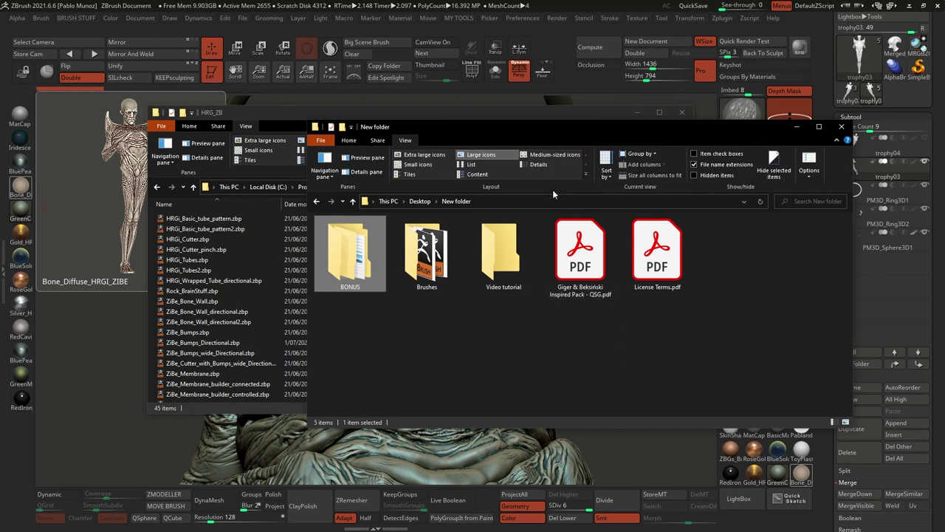
{"action": "left_click", "coordinate": [490, 354]}
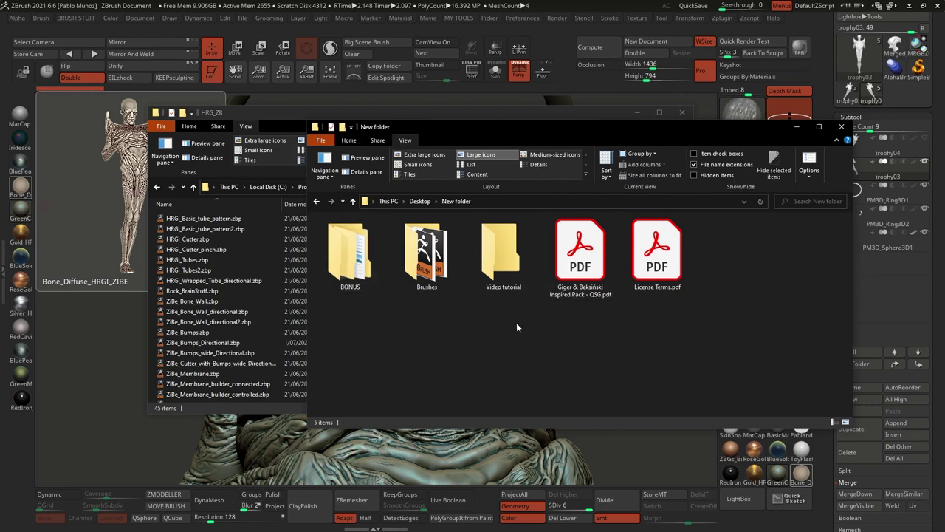
{"action": "double_click", "coordinate": [432, 255]}
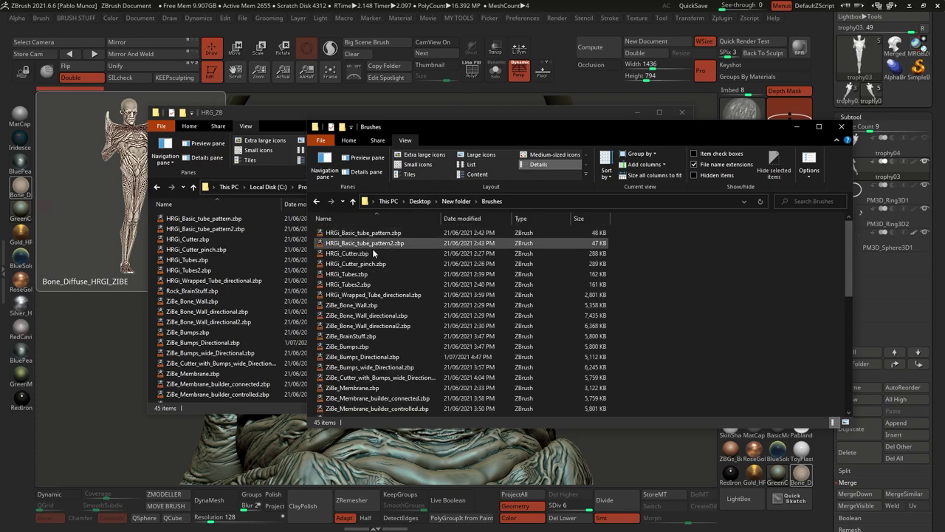
{"action": "left_click_drag", "start_coordinate": [474, 130], "coordinate": [944, 133]}
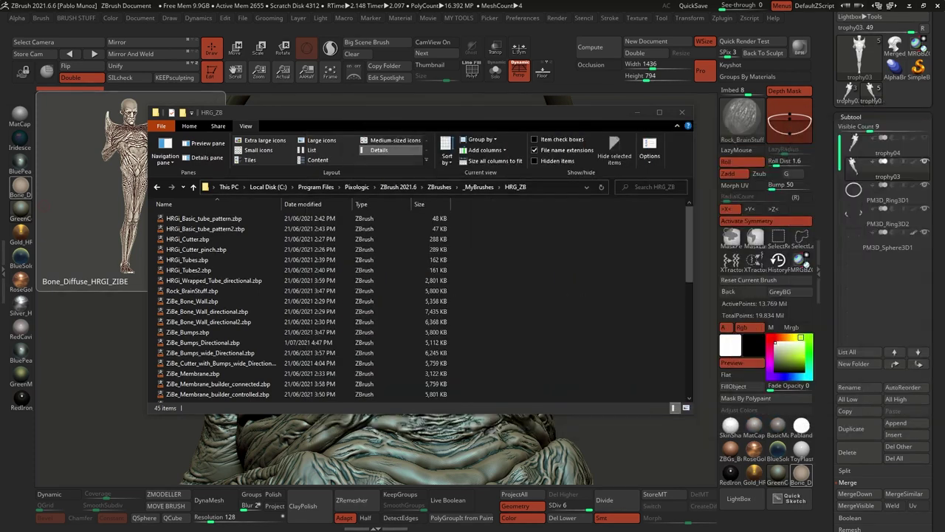
{"action": "left_click", "coordinate": [684, 113]}
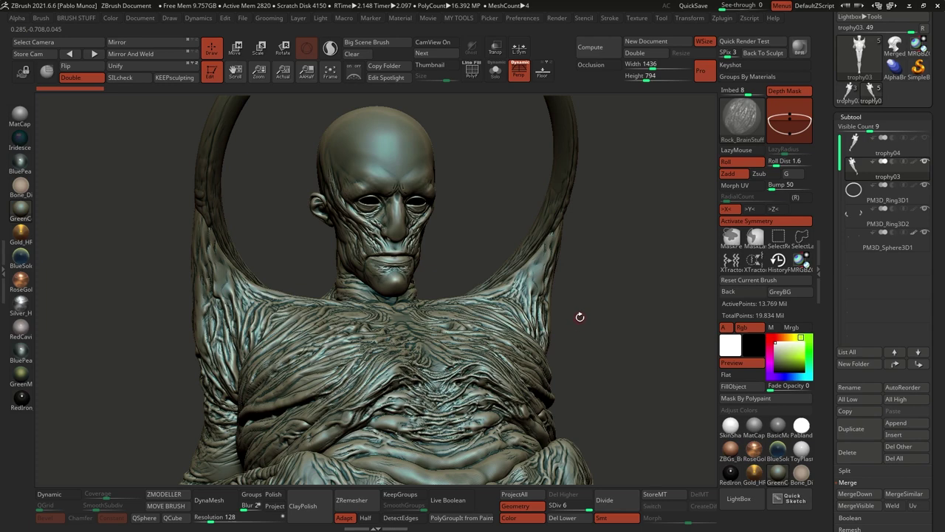
- Select the grey MatCap material for viewing the trophy03 figure
{"action": "left_click", "coordinate": [19, 114]}
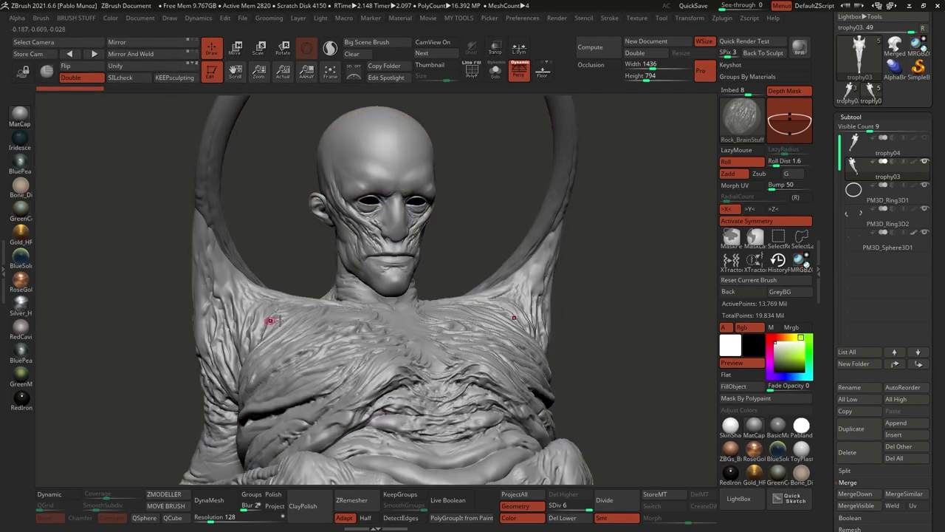
{"action": "left_click_drag", "start_coordinate": [617, 320], "coordinate": [570, 277], "text": "alt"}
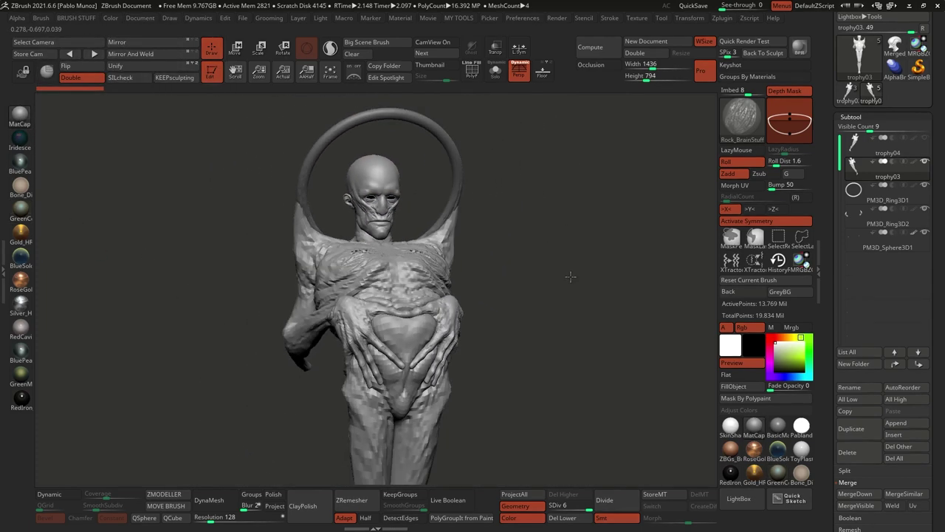
{"action": "mouse_move", "coordinate": [570, 276]}
{"action": "right_mouse_down"}
{"action": "mouse_move", "coordinate": [518, 317]}
{"action": "mouse_move", "coordinate": [537, 313]}
{"action": "right_mouse_up"}
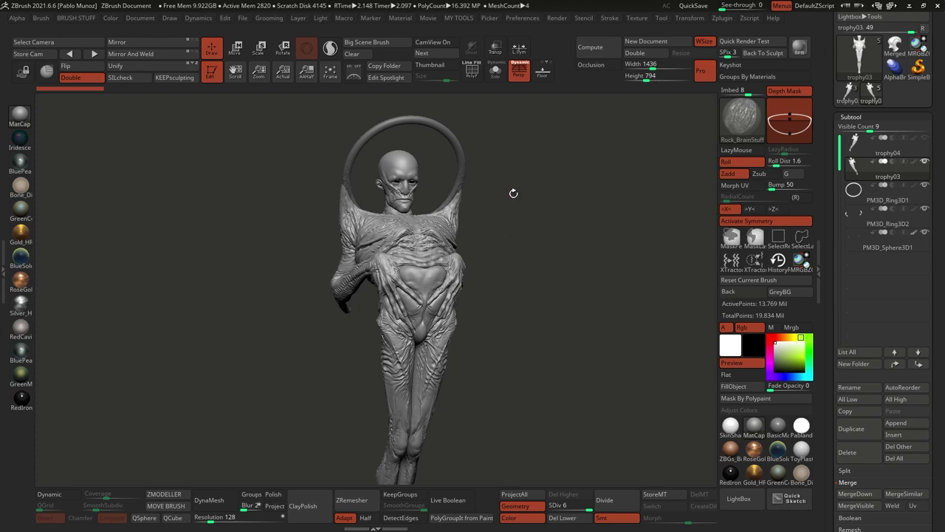
- Examine the brush detail on the trophy03 figure's torso, arms, back and legs from several angles
{"action": "mouse_move", "coordinate": [513, 192]}
{"action": "left_mouse_down", "text": "shift"}
{"action": "mouse_move", "coordinate": [532, 205]}
{"action": "mouse_move", "coordinate": [525, 217]}
{"action": "mouse_move", "coordinate": [563, 213]}
{"action": "mouse_move", "coordinate": [564, 223]}
{"action": "mouse_move", "coordinate": [585, 229]}
{"action": "mouse_move", "coordinate": [571, 243]}
{"action": "left_mouse_up", "text": "shift"}
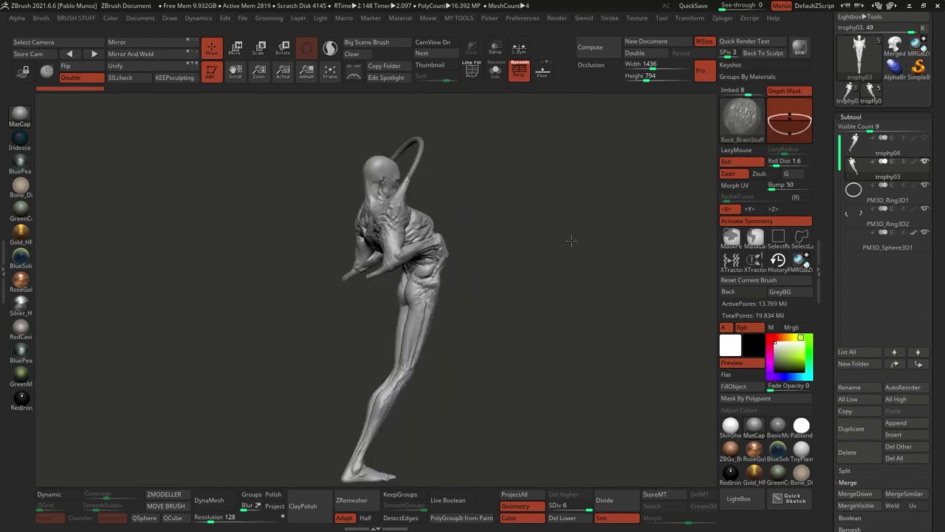
{"action": "mouse_move", "coordinate": [484, 214]}
{"action": "left_mouse_down"}
{"action": "mouse_move", "coordinate": [508, 209]}
{"action": "mouse_move", "coordinate": [502, 229]}
{"action": "mouse_move", "coordinate": [481, 238]}
{"action": "mouse_move", "coordinate": [424, 231]}
{"action": "left_mouse_up"}
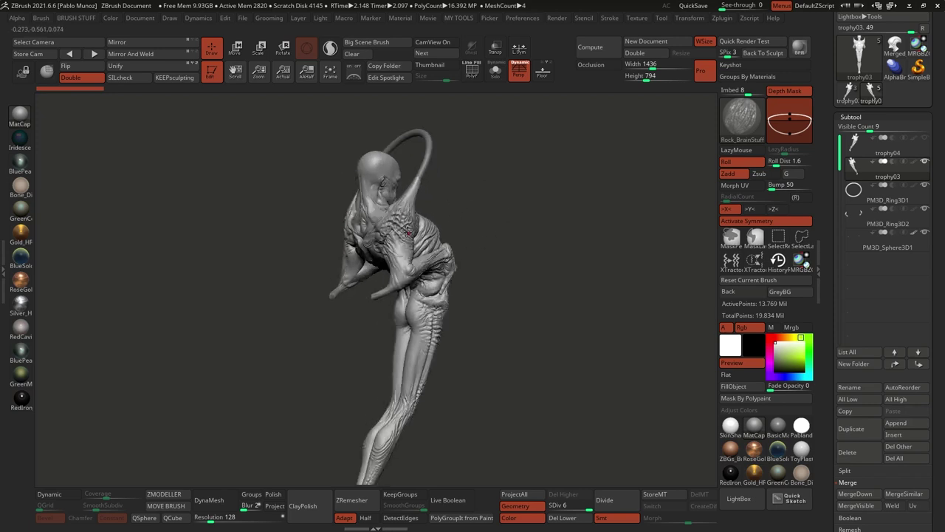
{"action": "right_click_drag", "start_coordinate": [407, 231], "coordinate": [454, 313]}
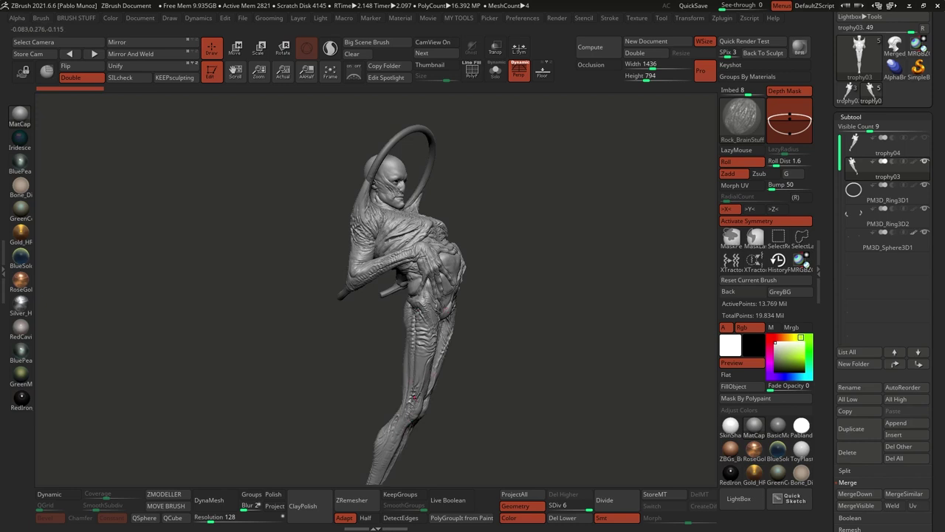
{"action": "mouse_move", "coordinate": [425, 281]}
{"action": "right_mouse_down"}
{"action": "mouse_move", "coordinate": [401, 323]}
{"action": "mouse_move", "coordinate": [472, 226]}
{"action": "mouse_move", "coordinate": [439, 211]}
{"action": "right_mouse_up"}
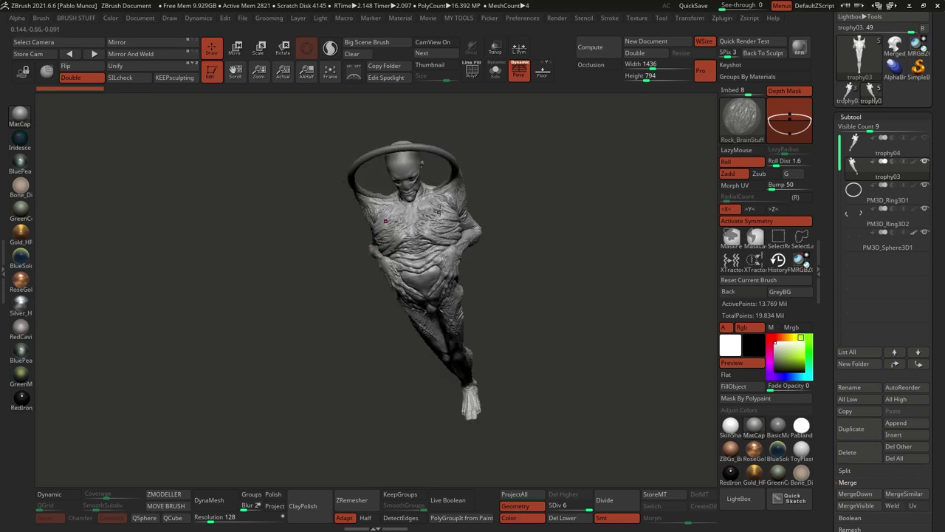
{"action": "mouse_move", "coordinate": [507, 242]}
{"action": "right_mouse_down"}
{"action": "mouse_move", "coordinate": [506, 229]}
{"action": "mouse_move", "coordinate": [495, 283]}
{"action": "right_mouse_up"}
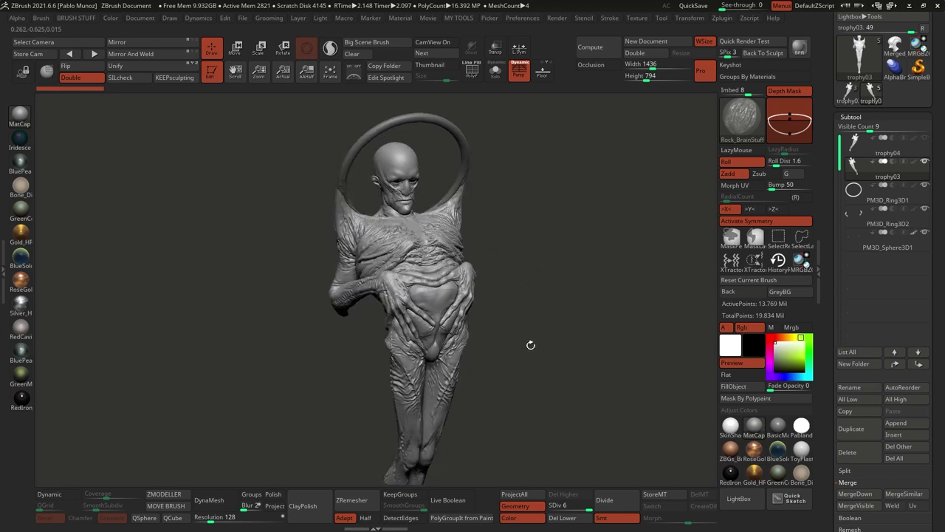
{"action": "mouse_move", "coordinate": [548, 319]}
{"action": "right_mouse_down"}
{"action": "mouse_move", "coordinate": [547, 333]}
{"action": "mouse_move", "coordinate": [510, 276]}
{"action": "right_mouse_up"}
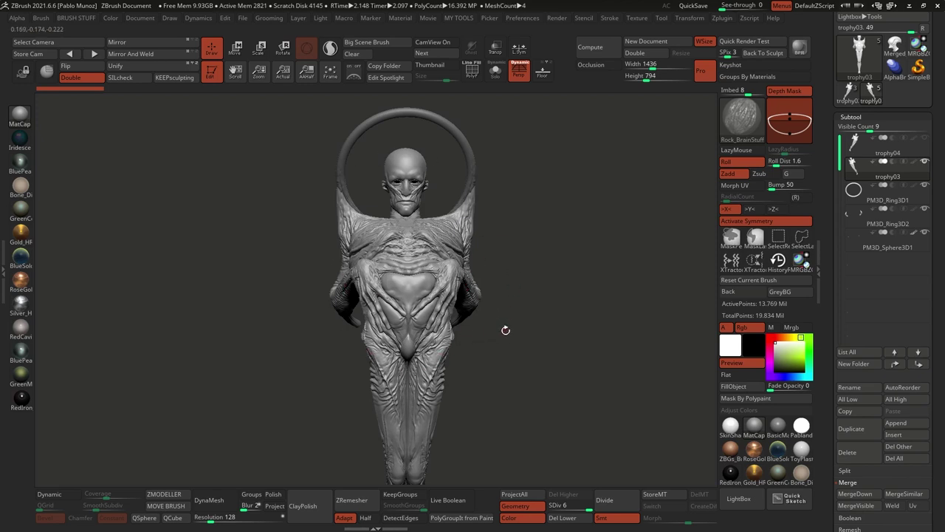
{"action": "right_click_drag", "start_coordinate": [530, 344], "coordinate": [527, 340], "text": "ctrl"}
{"action": "mouse_move", "coordinate": [527, 339]}
{"action": "left_mouse_down"}
{"action": "mouse_move", "coordinate": [475, 327]}
{"action": "mouse_move", "coordinate": [476, 318]}
{"action": "left_mouse_up"}
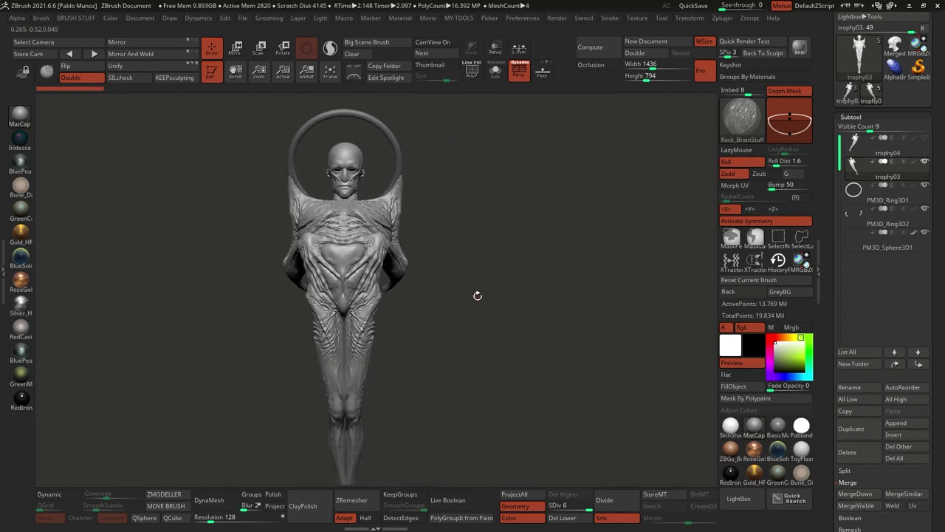
{"action": "right_click_drag", "start_coordinate": [375, 196], "coordinate": [389, 225], "text": "ctrl"}
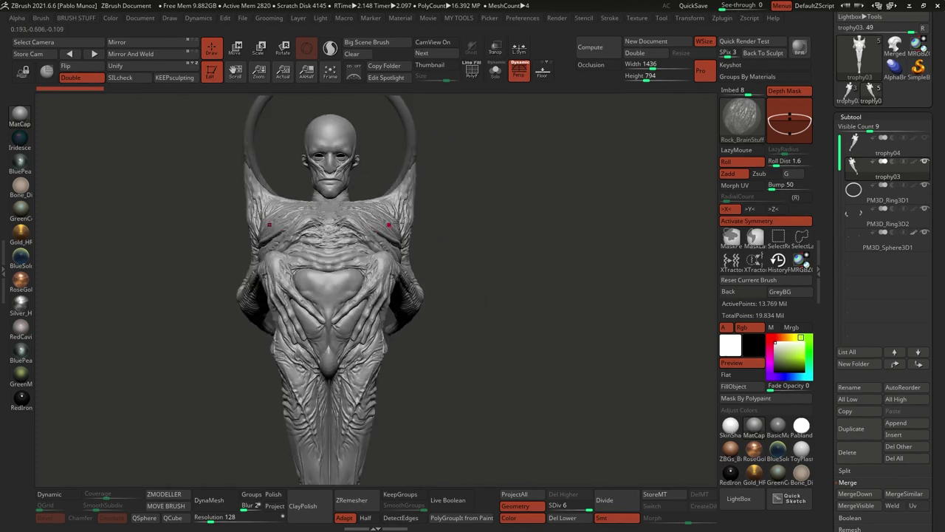
- Place the trophy02 tool on the canvas beside the trophy03 figure and compare their surface detail from several angles
{"action": "mouse_move", "coordinate": [398, 221]}
{"action": "left_mouse_down"}
{"action": "mouse_move", "coordinate": [467, 236]}
{"action": "mouse_move", "coordinate": [468, 214]}
{"action": "mouse_move", "coordinate": [473, 268]}
{"action": "left_mouse_up"}
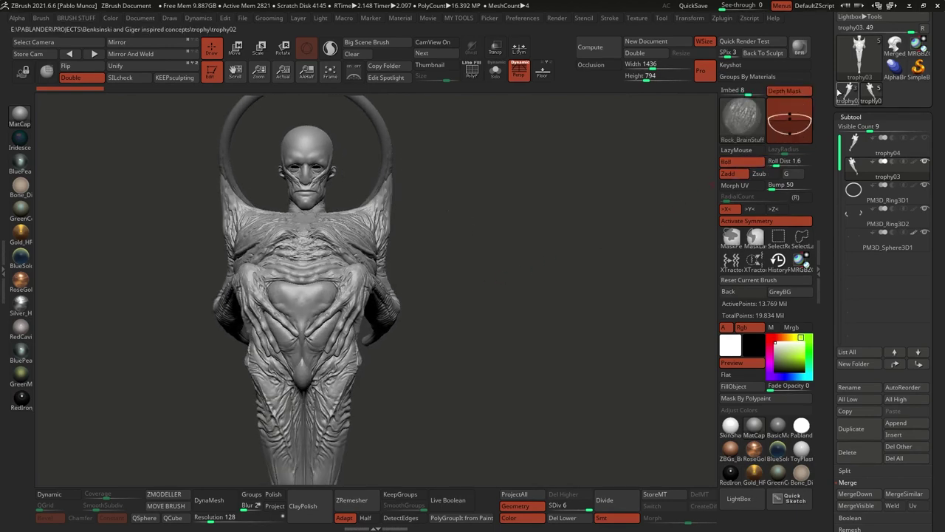
{"action": "left_click", "coordinate": [845, 92]}
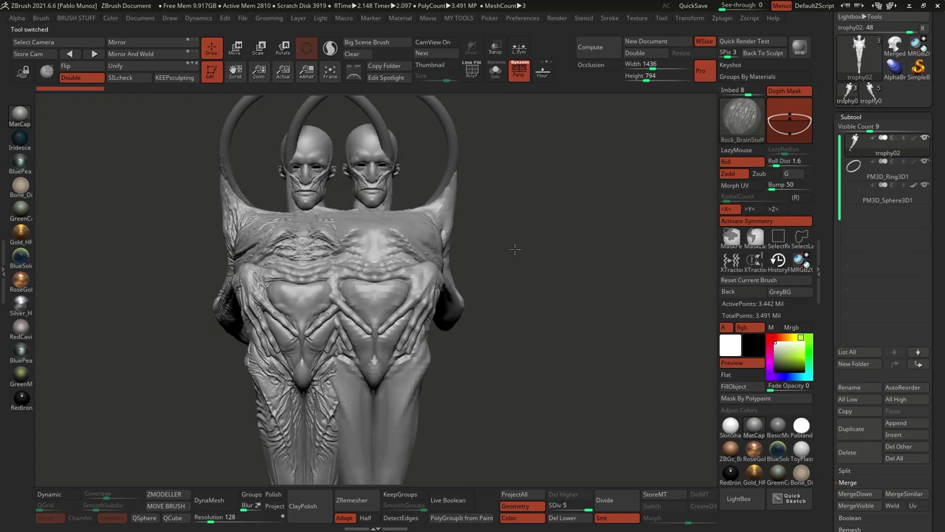
{"action": "left_click_drag", "start_coordinate": [515, 249], "coordinate": [650, 255], "text": "alt"}
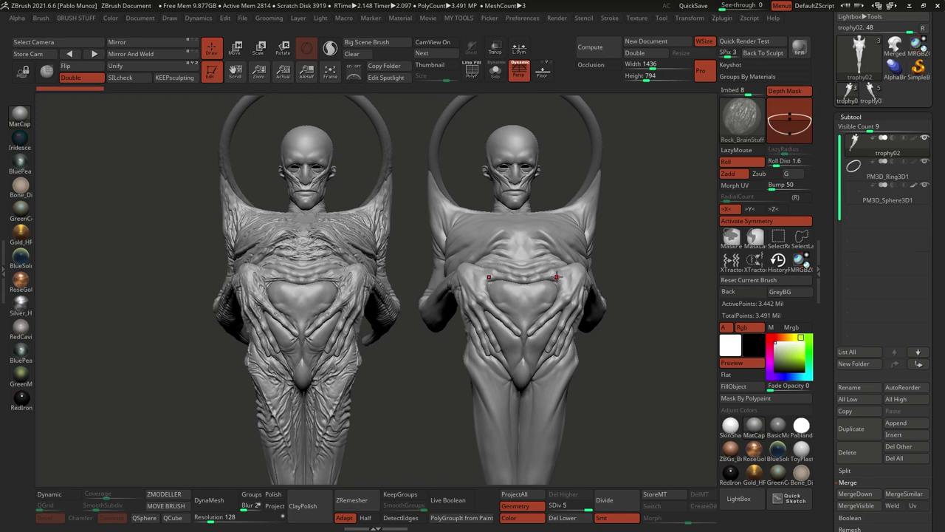
{"action": "left_click_drag", "start_coordinate": [622, 247], "coordinate": [603, 269]}
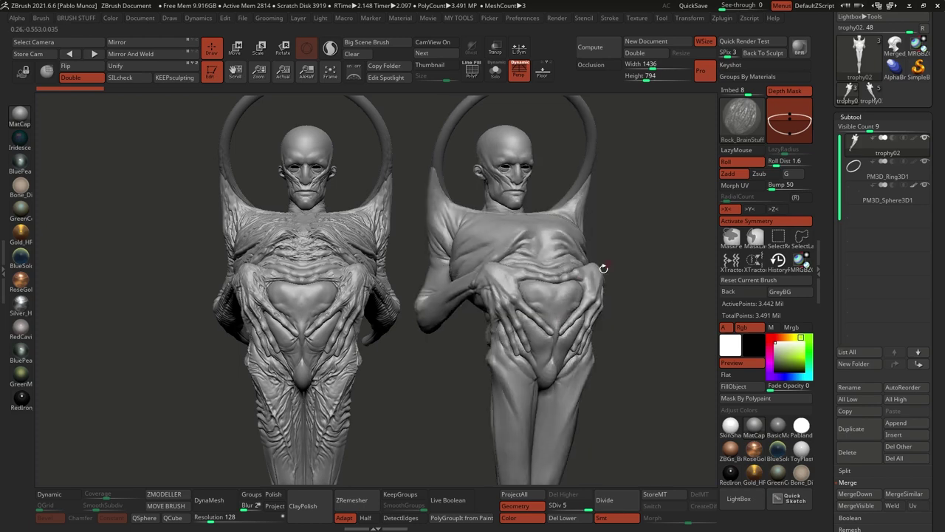
{"action": "left_click_drag", "start_coordinate": [467, 211], "coordinate": [512, 222]}
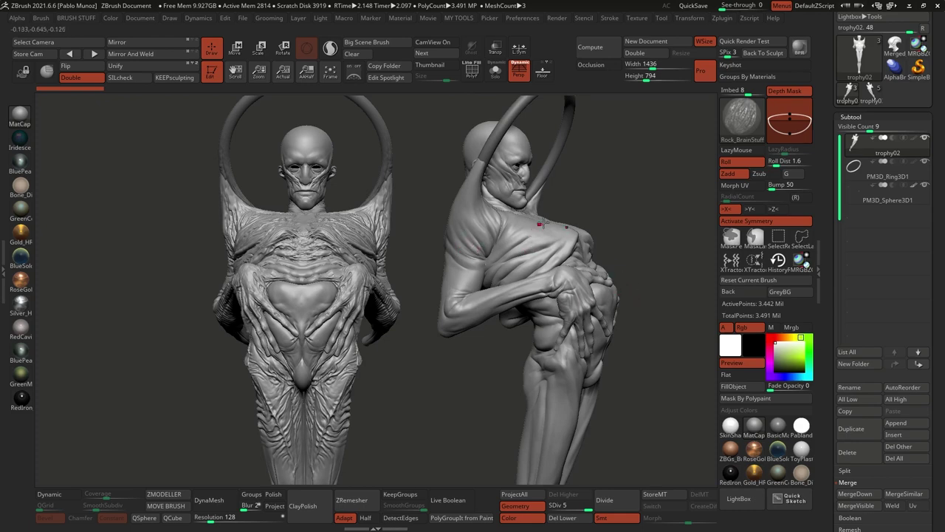
{"action": "right_click_drag", "start_coordinate": [543, 223], "coordinate": [554, 237]}
{"action": "right_click_drag", "start_coordinate": [532, 280], "coordinate": [529, 241]}
{"action": "right_click_drag", "start_coordinate": [601, 293], "coordinate": [447, 354]}
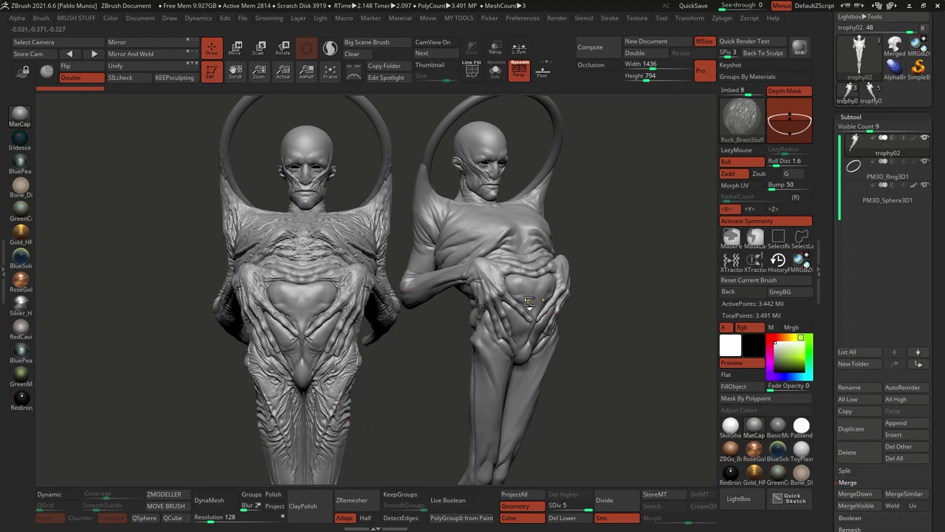
- Clear the leftover figure copy from the canvas and switch back to the trophy03 tool
{"action": "key", "text": "ctrl+n"}
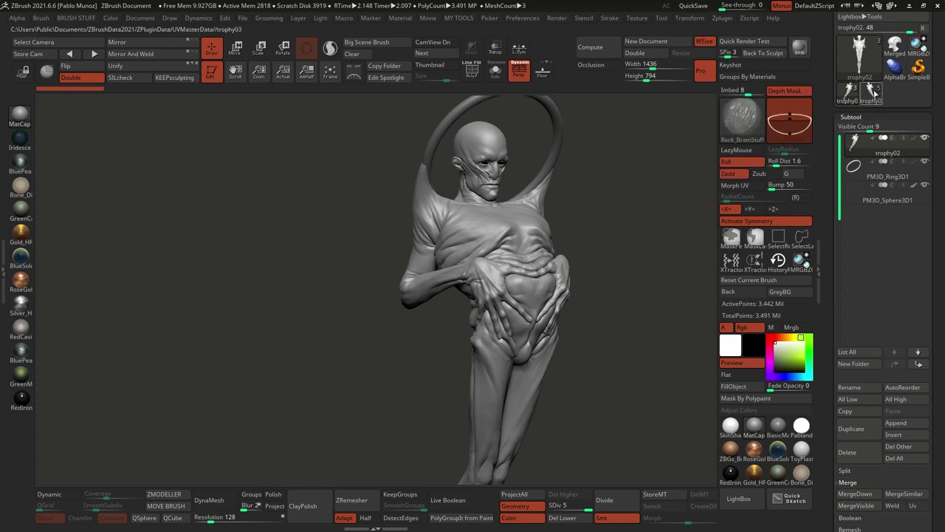
{"action": "mouse_move", "coordinate": [605, 264]}
{"action": "left_mouse_down"}
{"action": "mouse_move", "coordinate": [566, 256]}
{"action": "mouse_move", "coordinate": [521, 336]}
{"action": "left_mouse_up"}
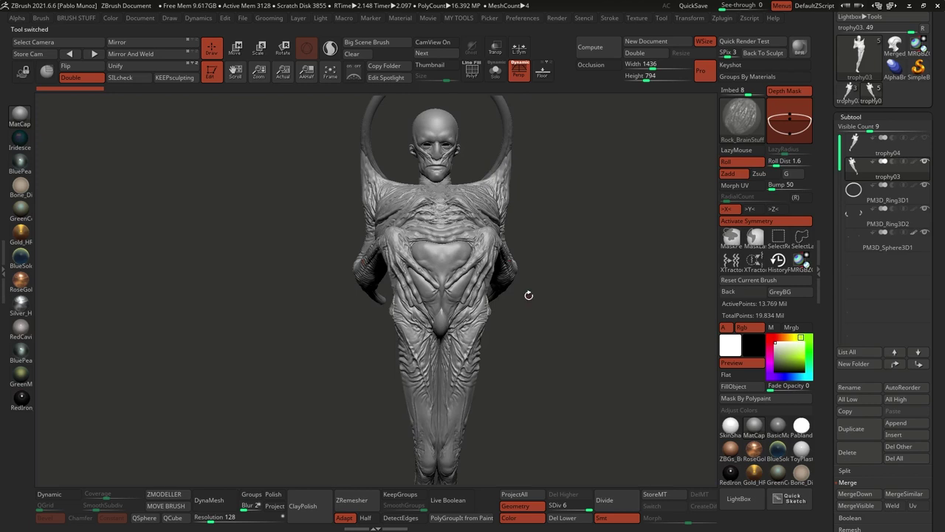
{"action": "left_click_drag", "start_coordinate": [529, 295], "coordinate": [547, 311]}
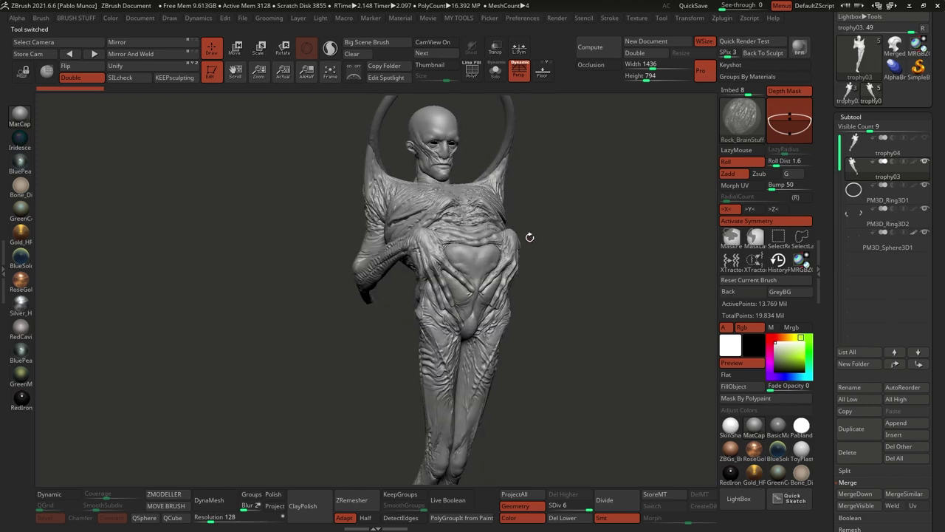
- Inspect the detailed trophy03 sculpt up close and at full length, turning it between front and three-quarter views
{"action": "left_click_drag", "start_coordinate": [530, 237], "coordinate": [510, 250]}
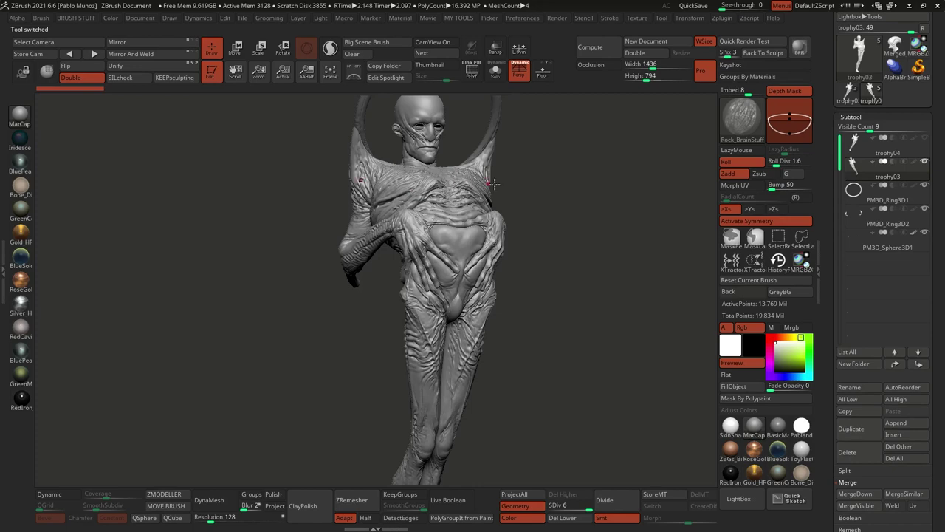
{"action": "mouse_move", "coordinate": [493, 184]}
{"action": "left_mouse_down"}
{"action": "mouse_move", "coordinate": [477, 220]}
{"action": "mouse_move", "coordinate": [510, 205]}
{"action": "mouse_move", "coordinate": [456, 221]}
{"action": "left_mouse_up"}
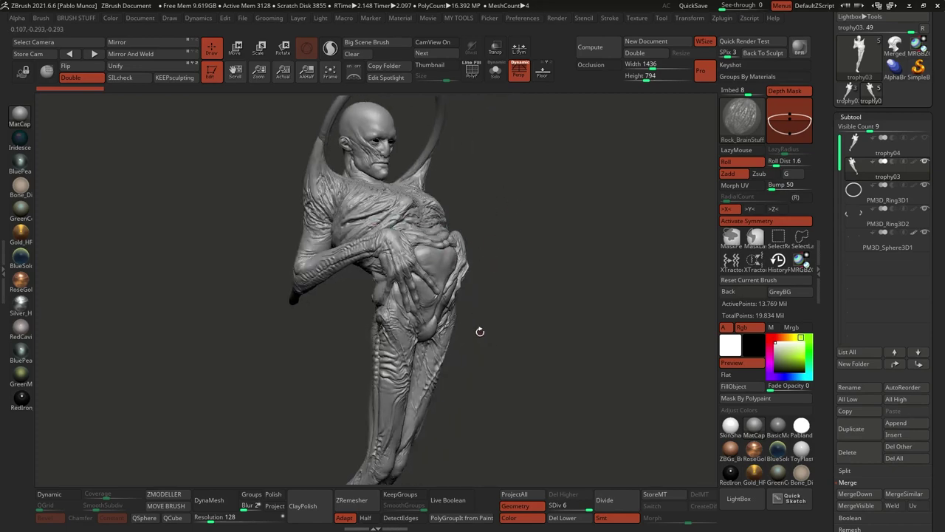
{"action": "left_click_drag", "start_coordinate": [481, 331], "coordinate": [467, 246]}
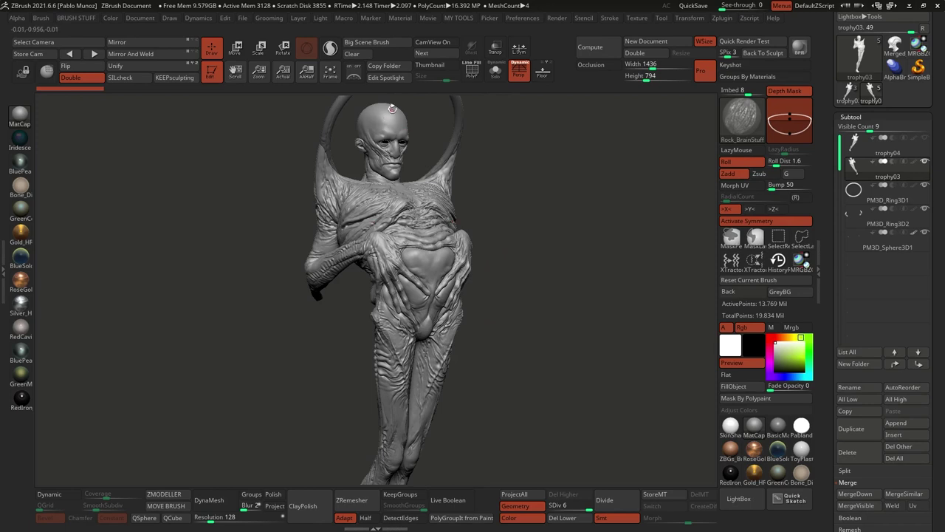
{"action": "mouse_move", "coordinate": [489, 343]}
{"action": "left_mouse_down", "text": "alt"}
{"action": "mouse_move", "coordinate": [537, 242]}
{"action": "mouse_move", "coordinate": [555, 254]}
{"action": "mouse_move", "coordinate": [525, 270]}
{"action": "mouse_move", "coordinate": [503, 306]}
{"action": "mouse_move", "coordinate": [529, 304]}
{"action": "mouse_move", "coordinate": [464, 277]}
{"action": "mouse_move", "coordinate": [560, 272]}
{"action": "mouse_move", "coordinate": [530, 293]}
{"action": "mouse_move", "coordinate": [545, 244]}
{"action": "mouse_move", "coordinate": [517, 305]}
{"action": "mouse_move", "coordinate": [524, 300]}
{"action": "mouse_move", "coordinate": [449, 312]}
{"action": "left_mouse_up", "text": "alt"}
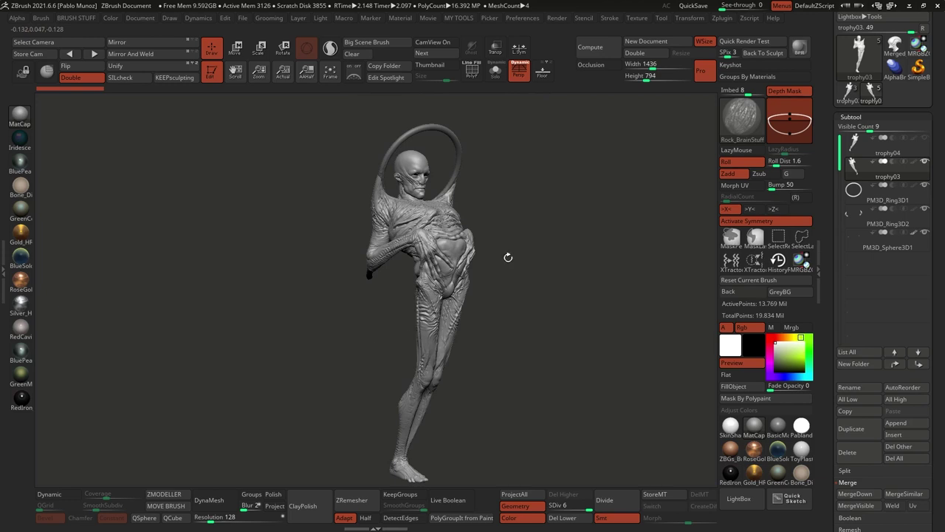
{"action": "left_click_drag", "start_coordinate": [508, 257], "coordinate": [478, 234]}
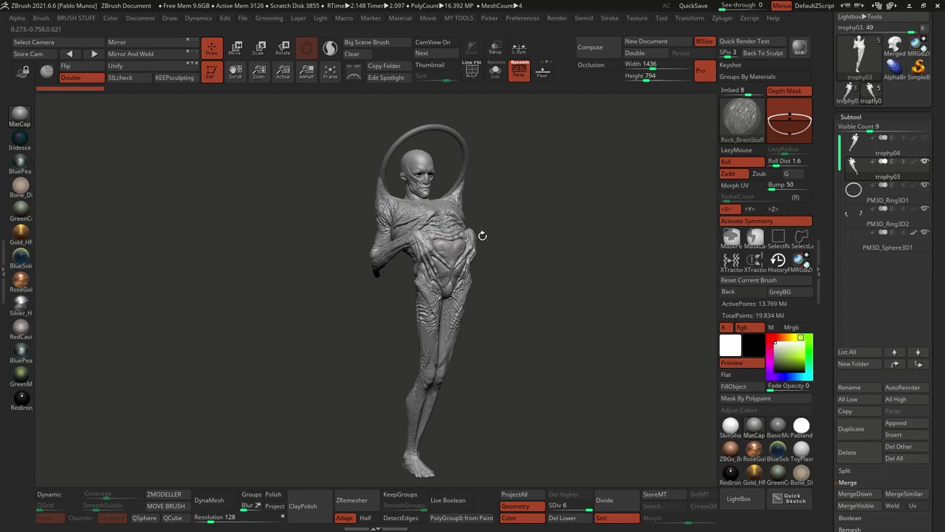
- Examine the wrinkled detail on the trophy03 sculpt's torso and hands from front and three-quarter views
{"action": "left_click_drag", "start_coordinate": [483, 237], "coordinate": [518, 235]}
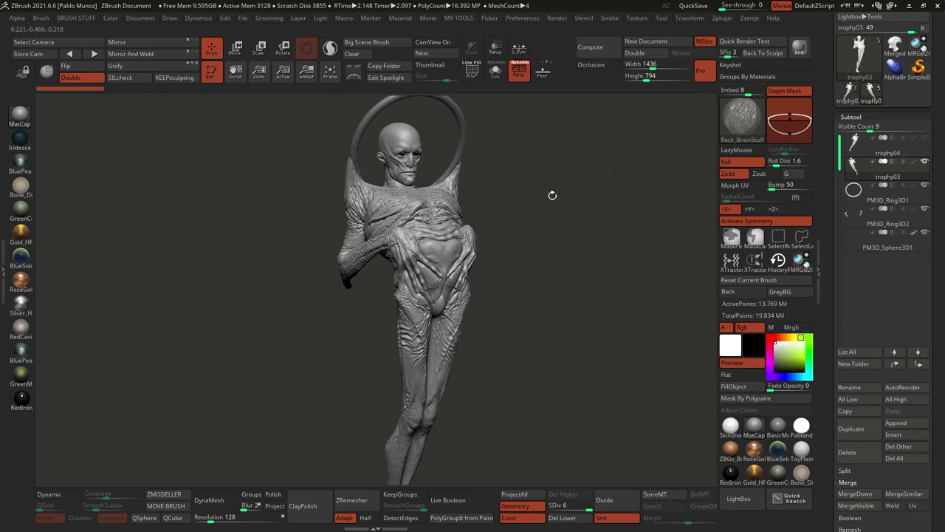
{"action": "left_click_drag", "start_coordinate": [516, 220], "coordinate": [512, 222]}
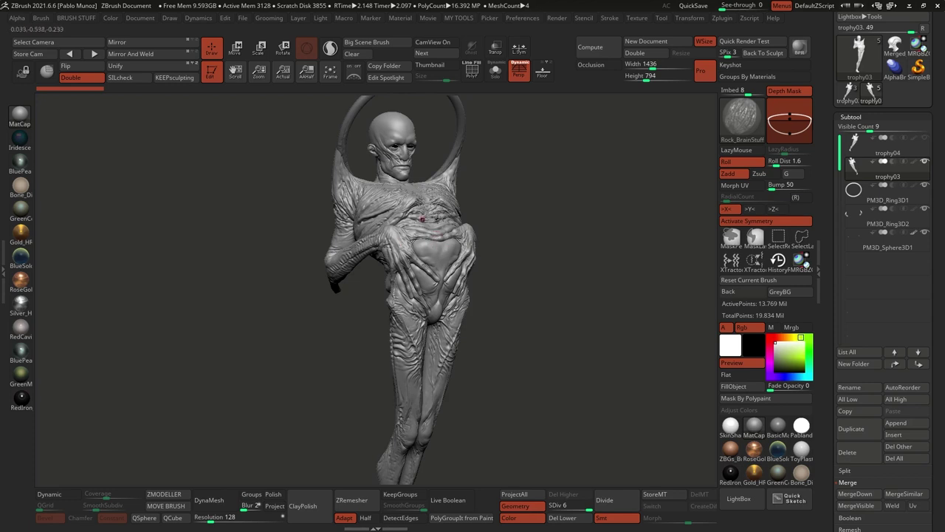
{"action": "mouse_move", "coordinate": [488, 219]}
{"action": "left_mouse_down"}
{"action": "mouse_move", "coordinate": [482, 236]}
{"action": "mouse_move", "coordinate": [499, 217]}
{"action": "mouse_move", "coordinate": [485, 237]}
{"action": "left_mouse_up"}
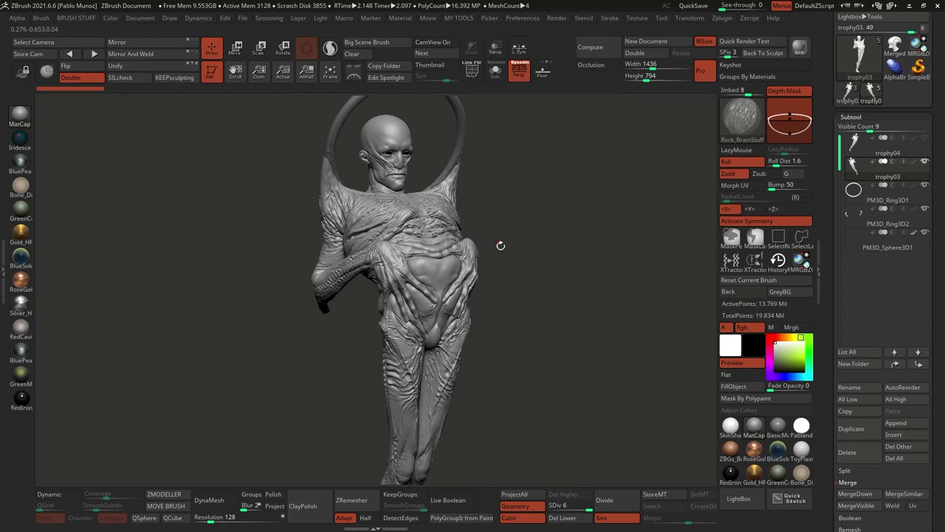
{"action": "left_click_drag", "start_coordinate": [514, 209], "coordinate": [578, 268]}
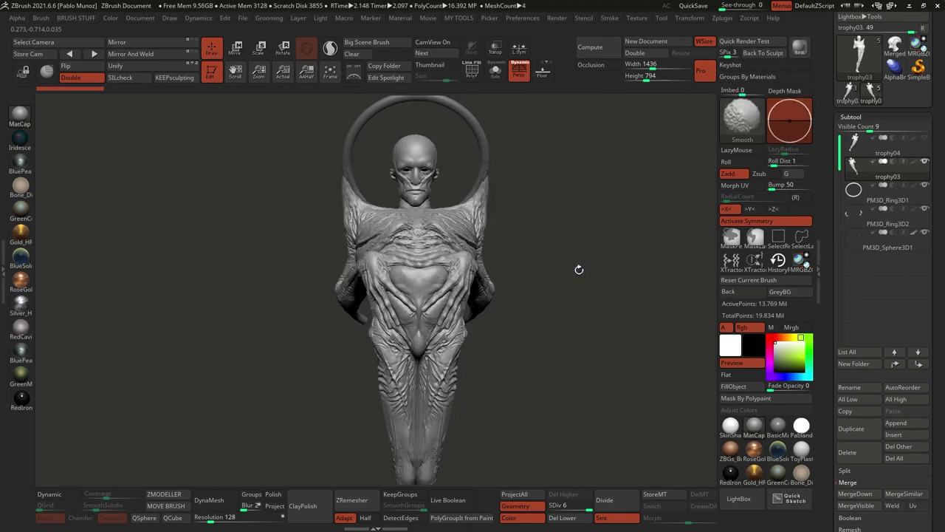
{"action": "left_click_drag", "start_coordinate": [530, 244], "coordinate": [511, 376]}
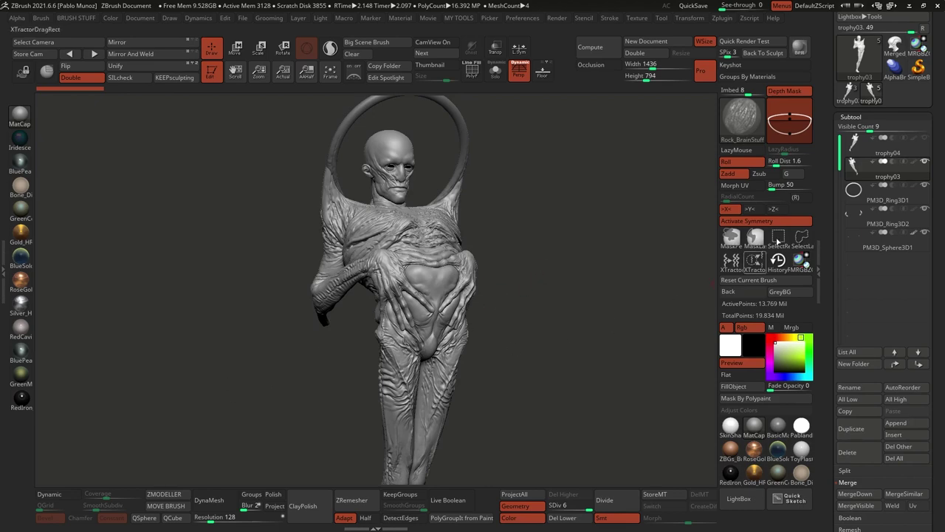
{"action": "left_click_drag", "start_coordinate": [556, 321], "coordinate": [568, 319]}
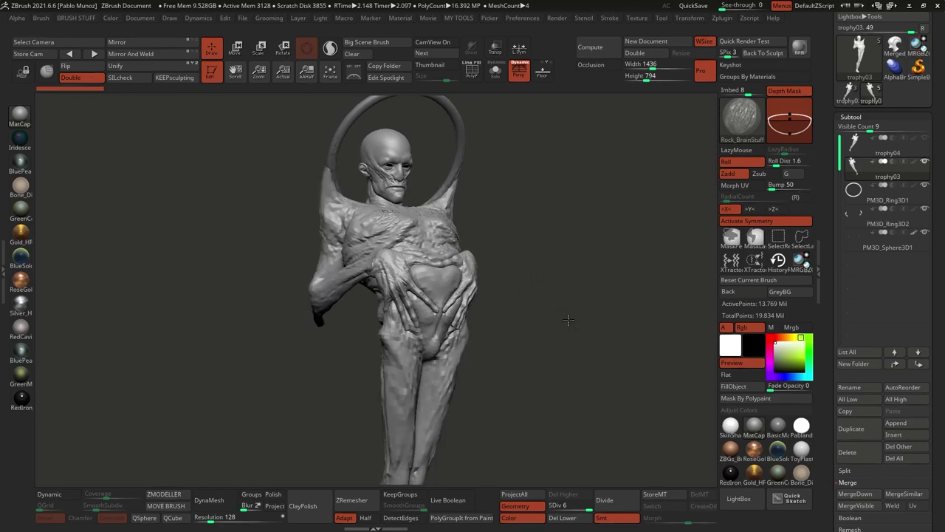
- Switch to a Sphere3D tool, convert it to a PolyMesh3D and frame it in the canvas
{"action": "left_click", "coordinate": [859, 57]}
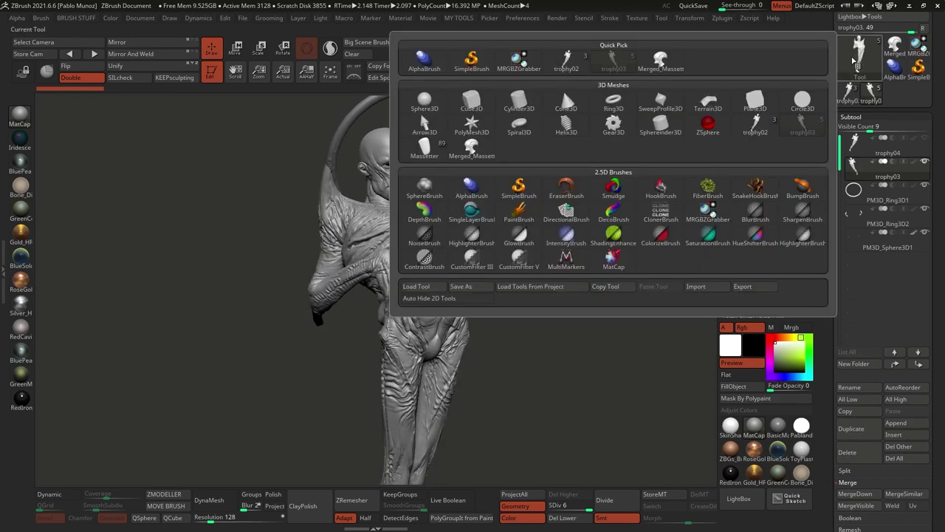
{"action": "left_click", "coordinate": [425, 102]}
{"action": "left_click", "coordinate": [895, 75]}
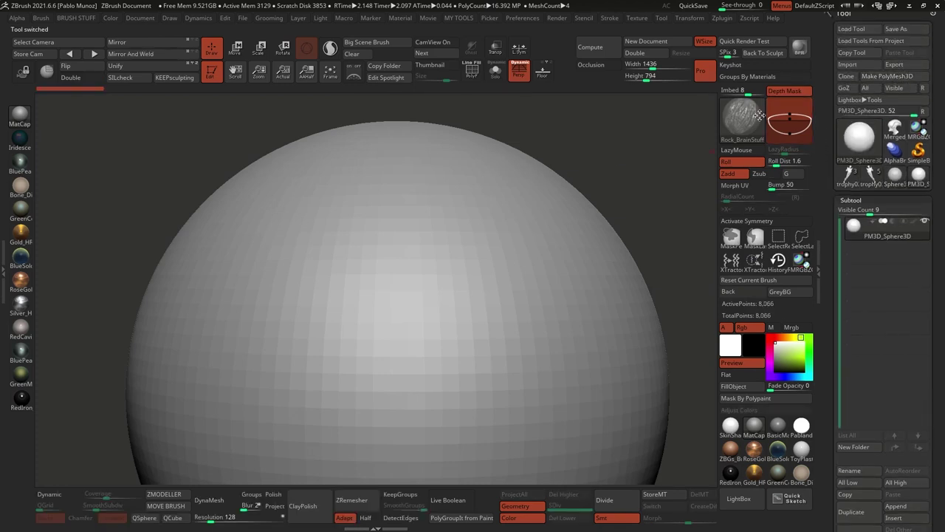
{"action": "key", "text": "f"}
{"action": "right_click_drag", "start_coordinate": [540, 272], "coordinate": [289, 351], "text": "alt"}
{"action": "right_click_drag", "start_coordinate": [518, 249], "coordinate": [525, 254]}
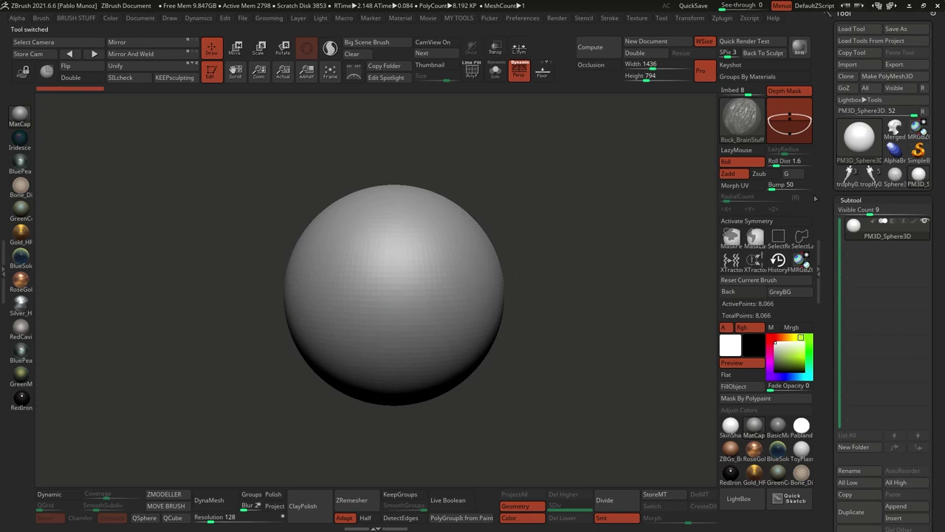
- Switch to the Merged_Massetter head tool and view it from side and three-quarter angles
{"action": "left_click", "coordinate": [896, 129]}
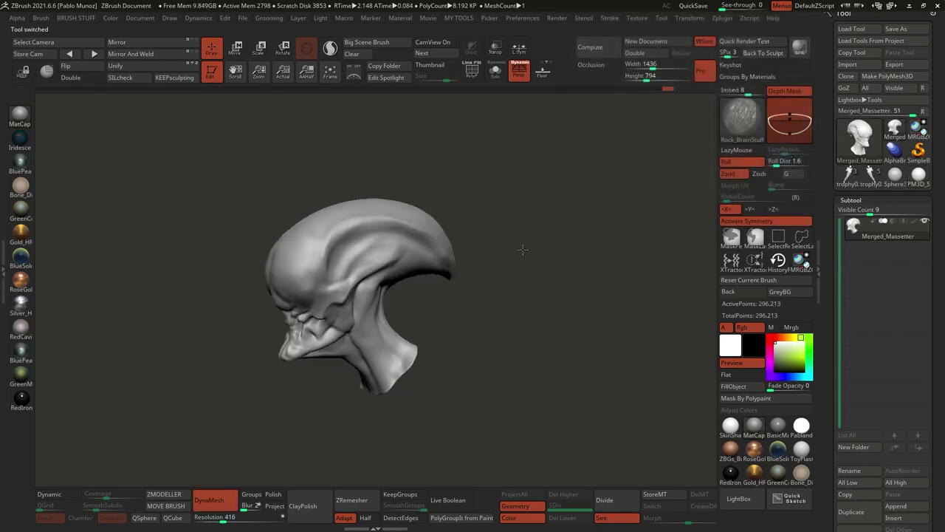
{"action": "mouse_move", "coordinate": [522, 250]}
{"action": "right_mouse_down"}
{"action": "mouse_move", "coordinate": [551, 253]}
{"action": "mouse_move", "coordinate": [531, 252]}
{"action": "right_mouse_up"}
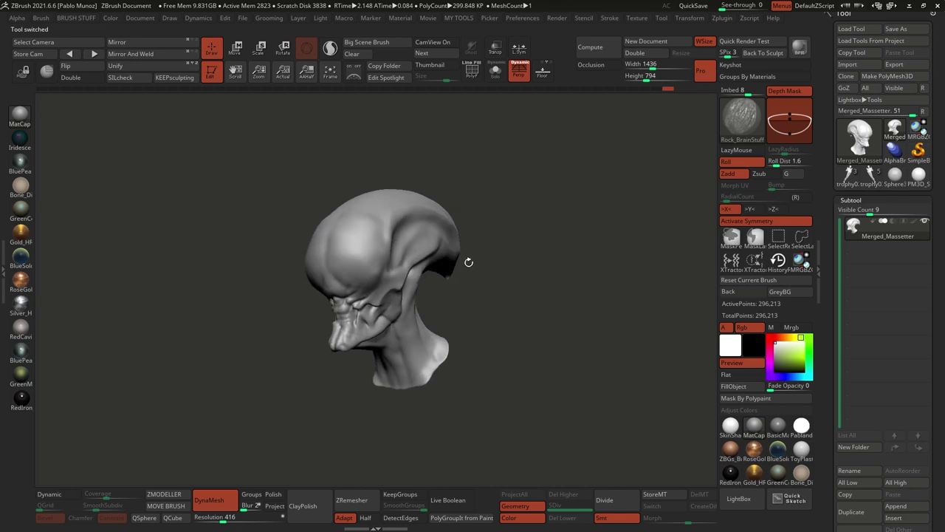
{"action": "right_click_drag", "start_coordinate": [524, 206], "coordinate": [513, 211]}
{"action": "right_click_drag", "start_coordinate": [523, 262], "coordinate": [515, 262]}
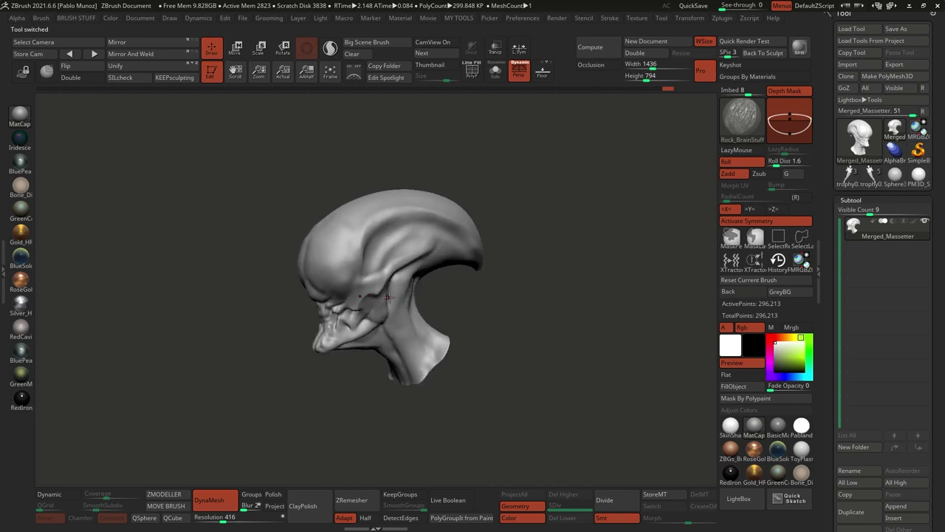
- Return to the PM3D_Sphere3D tool and subdivide it up to subdivision level 5
{"action": "left_click", "coordinate": [919, 177]}
{"action": "right_click_drag", "start_coordinate": [584, 255], "coordinate": [534, 253]}
{"action": "right_click_drag", "start_coordinate": [536, 299], "coordinate": [566, 266], "text": "alt"}
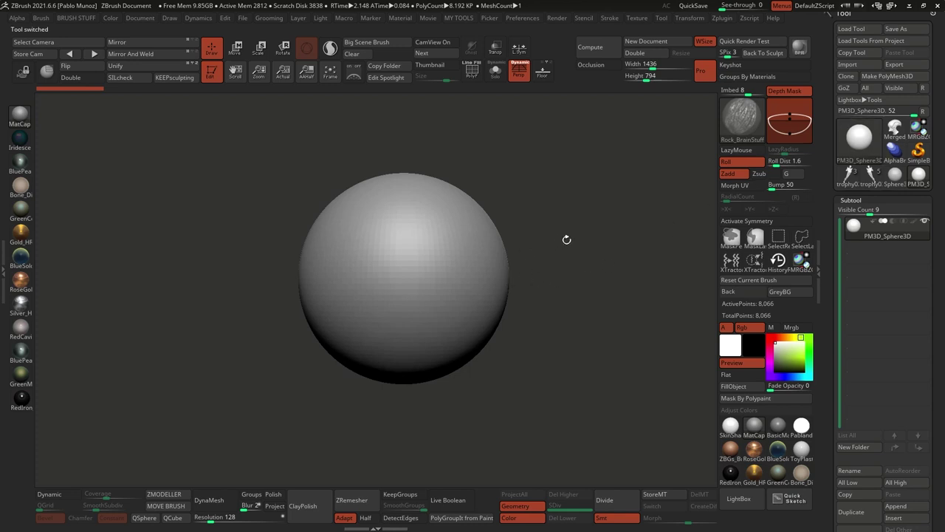
{"action": "left_click", "coordinate": [613, 500]}
{"action": "left_click", "coordinate": [616, 500]}
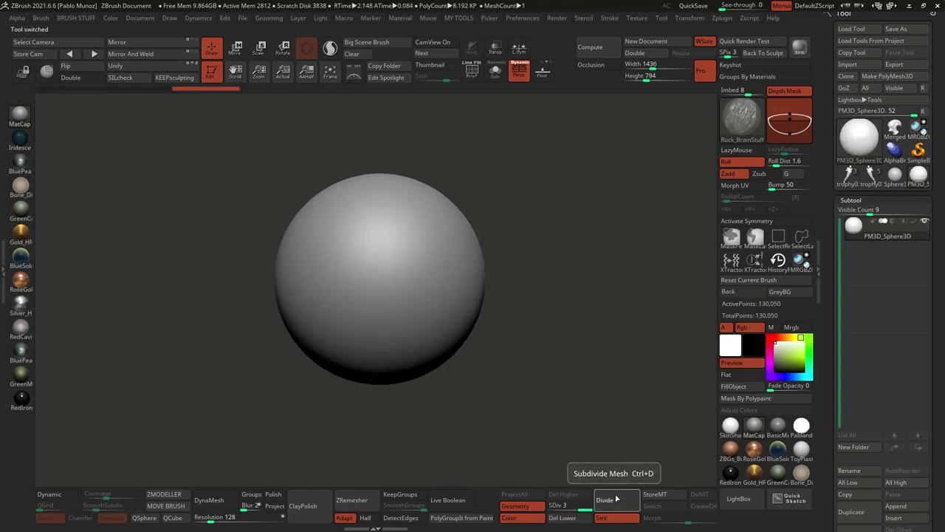
{"action": "left_click", "coordinate": [615, 500]}
{"action": "left_click", "coordinate": [615, 500]}
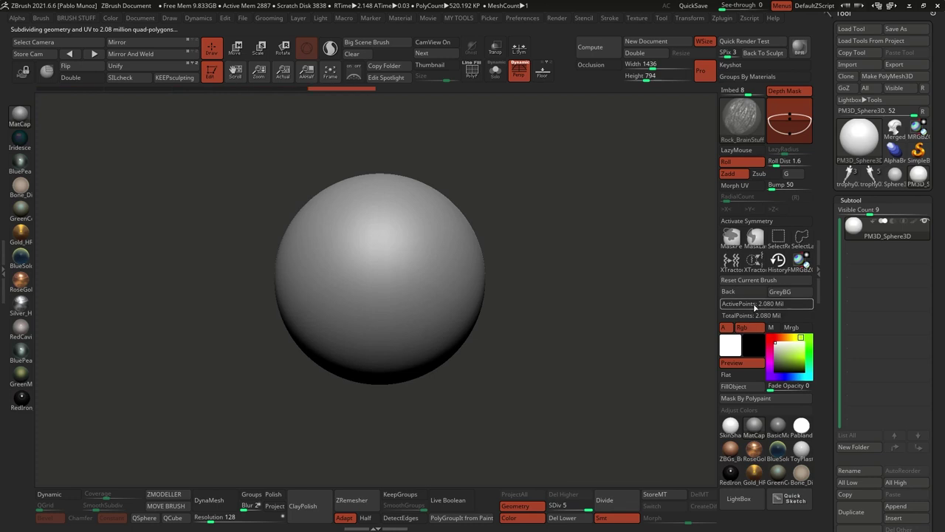
{"action": "left_click_drag", "start_coordinate": [583, 310], "coordinate": [490, 412]}
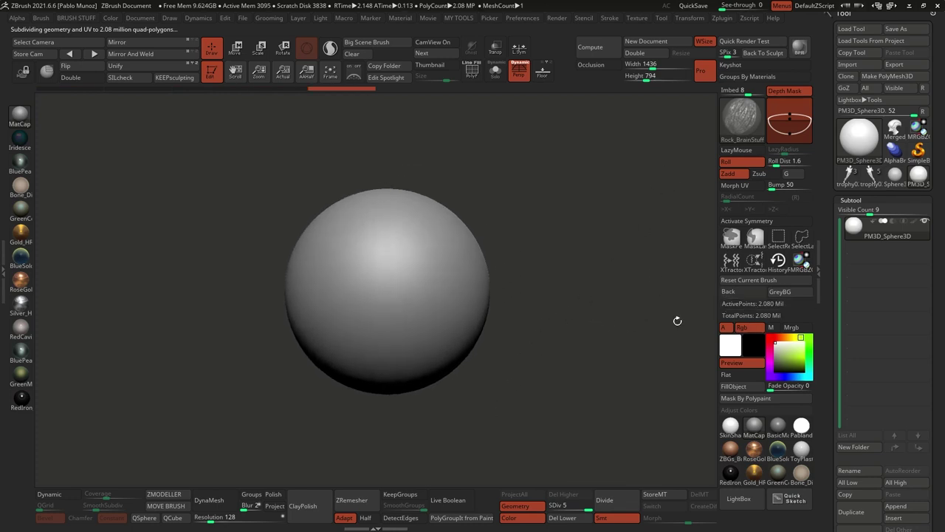
- Browse the HRG_ZB brushes in LightBox and load the finely ribbed ZiBe_Membrane brush
{"action": "left_click", "coordinate": [740, 500]}
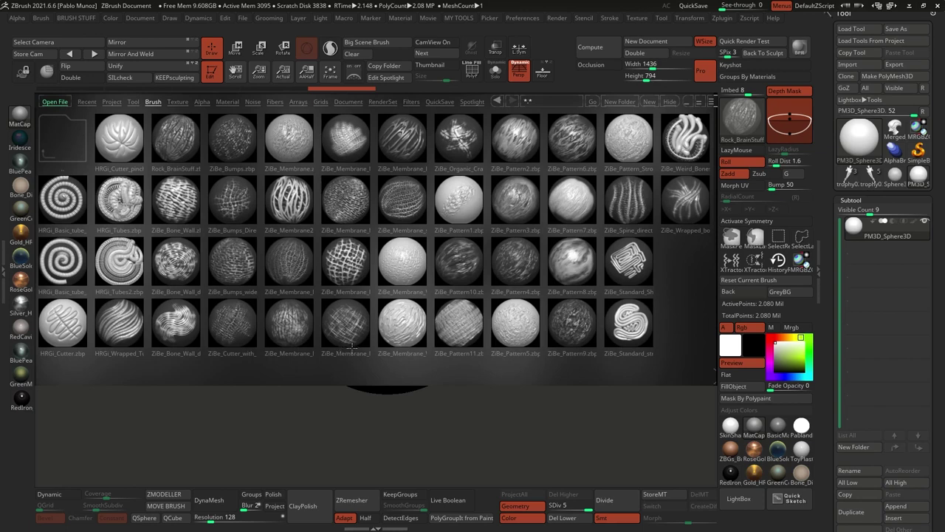
{"action": "left_click", "coordinate": [399, 206]}
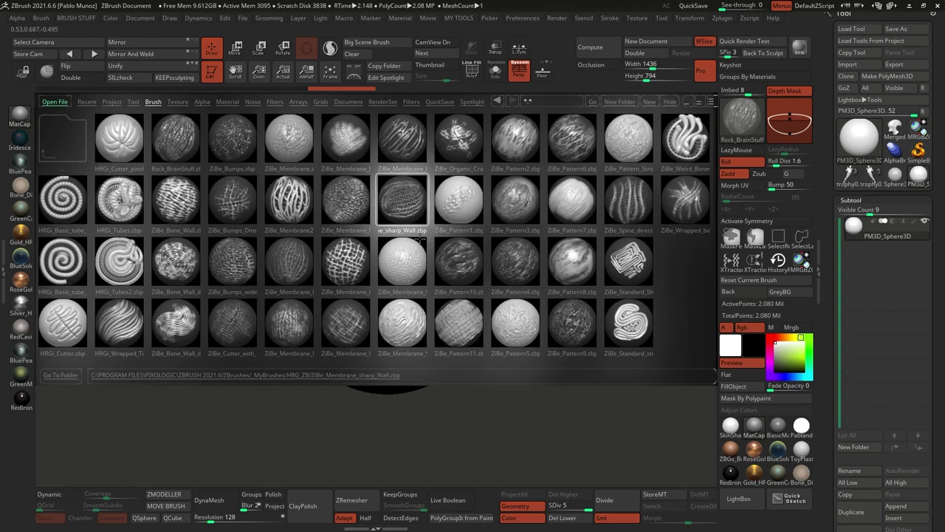
{"action": "left_click", "coordinate": [289, 264]}
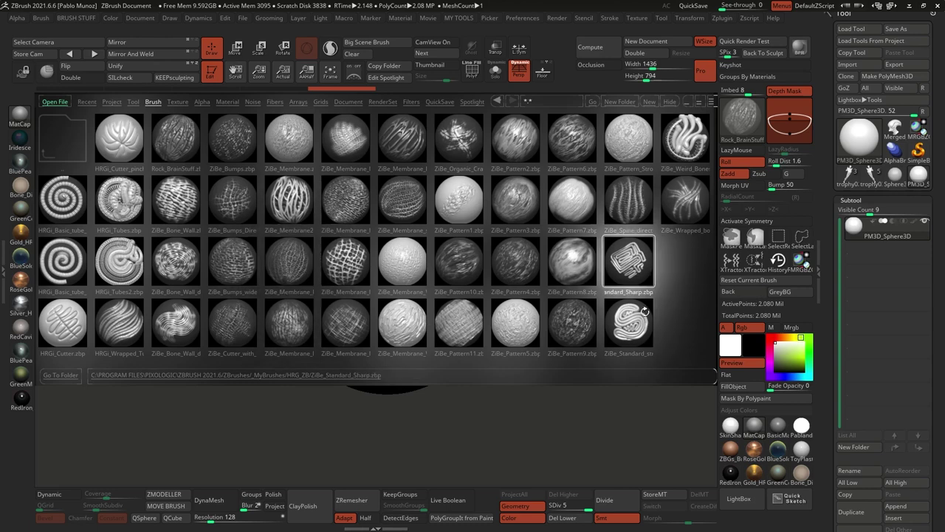
{"action": "double_click", "coordinate": [636, 313]}
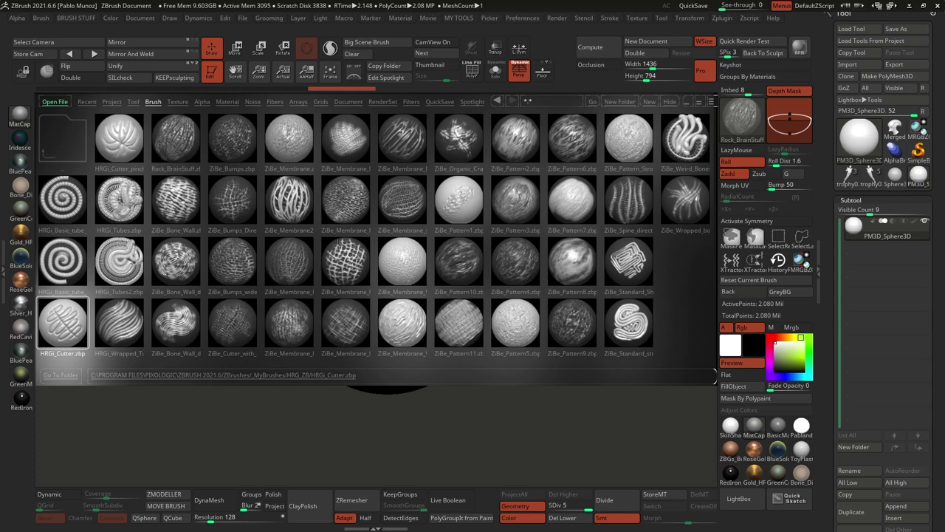
{"action": "double_click", "coordinate": [295, 259]}
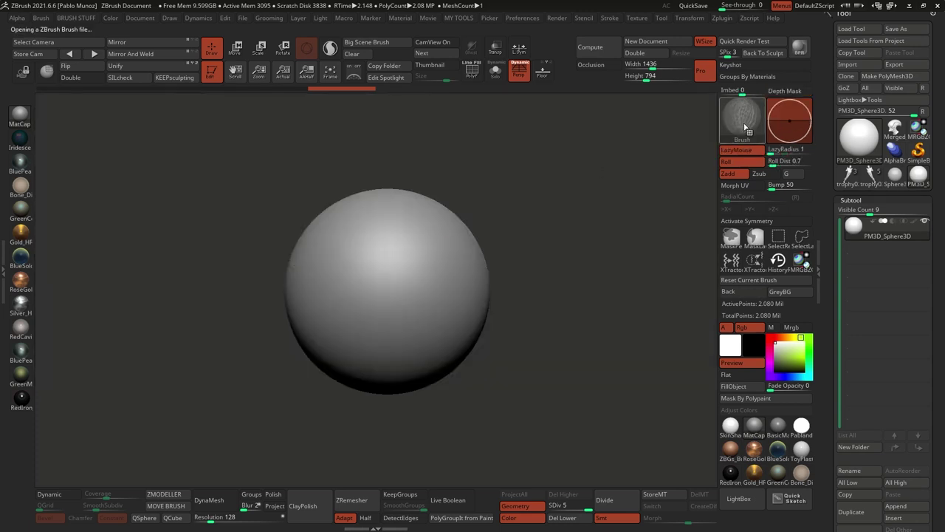
- Adjust the brush and paint several adjacent diagonal membrane strokes down the sphere's front to test it
{"action": "key", "text": "space"}
{"action": "left_click_drag", "start_coordinate": [523, 208], "coordinate": [551, 208]}
{"action": "mouse_move", "coordinate": [406, 212]}
{"action": "left_mouse_down"}
{"action": "mouse_move", "coordinate": [373, 268]}
{"action": "mouse_move", "coordinate": [346, 360]}
{"action": "left_mouse_up"}
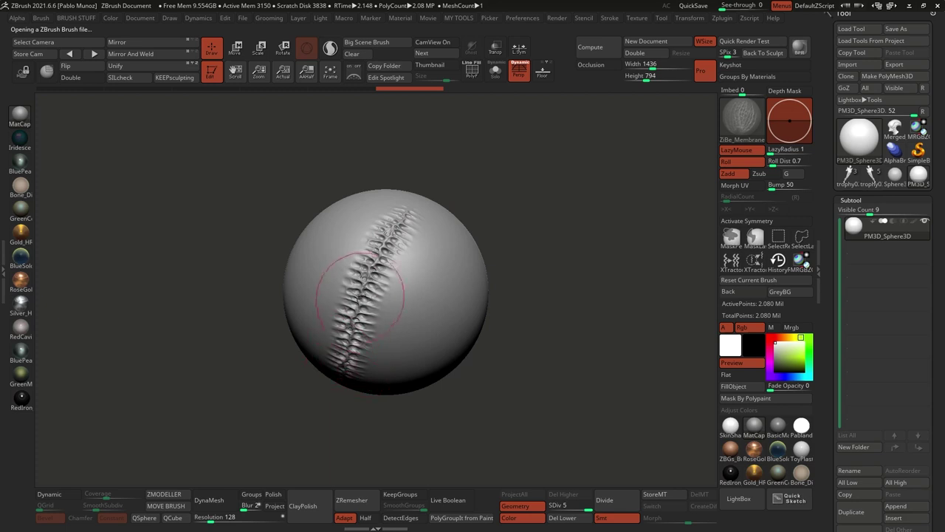
{"action": "mouse_move", "coordinate": [428, 298]}
{"action": "right_mouse_down", "text": "ctrl"}
{"action": "mouse_move", "coordinate": [452, 271]}
{"action": "mouse_move", "coordinate": [446, 253]}
{"action": "right_mouse_up", "text": "ctrl"}
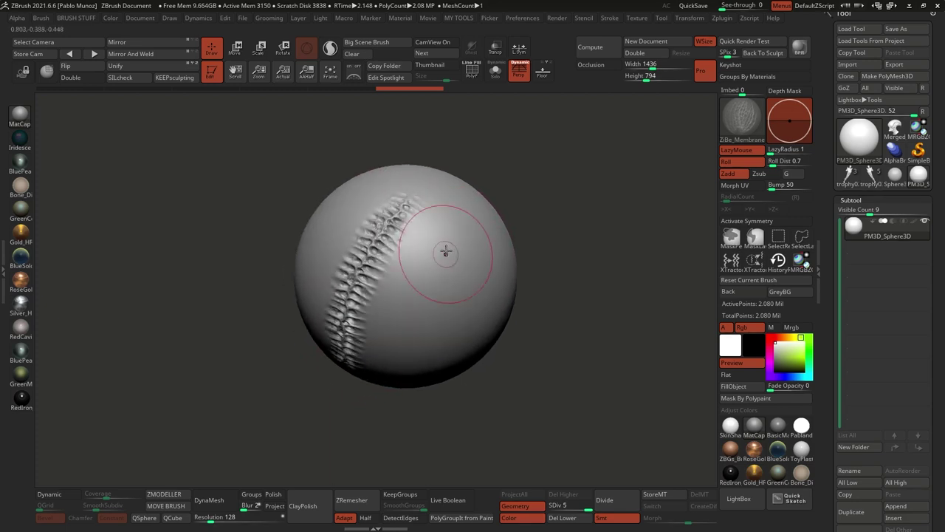
{"action": "mouse_move", "coordinate": [432, 183]}
{"action": "left_mouse_down"}
{"action": "mouse_move", "coordinate": [363, 308]}
{"action": "mouse_move", "coordinate": [353, 365]}
{"action": "mouse_move", "coordinate": [441, 228]}
{"action": "mouse_move", "coordinate": [441, 184]}
{"action": "left_mouse_up"}
{"action": "mouse_move", "coordinate": [458, 220]}
{"action": "left_mouse_down"}
{"action": "mouse_move", "coordinate": [373, 367]}
{"action": "mouse_move", "coordinate": [360, 369]}
{"action": "left_mouse_up"}
{"action": "right_click_drag", "start_coordinate": [484, 271], "coordinate": [536, 256]}
{"action": "mouse_move", "coordinate": [421, 180]}
{"action": "left_mouse_down"}
{"action": "mouse_move", "coordinate": [336, 303]}
{"action": "mouse_move", "coordinate": [324, 341]}
{"action": "left_mouse_up"}
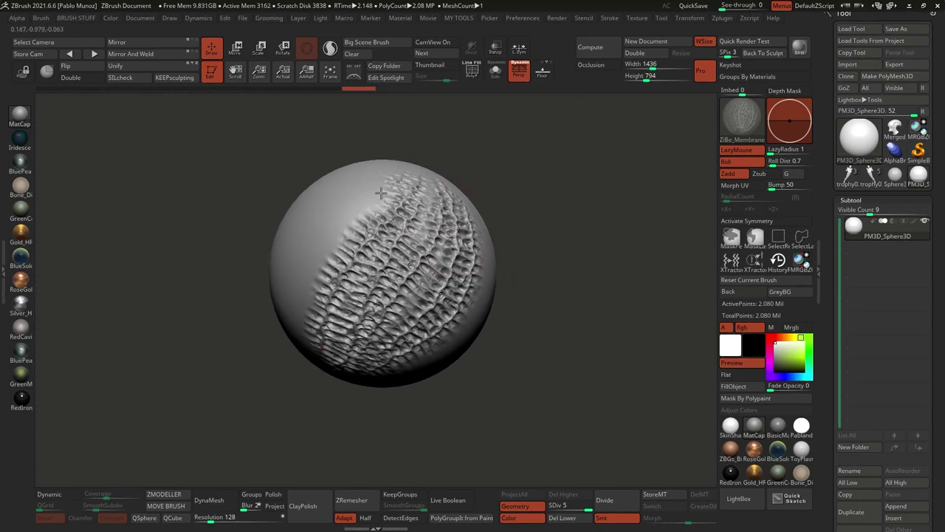
{"action": "left_click_drag", "start_coordinate": [378, 195], "coordinate": [316, 344]}
- Add one more membrane stroke along the edge of the textured area and check the pattern from several angles
{"action": "mouse_move", "coordinate": [512, 256]}
{"action": "right_mouse_down", "text": "ctrl"}
{"action": "mouse_move", "coordinate": [542, 262]}
{"action": "mouse_move", "coordinate": [527, 263]}
{"action": "right_mouse_up", "text": "ctrl"}
{"action": "right_click_drag", "start_coordinate": [431, 269], "coordinate": [418, 255], "text": "alt"}
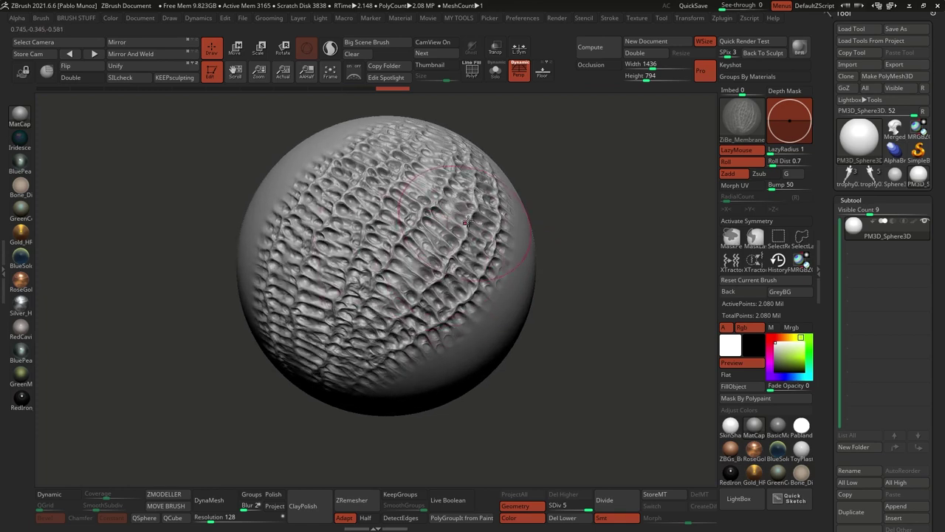
{"action": "right_click_drag", "start_coordinate": [526, 221], "coordinate": [491, 220]}
{"action": "mouse_move", "coordinate": [531, 163]}
{"action": "left_mouse_down"}
{"action": "mouse_move", "coordinate": [533, 277]}
{"action": "mouse_move", "coordinate": [409, 389]}
{"action": "left_mouse_up"}
{"action": "mouse_move", "coordinate": [474, 299]}
{"action": "right_mouse_down"}
{"action": "mouse_move", "coordinate": [517, 310]}
{"action": "mouse_move", "coordinate": [505, 340]}
{"action": "right_mouse_up"}
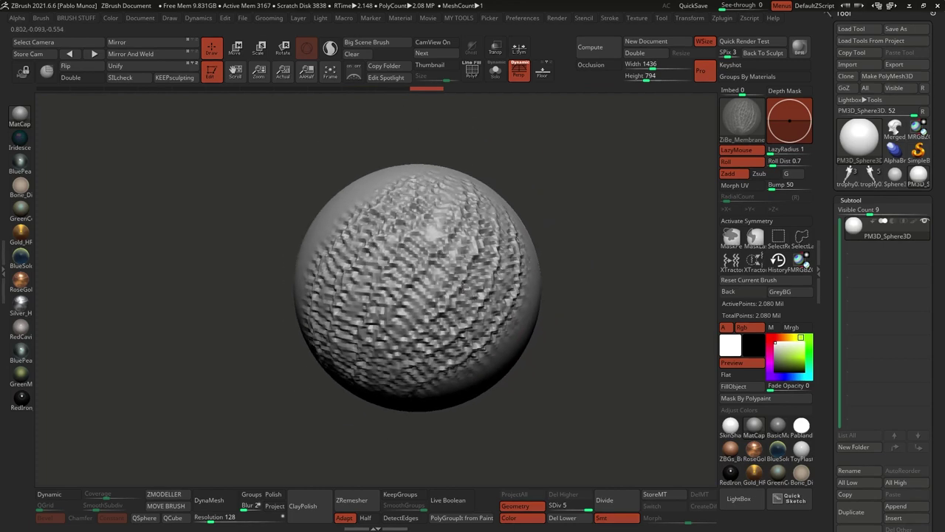
{"action": "right_click_drag", "start_coordinate": [549, 301], "coordinate": [517, 301]}
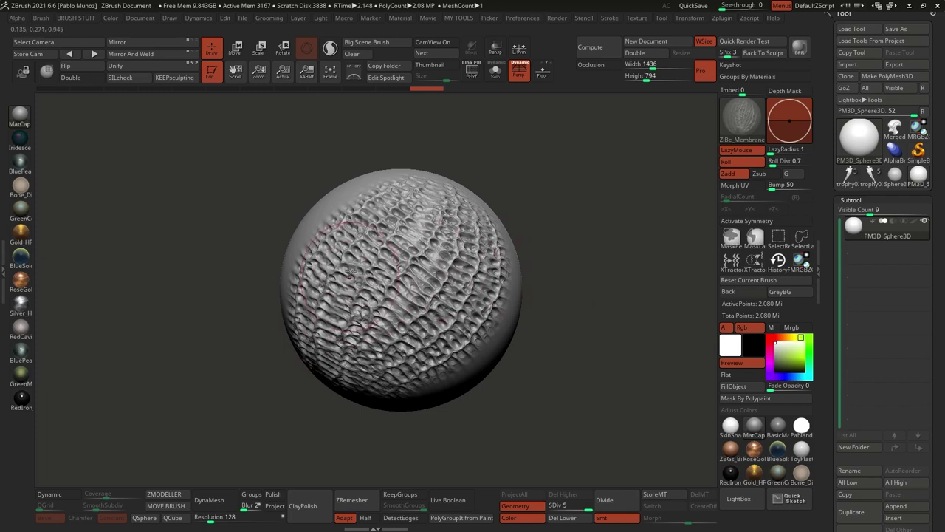
{"action": "right_click_drag", "start_coordinate": [559, 292], "coordinate": [517, 267]}
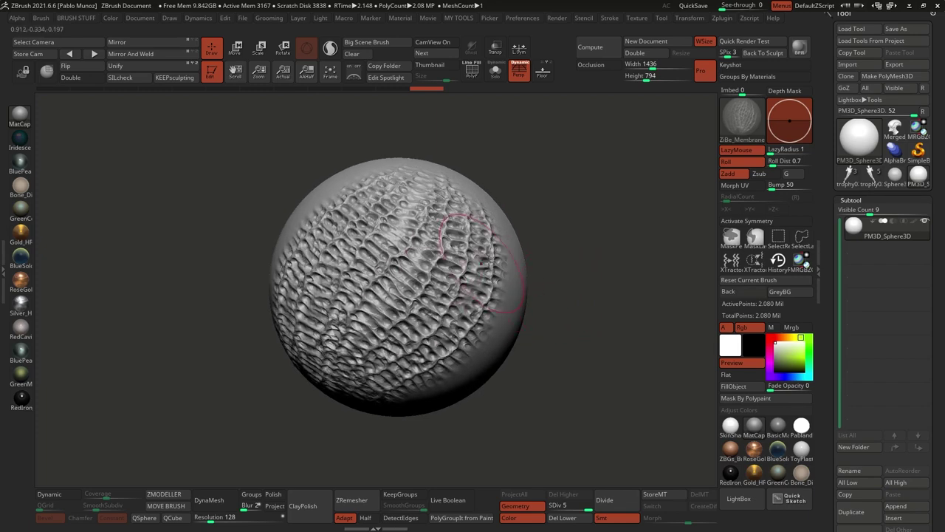
- Reduce the brush's draw size and paint narrower membrane strokes beside the existing texture
{"action": "mouse_move", "coordinate": [582, 213]}
{"action": "left_mouse_down"}
{"action": "mouse_move", "coordinate": [554, 248]}
{"action": "mouse_move", "coordinate": [508, 216]}
{"action": "left_mouse_up"}
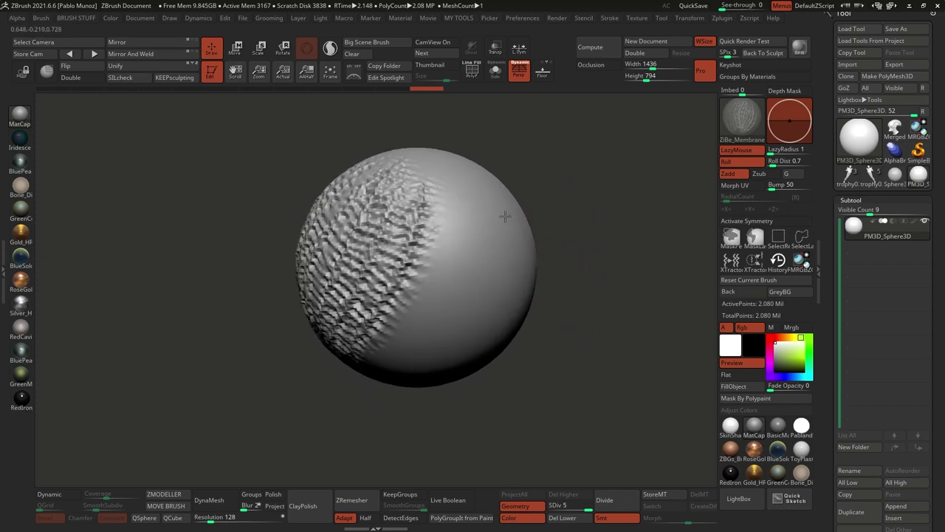
{"action": "key", "text": "space"}
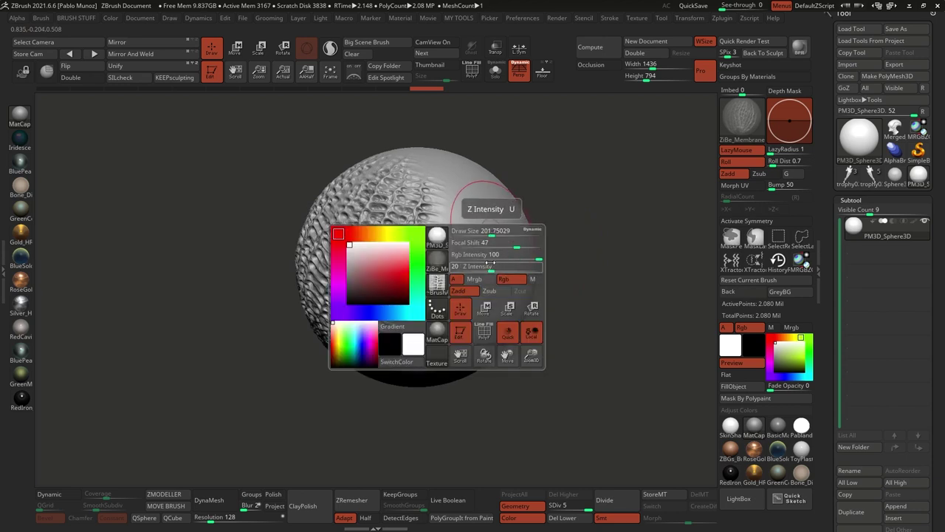
{"action": "right_click", "coordinate": [494, 218]}
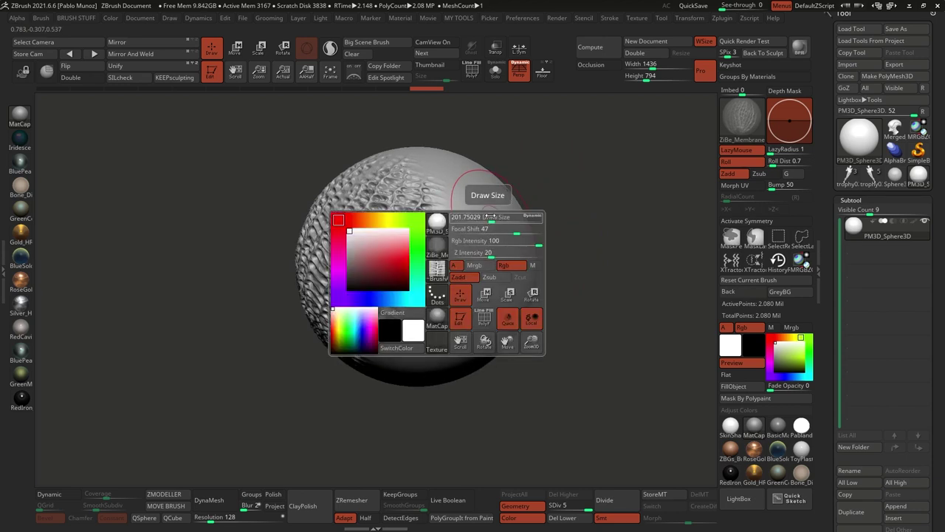
{"action": "mouse_move", "coordinate": [490, 218]}
{"action": "left_mouse_down"}
{"action": "mouse_move", "coordinate": [476, 219]}
{"action": "mouse_move", "coordinate": [384, 328]}
{"action": "left_mouse_up"}
{"action": "mouse_move", "coordinate": [395, 307]}
{"action": "left_mouse_down"}
{"action": "mouse_move", "coordinate": [443, 234]}
{"action": "mouse_move", "coordinate": [443, 194]}
{"action": "mouse_move", "coordinate": [379, 332]}
{"action": "left_mouse_up"}
{"action": "mouse_move", "coordinate": [388, 333]}
{"action": "left_mouse_down"}
{"action": "mouse_move", "coordinate": [455, 215]}
{"action": "mouse_move", "coordinate": [453, 181]}
{"action": "left_mouse_up"}
{"action": "mouse_move", "coordinate": [454, 181]}
{"action": "left_mouse_down"}
{"action": "mouse_move", "coordinate": [455, 249]}
{"action": "mouse_move", "coordinate": [362, 360]}
{"action": "left_mouse_up"}
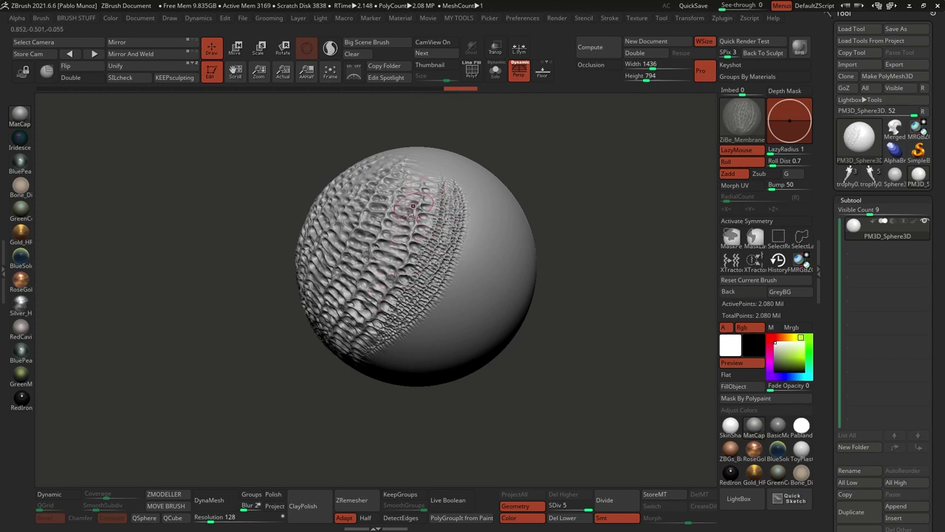
- Undo all the membrane strokes painted on the sphere
{"action": "key", "text": "ctrl+z"}
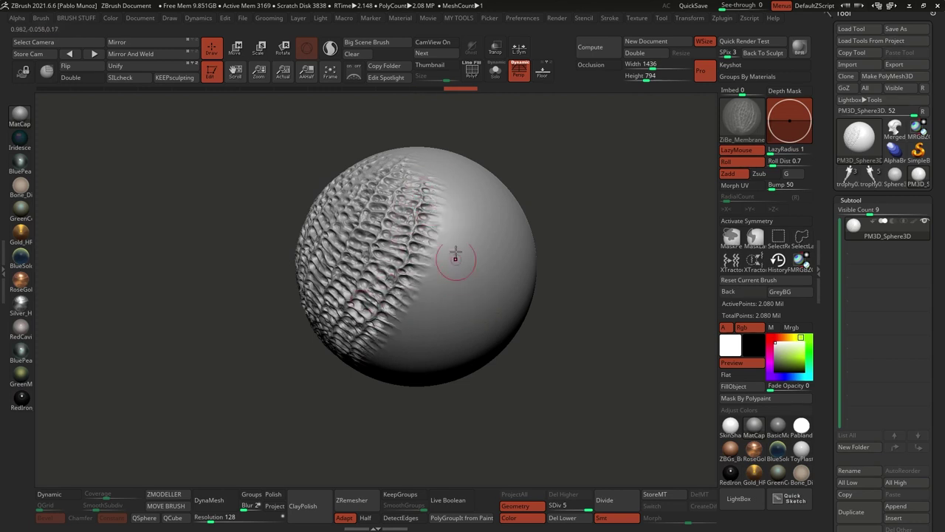
{"action": "key", "text": "ctrl+z"}
{"action": "mouse_move", "coordinate": [555, 238]}
{"action": "left_mouse_down"}
{"action": "mouse_move", "coordinate": [574, 232]}
{"action": "mouse_move", "coordinate": [565, 243]}
{"action": "mouse_move", "coordinate": [538, 245]}
{"action": "mouse_move", "coordinate": [555, 221]}
{"action": "mouse_move", "coordinate": [551, 238]}
{"action": "left_mouse_up"}
{"action": "key", "text": "ctrl+z"}
{"action": "key", "text": "ctrl+z"}
{"action": "key", "text": "ctrl+z"}
{"action": "key", "text": "ctrl+z"}
{"action": "key", "text": "ctrl+z"}
{"action": "key", "text": "ctrl+z"}
- Readjust the brush and paint a single diagonal membrane stroke down the front of the clean sphere
{"action": "key", "text": "space"}
{"action": "left_click", "coordinate": [553, 220]}
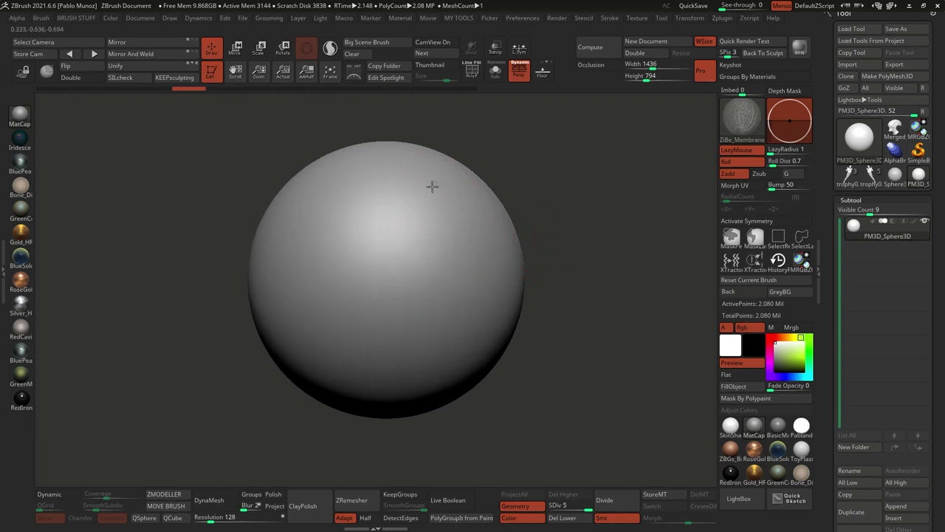
{"action": "left_click_drag", "start_coordinate": [441, 182], "coordinate": [303, 367]}
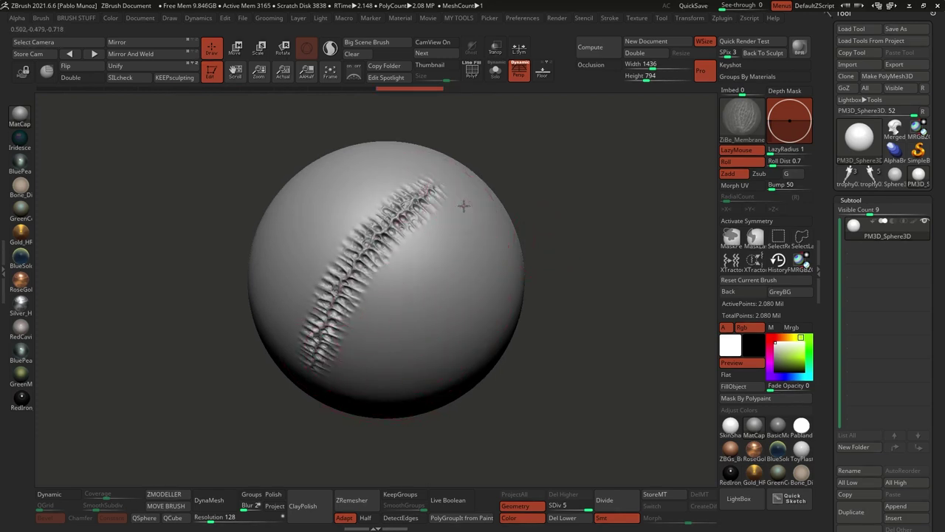
- Paint a second membrane stroke beside the diagonal one and check how the two overlap
{"action": "left_click_drag", "start_coordinate": [411, 263], "coordinate": [335, 371]}
{"action": "key", "text": "ctrl+z"}
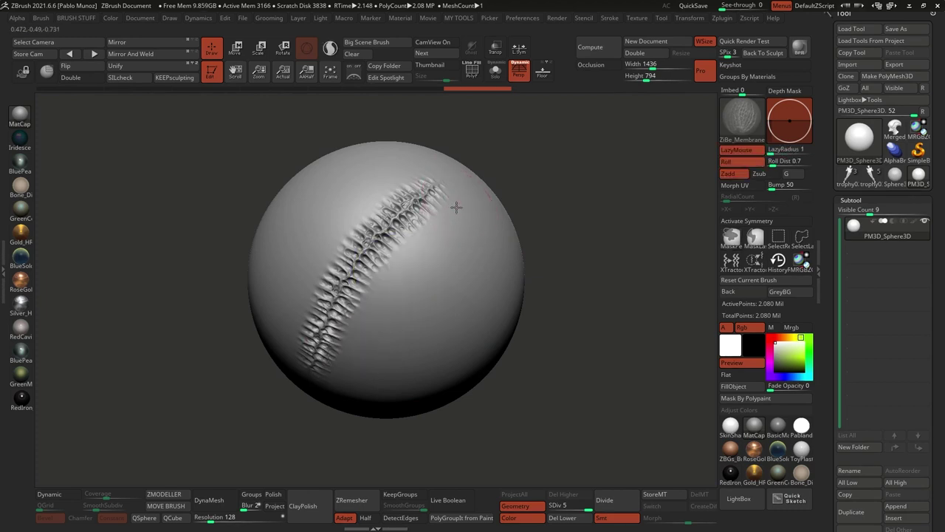
{"action": "mouse_move", "coordinate": [456, 207]}
{"action": "left_mouse_down"}
{"action": "mouse_move", "coordinate": [385, 286]}
{"action": "mouse_move", "coordinate": [327, 397]}
{"action": "left_mouse_up"}
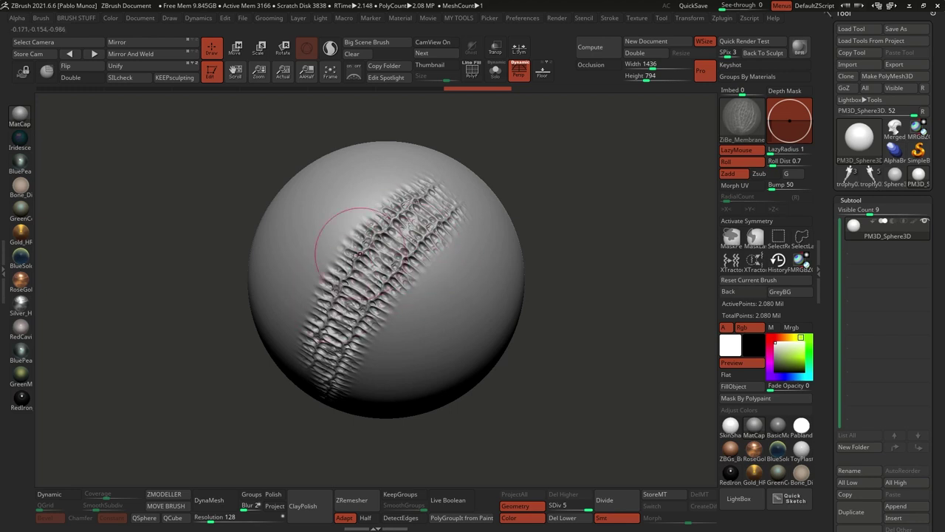
{"action": "mouse_move", "coordinate": [418, 261]}
{"action": "right_mouse_down", "text": "alt"}
{"action": "mouse_move", "coordinate": [436, 235]}
{"action": "mouse_move", "coordinate": [431, 251]}
{"action": "right_mouse_up", "text": "alt"}
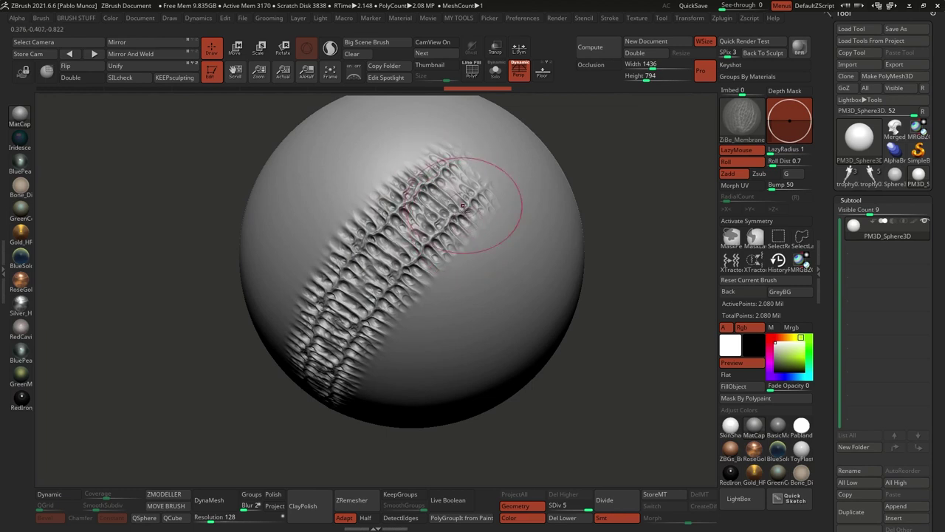
{"action": "right_click_drag", "start_coordinate": [306, 254], "coordinate": [390, 185]}
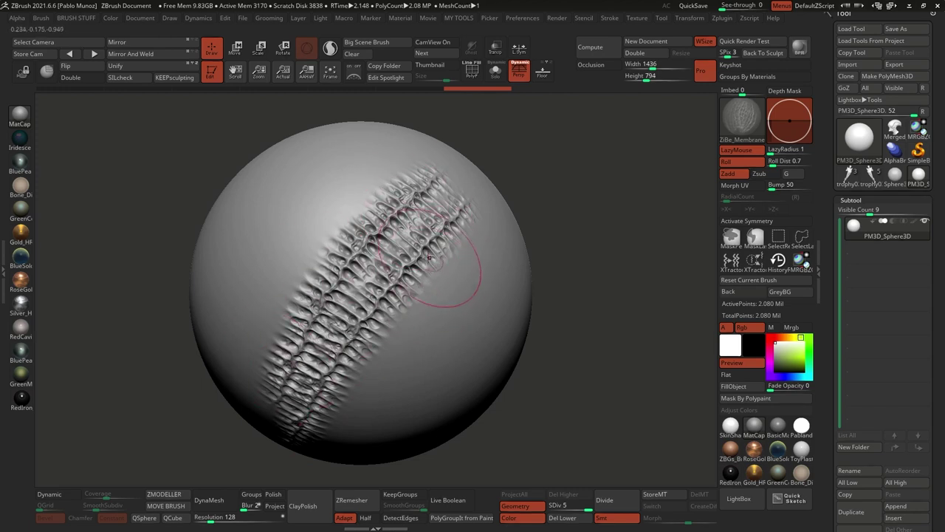
- Undo the overlapping membrane strokes and leave a single diagonal membrane stroke across the sphere
{"action": "key", "text": "ctrl+z"}
{"action": "key", "text": "ctrl+z"}
{"action": "key", "text": "ctrl+z"}
{"action": "key", "text": "ctrl+z"}
{"action": "key", "text": "ctrl+shift+z"}
{"action": "key", "text": "ctrl+shift+z"}
{"action": "key", "text": "ctrl+shift+z"}
{"action": "key", "text": "ctrl+shift+z"}
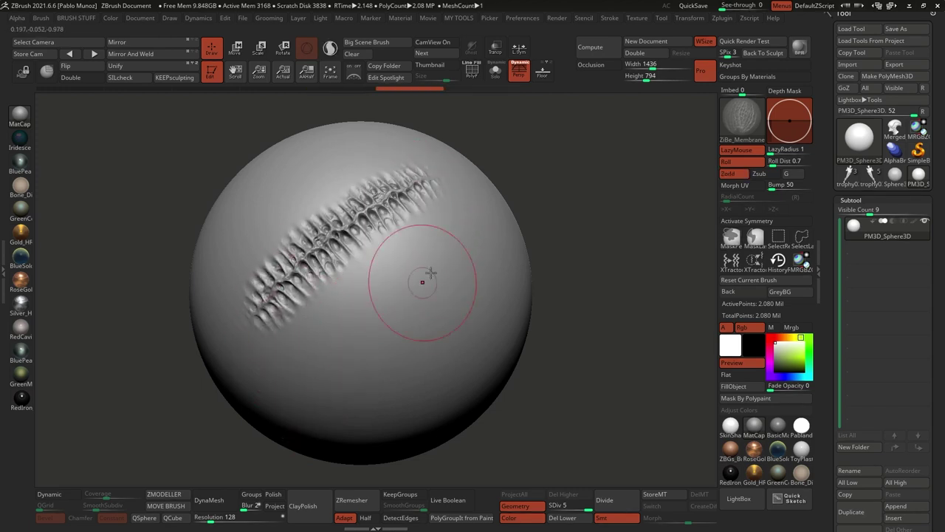
- Paint parallel membrane strokes below the diagonal one to widen the textured band
{"action": "left_click_drag", "start_coordinate": [452, 208], "coordinate": [260, 370]}
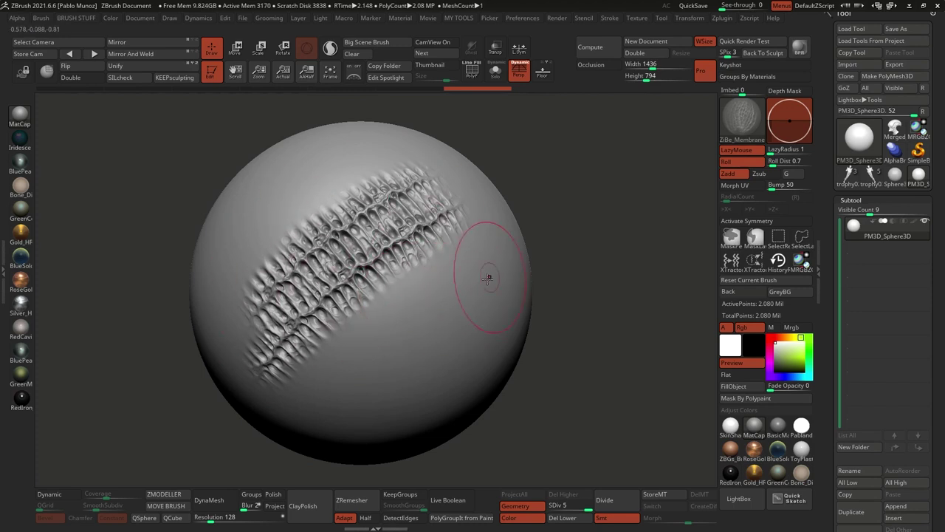
{"action": "right_click_drag", "start_coordinate": [452, 304], "coordinate": [453, 318]}
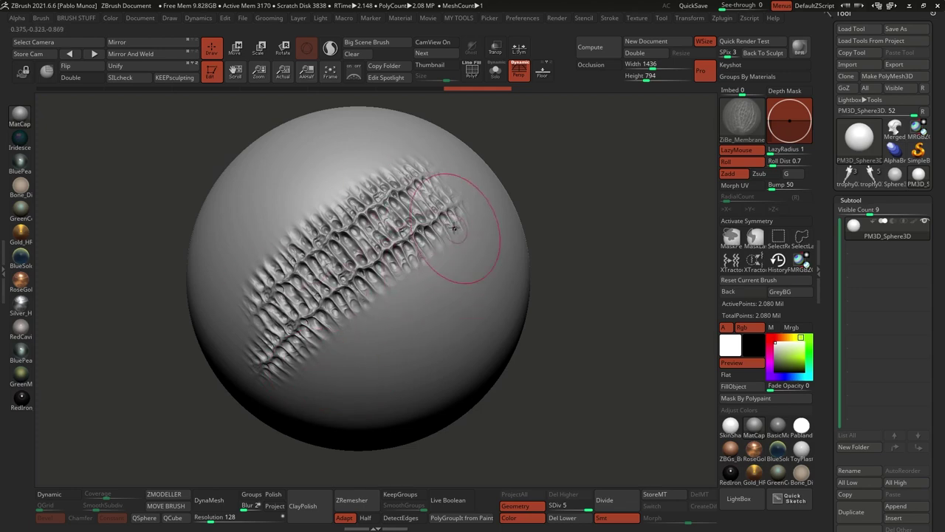
{"action": "key", "text": "ctrl+shift+z"}
{"action": "key", "text": "ctrl+shift+z"}
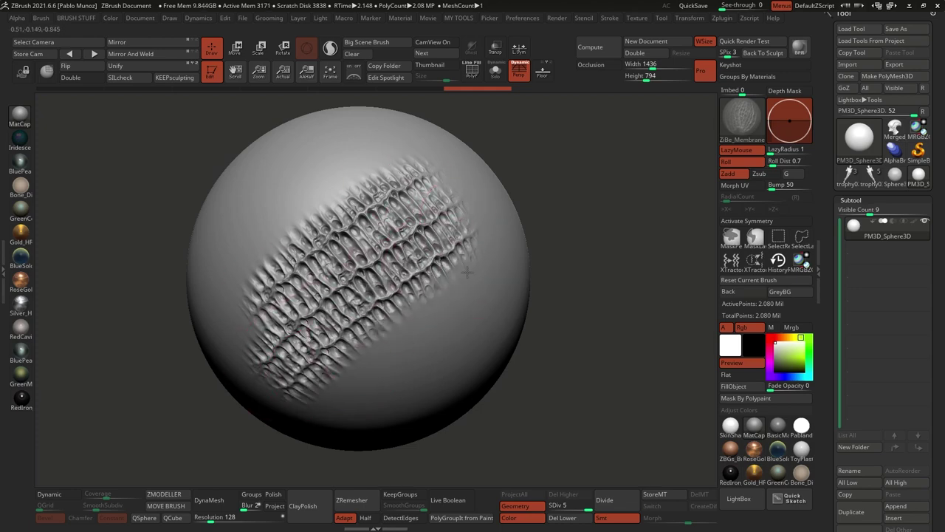
{"action": "left_click_drag", "start_coordinate": [566, 247], "coordinate": [548, 236]}
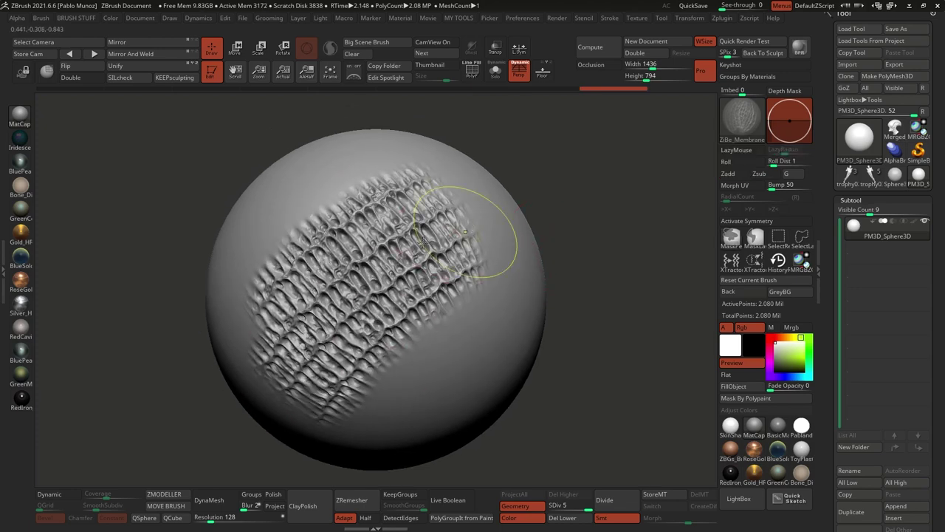
- Undo every membrane stroke on the sphere
{"action": "key", "text": "ctrl+z"}
{"action": "key", "text": "ctrl+z"}
{"action": "key", "text": "ctrl+z"}
{"action": "key", "text": "ctrl+z"}
{"action": "key", "text": "ctrl+z"}
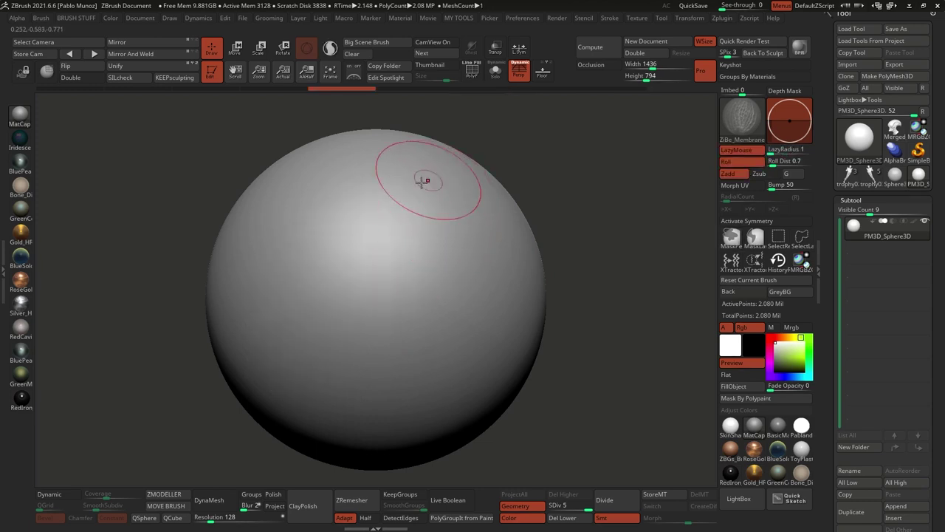
- Paint a series of adjoining diagonal membrane strokes to cover the front of the clean sphere with a continuous texture patch
{"action": "right_click_drag", "start_coordinate": [392, 243], "coordinate": [389, 235], "text": "ctrl"}
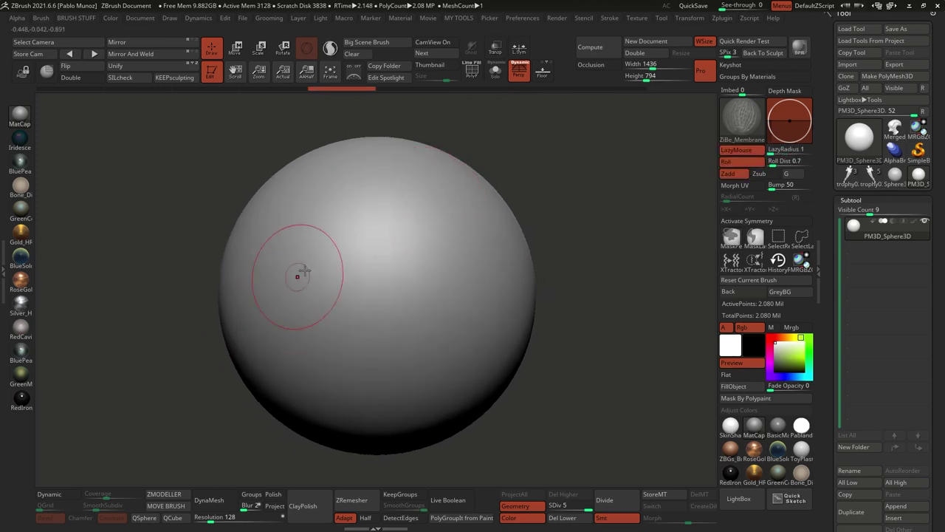
{"action": "left_click_drag", "start_coordinate": [505, 184], "coordinate": [507, 172], "text": "alt"}
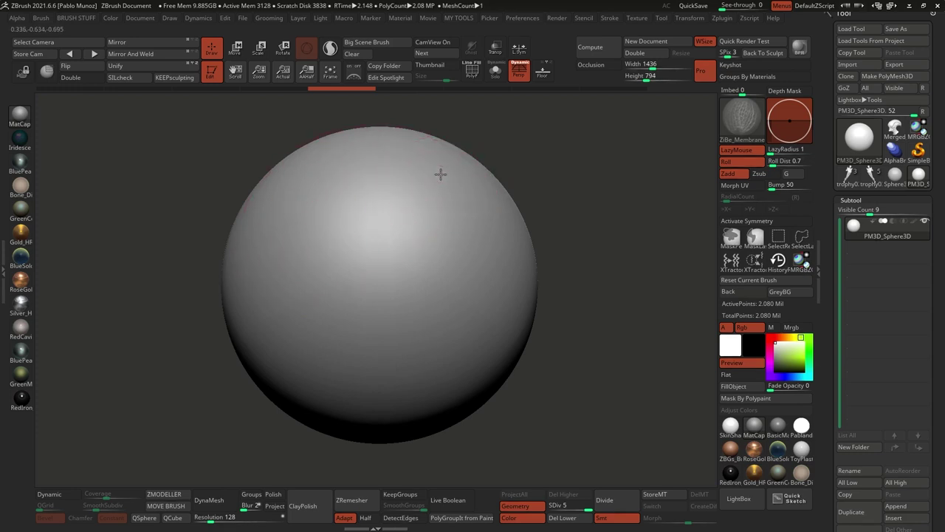
{"action": "mouse_move", "coordinate": [438, 172]}
{"action": "left_mouse_down"}
{"action": "mouse_move", "coordinate": [345, 222]}
{"action": "mouse_move", "coordinate": [275, 321]}
{"action": "left_mouse_up"}
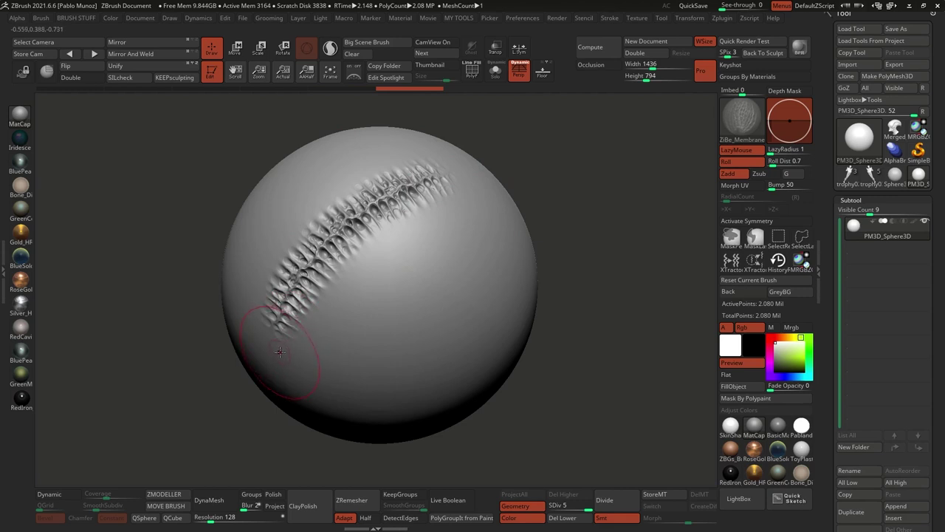
{"action": "mouse_move", "coordinate": [290, 345]}
{"action": "left_mouse_down"}
{"action": "mouse_move", "coordinate": [391, 222]}
{"action": "mouse_move", "coordinate": [467, 198]}
{"action": "mouse_move", "coordinate": [423, 242]}
{"action": "left_mouse_up"}
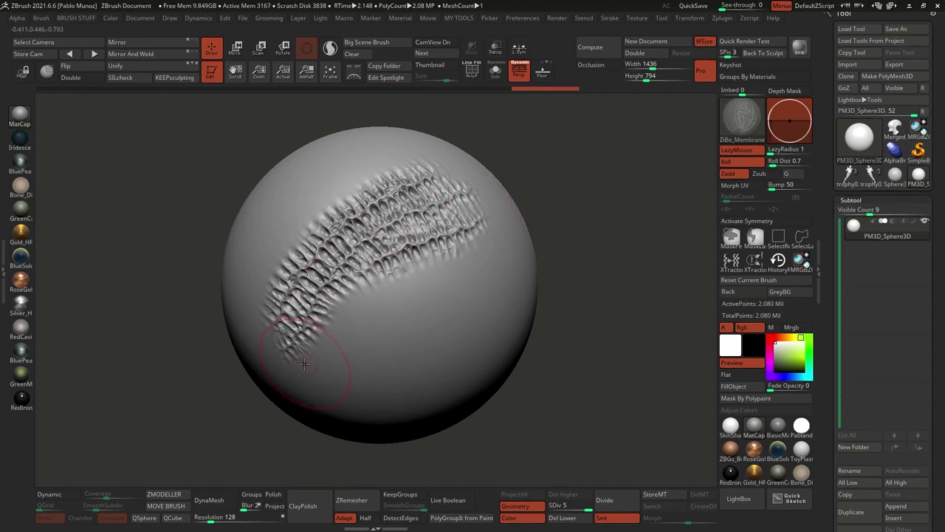
{"action": "left_click_drag", "start_coordinate": [302, 366], "coordinate": [352, 303]}
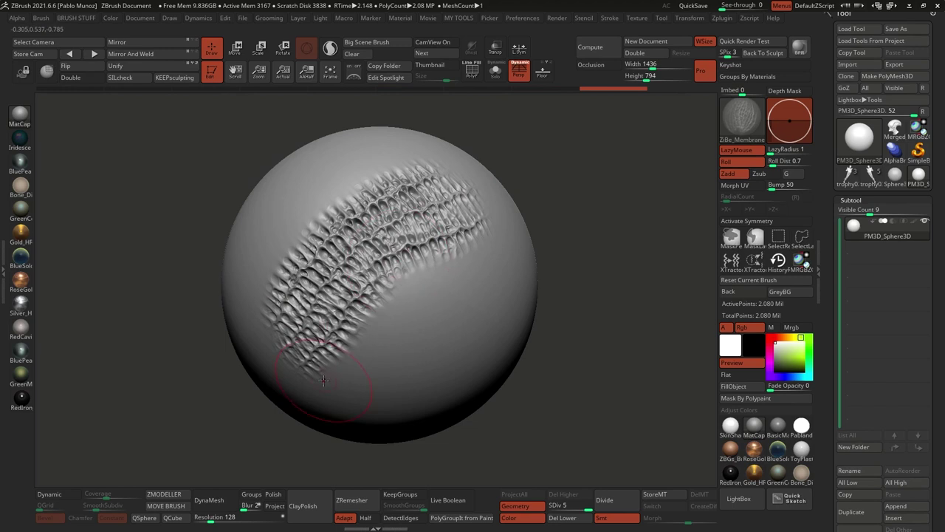
{"action": "mouse_move", "coordinate": [323, 380]}
{"action": "left_mouse_down"}
{"action": "mouse_move", "coordinate": [395, 277]}
{"action": "mouse_move", "coordinate": [498, 235]}
{"action": "left_mouse_up"}
{"action": "left_click_drag", "start_coordinate": [336, 392], "coordinate": [413, 304]}
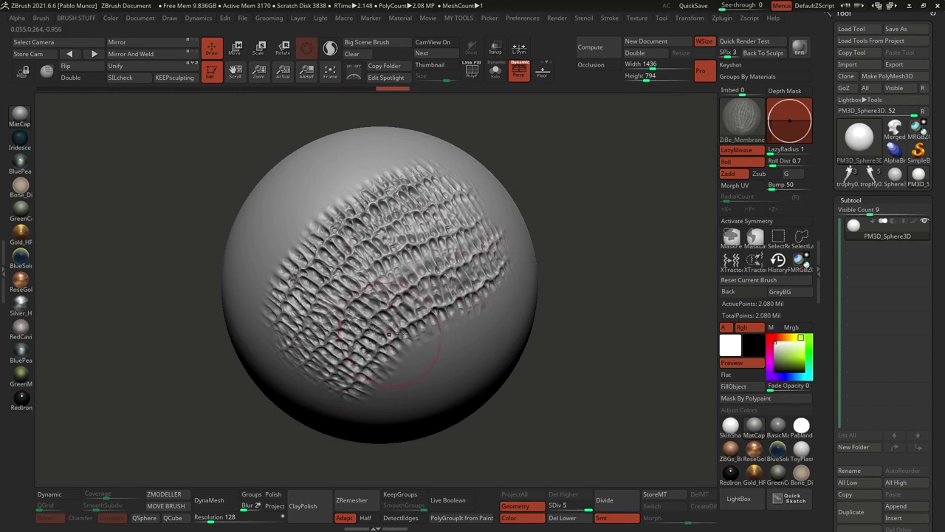
{"action": "left_click_drag", "start_coordinate": [561, 296], "coordinate": [588, 316]}
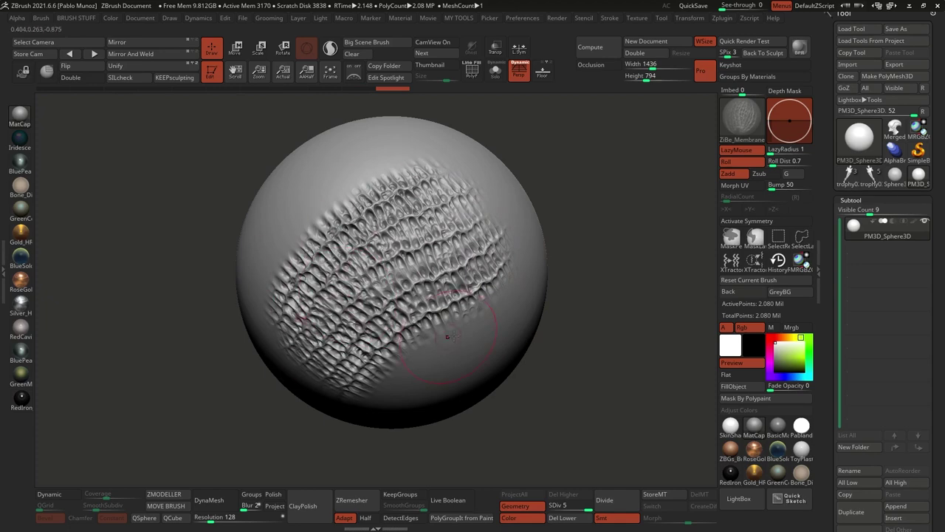
{"action": "left_click_drag", "start_coordinate": [579, 303], "coordinate": [567, 298]}
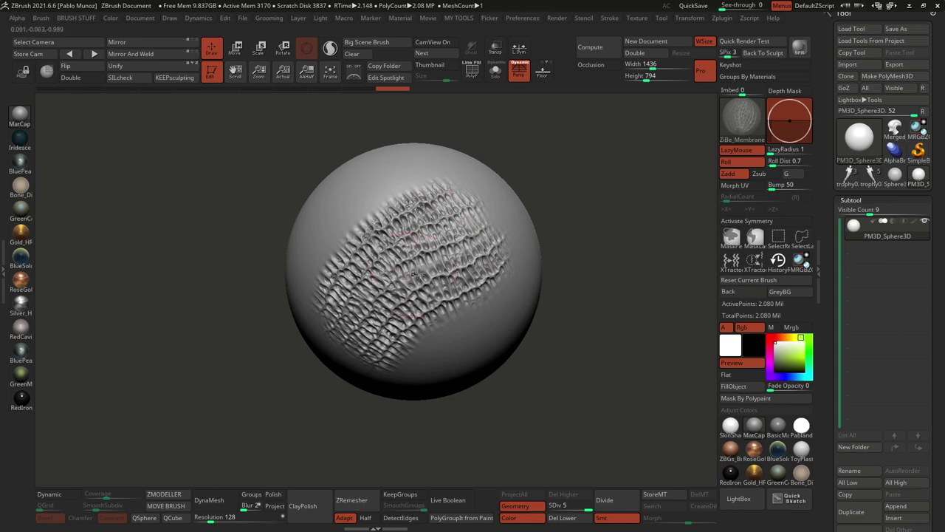
- Choose SmoothPeaks as the smoothing brush and skip its note until the next restart
{"action": "left_click", "coordinate": [731, 122]}
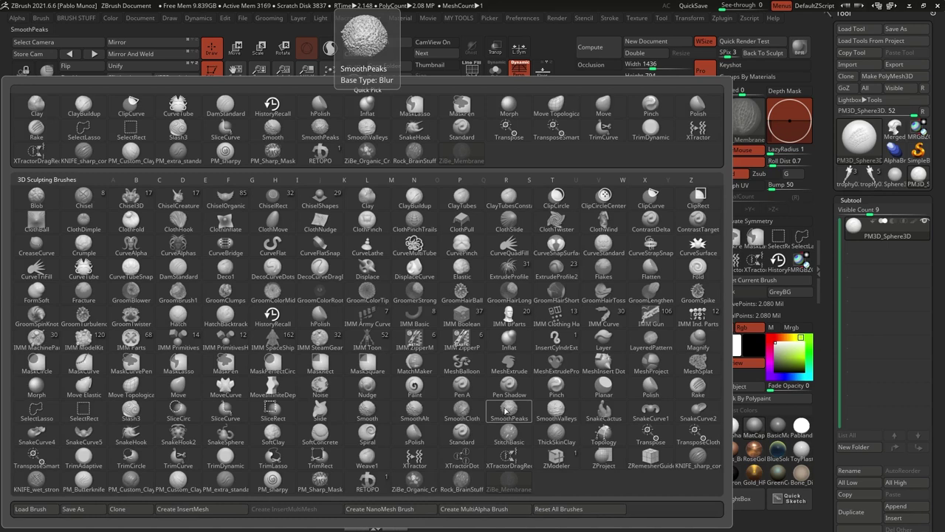
{"action": "left_click", "coordinate": [509, 415]}
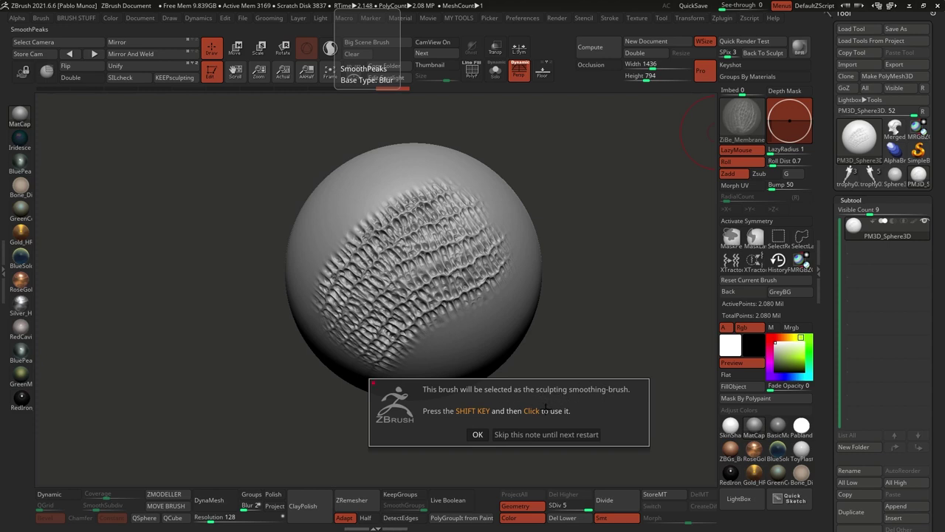
{"action": "left_click", "coordinate": [532, 434]}
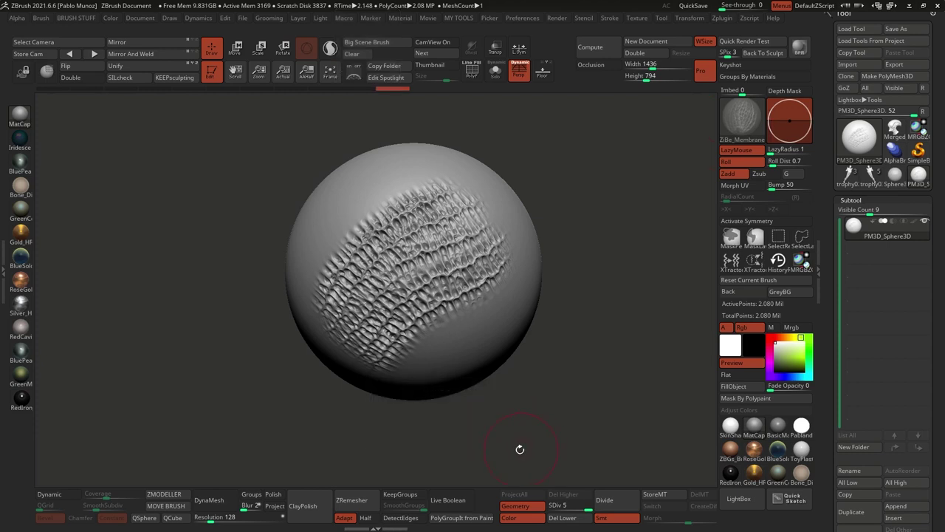
{"action": "key", "text": "shift"}
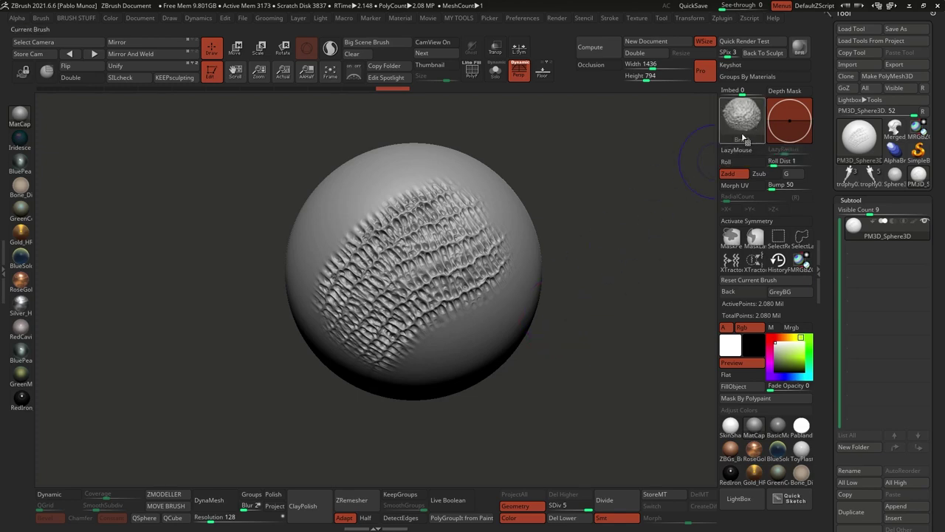
- Smooth the peaks along the membrane patch's edge, reduce the SmoothPeaks brush's Z Intensity, and check the patch from several angles
{"action": "mouse_move", "coordinate": [480, 267]}
{"action": "right_mouse_down", "text": "ctrl"}
{"action": "mouse_move", "coordinate": [500, 282]}
{"action": "mouse_move", "coordinate": [518, 237]}
{"action": "right_mouse_up", "text": "ctrl"}
{"action": "left_click_drag", "start_coordinate": [511, 222], "coordinate": [478, 237], "text": "shift"}
{"action": "left_click_drag", "start_coordinate": [510, 285], "coordinate": [502, 306], "text": "shift"}
{"action": "right_click_drag", "start_coordinate": [536, 244], "coordinate": [551, 229]}
{"action": "key", "text": "shift+space"}
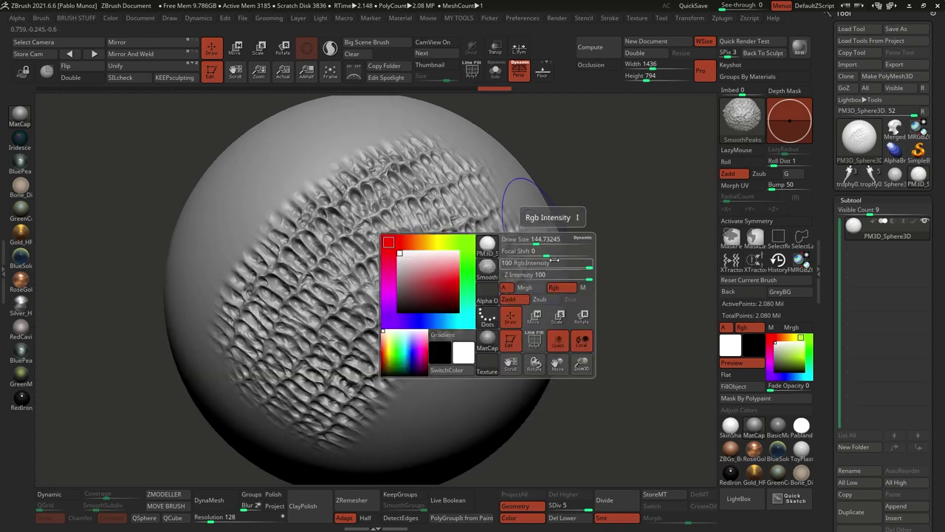
{"action": "left_click_drag", "start_coordinate": [568, 274], "coordinate": [561, 274], "text": "shift"}
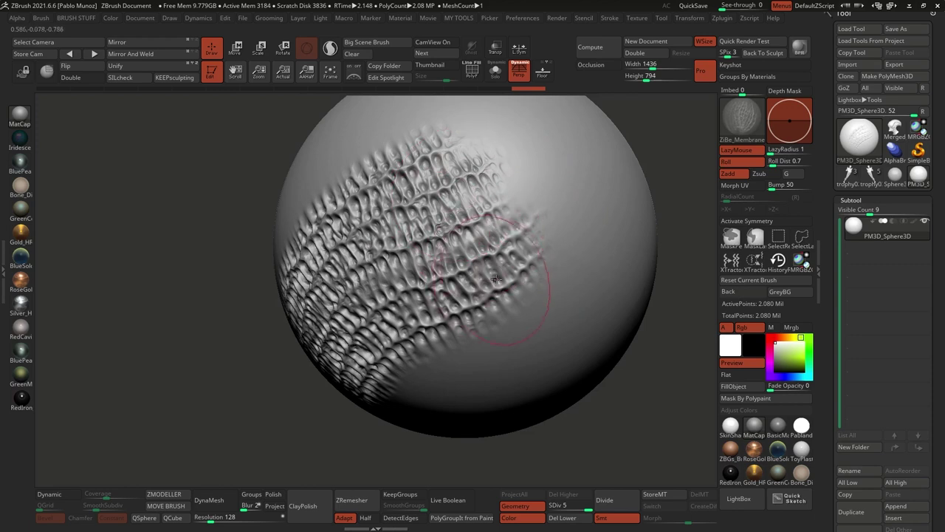
{"action": "mouse_move", "coordinate": [481, 220]}
{"action": "left_mouse_down"}
{"action": "mouse_move", "coordinate": [411, 152]}
{"action": "mouse_move", "coordinate": [507, 165]}
{"action": "mouse_move", "coordinate": [482, 169]}
{"action": "left_mouse_up"}
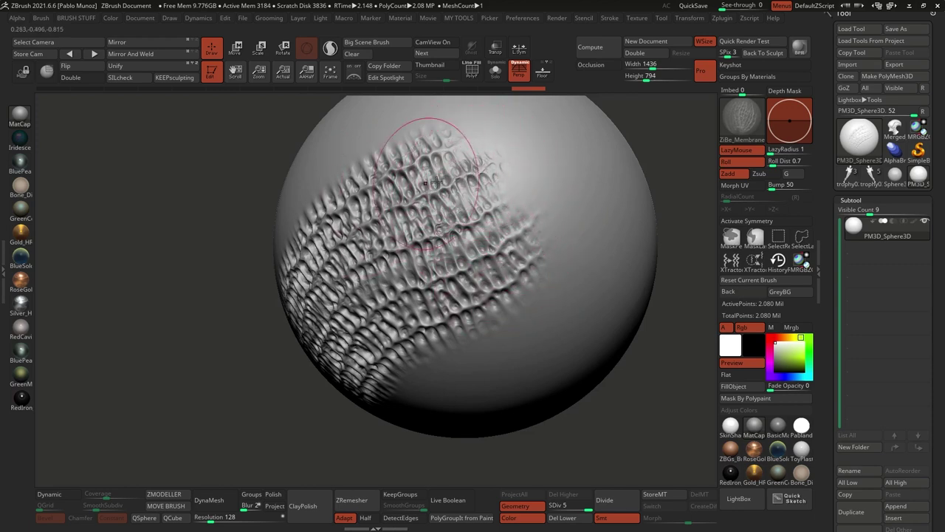
{"action": "right_click_drag", "start_coordinate": [520, 234], "coordinate": [549, 226]}
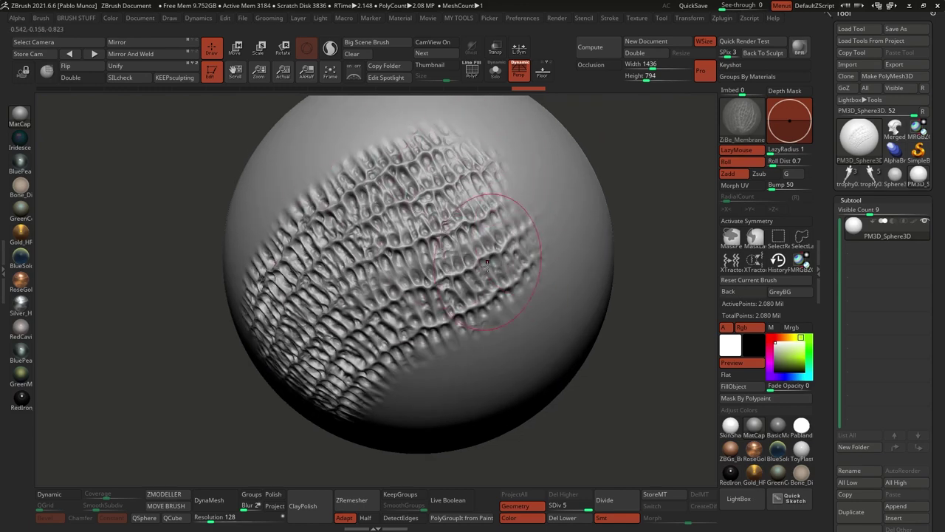
{"action": "right_click_drag", "start_coordinate": [479, 334], "coordinate": [475, 303], "text": "ctrl"}
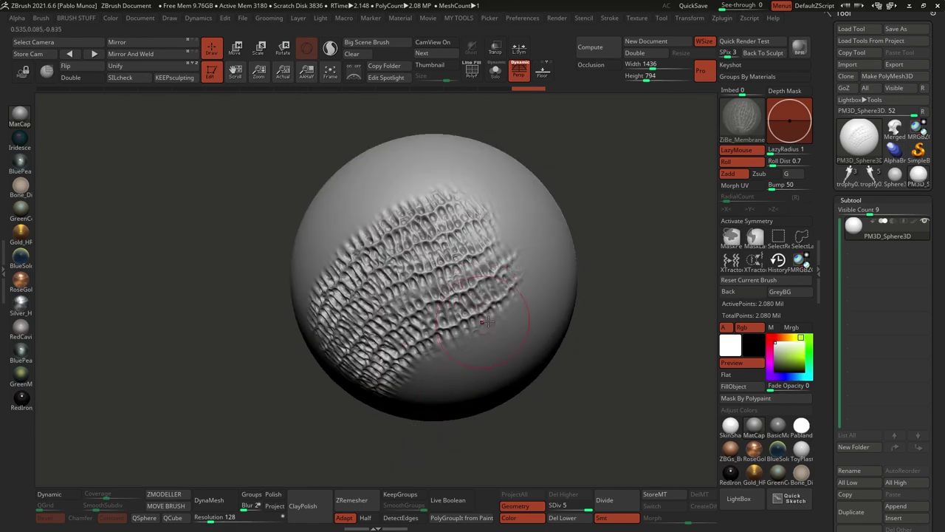
{"action": "mouse_move", "coordinate": [499, 275]}
{"action": "right_mouse_down"}
{"action": "mouse_move", "coordinate": [575, 277]}
{"action": "mouse_move", "coordinate": [583, 243]}
{"action": "right_mouse_up"}
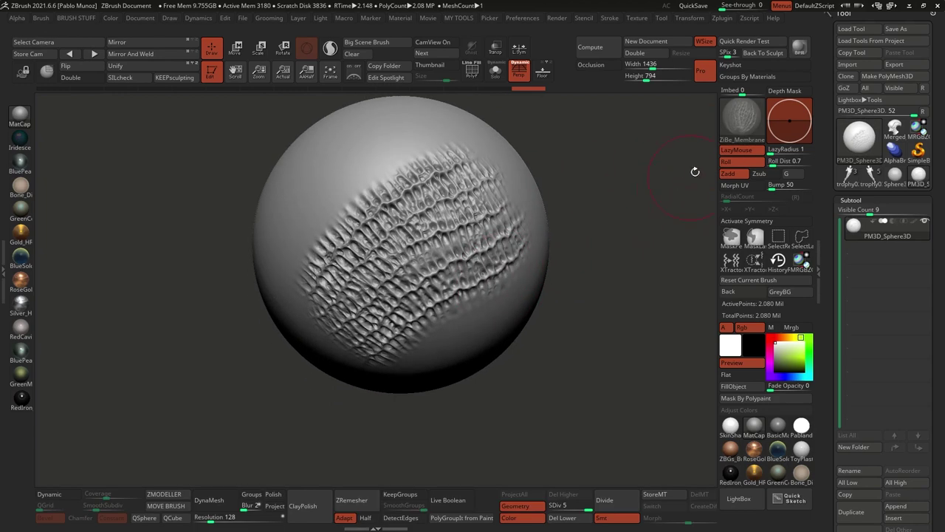
- Load the ZiBe_Bumps brush from LightBox and try one diagonal stroke on the smooth area above the membrane patch
{"action": "left_click", "coordinate": [740, 125]}
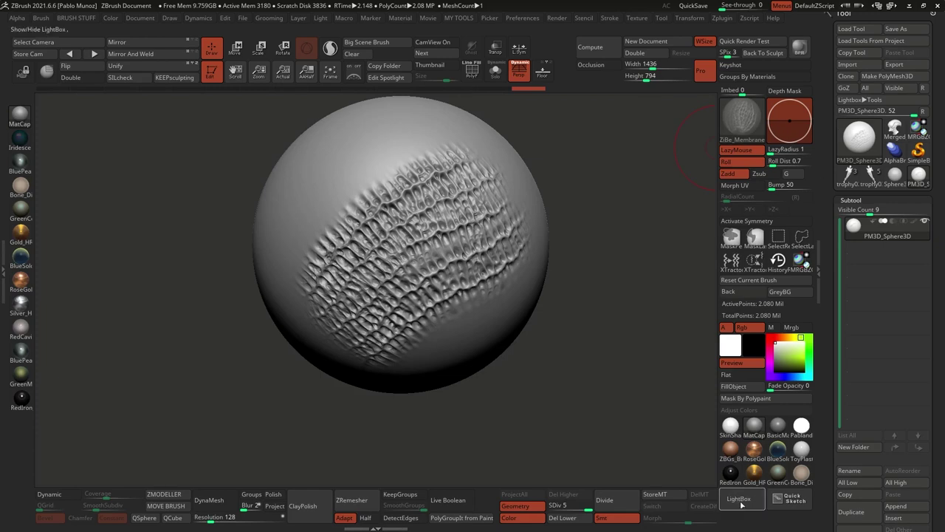
{"action": "left_click", "coordinate": [739, 498]}
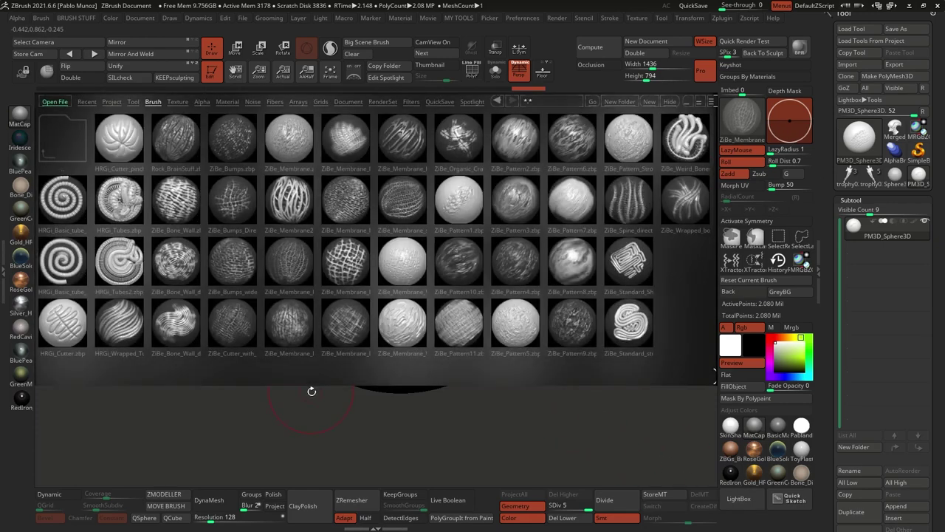
{"action": "double_click", "coordinate": [236, 139]}
{"action": "mouse_move", "coordinate": [313, 178]}
{"action": "right_mouse_down"}
{"action": "mouse_move", "coordinate": [355, 222]}
{"action": "mouse_move", "coordinate": [441, 233]}
{"action": "mouse_move", "coordinate": [431, 243]}
{"action": "right_mouse_up"}
{"action": "mouse_move", "coordinate": [470, 153]}
{"action": "left_mouse_down"}
{"action": "mouse_move", "coordinate": [425, 165]}
{"action": "mouse_move", "coordinate": [341, 233]}
{"action": "mouse_move", "coordinate": [294, 311]}
{"action": "left_mouse_up"}
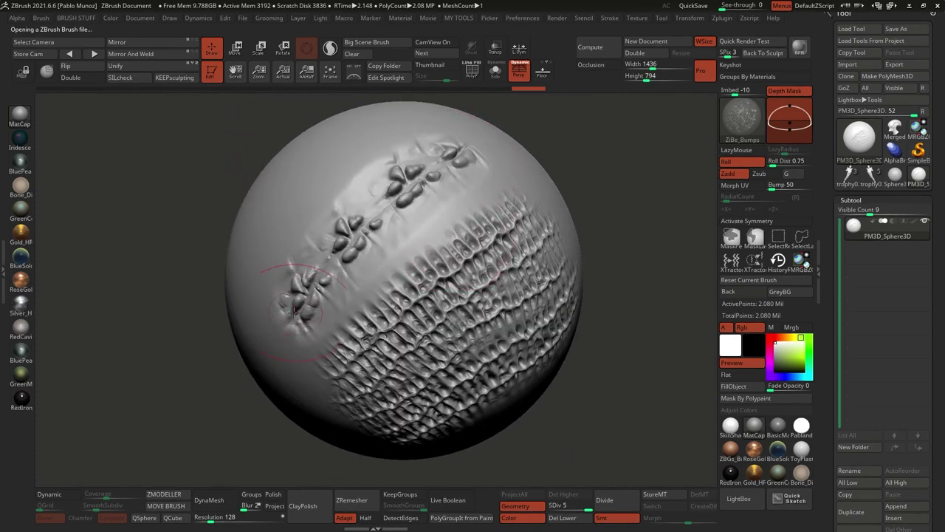
- Undo the bumps stroke and bring the whole sphere back into view
{"action": "key", "text": "ctrl+z"}
{"action": "key", "text": "space"}
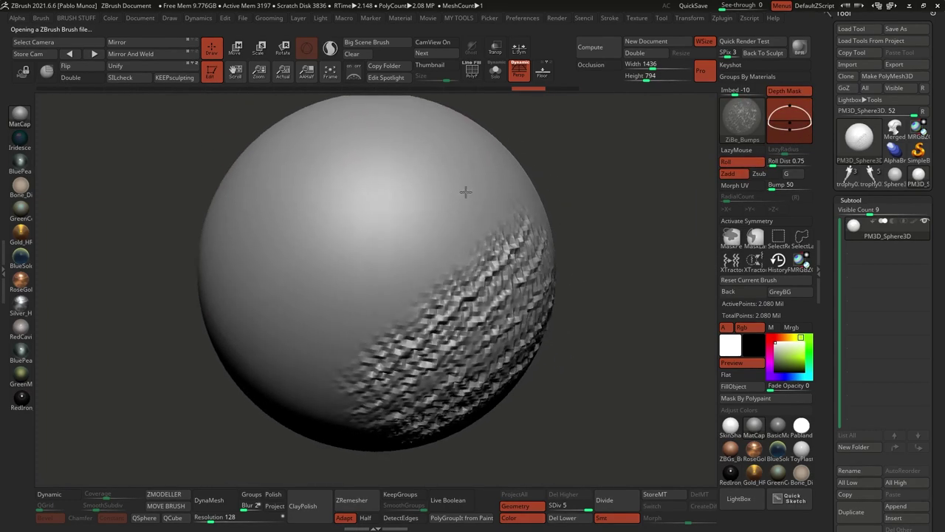
{"action": "right_click_drag", "start_coordinate": [466, 192], "coordinate": [472, 199], "text": "alt"}
{"action": "right_click_drag", "start_coordinate": [437, 234], "coordinate": [431, 224], "text": "alt"}
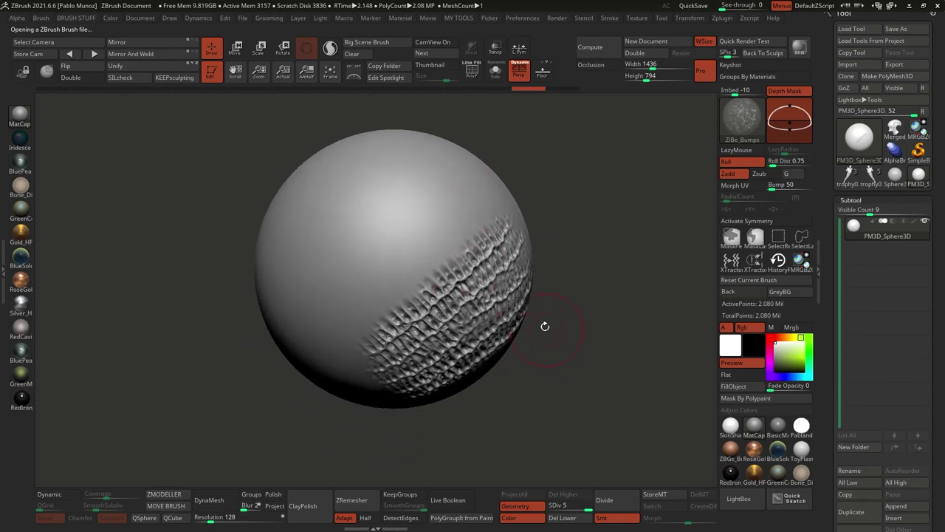
- Switch to the Clay brush, reduce its draw size and build up raised diagonal strokes on the sphere's smooth area
{"action": "key", "text": "b"}
{"action": "key", "text": "b"}
{"action": "left_click", "coordinate": [675, 290]}
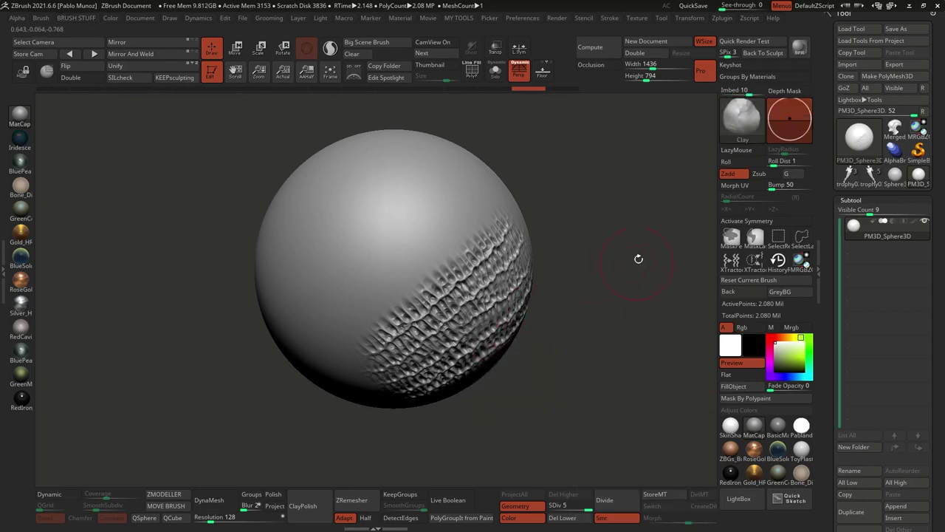
{"action": "right_click", "coordinate": [596, 198]}
{"action": "left_click_drag", "start_coordinate": [596, 191], "coordinate": [588, 191]}
{"action": "left_click_drag", "start_coordinate": [399, 184], "coordinate": [330, 279]}
{"action": "left_click_drag", "start_coordinate": [390, 181], "coordinate": [333, 258]}
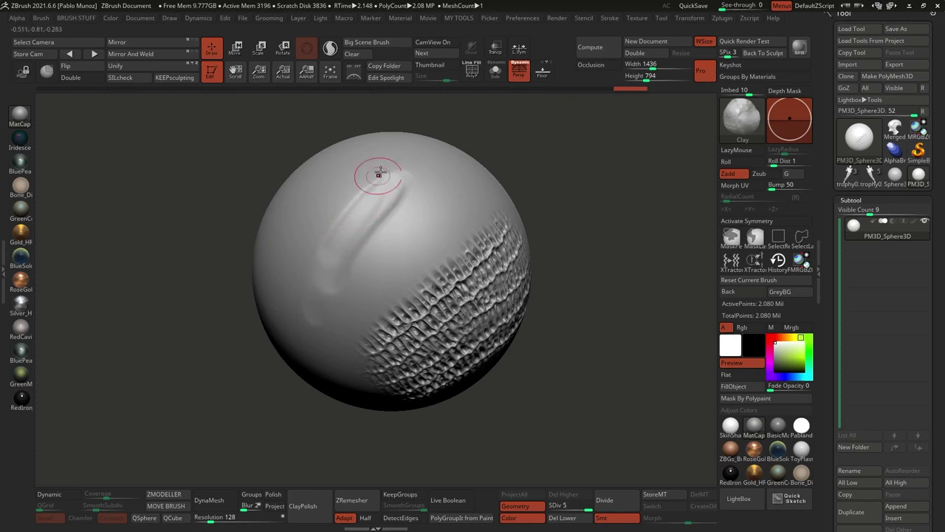
- Add further raised diagonal Clay strokes beside the existing ones on the sphere's smooth area above the membrane patch
{"action": "left_click_drag", "start_coordinate": [376, 170], "coordinate": [294, 294]}
{"action": "mouse_move", "coordinate": [386, 201]}
{"action": "right_mouse_down", "text": "alt"}
{"action": "mouse_move", "coordinate": [422, 226]}
{"action": "mouse_move", "coordinate": [419, 217]}
{"action": "right_mouse_up", "text": "alt"}
{"action": "mouse_move", "coordinate": [458, 207]}
{"action": "left_mouse_down"}
{"action": "mouse_move", "coordinate": [398, 305]}
{"action": "mouse_move", "coordinate": [389, 253]}
{"action": "mouse_move", "coordinate": [367, 297]}
{"action": "left_mouse_up"}
{"action": "left_click_drag", "start_coordinate": [404, 237], "coordinate": [357, 313]}
{"action": "left_click_drag", "start_coordinate": [382, 267], "coordinate": [352, 315]}
{"action": "key", "text": "shift"}
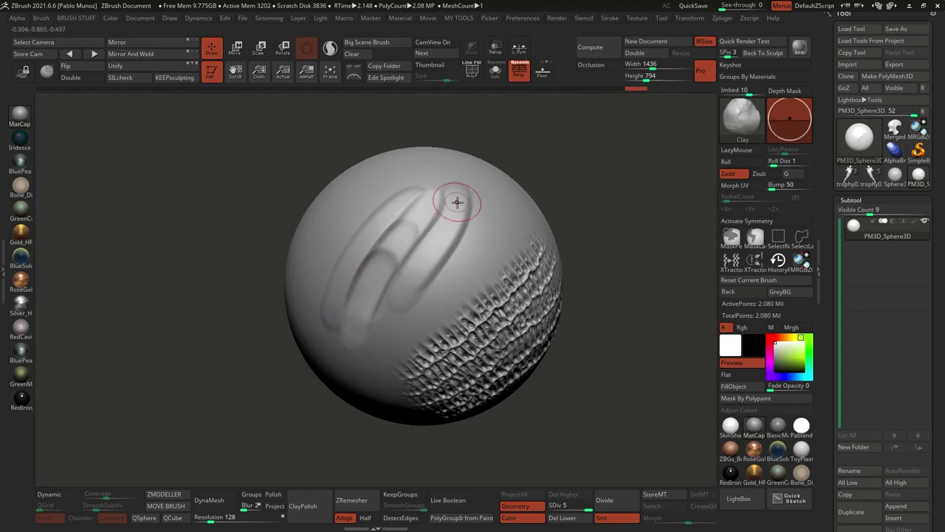
- Smooth the clay ridges and add more Clay strokes between them to blend them into organic folds
{"action": "mouse_move", "coordinate": [454, 197]}
{"action": "left_mouse_down", "text": "shift"}
{"action": "mouse_move", "coordinate": [421, 197]}
{"action": "mouse_move", "coordinate": [379, 239]}
{"action": "left_mouse_up", "text": "shift"}
{"action": "key", "text": "shift"}
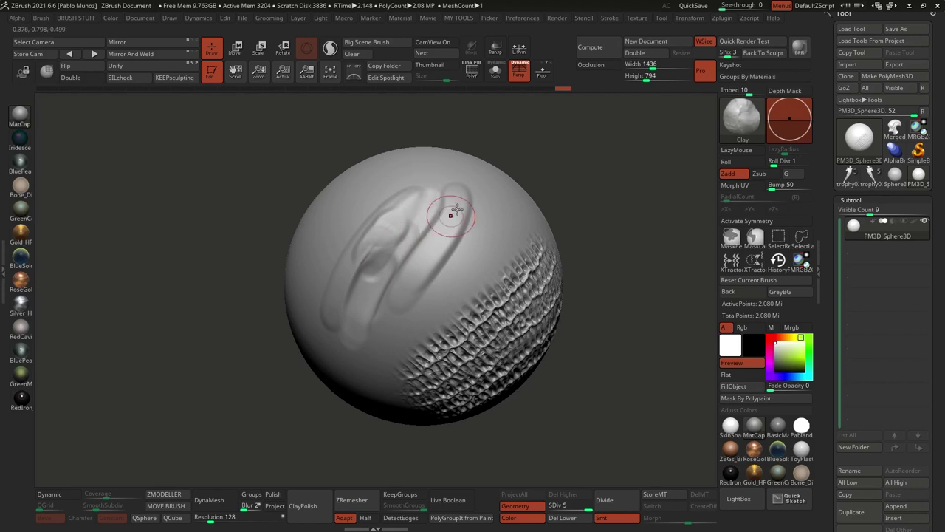
{"action": "mouse_move", "coordinate": [447, 216]}
{"action": "left_mouse_down"}
{"action": "mouse_move", "coordinate": [450, 185]}
{"action": "mouse_move", "coordinate": [444, 258]}
{"action": "mouse_move", "coordinate": [450, 192]}
{"action": "mouse_move", "coordinate": [414, 186]}
{"action": "mouse_move", "coordinate": [373, 221]}
{"action": "mouse_move", "coordinate": [346, 281]}
{"action": "left_mouse_up"}
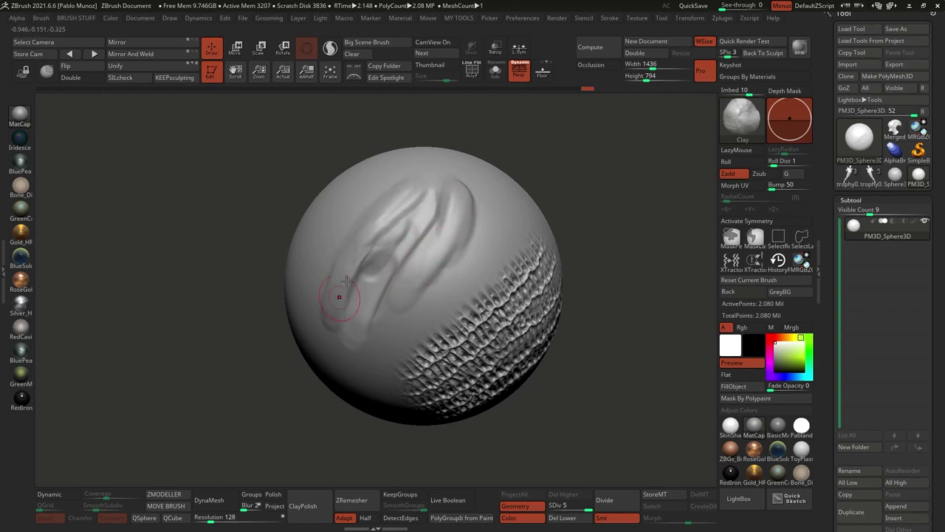
{"action": "left_click_drag", "start_coordinate": [378, 234], "coordinate": [353, 299]}
{"action": "left_click_drag", "start_coordinate": [376, 259], "coordinate": [382, 229], "text": "shift"}
{"action": "right_click_drag", "start_coordinate": [447, 263], "coordinate": [505, 238]}
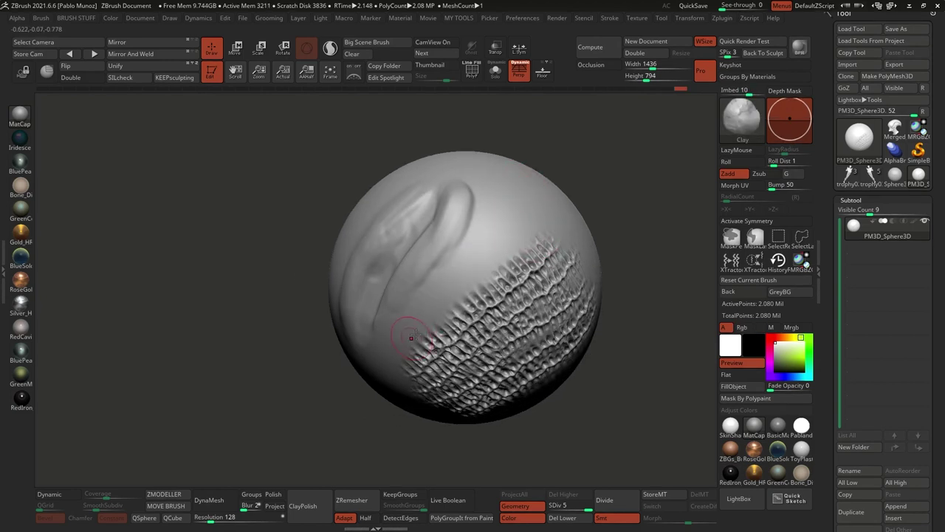
{"action": "right_click_drag", "start_coordinate": [500, 190], "coordinate": [490, 211]}
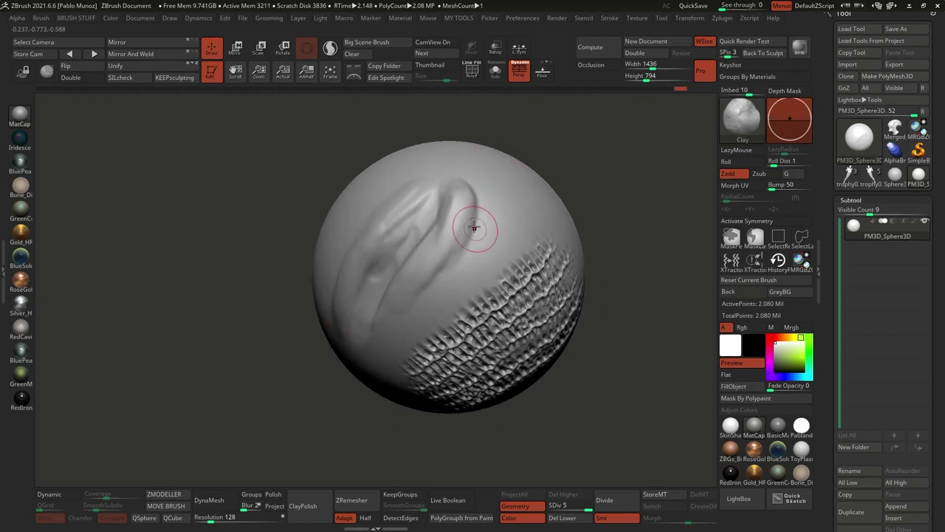
- Extend the folds with Clay strokes around their upper end and smooth the new buildup
{"action": "left_click_drag", "start_coordinate": [484, 175], "coordinate": [478, 225]}
{"action": "mouse_move", "coordinate": [481, 176]}
{"action": "left_mouse_down"}
{"action": "mouse_move", "coordinate": [469, 238]}
{"action": "mouse_move", "coordinate": [483, 176]}
{"action": "left_mouse_up"}
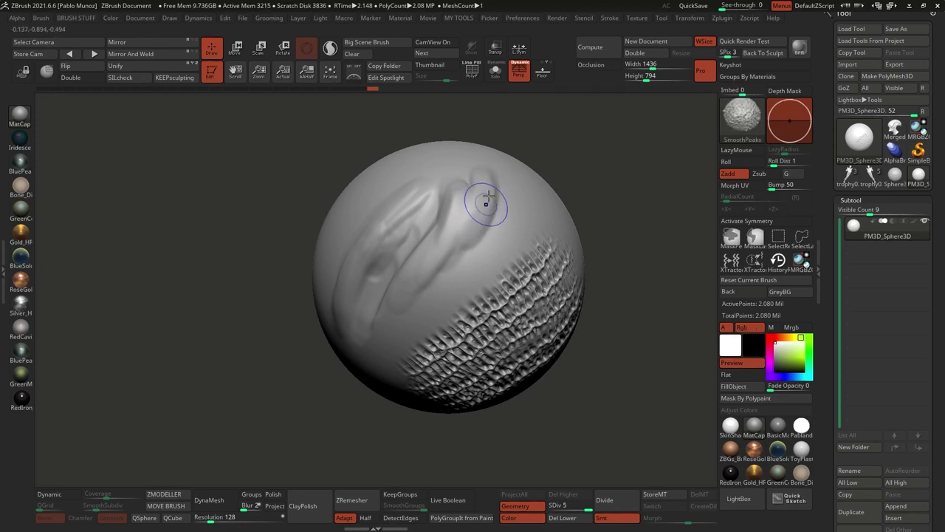
{"action": "mouse_move", "coordinate": [504, 340]}
{"action": "right_mouse_down"}
{"action": "mouse_move", "coordinate": [537, 303]}
{"action": "mouse_move", "coordinate": [485, 258]}
{"action": "right_mouse_up"}
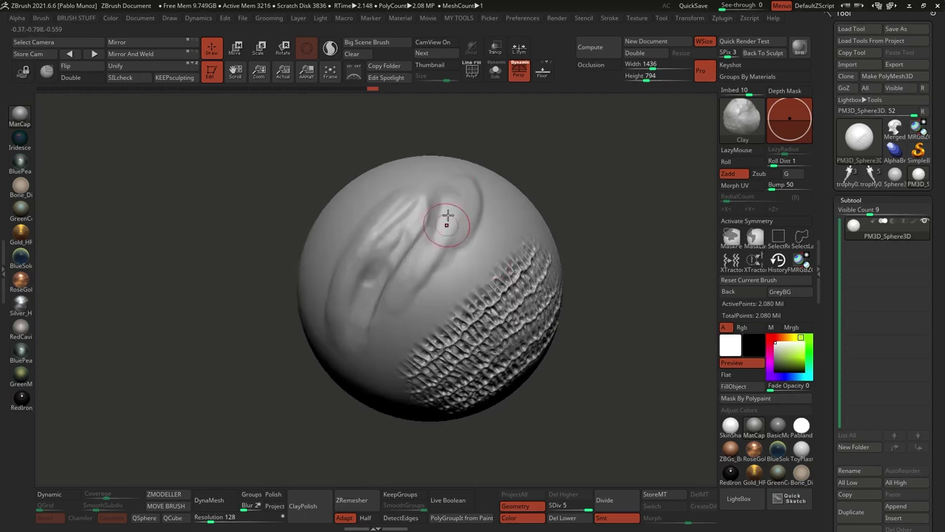
{"action": "left_click_drag", "start_coordinate": [449, 203], "coordinate": [435, 213], "text": "shift"}
{"action": "right_click_drag", "start_coordinate": [435, 214], "coordinate": [467, 220]}
- Carve a recess between the folds with the Clay brush, then build up and smooth the surfaces around it
{"action": "mouse_move", "coordinate": [424, 229]}
{"action": "left_mouse_down", "text": "alt"}
{"action": "mouse_move", "coordinate": [359, 293]}
{"action": "mouse_move", "coordinate": [388, 311]}
{"action": "left_mouse_up", "text": "alt"}
{"action": "left_click_drag", "start_coordinate": [396, 276], "coordinate": [384, 360]}
{"action": "left_click_drag", "start_coordinate": [424, 287], "coordinate": [403, 339]}
{"action": "right_click_drag", "start_coordinate": [427, 269], "coordinate": [419, 265]}
{"action": "mouse_move", "coordinate": [415, 252]}
{"action": "left_mouse_down"}
{"action": "mouse_move", "coordinate": [405, 277]}
{"action": "mouse_move", "coordinate": [401, 257]}
{"action": "mouse_move", "coordinate": [396, 310]}
{"action": "mouse_move", "coordinate": [403, 232]}
{"action": "left_mouse_up"}
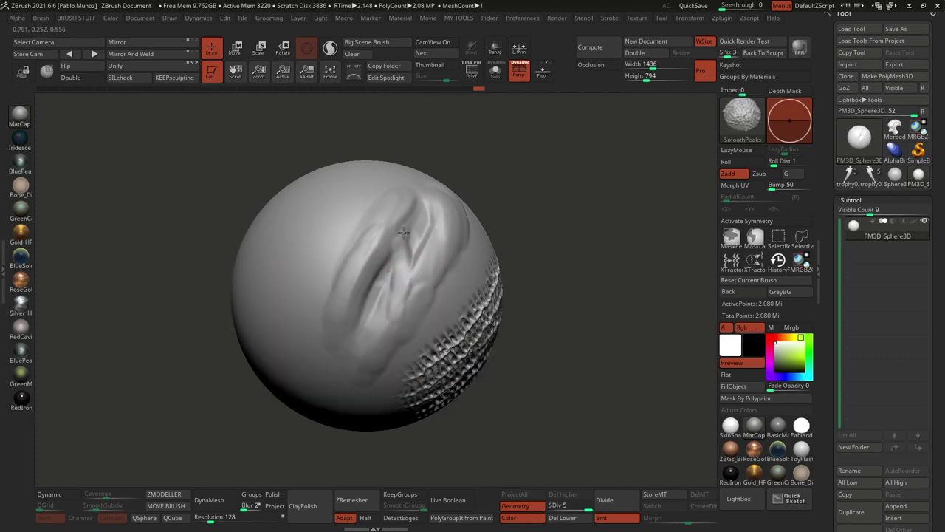
- Refine the folds around the central recess with another Clay stroke and light smoothing
{"action": "mouse_move", "coordinate": [447, 265]}
{"action": "right_mouse_down"}
{"action": "mouse_move", "coordinate": [435, 274]}
{"action": "mouse_move", "coordinate": [464, 255]}
{"action": "right_mouse_up"}
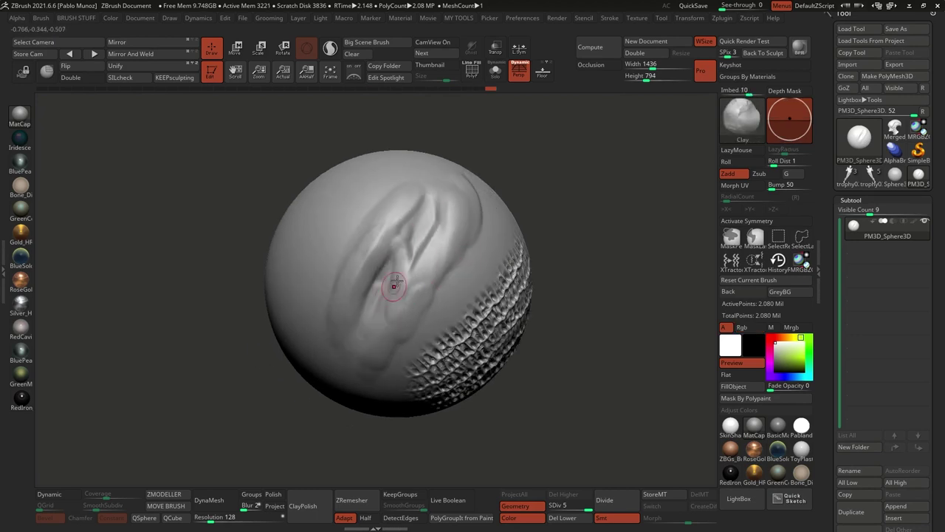
{"action": "right_click", "coordinate": [401, 233]}
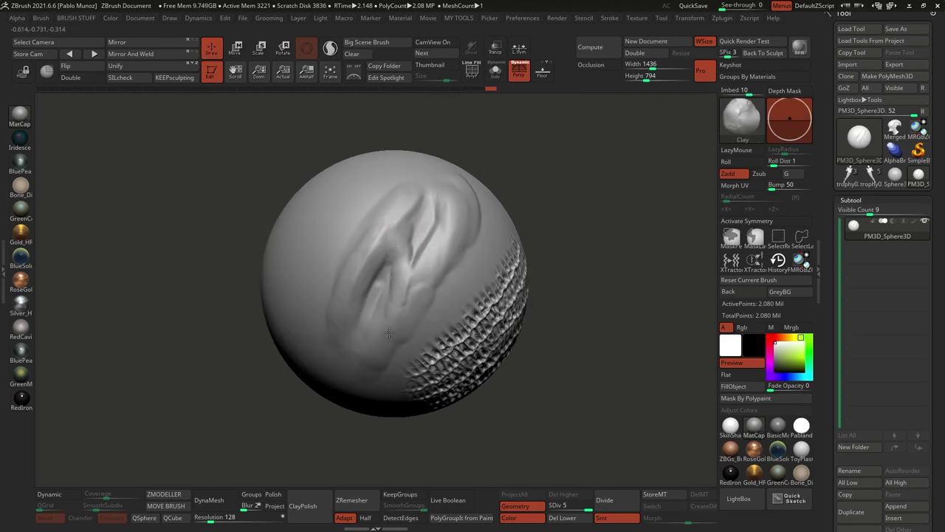
{"action": "left_click_drag", "start_coordinate": [405, 296], "coordinate": [470, 209]}
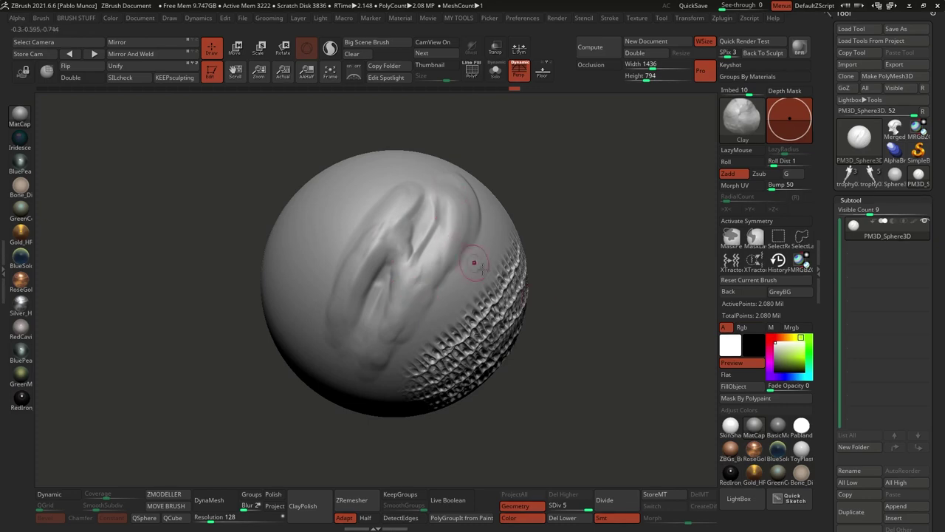
{"action": "left_click_drag", "start_coordinate": [406, 212], "coordinate": [379, 228], "text": "shift"}
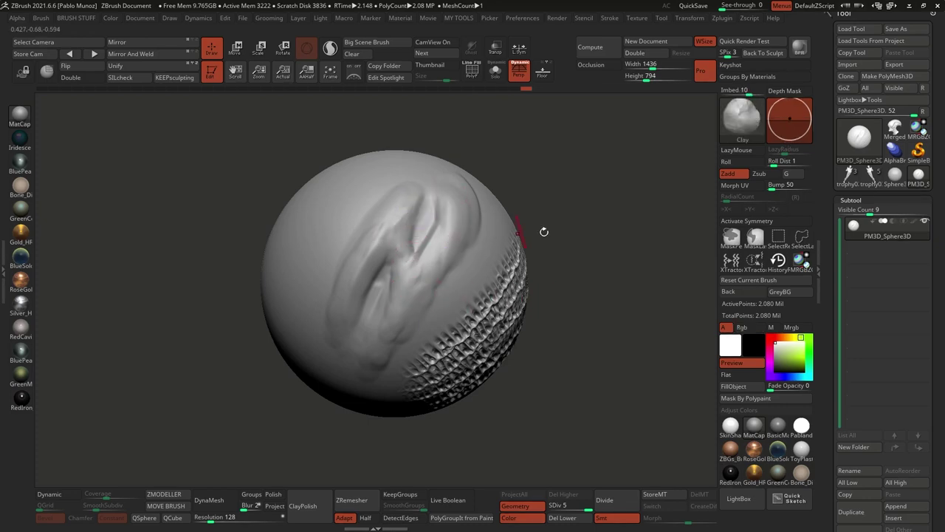
{"action": "left_click_drag", "start_coordinate": [544, 232], "coordinate": [551, 277]}
- Load the ZiBe_Bumps brush from LightBox for detailing the clay folds
{"action": "left_click", "coordinate": [739, 498]}
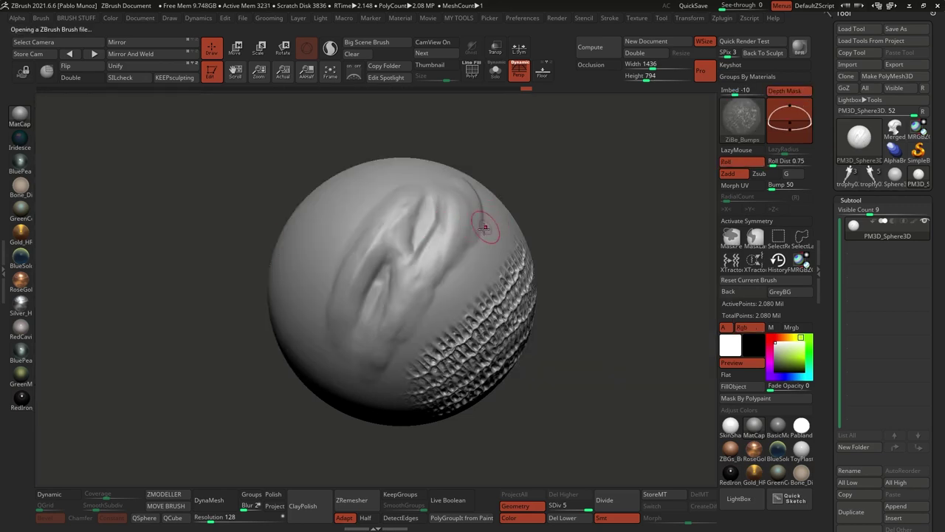
{"action": "right_click_drag", "start_coordinate": [430, 244], "coordinate": [426, 233], "text": "ctrl"}
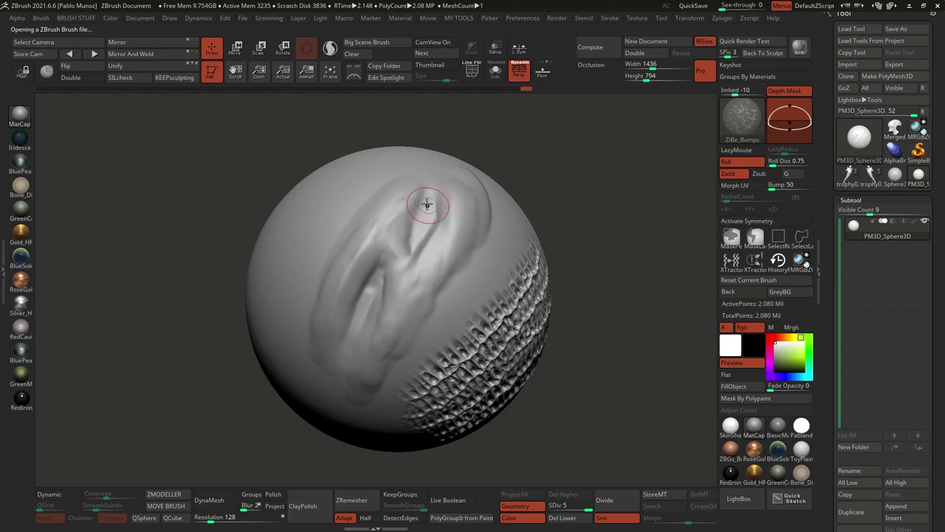
{"action": "key", "text": "space"}
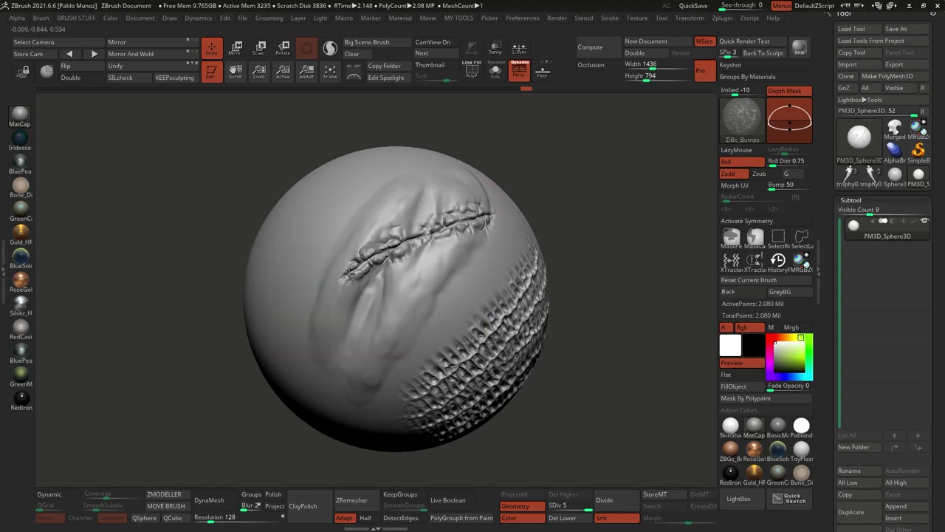
- Try bumps strokes diagonally across the clay folds and undo them
{"action": "left_click_drag", "start_coordinate": [351, 260], "coordinate": [309, 331]}
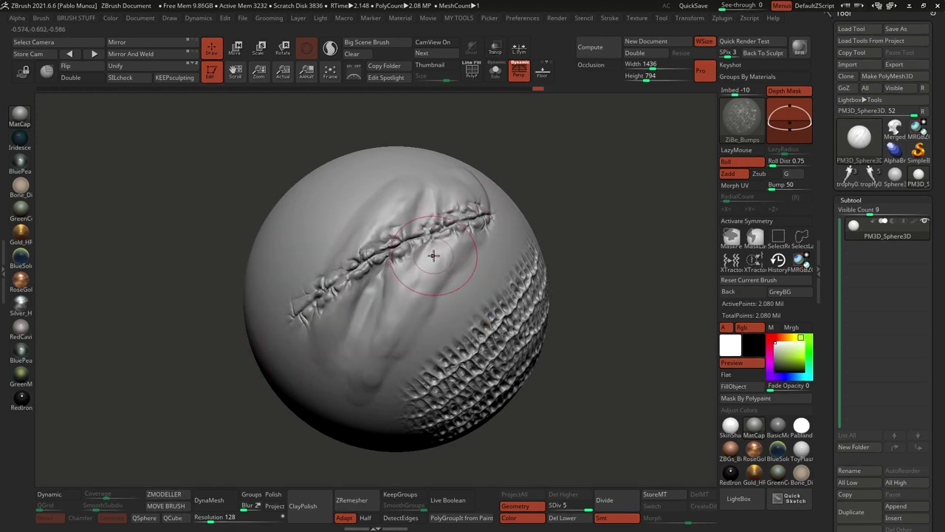
{"action": "key", "text": "ctrl+z"}
{"action": "key", "text": "ctrl+z"}
- Increase the draw size to about 167 and cover the recesses between the clay folds with bumps strokes
{"action": "key", "text": "space"}
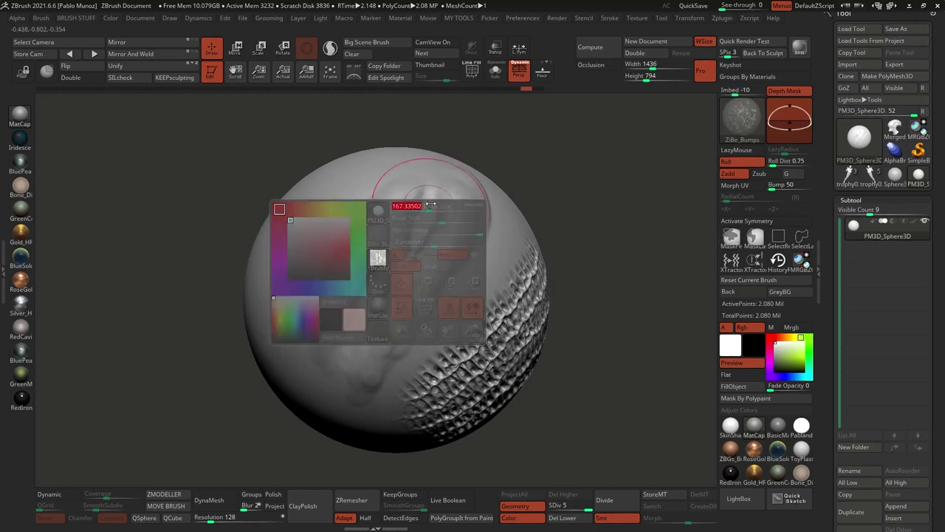
{"action": "right_click_drag", "start_coordinate": [431, 204], "coordinate": [408, 240], "text": "ctrl"}
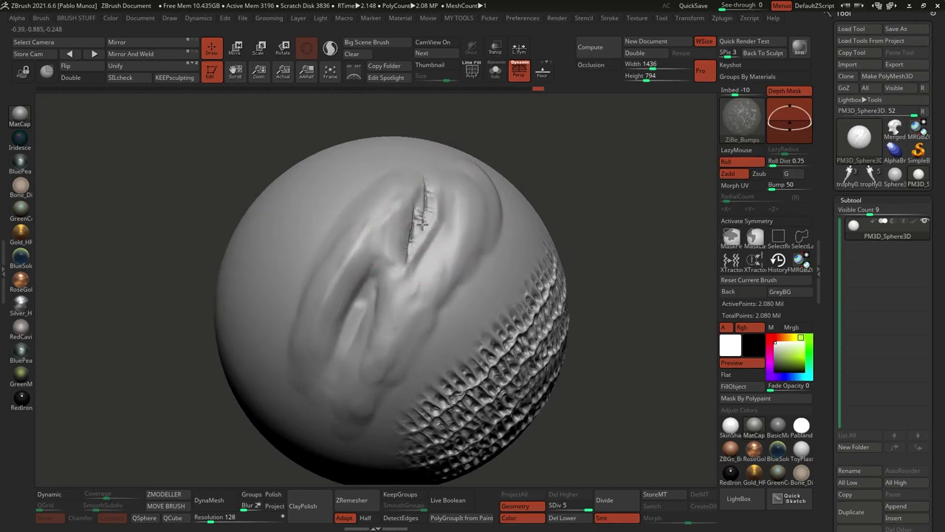
{"action": "left_click_drag", "start_coordinate": [371, 277], "coordinate": [345, 352]}
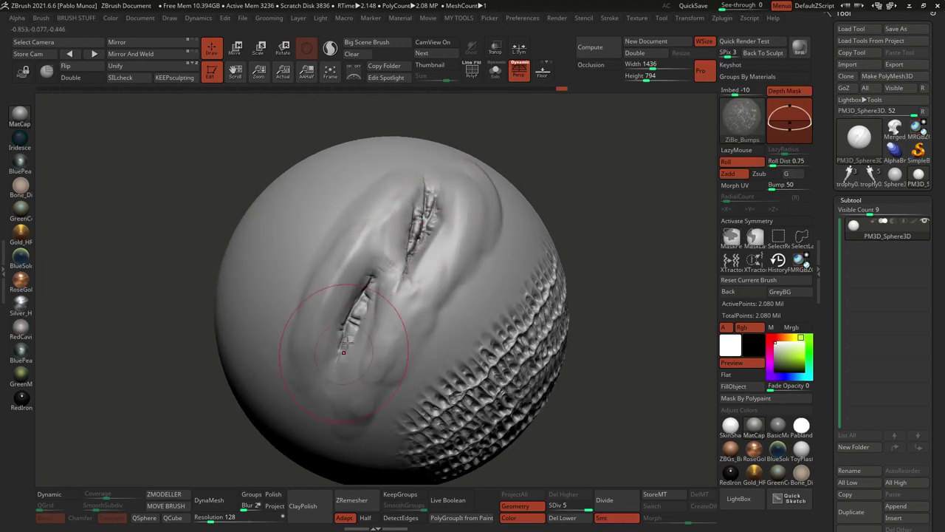
{"action": "mouse_move", "coordinate": [362, 284]}
{"action": "left_mouse_down"}
{"action": "mouse_move", "coordinate": [334, 365]}
{"action": "mouse_move", "coordinate": [373, 341]}
{"action": "left_mouse_up"}
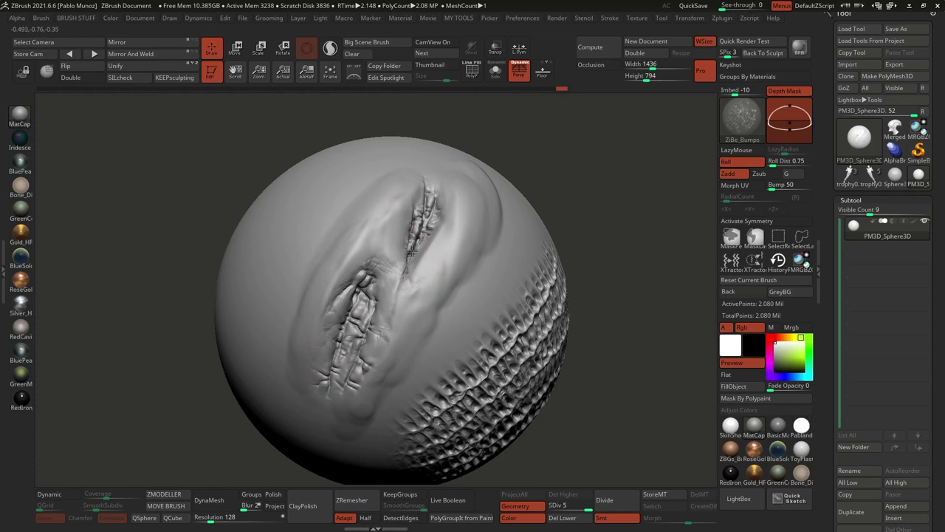
{"action": "left_click_drag", "start_coordinate": [411, 253], "coordinate": [362, 359]}
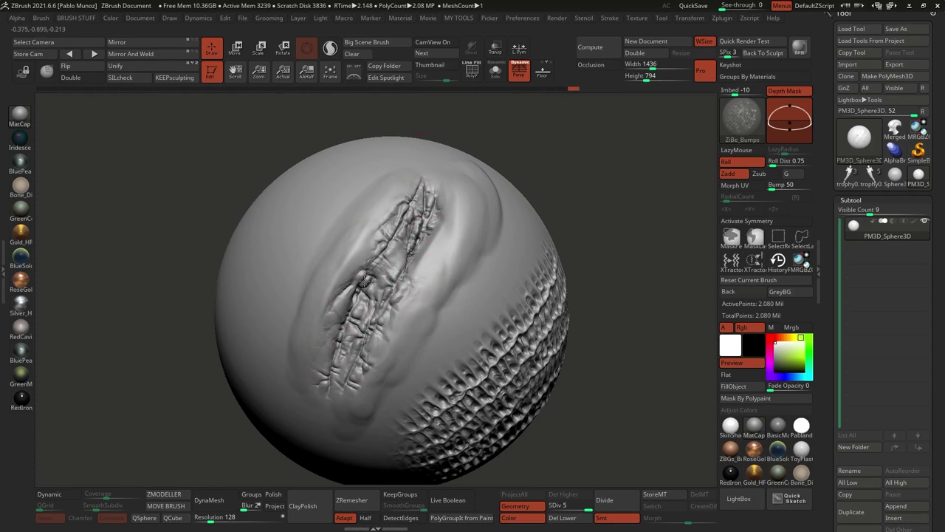
{"action": "left_click_drag", "start_coordinate": [364, 281], "coordinate": [354, 322]}
- Soften the bumps detail and extend it to the groove's upper end, lower end and the fold facing the membrane patch
{"action": "left_click_drag", "start_coordinate": [379, 251], "coordinate": [430, 217], "text": "shift"}
{"action": "right_click_drag", "start_coordinate": [435, 213], "coordinate": [417, 226]}
{"action": "left_click_drag", "start_coordinate": [441, 147], "coordinate": [440, 164]}
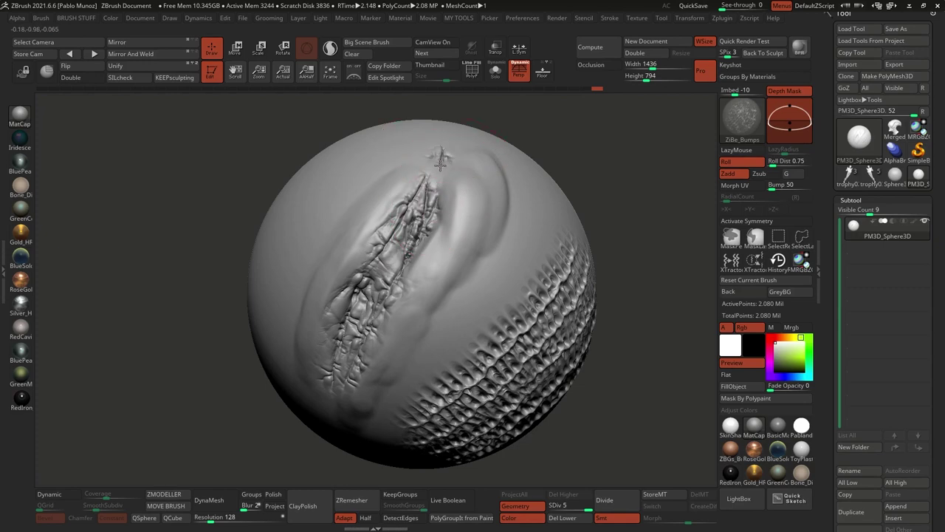
{"action": "right_click_drag", "start_coordinate": [417, 259], "coordinate": [449, 227], "text": "alt"}
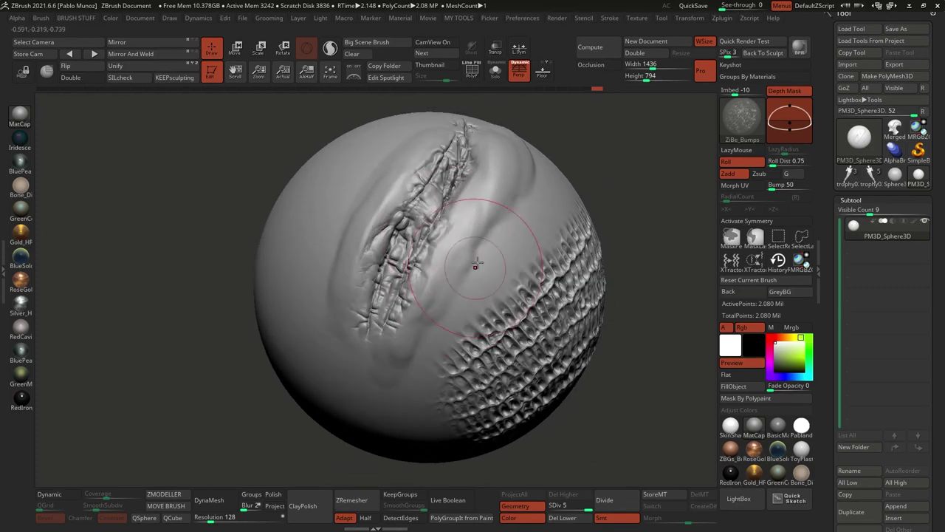
{"action": "left_click_drag", "start_coordinate": [487, 237], "coordinate": [463, 263]}
{"action": "left_click_drag", "start_coordinate": [397, 297], "coordinate": [365, 341]}
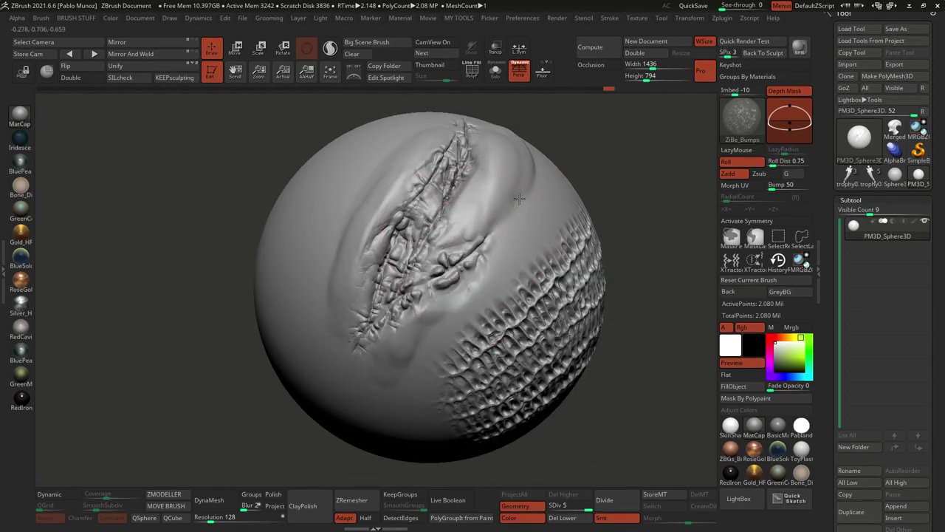
- Smooth the bumps beside the main groove and spread overlapping bumps detail over the fold nearest the membrane patch
{"action": "left_click_drag", "start_coordinate": [466, 284], "coordinate": [496, 230], "text": "shift"}
{"action": "right_click_drag", "start_coordinate": [484, 248], "coordinate": [488, 291], "text": "ctrl"}
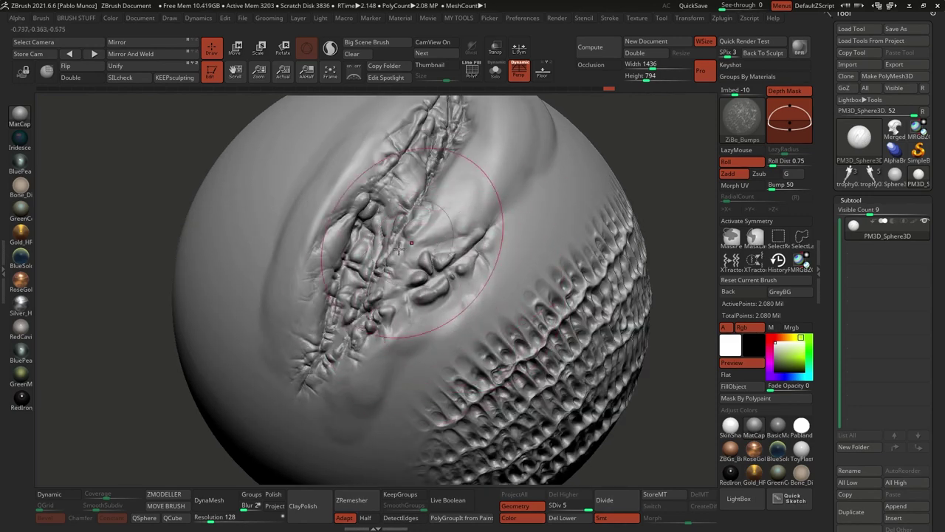
{"action": "mouse_move", "coordinate": [475, 180]}
{"action": "right_mouse_down", "text": "ctrl"}
{"action": "mouse_move", "coordinate": [475, 231]}
{"action": "mouse_move", "coordinate": [502, 220]}
{"action": "right_mouse_up", "text": "ctrl"}
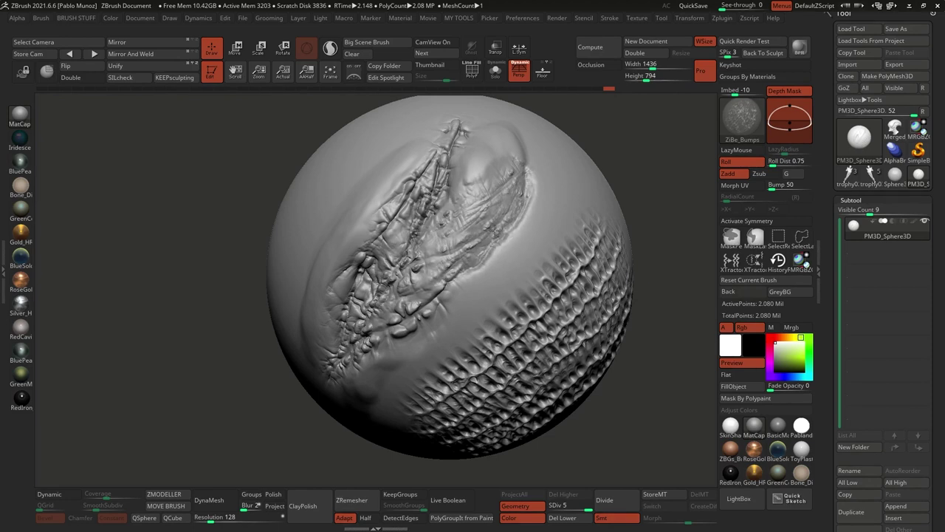
{"action": "left_click_drag", "start_coordinate": [496, 215], "coordinate": [502, 208]}
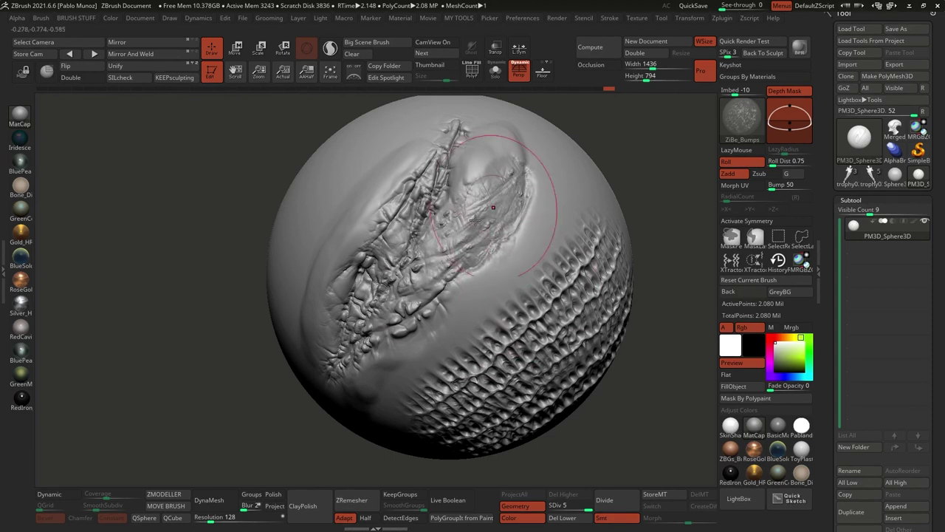
- Undo the short bumps stroke beside the folds and lay parallel bumps strokes across that smooth area into the groove
{"action": "mouse_move", "coordinate": [459, 215]}
{"action": "right_mouse_down", "text": "alt"}
{"action": "mouse_move", "coordinate": [495, 201]}
{"action": "mouse_move", "coordinate": [472, 253]}
{"action": "mouse_move", "coordinate": [478, 262]}
{"action": "mouse_move", "coordinate": [413, 168]}
{"action": "right_mouse_up", "text": "alt"}
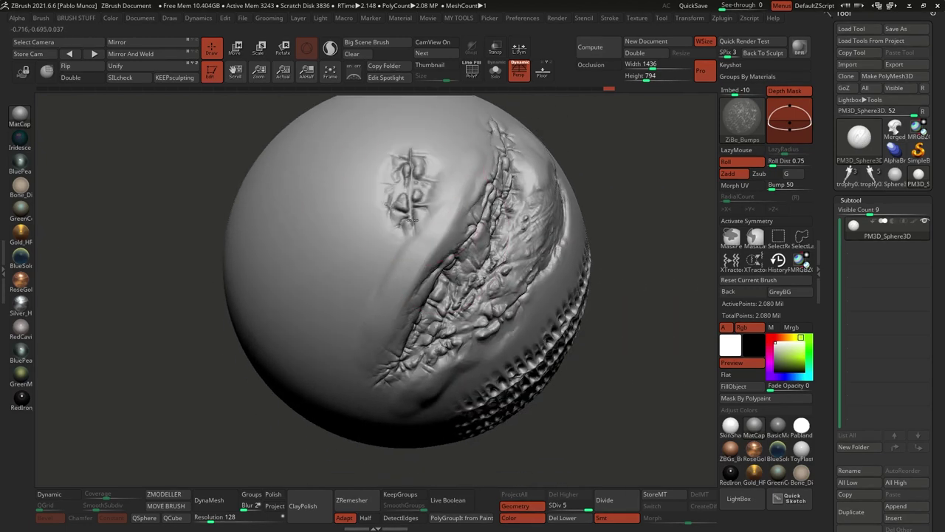
{"action": "key", "text": "ctrl+z"}
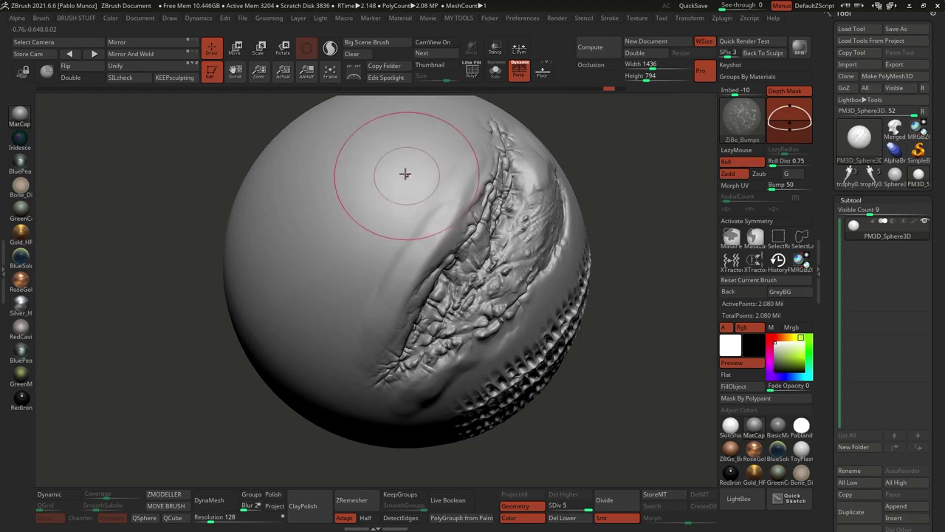
{"action": "left_click_drag", "start_coordinate": [382, 159], "coordinate": [415, 334]}
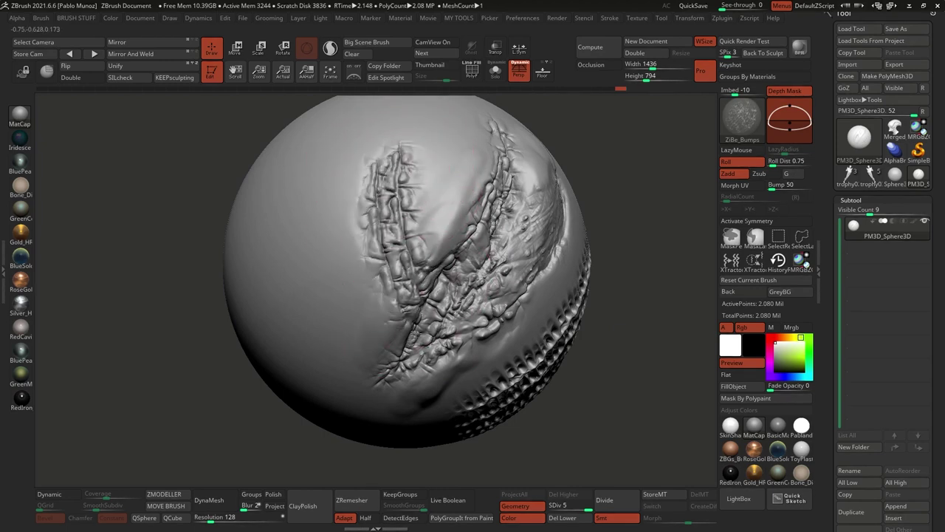
{"action": "left_click_drag", "start_coordinate": [374, 276], "coordinate": [399, 338]}
{"action": "left_click_drag", "start_coordinate": [353, 193], "coordinate": [397, 337]}
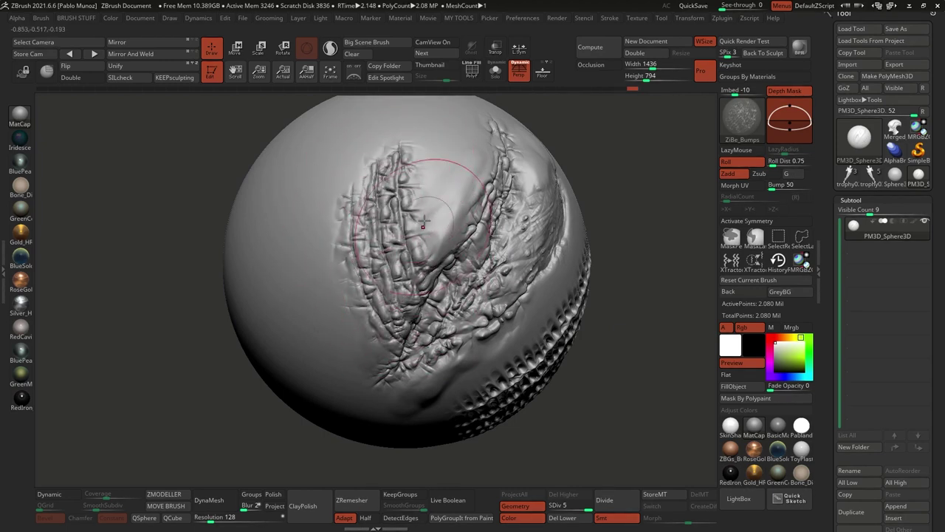
{"action": "left_click_drag", "start_coordinate": [419, 160], "coordinate": [423, 218]}
{"action": "mouse_move", "coordinate": [340, 226]}
{"action": "left_mouse_down"}
{"action": "mouse_move", "coordinate": [357, 319]}
{"action": "mouse_move", "coordinate": [393, 360]}
{"action": "left_mouse_up"}
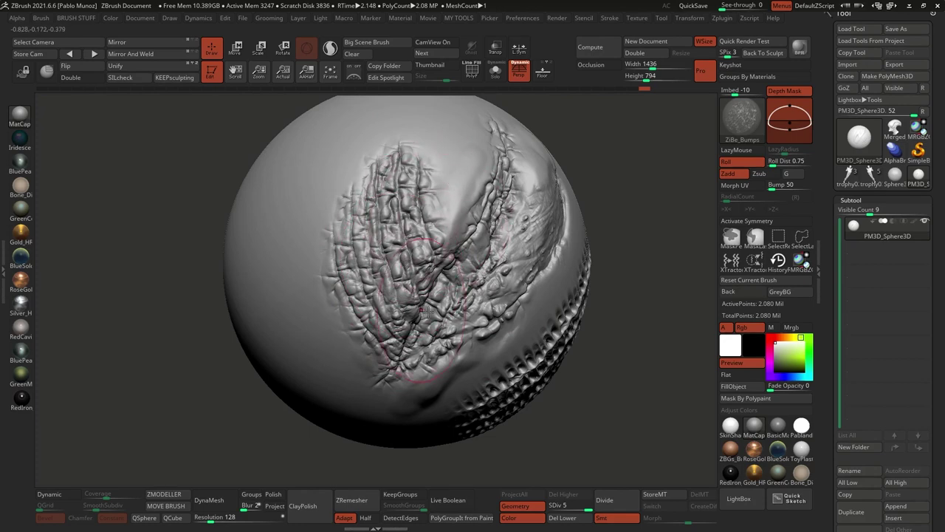
- Cover the rounded area above the folds with bumps strokes and check the textured surface from several angles
{"action": "right_click_drag", "start_coordinate": [526, 316], "coordinate": [481, 307]}
{"action": "right_click_drag", "start_coordinate": [539, 261], "coordinate": [474, 233]}
{"action": "right_click_drag", "start_coordinate": [447, 196], "coordinate": [435, 213]}
{"action": "mouse_move", "coordinate": [423, 155]}
{"action": "left_mouse_down"}
{"action": "mouse_move", "coordinate": [405, 310]}
{"action": "mouse_move", "coordinate": [419, 178]}
{"action": "mouse_move", "coordinate": [411, 292]}
{"action": "mouse_move", "coordinate": [399, 267]}
{"action": "mouse_move", "coordinate": [425, 159]}
{"action": "mouse_move", "coordinate": [399, 174]}
{"action": "mouse_move", "coordinate": [429, 151]}
{"action": "mouse_move", "coordinate": [450, 159]}
{"action": "mouse_move", "coordinate": [427, 286]}
{"action": "mouse_move", "coordinate": [465, 222]}
{"action": "mouse_move", "coordinate": [455, 166]}
{"action": "mouse_move", "coordinate": [494, 156]}
{"action": "mouse_move", "coordinate": [502, 191]}
{"action": "mouse_move", "coordinate": [477, 155]}
{"action": "mouse_move", "coordinate": [432, 142]}
{"action": "mouse_move", "coordinate": [375, 176]}
{"action": "mouse_move", "coordinate": [412, 262]}
{"action": "mouse_move", "coordinate": [446, 251]}
{"action": "mouse_move", "coordinate": [424, 290]}
{"action": "mouse_move", "coordinate": [425, 311]}
{"action": "mouse_move", "coordinate": [454, 222]}
{"action": "mouse_move", "coordinate": [469, 221]}
{"action": "mouse_move", "coordinate": [483, 199]}
{"action": "mouse_move", "coordinate": [508, 210]}
{"action": "left_mouse_up"}
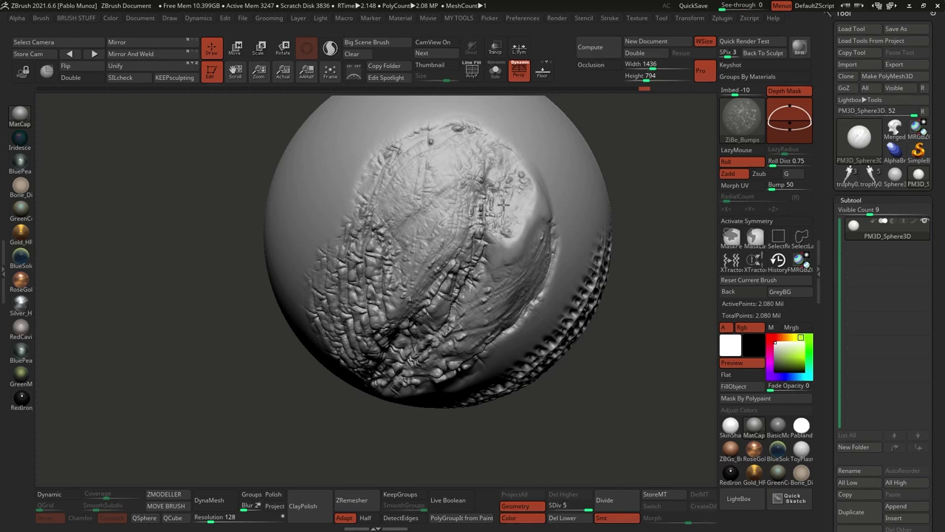
{"action": "right_click_drag", "start_coordinate": [501, 210], "coordinate": [517, 154]}
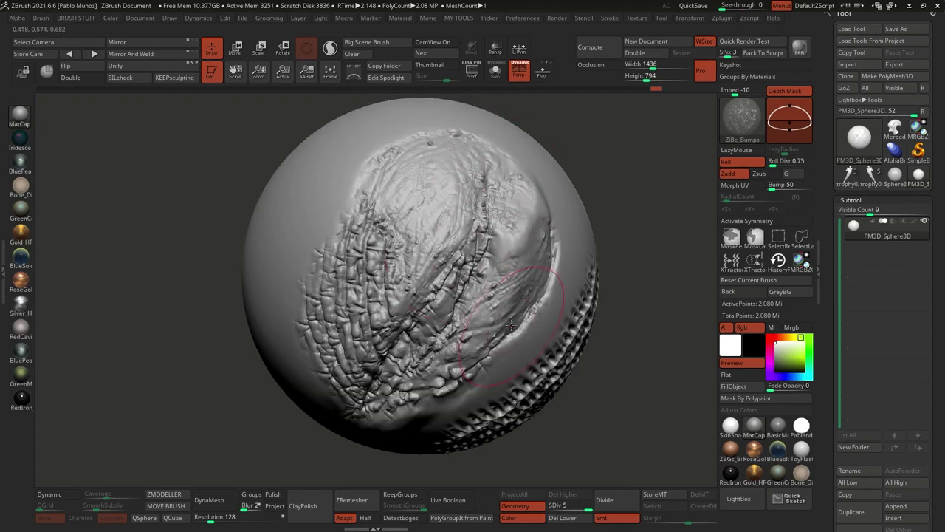
{"action": "right_click_drag", "start_coordinate": [516, 262], "coordinate": [452, 290]}
{"action": "right_click", "coordinate": [449, 296]}
{"action": "mouse_move", "coordinate": [496, 194]}
{"action": "right_mouse_down", "text": "alt"}
{"action": "mouse_move", "coordinate": [514, 131]}
{"action": "mouse_move", "coordinate": [442, 246]}
{"action": "mouse_move", "coordinate": [409, 205]}
{"action": "right_mouse_up", "text": "alt"}
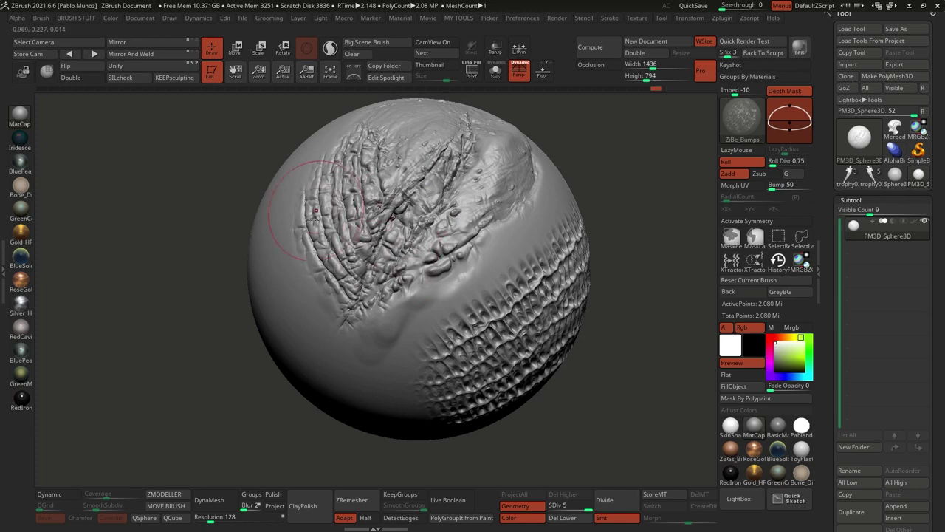
- Lay overlapping bumps strokes across the upper part of the membrane patch and onto the smooth surface along its upper edge
{"action": "right_click_drag", "start_coordinate": [452, 299], "coordinate": [469, 218]}
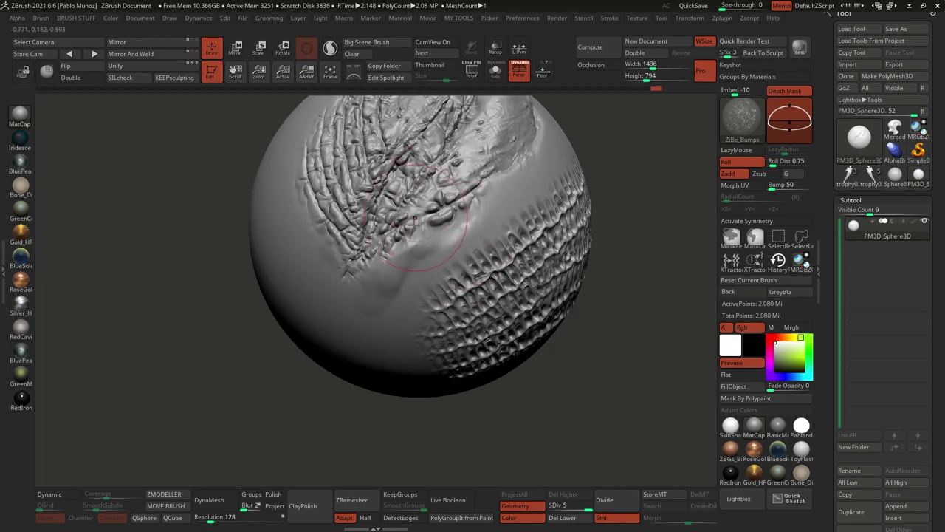
{"action": "right_click_drag", "start_coordinate": [551, 215], "coordinate": [506, 211]}
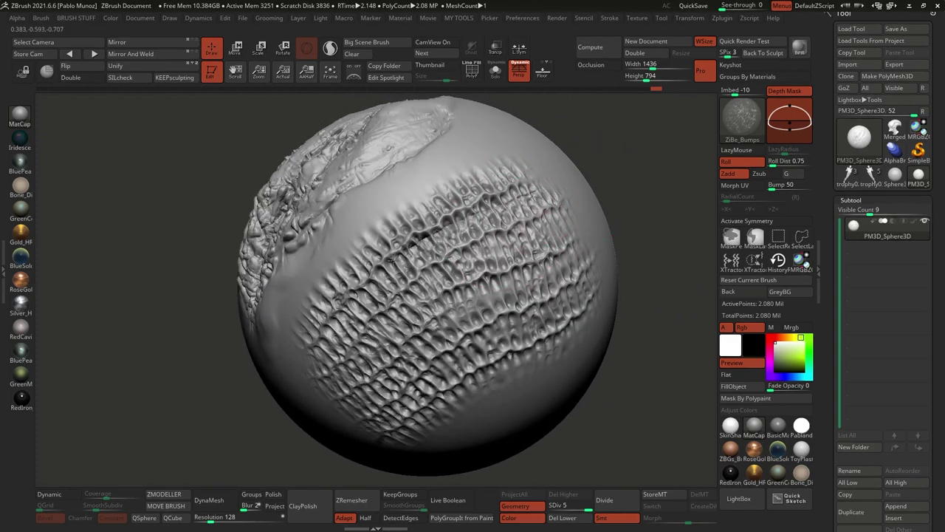
{"action": "right_click_drag", "start_coordinate": [497, 210], "coordinate": [487, 227]}
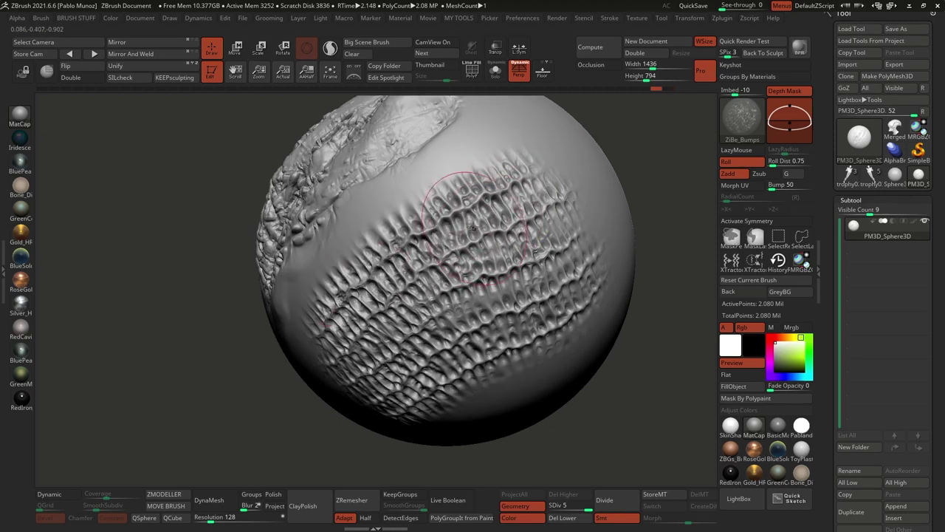
{"action": "left_click_drag", "start_coordinate": [455, 221], "coordinate": [458, 236]}
{"action": "mouse_move", "coordinate": [528, 193]}
{"action": "left_mouse_down"}
{"action": "mouse_move", "coordinate": [392, 271]}
{"action": "mouse_move", "coordinate": [321, 340]}
{"action": "mouse_move", "coordinate": [472, 223]}
{"action": "mouse_move", "coordinate": [552, 187]}
{"action": "left_mouse_up"}
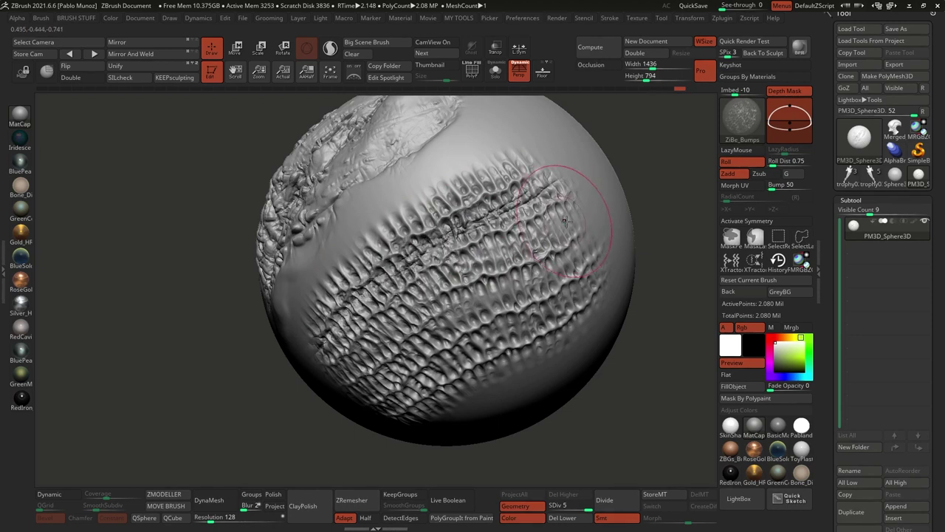
{"action": "mouse_move", "coordinate": [571, 220]}
{"action": "left_mouse_down"}
{"action": "mouse_move", "coordinate": [444, 267]}
{"action": "mouse_move", "coordinate": [394, 301]}
{"action": "mouse_move", "coordinate": [484, 264]}
{"action": "left_mouse_up"}
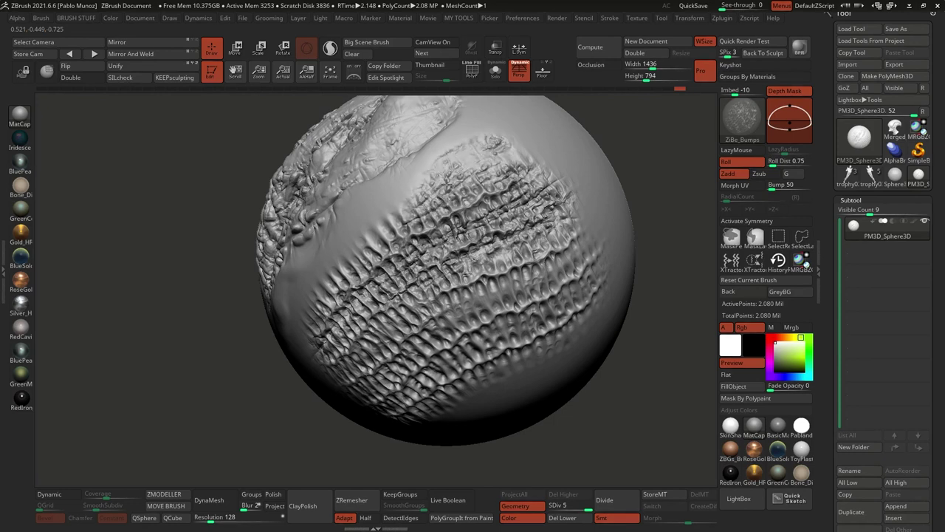
{"action": "mouse_move", "coordinate": [492, 179]}
{"action": "left_mouse_down"}
{"action": "mouse_move", "coordinate": [427, 169]}
{"action": "mouse_move", "coordinate": [514, 154]}
{"action": "mouse_move", "coordinate": [526, 205]}
{"action": "left_mouse_up"}
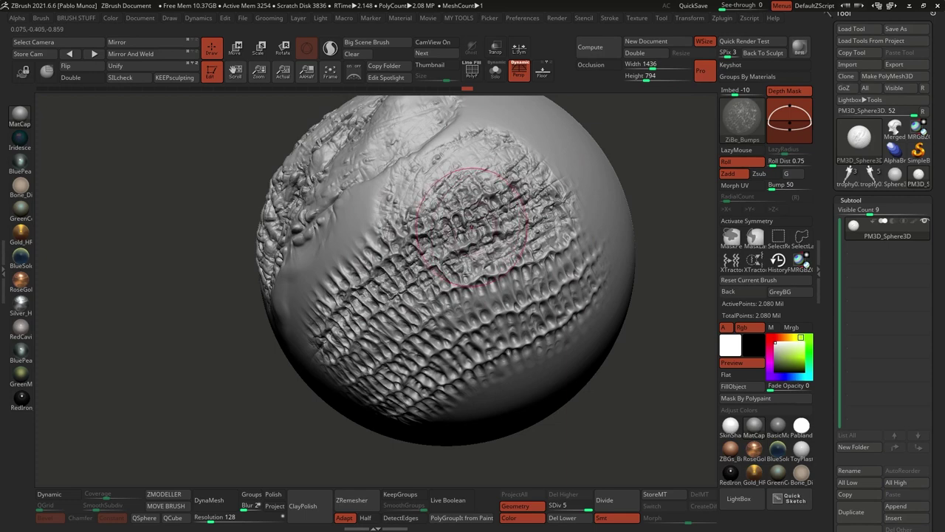
- Soften the bumps detail on the upper membrane patch with SmoothPeaks and check the blended surface up close
{"action": "key", "text": "shift"}
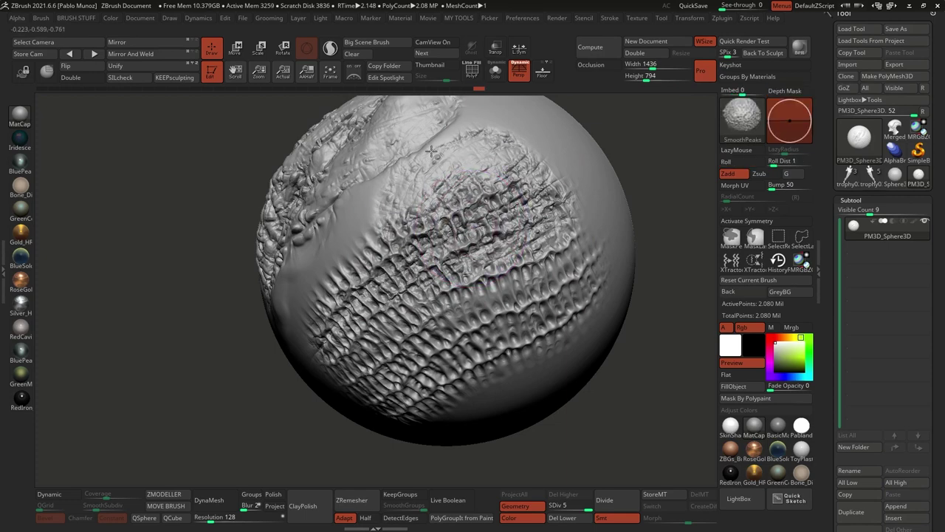
{"action": "mouse_move", "coordinate": [432, 151]}
{"action": "left_mouse_down", "text": "shift"}
{"action": "mouse_move", "coordinate": [517, 158]}
{"action": "mouse_move", "coordinate": [403, 263]}
{"action": "mouse_move", "coordinate": [502, 255]}
{"action": "left_mouse_up", "text": "shift"}
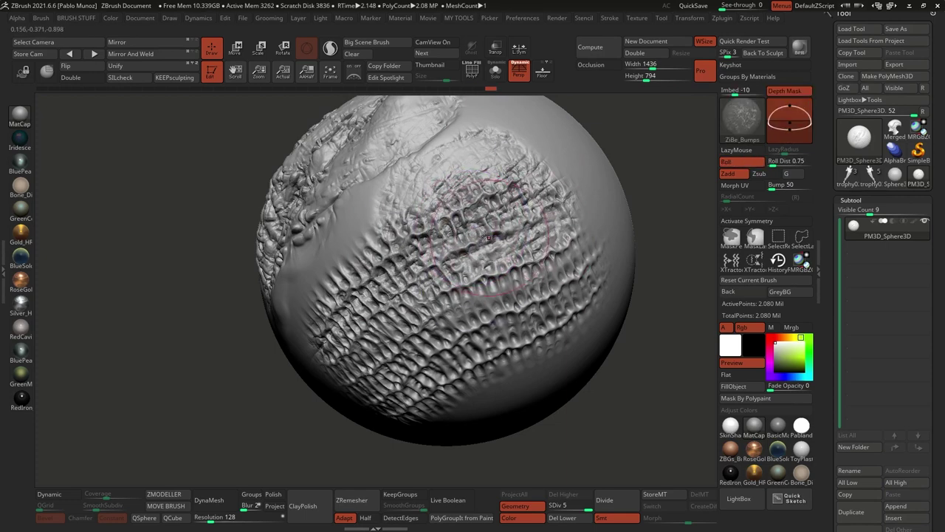
{"action": "right_click_drag", "start_coordinate": [484, 237], "coordinate": [453, 243], "text": "ctrl"}
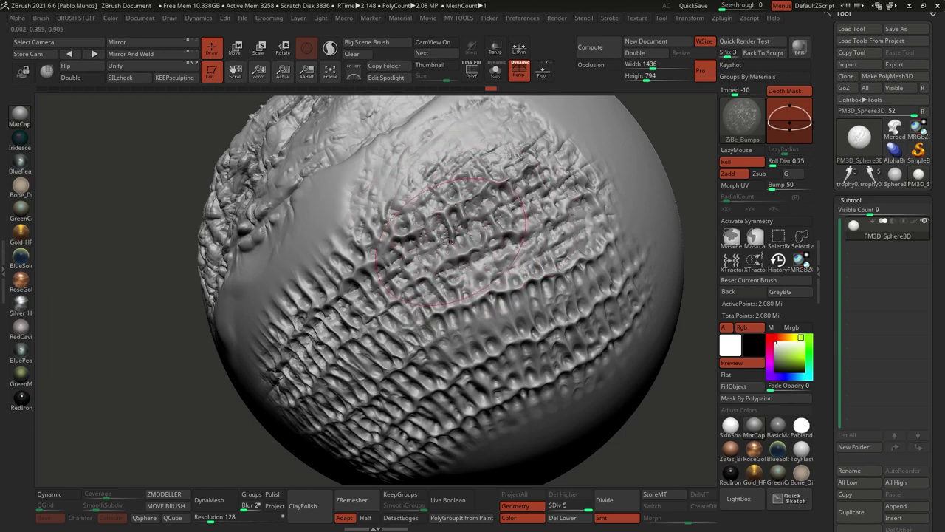
{"action": "right_click_drag", "start_coordinate": [529, 205], "coordinate": [498, 226], "text": "ctrl"}
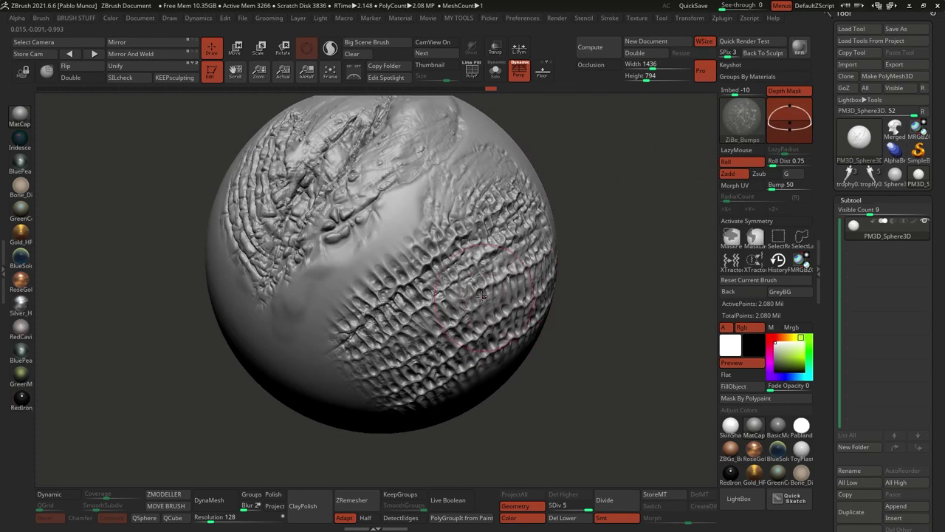
{"action": "right_click_drag", "start_coordinate": [481, 296], "coordinate": [452, 240], "text": "ctrl"}
- Load the ZiBe_Membrane_builder_strong brush from the custom brush library
{"action": "left_click", "coordinate": [741, 123]}
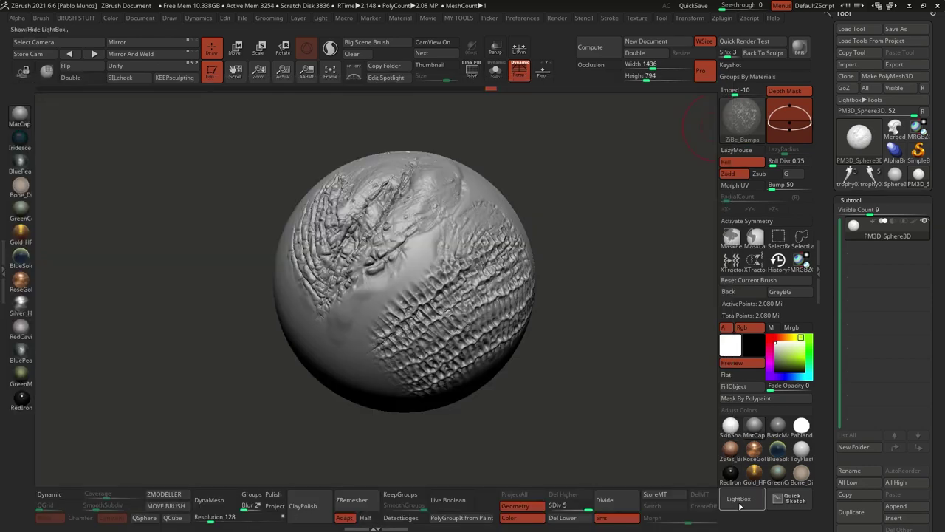
{"action": "left_click", "coordinate": [738, 499]}
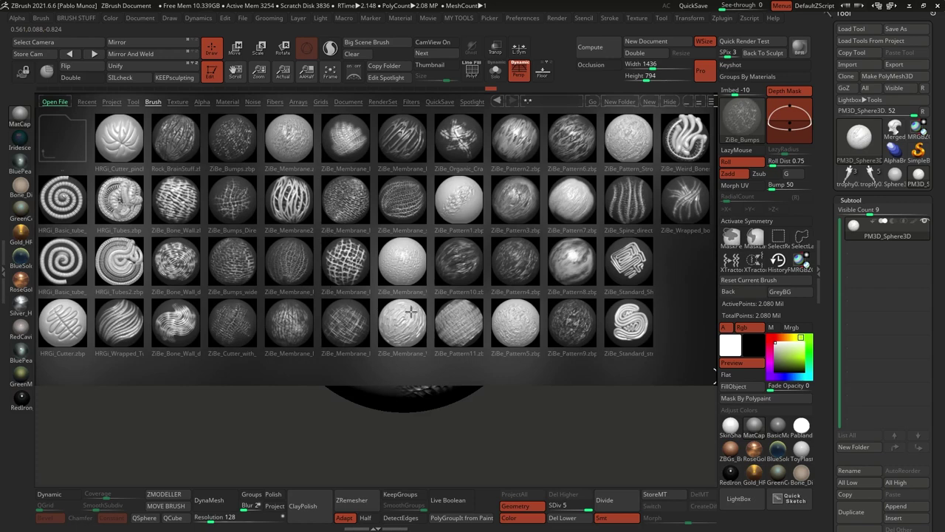
{"action": "left_click", "coordinate": [199, 157]}
{"action": "left_click", "coordinate": [232, 145]}
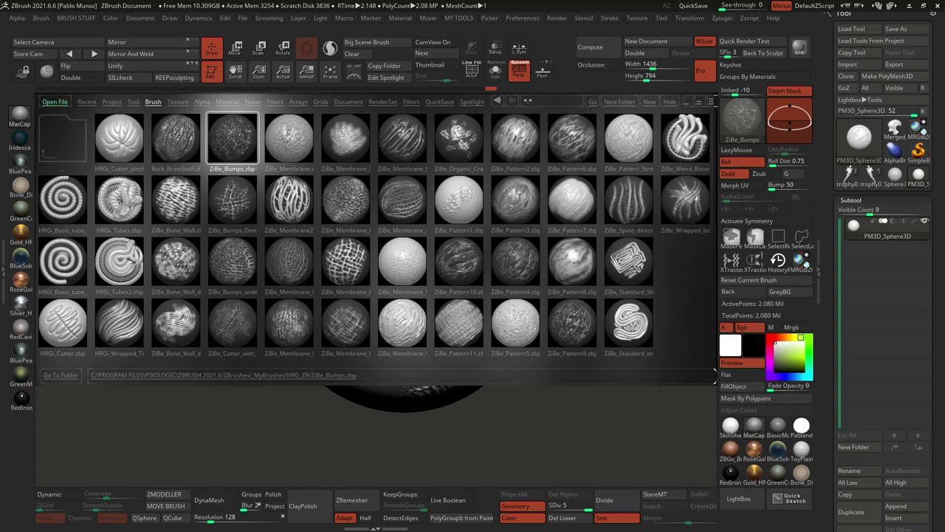
{"action": "left_click", "coordinate": [308, 265]}
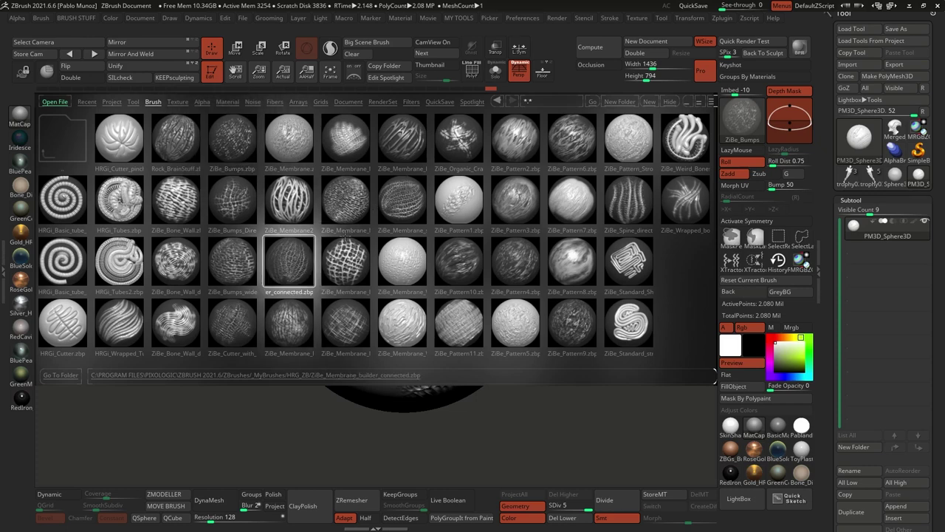
{"action": "left_click", "coordinate": [346, 260]}
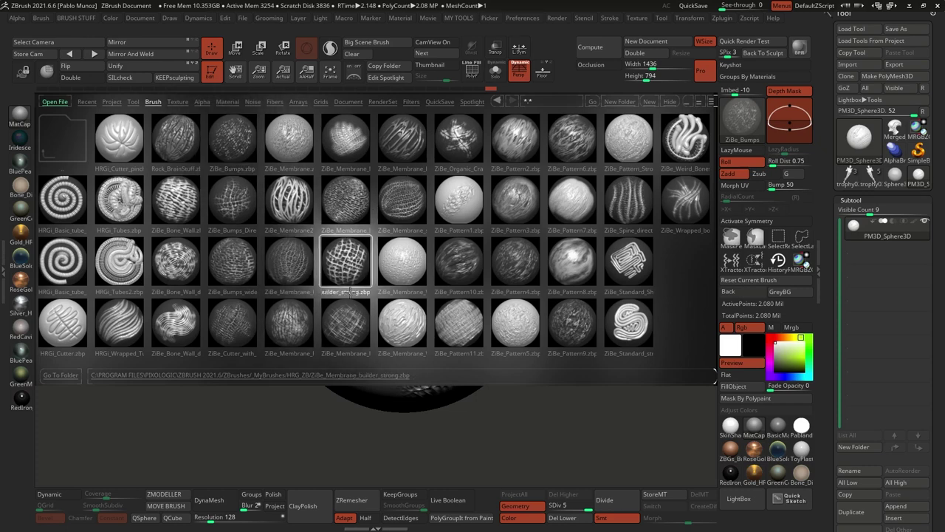
{"action": "double_click", "coordinate": [346, 264]}
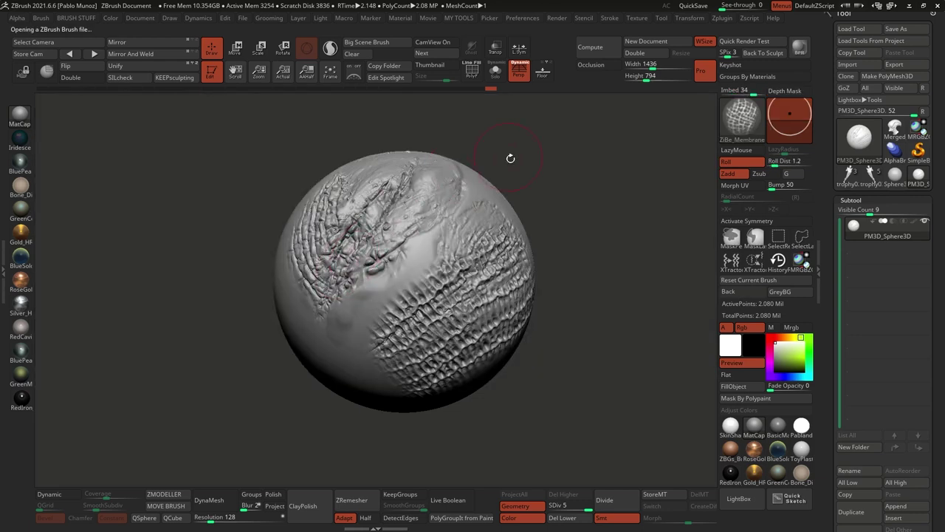
{"action": "mouse_move", "coordinate": [423, 285]}
{"action": "right_mouse_down"}
{"action": "mouse_move", "coordinate": [412, 311]}
{"action": "mouse_move", "coordinate": [481, 241]}
{"action": "right_mouse_up"}
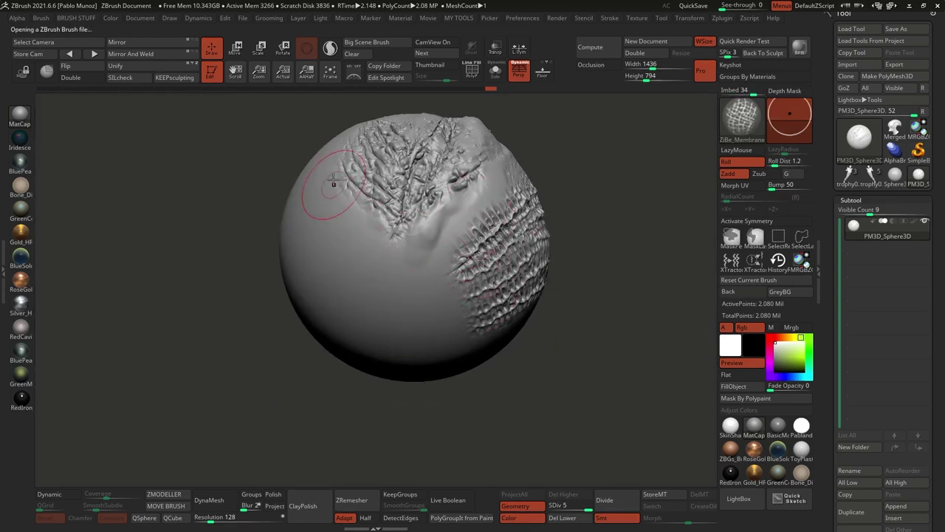
{"action": "mouse_move", "coordinate": [325, 164]}
{"action": "left_mouse_down"}
{"action": "mouse_move", "coordinate": [318, 237]}
{"action": "mouse_move", "coordinate": [384, 272]}
{"action": "mouse_move", "coordinate": [408, 338]}
{"action": "mouse_move", "coordinate": [452, 292]}
{"action": "left_mouse_up"}
{"action": "right_click_drag", "start_coordinate": [413, 254], "coordinate": [478, 224]}
{"action": "key", "text": "ctrl+z"}
{"action": "right_click_drag", "start_coordinate": [377, 197], "coordinate": [429, 226], "text": "alt"}
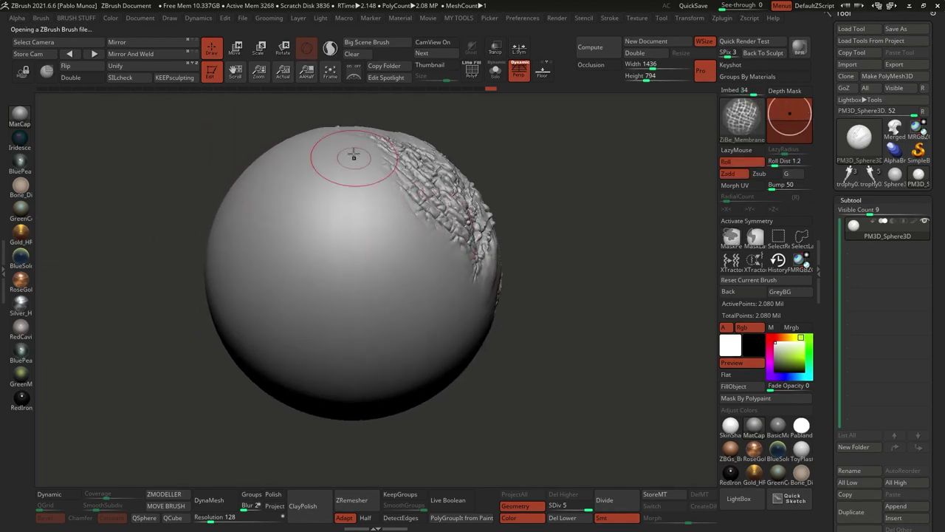
{"action": "mouse_move", "coordinate": [354, 157]}
{"action": "left_mouse_down"}
{"action": "mouse_move", "coordinate": [314, 281]}
{"action": "mouse_move", "coordinate": [443, 311]}
{"action": "mouse_move", "coordinate": [380, 362]}
{"action": "left_mouse_up"}
{"action": "right_click_drag", "start_coordinate": [380, 362], "coordinate": [492, 257]}
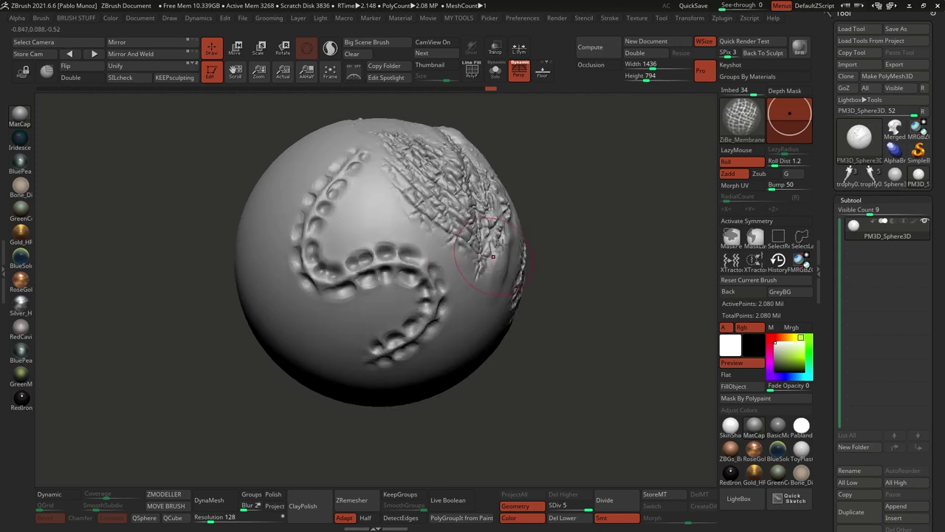
{"action": "key", "text": "ctrl+z"}
- Draw a curved membrane builder stroke on the smooth area beside the bumps folds and cross it with further strokes
{"action": "right_click", "coordinate": [375, 216]}
{"action": "mouse_move", "coordinate": [341, 157]}
{"action": "left_mouse_down"}
{"action": "mouse_move", "coordinate": [339, 197]}
{"action": "mouse_move", "coordinate": [442, 305]}
{"action": "left_mouse_up"}
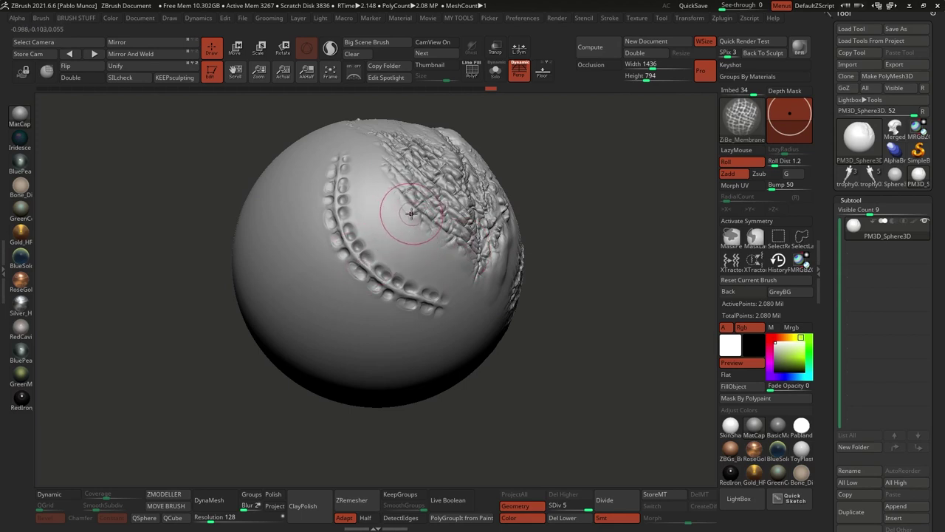
{"action": "mouse_move", "coordinate": [415, 212]}
{"action": "left_mouse_down"}
{"action": "mouse_move", "coordinate": [369, 265]}
{"action": "mouse_move", "coordinate": [431, 215]}
{"action": "left_mouse_up"}
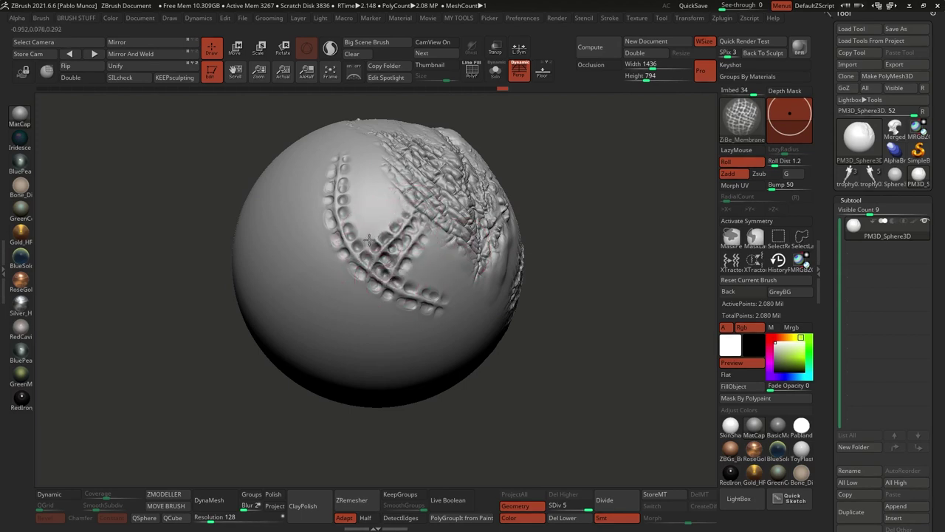
{"action": "mouse_move", "coordinate": [377, 247]}
{"action": "left_mouse_down"}
{"action": "mouse_move", "coordinate": [354, 167]}
{"action": "mouse_move", "coordinate": [395, 230]}
{"action": "left_mouse_up"}
{"action": "left_click_drag", "start_coordinate": [293, 308], "coordinate": [365, 227]}
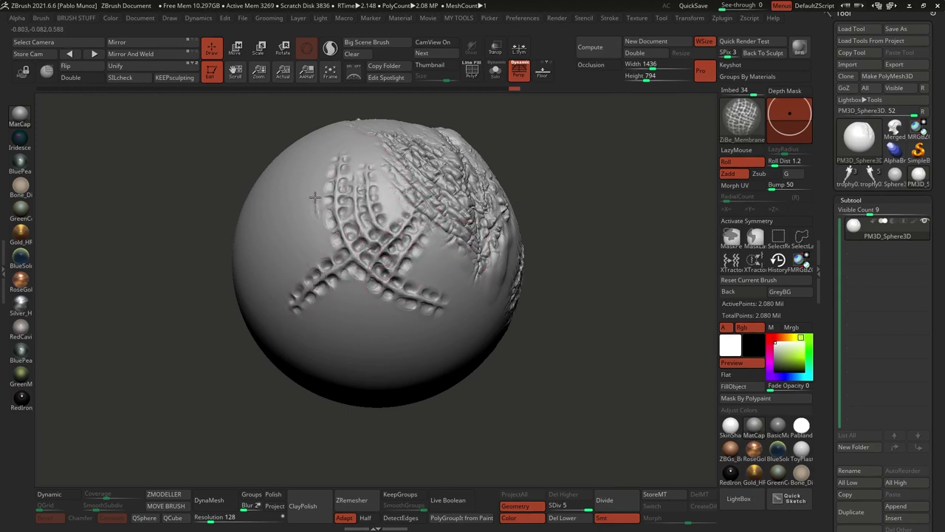
- Widen the membrane grid with parallel and crossing strokes along its outer side, lower end and the side facing the folds
{"action": "mouse_move", "coordinate": [315, 196]}
{"action": "left_mouse_down"}
{"action": "mouse_move", "coordinate": [337, 263]}
{"action": "mouse_move", "coordinate": [401, 332]}
{"action": "left_mouse_up"}
{"action": "left_click_drag", "start_coordinate": [351, 297], "coordinate": [307, 336]}
{"action": "left_click_drag", "start_coordinate": [328, 349], "coordinate": [362, 315]}
{"action": "mouse_move", "coordinate": [378, 301]}
{"action": "left_mouse_down"}
{"action": "mouse_move", "coordinate": [393, 318]}
{"action": "mouse_move", "coordinate": [449, 330]}
{"action": "left_mouse_up"}
{"action": "left_click_drag", "start_coordinate": [352, 363], "coordinate": [380, 335]}
{"action": "left_click_drag", "start_coordinate": [419, 285], "coordinate": [446, 242]}
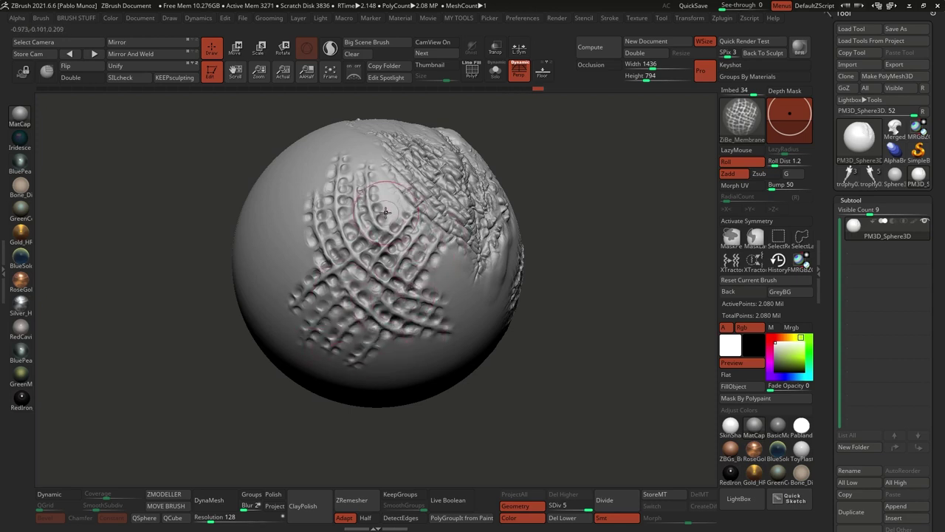
- Extend the membrane grid with short strokes along its upper edge and the outer side away from the folds
{"action": "left_click_drag", "start_coordinate": [387, 210], "coordinate": [373, 153]}
{"action": "left_click_drag", "start_coordinate": [300, 184], "coordinate": [309, 255]}
{"action": "left_click_drag", "start_coordinate": [275, 285], "coordinate": [304, 262]}
{"action": "left_click_drag", "start_coordinate": [278, 218], "coordinate": [299, 257]}
{"action": "left_click_drag", "start_coordinate": [322, 153], "coordinate": [322, 196]}
- Fill the grid's lower end and the side below the folds with membrane strokes, then inspect all textured areas from several angles
{"action": "left_click_drag", "start_coordinate": [425, 285], "coordinate": [474, 290]}
{"action": "left_click_drag", "start_coordinate": [456, 252], "coordinate": [435, 288]}
{"action": "left_click_drag", "start_coordinate": [382, 380], "coordinate": [402, 347]}
{"action": "left_click_drag", "start_coordinate": [395, 354], "coordinate": [462, 345]}
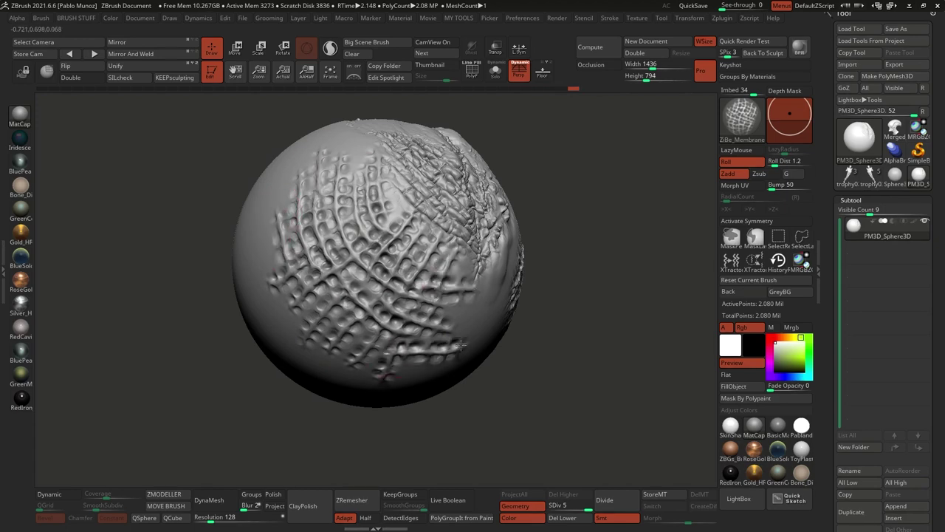
{"action": "left_click_drag", "start_coordinate": [473, 313], "coordinate": [436, 310]}
{"action": "left_click_drag", "start_coordinate": [399, 370], "coordinate": [442, 359]}
{"action": "left_click_drag", "start_coordinate": [572, 254], "coordinate": [401, 333]}
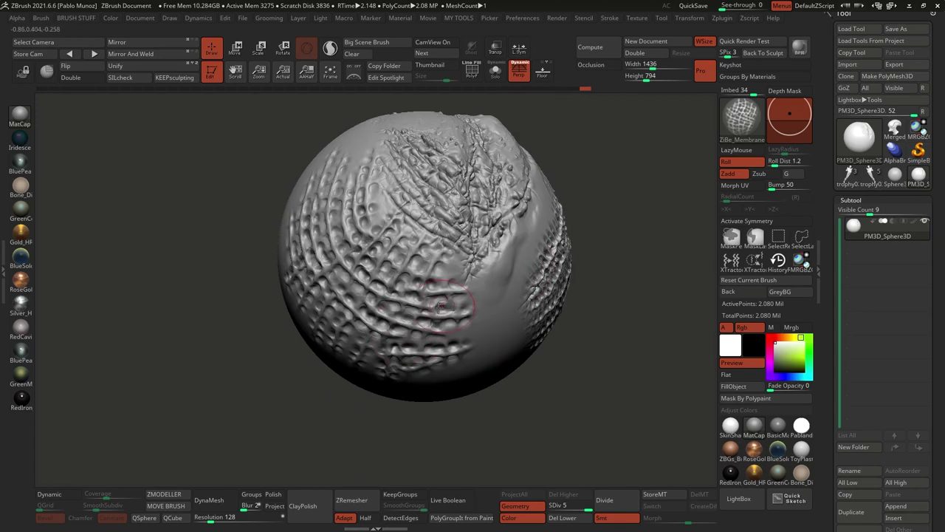
{"action": "right_click_drag", "start_coordinate": [357, 191], "coordinate": [341, 220], "text": "alt"}
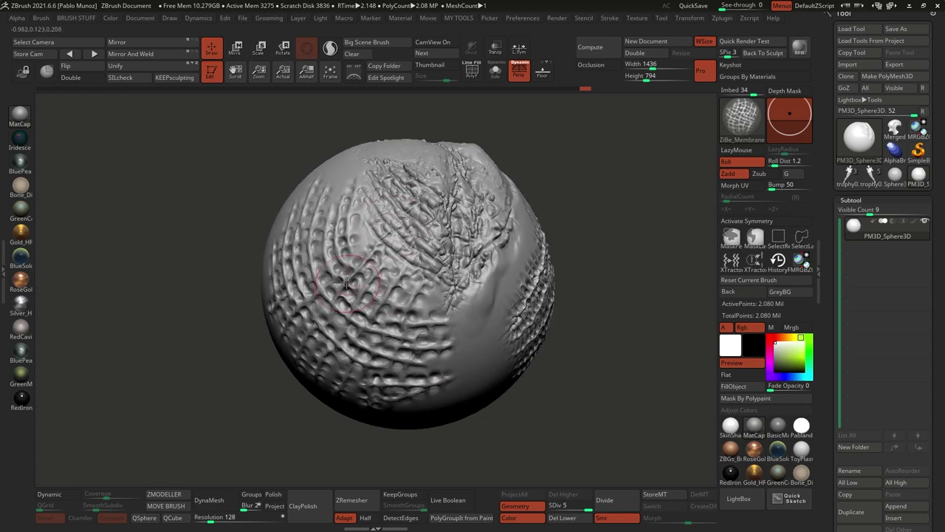
{"action": "right_click_drag", "start_coordinate": [427, 359], "coordinate": [443, 374]}
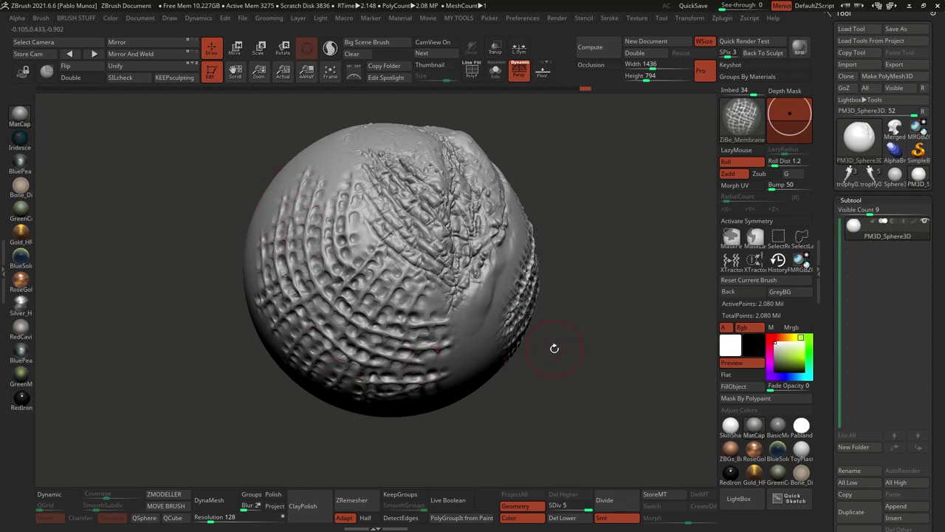
{"action": "left_click_drag", "start_coordinate": [555, 348], "coordinate": [485, 377]}
{"action": "left_click_drag", "start_coordinate": [611, 251], "coordinate": [524, 196]}
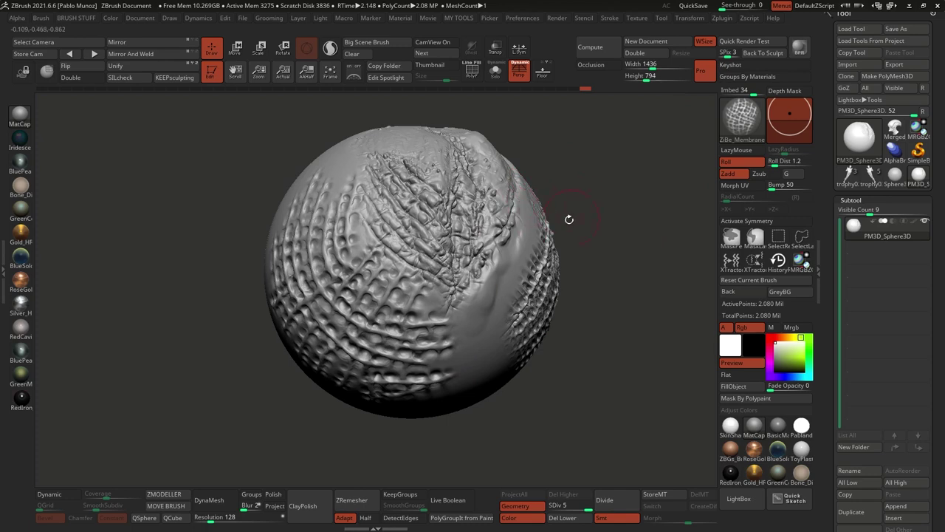
{"action": "mouse_move", "coordinate": [548, 297]}
{"action": "left_mouse_down"}
{"action": "mouse_move", "coordinate": [495, 290]}
{"action": "mouse_move", "coordinate": [538, 261]}
{"action": "mouse_move", "coordinate": [516, 284]}
{"action": "left_mouse_up"}
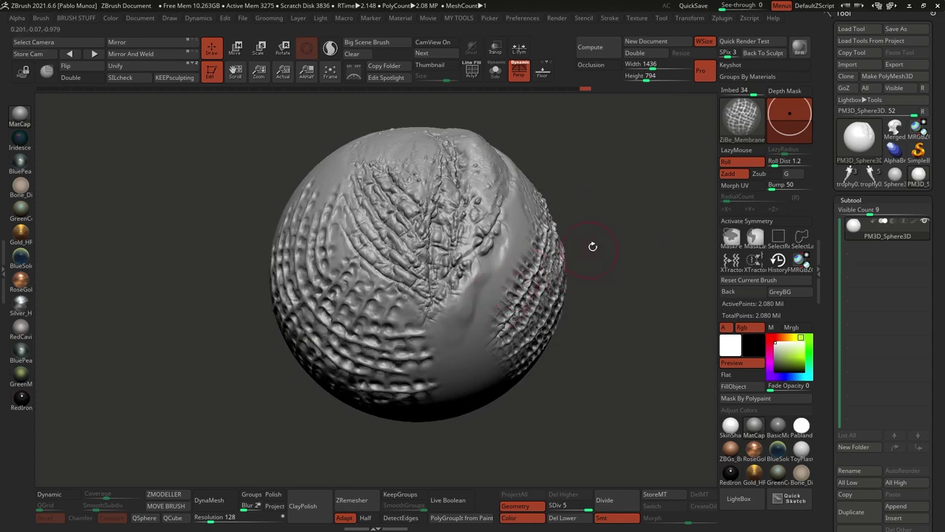
- Load the directional bumps brush, ZiBe_Bumps_Dire, from the custom brush library
{"action": "left_click", "coordinate": [741, 114]}
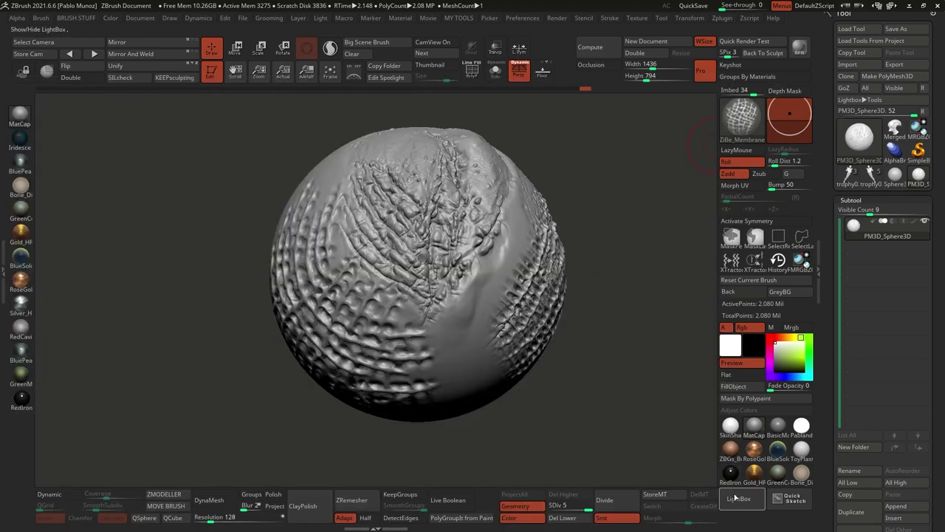
{"action": "left_click", "coordinate": [736, 498]}
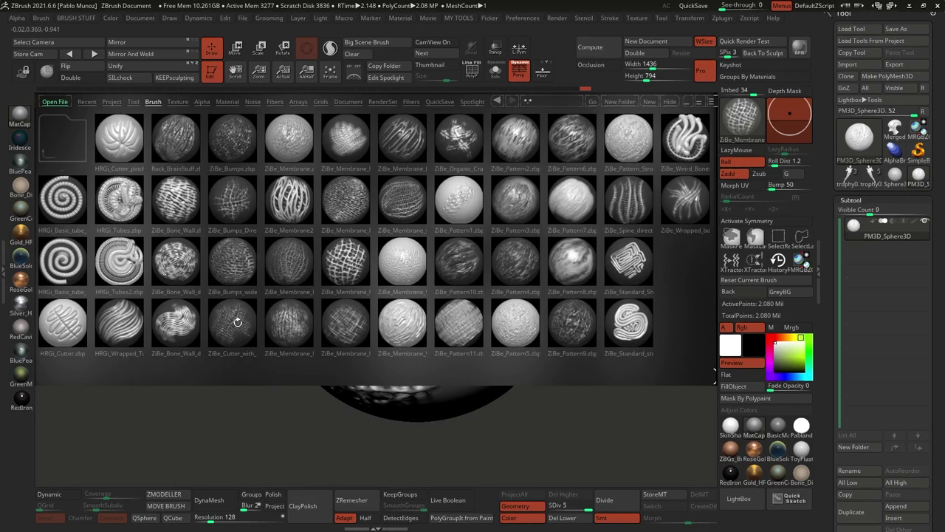
{"action": "double_click", "coordinate": [235, 201]}
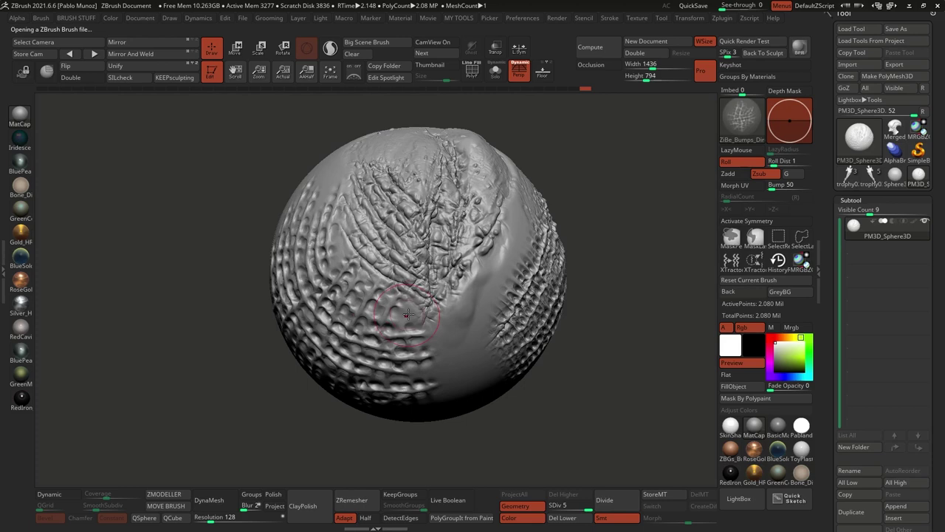
- Lay parallel rows of directional bumps on the smooth area beside the new membrane grid and check them from another angle
{"action": "right_click_drag", "start_coordinate": [424, 303], "coordinate": [476, 284]}
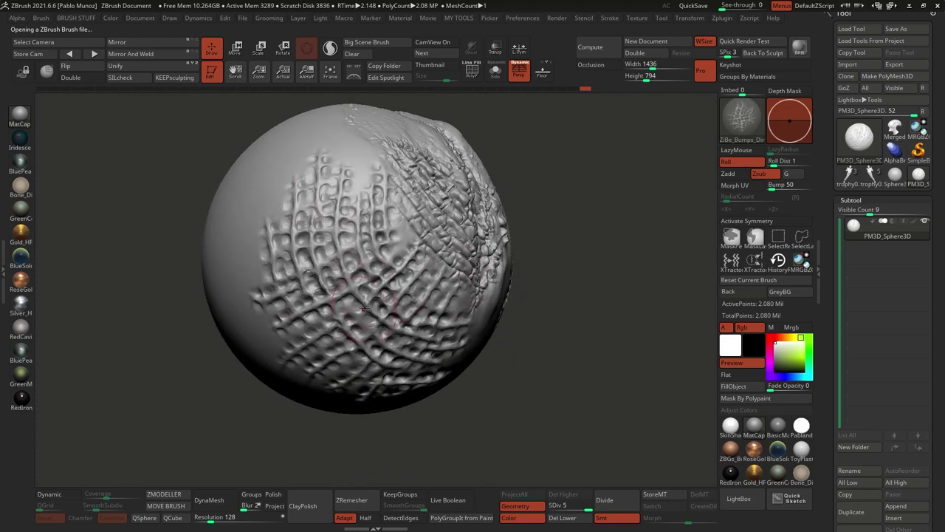
{"action": "right_click_drag", "start_coordinate": [295, 196], "coordinate": [386, 201]}
{"action": "mouse_move", "coordinate": [378, 155]}
{"action": "left_mouse_down"}
{"action": "mouse_move", "coordinate": [336, 182]}
{"action": "mouse_move", "coordinate": [254, 330]}
{"action": "mouse_move", "coordinate": [314, 249]}
{"action": "mouse_move", "coordinate": [385, 198]}
{"action": "mouse_move", "coordinate": [270, 355]}
{"action": "left_mouse_up"}
{"action": "mouse_move", "coordinate": [403, 168]}
{"action": "left_mouse_down"}
{"action": "mouse_move", "coordinate": [369, 236]}
{"action": "mouse_move", "coordinate": [269, 382]}
{"action": "left_mouse_up"}
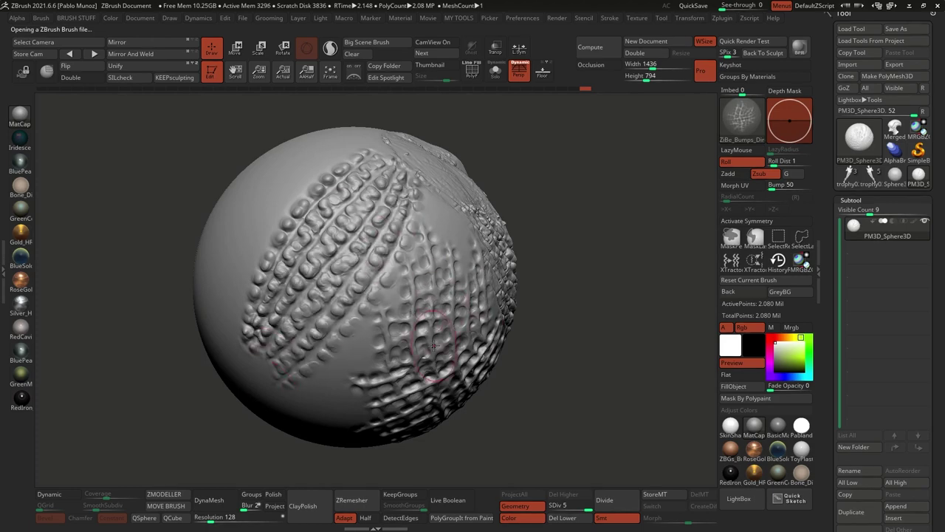
{"action": "mouse_move", "coordinate": [440, 297]}
{"action": "right_mouse_down"}
{"action": "mouse_move", "coordinate": [452, 278]}
{"action": "mouse_move", "coordinate": [413, 255]}
{"action": "mouse_move", "coordinate": [423, 290]}
{"action": "mouse_move", "coordinate": [408, 263]}
{"action": "right_mouse_up"}
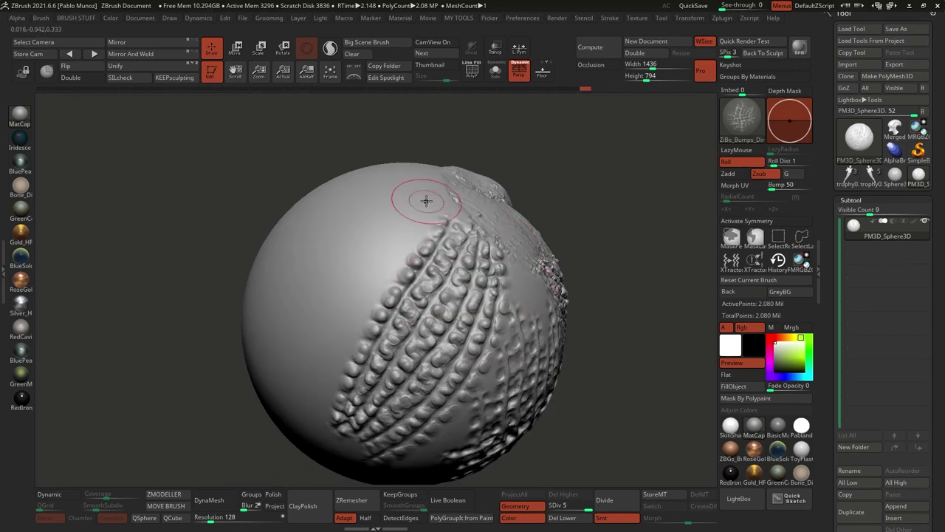
- Lay one separate row of directional bumps on the smooth area beside the existing rows and check the textured sides from several angles
{"action": "mouse_move", "coordinate": [434, 188]}
{"action": "left_mouse_down"}
{"action": "mouse_move", "coordinate": [373, 215]}
{"action": "mouse_move", "coordinate": [286, 347]}
{"action": "left_mouse_up"}
{"action": "right_click_drag", "start_coordinate": [343, 277], "coordinate": [381, 302]}
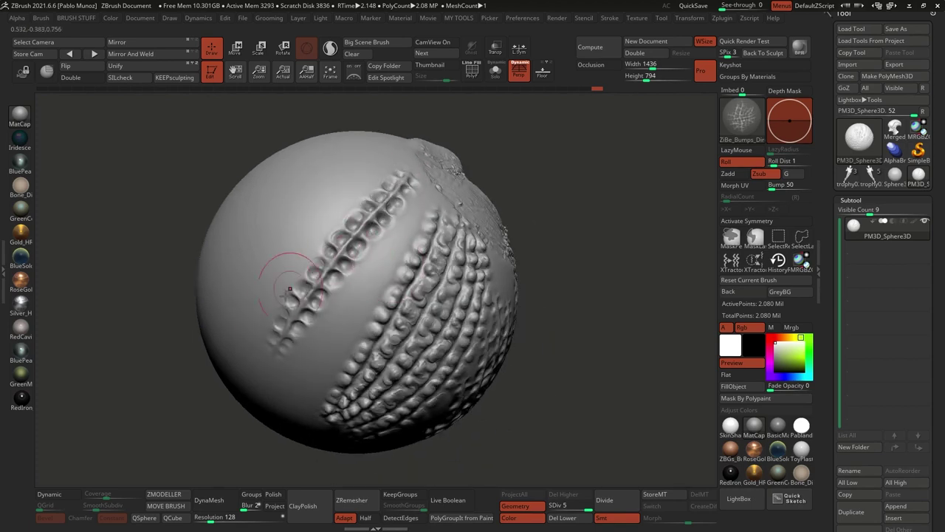
{"action": "mouse_move", "coordinate": [381, 233]}
{"action": "right_mouse_down"}
{"action": "mouse_move", "coordinate": [544, 226]}
{"action": "mouse_move", "coordinate": [515, 255]}
{"action": "mouse_move", "coordinate": [493, 210]}
{"action": "right_mouse_up"}
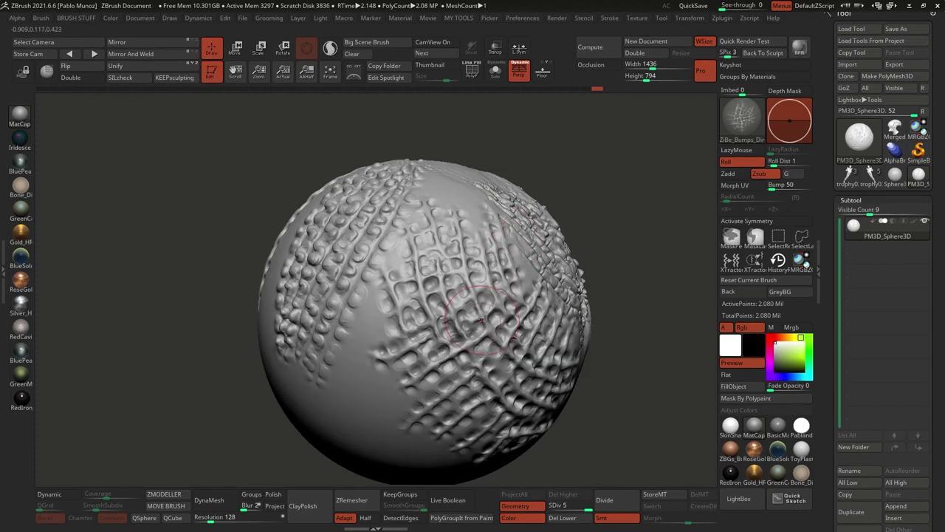
{"action": "right_click_drag", "start_coordinate": [558, 303], "coordinate": [533, 274]}
{"action": "mouse_move", "coordinate": [530, 353]}
{"action": "right_mouse_down", "text": "alt"}
{"action": "mouse_move", "coordinate": [487, 278]}
{"action": "mouse_move", "coordinate": [429, 251]}
{"action": "mouse_move", "coordinate": [448, 282]}
{"action": "right_mouse_up", "text": "alt"}
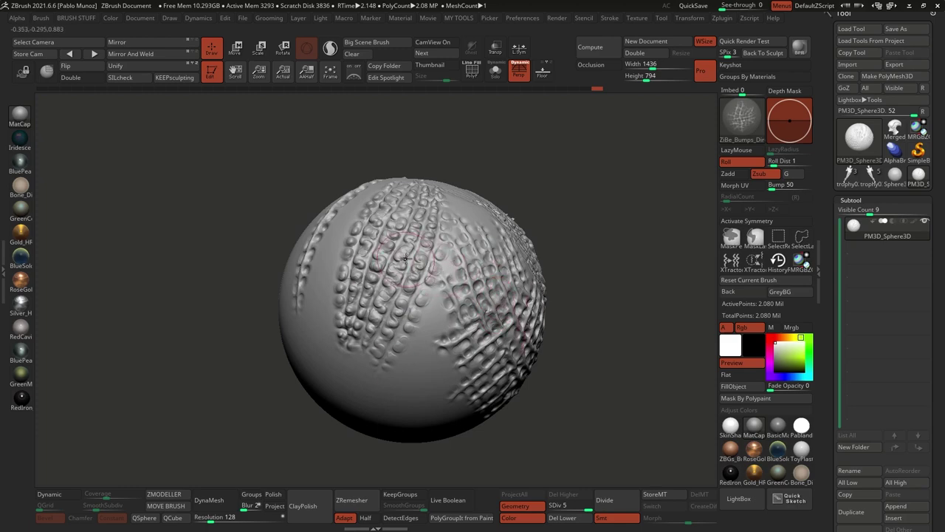
{"action": "right_click_drag", "start_coordinate": [405, 258], "coordinate": [517, 222]}
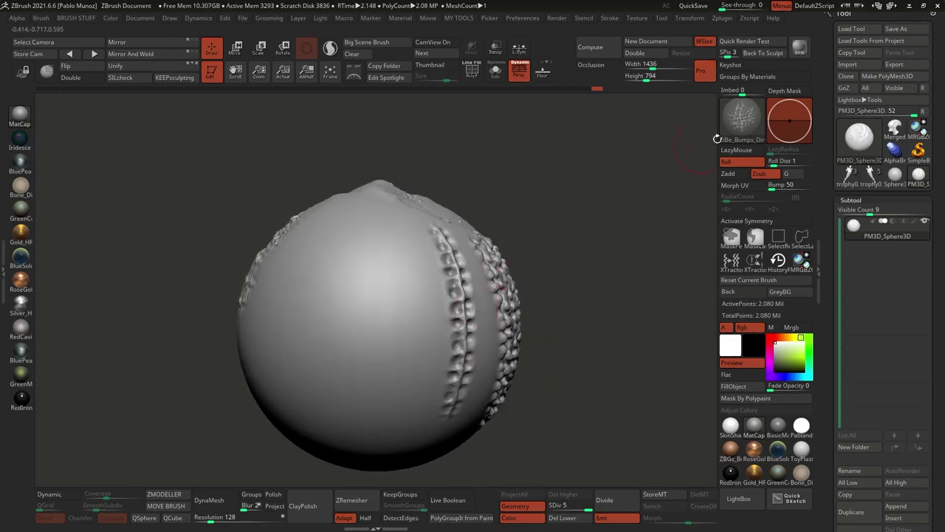
- Add two overlapping diagonal rows of directional bumps on the smooth surface beside the single row
{"action": "left_click_drag", "start_coordinate": [407, 224], "coordinate": [316, 307]}
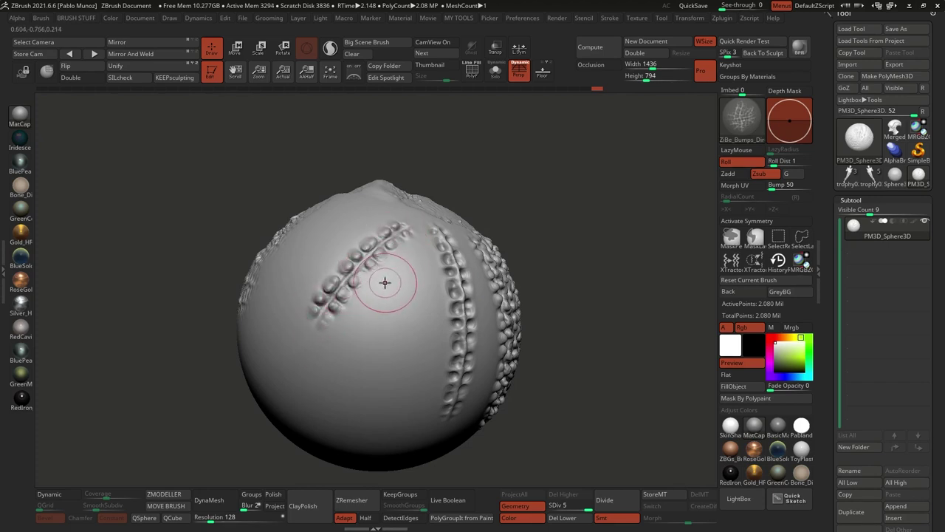
{"action": "left_click_drag", "start_coordinate": [422, 228], "coordinate": [335, 339]}
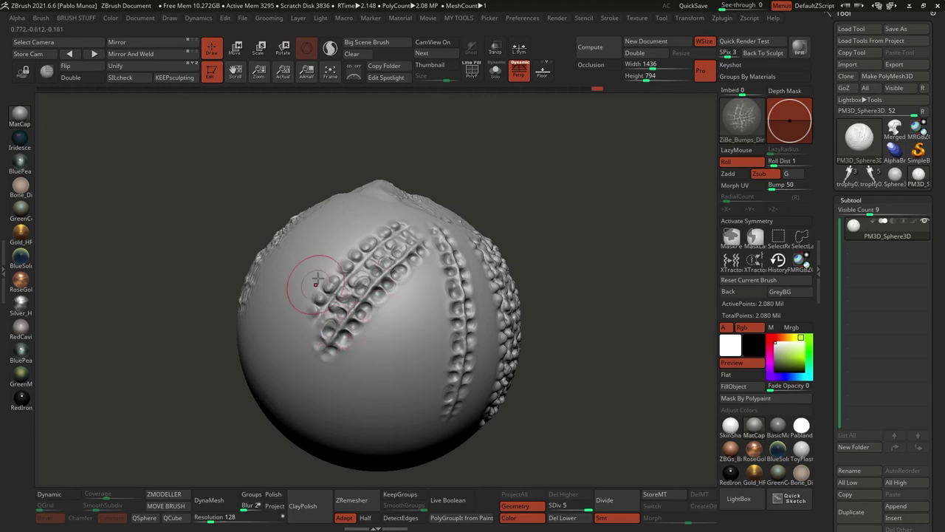
{"action": "left_click_drag", "start_coordinate": [623, 198], "coordinate": [591, 209], "text": "alt"}
{"action": "left_click", "coordinate": [743, 121]}
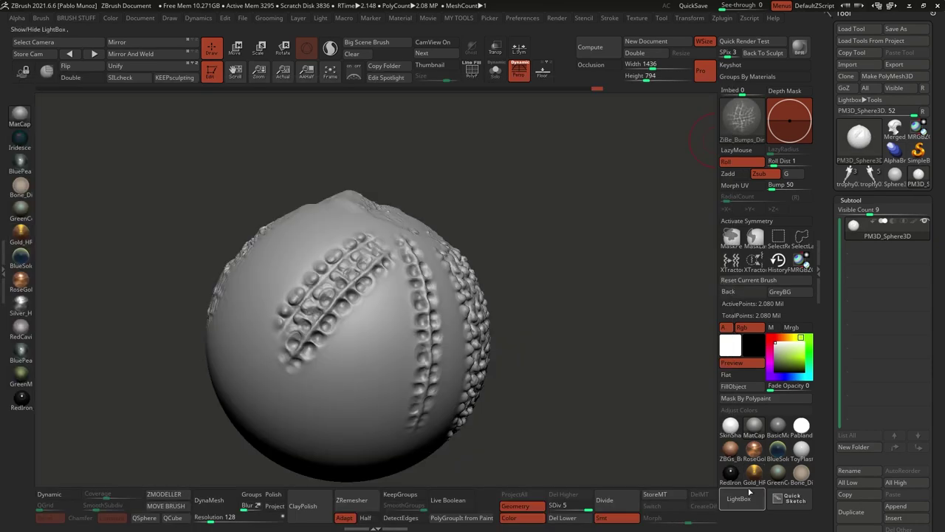
{"action": "left_click", "coordinate": [748, 495]}
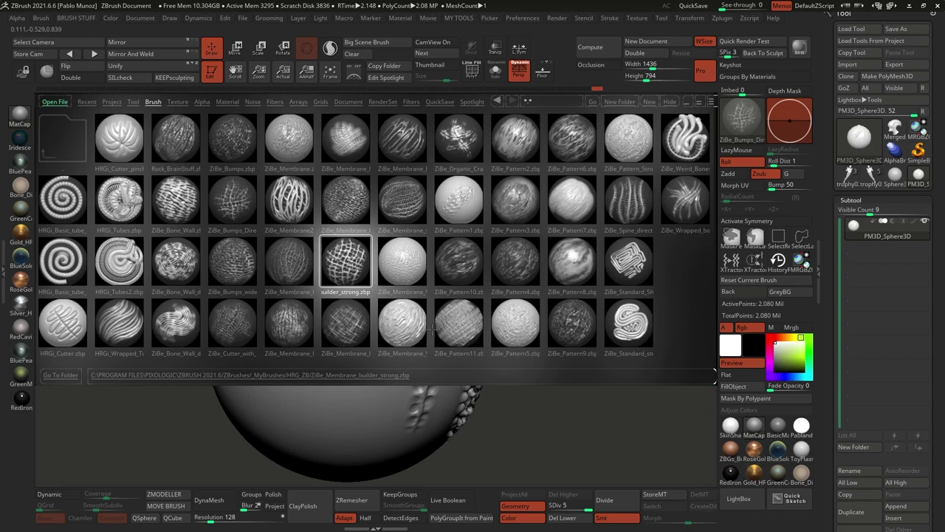
{"action": "left_click", "coordinate": [746, 500]}
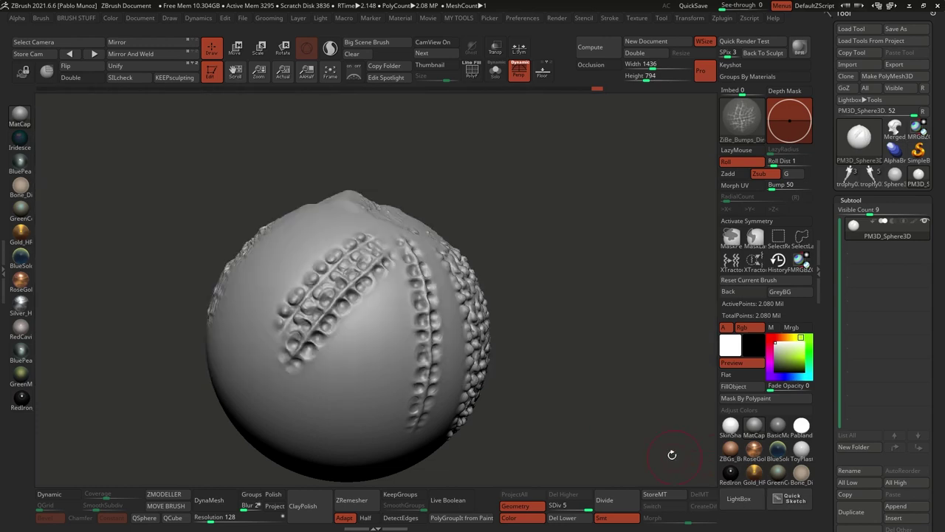
- Blend directional bumps into the lower corner of the ribbed membrane patch, next to the smooth gap by the folds
{"action": "mouse_move", "coordinate": [575, 357]}
{"action": "left_mouse_down"}
{"action": "mouse_move", "coordinate": [524, 336]}
{"action": "mouse_move", "coordinate": [434, 269]}
{"action": "left_mouse_up"}
{"action": "mouse_move", "coordinate": [435, 270]}
{"action": "right_mouse_down", "text": "alt"}
{"action": "mouse_move", "coordinate": [418, 307]}
{"action": "mouse_move", "coordinate": [347, 328]}
{"action": "mouse_move", "coordinate": [358, 323]}
{"action": "right_mouse_up", "text": "alt"}
{"action": "left_click_drag", "start_coordinate": [357, 323], "coordinate": [406, 240]}
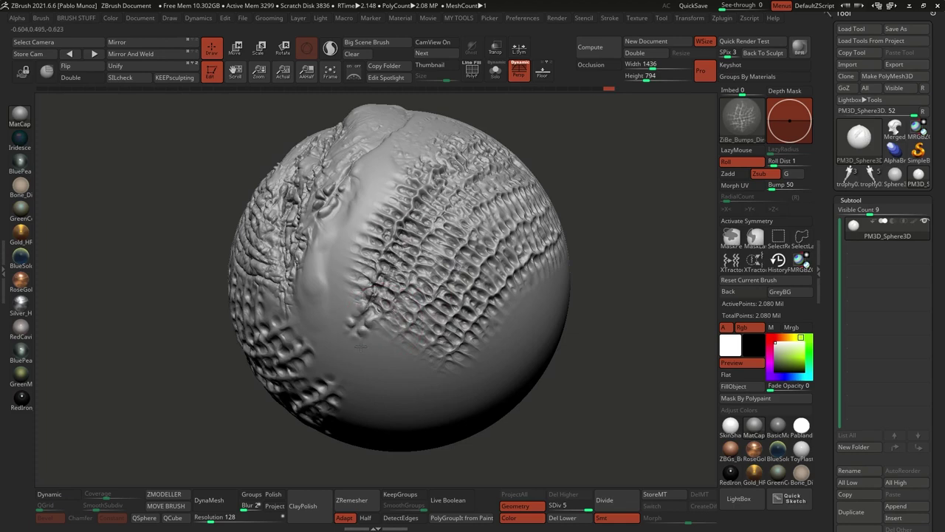
{"action": "left_click_drag", "start_coordinate": [361, 347], "coordinate": [427, 251]}
{"action": "right_click_drag", "start_coordinate": [391, 349], "coordinate": [401, 310]}
{"action": "left_click_drag", "start_coordinate": [385, 323], "coordinate": [423, 281]}
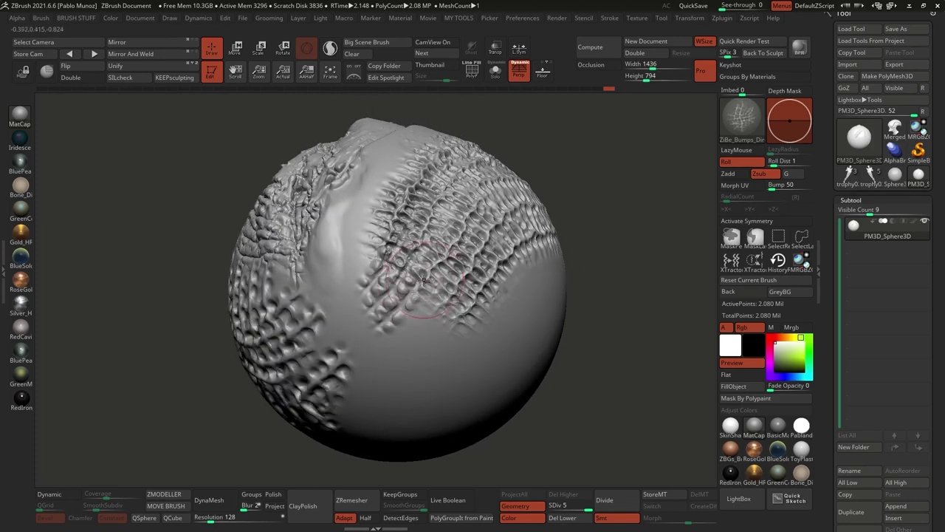
- Fill the smooth gap between the folds and the ribbed membrane with curved rows of directional bumps
{"action": "mouse_move", "coordinate": [354, 242]}
{"action": "left_mouse_down"}
{"action": "mouse_move", "coordinate": [378, 325]}
{"action": "mouse_move", "coordinate": [429, 297]}
{"action": "left_mouse_up"}
{"action": "left_click_drag", "start_coordinate": [370, 350], "coordinate": [412, 324]}
{"action": "mouse_move", "coordinate": [337, 215]}
{"action": "left_mouse_down"}
{"action": "mouse_move", "coordinate": [334, 299]}
{"action": "mouse_move", "coordinate": [378, 365]}
{"action": "mouse_move", "coordinate": [414, 295]}
{"action": "mouse_move", "coordinate": [332, 318]}
{"action": "mouse_move", "coordinate": [438, 314]}
{"action": "left_mouse_up"}
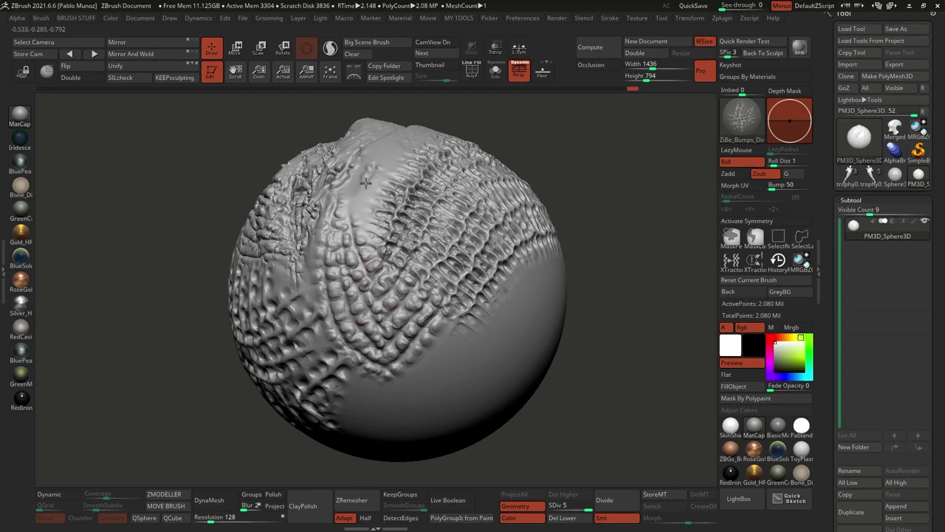
{"action": "left_click_drag", "start_coordinate": [369, 188], "coordinate": [364, 230]}
{"action": "mouse_move", "coordinate": [385, 173]}
{"action": "right_mouse_down"}
{"action": "mouse_move", "coordinate": [381, 188]}
{"action": "mouse_move", "coordinate": [354, 184]}
{"action": "right_mouse_up"}
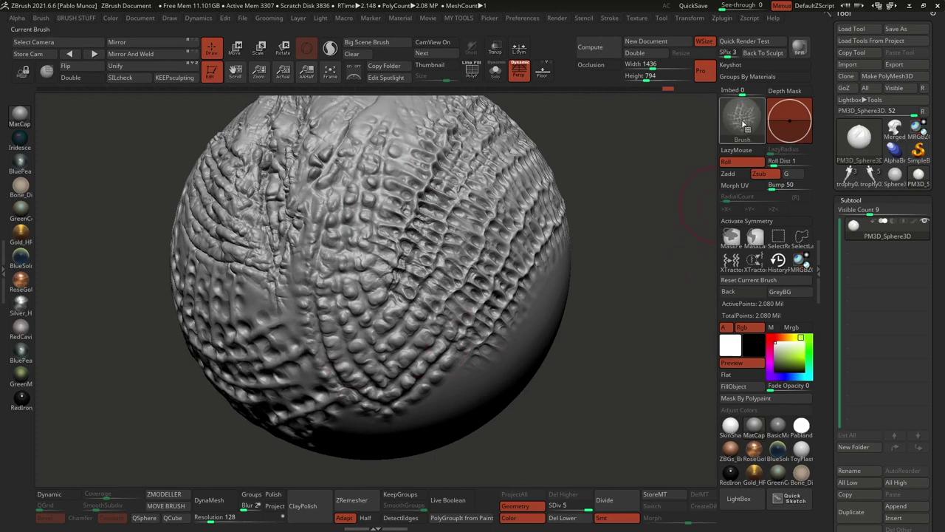
- Reload the directional bumps brush, ZiBe_Bumps_Dire, from the custom brush library
{"action": "left_click", "coordinate": [742, 118]}
{"action": "left_click", "coordinate": [732, 496]}
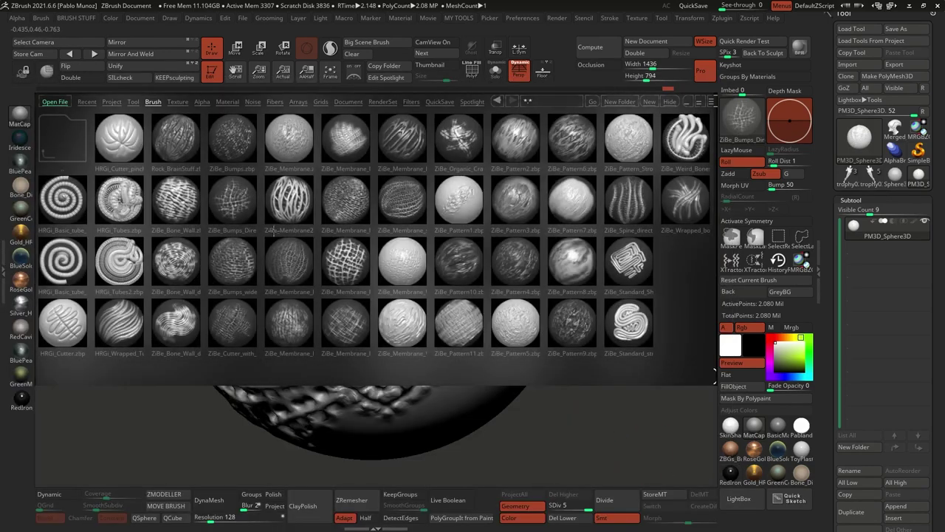
{"action": "double_click", "coordinate": [232, 210]}
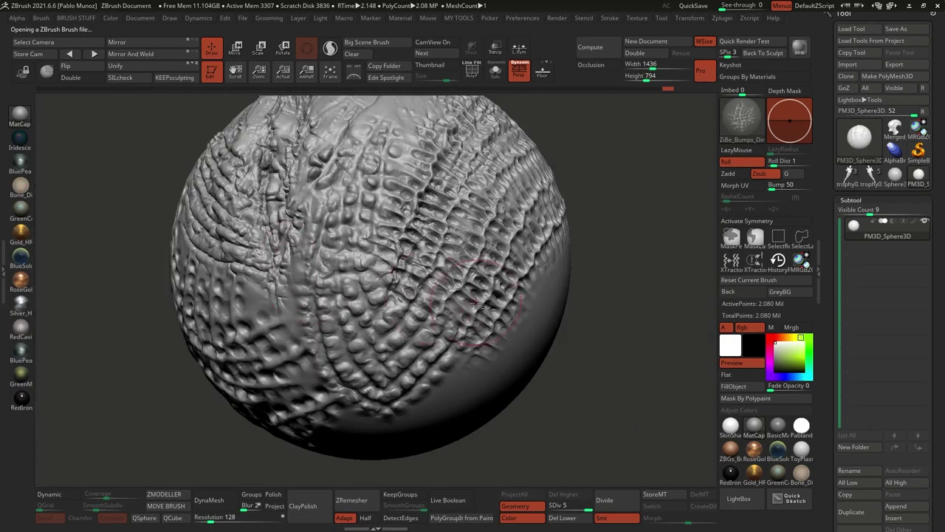
- Run a row of directional bumps along the lower edge of the ribbed membrane, undoing the first attempt and redrawing it
{"action": "mouse_move", "coordinate": [476, 304]}
{"action": "right_mouse_down"}
{"action": "mouse_move", "coordinate": [493, 258]}
{"action": "mouse_move", "coordinate": [478, 312]}
{"action": "mouse_move", "coordinate": [434, 279]}
{"action": "right_mouse_up"}
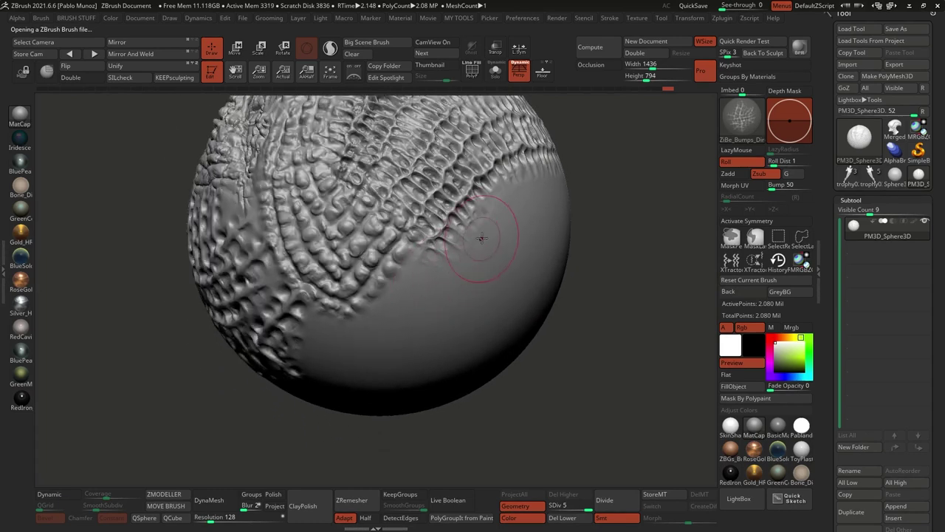
{"action": "left_click_drag", "start_coordinate": [456, 263], "coordinate": [404, 300]}
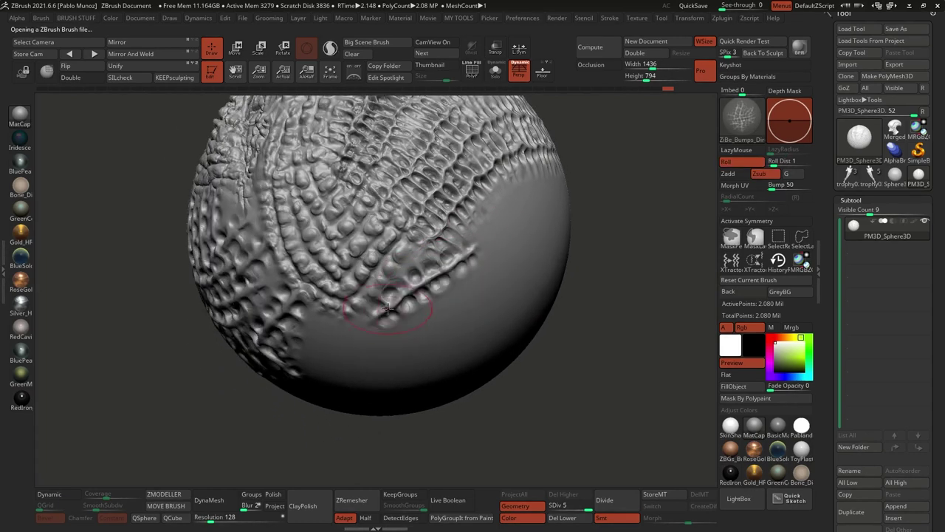
{"action": "key", "text": "ctrl+z"}
{"action": "right_click_drag", "start_coordinate": [473, 254], "coordinate": [479, 236]}
{"action": "left_click_drag", "start_coordinate": [478, 237], "coordinate": [414, 280]}
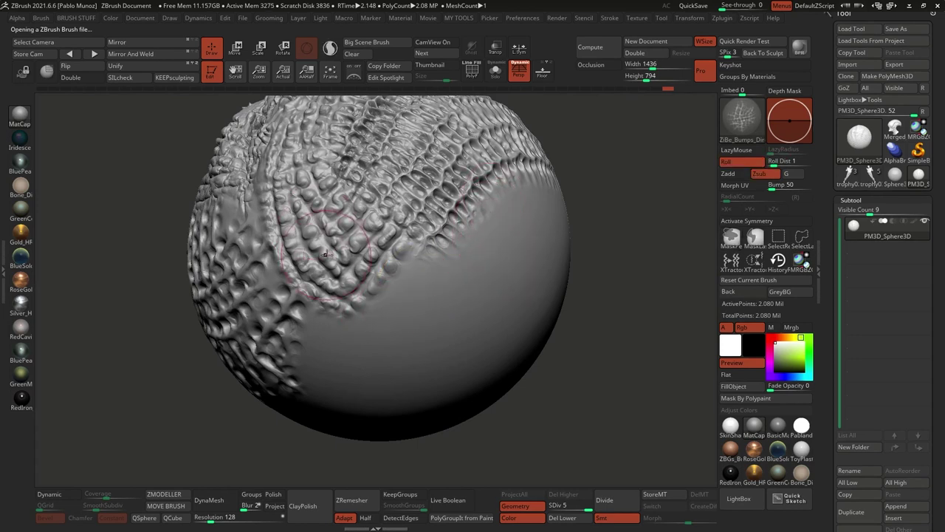
{"action": "left_click_drag", "start_coordinate": [440, 251], "coordinate": [346, 330]}
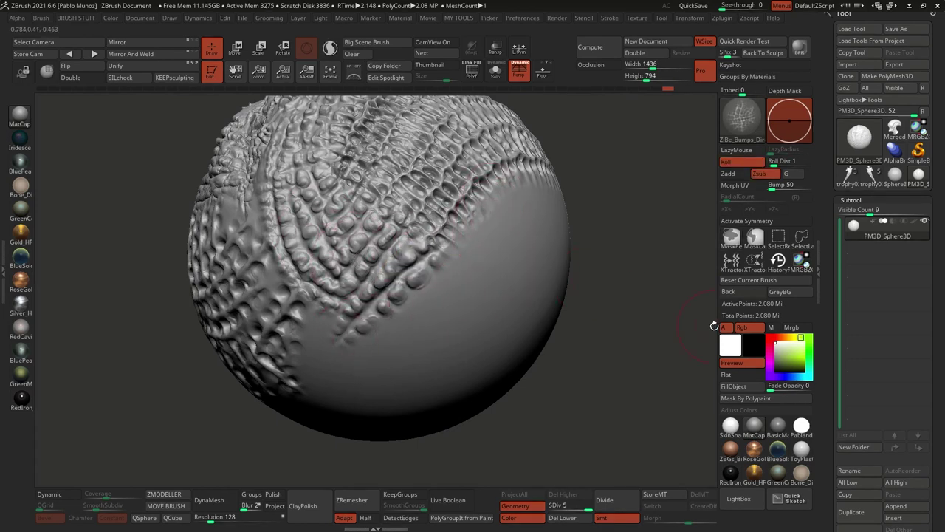
- Load the ZiBe_Membrane_builder_strong brush and work strong membrane strokes over the ribbed patch and its directional bumps
{"action": "left_click", "coordinate": [738, 499]}
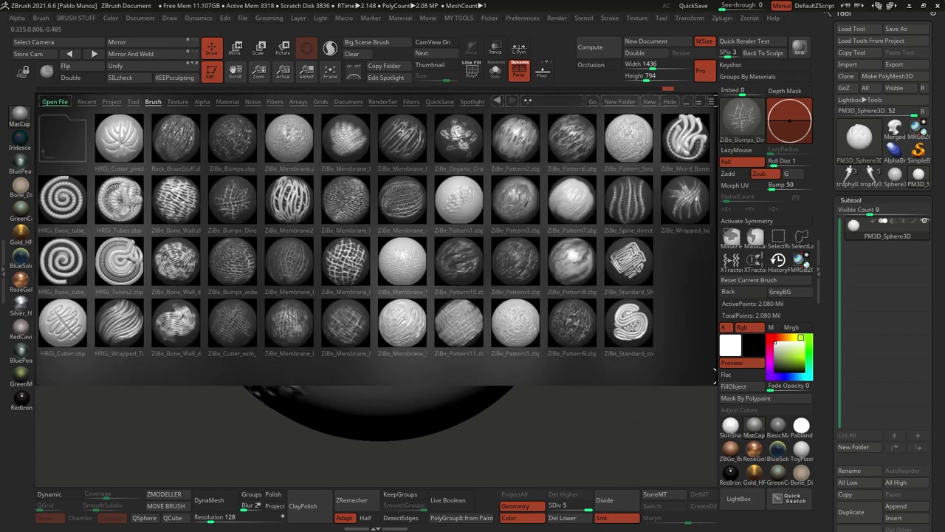
{"action": "double_click", "coordinate": [347, 262]}
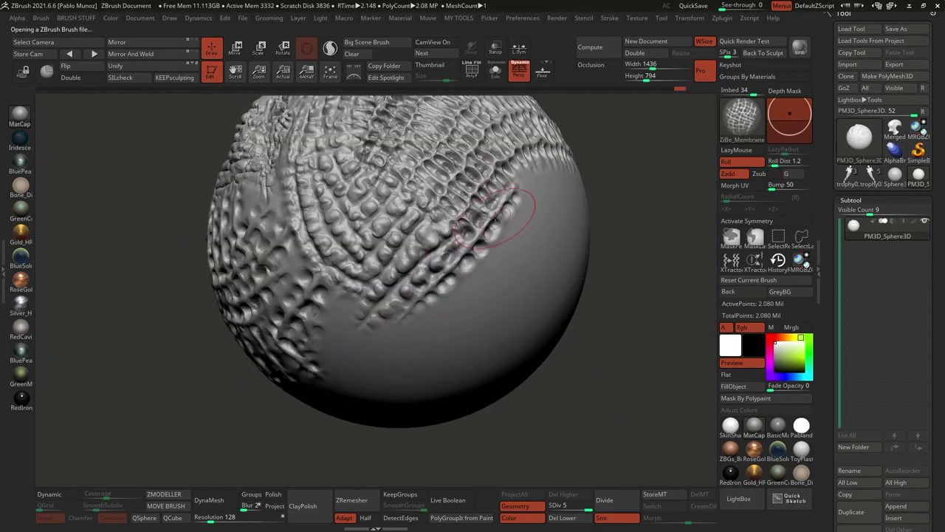
{"action": "mouse_move", "coordinate": [395, 313]}
{"action": "right_mouse_down"}
{"action": "mouse_move", "coordinate": [453, 296]}
{"action": "mouse_move", "coordinate": [485, 249]}
{"action": "mouse_move", "coordinate": [468, 280]}
{"action": "right_mouse_up"}
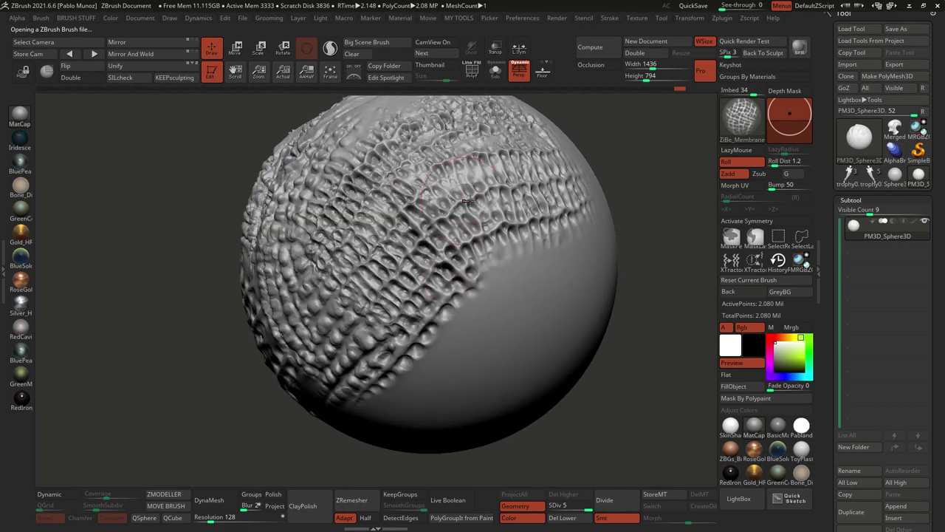
{"action": "right_click_drag", "start_coordinate": [361, 234], "coordinate": [262, 177]}
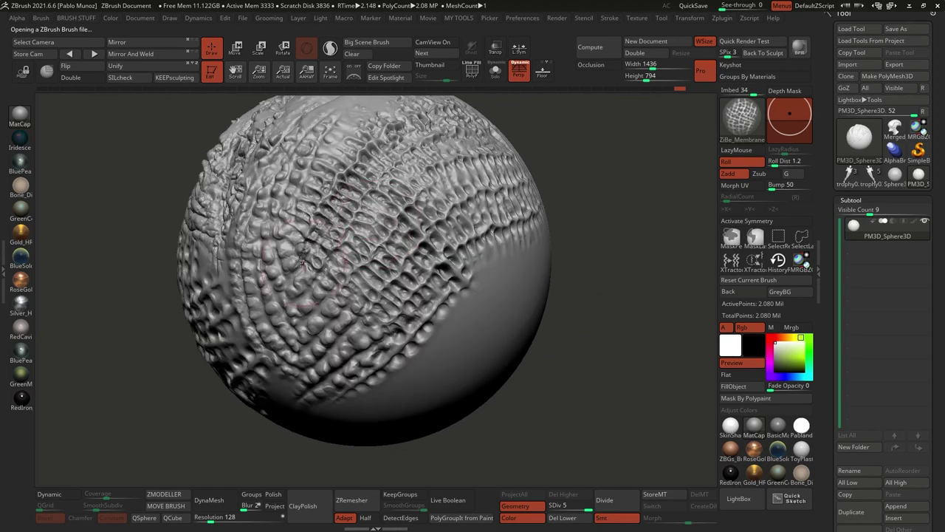
{"action": "mouse_move", "coordinate": [393, 246]}
{"action": "right_mouse_down"}
{"action": "mouse_move", "coordinate": [465, 225]}
{"action": "mouse_move", "coordinate": [539, 169]}
{"action": "right_mouse_up"}
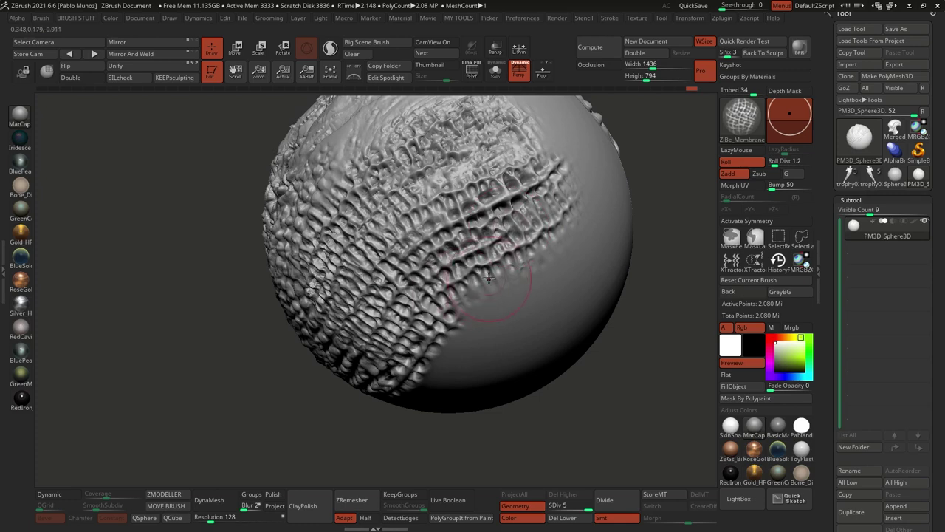
{"action": "right_click_drag", "start_coordinate": [432, 276], "coordinate": [492, 256]}
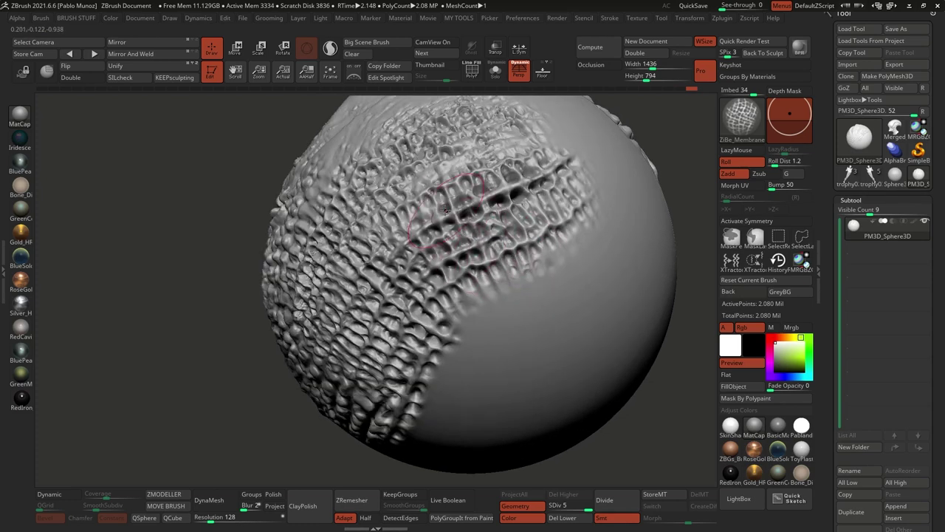
- Extend the strong membrane texture along the patch's outer edge with long diagonal strokes onto the smooth surface
{"action": "left_click_drag", "start_coordinate": [545, 255], "coordinate": [443, 332]}
{"action": "mouse_move", "coordinate": [532, 275]}
{"action": "left_mouse_down"}
{"action": "mouse_move", "coordinate": [439, 373]}
{"action": "mouse_move", "coordinate": [422, 407]}
{"action": "left_mouse_up"}
{"action": "mouse_move", "coordinate": [447, 362]}
{"action": "left_mouse_down"}
{"action": "mouse_move", "coordinate": [534, 303]}
{"action": "mouse_move", "coordinate": [597, 207]}
{"action": "left_mouse_up"}
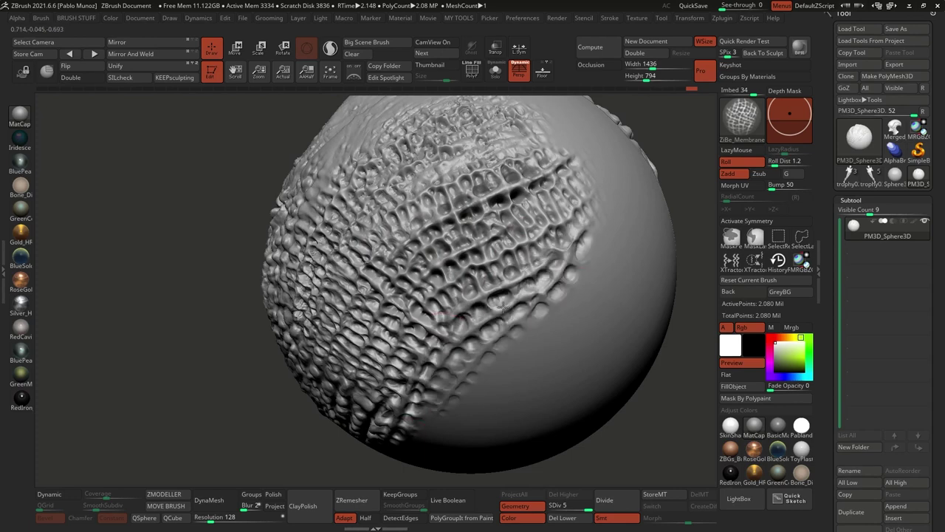
- Inspect the textured sphere around to its bare side and load the membrane brush with curved parallel ribs from the library
{"action": "mouse_move", "coordinate": [510, 321]}
{"action": "right_mouse_down", "text": "ctrl"}
{"action": "mouse_move", "coordinate": [494, 369]}
{"action": "mouse_move", "coordinate": [555, 320]}
{"action": "mouse_move", "coordinate": [558, 285]}
{"action": "right_mouse_up", "text": "ctrl"}
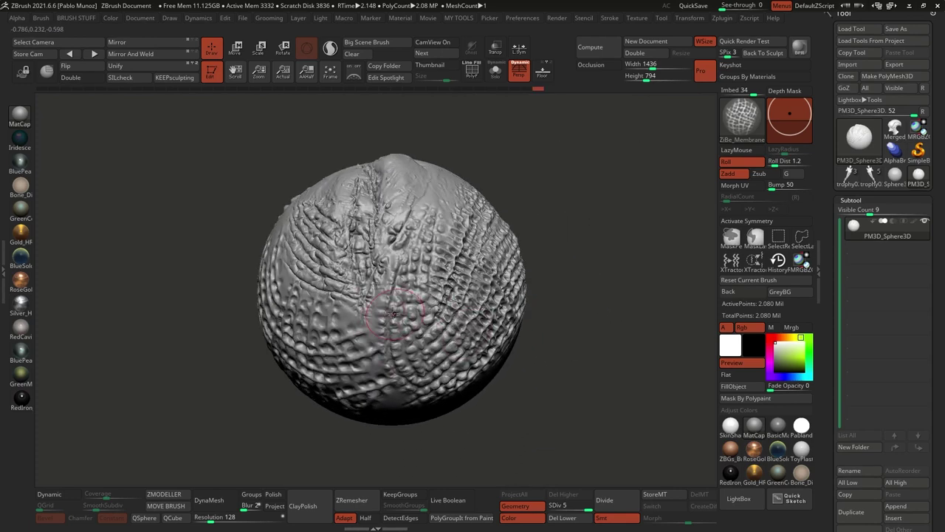
{"action": "mouse_move", "coordinate": [479, 336]}
{"action": "right_mouse_down"}
{"action": "mouse_move", "coordinate": [517, 337]}
{"action": "mouse_move", "coordinate": [496, 316]}
{"action": "mouse_move", "coordinate": [519, 296]}
{"action": "right_mouse_up"}
{"action": "right_click_drag", "start_coordinate": [454, 300], "coordinate": [503, 297]}
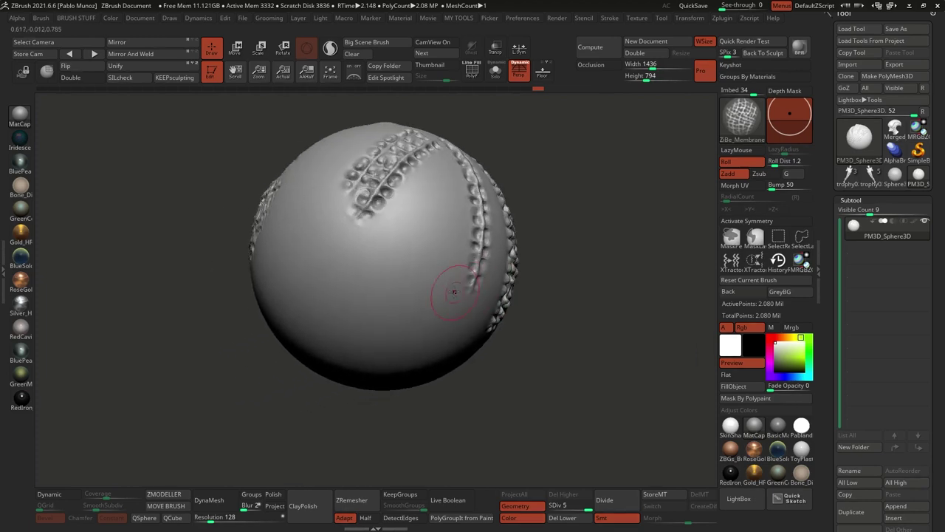
{"action": "left_click", "coordinate": [741, 120]}
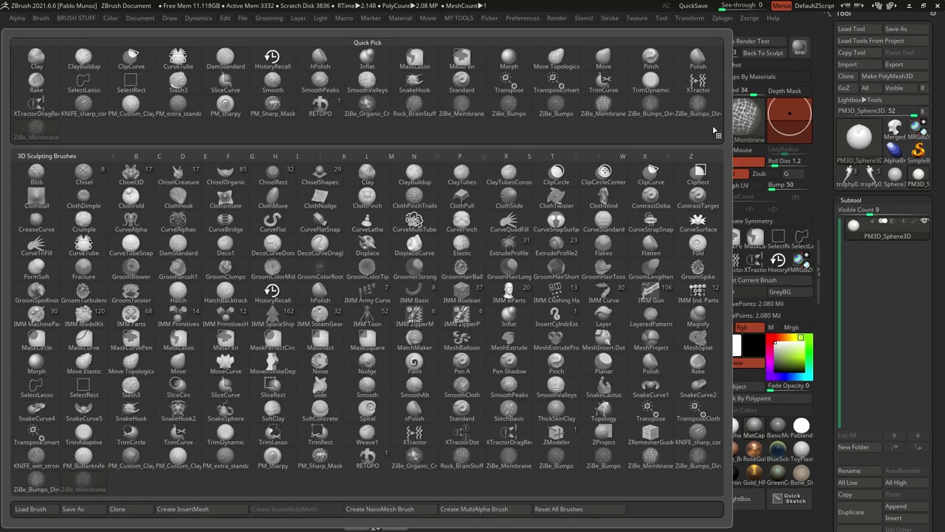
{"action": "key", "text": "comma"}
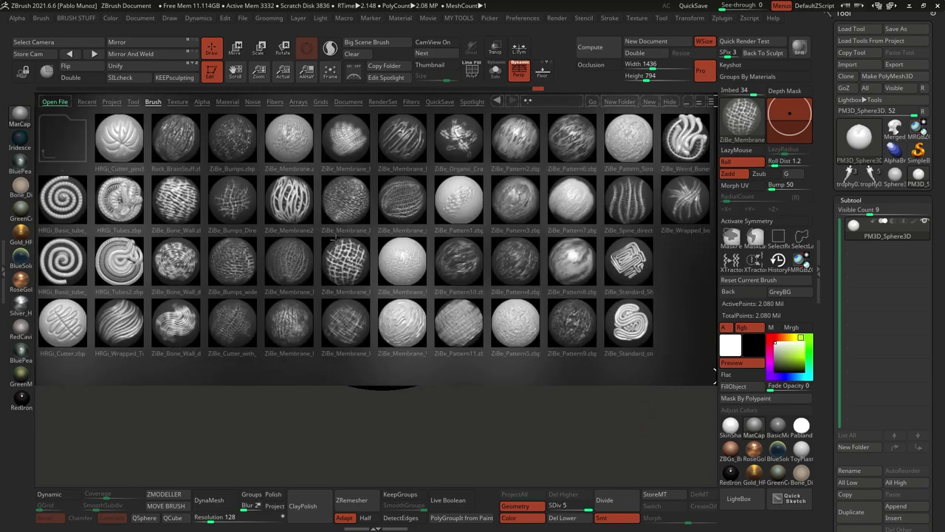
{"action": "double_click", "coordinate": [401, 242]}
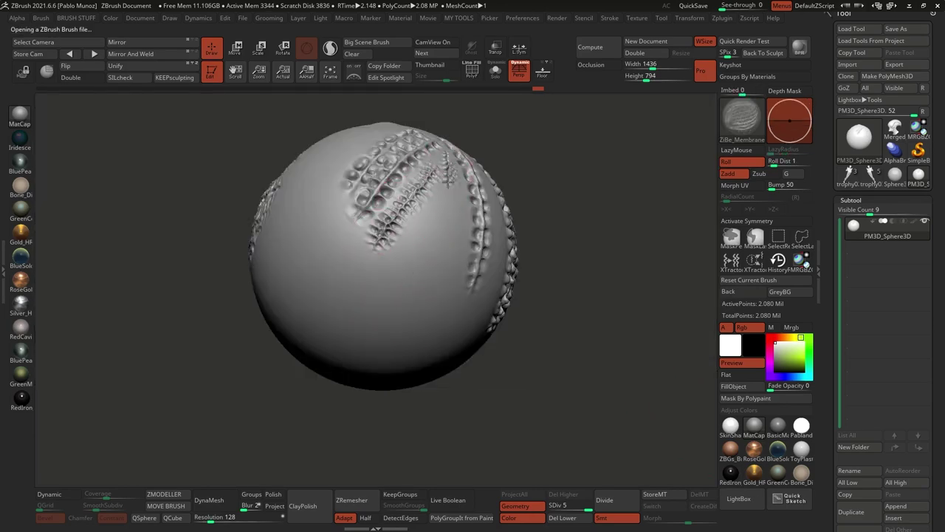
- Lay narrow ribbed membrane rows beside the diagonal bump rows and undo the last curved stroke
{"action": "left_click_drag", "start_coordinate": [448, 182], "coordinate": [433, 236]}
{"action": "left_click_drag", "start_coordinate": [393, 266], "coordinate": [367, 324]}
{"action": "right_click_drag", "start_coordinate": [437, 273], "coordinate": [451, 246]}
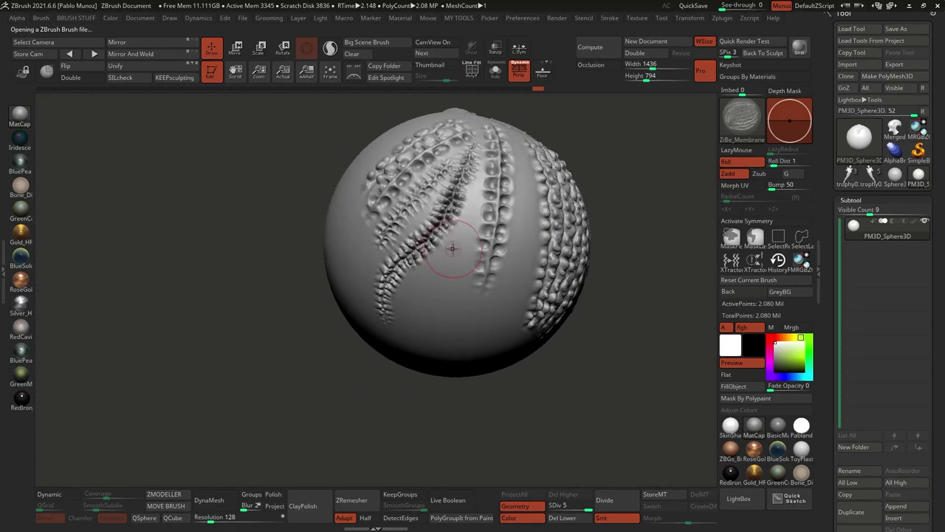
{"action": "right_click", "coordinate": [451, 247]}
{"action": "key", "text": "ctrl+z"}
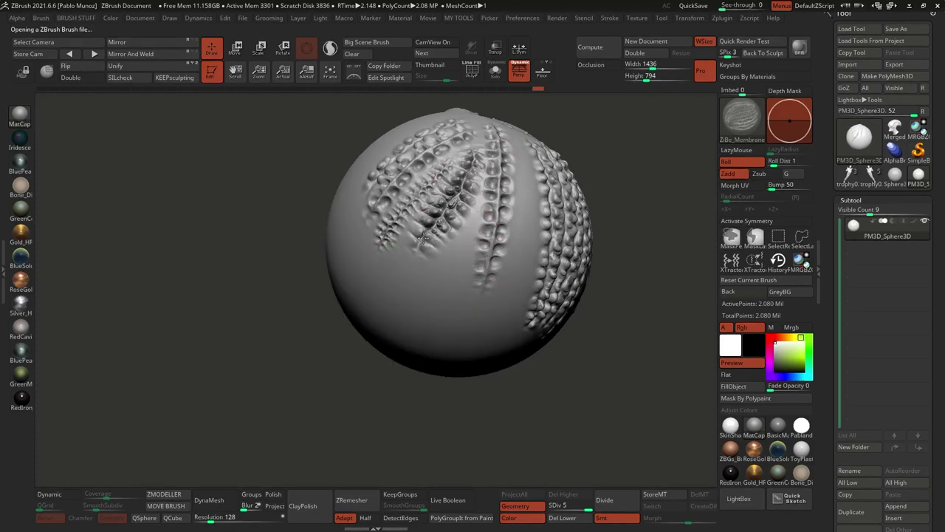
- Draw a longer, wider membrane row between the narrow rows and the single bump row, and check its shape
{"action": "right_click_drag", "start_coordinate": [407, 311], "coordinate": [494, 224]}
{"action": "mouse_move", "coordinate": [430, 162]}
{"action": "right_mouse_down"}
{"action": "mouse_move", "coordinate": [415, 111]}
{"action": "mouse_move", "coordinate": [388, 122]}
{"action": "right_mouse_up"}
{"action": "mouse_move", "coordinate": [473, 240]}
{"action": "right_mouse_down"}
{"action": "mouse_move", "coordinate": [410, 229]}
{"action": "mouse_move", "coordinate": [460, 341]}
{"action": "mouse_move", "coordinate": [495, 221]}
{"action": "mouse_move", "coordinate": [454, 244]}
{"action": "right_mouse_up"}
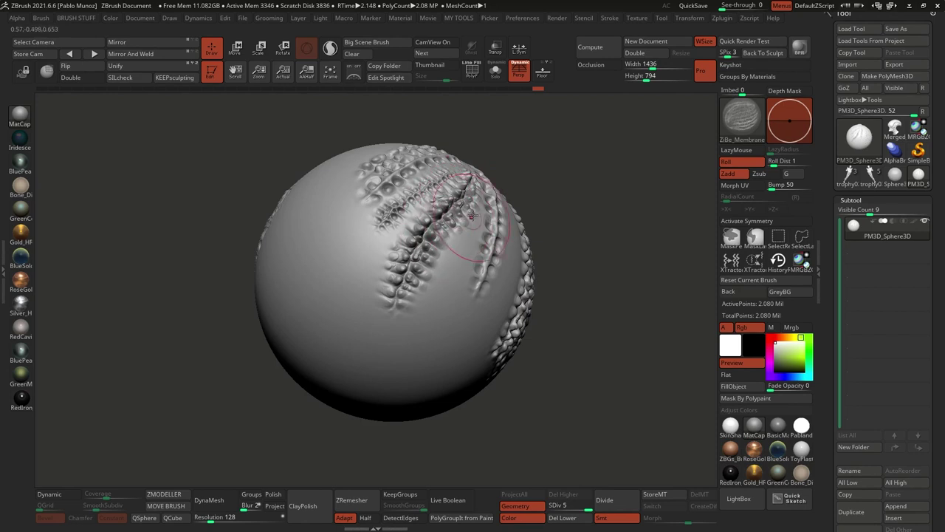
{"action": "left_click_drag", "start_coordinate": [521, 205], "coordinate": [535, 210], "text": "alt"}
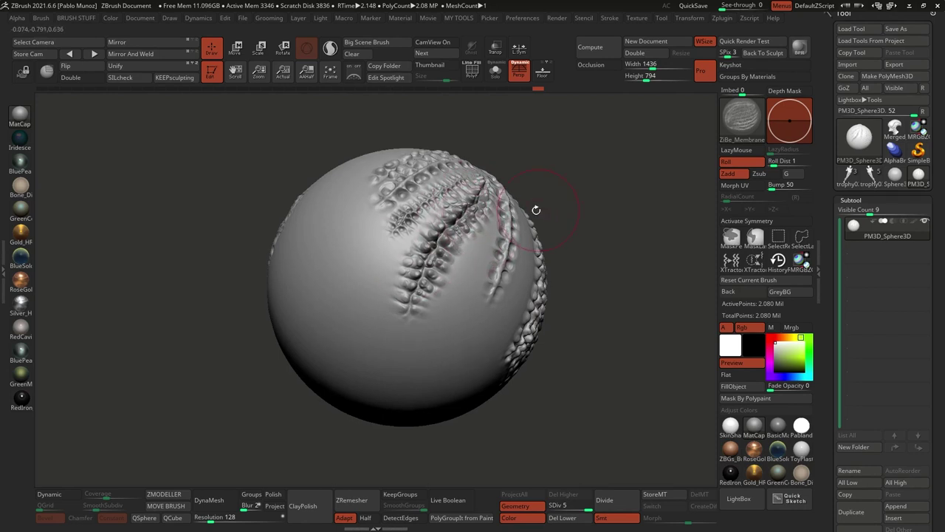
- Load the ZiBe_Cutter_with brush from the library and cut a long ribbed groove diagonally towards the lower end of the bump row
{"action": "left_click", "coordinate": [738, 498]}
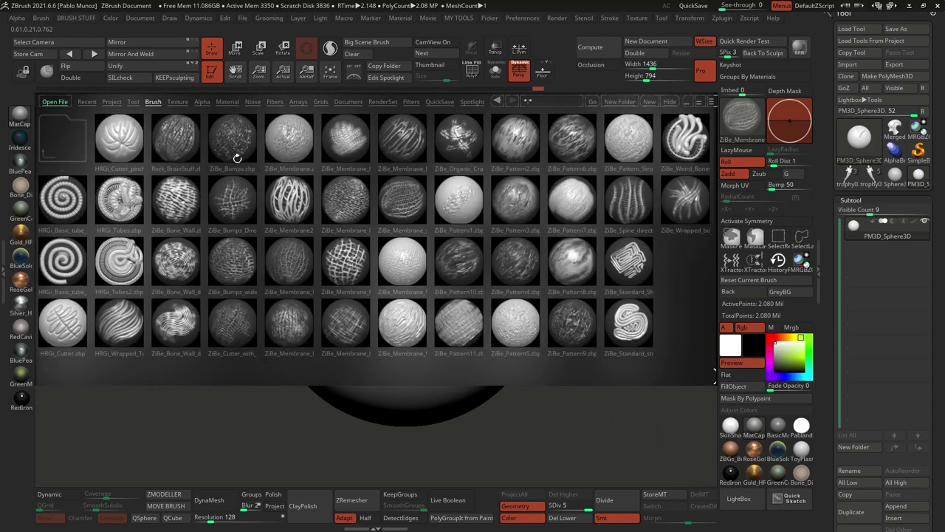
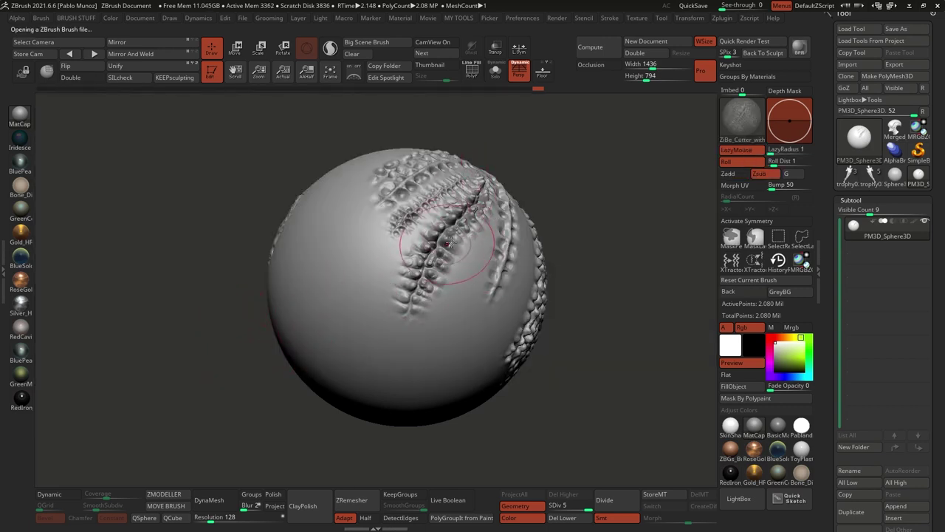
{"action": "right_click_drag", "start_coordinate": [353, 198], "coordinate": [401, 240]}
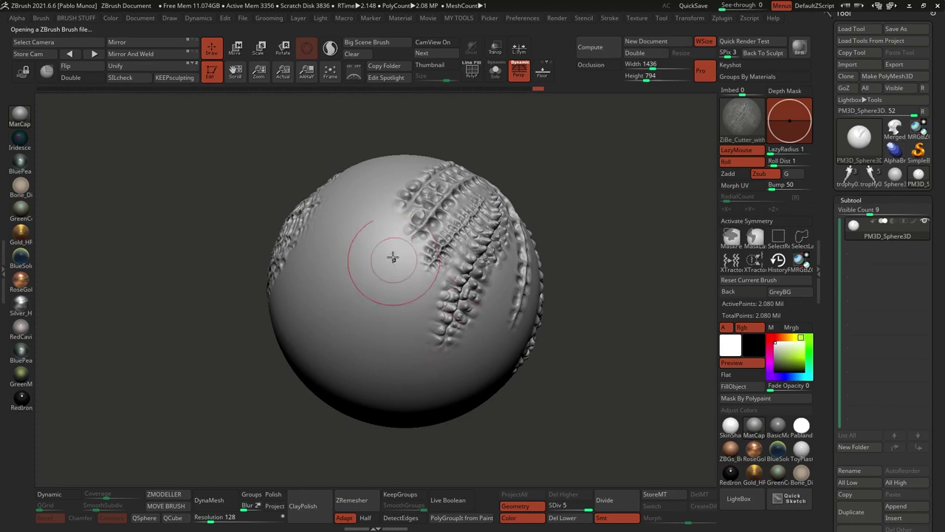
{"action": "mouse_move", "coordinate": [360, 194]}
{"action": "left_mouse_down"}
{"action": "mouse_move", "coordinate": [373, 244]}
{"action": "mouse_move", "coordinate": [434, 349]}
{"action": "left_mouse_up"}
{"action": "mouse_move", "coordinate": [472, 336]}
{"action": "right_mouse_down"}
{"action": "mouse_move", "coordinate": [446, 318]}
{"action": "mouse_move", "coordinate": [476, 347]}
{"action": "right_mouse_up"}
{"action": "right_click_drag", "start_coordinate": [421, 244], "coordinate": [477, 248]}
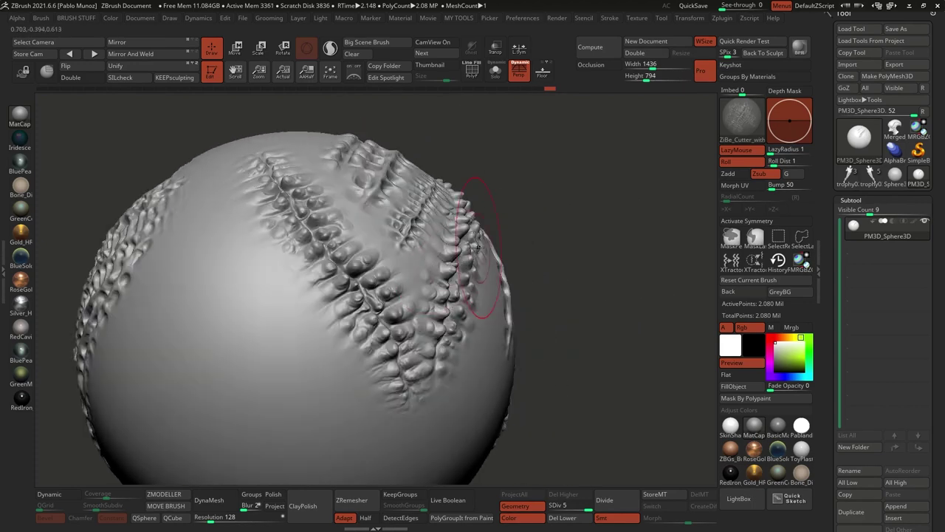
- Cut ribbed grooves through the sphere's textured side, running from the smooth ridge's edge diagonally into the membrane patch
{"action": "right_click_drag", "start_coordinate": [437, 277], "coordinate": [402, 342]}
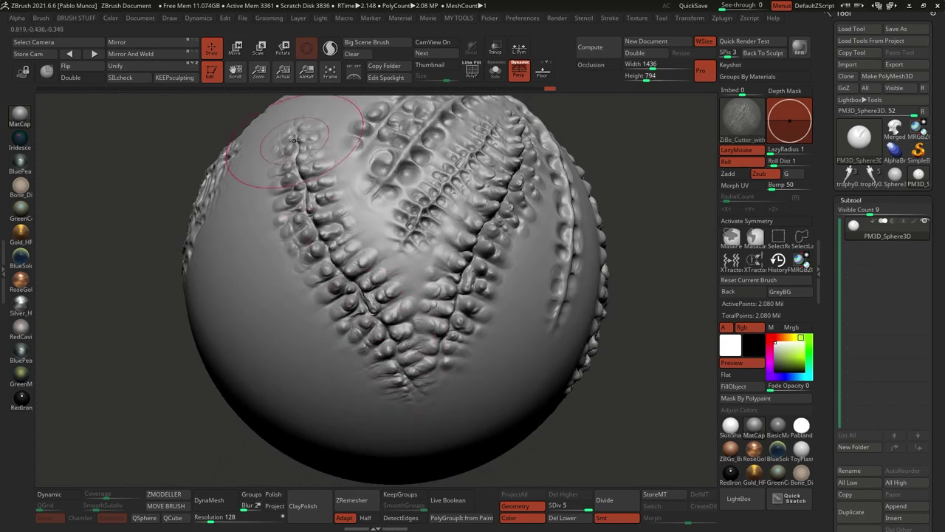
{"action": "mouse_move", "coordinate": [363, 316]}
{"action": "right_mouse_down"}
{"action": "mouse_move", "coordinate": [424, 306]}
{"action": "mouse_move", "coordinate": [414, 259]}
{"action": "right_mouse_up"}
{"action": "right_click_drag", "start_coordinate": [336, 227], "coordinate": [419, 209]}
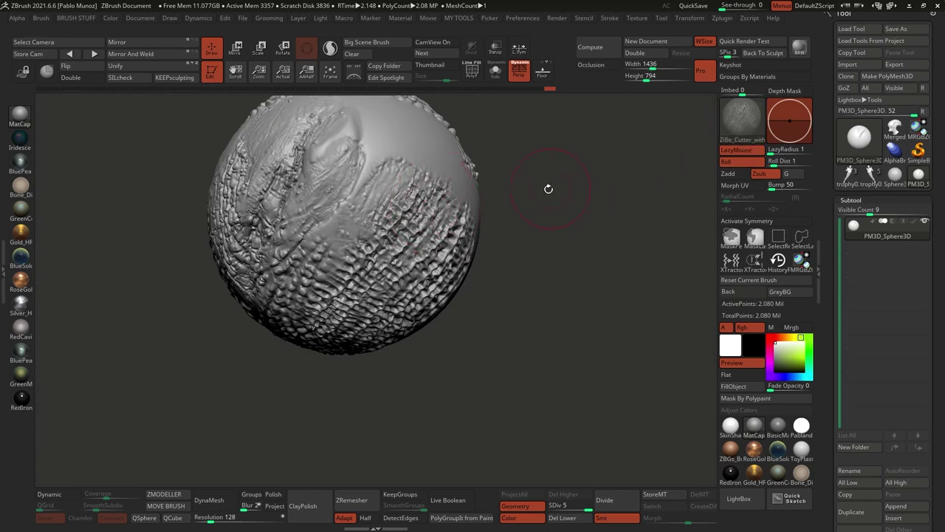
{"action": "right_click_drag", "start_coordinate": [549, 190], "coordinate": [530, 229]}
{"action": "right_click_drag", "start_coordinate": [450, 235], "coordinate": [384, 222]}
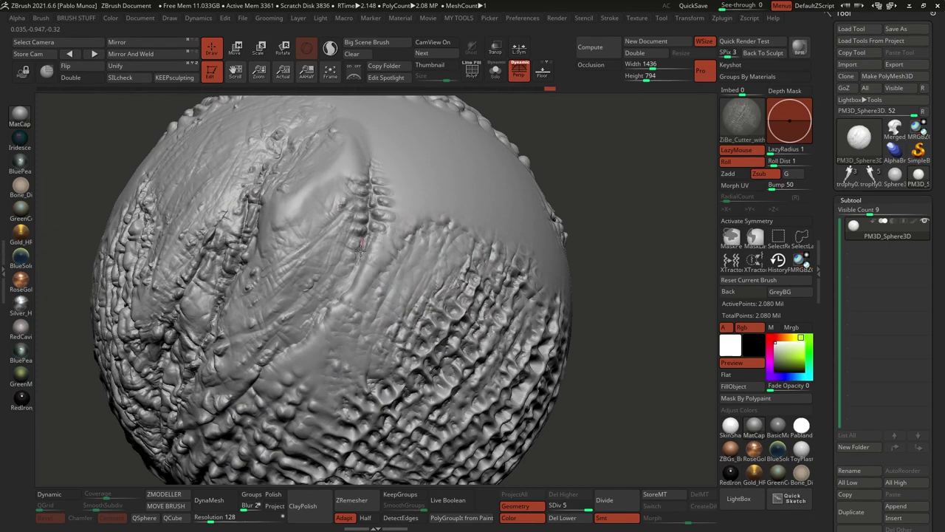
{"action": "left_click_drag", "start_coordinate": [360, 249], "coordinate": [277, 384]}
{"action": "right_click_drag", "start_coordinate": [364, 231], "coordinate": [424, 233]}
{"action": "left_click_drag", "start_coordinate": [383, 275], "coordinate": [336, 322]}
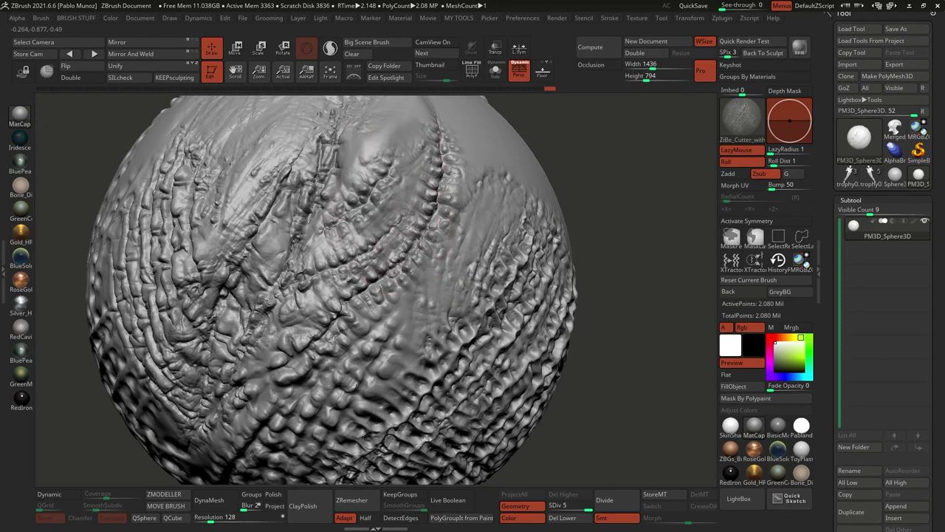
- Soften the peaks around the new grooves with SmoothPeaks and retrace the curved groove with the cutter brush
{"action": "right_click_drag", "start_coordinate": [325, 228], "coordinate": [437, 181]}
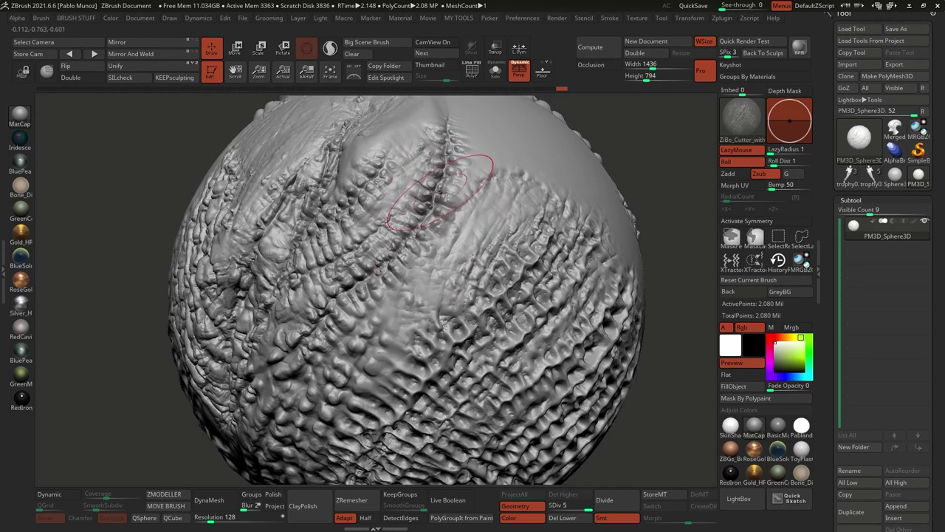
{"action": "left_click_drag", "start_coordinate": [446, 133], "coordinate": [445, 151], "text": "shift"}
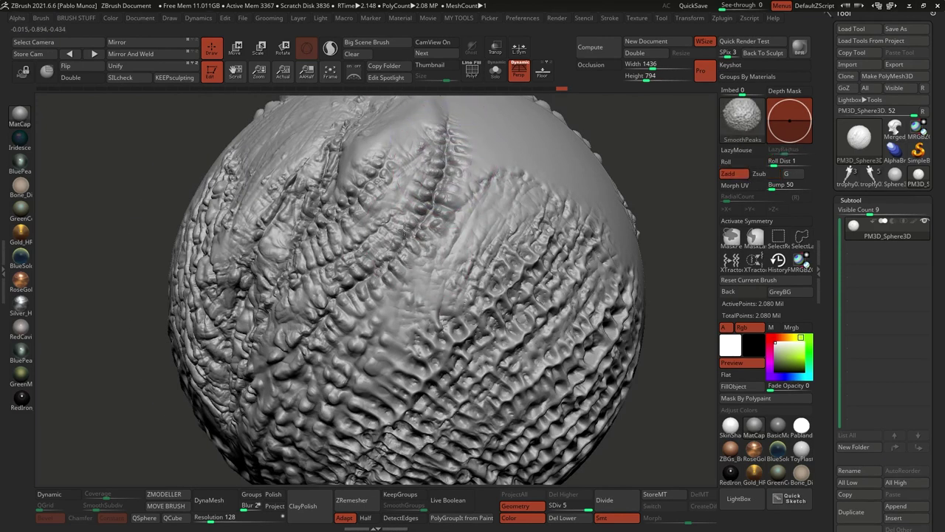
{"action": "left_click_drag", "start_coordinate": [405, 229], "coordinate": [389, 257], "text": "shift"}
{"action": "left_click_drag", "start_coordinate": [378, 211], "coordinate": [378, 160], "text": "shift"}
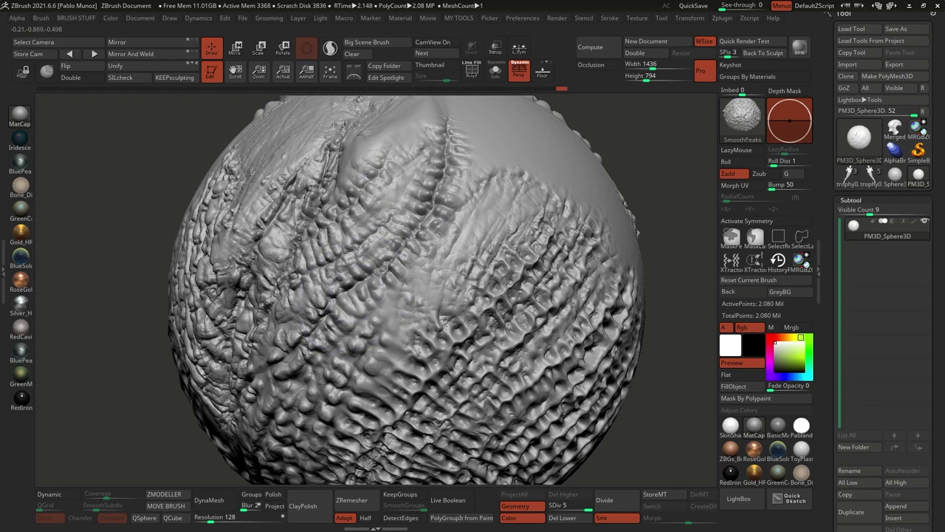
{"action": "right_click_drag", "start_coordinate": [435, 233], "coordinate": [430, 251]}
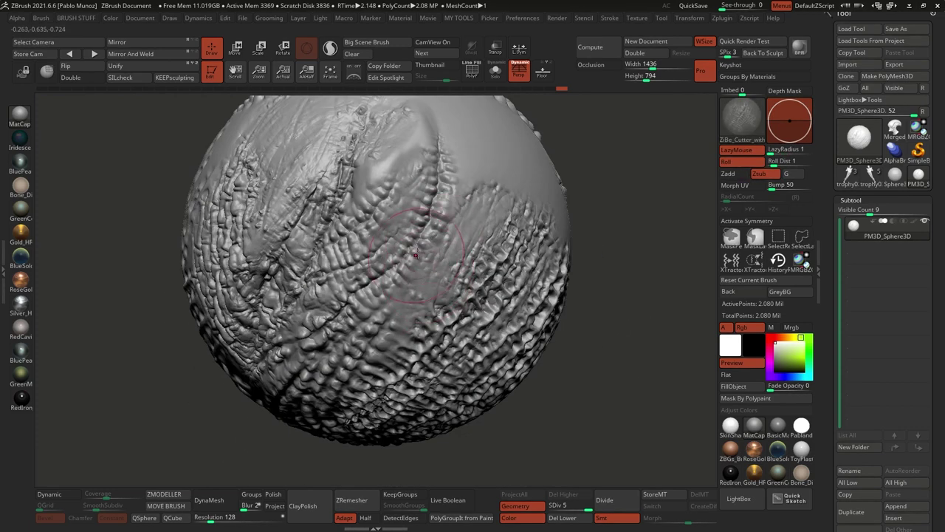
{"action": "left_click_drag", "start_coordinate": [435, 202], "coordinate": [420, 236]}
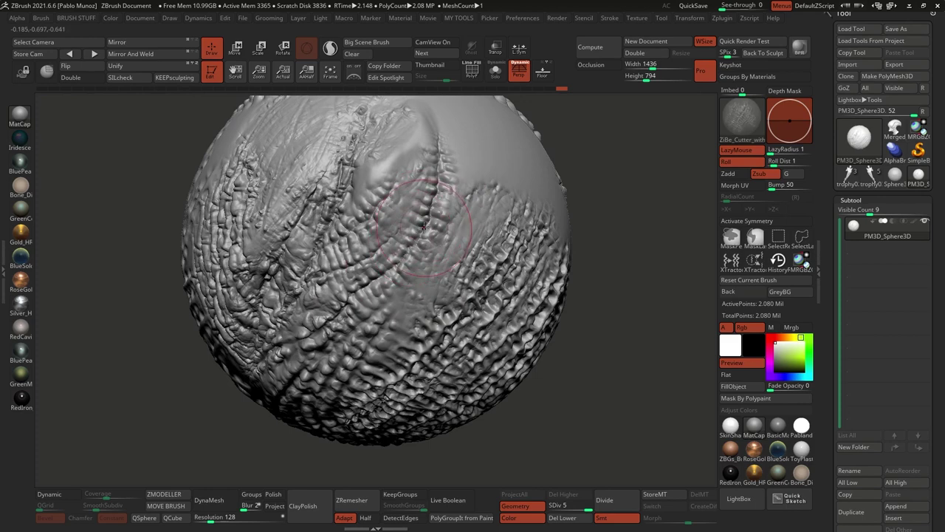
{"action": "left_click_drag", "start_coordinate": [428, 205], "coordinate": [344, 249]}
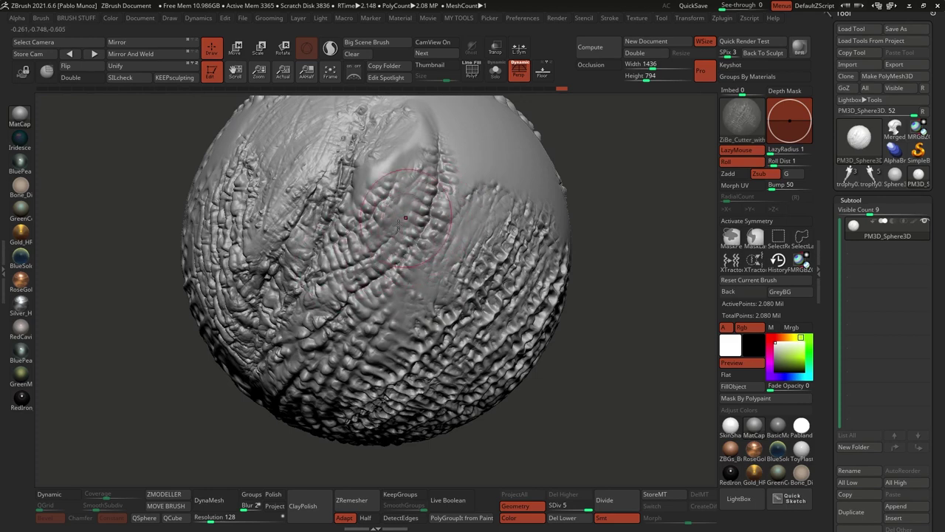
- Rewind the undo history to the earlier, mostly smooth sphere and load the ZiBe_Membrane2 brush from the library
{"action": "right_click_drag", "start_coordinate": [403, 221], "coordinate": [561, 299], "text": "ctrl"}
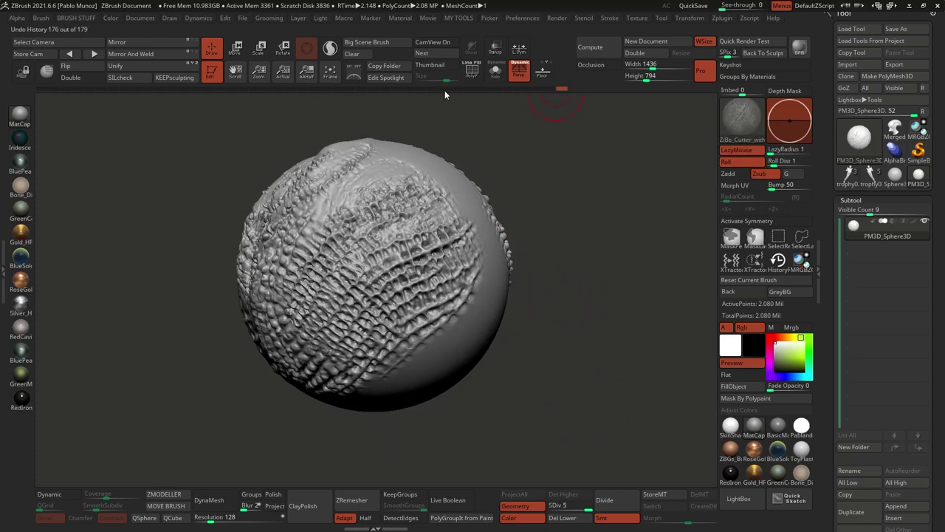
{"action": "left_click_drag", "start_coordinate": [391, 90], "coordinate": [86, 105]}
{"action": "left_click", "coordinate": [740, 499]}
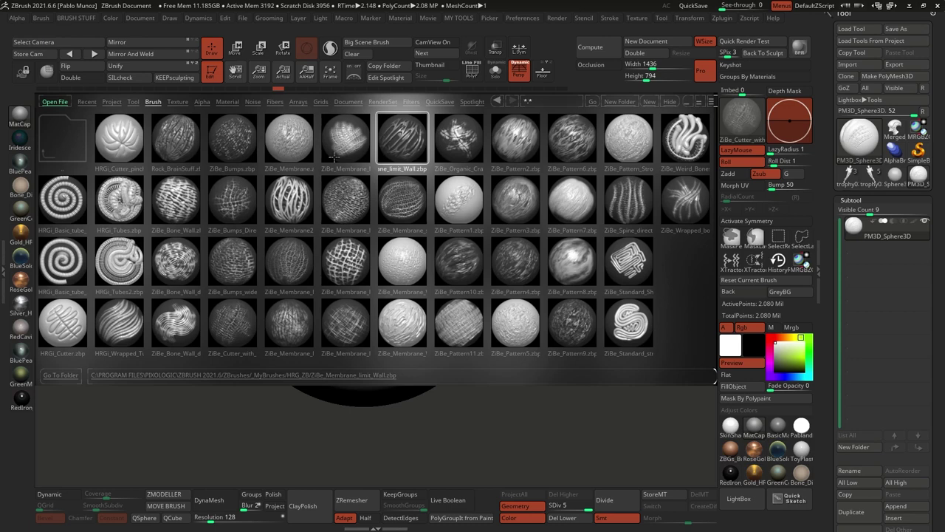
{"action": "double_click", "coordinate": [292, 198]}
- Cover the smooth area beside the ribbed patch with overlapping diagonal strokes of thick, stringy membrane
{"action": "mouse_move", "coordinate": [406, 206]}
{"action": "right_mouse_down"}
{"action": "mouse_move", "coordinate": [477, 230]}
{"action": "mouse_move", "coordinate": [435, 261]}
{"action": "mouse_move", "coordinate": [418, 232]}
{"action": "right_mouse_up"}
{"action": "left_click_drag", "start_coordinate": [418, 232], "coordinate": [398, 310]}
{"action": "key", "text": "ctrl+z"}
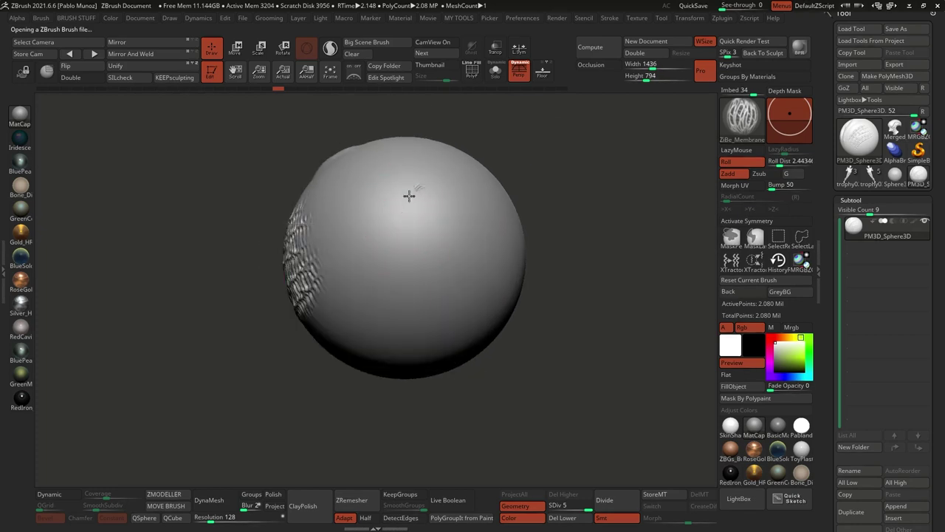
{"action": "mouse_move", "coordinate": [412, 194]}
{"action": "left_mouse_down"}
{"action": "mouse_move", "coordinate": [437, 185]}
{"action": "mouse_move", "coordinate": [427, 216]}
{"action": "left_mouse_up"}
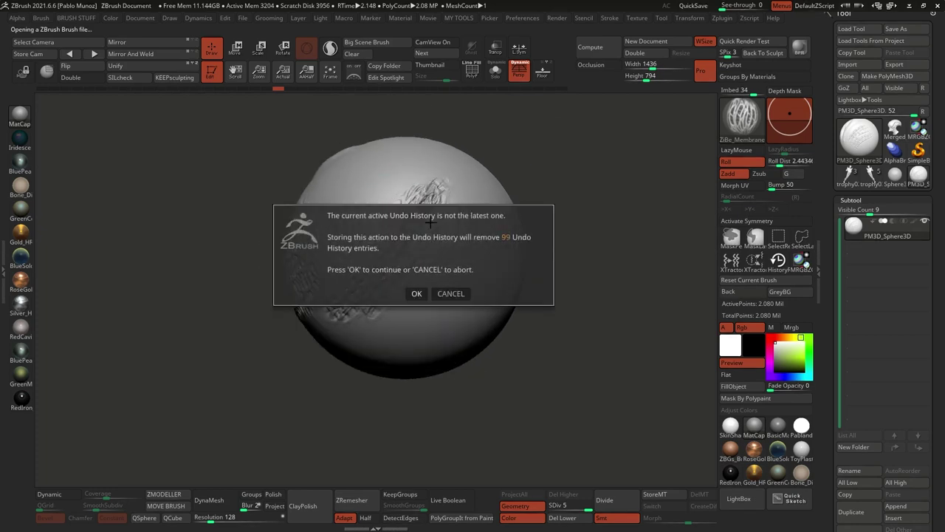
{"action": "left_click", "coordinate": [451, 293]}
{"action": "mouse_move", "coordinate": [422, 180]}
{"action": "left_mouse_down"}
{"action": "mouse_move", "coordinate": [317, 310]}
{"action": "mouse_move", "coordinate": [436, 185]}
{"action": "mouse_move", "coordinate": [306, 305]}
{"action": "mouse_move", "coordinate": [303, 293]}
{"action": "mouse_move", "coordinate": [452, 216]}
{"action": "mouse_move", "coordinate": [349, 332]}
{"action": "left_mouse_up"}
{"action": "left_click_drag", "start_coordinate": [463, 207], "coordinate": [362, 347]}
{"action": "mouse_move", "coordinate": [324, 361]}
{"action": "left_mouse_down"}
{"action": "mouse_move", "coordinate": [341, 358]}
{"action": "mouse_move", "coordinate": [451, 181]}
{"action": "mouse_move", "coordinate": [327, 179]}
{"action": "mouse_move", "coordinate": [321, 348]}
{"action": "left_mouse_up"}
{"action": "left_click_drag", "start_coordinate": [386, 273], "coordinate": [455, 286]}
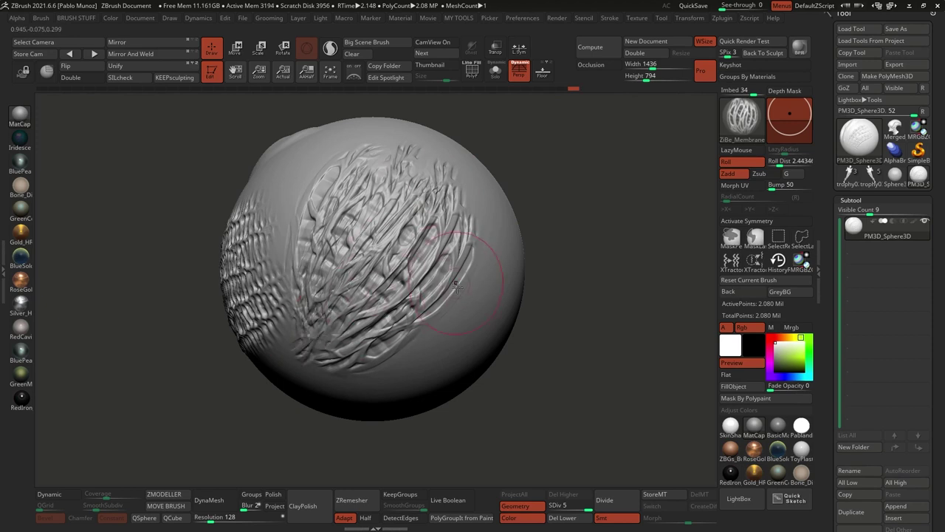
- Soften the strands across the middle and lower end of the stringy membrane patch with SmoothPeaks
{"action": "key", "text": "shift"}
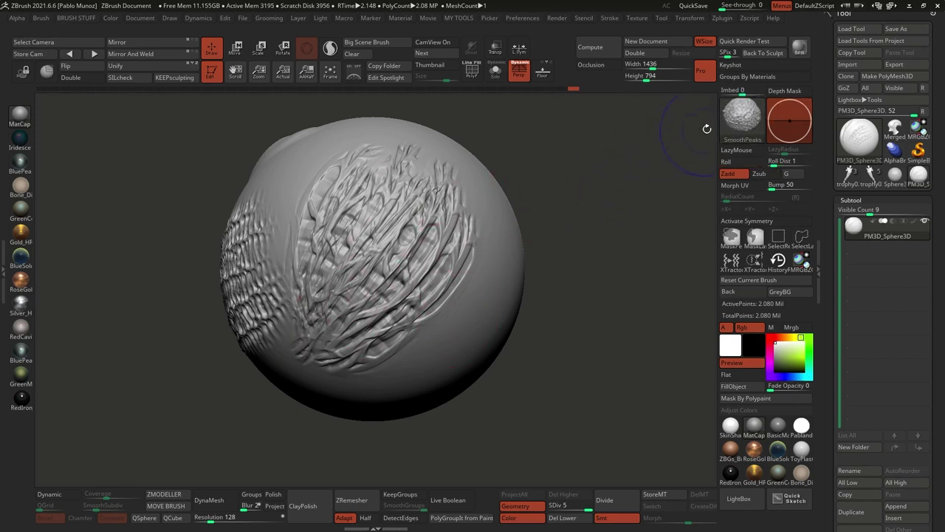
{"action": "mouse_move", "coordinate": [404, 253]}
{"action": "left_mouse_down", "text": "shift"}
{"action": "mouse_move", "coordinate": [447, 171]}
{"action": "mouse_move", "coordinate": [367, 243]}
{"action": "left_mouse_up", "text": "shift"}
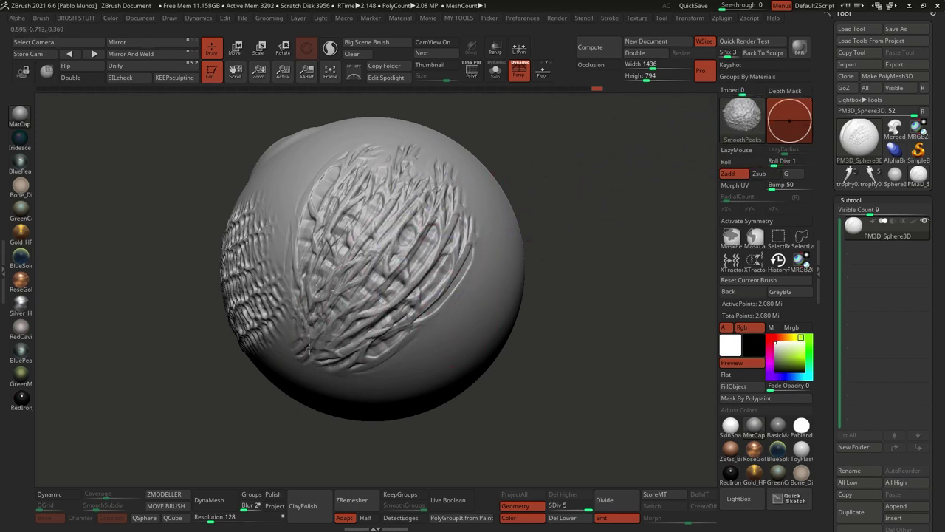
{"action": "left_click_drag", "start_coordinate": [310, 348], "coordinate": [341, 222], "text": "shift"}
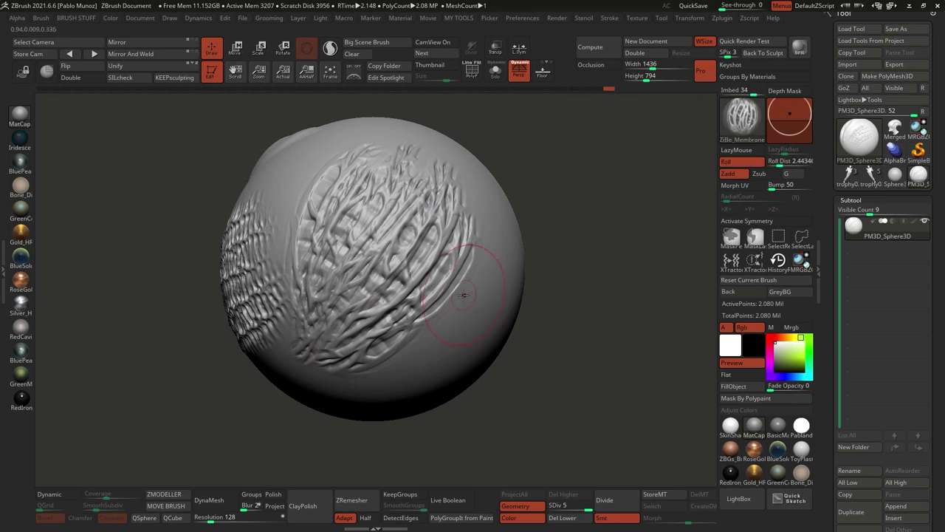
- Smooth the upper ends of the membrane strands and check the whole patch from farther away
{"action": "right_click_drag", "start_coordinate": [411, 260], "coordinate": [440, 271], "text": "alt"}
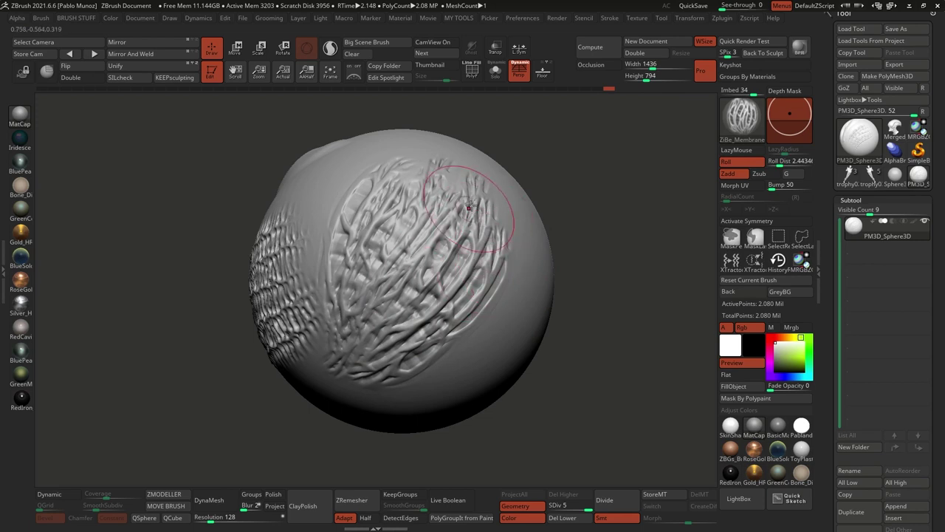
{"action": "key", "text": "shift"}
{"action": "mouse_move", "coordinate": [474, 201]}
{"action": "left_mouse_down", "text": "shift"}
{"action": "mouse_move", "coordinate": [435, 163]}
{"action": "mouse_move", "coordinate": [340, 174]}
{"action": "mouse_move", "coordinate": [399, 170]}
{"action": "mouse_move", "coordinate": [466, 230]}
{"action": "left_mouse_up", "text": "shift"}
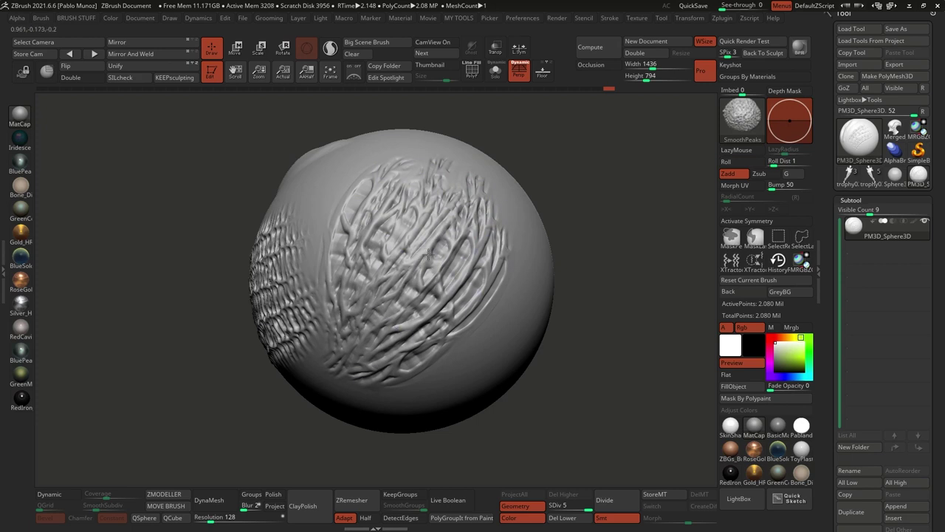
{"action": "left_click_drag", "start_coordinate": [476, 175], "coordinate": [465, 198], "text": "shift"}
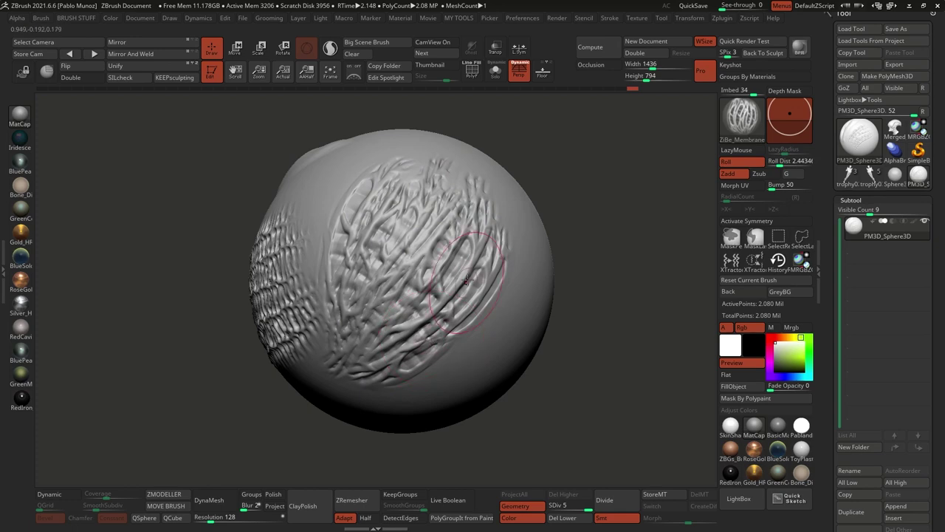
{"action": "key", "text": "shift"}
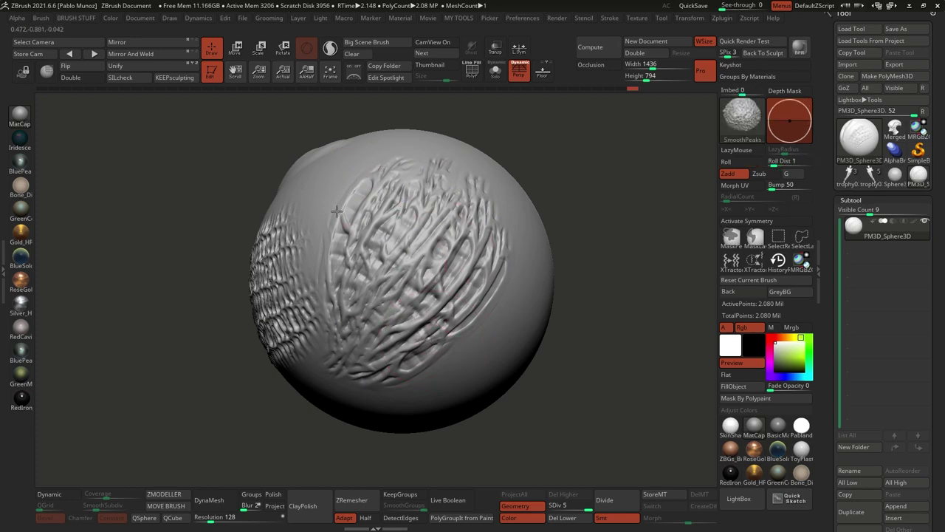
{"action": "mouse_move", "coordinate": [584, 237]}
{"action": "left_mouse_down"}
{"action": "mouse_move", "coordinate": [567, 293]}
{"action": "mouse_move", "coordinate": [602, 321]}
{"action": "mouse_move", "coordinate": [584, 310]}
{"action": "left_mouse_up"}
{"action": "right_click_drag", "start_coordinate": [499, 323], "coordinate": [470, 305], "text": "ctrl"}
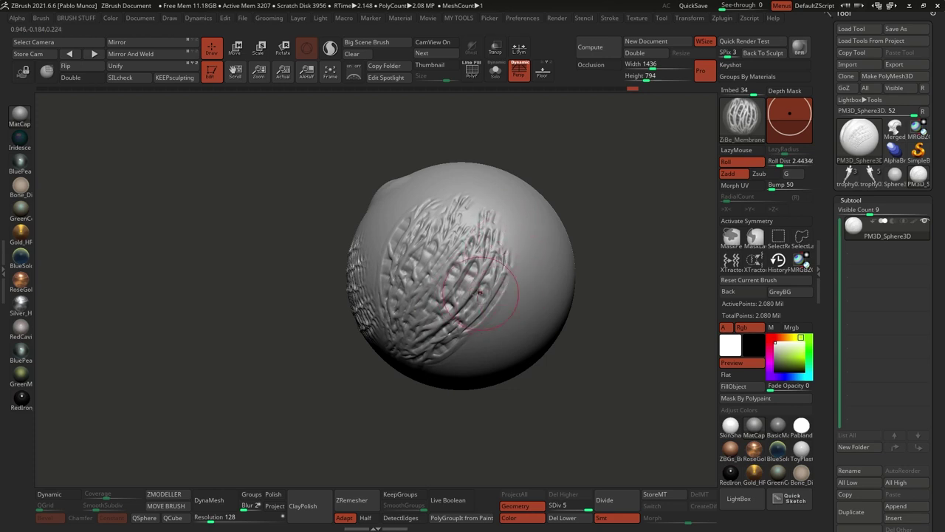
{"action": "right_click_drag", "start_coordinate": [481, 258], "coordinate": [471, 272]}
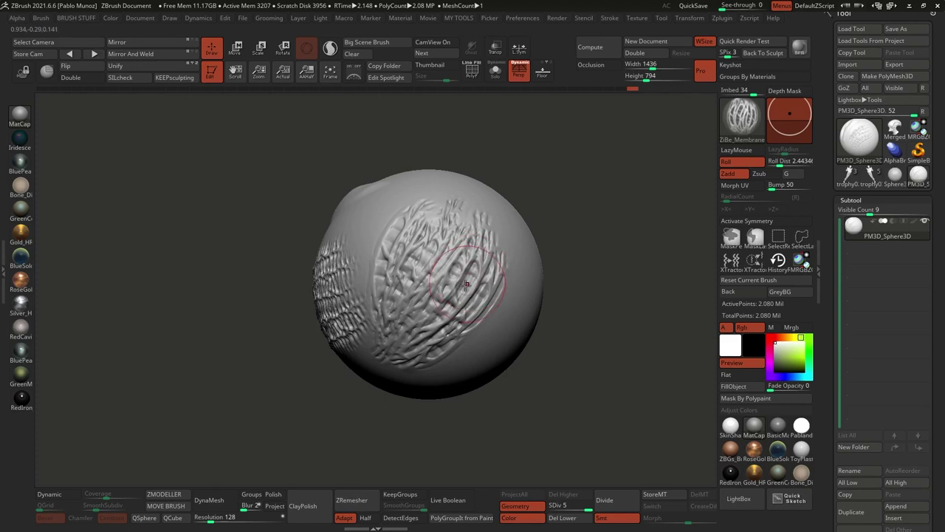
- Load the ZiBe_Membrane_limit_Wall brush from the library and lay thin strands in the recesses along the patch's edge facing the ribbed texture
{"action": "left_click", "coordinate": [742, 114]}
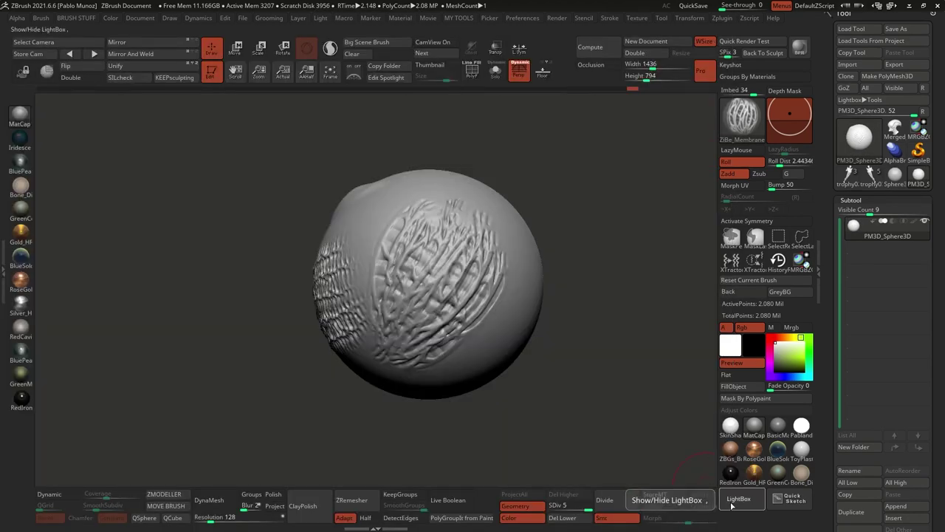
{"action": "left_click", "coordinate": [739, 498]}
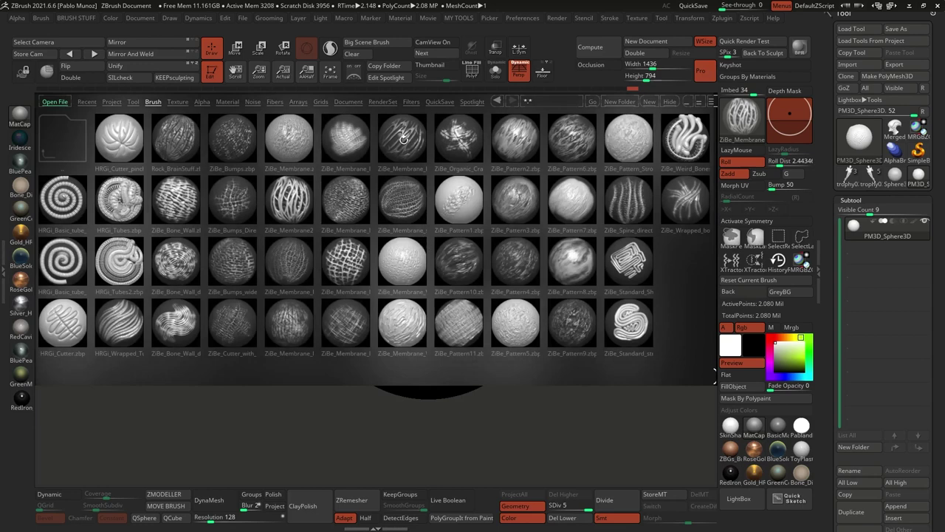
{"action": "double_click", "coordinate": [404, 138]}
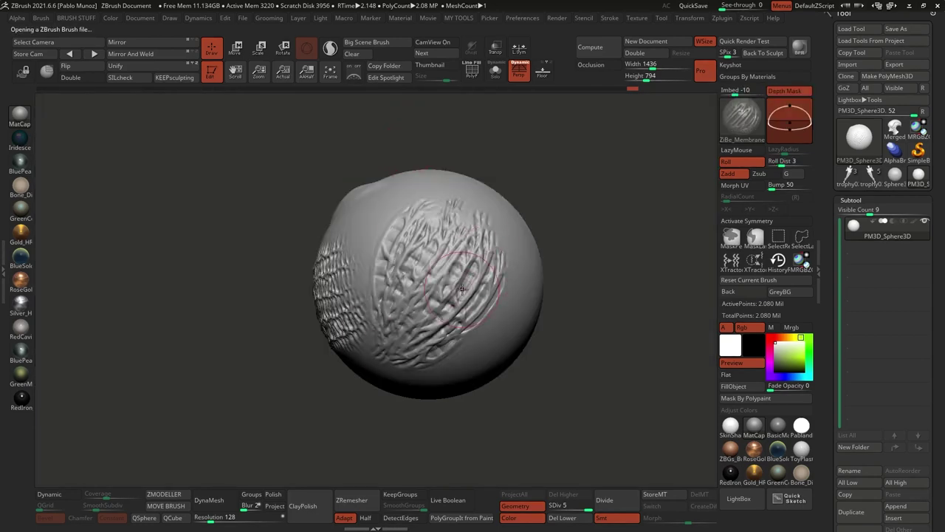
{"action": "right_click_drag", "start_coordinate": [515, 255], "coordinate": [540, 268]}
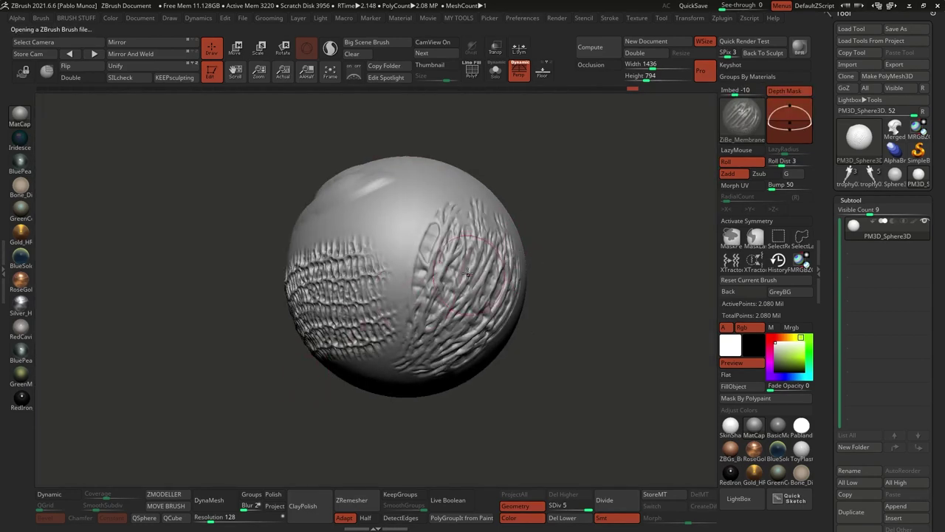
{"action": "right_click_drag", "start_coordinate": [416, 266], "coordinate": [431, 305], "text": "ctrl"}
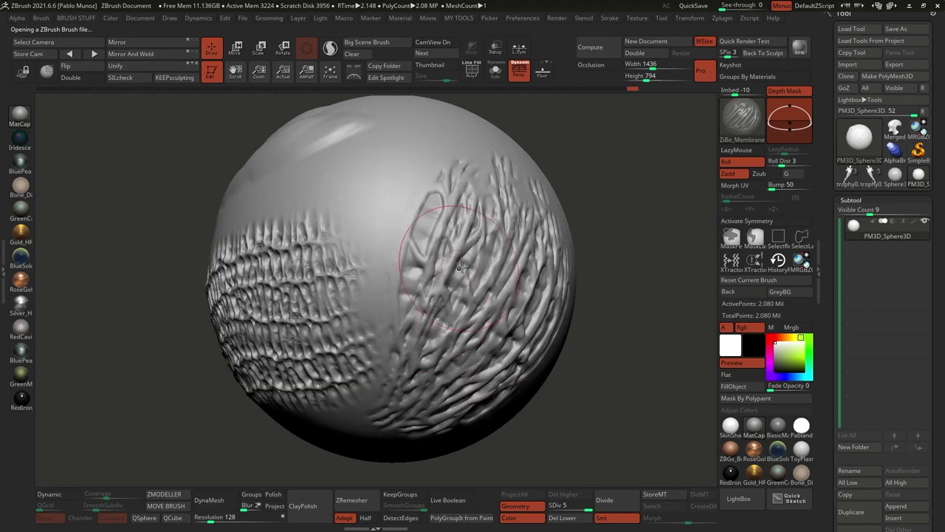
{"action": "mouse_move", "coordinate": [462, 269]}
{"action": "right_mouse_down", "text": "alt"}
{"action": "mouse_move", "coordinate": [442, 245]}
{"action": "mouse_move", "coordinate": [417, 240]}
{"action": "right_mouse_up", "text": "alt"}
{"action": "mouse_move", "coordinate": [419, 171]}
{"action": "left_mouse_down"}
{"action": "mouse_move", "coordinate": [406, 180]}
{"action": "mouse_move", "coordinate": [387, 244]}
{"action": "left_mouse_up"}
- Lay thin limit-wall strands in the recesses across the middle and the side of the membrane patch facing away from the ribbed texture
{"action": "right_click_drag", "start_coordinate": [459, 215], "coordinate": [465, 230], "text": "ctrl"}
{"action": "right_click_drag", "start_coordinate": [465, 230], "coordinate": [498, 229], "text": "alt"}
{"action": "right_click_drag", "start_coordinate": [498, 229], "coordinate": [488, 222]}
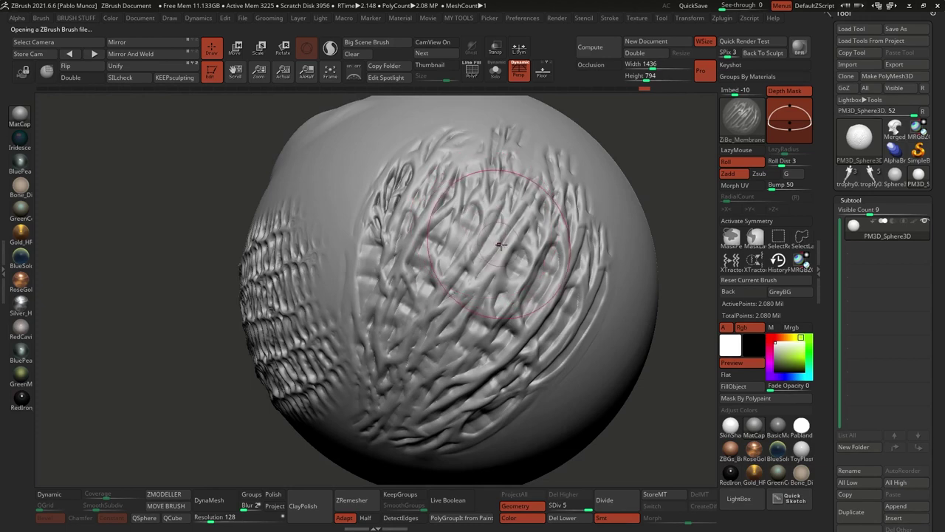
{"action": "right_click_drag", "start_coordinate": [531, 245], "coordinate": [528, 245]}
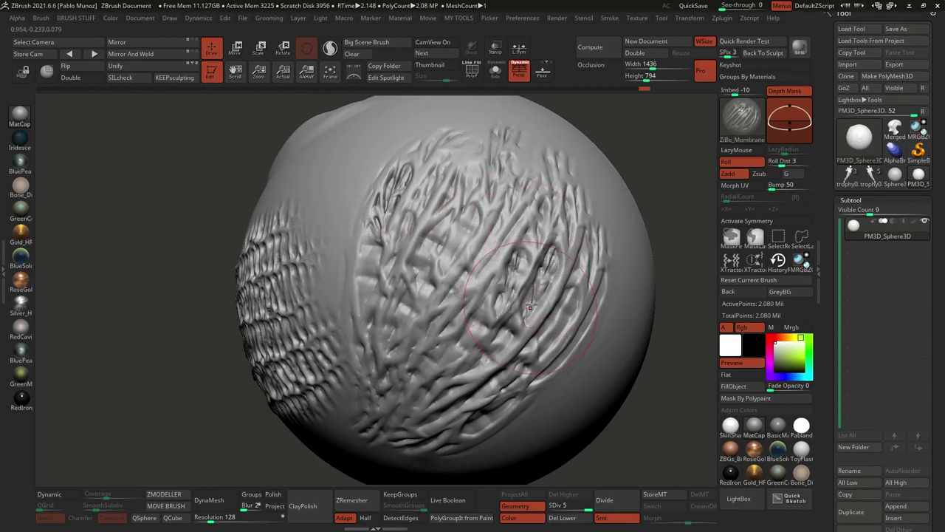
{"action": "left_click_drag", "start_coordinate": [530, 307], "coordinate": [520, 326]}
{"action": "right_click_drag", "start_coordinate": [526, 319], "coordinate": [459, 292]}
{"action": "right_click_drag", "start_coordinate": [460, 293], "coordinate": [514, 278], "text": "alt"}
{"action": "left_click_drag", "start_coordinate": [544, 255], "coordinate": [519, 304]}
{"action": "left_click_drag", "start_coordinate": [503, 228], "coordinate": [472, 284]}
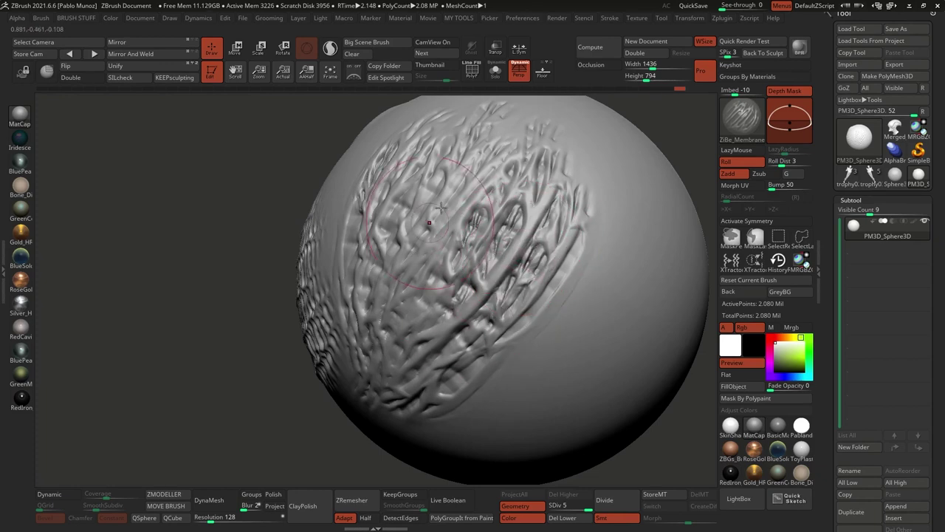
- Fill the recesses nearer the ribbed texture with thin strands and soften the surrounding strands with SmoothPeaks
{"action": "right_click_drag", "start_coordinate": [440, 209], "coordinate": [403, 225]}
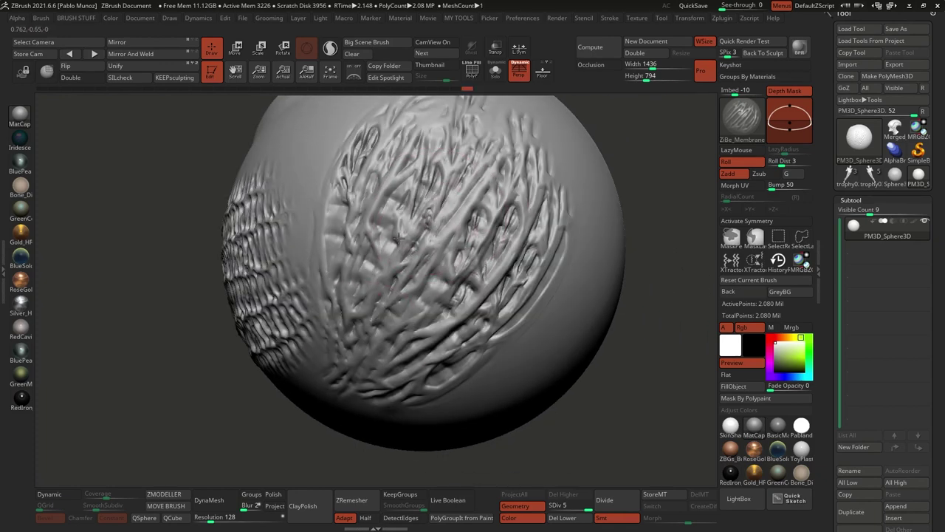
{"action": "mouse_move", "coordinate": [395, 186]}
{"action": "left_mouse_down"}
{"action": "mouse_move", "coordinate": [395, 213]}
{"action": "mouse_move", "coordinate": [375, 252]}
{"action": "left_mouse_up"}
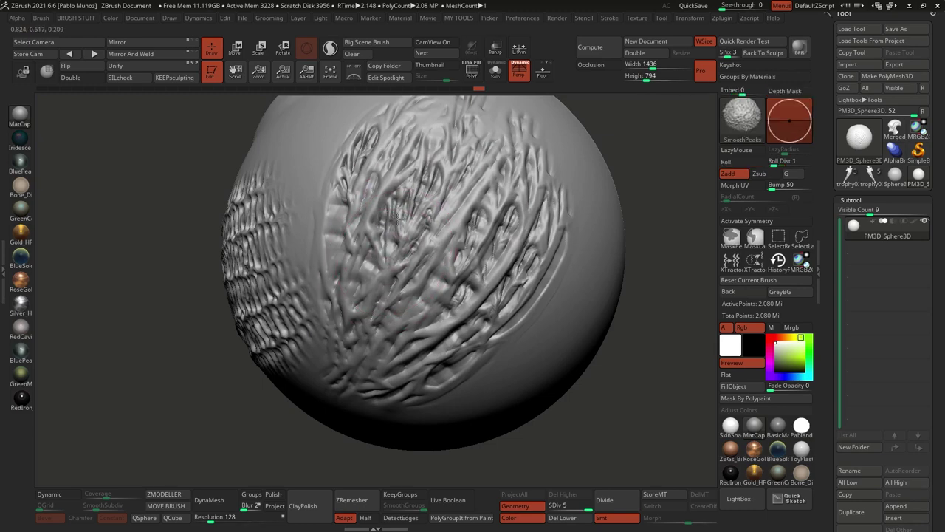
{"action": "left_click_drag", "start_coordinate": [352, 166], "coordinate": [363, 142], "text": "shift"}
{"action": "left_click_drag", "start_coordinate": [471, 268], "coordinate": [467, 278], "text": "shift"}
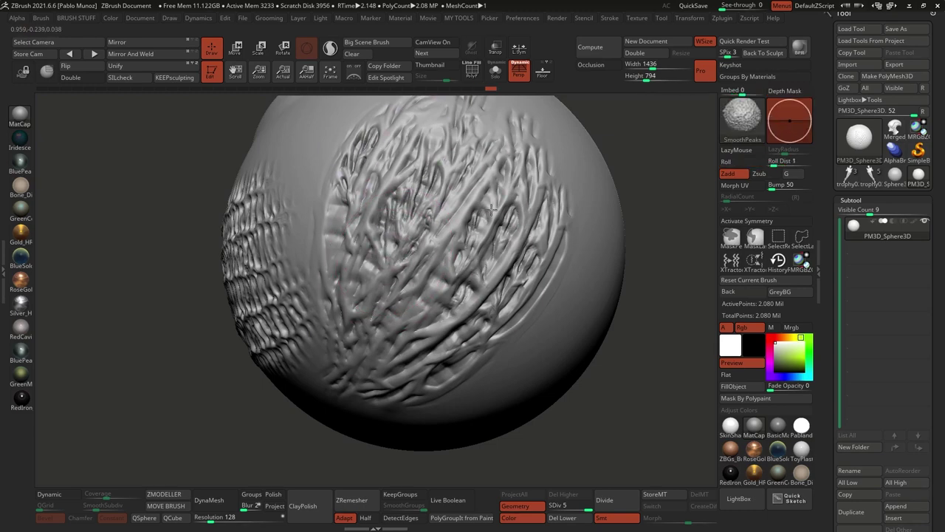
{"action": "right_click_drag", "start_coordinate": [482, 286], "coordinate": [499, 272]}
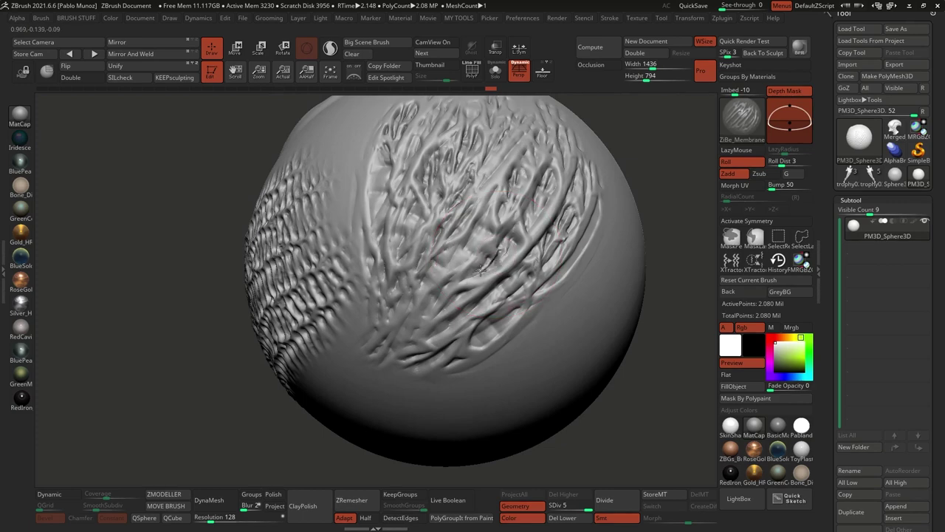
{"action": "left_click_drag", "start_coordinate": [438, 285], "coordinate": [454, 283], "text": "shift"}
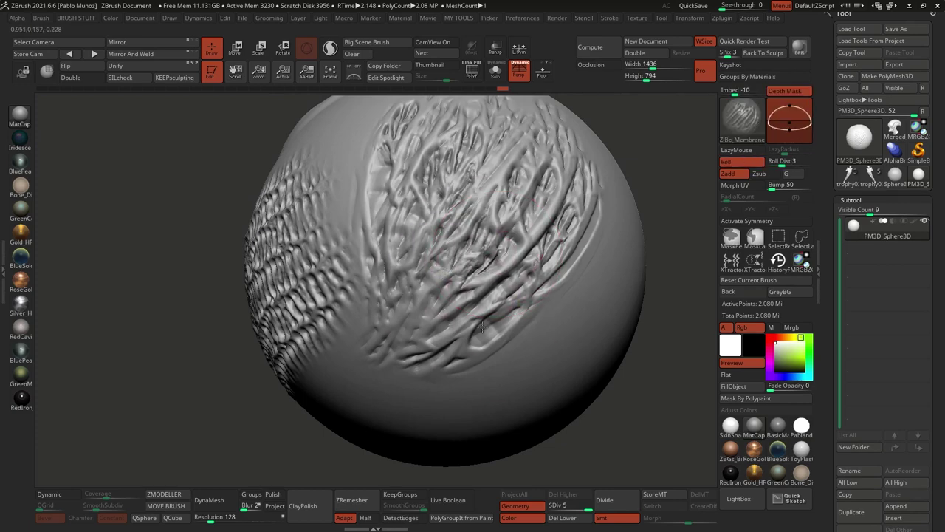
- Add fine membrane strands at the patch's lower end and along its outer edge, smoothing the lower-end strokes
{"action": "left_click_drag", "start_coordinate": [482, 341], "coordinate": [520, 305]}
{"action": "left_click_drag", "start_coordinate": [495, 342], "coordinate": [512, 319], "text": "shift"}
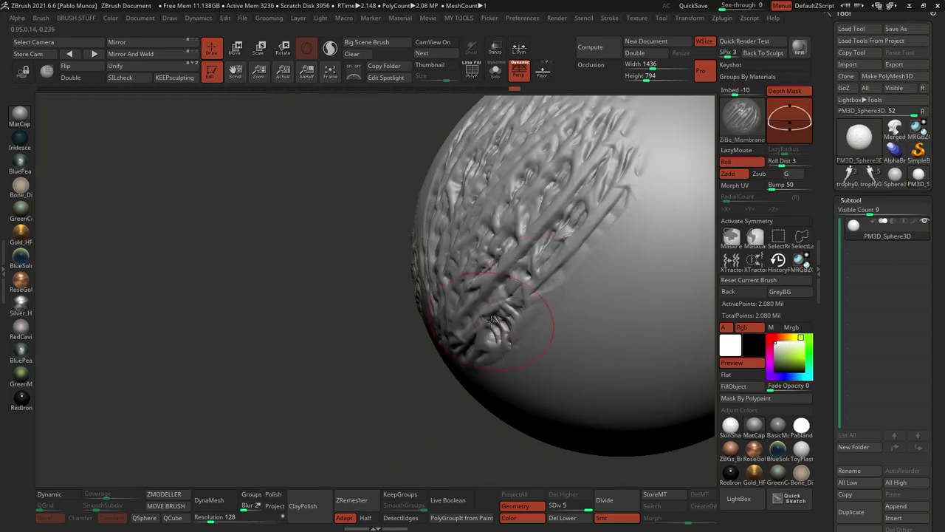
{"action": "mouse_move", "coordinate": [559, 278]}
{"action": "left_mouse_down"}
{"action": "mouse_move", "coordinate": [619, 207]}
{"action": "mouse_move", "coordinate": [595, 224]}
{"action": "left_mouse_up"}
{"action": "right_click_drag", "start_coordinate": [589, 223], "coordinate": [562, 210]}
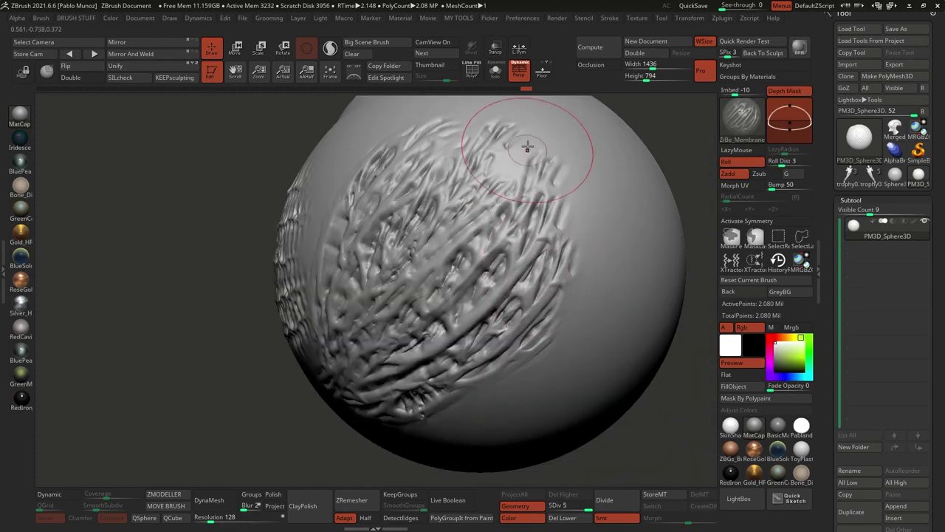
{"action": "key", "text": "shift"}
{"action": "right_click_drag", "start_coordinate": [500, 164], "coordinate": [455, 200]}
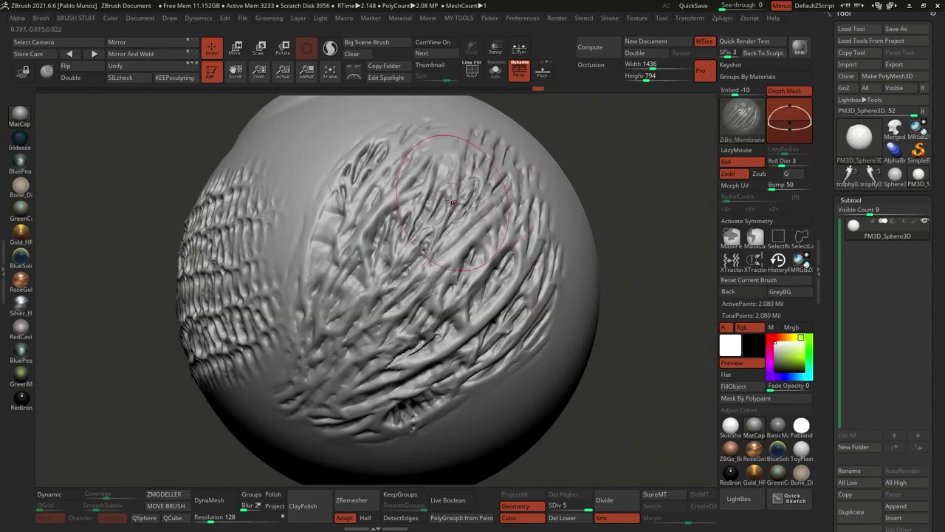
- Smooth the membrane strands along the patch's edge beside the ribbed texture
{"action": "left_click_drag", "start_coordinate": [351, 277], "coordinate": [363, 260], "text": "shift"}
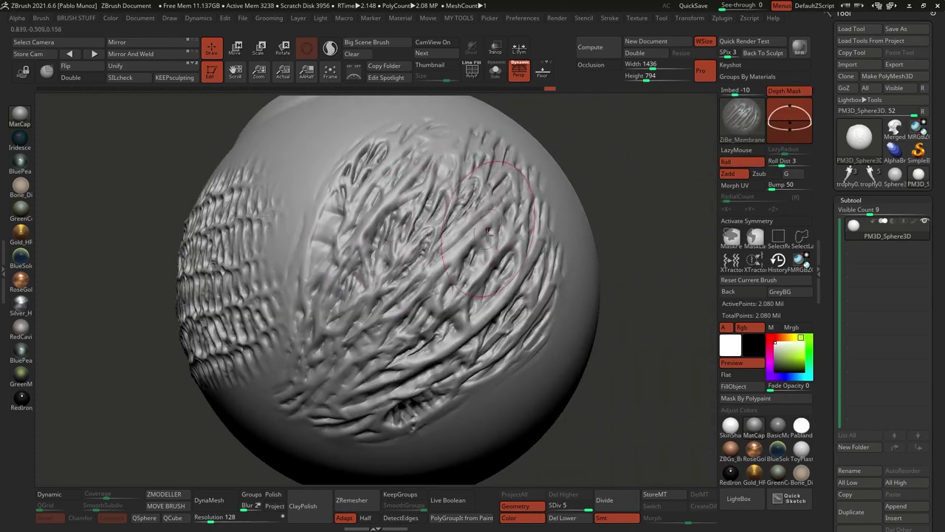
{"action": "mouse_move", "coordinate": [469, 224]}
{"action": "right_mouse_down", "text": "ctrl"}
{"action": "mouse_move", "coordinate": [468, 207]}
{"action": "mouse_move", "coordinate": [530, 282]}
{"action": "right_mouse_up", "text": "ctrl"}
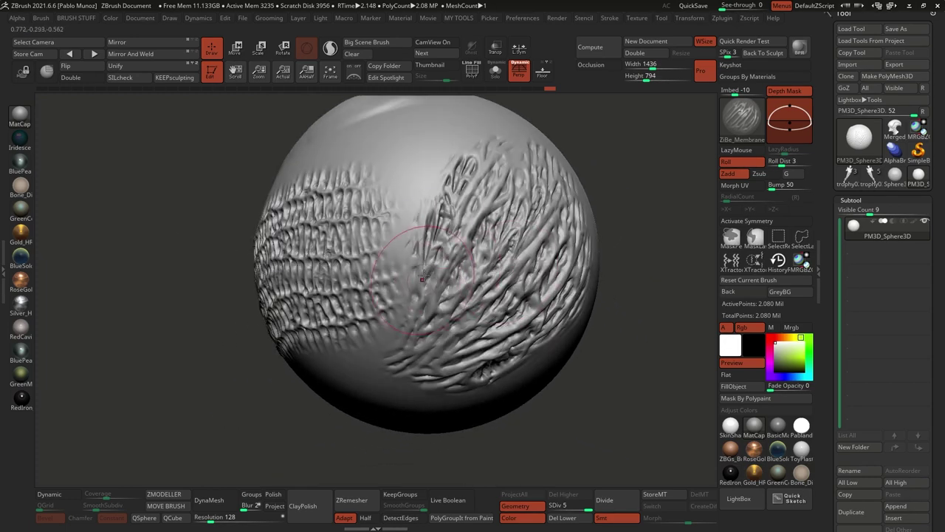
{"action": "mouse_move", "coordinate": [425, 262]}
{"action": "left_mouse_down", "text": "shift"}
{"action": "mouse_move", "coordinate": [432, 206]}
{"action": "mouse_move", "coordinate": [443, 237]}
{"action": "left_mouse_up", "text": "shift"}
- Sculpt the plain folds above the ribbed patch with another brush, stroking along both halves and smoothing the upper one
{"action": "right_click_drag", "start_coordinate": [460, 292], "coordinate": [459, 262], "text": "ctrl"}
{"action": "mouse_move", "coordinate": [459, 262]}
{"action": "right_mouse_down"}
{"action": "mouse_move", "coordinate": [522, 277]}
{"action": "mouse_move", "coordinate": [474, 317]}
{"action": "mouse_move", "coordinate": [498, 269]}
{"action": "mouse_move", "coordinate": [480, 255]}
{"action": "right_mouse_up"}
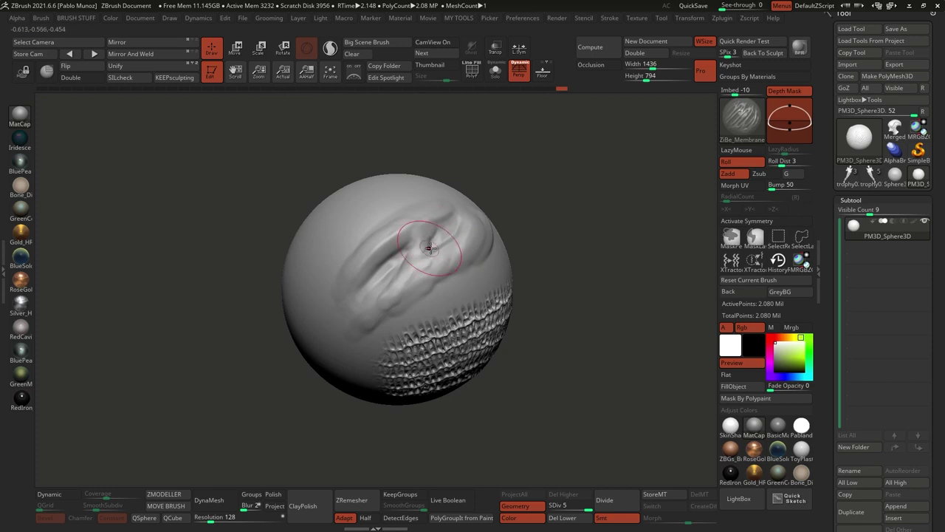
{"action": "key", "text": "b"}
{"action": "left_click", "coordinate": [548, 335]}
{"action": "left_click_drag", "start_coordinate": [419, 254], "coordinate": [461, 211]}
{"action": "mouse_move", "coordinate": [462, 213]}
{"action": "right_mouse_down"}
{"action": "mouse_move", "coordinate": [441, 233]}
{"action": "mouse_move", "coordinate": [447, 257]}
{"action": "right_mouse_up"}
{"action": "left_click_drag", "start_coordinate": [442, 233], "coordinate": [468, 205], "text": "shift"}
{"action": "left_click_drag", "start_coordinate": [385, 255], "coordinate": [325, 322]}
- Switch to the Standard brush and shape the folds into two deep elongated cavities with raised lips, smoothing the ridge below
{"action": "key", "text": "b"}
{"action": "left_click", "coordinate": [422, 311]}
{"action": "left_click_drag", "start_coordinate": [348, 277], "coordinate": [337, 307]}
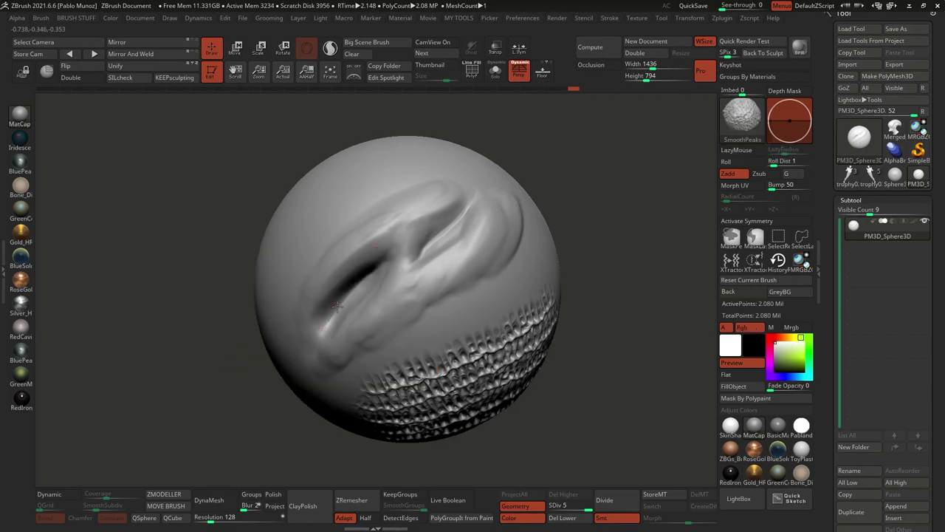
{"action": "left_click_drag", "start_coordinate": [484, 220], "coordinate": [342, 356]}
{"action": "mouse_move", "coordinate": [373, 291]}
{"action": "left_mouse_down"}
{"action": "mouse_move", "coordinate": [328, 322]}
{"action": "mouse_move", "coordinate": [420, 235]}
{"action": "mouse_move", "coordinate": [405, 261]}
{"action": "left_mouse_up"}
{"action": "mouse_move", "coordinate": [429, 279]}
{"action": "left_mouse_down", "text": "shift"}
{"action": "mouse_move", "coordinate": [384, 302]}
{"action": "mouse_move", "coordinate": [391, 306]}
{"action": "left_mouse_up", "text": "shift"}
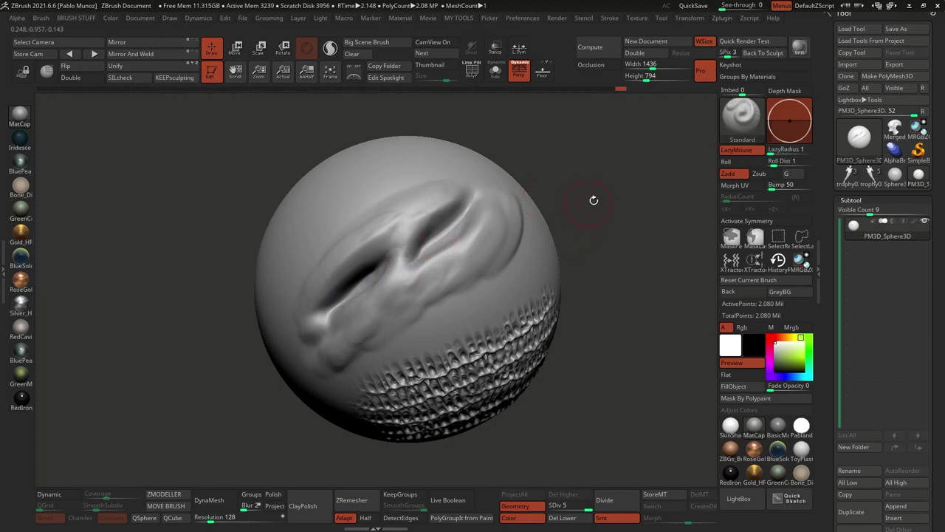
- Reselect the ZiBe_Membrane limit-wall brush, lay strands along the upper cavity's lower lip, and soften their far end
{"action": "left_click", "coordinate": [740, 119]}
{"action": "left_click", "coordinate": [235, 131]}
{"action": "key", "text": "space"}
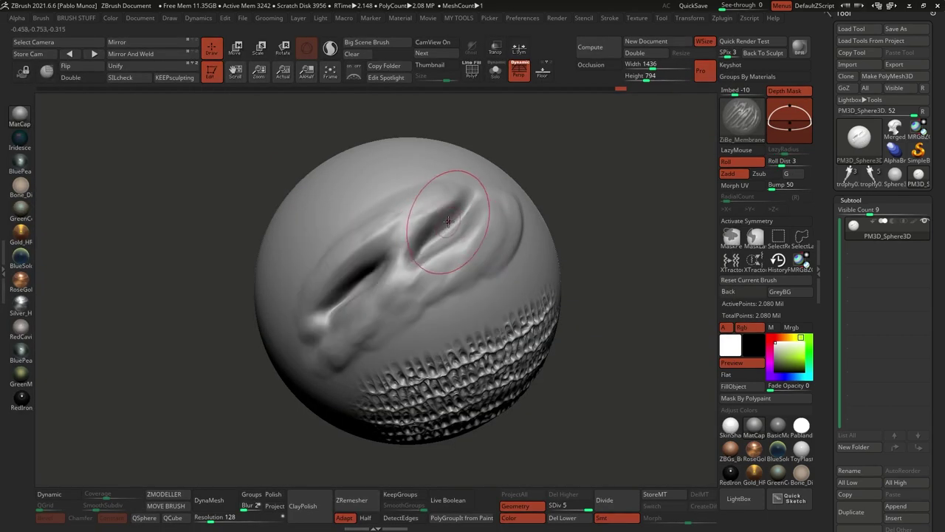
{"action": "left_click_drag", "start_coordinate": [476, 198], "coordinate": [406, 263]}
{"action": "key", "text": "ctrl+z"}
{"action": "left_click_drag", "start_coordinate": [485, 194], "coordinate": [455, 221]}
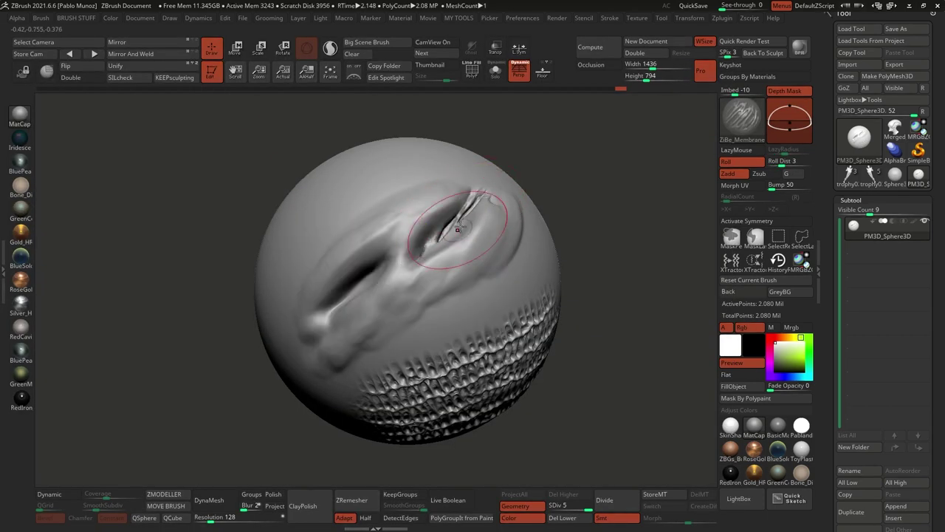
{"action": "key", "text": "shift"}
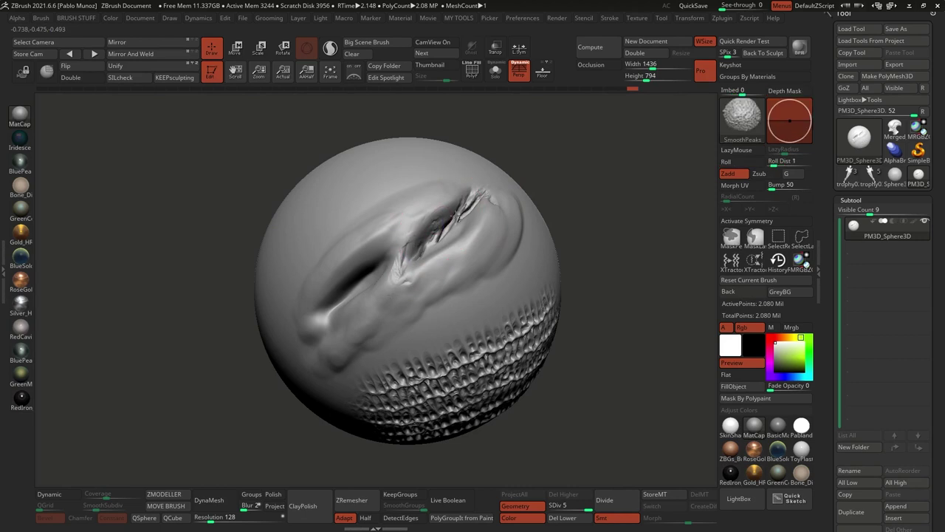
{"action": "left_click_drag", "start_coordinate": [467, 199], "coordinate": [482, 196], "text": "shift"}
{"action": "mouse_move", "coordinate": [490, 205]}
{"action": "right_mouse_down"}
{"action": "mouse_move", "coordinate": [450, 225]}
{"action": "mouse_move", "coordinate": [435, 263]}
{"action": "mouse_move", "coordinate": [455, 260]}
{"action": "mouse_move", "coordinate": [479, 234]}
{"action": "right_mouse_up"}
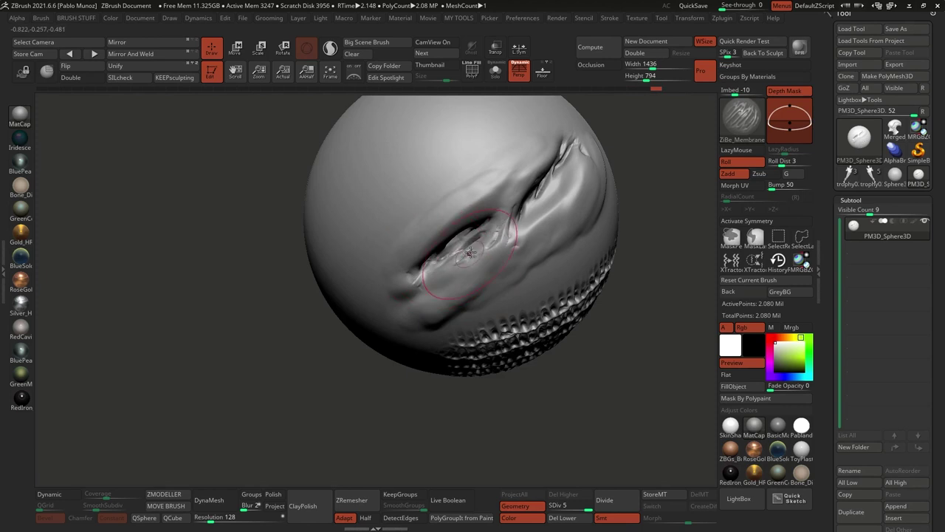
- Lay short membrane strands along the upper rim of the lower cavity and blend them with SmoothPeaks
{"action": "key", "text": "shift"}
{"action": "right_click_drag", "start_coordinate": [457, 255], "coordinate": [486, 204]}
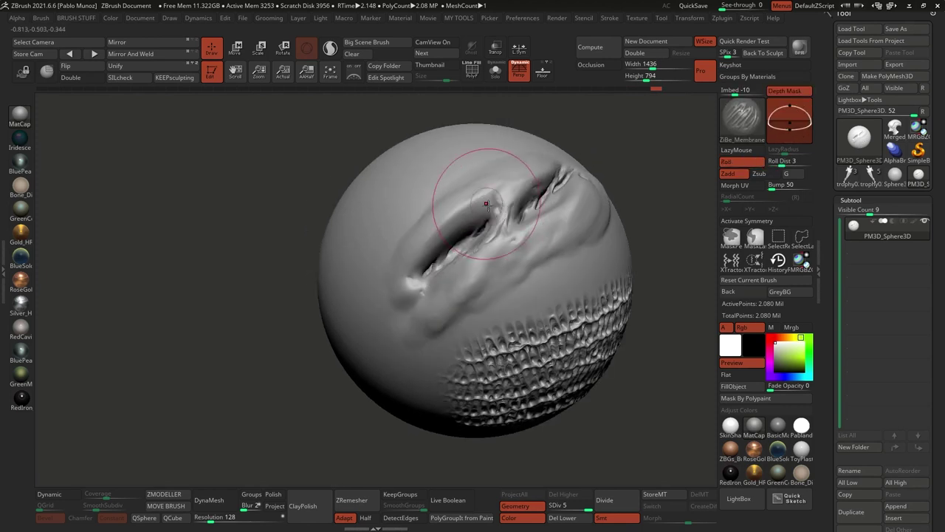
{"action": "left_click_drag", "start_coordinate": [499, 207], "coordinate": [487, 208]}
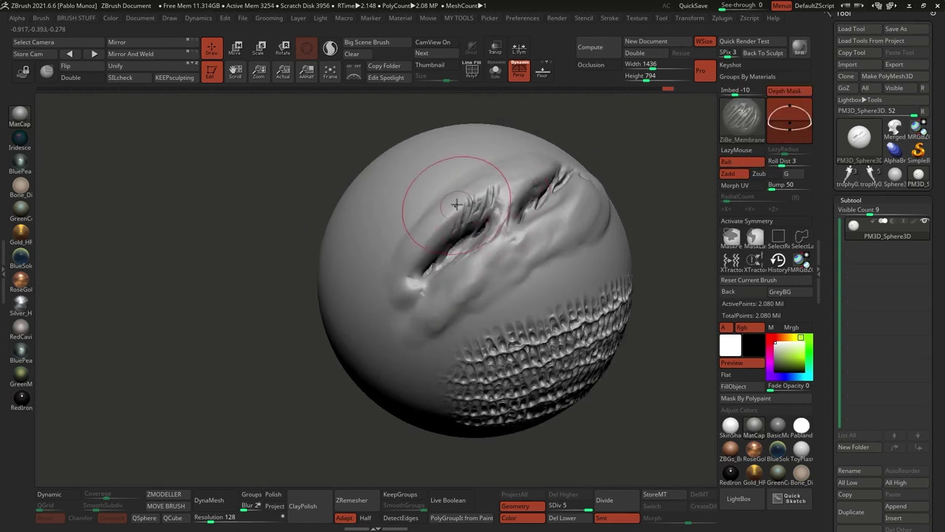
{"action": "key", "text": "shift"}
{"action": "left_click_drag", "start_coordinate": [466, 210], "coordinate": [426, 238], "text": "shift"}
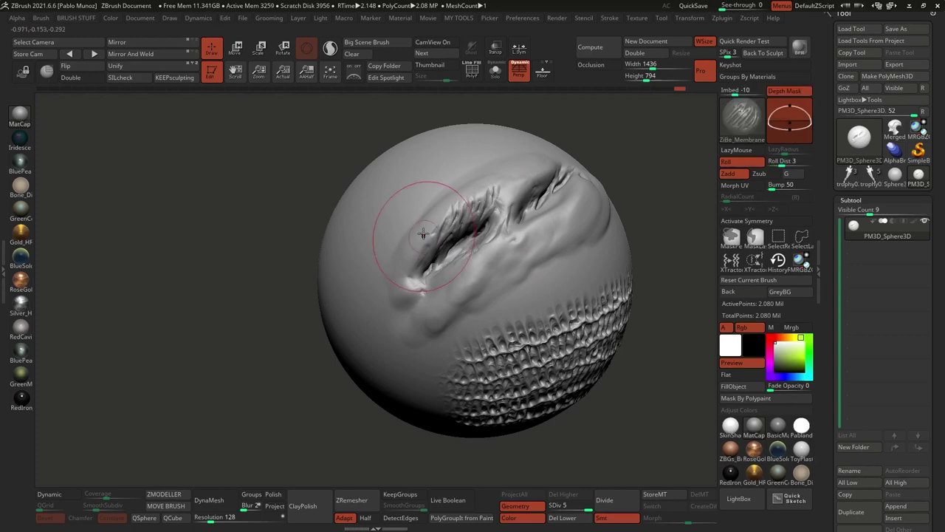
{"action": "key", "text": "shift"}
- Add strands around the bridge between the cavities and inside the upper cavity, smoothing along its walls
{"action": "mouse_move", "coordinate": [509, 211]}
{"action": "right_mouse_down"}
{"action": "mouse_move", "coordinate": [520, 238]}
{"action": "mouse_move", "coordinate": [470, 266]}
{"action": "mouse_move", "coordinate": [477, 263]}
{"action": "right_mouse_up"}
{"action": "left_click_drag", "start_coordinate": [508, 217], "coordinate": [459, 257]}
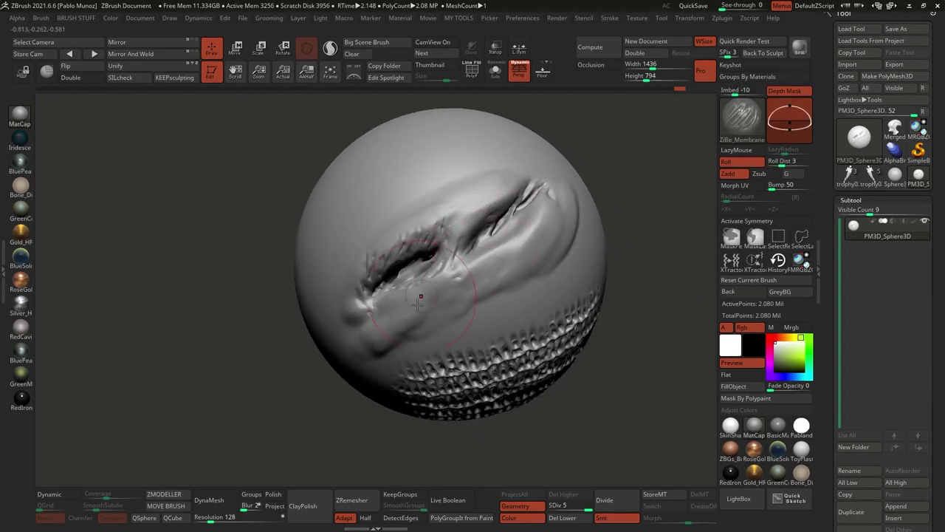
{"action": "mouse_move", "coordinate": [537, 225]}
{"action": "left_mouse_down"}
{"action": "mouse_move", "coordinate": [504, 254]}
{"action": "mouse_move", "coordinate": [491, 207]}
{"action": "left_mouse_up"}
{"action": "right_click_drag", "start_coordinate": [484, 223], "coordinate": [443, 268]}
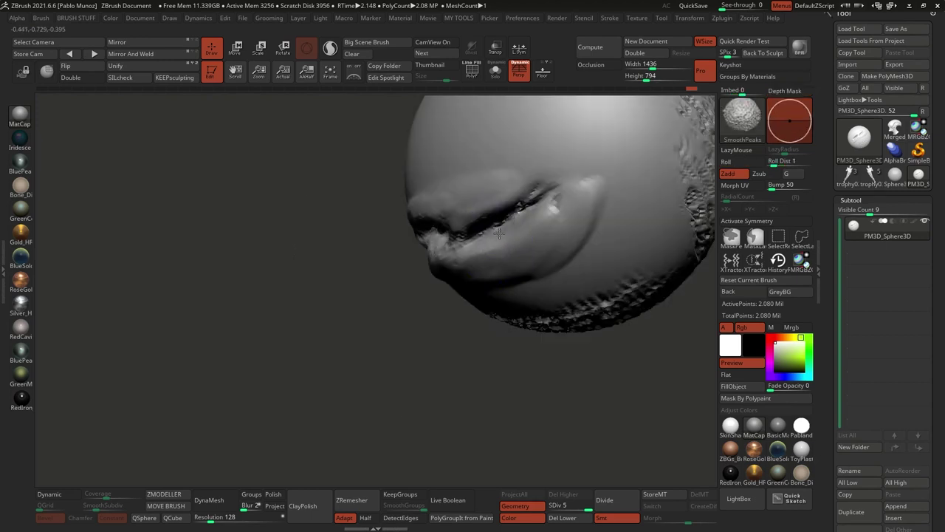
{"action": "left_click_drag", "start_coordinate": [457, 240], "coordinate": [507, 194], "text": "shift"}
{"action": "right_click_drag", "start_coordinate": [506, 193], "coordinate": [463, 281], "text": "alt"}
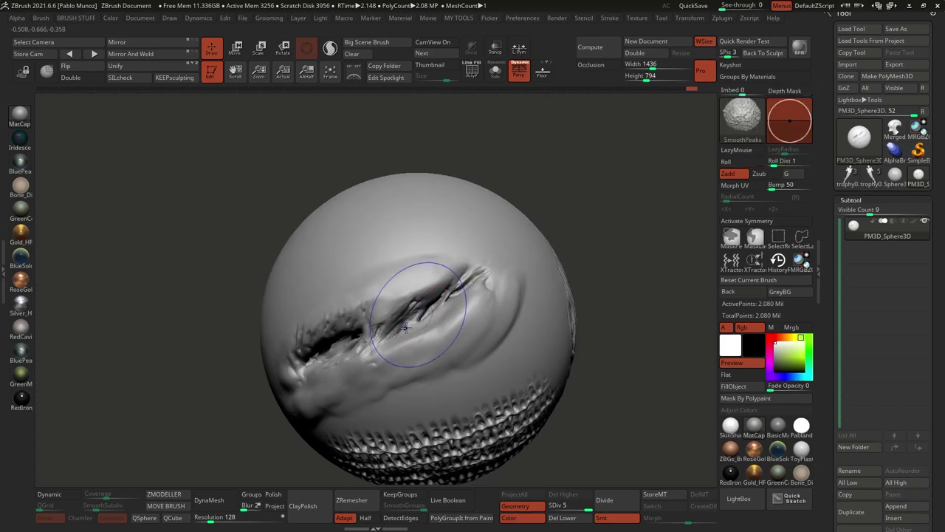
{"action": "left_click_drag", "start_coordinate": [428, 307], "coordinate": [401, 309], "text": "shift"}
- Lay membrane strands over the upper cavity's upper rim and smooth its lower lip
{"action": "right_click_drag", "start_coordinate": [366, 343], "coordinate": [386, 309], "text": "alt"}
{"action": "mouse_move", "coordinate": [443, 268]}
{"action": "left_mouse_down"}
{"action": "mouse_move", "coordinate": [466, 226]}
{"action": "mouse_move", "coordinate": [463, 238]}
{"action": "mouse_move", "coordinate": [456, 232]}
{"action": "left_mouse_up"}
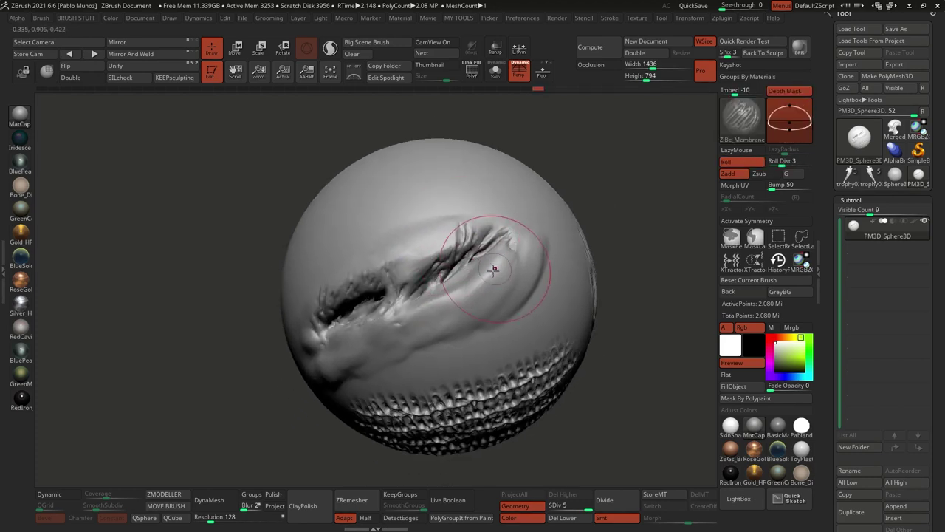
{"action": "right_click_drag", "start_coordinate": [492, 258], "coordinate": [453, 272]}
{"action": "left_click_drag", "start_coordinate": [462, 281], "coordinate": [480, 286], "text": "shift"}
{"action": "mouse_move", "coordinate": [433, 299]}
{"action": "right_mouse_down"}
{"action": "mouse_move", "coordinate": [443, 280]}
{"action": "mouse_move", "coordinate": [483, 309]}
{"action": "right_mouse_up"}
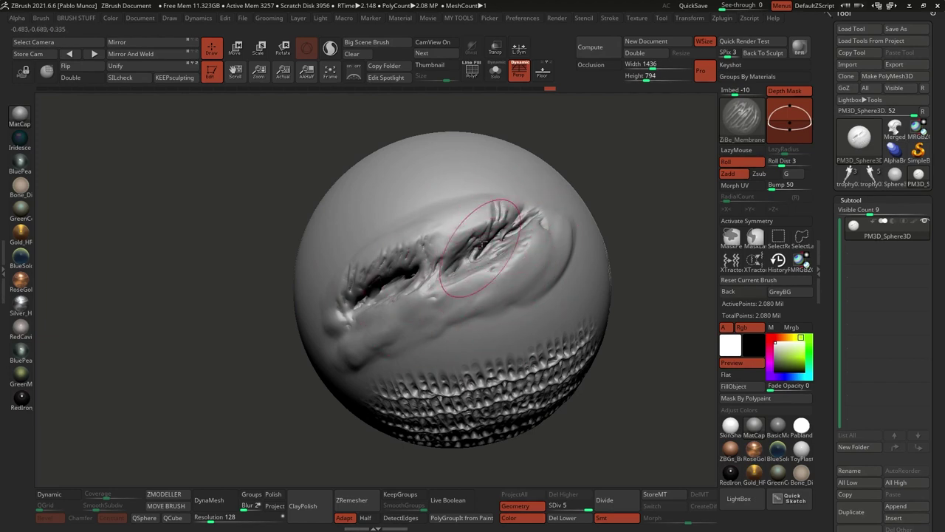
{"action": "key", "text": "shift"}
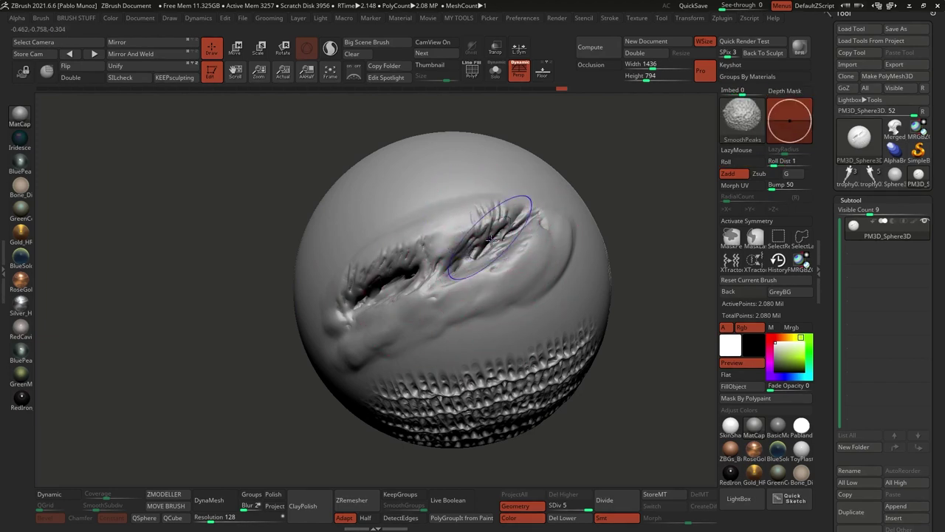
- Stroke short strands across the bridge and the ridge just below it, smoothing them into the surface
{"action": "left_click_drag", "start_coordinate": [491, 240], "coordinate": [449, 271]}
{"action": "left_click_drag", "start_coordinate": [422, 323], "coordinate": [443, 288], "text": "shift"}
{"action": "mouse_move", "coordinate": [503, 262]}
{"action": "left_mouse_down"}
{"action": "mouse_move", "coordinate": [470, 262]}
{"action": "mouse_move", "coordinate": [464, 301]}
{"action": "left_mouse_up"}
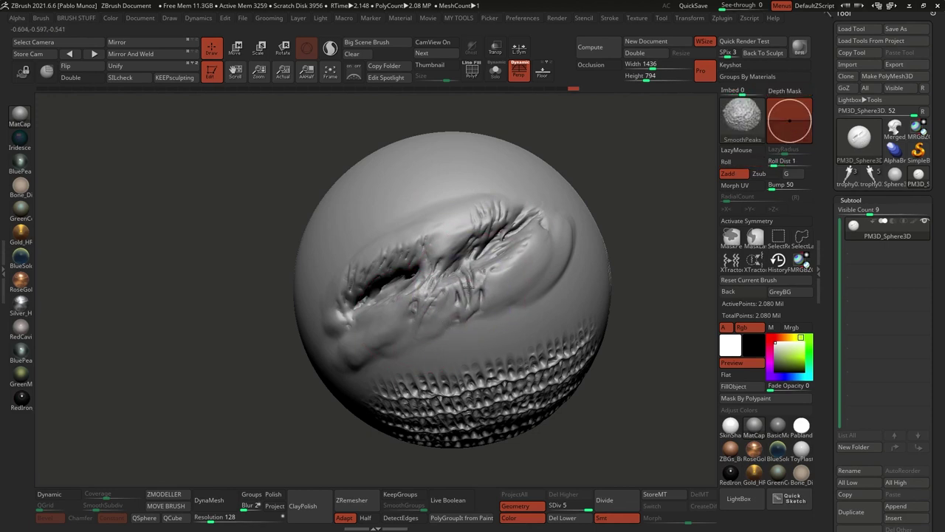
{"action": "left_click_drag", "start_coordinate": [533, 224], "coordinate": [515, 247], "text": "shift"}
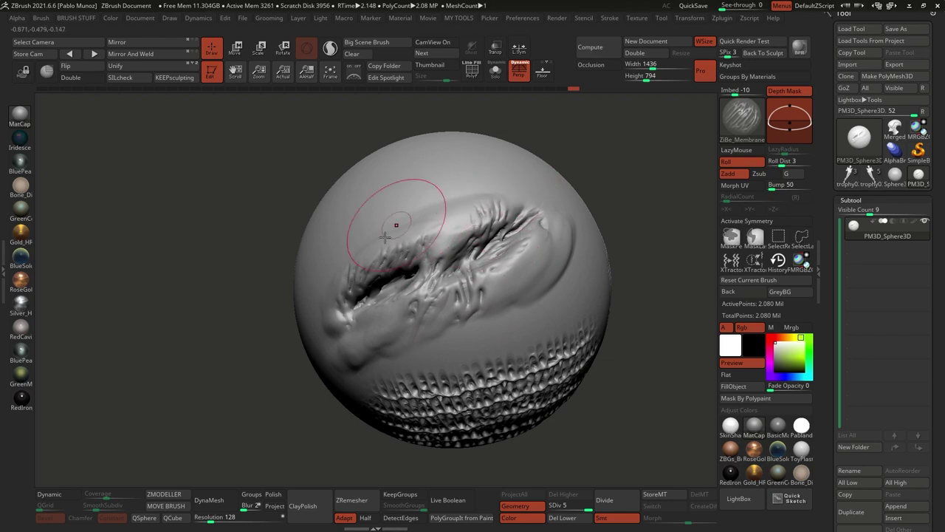
- Add fine strands at the lower cavity's lower lip and along the ridge beneath both cavities
{"action": "mouse_move", "coordinate": [361, 311]}
{"action": "left_mouse_down"}
{"action": "mouse_move", "coordinate": [349, 323]}
{"action": "mouse_move", "coordinate": [369, 318]}
{"action": "left_mouse_up"}
{"action": "right_click_drag", "start_coordinate": [468, 325], "coordinate": [475, 302]}
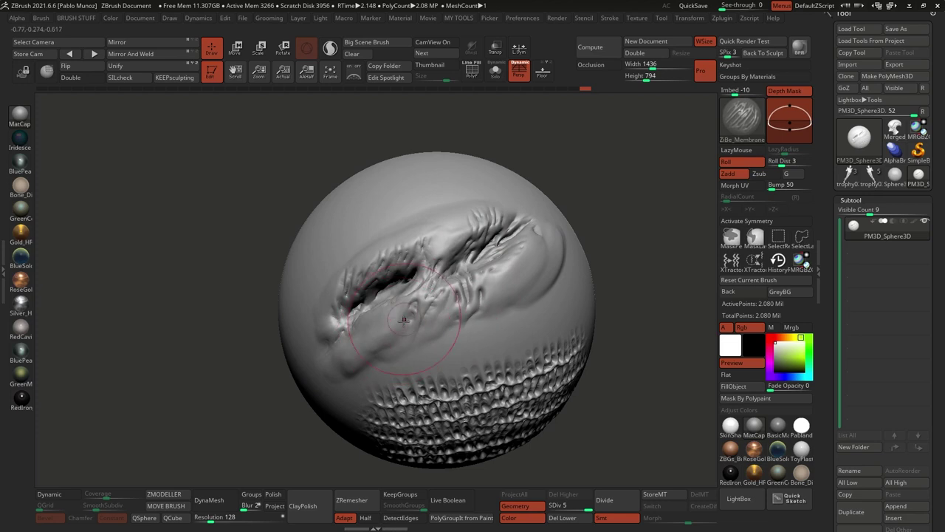
{"action": "left_click_drag", "start_coordinate": [417, 345], "coordinate": [465, 299]}
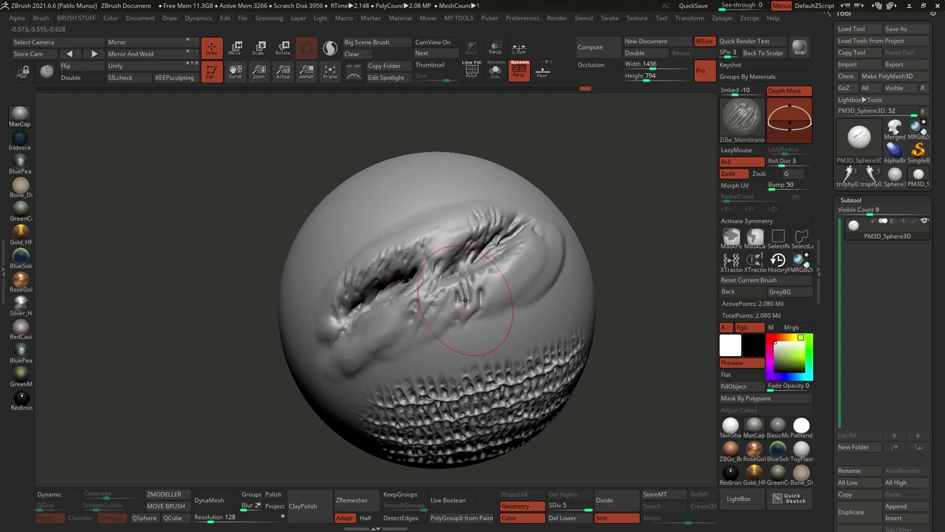
{"action": "right_click_drag", "start_coordinate": [550, 315], "coordinate": [542, 291], "text": "alt"}
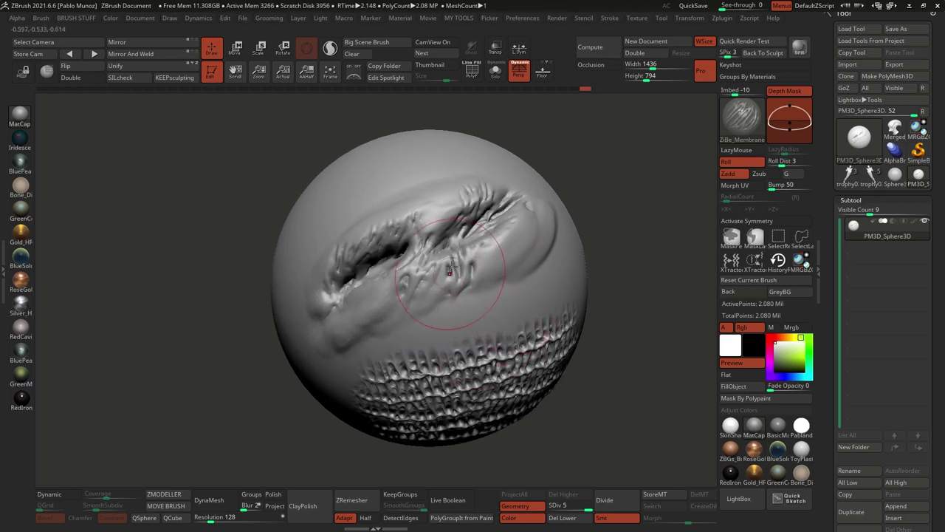
- Load the ZiBe_Standard_strong brush from the brush library for detailing the bridge between the cavities
{"action": "right_click_drag", "start_coordinate": [473, 312], "coordinate": [616, 163]}
{"action": "left_click", "coordinate": [738, 498]}
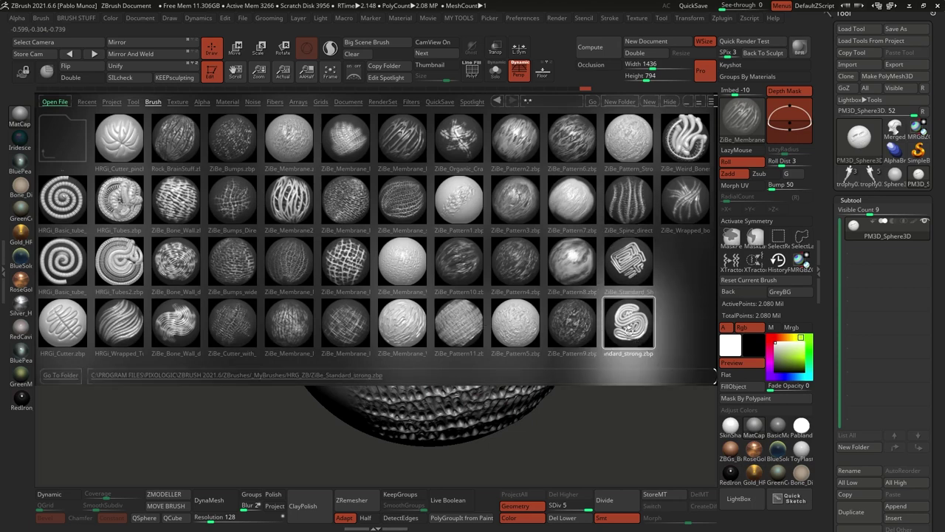
{"action": "double_click", "coordinate": [632, 319]}
{"action": "right_click", "coordinate": [544, 259]}
{"action": "mouse_move", "coordinate": [466, 297]}
{"action": "right_mouse_down"}
{"action": "mouse_move", "coordinate": [462, 272]}
{"action": "mouse_move", "coordinate": [464, 283]}
{"action": "right_mouse_up"}
- Draw two long strands from the bridge between the cavities down to the ribbed bands, undoing the first attempt
{"action": "mouse_move", "coordinate": [474, 253]}
{"action": "left_mouse_down"}
{"action": "mouse_move", "coordinate": [384, 243]}
{"action": "mouse_move", "coordinate": [406, 270]}
{"action": "mouse_move", "coordinate": [452, 266]}
{"action": "mouse_move", "coordinate": [435, 235]}
{"action": "mouse_move", "coordinate": [396, 269]}
{"action": "mouse_move", "coordinate": [443, 252]}
{"action": "mouse_move", "coordinate": [402, 280]}
{"action": "mouse_move", "coordinate": [461, 236]}
{"action": "left_mouse_up"}
{"action": "right_click_drag", "start_coordinate": [460, 236], "coordinate": [464, 234]}
{"action": "mouse_move", "coordinate": [436, 228]}
{"action": "left_mouse_down"}
{"action": "mouse_move", "coordinate": [415, 253]}
{"action": "mouse_move", "coordinate": [447, 233]}
{"action": "mouse_move", "coordinate": [404, 271]}
{"action": "left_mouse_up"}
{"action": "left_click_drag", "start_coordinate": [386, 308], "coordinate": [371, 385]}
{"action": "right_click_drag", "start_coordinate": [447, 285], "coordinate": [442, 281]}
{"action": "key", "text": "ctrl+z"}
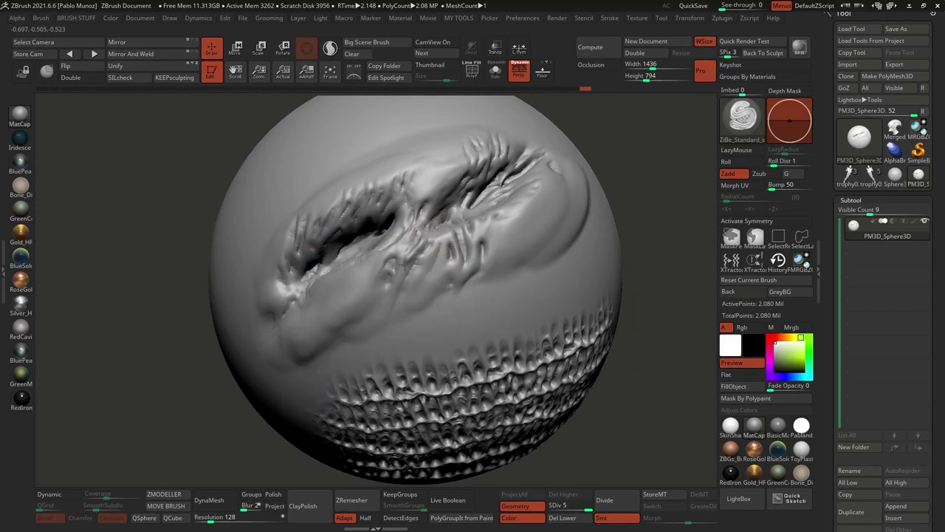
{"action": "left_click_drag", "start_coordinate": [405, 264], "coordinate": [389, 303]}
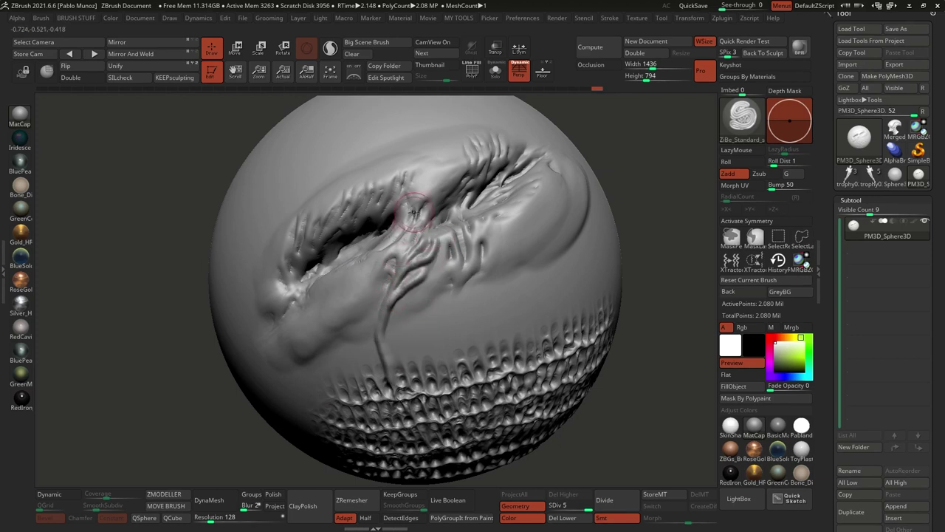
{"action": "left_click_drag", "start_coordinate": [417, 221], "coordinate": [391, 284]}
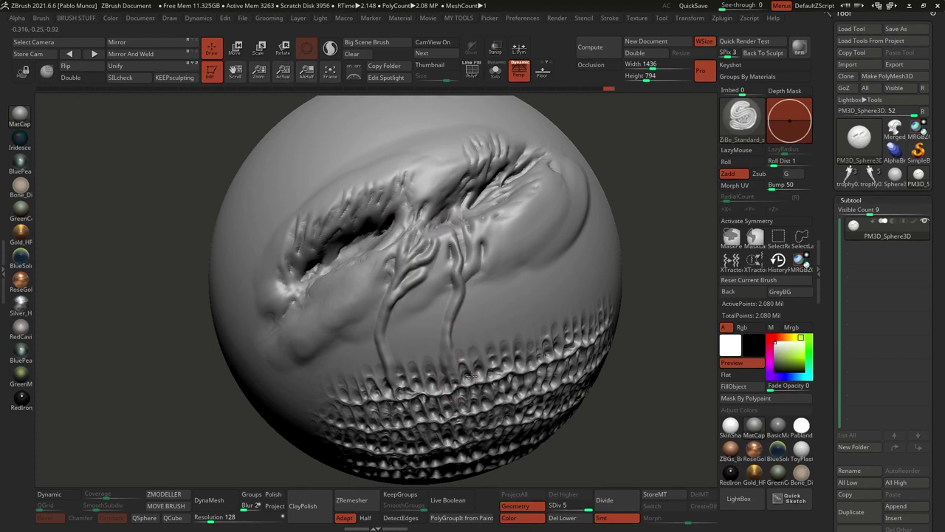
- Fan out the lower ends of both long strands into root-like branches that merge into the ribbed bands
{"action": "left_click_drag", "start_coordinate": [472, 375], "coordinate": [455, 290]}
{"action": "left_click_drag", "start_coordinate": [436, 383], "coordinate": [449, 274]}
{"action": "right_click_drag", "start_coordinate": [449, 273], "coordinate": [428, 214]}
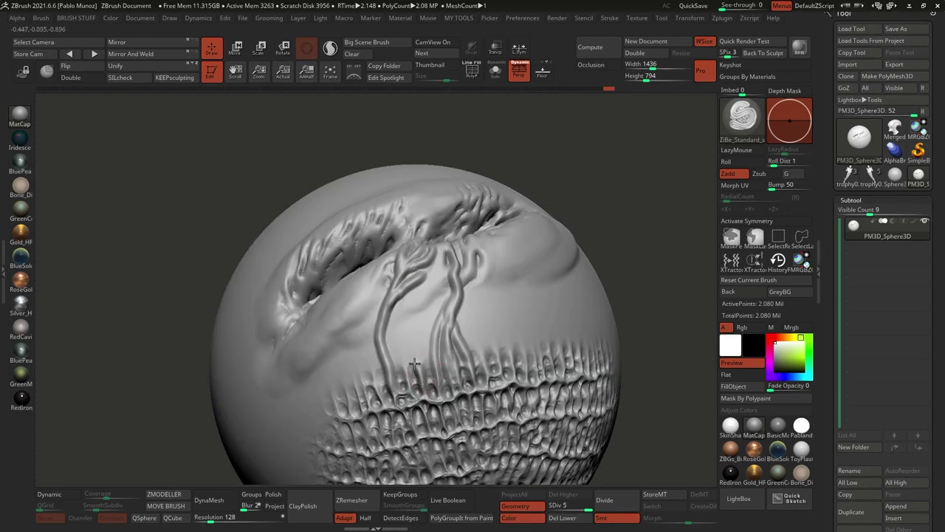
{"action": "left_click_drag", "start_coordinate": [422, 378], "coordinate": [392, 306]}
{"action": "right_click_drag", "start_coordinate": [407, 386], "coordinate": [377, 443]}
- Add branches to the upper end of the second long strand and run a strand across the upper cavity
{"action": "left_click_drag", "start_coordinate": [474, 236], "coordinate": [460, 285]}
{"action": "left_click_drag", "start_coordinate": [496, 238], "coordinate": [463, 296]}
{"action": "right_click_drag", "start_coordinate": [464, 294], "coordinate": [493, 255]}
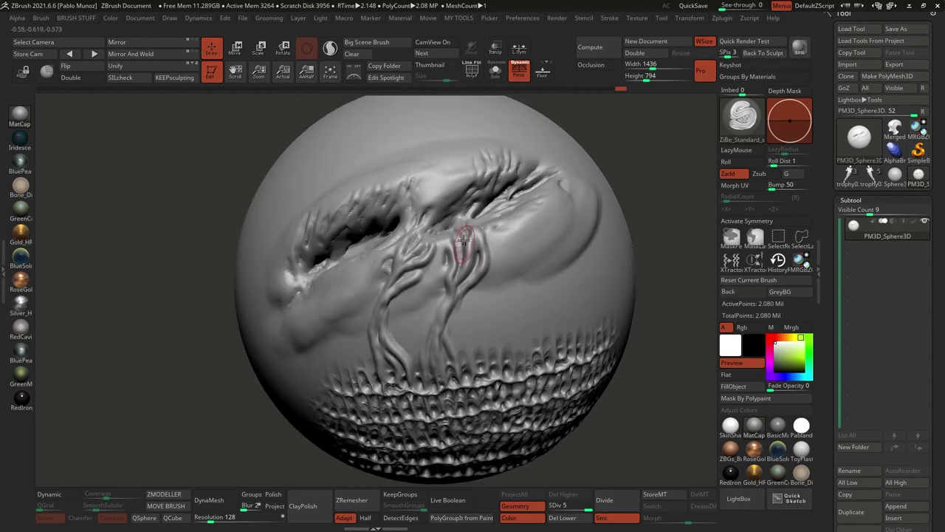
{"action": "mouse_move", "coordinate": [457, 181]}
{"action": "left_mouse_down"}
{"action": "mouse_move", "coordinate": [404, 248]}
{"action": "mouse_move", "coordinate": [453, 190]}
{"action": "left_mouse_up"}
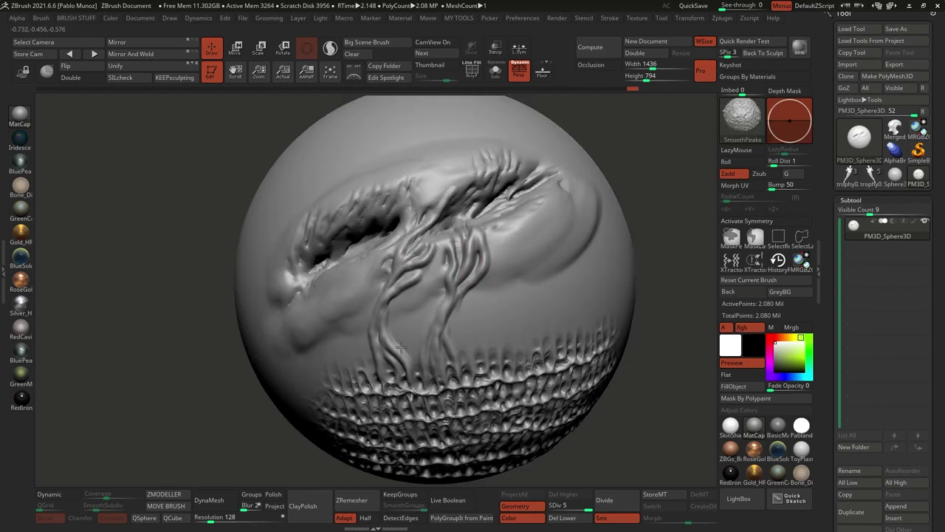
- Examine the cavities, the connecting strands and the ribbed bands from several angles
{"action": "right_click_drag", "start_coordinate": [494, 325], "coordinate": [464, 296], "text": "ctrl"}
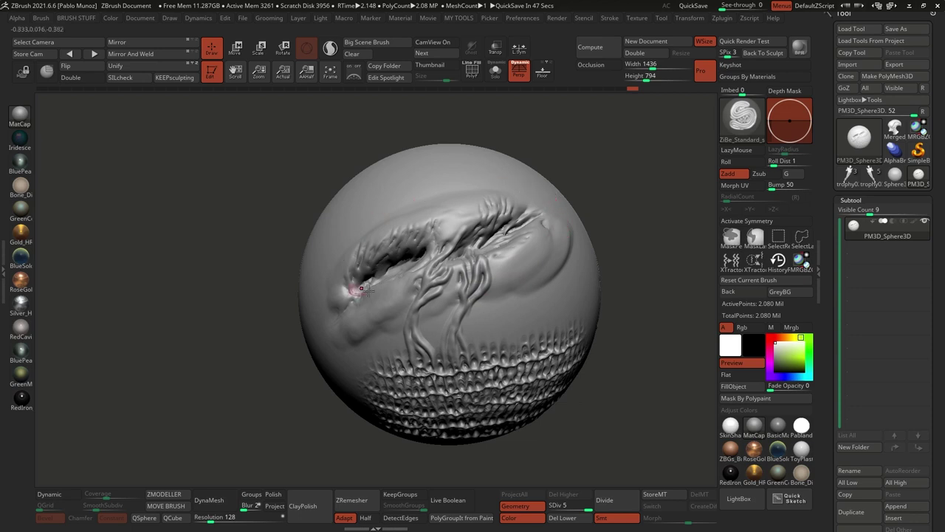
{"action": "left_click_drag", "start_coordinate": [620, 293], "coordinate": [626, 296]}
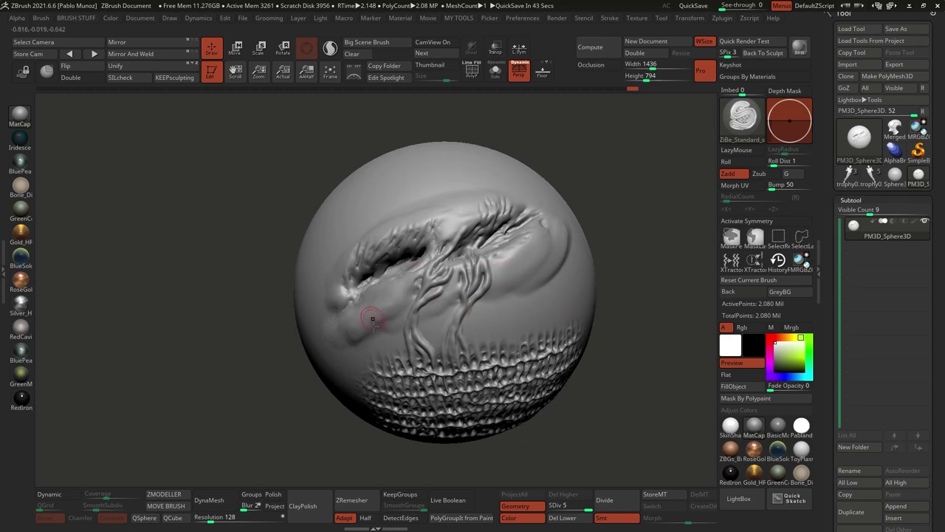
{"action": "mouse_move", "coordinate": [385, 379]}
{"action": "right_mouse_down"}
{"action": "mouse_move", "coordinate": [576, 332]}
{"action": "mouse_move", "coordinate": [494, 314]}
{"action": "right_mouse_up"}
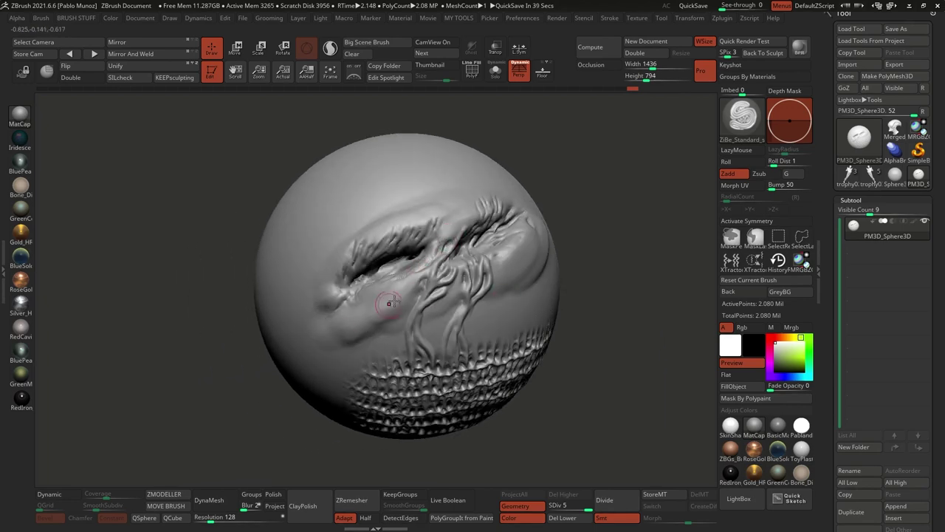
{"action": "mouse_move", "coordinate": [476, 292]}
{"action": "right_mouse_down"}
{"action": "mouse_move", "coordinate": [509, 288]}
{"action": "mouse_move", "coordinate": [507, 260]}
{"action": "right_mouse_up"}
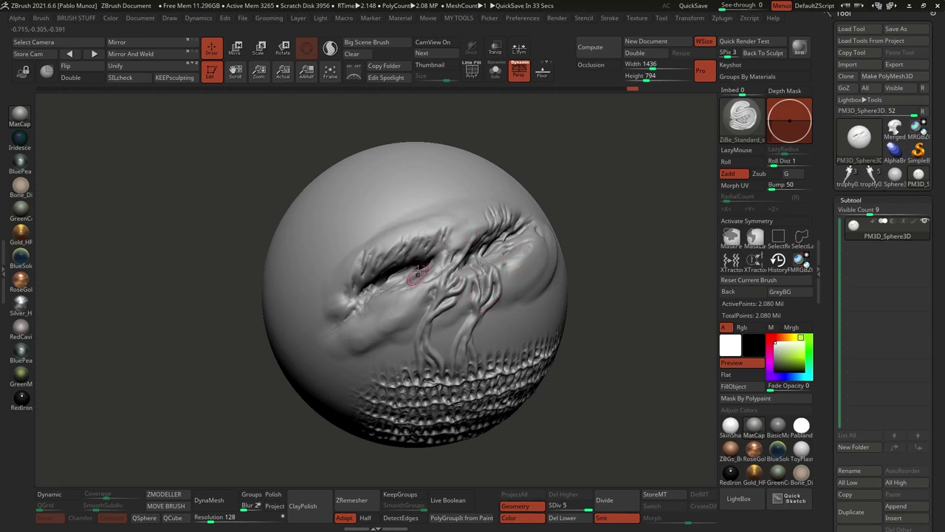
{"action": "right_click_drag", "start_coordinate": [405, 302], "coordinate": [464, 254]}
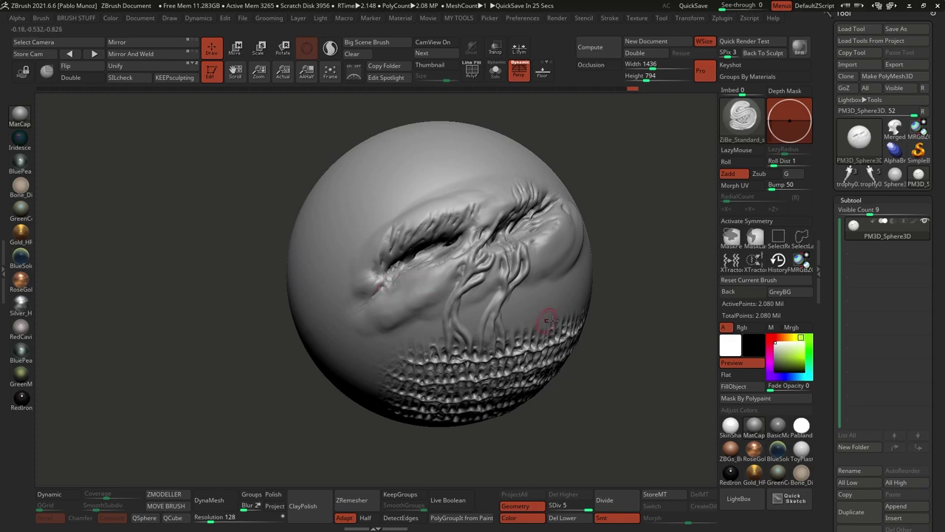
{"action": "mouse_move", "coordinate": [551, 320]}
{"action": "right_mouse_down"}
{"action": "mouse_move", "coordinate": [610, 314]}
{"action": "mouse_move", "coordinate": [609, 289]}
{"action": "mouse_move", "coordinate": [586, 310]}
{"action": "right_mouse_up"}
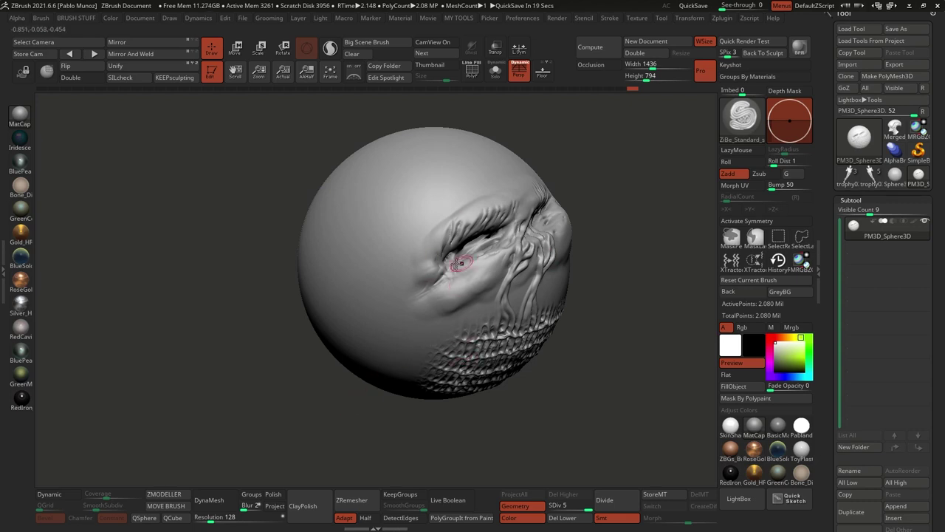
{"action": "right_click_drag", "start_coordinate": [509, 246], "coordinate": [586, 206]}
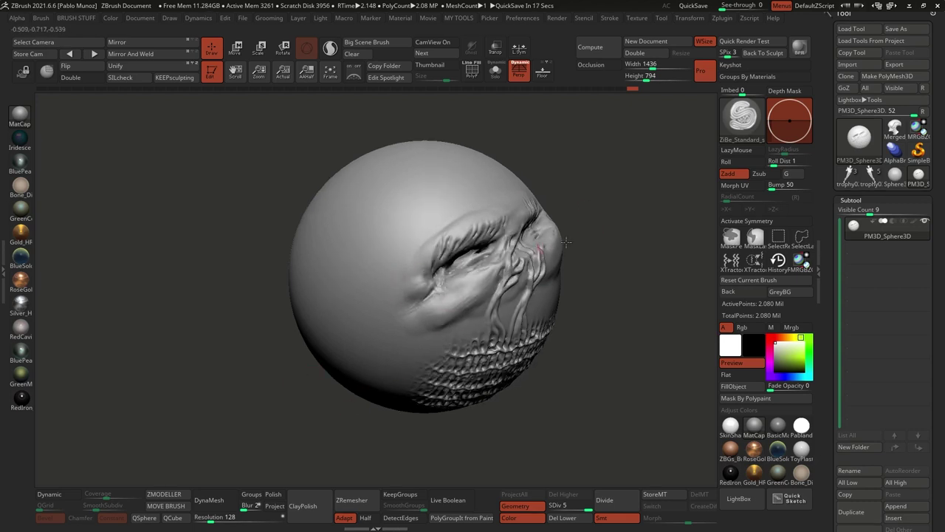
- Load a ZiBe_Membrane crease brush from the brush library, adjust its size and turn to the sphere's bare side
{"action": "left_click", "coordinate": [739, 500]}
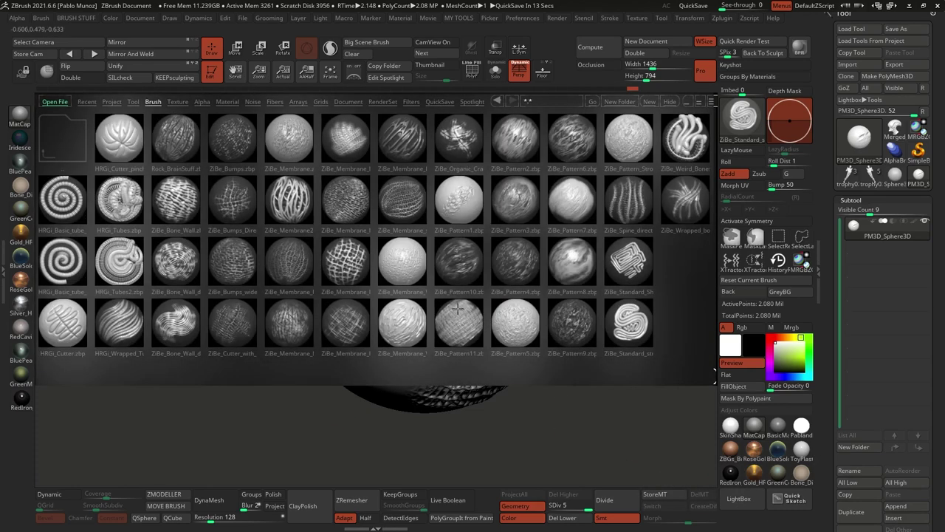
{"action": "double_click", "coordinate": [294, 316]}
{"action": "right_click_drag", "start_coordinate": [437, 237], "coordinate": [455, 239]}
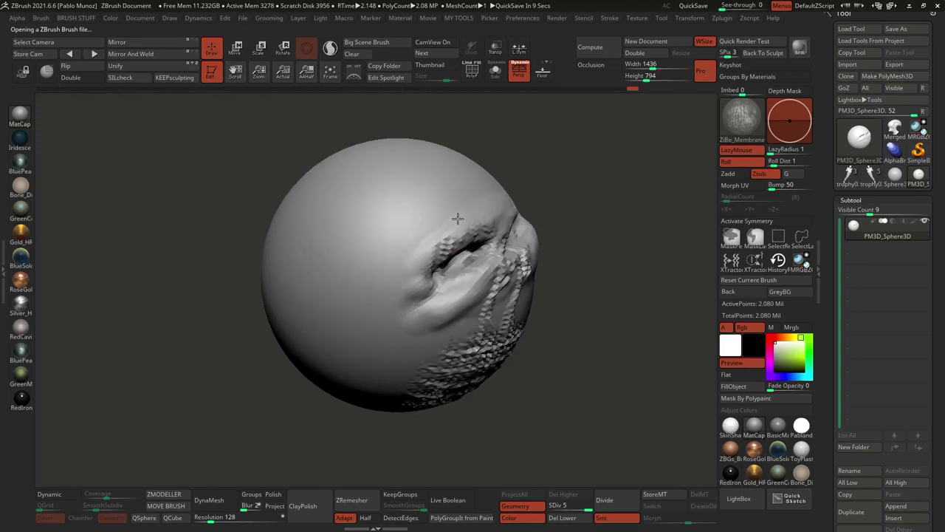
{"action": "key", "text": "space"}
{"action": "left_click_drag", "start_coordinate": [458, 217], "coordinate": [433, 217]}
{"action": "right_click_drag", "start_coordinate": [433, 217], "coordinate": [481, 238]}
- Try a thin diagonal crease across the sphere's bare side and undo it
{"action": "left_click_drag", "start_coordinate": [447, 239], "coordinate": [460, 234]}
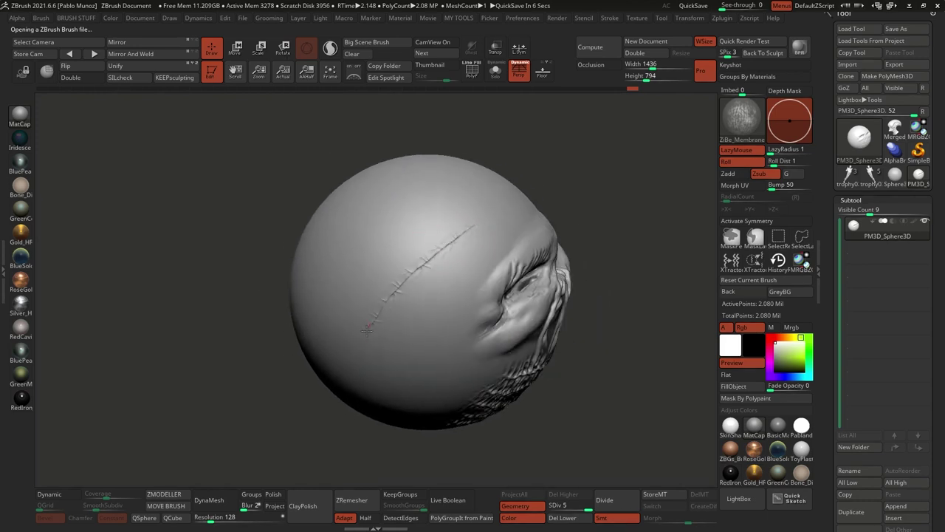
{"action": "left_click_drag", "start_coordinate": [367, 331], "coordinate": [362, 335]}
{"action": "right_click_drag", "start_coordinate": [431, 279], "coordinate": [449, 267], "text": "ctrl"}
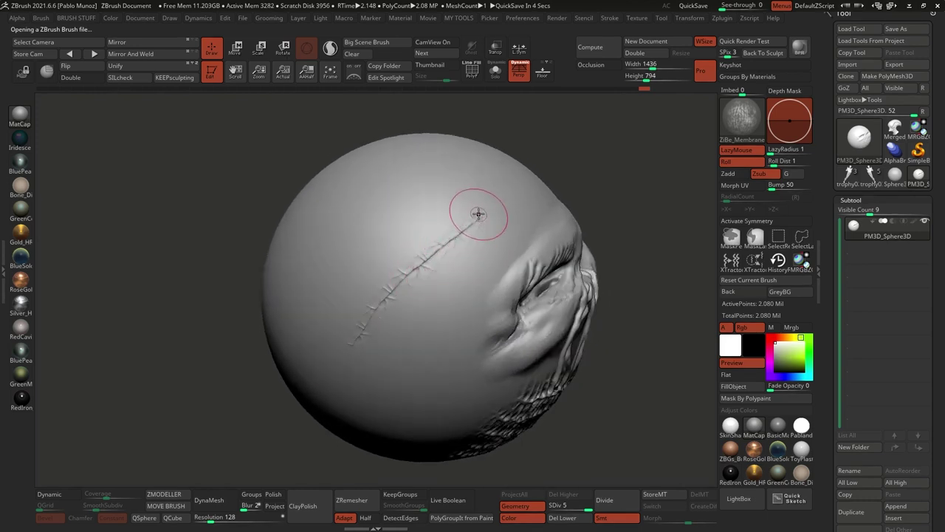
{"action": "key", "text": "ctrl+z"}
- Enlarge the membrane brush and carve a long diagonal crease across the sphere's bare side
{"action": "key", "text": "space"}
{"action": "left_click_drag", "start_coordinate": [464, 226], "coordinate": [473, 226]}
{"action": "mouse_move", "coordinate": [458, 242]}
{"action": "right_mouse_down", "text": "alt"}
{"action": "mouse_move", "coordinate": [480, 237]}
{"action": "mouse_move", "coordinate": [436, 263]}
{"action": "right_mouse_up", "text": "alt"}
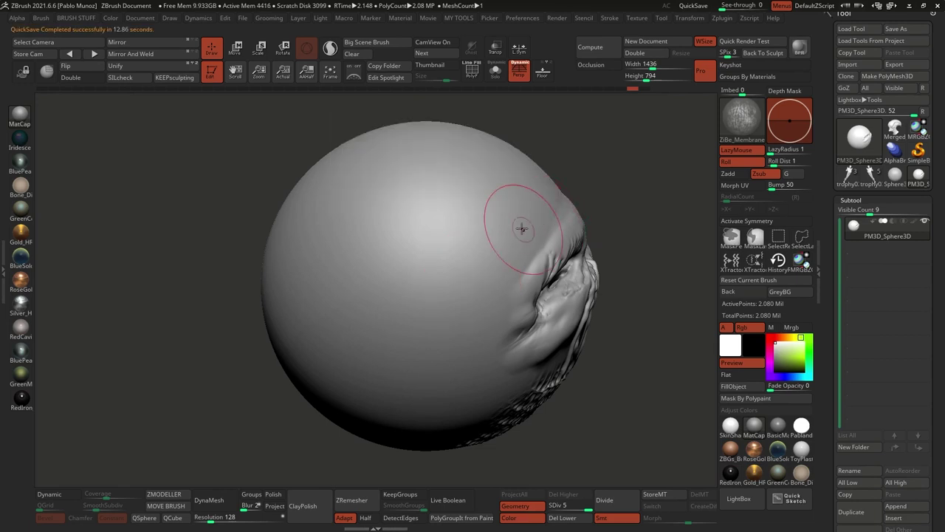
{"action": "mouse_move", "coordinate": [500, 190]}
{"action": "left_mouse_down"}
{"action": "mouse_move", "coordinate": [405, 268]}
{"action": "mouse_move", "coordinate": [329, 393]}
{"action": "left_mouse_up"}
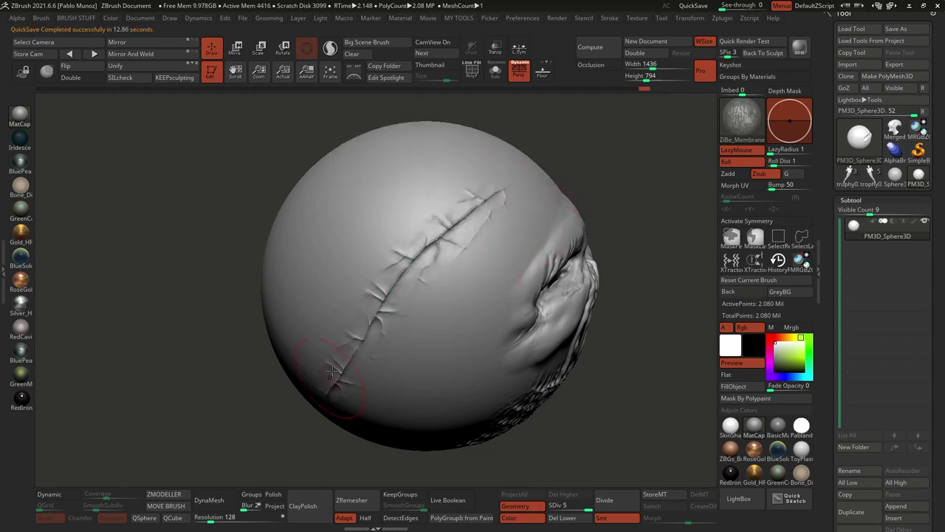
- Carve crossing creases over the upper half of the diagonal crease and along its cavity-facing side
{"action": "left_click_drag", "start_coordinate": [393, 164], "coordinate": [392, 257]}
{"action": "mouse_move", "coordinate": [433, 177]}
{"action": "left_mouse_down"}
{"action": "mouse_move", "coordinate": [396, 260]}
{"action": "mouse_move", "coordinate": [472, 344]}
{"action": "left_mouse_up"}
{"action": "mouse_move", "coordinate": [479, 306]}
{"action": "right_mouse_down", "text": "ctrl"}
{"action": "mouse_move", "coordinate": [466, 304]}
{"action": "mouse_move", "coordinate": [476, 290]}
{"action": "right_mouse_up", "text": "ctrl"}
{"action": "left_click_drag", "start_coordinate": [500, 273], "coordinate": [441, 254]}
{"action": "mouse_move", "coordinate": [516, 239]}
{"action": "left_mouse_down"}
{"action": "mouse_move", "coordinate": [488, 271]}
{"action": "mouse_move", "coordinate": [396, 331]}
{"action": "left_mouse_up"}
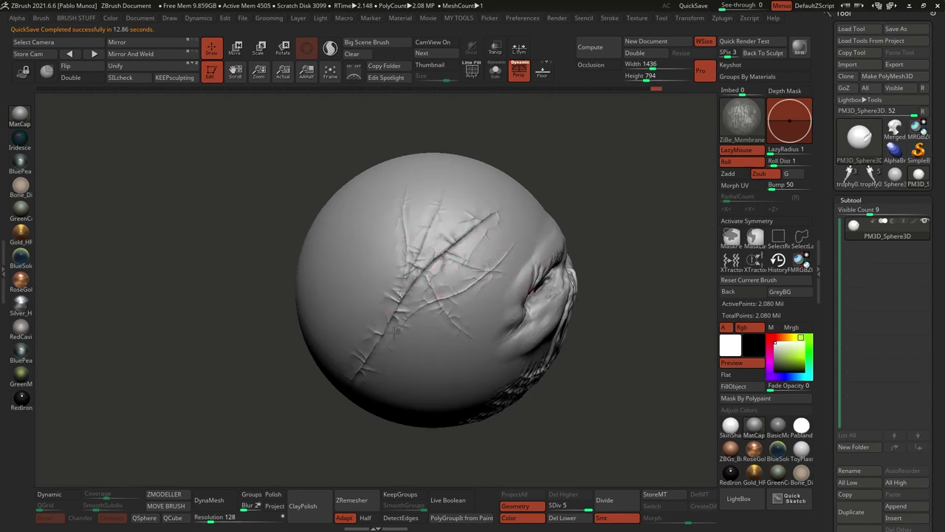
- Carve a fan of creases running down into the diagonal crease on the side away from the cavities
{"action": "right_click_drag", "start_coordinate": [413, 283], "coordinate": [375, 259]}
{"action": "left_click_drag", "start_coordinate": [331, 204], "coordinate": [391, 302]}
{"action": "left_click_drag", "start_coordinate": [325, 253], "coordinate": [380, 334]}
{"action": "left_click_drag", "start_coordinate": [340, 237], "coordinate": [357, 361]}
{"action": "left_click_drag", "start_coordinate": [379, 184], "coordinate": [353, 260]}
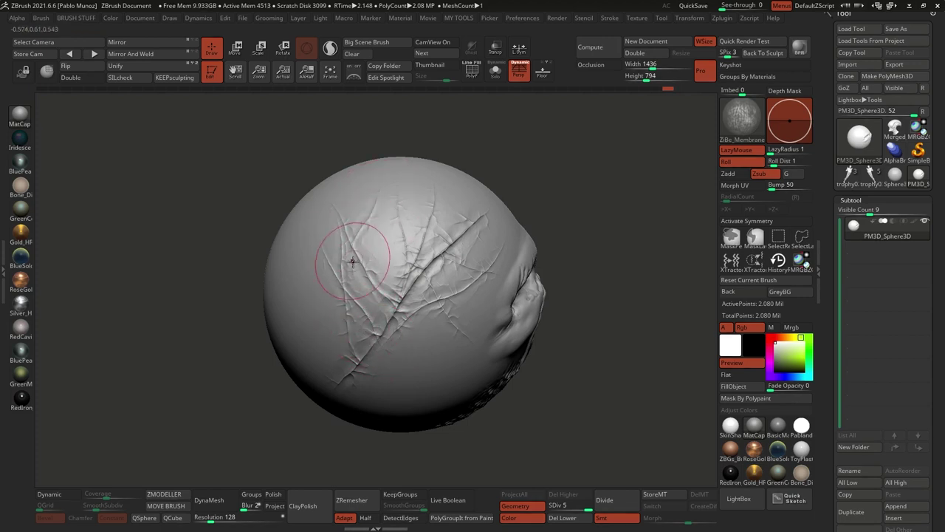
{"action": "left_click_drag", "start_coordinate": [413, 202], "coordinate": [371, 277]}
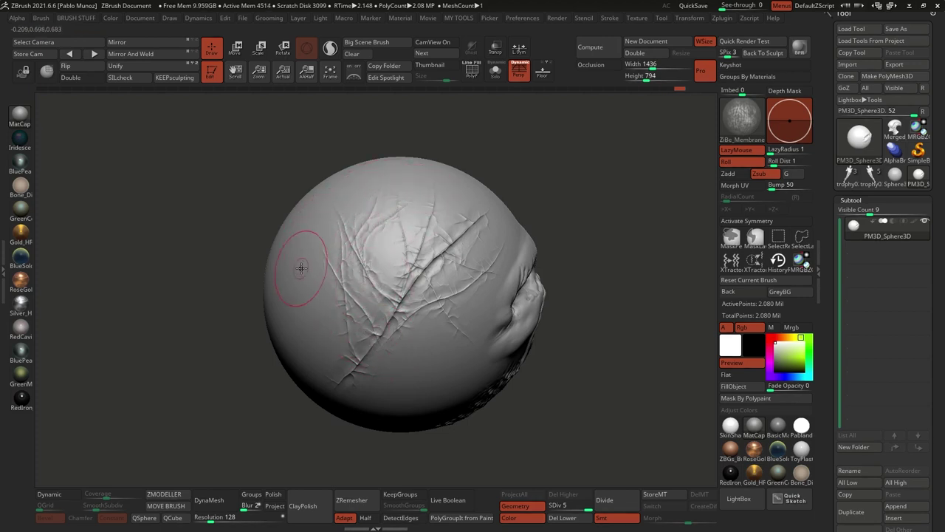
- Add curved creases below the diagonal crease, across its upper area and along the edge nearest the cavities
{"action": "mouse_move", "coordinate": [408, 342]}
{"action": "left_mouse_down"}
{"action": "mouse_move", "coordinate": [442, 348]}
{"action": "mouse_move", "coordinate": [389, 354]}
{"action": "mouse_move", "coordinate": [494, 291]}
{"action": "left_mouse_up"}
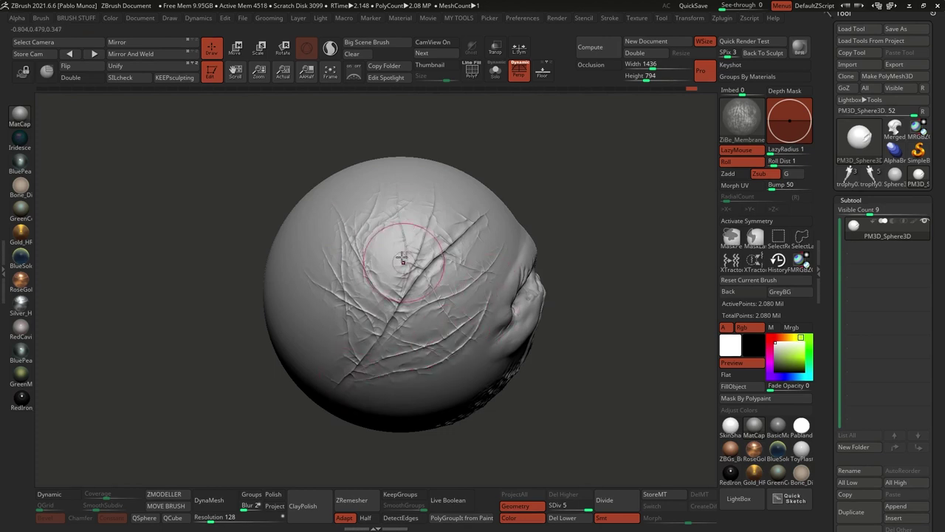
{"action": "left_click_drag", "start_coordinate": [414, 185], "coordinate": [380, 269]}
{"action": "right_click_drag", "start_coordinate": [458, 262], "coordinate": [441, 269]}
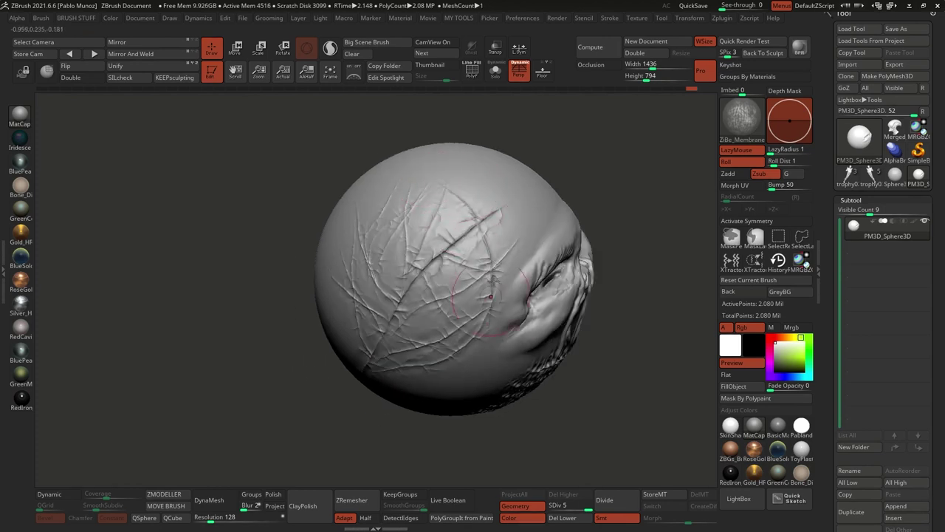
{"action": "left_click_drag", "start_coordinate": [518, 251], "coordinate": [438, 368]}
{"action": "right_click_drag", "start_coordinate": [467, 302], "coordinate": [487, 257]}
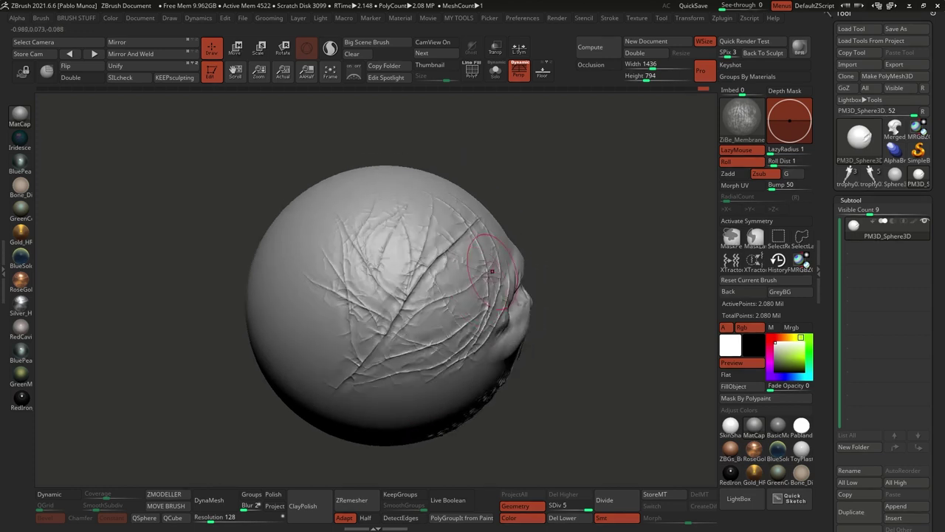
- Enclose the creased patch with curved outer creases and fill its middle with finer wrinkles
{"action": "mouse_move", "coordinate": [488, 274]}
{"action": "left_mouse_down"}
{"action": "mouse_move", "coordinate": [439, 300]}
{"action": "mouse_move", "coordinate": [339, 387]}
{"action": "left_mouse_up"}
{"action": "mouse_move", "coordinate": [339, 367]}
{"action": "left_mouse_down"}
{"action": "mouse_move", "coordinate": [314, 296]}
{"action": "mouse_move", "coordinate": [331, 212]}
{"action": "left_mouse_up"}
{"action": "left_click_drag", "start_coordinate": [315, 230], "coordinate": [300, 278]}
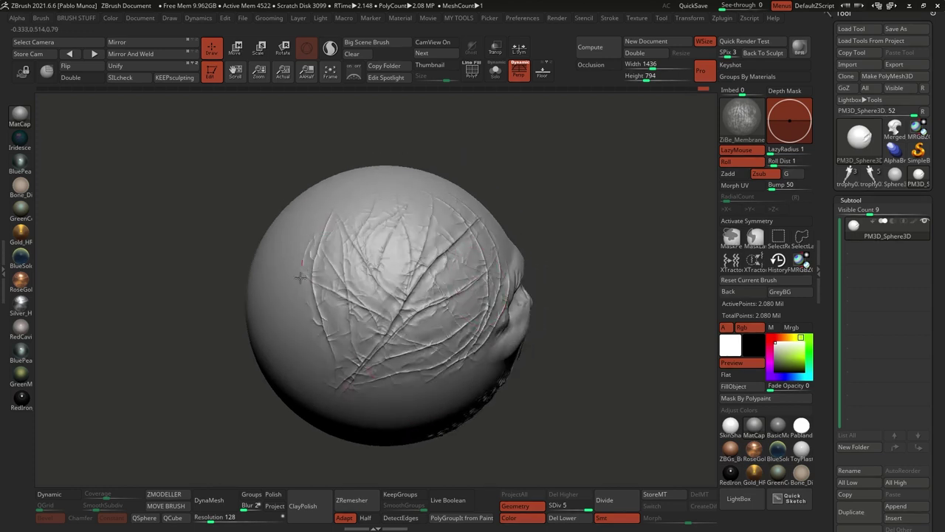
{"action": "right_click_drag", "start_coordinate": [336, 328], "coordinate": [426, 337]}
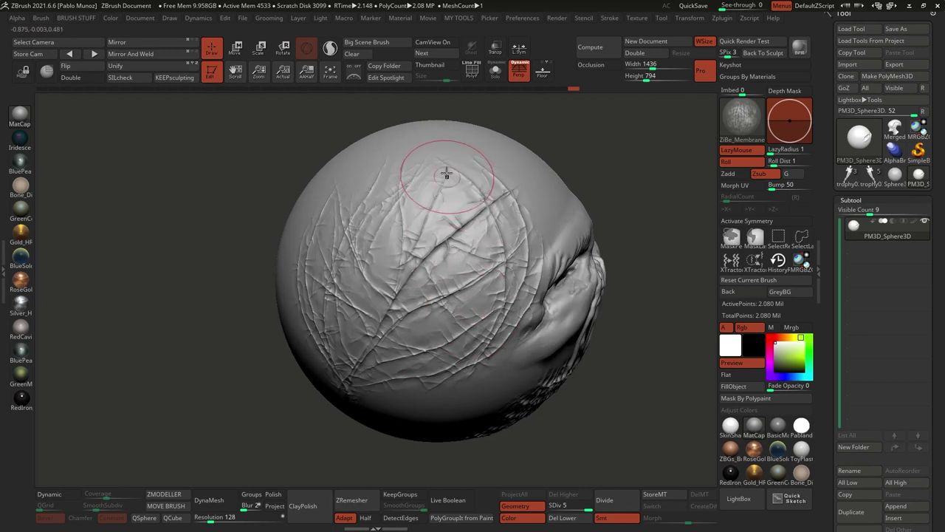
{"action": "left_click_drag", "start_coordinate": [443, 236], "coordinate": [458, 280]}
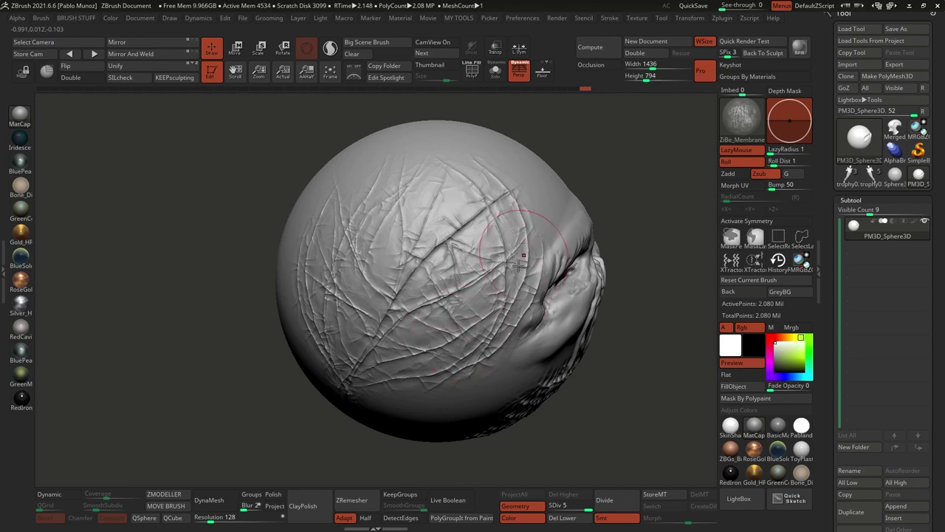
- Smooth the membrane creases across the patch and along its upper edge to soften their peaks
{"action": "key", "text": "shift"}
{"action": "left_click_drag", "start_coordinate": [354, 300], "coordinate": [503, 329], "text": "shift"}
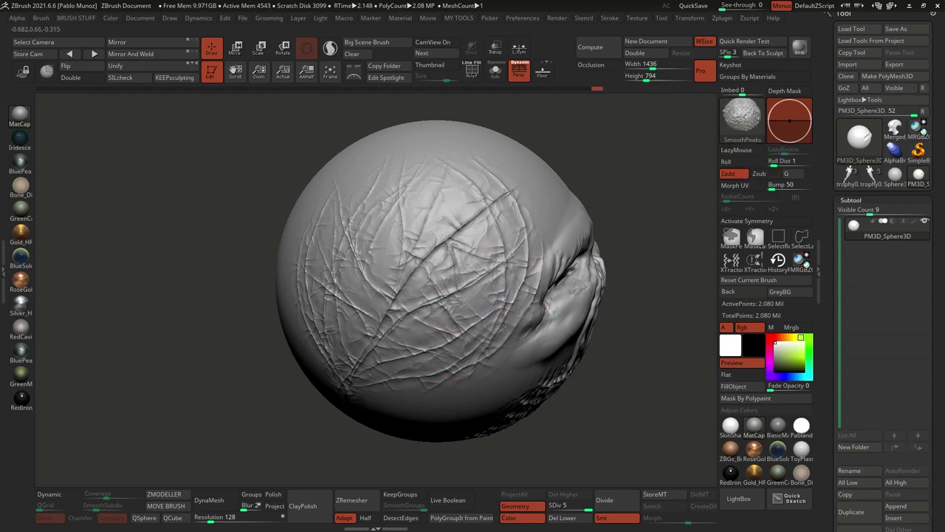
{"action": "left_click_drag", "start_coordinate": [513, 195], "coordinate": [417, 276], "text": "shift"}
{"action": "right_click_drag", "start_coordinate": [244, 221], "coordinate": [304, 216]}
{"action": "left_click_drag", "start_coordinate": [304, 216], "coordinate": [348, 207], "text": "shift"}
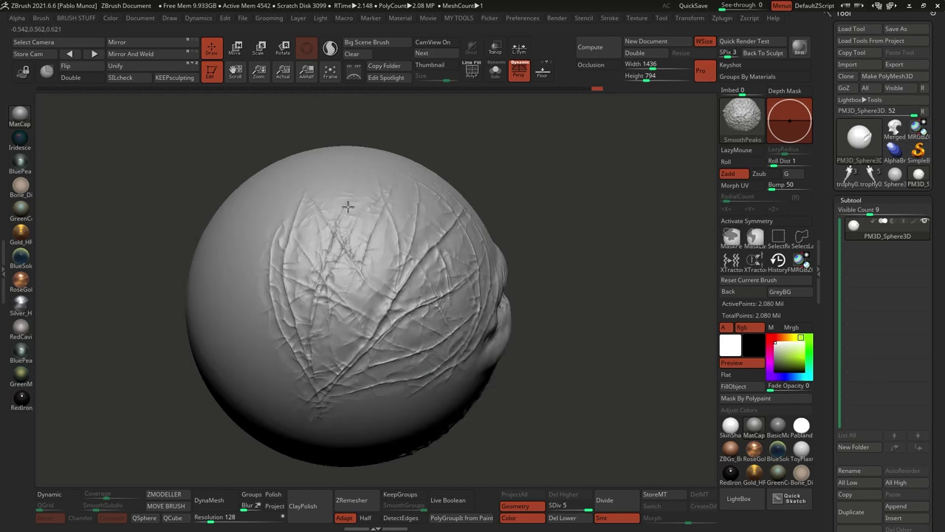
{"action": "right_click_drag", "start_coordinate": [480, 329], "coordinate": [416, 343]}
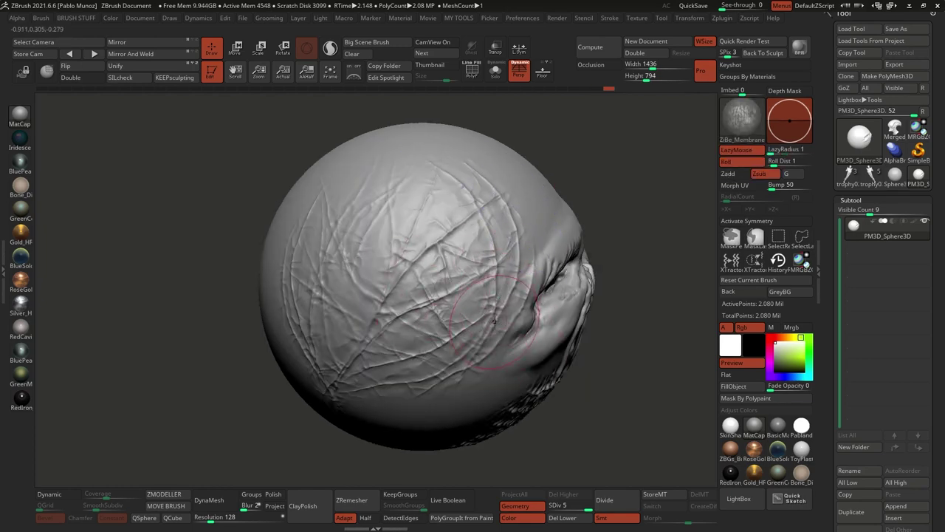
{"action": "right_click_drag", "start_coordinate": [495, 322], "coordinate": [492, 331], "text": "ctrl"}
{"action": "right_click_drag", "start_coordinate": [492, 331], "coordinate": [470, 335], "text": "alt"}
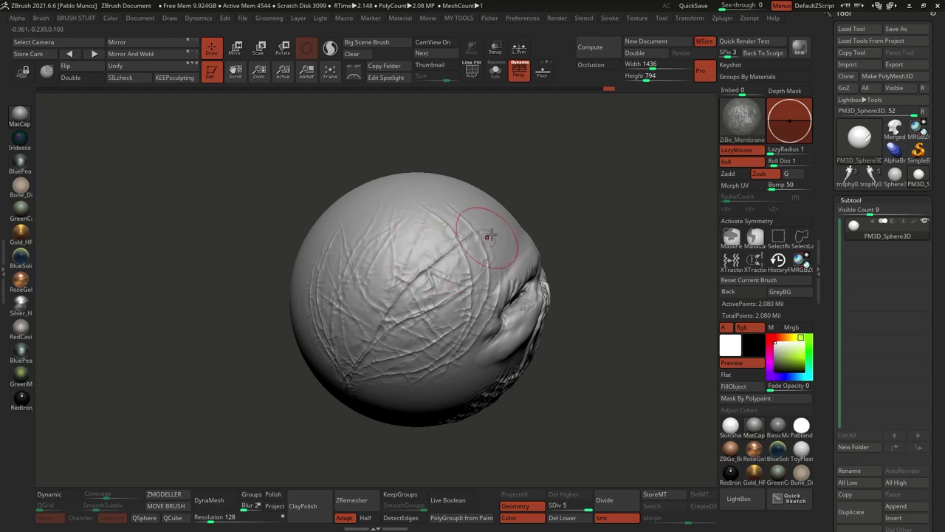
{"action": "mouse_move", "coordinate": [434, 233]}
{"action": "right_mouse_down", "text": "ctrl"}
{"action": "mouse_move", "coordinate": [473, 226]}
{"action": "mouse_move", "coordinate": [456, 246]}
{"action": "mouse_move", "coordinate": [457, 229]}
{"action": "mouse_move", "coordinate": [447, 259]}
{"action": "right_mouse_up", "text": "ctrl"}
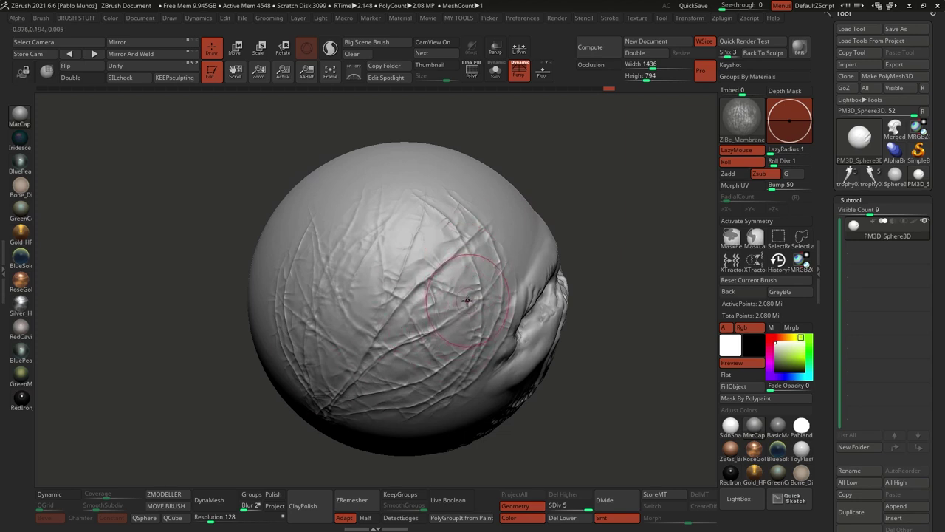
{"action": "right_click_drag", "start_coordinate": [581, 193], "coordinate": [565, 195]}
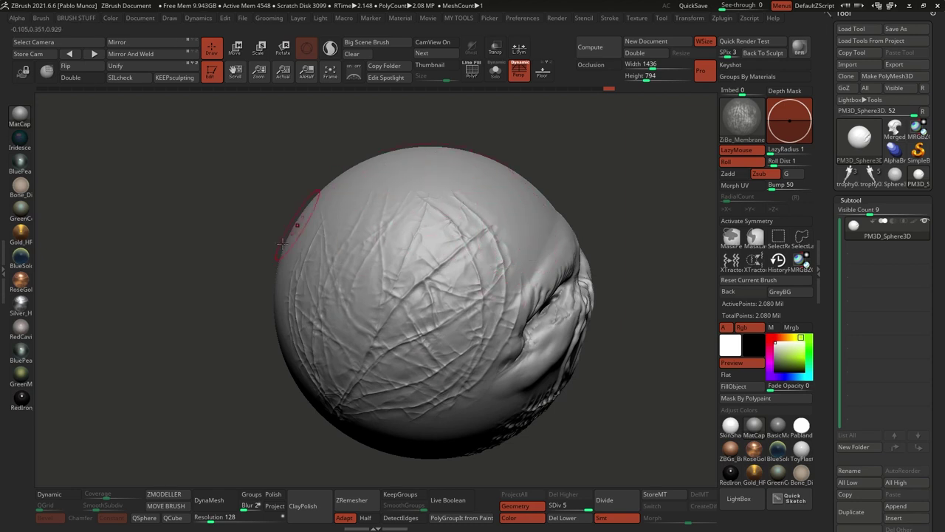
- Switch to the Merged_Massetter head and try the ZiBe_Membrane_sharp_Wall brush along the curved groove on the skull's side
{"action": "left_click", "coordinate": [895, 129]}
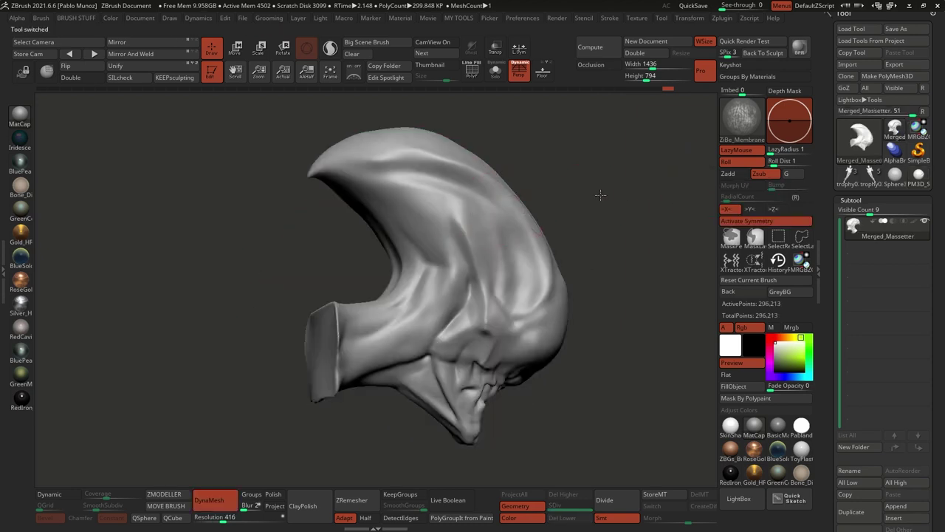
{"action": "left_click_drag", "start_coordinate": [599, 194], "coordinate": [550, 208]}
{"action": "mouse_move", "coordinate": [549, 207]}
{"action": "right_mouse_down"}
{"action": "mouse_move", "coordinate": [554, 239]}
{"action": "mouse_move", "coordinate": [485, 259]}
{"action": "right_mouse_up"}
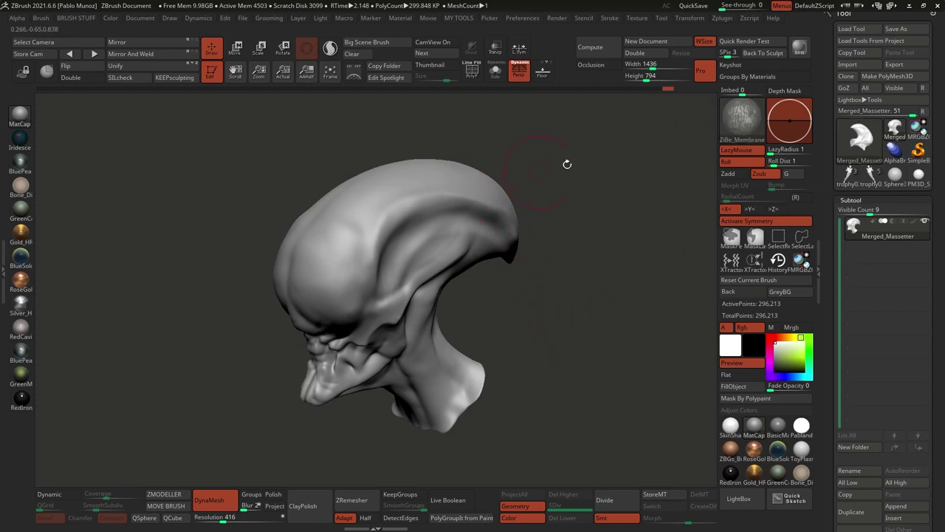
{"action": "key", "text": "b"}
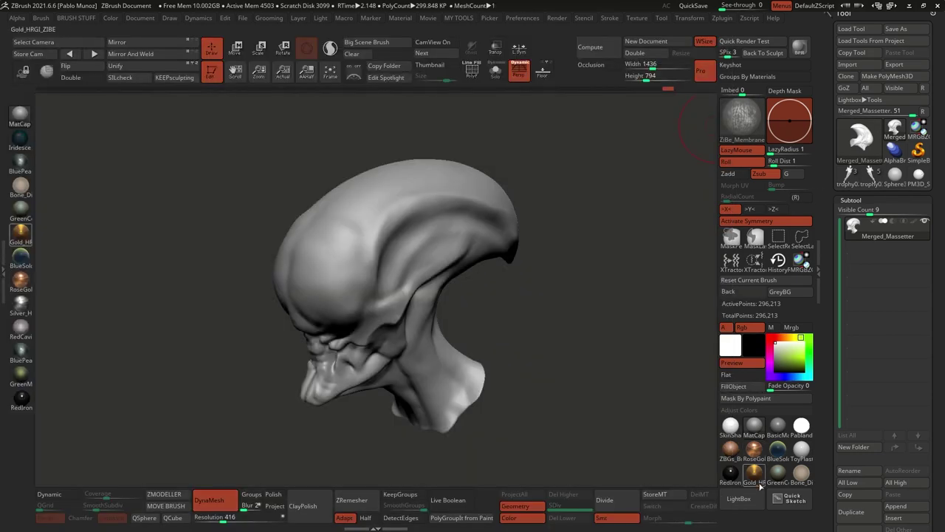
{"action": "left_click", "coordinate": [740, 499]}
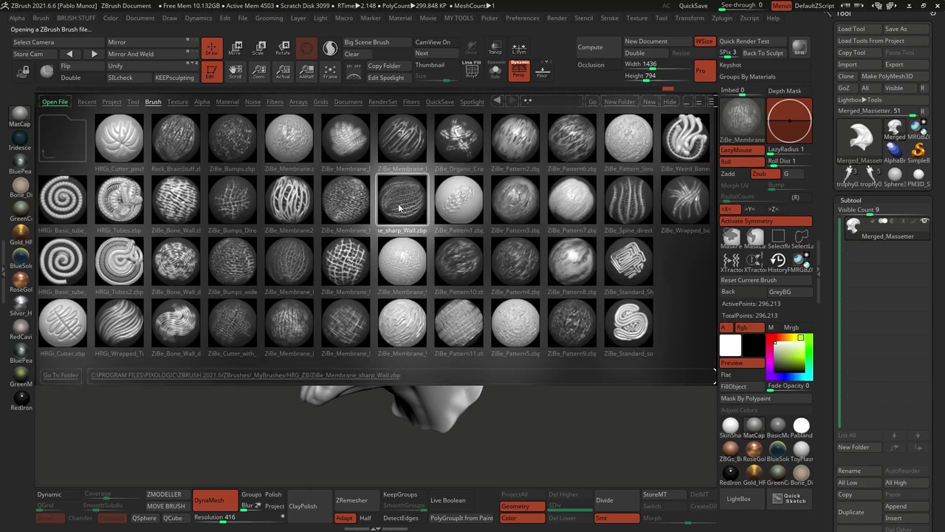
{"action": "double_click", "coordinate": [399, 200]}
{"action": "mouse_move", "coordinate": [454, 211]}
{"action": "left_mouse_down"}
{"action": "mouse_move", "coordinate": [405, 233]}
{"action": "mouse_move", "coordinate": [376, 297]}
{"action": "left_mouse_up"}
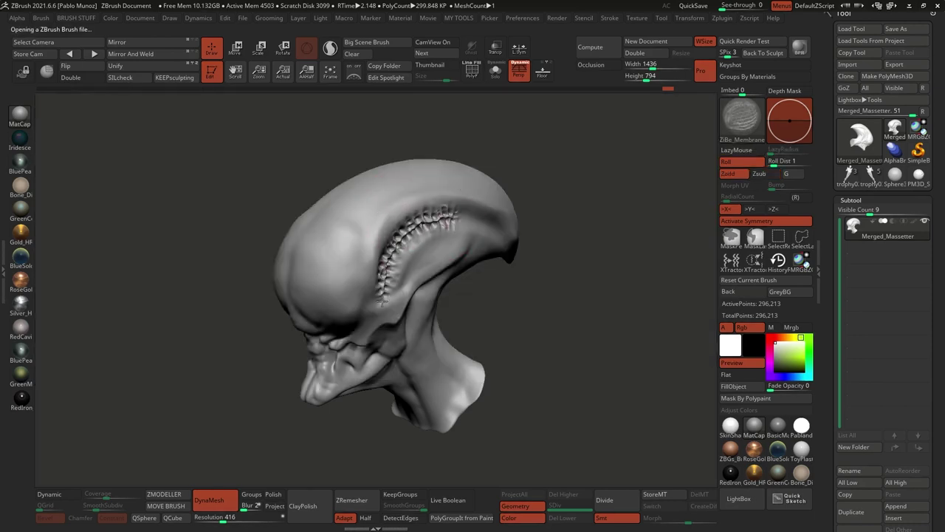
{"action": "key", "text": "ctrl+z"}
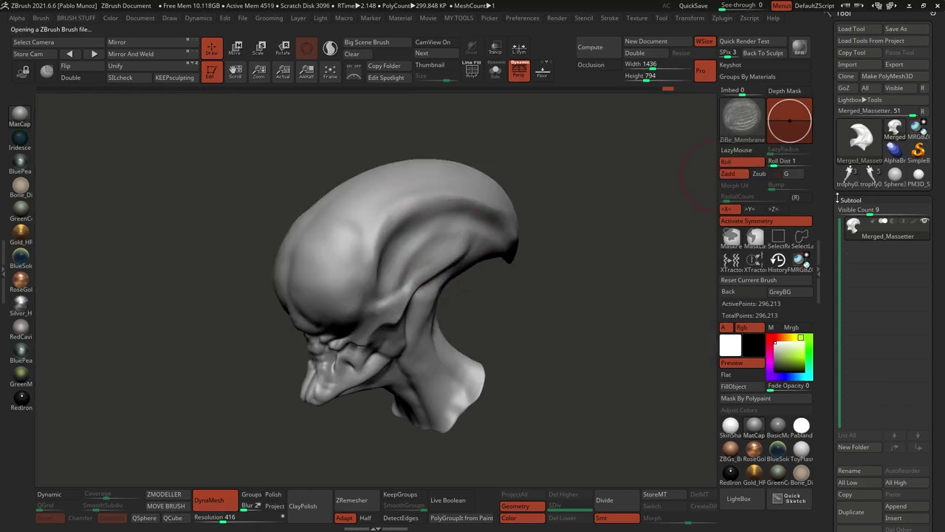
- Reselect the subtractive ZiBe_Membrane brush for the head and inspect the side of the skull
{"action": "key", "text": "b"}
{"action": "left_click", "coordinate": [326, 136]}
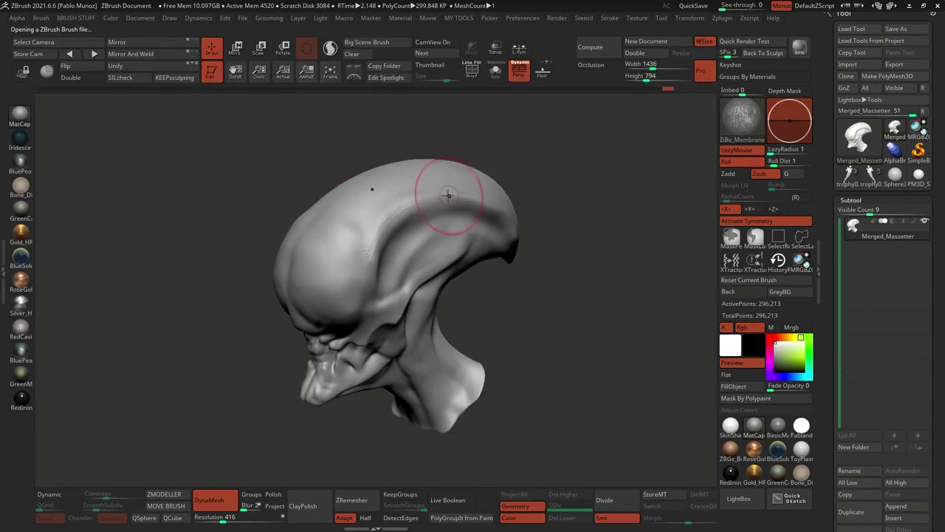
{"action": "key", "text": "shift"}
{"action": "right_click_drag", "start_coordinate": [401, 266], "coordinate": [395, 256]}
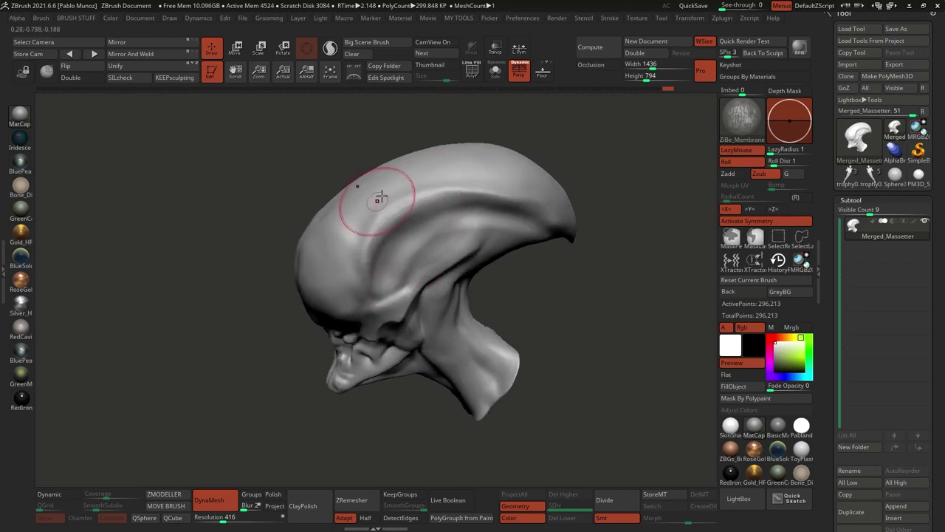
- Return to the PM3D_Sphere3D sphere and load the ZiBe_Wrapped bone brush from the brush library
{"action": "left_click", "coordinate": [921, 179]}
{"action": "right_click_drag", "start_coordinate": [571, 269], "coordinate": [669, 267]}
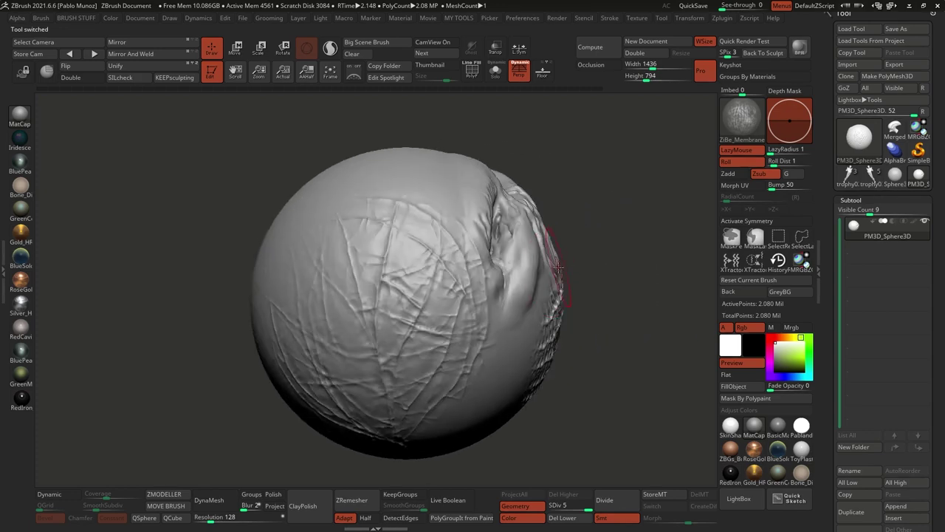
{"action": "right_click_drag", "start_coordinate": [526, 281], "coordinate": [488, 275]}
{"action": "right_click_drag", "start_coordinate": [506, 303], "coordinate": [469, 329]}
{"action": "left_click", "coordinate": [738, 498]}
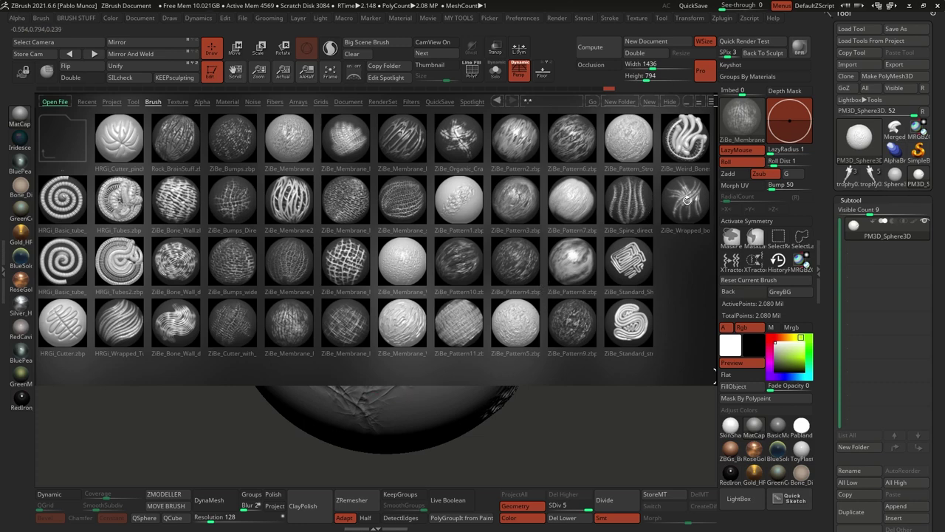
{"action": "double_click", "coordinate": [686, 200]}
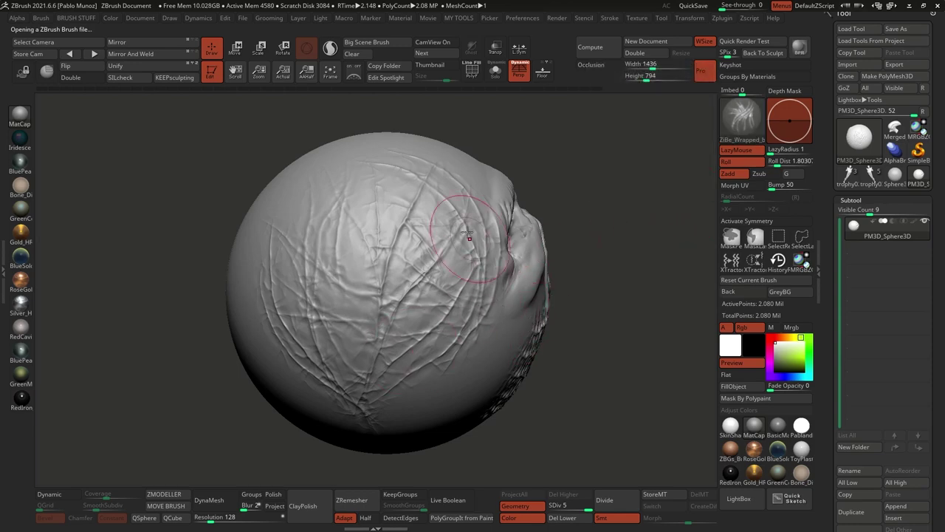
- Sculpt two long bone strands that converge in a V over the upper part of the creased patch
{"action": "right_click", "coordinate": [461, 237]}
{"action": "mouse_move", "coordinate": [465, 235]}
{"action": "right_mouse_down"}
{"action": "mouse_move", "coordinate": [471, 260]}
{"action": "mouse_move", "coordinate": [450, 244]}
{"action": "right_mouse_up"}
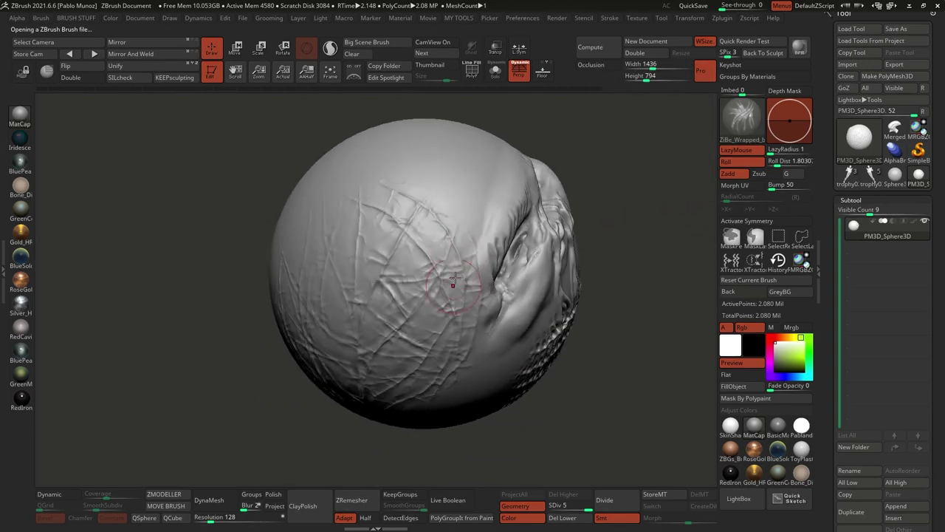
{"action": "left_click_drag", "start_coordinate": [451, 143], "coordinate": [398, 240]}
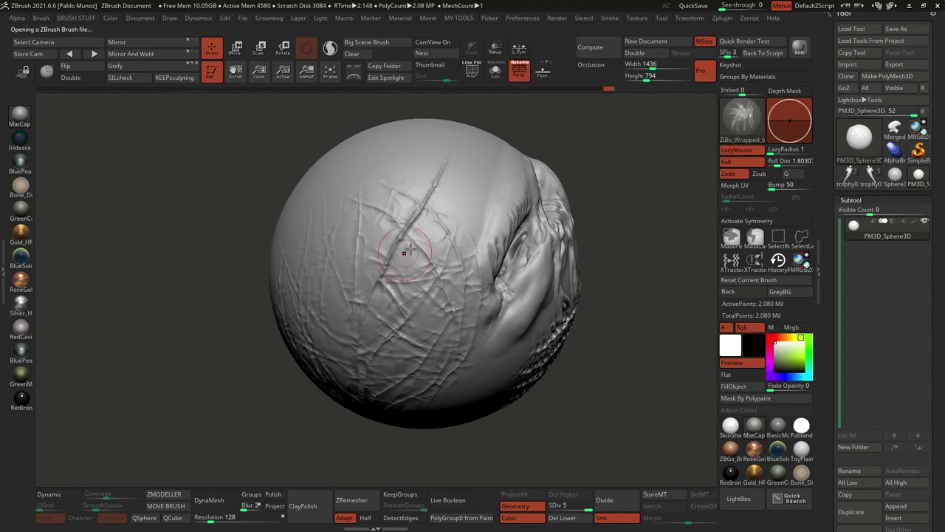
{"action": "key", "text": "space"}
{"action": "mouse_move", "coordinate": [443, 200]}
{"action": "right_mouse_down"}
{"action": "mouse_move", "coordinate": [450, 244]}
{"action": "mouse_move", "coordinate": [424, 252]}
{"action": "right_mouse_up"}
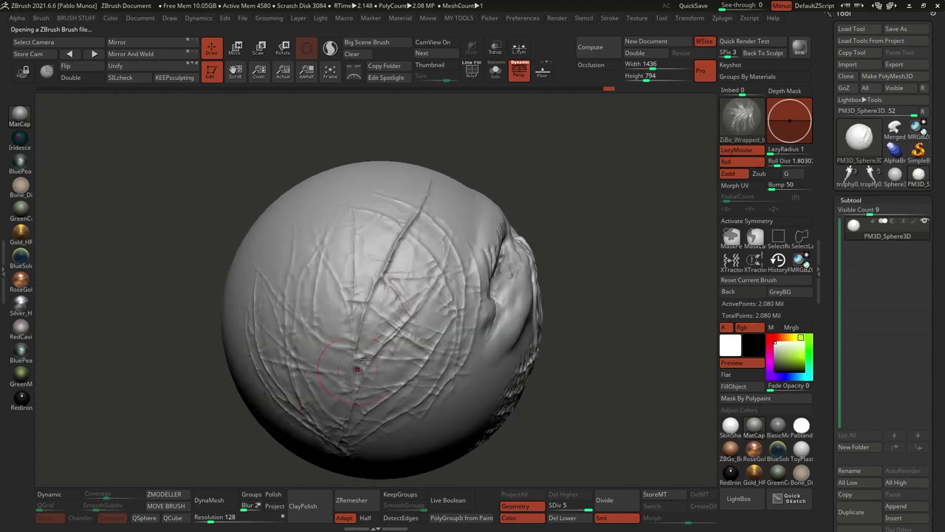
{"action": "left_click_drag", "start_coordinate": [352, 202], "coordinate": [384, 286]}
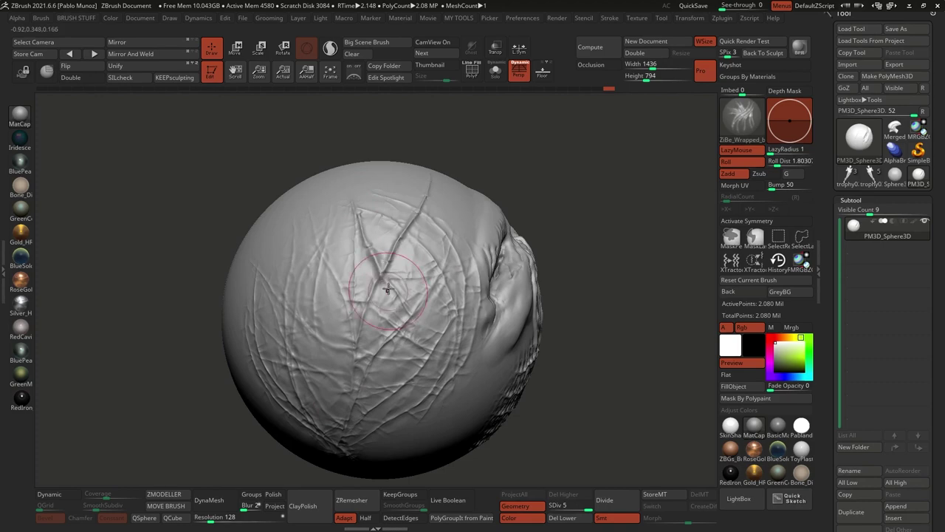
- Run a diagonal bone strand towards the scaly area, with a branch near the cavity and knotted strands along the patch's lower edge
{"action": "mouse_move", "coordinate": [415, 258]}
{"action": "right_mouse_down"}
{"action": "mouse_move", "coordinate": [434, 267]}
{"action": "mouse_move", "coordinate": [420, 245]}
{"action": "right_mouse_up"}
{"action": "mouse_move", "coordinate": [421, 244]}
{"action": "left_mouse_down"}
{"action": "mouse_move", "coordinate": [432, 285]}
{"action": "mouse_move", "coordinate": [489, 371]}
{"action": "left_mouse_up"}
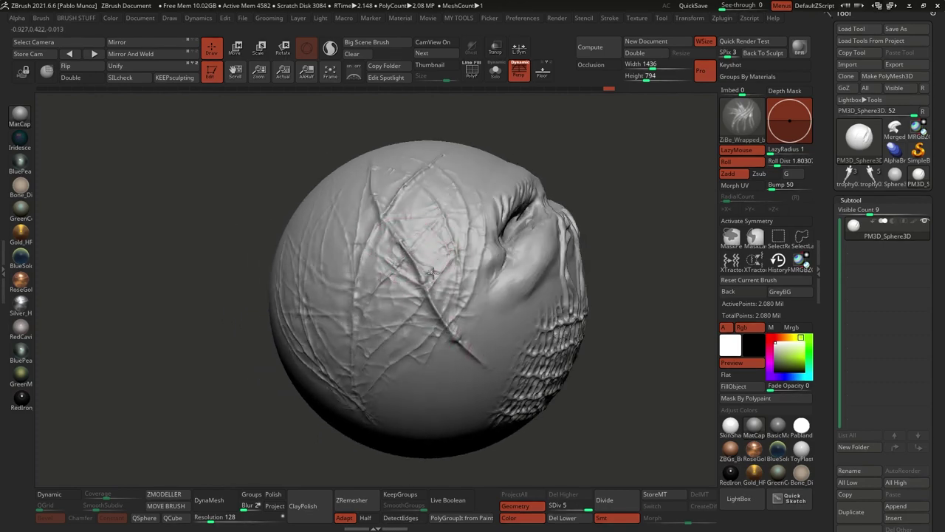
{"action": "mouse_move", "coordinate": [426, 270]}
{"action": "left_mouse_down"}
{"action": "mouse_move", "coordinate": [489, 290]}
{"action": "mouse_move", "coordinate": [432, 282]}
{"action": "mouse_move", "coordinate": [436, 301]}
{"action": "left_mouse_up"}
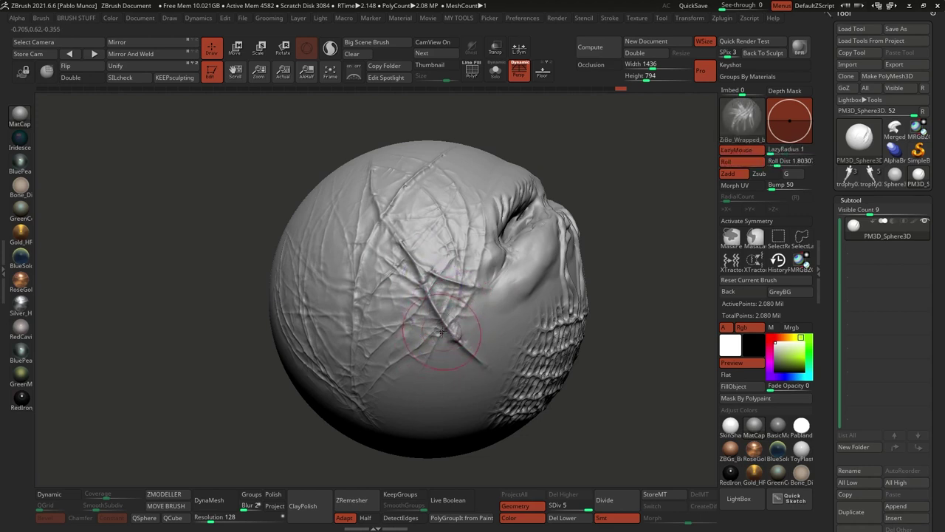
{"action": "mouse_move", "coordinate": [411, 375]}
{"action": "left_mouse_down"}
{"action": "mouse_move", "coordinate": [431, 331]}
{"action": "mouse_move", "coordinate": [424, 348]}
{"action": "left_mouse_up"}
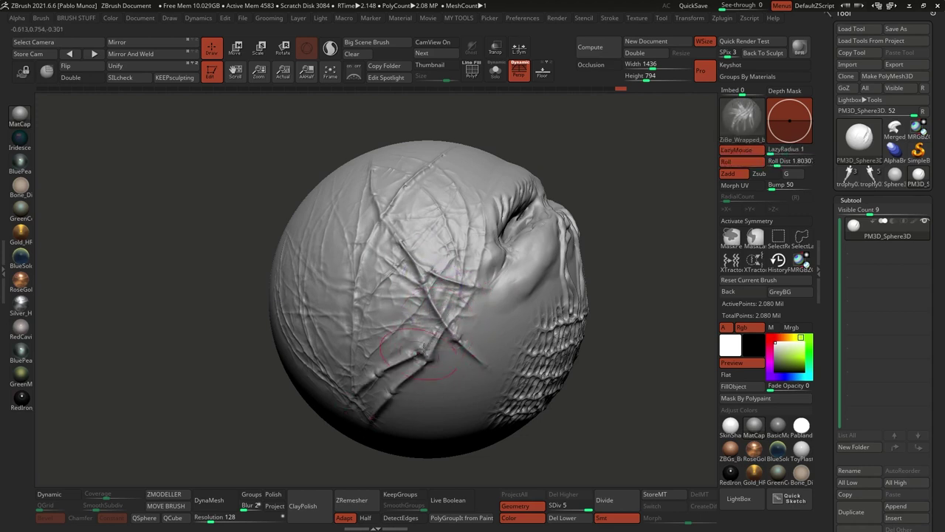
{"action": "key", "text": "shift"}
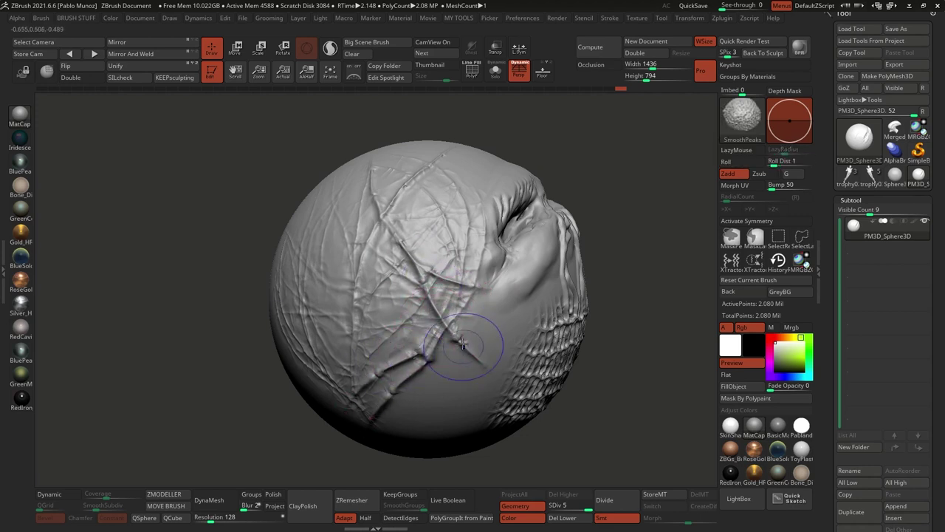
- Fill the middle of the creased patch with short bone strands fanning out between the long ones
{"action": "right_click_drag", "start_coordinate": [434, 291], "coordinate": [468, 298]}
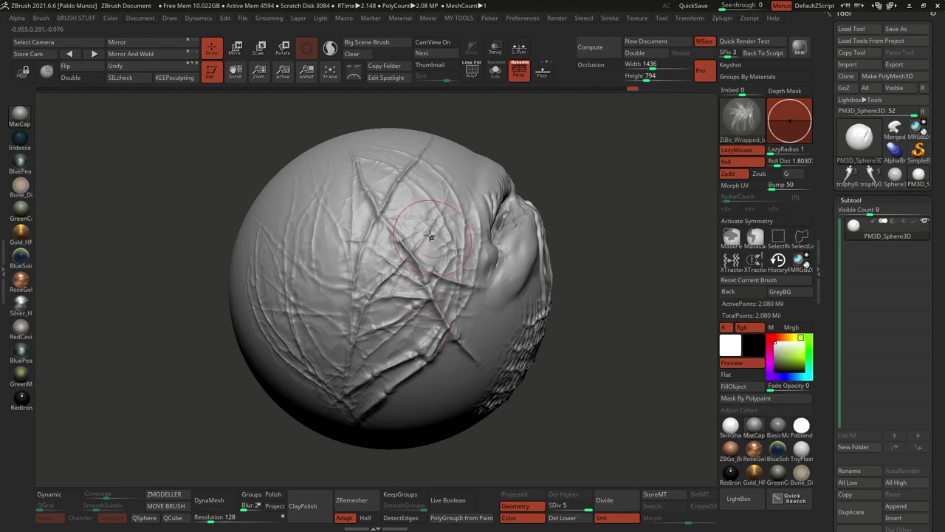
{"action": "right_click_drag", "start_coordinate": [406, 214], "coordinate": [440, 223]}
{"action": "left_click_drag", "start_coordinate": [380, 241], "coordinate": [367, 308]}
{"action": "left_click_drag", "start_coordinate": [398, 259], "coordinate": [368, 308]}
{"action": "right_click_drag", "start_coordinate": [417, 293], "coordinate": [445, 292]}
{"action": "left_click_drag", "start_coordinate": [366, 328], "coordinate": [439, 258]}
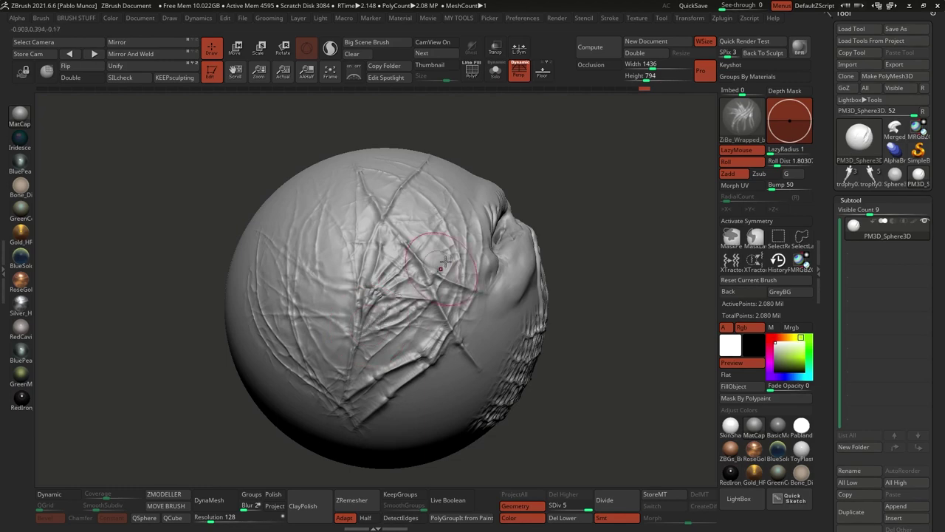
- Add bone strands around the V in the patch's upper area, including long ones towards each side edge
{"action": "right_click_drag", "start_coordinate": [411, 200], "coordinate": [410, 229]}
{"action": "left_click_drag", "start_coordinate": [407, 186], "coordinate": [398, 254]}
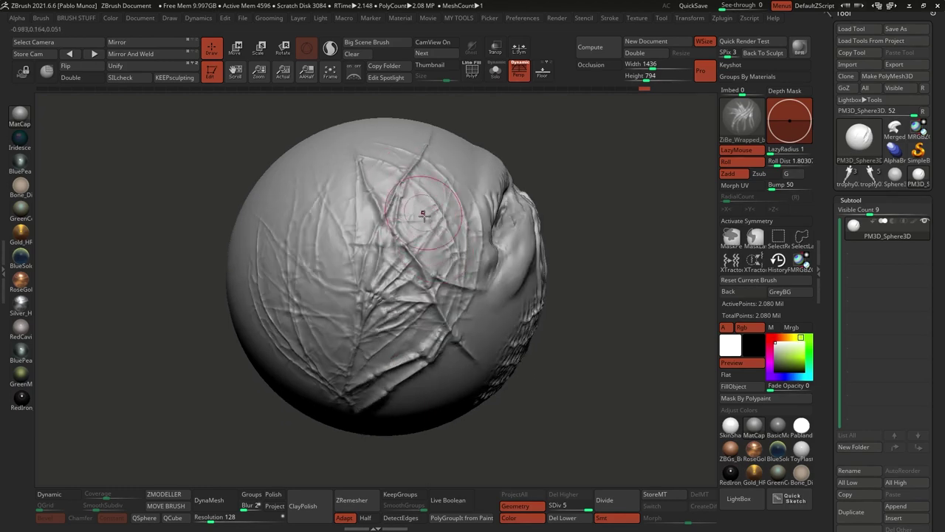
{"action": "left_click_drag", "start_coordinate": [385, 208], "coordinate": [414, 240]}
{"action": "left_click_drag", "start_coordinate": [313, 173], "coordinate": [356, 314]}
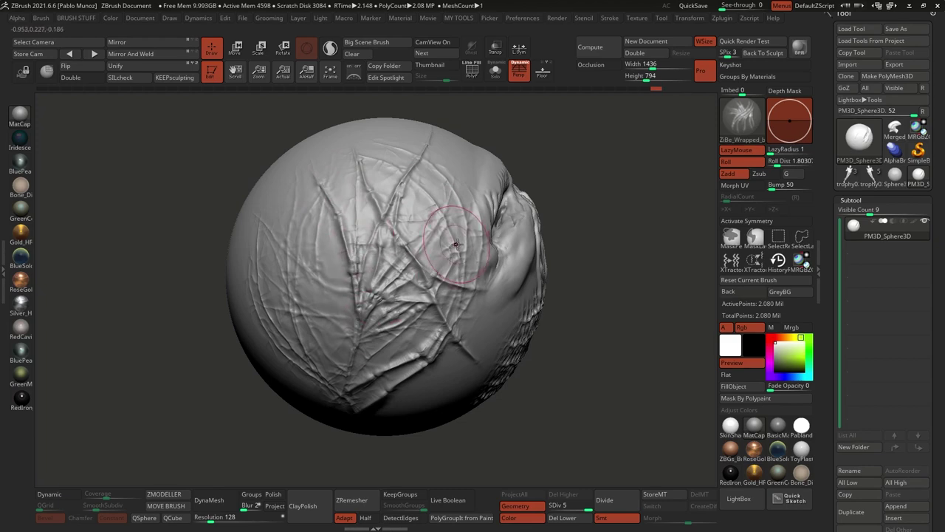
{"action": "right_click_drag", "start_coordinate": [460, 247], "coordinate": [424, 259]}
{"action": "left_click_drag", "start_coordinate": [453, 157], "coordinate": [459, 285]}
{"action": "right_click_drag", "start_coordinate": [476, 256], "coordinate": [511, 238]}
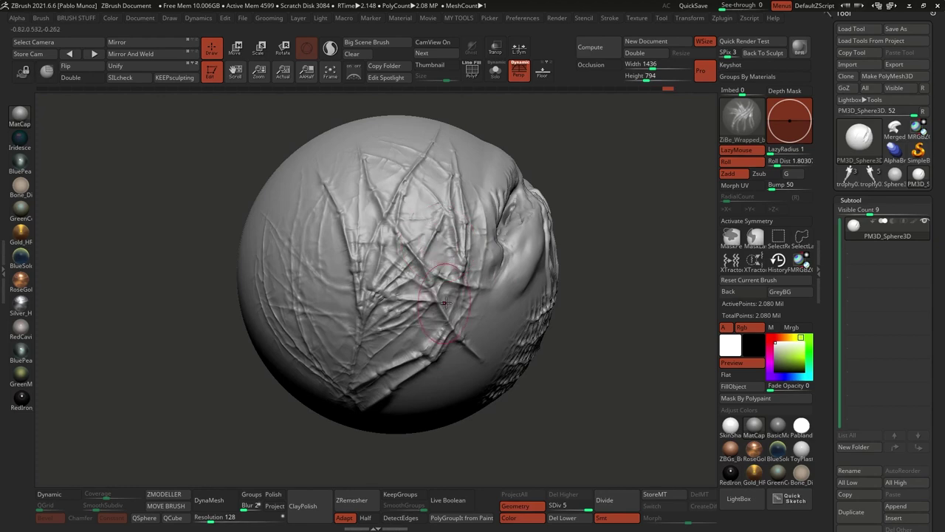
- Try one continuous spiral bone stroke on the blank side of the sphere and undo it
{"action": "mouse_move", "coordinate": [445, 303]}
{"action": "right_mouse_down"}
{"action": "mouse_move", "coordinate": [477, 285]}
{"action": "mouse_move", "coordinate": [473, 262]}
{"action": "right_mouse_up"}
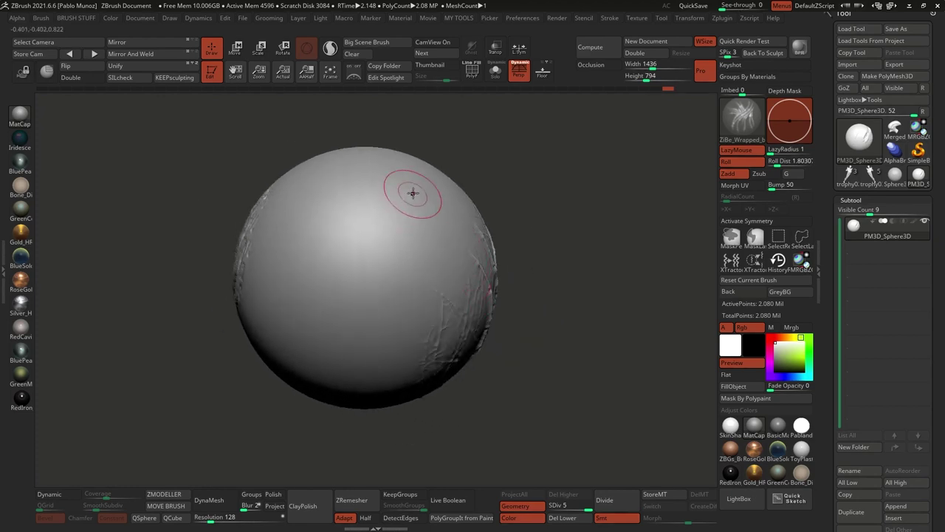
{"action": "mouse_move", "coordinate": [413, 193]}
{"action": "left_mouse_down"}
{"action": "mouse_move", "coordinate": [325, 225]}
{"action": "mouse_move", "coordinate": [369, 336]}
{"action": "mouse_move", "coordinate": [355, 222]}
{"action": "mouse_move", "coordinate": [402, 289]}
{"action": "mouse_move", "coordinate": [329, 285]}
{"action": "mouse_move", "coordinate": [366, 285]}
{"action": "left_mouse_up"}
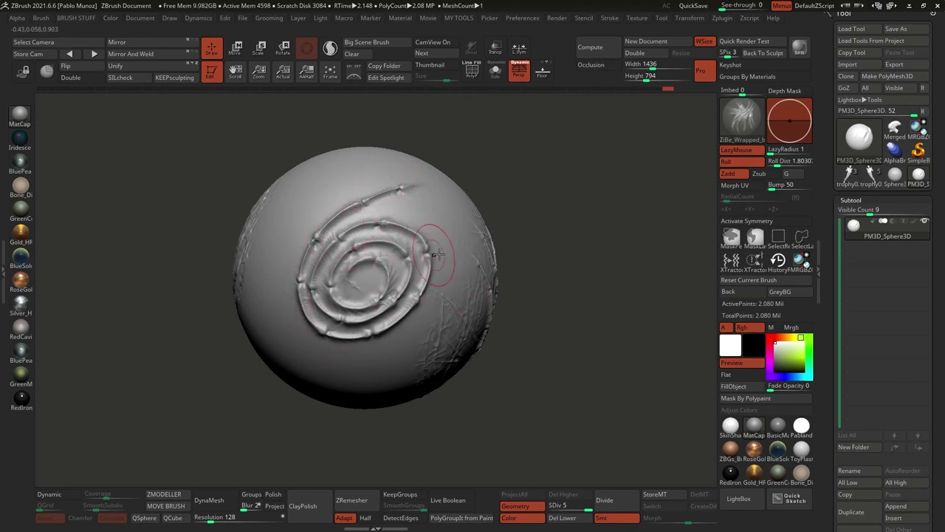
{"action": "right_click_drag", "start_coordinate": [443, 264], "coordinate": [434, 257]}
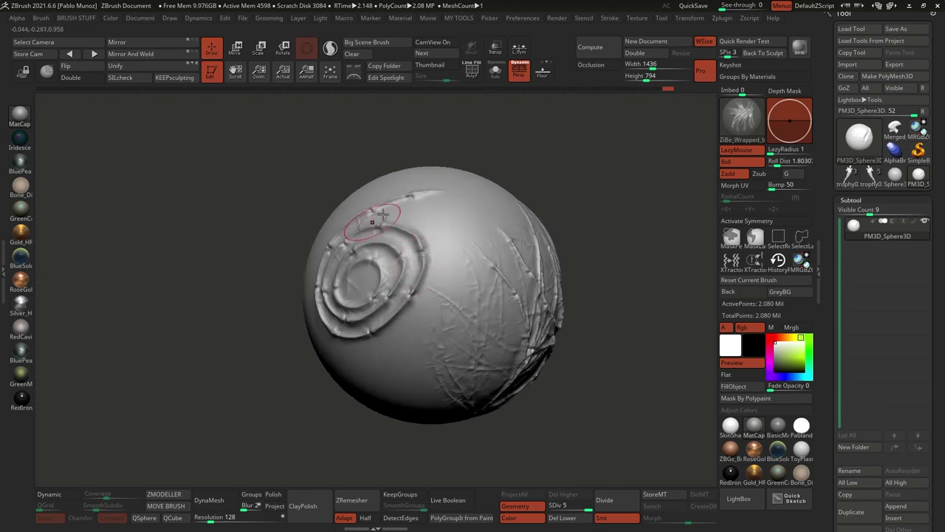
{"action": "key", "text": "ctrl+z"}
- Build a dense bundle of parallel, slightly curved bone strands on the blank area beside the creased patch
{"action": "left_click_drag", "start_coordinate": [449, 203], "coordinate": [400, 294]}
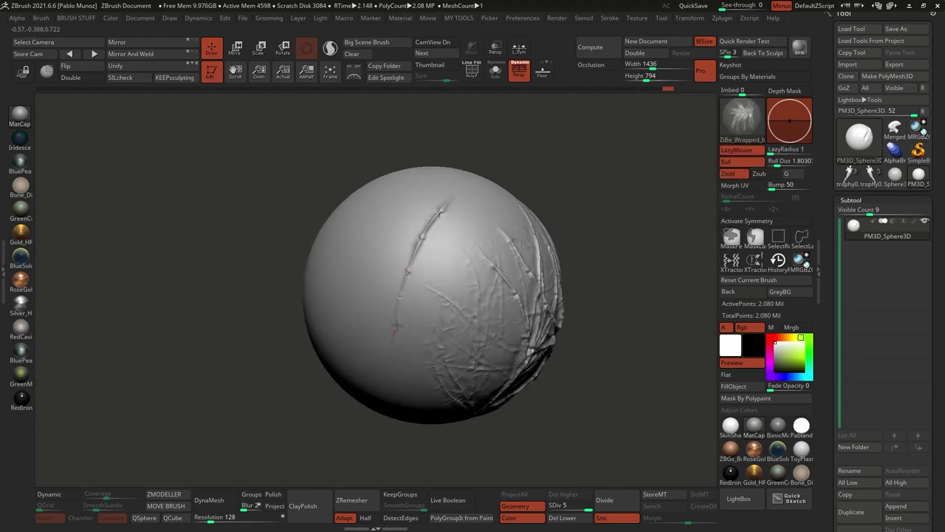
{"action": "left_click_drag", "start_coordinate": [459, 200], "coordinate": [414, 280]}
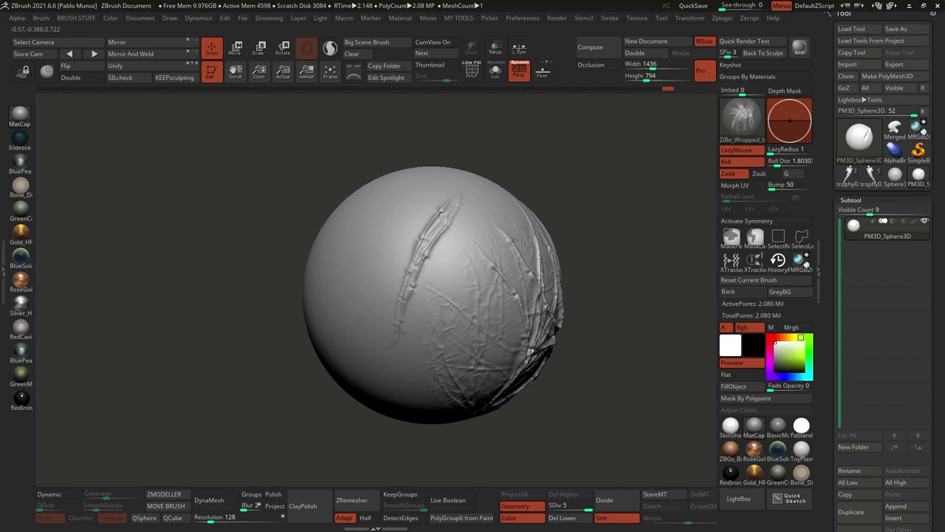
{"action": "mouse_move", "coordinate": [400, 332]}
{"action": "left_mouse_down"}
{"action": "mouse_move", "coordinate": [458, 216]}
{"action": "mouse_move", "coordinate": [401, 331]}
{"action": "mouse_move", "coordinate": [450, 244]}
{"action": "mouse_move", "coordinate": [396, 360]}
{"action": "mouse_move", "coordinate": [463, 240]}
{"action": "mouse_move", "coordinate": [403, 364]}
{"action": "left_mouse_up"}
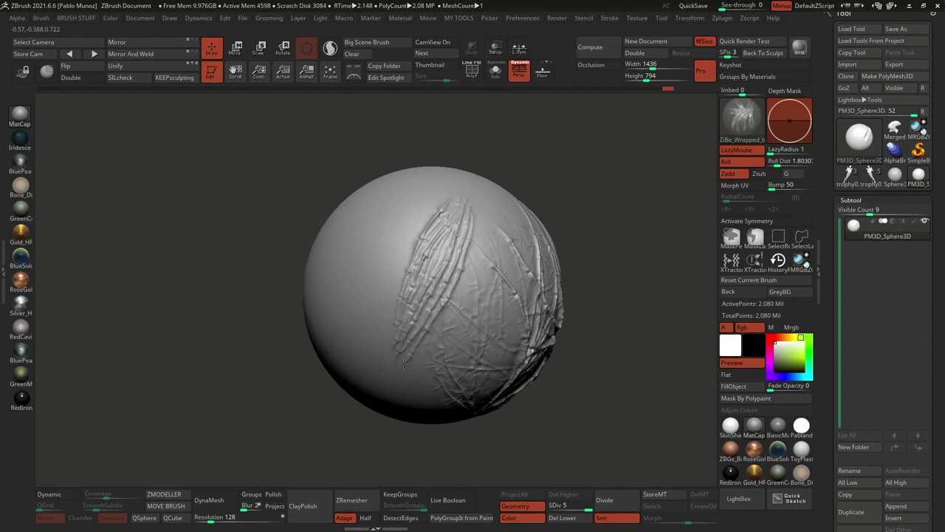
{"action": "mouse_move", "coordinate": [399, 282]}
{"action": "left_mouse_down"}
{"action": "mouse_move", "coordinate": [441, 201]}
{"action": "mouse_move", "coordinate": [390, 303]}
{"action": "mouse_move", "coordinate": [422, 205]}
{"action": "left_mouse_up"}
{"action": "left_click_drag", "start_coordinate": [384, 271], "coordinate": [388, 243]}
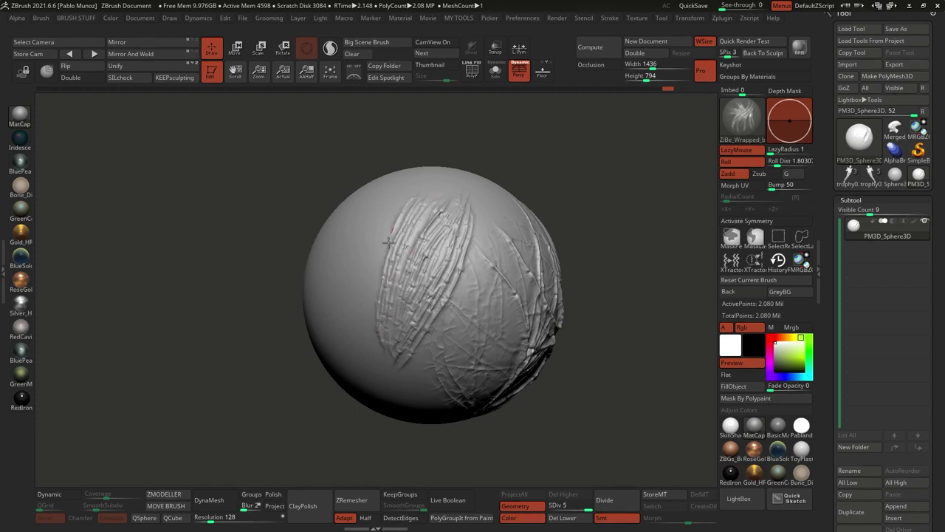
- Sculpt further wrapped strands along the outer edge and upper end of the vertical strand bundle on the sphere
{"action": "left_click_drag", "start_coordinate": [399, 207], "coordinate": [365, 284]}
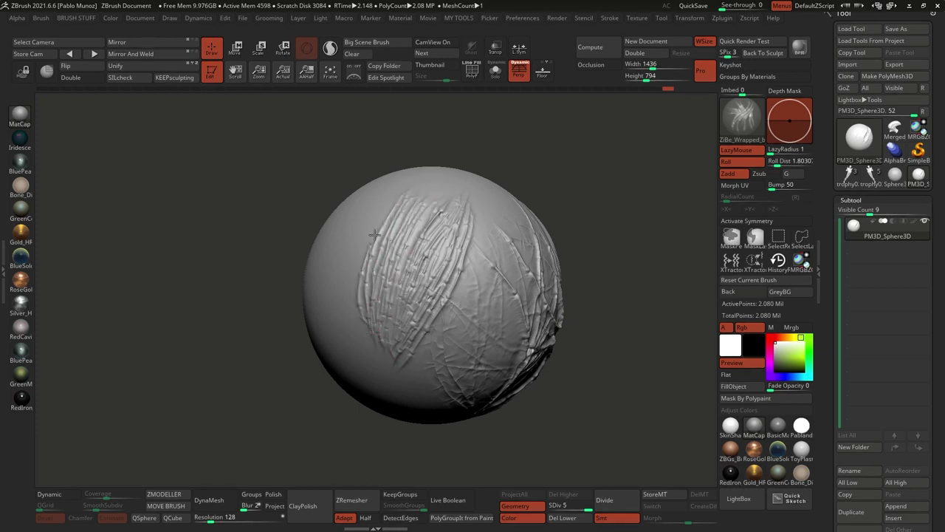
{"action": "mouse_move", "coordinate": [474, 272]}
{"action": "right_mouse_down", "text": "ctrl"}
{"action": "mouse_move", "coordinate": [483, 297]}
{"action": "mouse_move", "coordinate": [473, 274]}
{"action": "right_mouse_up", "text": "ctrl"}
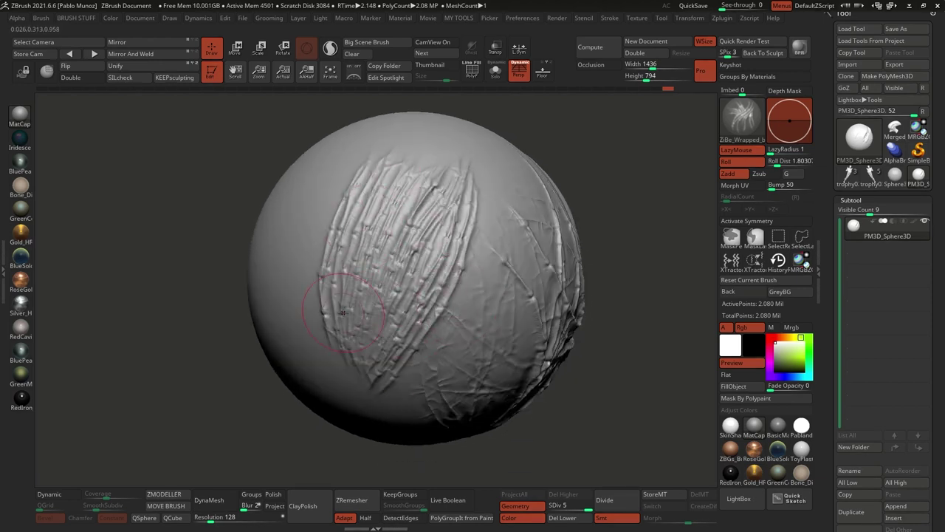
{"action": "mouse_move", "coordinate": [416, 160]}
{"action": "left_mouse_down"}
{"action": "mouse_move", "coordinate": [433, 221]}
{"action": "mouse_move", "coordinate": [461, 232]}
{"action": "mouse_move", "coordinate": [458, 296]}
{"action": "mouse_move", "coordinate": [422, 322]}
{"action": "mouse_move", "coordinate": [473, 235]}
{"action": "left_mouse_up"}
{"action": "right_click_drag", "start_coordinate": [453, 226], "coordinate": [468, 232]}
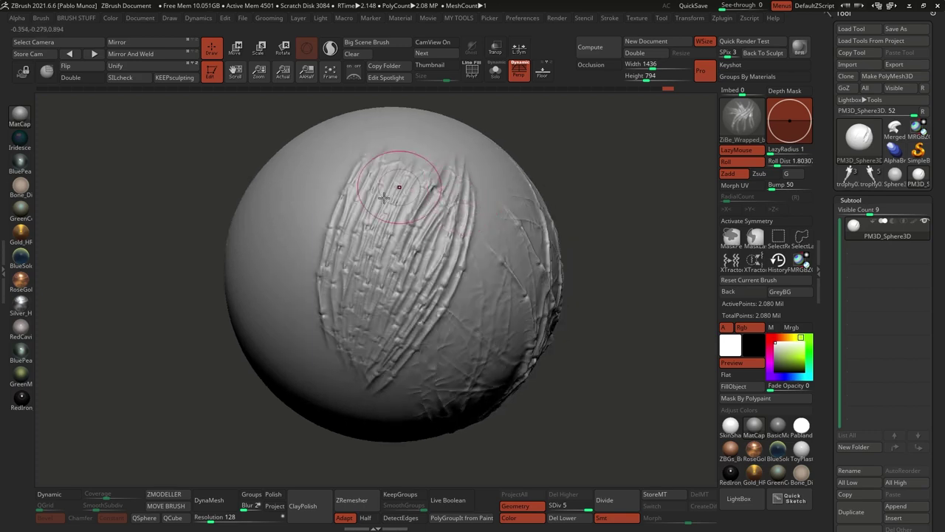
- Try to sculpt long raised strands over the smoother area between the strand bundle and the web of crossing strands
{"action": "right_click_drag", "start_coordinate": [476, 291], "coordinate": [443, 349]}
{"action": "right_click_drag", "start_coordinate": [521, 284], "coordinate": [386, 304], "text": "ctrl"}
{"action": "right_click_drag", "start_coordinate": [474, 276], "coordinate": [374, 334]}
{"action": "right_click_drag", "start_coordinate": [474, 275], "coordinate": [536, 297]}
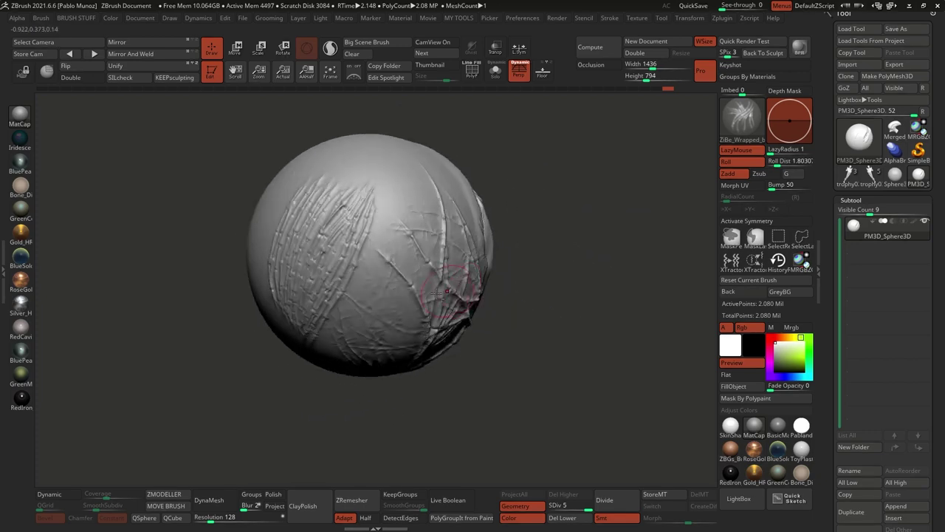
{"action": "right_click_drag", "start_coordinate": [417, 254], "coordinate": [469, 257], "text": "alt"}
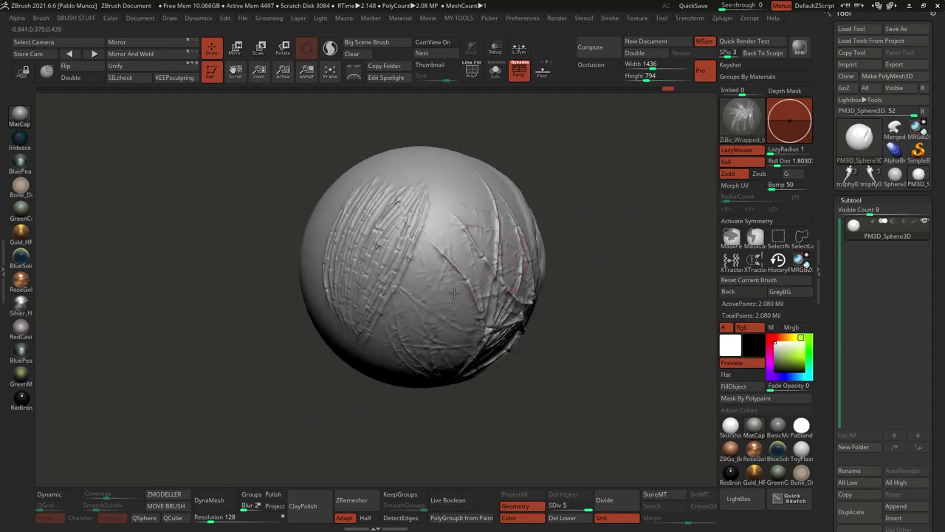
{"action": "right_click_drag", "start_coordinate": [454, 293], "coordinate": [431, 295]}
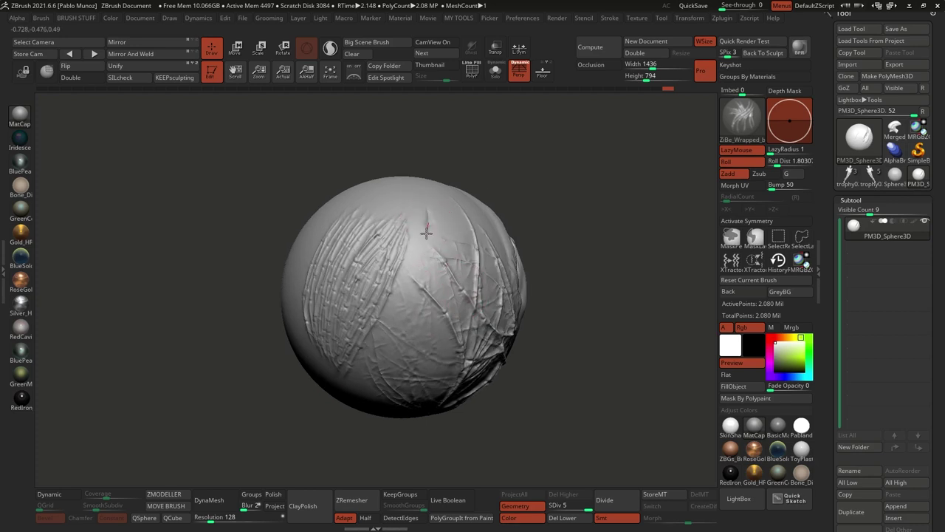
{"action": "left_click_drag", "start_coordinate": [399, 298], "coordinate": [441, 399]}
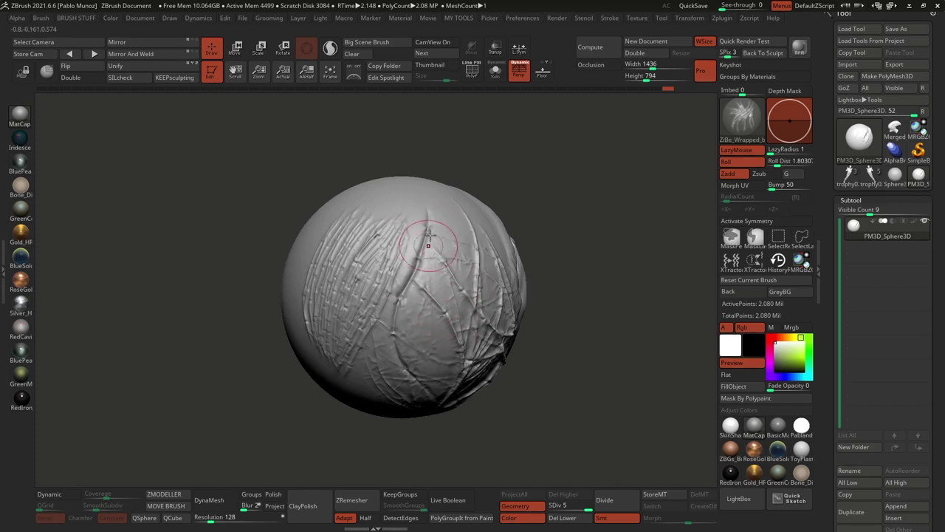
{"action": "right_click_drag", "start_coordinate": [432, 248], "coordinate": [430, 230]}
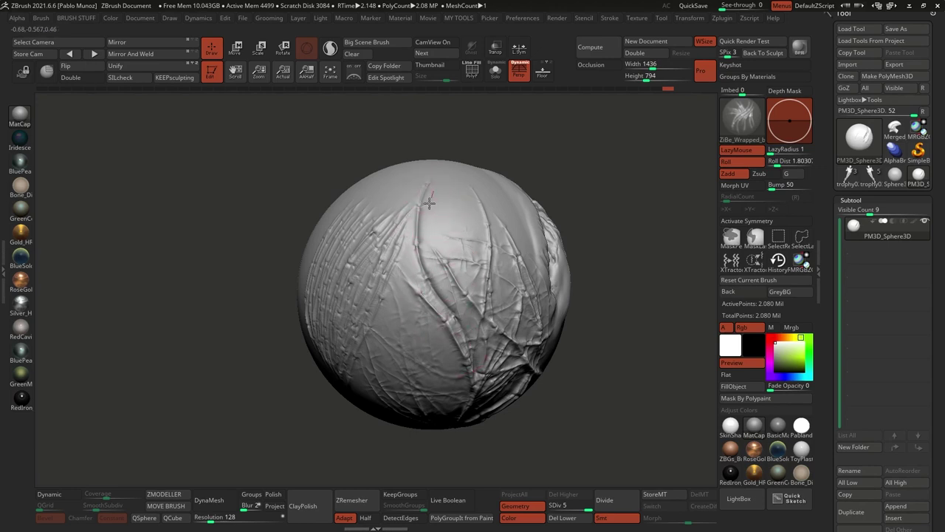
{"action": "left_click_drag", "start_coordinate": [424, 198], "coordinate": [429, 272]}
{"action": "mouse_move", "coordinate": [473, 372]}
{"action": "left_mouse_down"}
{"action": "mouse_move", "coordinate": [433, 270]}
{"action": "mouse_move", "coordinate": [442, 181]}
{"action": "mouse_move", "coordinate": [448, 303]}
{"action": "left_mouse_up"}
{"action": "key", "text": "ctrl+z"}
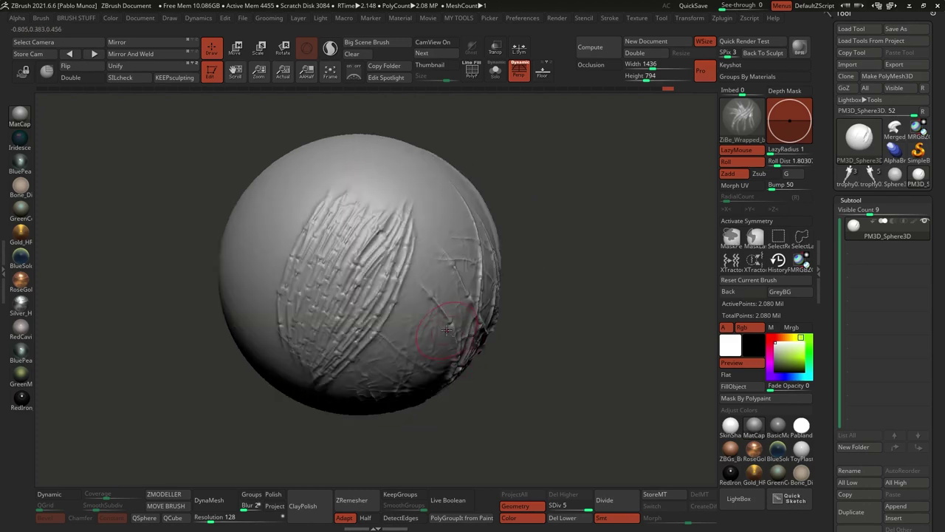
- Load the HRGi_Cutter brush from the brush library and reduce its draw size
{"action": "mouse_move", "coordinate": [447, 330]}
{"action": "right_mouse_down", "text": "alt"}
{"action": "mouse_move", "coordinate": [487, 313]}
{"action": "mouse_move", "coordinate": [470, 321]}
{"action": "right_mouse_up", "text": "alt"}
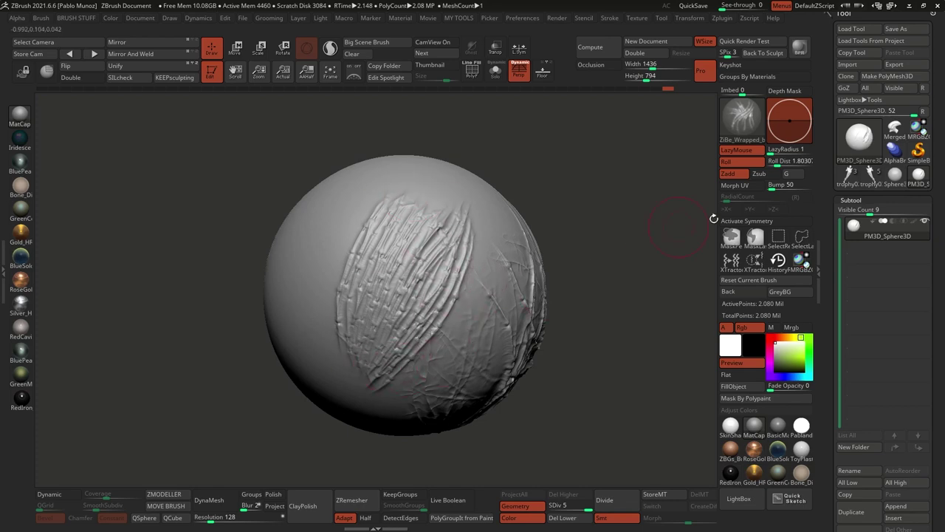
{"action": "left_click", "coordinate": [739, 499]}
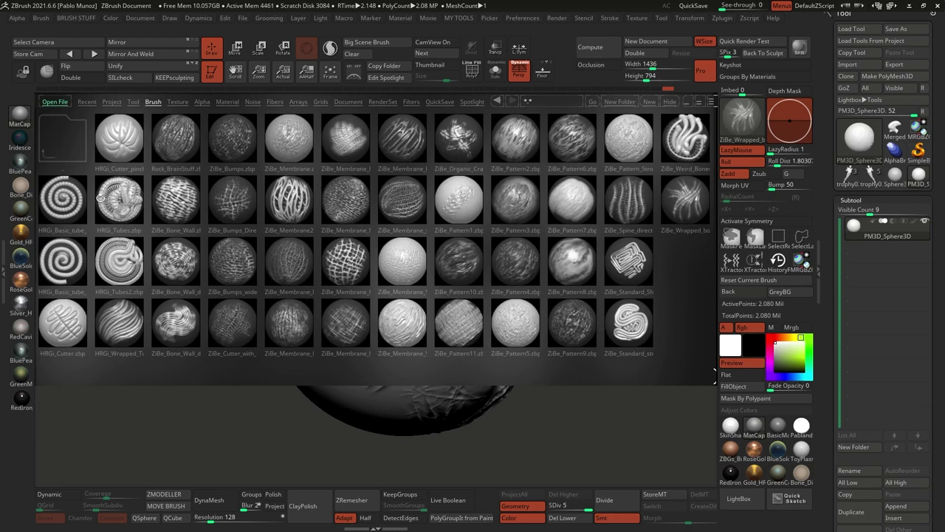
{"action": "double_click", "coordinate": [62, 325]}
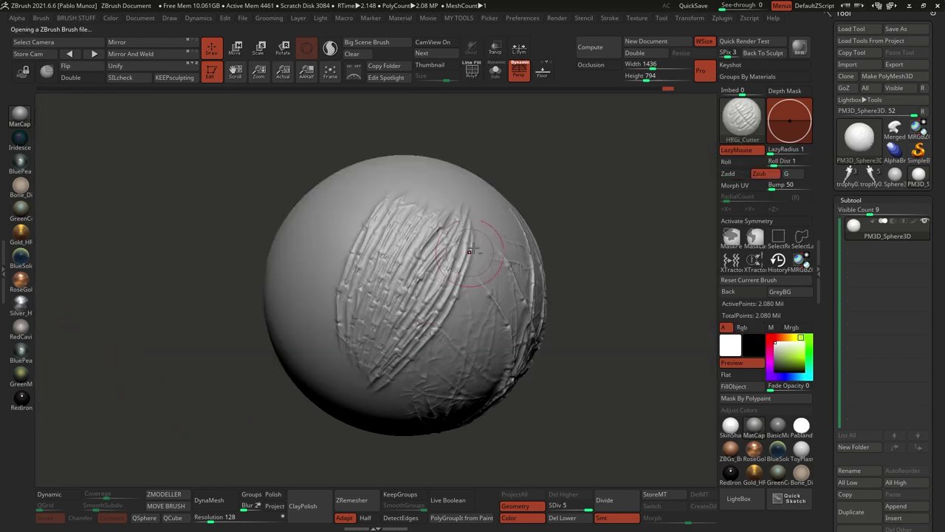
{"action": "key", "text": "space"}
{"action": "left_click_drag", "start_coordinate": [547, 170], "coordinate": [528, 170]}
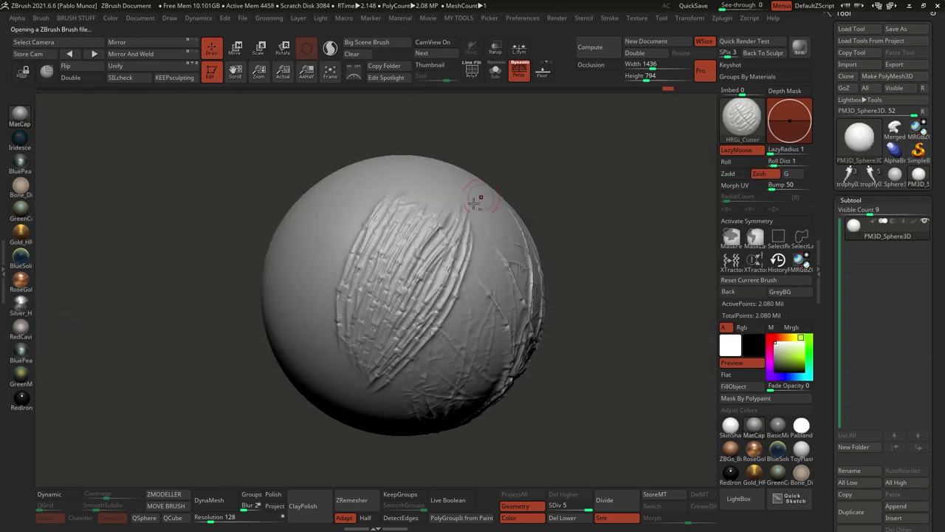
- Reduce the brush size further and carve deep grooves along the gaps between the thick strands of the bundle
{"action": "mouse_move", "coordinate": [475, 205]}
{"action": "right_mouse_down", "text": "ctrl"}
{"action": "mouse_move", "coordinate": [468, 232]}
{"action": "mouse_move", "coordinate": [464, 211]}
{"action": "mouse_move", "coordinate": [421, 246]}
{"action": "right_mouse_up", "text": "ctrl"}
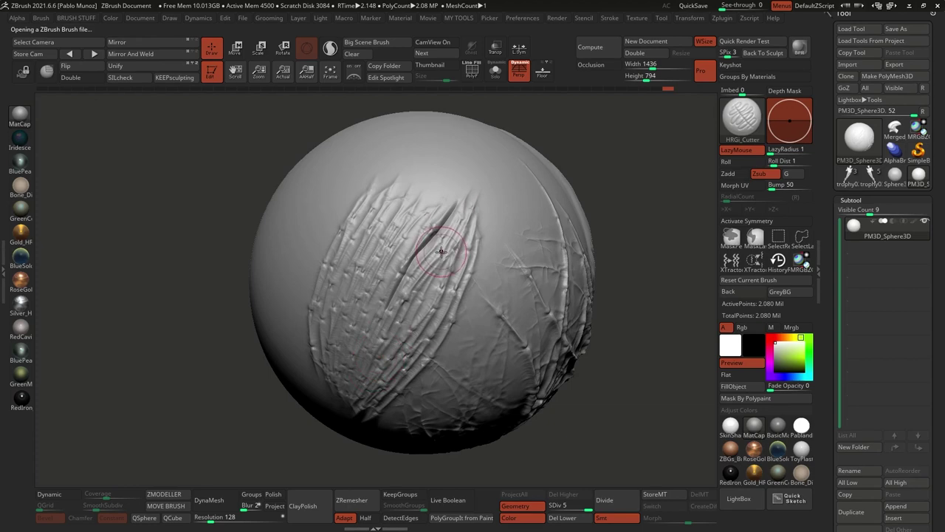
{"action": "key", "text": "space"}
{"action": "left_click_drag", "start_coordinate": [448, 252], "coordinate": [441, 252]}
{"action": "right_click_drag", "start_coordinate": [445, 234], "coordinate": [448, 248], "text": "ctrl"}
{"action": "left_click_drag", "start_coordinate": [454, 228], "coordinate": [391, 315]}
{"action": "right_click_drag", "start_coordinate": [424, 289], "coordinate": [446, 236], "text": "alt"}
{"action": "left_click_drag", "start_coordinate": [483, 166], "coordinate": [468, 196]}
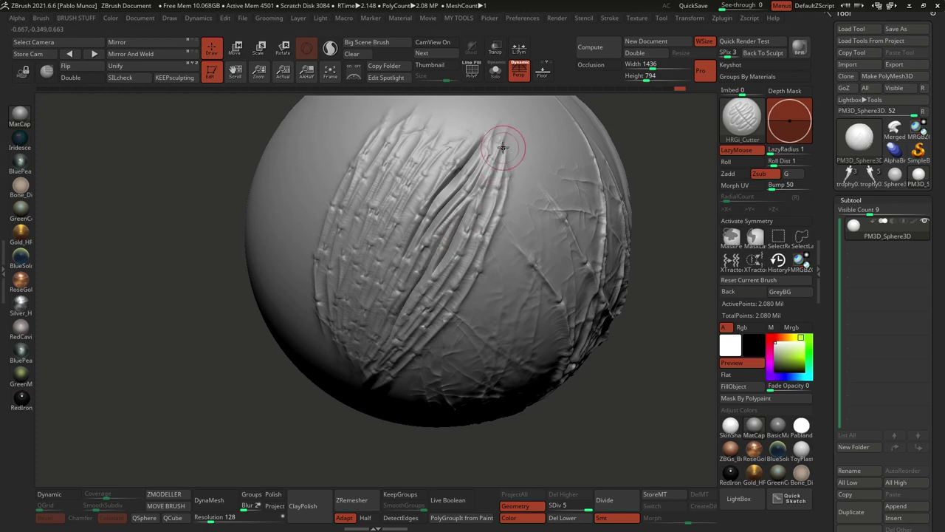
{"action": "mouse_move", "coordinate": [504, 149]}
{"action": "left_mouse_down"}
{"action": "mouse_move", "coordinate": [483, 215]}
{"action": "mouse_move", "coordinate": [416, 331]}
{"action": "left_mouse_up"}
{"action": "left_click_drag", "start_coordinate": [508, 151], "coordinate": [489, 229]}
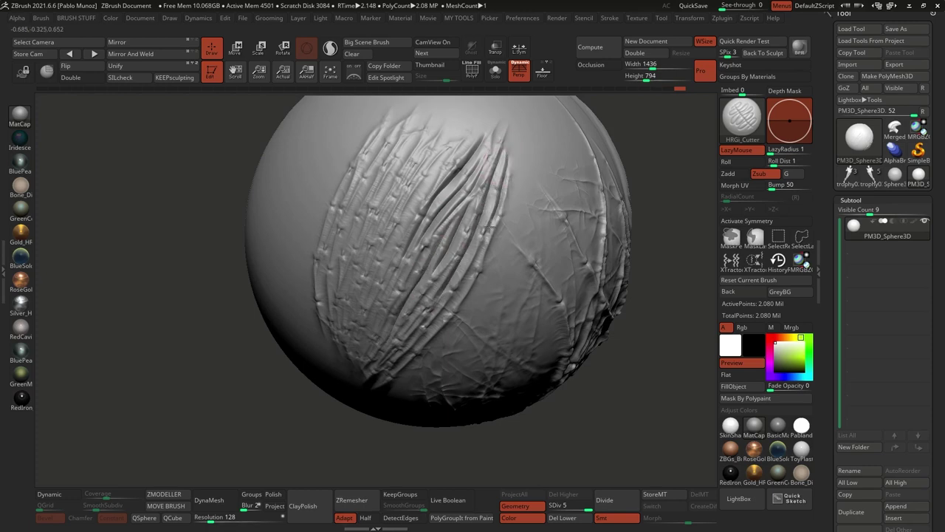
- Add cuts around the upper tips of the grooved strands to separate their ends
{"action": "right_click_drag", "start_coordinate": [451, 299], "coordinate": [430, 259]}
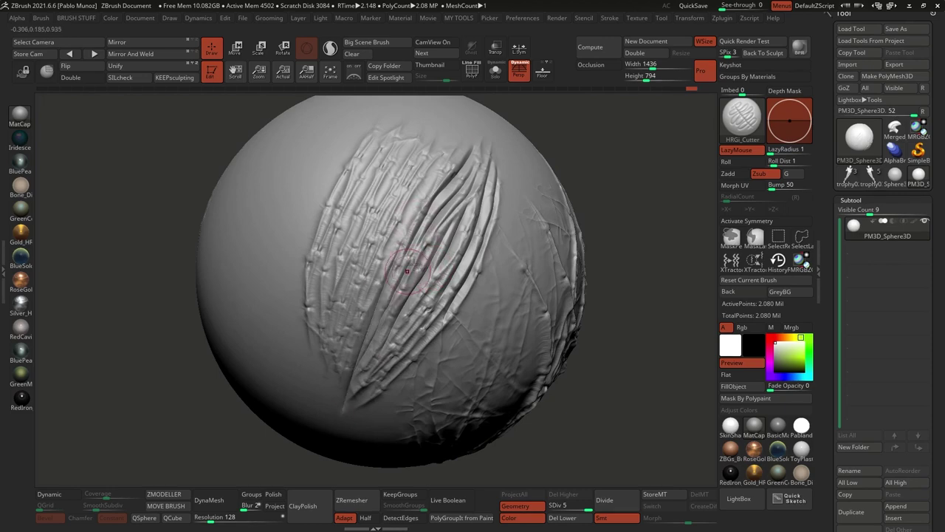
{"action": "right_click_drag", "start_coordinate": [402, 261], "coordinate": [450, 191]}
{"action": "left_click_drag", "start_coordinate": [470, 130], "coordinate": [446, 166]}
{"action": "mouse_move", "coordinate": [490, 117]}
{"action": "left_mouse_down"}
{"action": "mouse_move", "coordinate": [445, 182]}
{"action": "mouse_move", "coordinate": [501, 135]}
{"action": "left_mouse_up"}
{"action": "right_click_drag", "start_coordinate": [520, 160], "coordinate": [548, 254]}
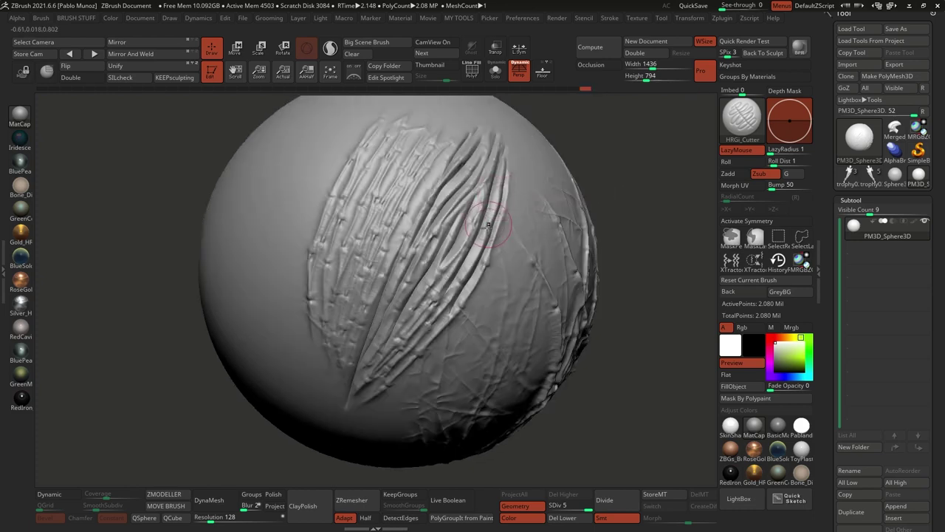
- Cut a short deep notch beside the crossing of the web-like strands, undoing the unwanted cutter strokes
{"action": "mouse_move", "coordinate": [458, 313]}
{"action": "right_mouse_down"}
{"action": "mouse_move", "coordinate": [485, 314]}
{"action": "mouse_move", "coordinate": [517, 294]}
{"action": "mouse_move", "coordinate": [499, 264]}
{"action": "right_mouse_up"}
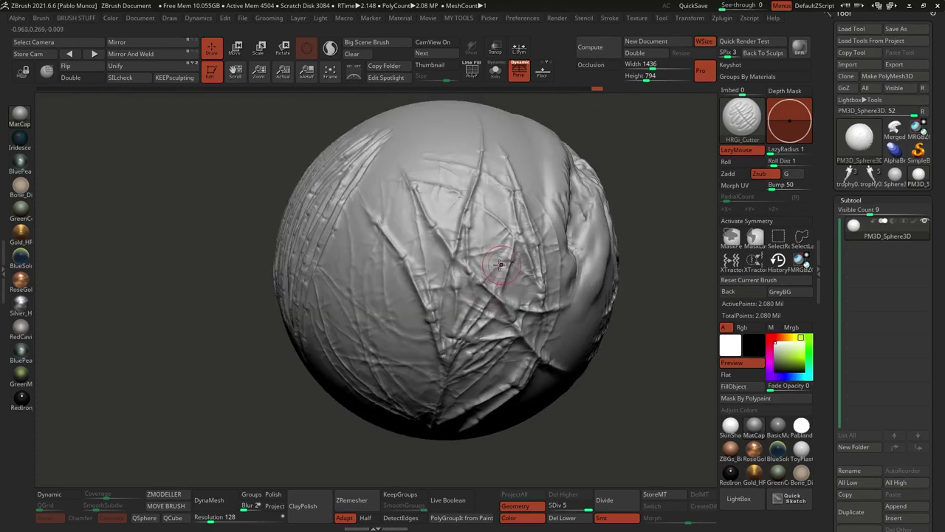
{"action": "mouse_move", "coordinate": [449, 263]}
{"action": "left_mouse_down"}
{"action": "mouse_move", "coordinate": [417, 229]}
{"action": "mouse_move", "coordinate": [421, 195]}
{"action": "left_mouse_up"}
{"action": "key", "text": "ctrl+z"}
{"action": "mouse_move", "coordinate": [456, 264]}
{"action": "left_mouse_down"}
{"action": "mouse_move", "coordinate": [420, 217]}
{"action": "mouse_move", "coordinate": [420, 260]}
{"action": "left_mouse_up"}
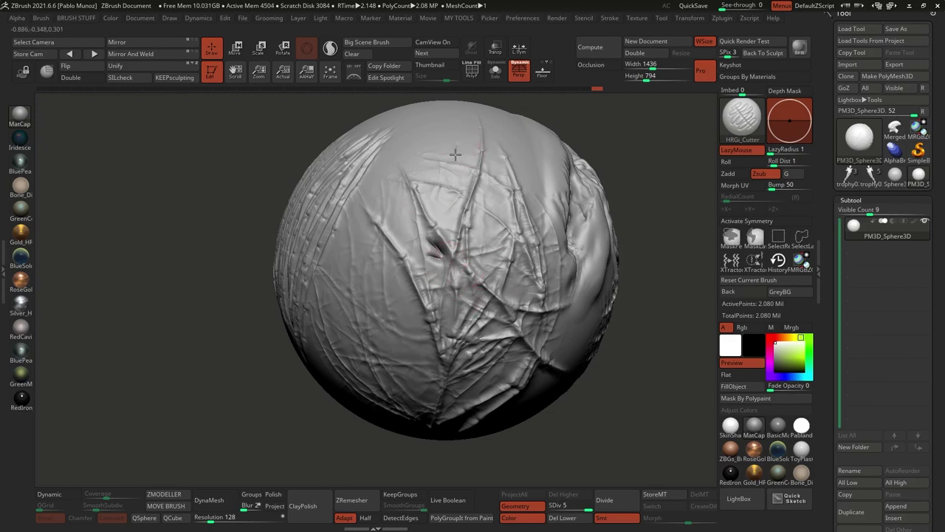
{"action": "left_click_drag", "start_coordinate": [456, 152], "coordinate": [441, 359]}
{"action": "key", "text": "ctrl+z"}
- Cut more short notches in the gaps between the crossing strands and smooth the edge of the first notch
{"action": "right_click_drag", "start_coordinate": [495, 253], "coordinate": [476, 260]}
{"action": "left_click_drag", "start_coordinate": [471, 229], "coordinate": [489, 230]}
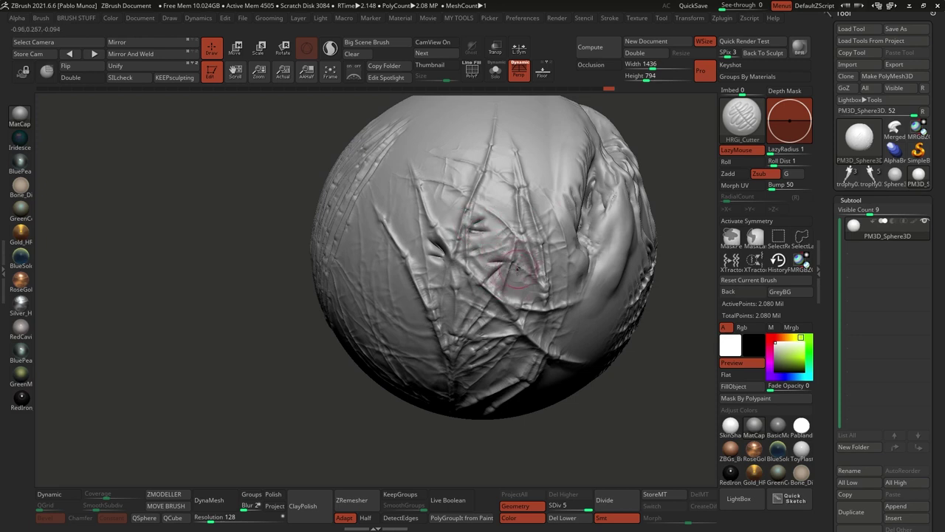
{"action": "right_click_drag", "start_coordinate": [519, 235], "coordinate": [476, 255], "text": "alt"}
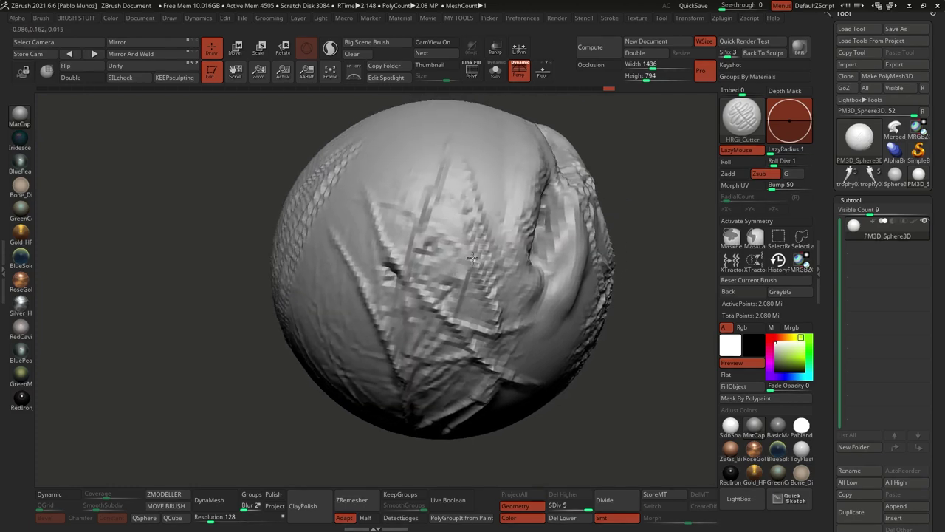
{"action": "mouse_move", "coordinate": [474, 215]}
{"action": "left_mouse_down"}
{"action": "mouse_move", "coordinate": [492, 291]}
{"action": "mouse_move", "coordinate": [451, 294]}
{"action": "left_mouse_up"}
{"action": "key", "text": "shift"}
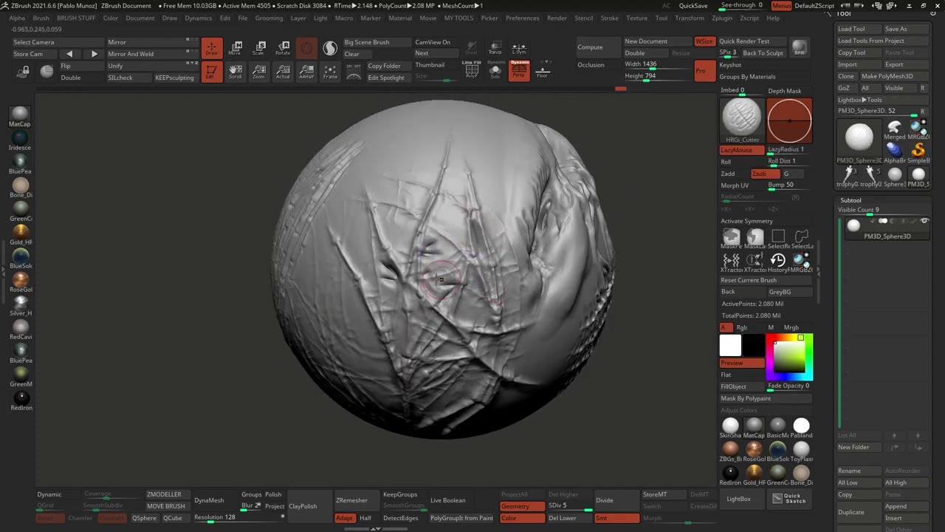
{"action": "left_click_drag", "start_coordinate": [391, 264], "coordinate": [382, 275], "text": "shift"}
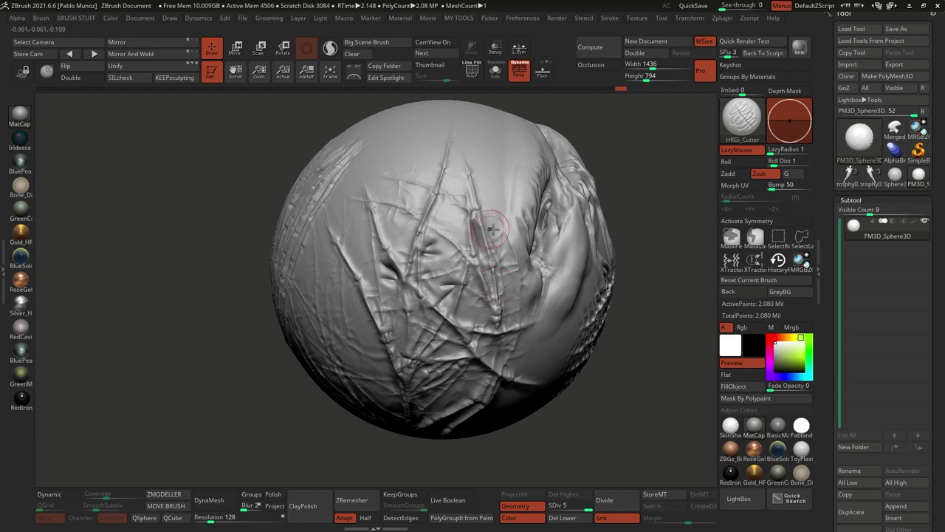
{"action": "mouse_move", "coordinate": [485, 272]}
{"action": "right_mouse_down"}
{"action": "mouse_move", "coordinate": [483, 299]}
{"action": "mouse_move", "coordinate": [418, 276]}
{"action": "mouse_move", "coordinate": [407, 322]}
{"action": "mouse_move", "coordinate": [498, 215]}
{"action": "mouse_move", "coordinate": [502, 229]}
{"action": "right_mouse_up"}
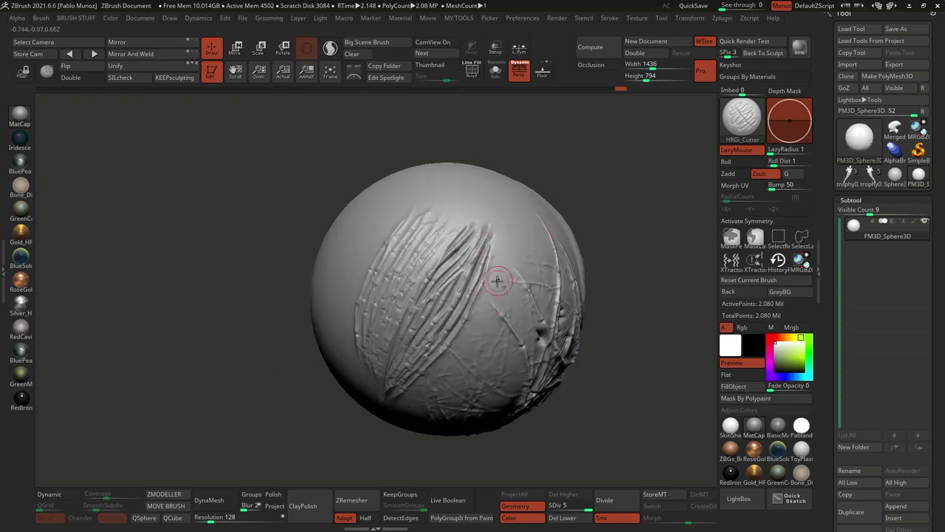
{"action": "right_click_drag", "start_coordinate": [497, 281], "coordinate": [422, 289]}
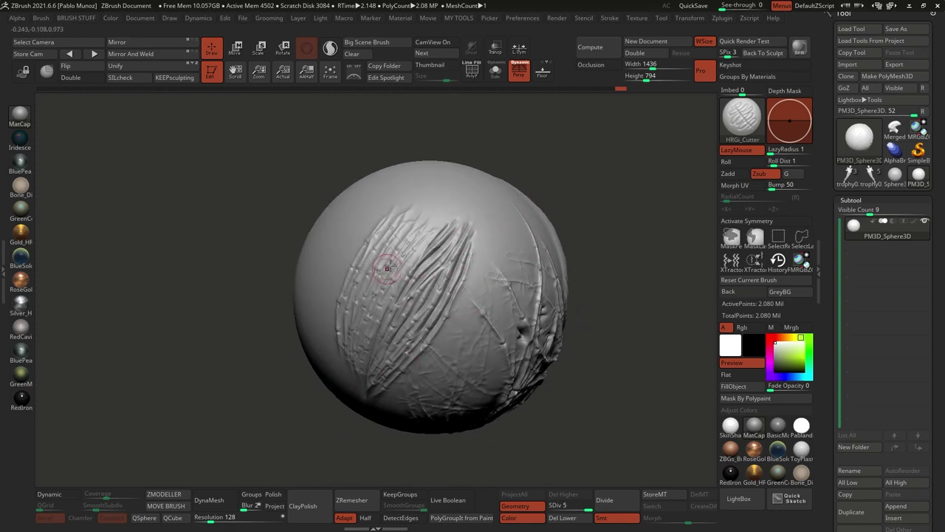
{"action": "right_click_drag", "start_coordinate": [409, 287], "coordinate": [332, 273], "text": "ctrl"}
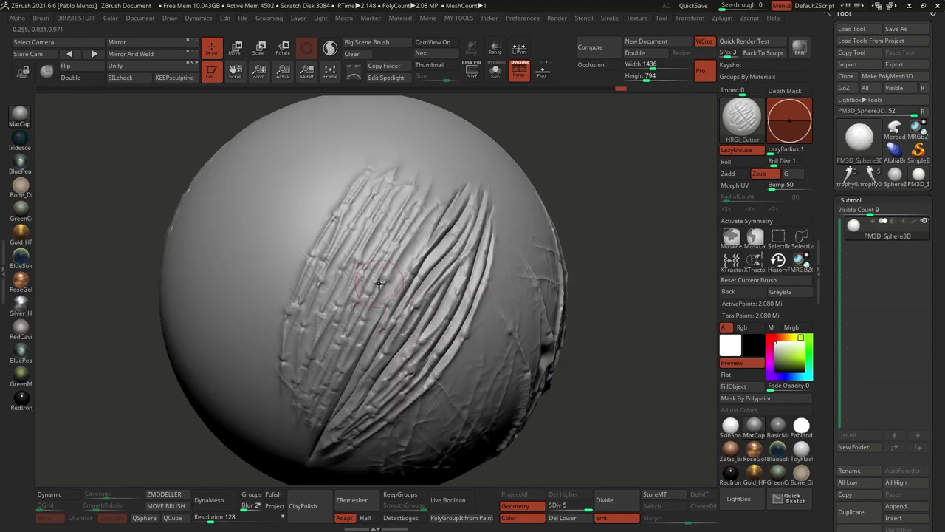
{"action": "right_click_drag", "start_coordinate": [436, 263], "coordinate": [466, 226]}
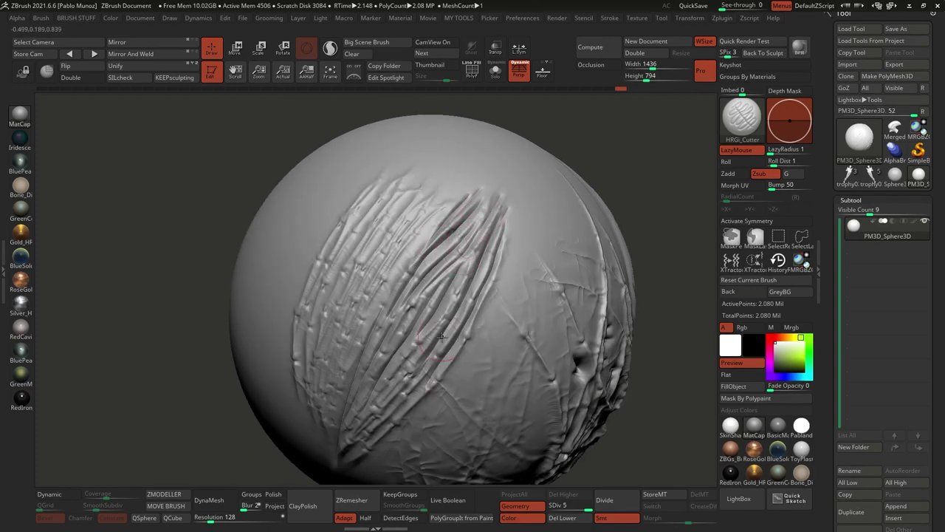
{"action": "right_click_drag", "start_coordinate": [427, 303], "coordinate": [411, 371]}
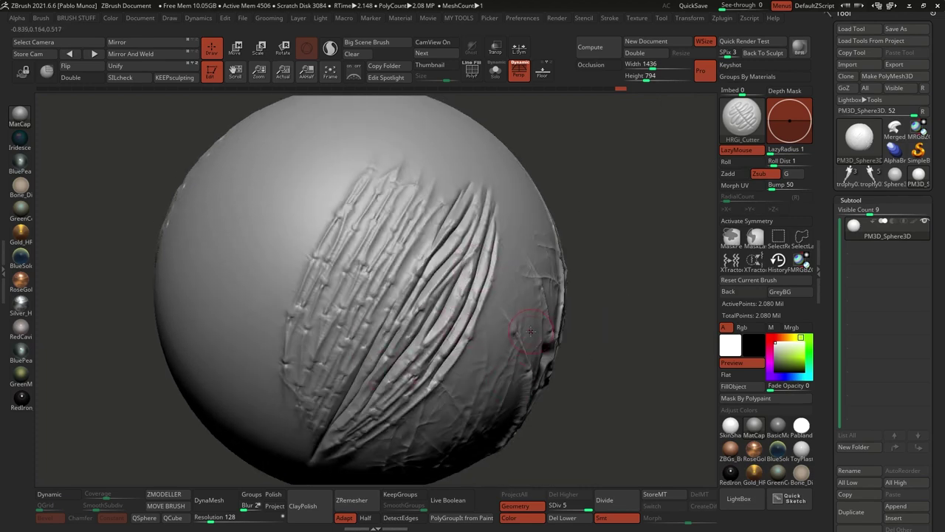
{"action": "left_click", "coordinate": [739, 498]}
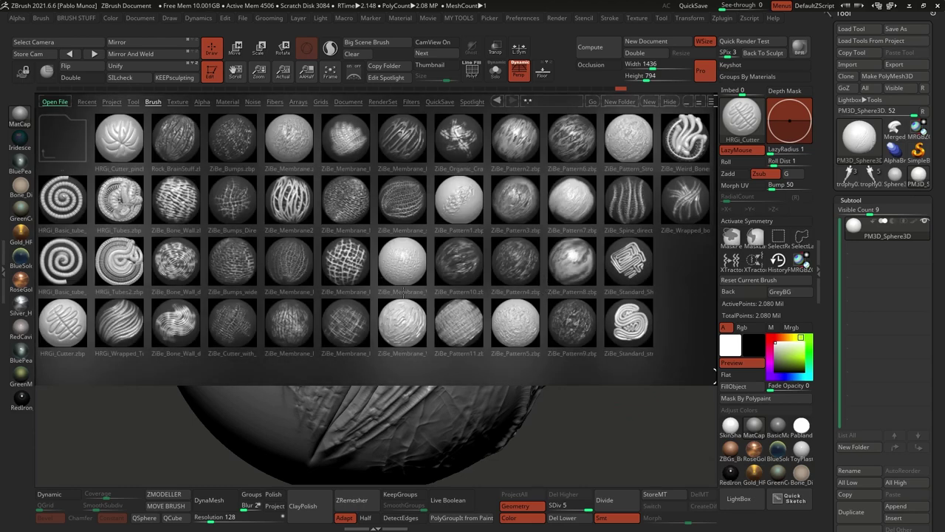
{"action": "left_click", "coordinate": [738, 506]}
- Select the ContrastDelta brush and stroke over the middle and lower strands of the bundle to intensify their relief
{"action": "key", "text": "b"}
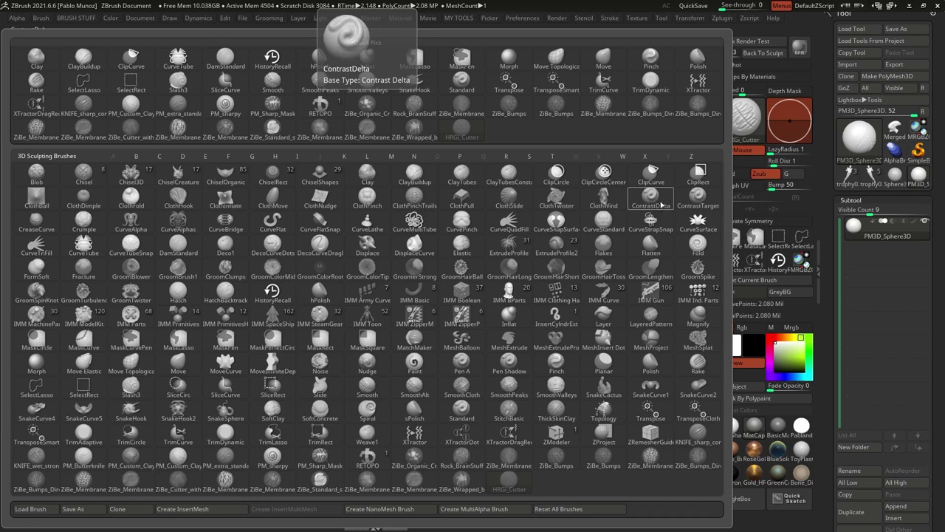
{"action": "left_click", "coordinate": [661, 203]}
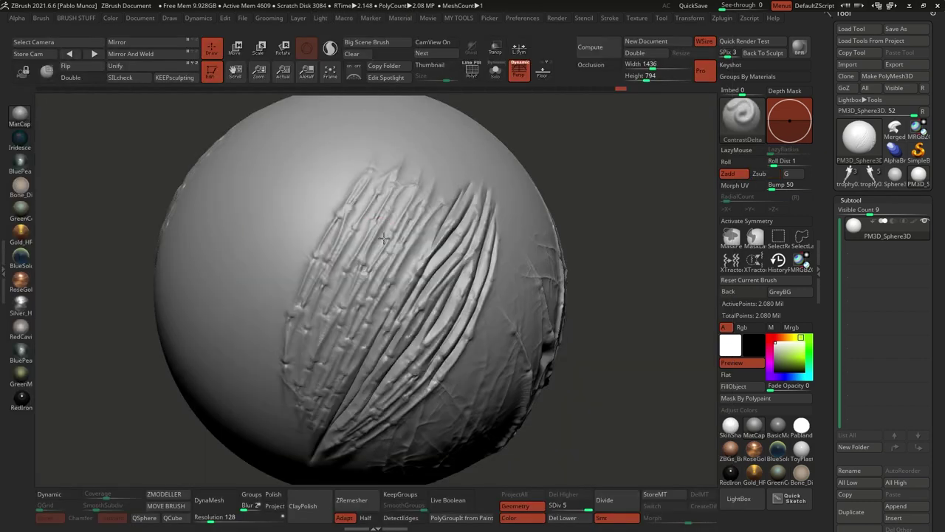
{"action": "right_click_drag", "start_coordinate": [384, 238], "coordinate": [384, 237]}
{"action": "mouse_move", "coordinate": [410, 214]}
{"action": "left_mouse_down"}
{"action": "mouse_move", "coordinate": [388, 255]}
{"action": "mouse_move", "coordinate": [407, 222]}
{"action": "mouse_move", "coordinate": [387, 232]}
{"action": "mouse_move", "coordinate": [412, 190]}
{"action": "mouse_move", "coordinate": [421, 210]}
{"action": "mouse_move", "coordinate": [383, 266]}
{"action": "mouse_move", "coordinate": [410, 278]}
{"action": "mouse_move", "coordinate": [422, 238]}
{"action": "mouse_move", "coordinate": [401, 277]}
{"action": "mouse_move", "coordinate": [428, 199]}
{"action": "mouse_move", "coordinate": [414, 251]}
{"action": "left_mouse_up"}
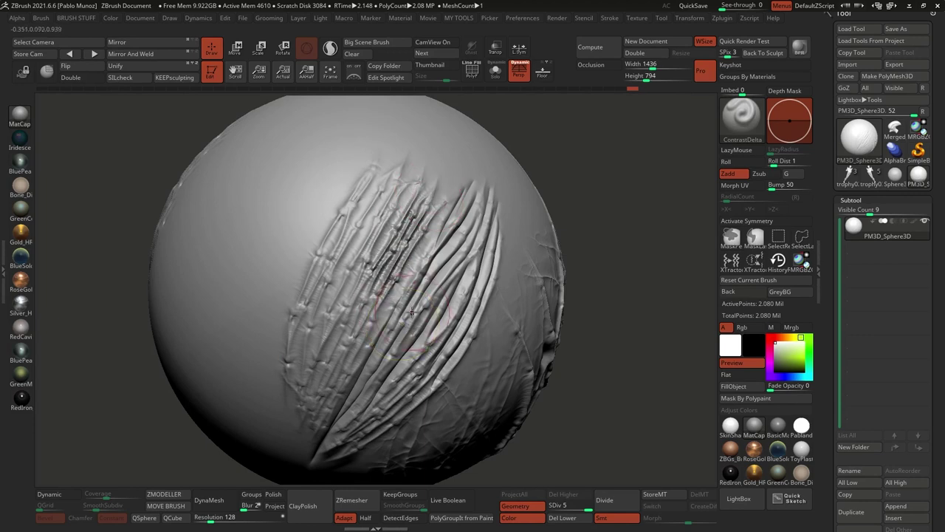
{"action": "mouse_move", "coordinate": [413, 296]}
{"action": "left_mouse_down"}
{"action": "mouse_move", "coordinate": [406, 232]}
{"action": "mouse_move", "coordinate": [388, 278]}
{"action": "mouse_move", "coordinate": [371, 263]}
{"action": "mouse_move", "coordinate": [407, 208]}
{"action": "mouse_move", "coordinate": [316, 407]}
{"action": "left_mouse_up"}
{"action": "left_click_drag", "start_coordinate": [405, 277], "coordinate": [375, 321]}
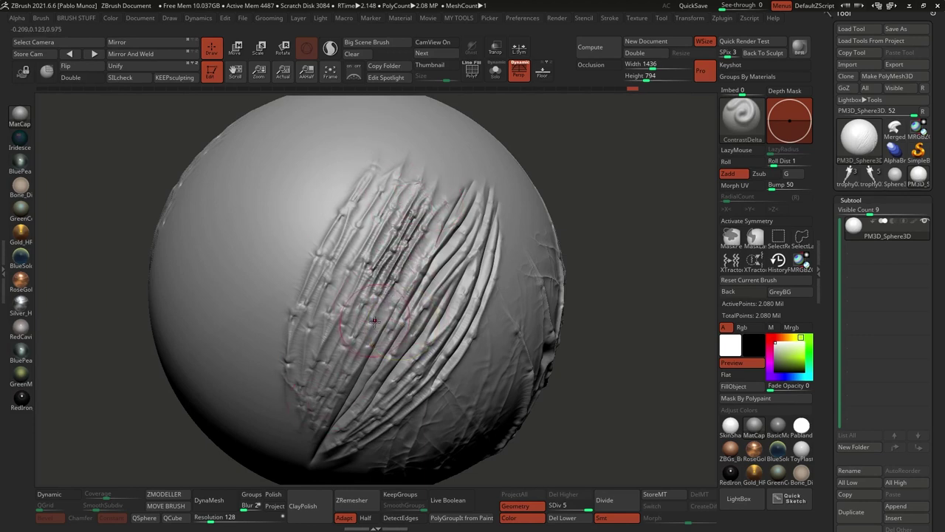
- Select the Inflat brush and stroke over the upper and middle strands of the bundle to swell them
{"action": "key", "text": "space"}
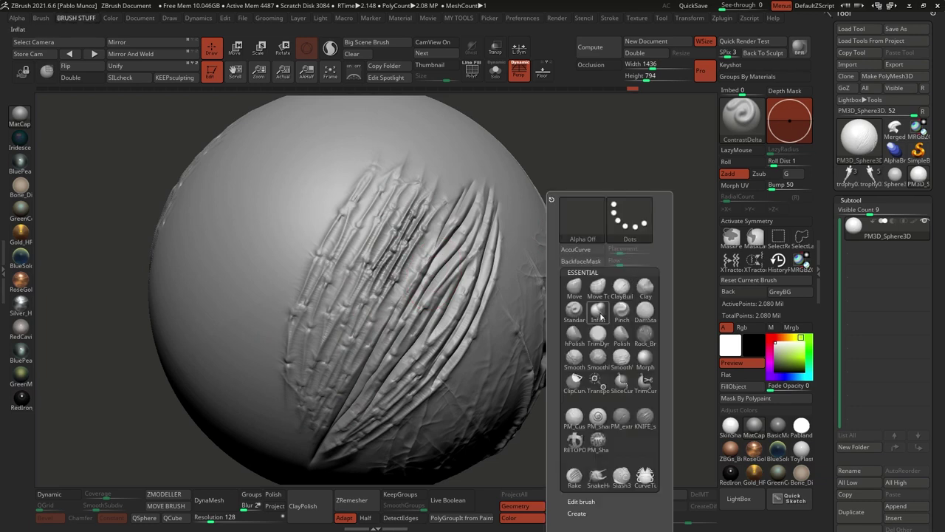
{"action": "left_click", "coordinate": [599, 313]}
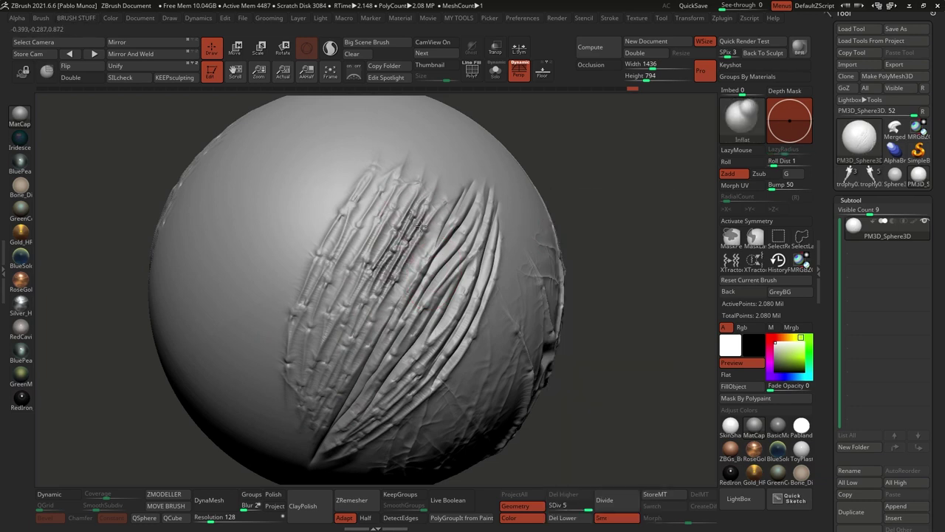
{"action": "mouse_move", "coordinate": [393, 251]}
{"action": "left_mouse_down"}
{"action": "mouse_move", "coordinate": [381, 278]}
{"action": "mouse_move", "coordinate": [387, 266]}
{"action": "left_mouse_up"}
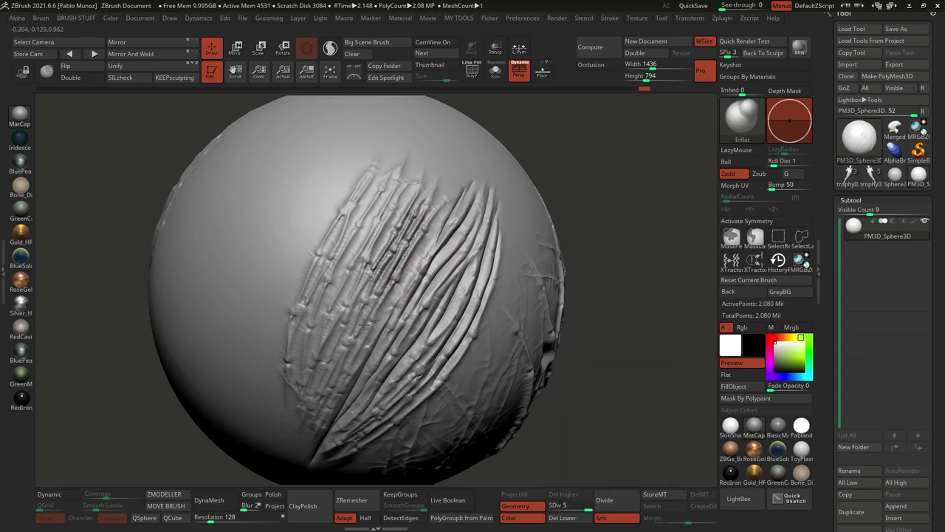
{"action": "left_click_drag", "start_coordinate": [405, 215], "coordinate": [411, 204]}
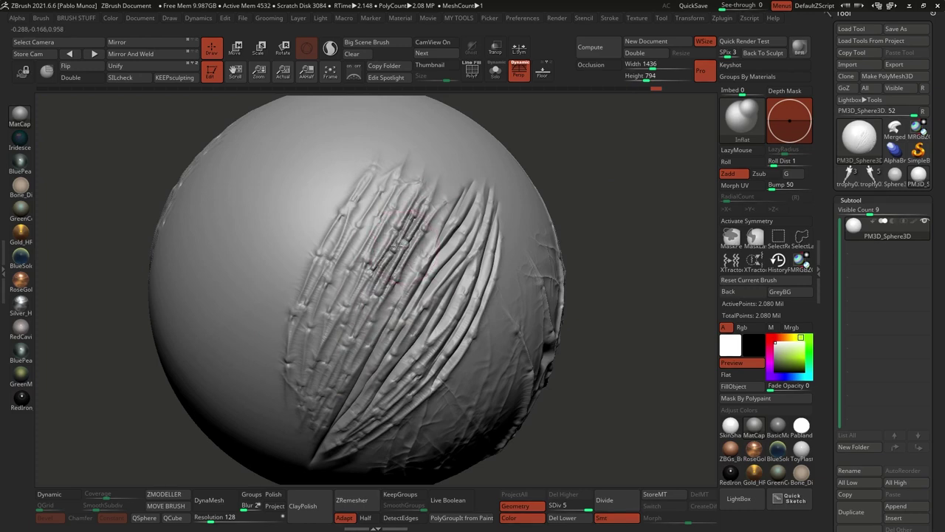
{"action": "right_click_drag", "start_coordinate": [396, 245], "coordinate": [404, 236]}
{"action": "left_click_drag", "start_coordinate": [426, 187], "coordinate": [396, 277]}
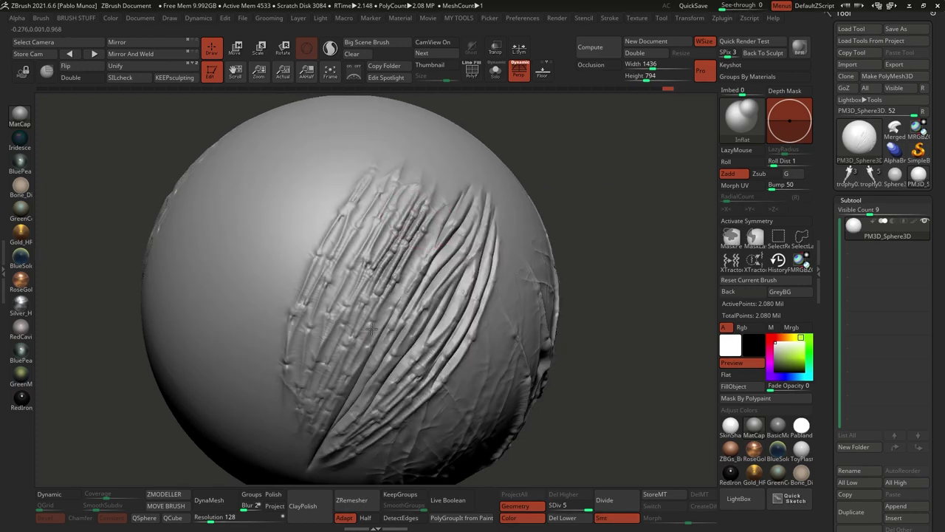
{"action": "left_click_drag", "start_coordinate": [435, 180], "coordinate": [418, 239]}
{"action": "right_click_drag", "start_coordinate": [471, 241], "coordinate": [444, 252]}
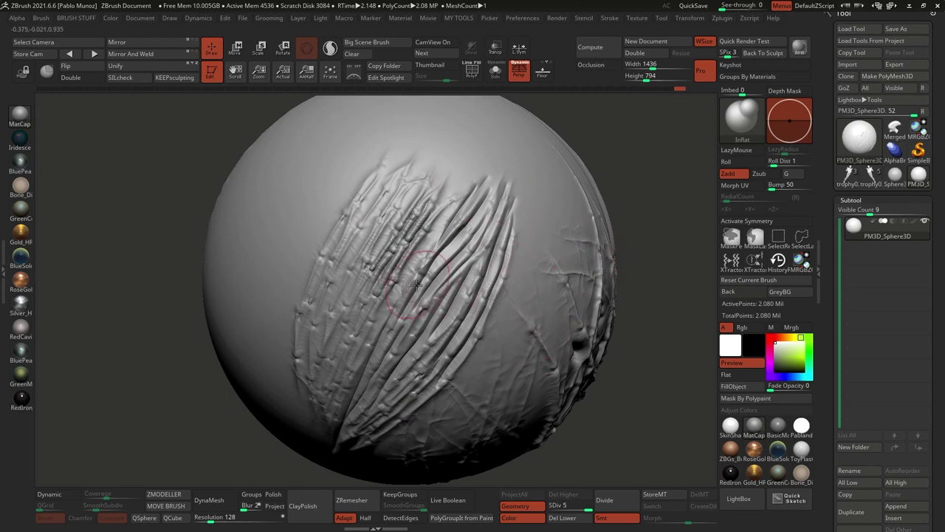
- Load the ZiBe_Pattern6 brush and cover the blank area between the two sculpted patches with its wrinkled pattern
{"action": "right_click_drag", "start_coordinate": [417, 285], "coordinate": [446, 263], "text": "ctrl"}
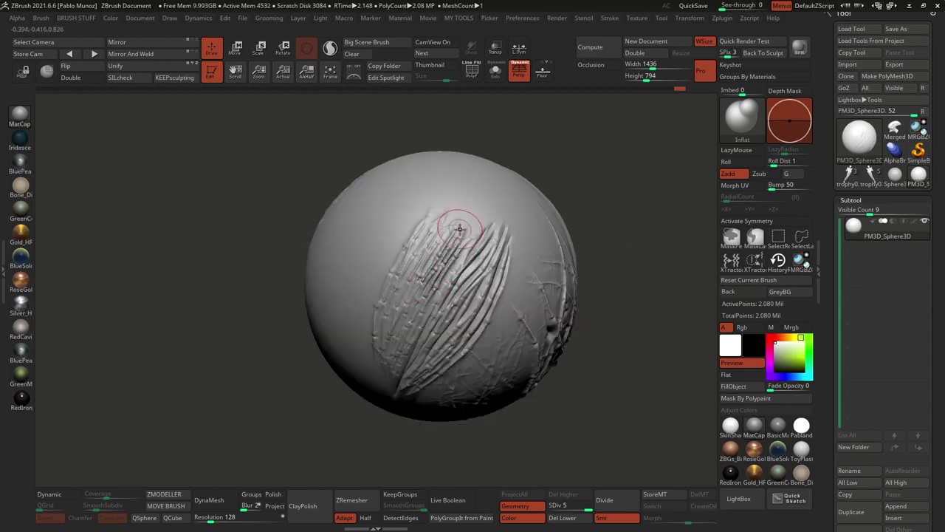
{"action": "left_click", "coordinate": [736, 496]}
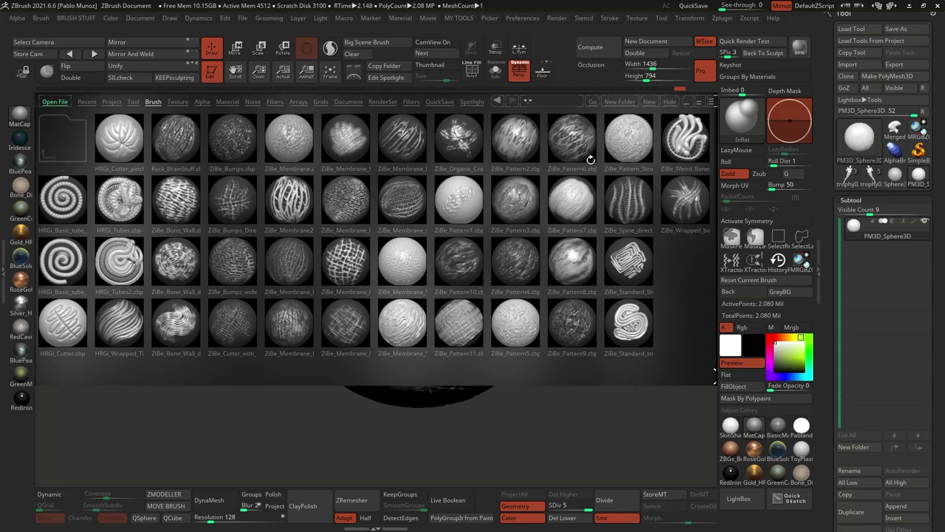
{"action": "double_click", "coordinate": [571, 144]}
{"action": "mouse_move", "coordinate": [569, 153]}
{"action": "left_mouse_down"}
{"action": "mouse_move", "coordinate": [507, 205]}
{"action": "mouse_move", "coordinate": [437, 211]}
{"action": "left_mouse_up"}
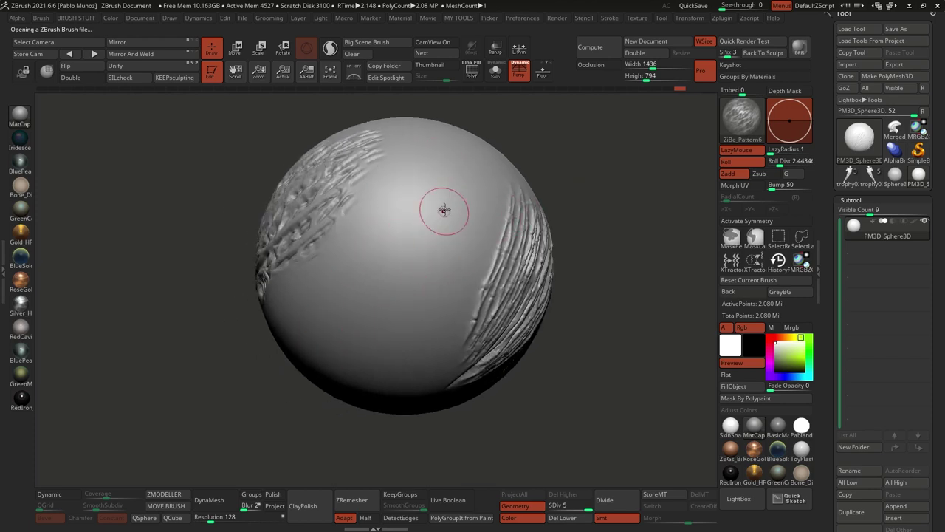
{"action": "right_click", "coordinate": [449, 187]}
{"action": "mouse_move", "coordinate": [450, 187]}
{"action": "left_mouse_down"}
{"action": "mouse_move", "coordinate": [469, 187]}
{"action": "mouse_move", "coordinate": [438, 182]}
{"action": "mouse_move", "coordinate": [358, 266]}
{"action": "mouse_move", "coordinate": [438, 249]}
{"action": "mouse_move", "coordinate": [356, 365]}
{"action": "mouse_move", "coordinate": [478, 178]}
{"action": "mouse_move", "coordinate": [355, 224]}
{"action": "mouse_move", "coordinate": [320, 267]}
{"action": "mouse_move", "coordinate": [433, 158]}
{"action": "mouse_move", "coordinate": [446, 191]}
{"action": "left_mouse_up"}
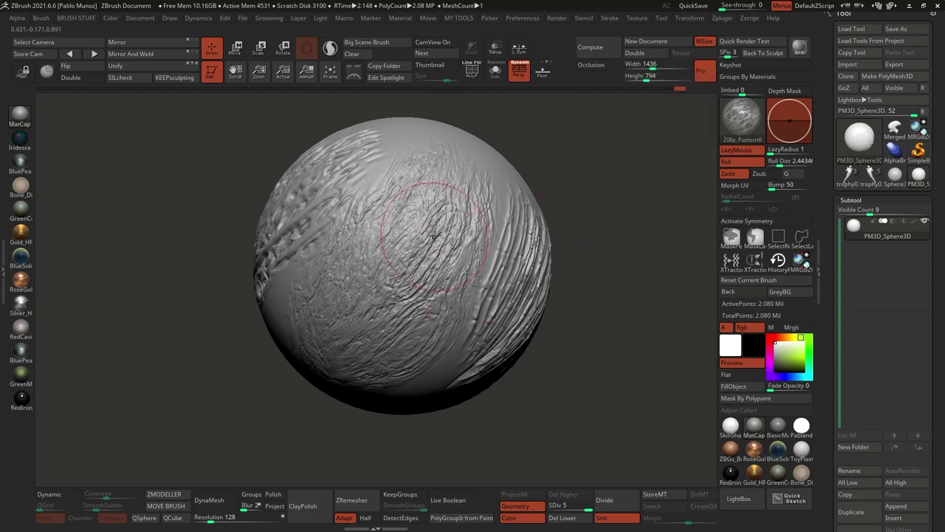
- Soften the ridges of the new wrinkle pattern with the SmoothPeaks brush across its upper and central areas
{"action": "mouse_move", "coordinate": [440, 246]}
{"action": "left_mouse_down", "text": "shift"}
{"action": "mouse_move", "coordinate": [441, 237]}
{"action": "mouse_move", "coordinate": [429, 247]}
{"action": "left_mouse_up", "text": "shift"}
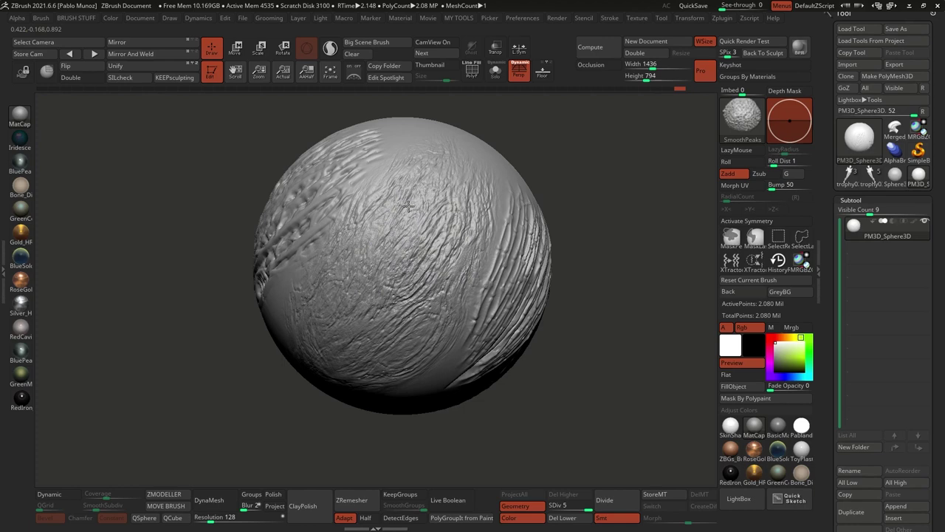
{"action": "left_click_drag", "start_coordinate": [408, 206], "coordinate": [412, 224], "text": "shift"}
{"action": "mouse_move", "coordinate": [459, 242]}
{"action": "left_mouse_down", "text": "shift"}
{"action": "mouse_move", "coordinate": [480, 169]}
{"action": "mouse_move", "coordinate": [475, 232]}
{"action": "left_mouse_up", "text": "shift"}
{"action": "right_click_drag", "start_coordinate": [434, 290], "coordinate": [439, 257]}
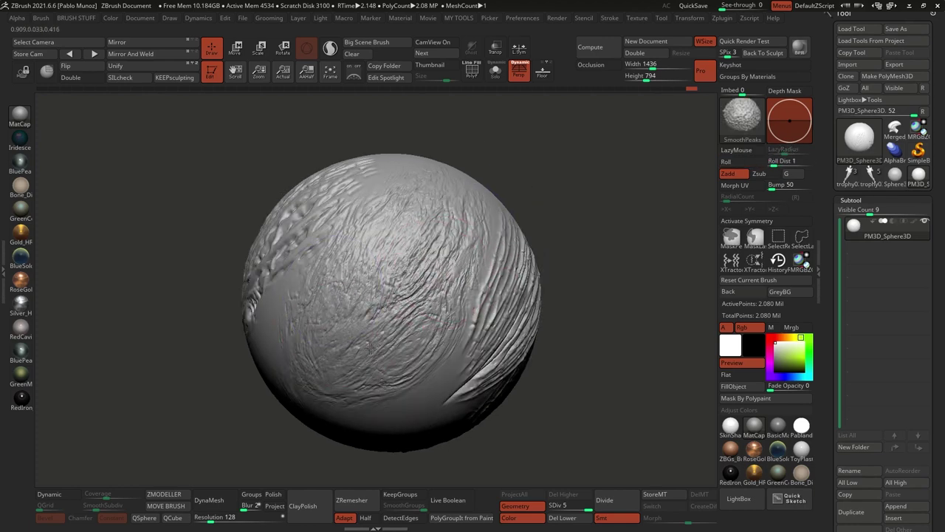
{"action": "left_click_drag", "start_coordinate": [426, 279], "coordinate": [377, 247], "text": "shift"}
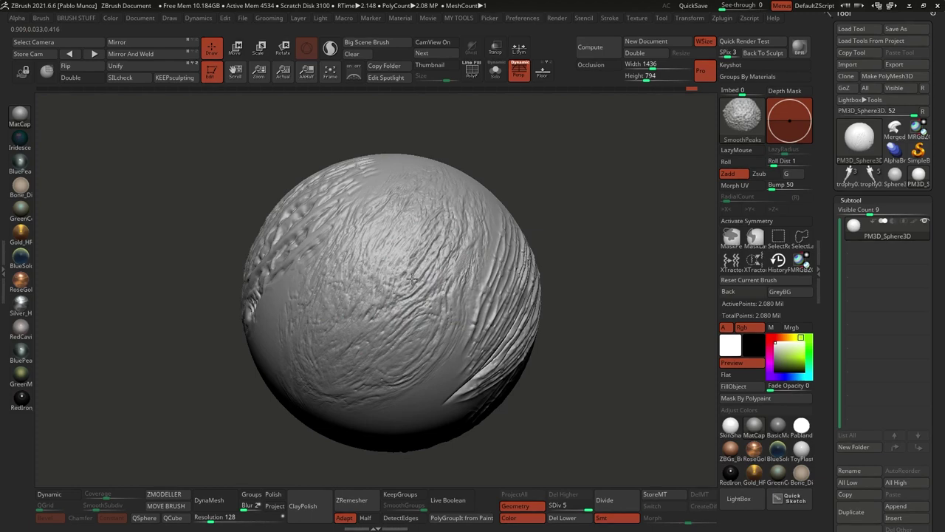
{"action": "right_click_drag", "start_coordinate": [446, 235], "coordinate": [439, 255]}
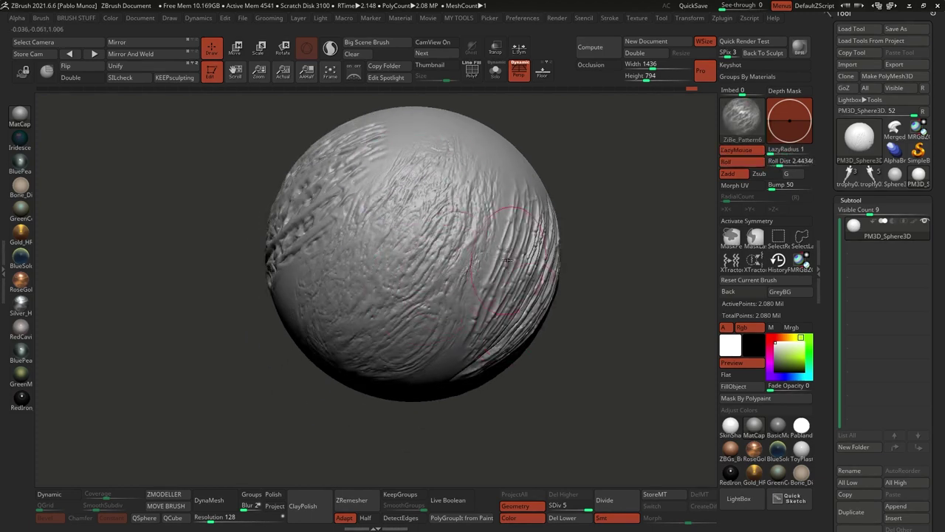
- Load the ZiBe_Pattern4 brush and carve a diagonal patch of its texture into the blank area below the protruding folds
{"action": "right_click_drag", "start_coordinate": [507, 260], "coordinate": [584, 206]}
{"action": "left_click", "coordinate": [740, 498]}
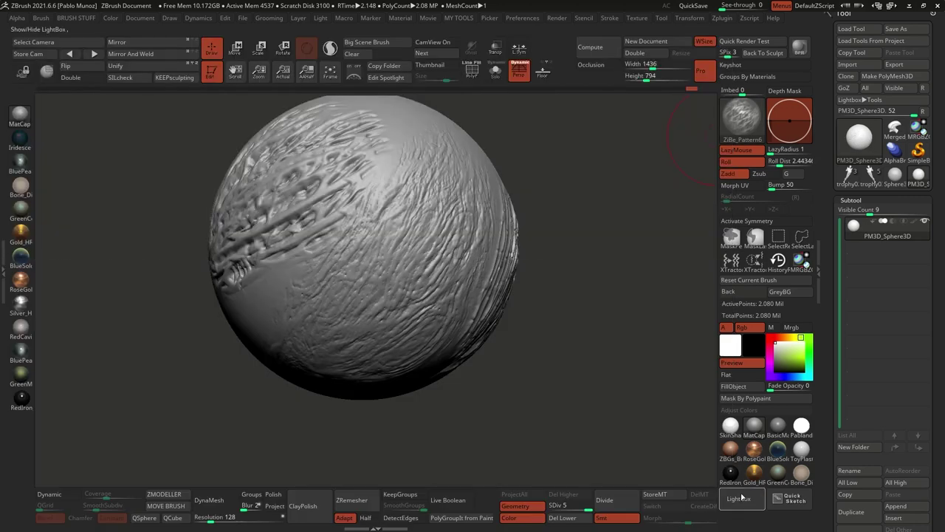
{"action": "left_click", "coordinate": [740, 499]}
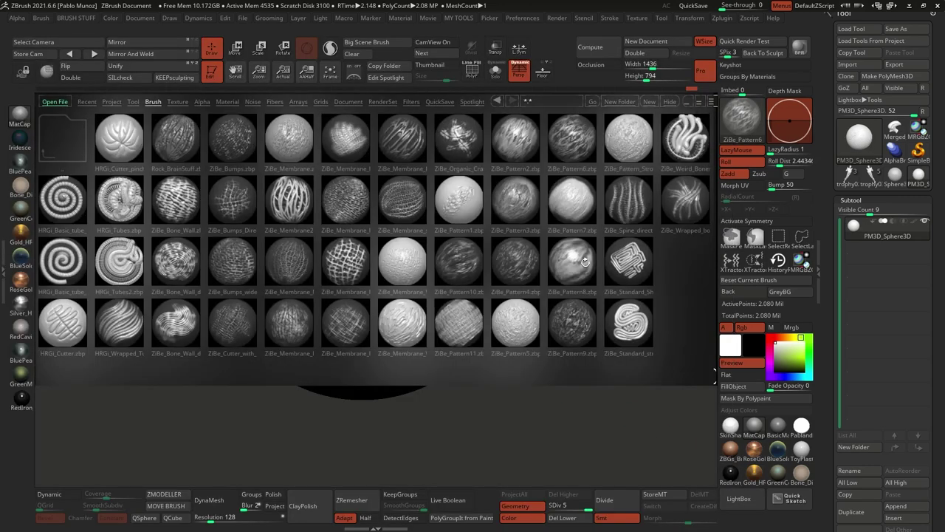
{"action": "double_click", "coordinate": [522, 266]}
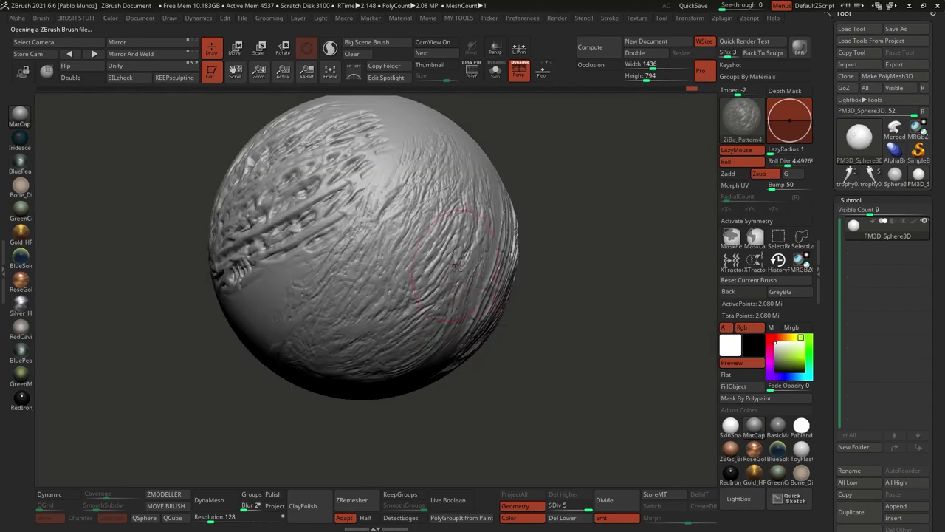
{"action": "mouse_move", "coordinate": [432, 280]}
{"action": "right_mouse_down"}
{"action": "mouse_move", "coordinate": [450, 248]}
{"action": "mouse_move", "coordinate": [447, 285]}
{"action": "right_mouse_up"}
{"action": "right_click_drag", "start_coordinate": [446, 245], "coordinate": [438, 250]}
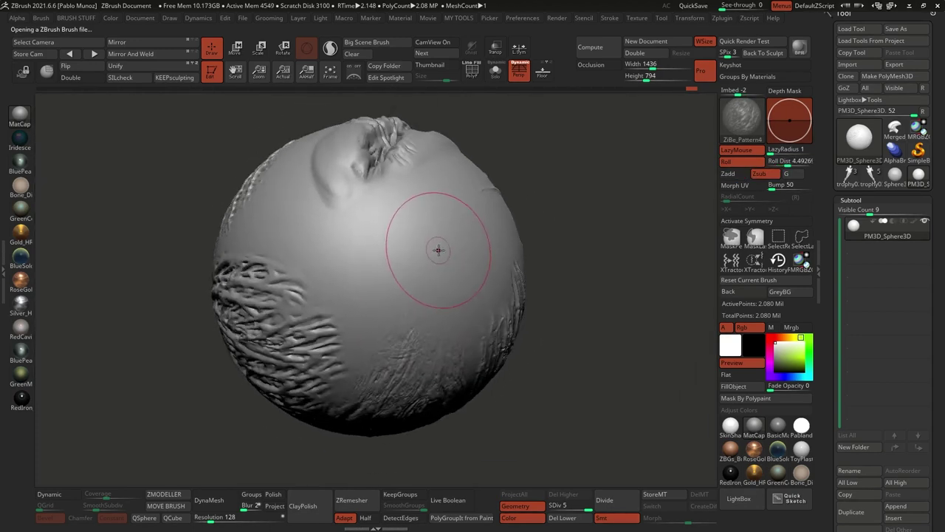
{"action": "mouse_move", "coordinate": [486, 230]}
{"action": "left_mouse_down"}
{"action": "mouse_move", "coordinate": [378, 311]}
{"action": "mouse_move", "coordinate": [351, 273]}
{"action": "mouse_move", "coordinate": [336, 285]}
{"action": "left_mouse_up"}
{"action": "right_click_drag", "start_coordinate": [336, 284], "coordinate": [259, 285]}
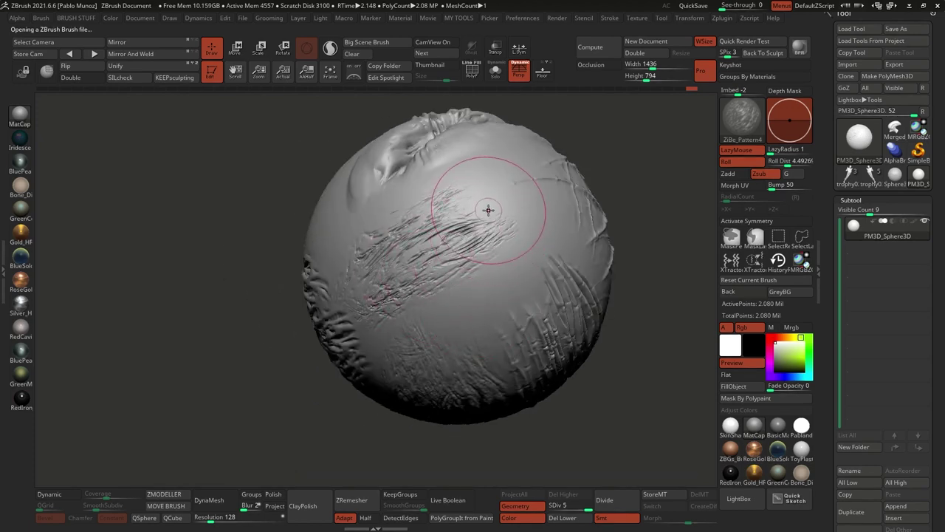
- Carve the ZiBe_Pattern4 texture into the upper rims of the two slit-like cavities, undoing the unwanted smoothing
{"action": "key", "text": "space"}
{"action": "mouse_move", "coordinate": [488, 194]}
{"action": "right_mouse_down"}
{"action": "mouse_move", "coordinate": [482, 179]}
{"action": "mouse_move", "coordinate": [416, 226]}
{"action": "mouse_move", "coordinate": [393, 281]}
{"action": "mouse_move", "coordinate": [450, 249]}
{"action": "mouse_move", "coordinate": [463, 216]}
{"action": "mouse_move", "coordinate": [497, 209]}
{"action": "right_mouse_up"}
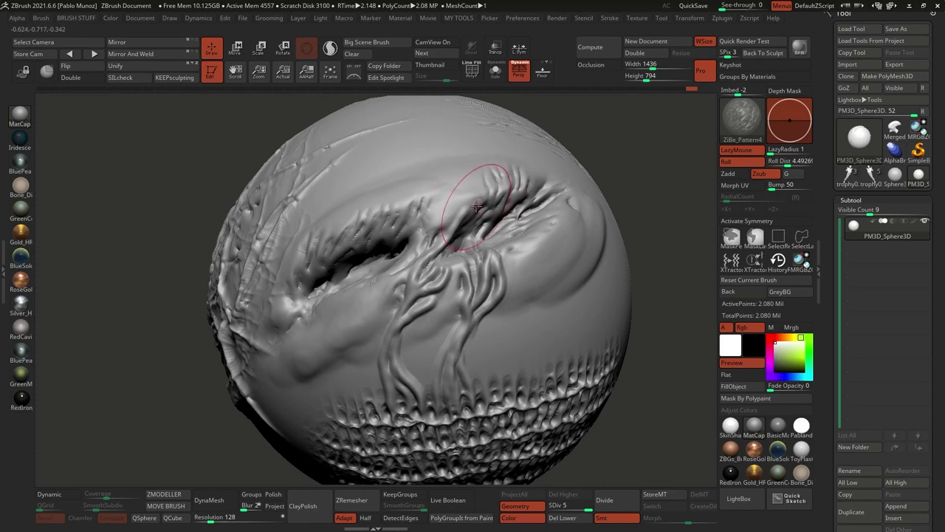
{"action": "mouse_move", "coordinate": [458, 197]}
{"action": "right_mouse_down"}
{"action": "mouse_move", "coordinate": [426, 235]}
{"action": "mouse_move", "coordinate": [479, 214]}
{"action": "right_mouse_up"}
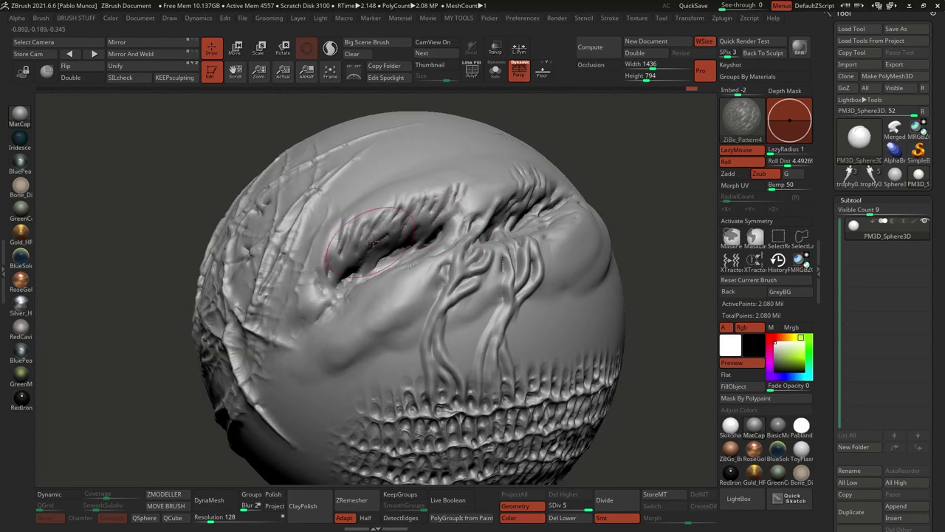
{"action": "right_click_drag", "start_coordinate": [374, 233], "coordinate": [409, 209], "text": "alt"}
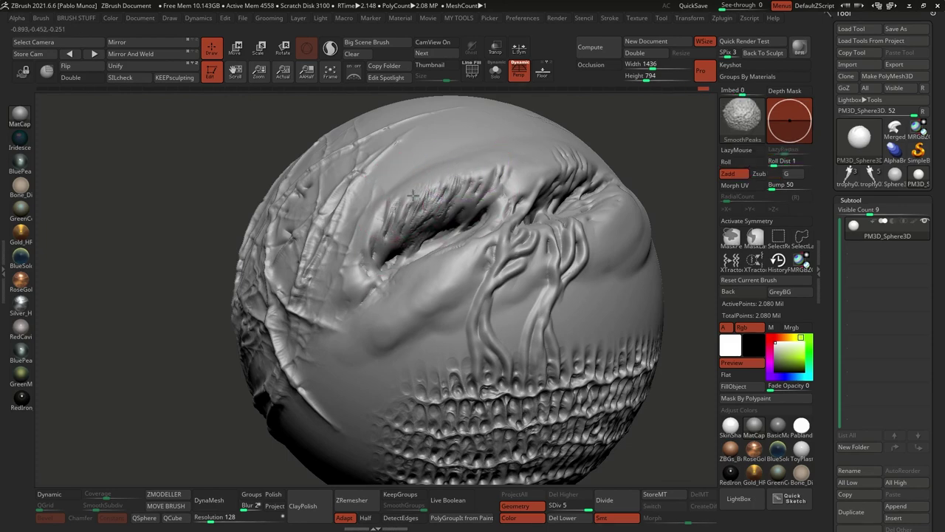
{"action": "key", "text": "ctrl+z"}
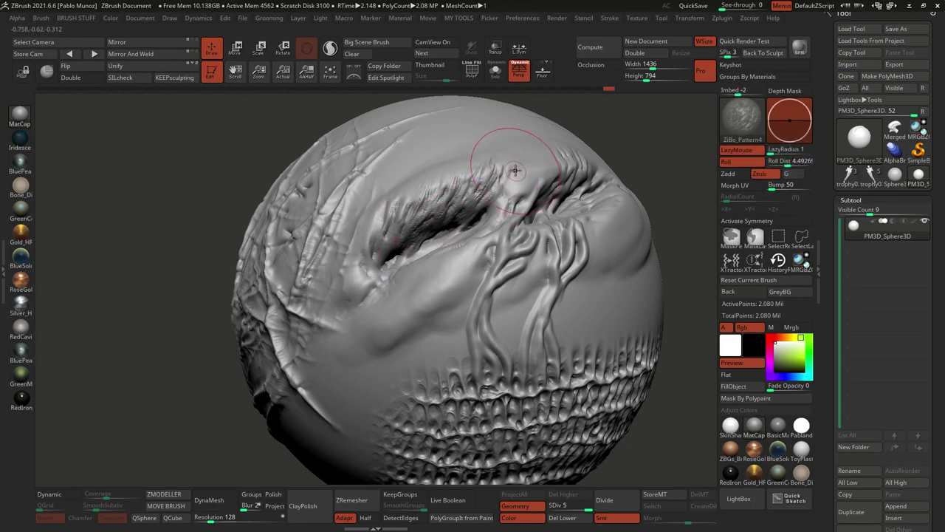
{"action": "mouse_move", "coordinate": [500, 161]}
{"action": "right_mouse_down"}
{"action": "mouse_move", "coordinate": [483, 194]}
{"action": "mouse_move", "coordinate": [540, 184]}
{"action": "right_mouse_up"}
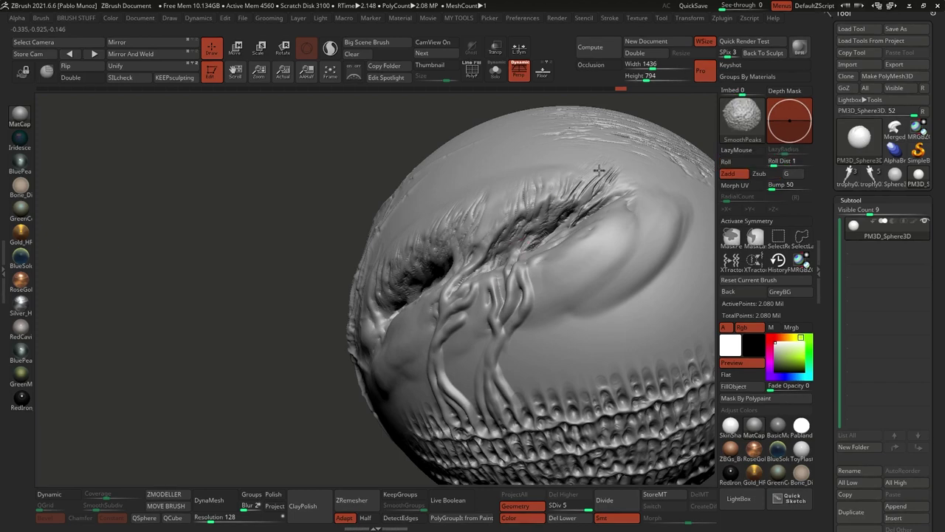
{"action": "mouse_move", "coordinate": [569, 215]}
{"action": "right_mouse_down"}
{"action": "mouse_move", "coordinate": [555, 244]}
{"action": "mouse_move", "coordinate": [552, 221]}
{"action": "right_mouse_up"}
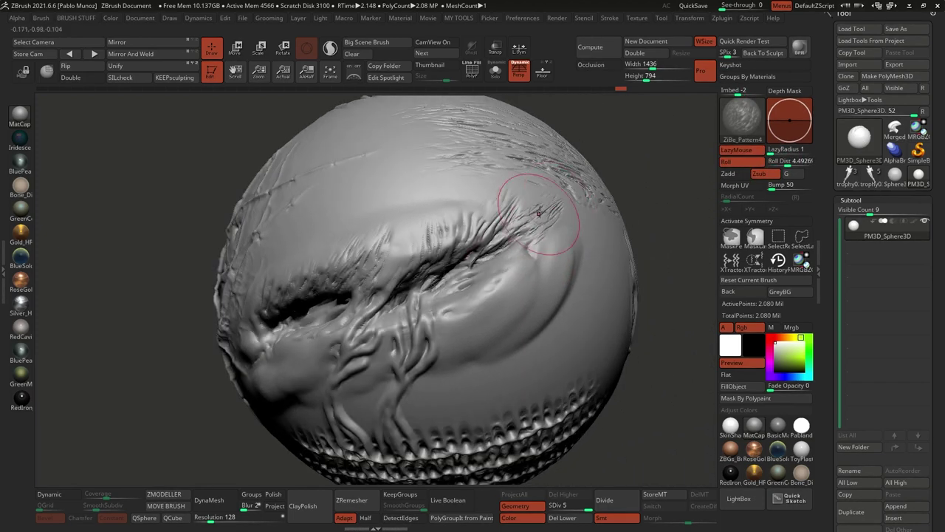
- Smooth the pattern at the outer end of the second cavity and add a short textured stroke beside it
{"action": "key", "text": "shift"}
{"action": "left_click_drag", "start_coordinate": [519, 234], "coordinate": [539, 251], "text": "shift"}
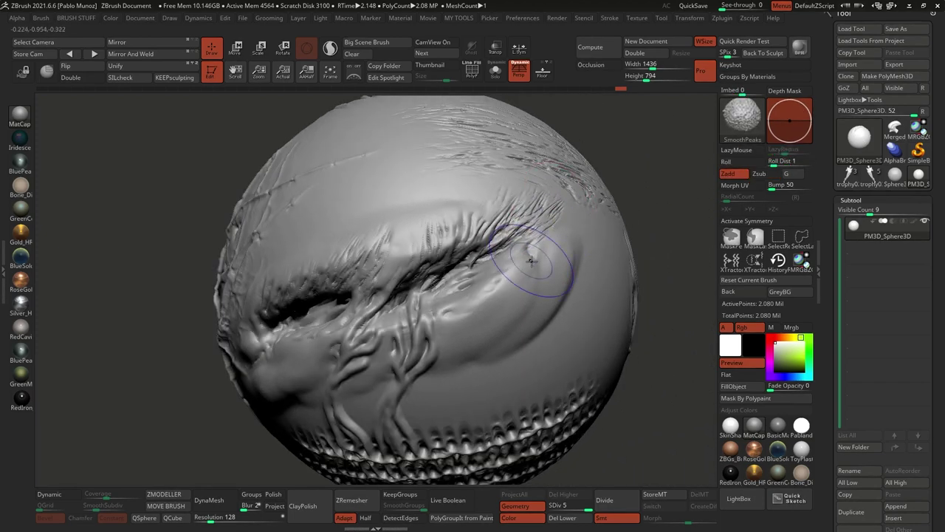
{"action": "right_click_drag", "start_coordinate": [563, 255], "coordinate": [547, 243]}
{"action": "mouse_move", "coordinate": [542, 244]}
{"action": "left_mouse_down"}
{"action": "mouse_move", "coordinate": [527, 265]}
{"action": "mouse_move", "coordinate": [533, 257]}
{"action": "left_mouse_up"}
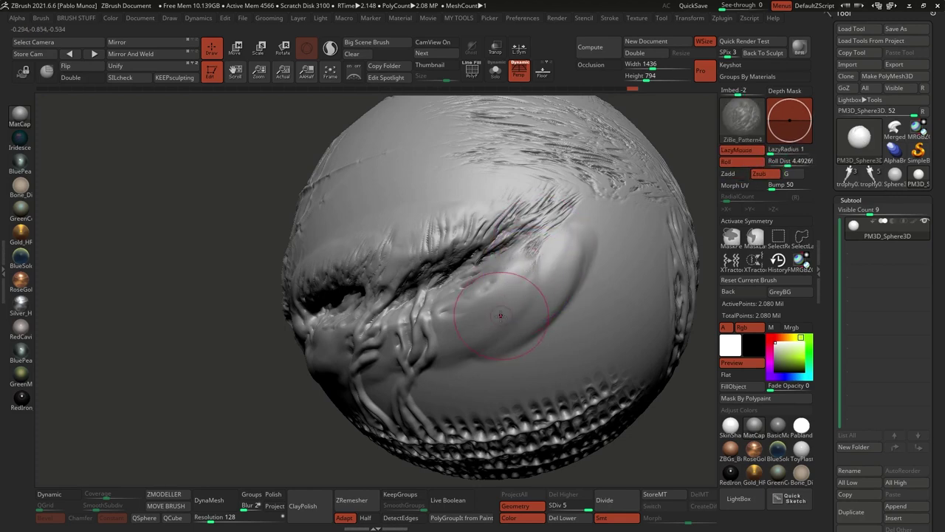
- Texture the skin beside and between the two branching tendrils with ZiBe_Pattern4 and soften the strokes
{"action": "right_click_drag", "start_coordinate": [500, 314], "coordinate": [517, 212]}
{"action": "mouse_move", "coordinate": [516, 212]}
{"action": "left_mouse_down"}
{"action": "mouse_move", "coordinate": [467, 230]}
{"action": "mouse_move", "coordinate": [479, 279]}
{"action": "mouse_move", "coordinate": [455, 310]}
{"action": "left_mouse_up"}
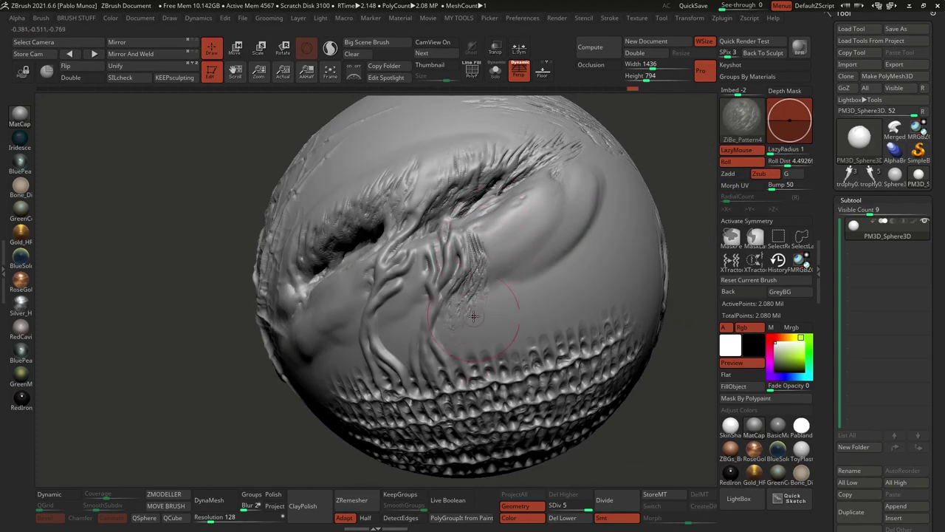
{"action": "mouse_move", "coordinate": [475, 241]}
{"action": "left_mouse_down", "text": "shift"}
{"action": "mouse_move", "coordinate": [473, 279]}
{"action": "mouse_move", "coordinate": [455, 309]}
{"action": "left_mouse_up", "text": "shift"}
{"action": "left_click_drag", "start_coordinate": [416, 250], "coordinate": [396, 363]}
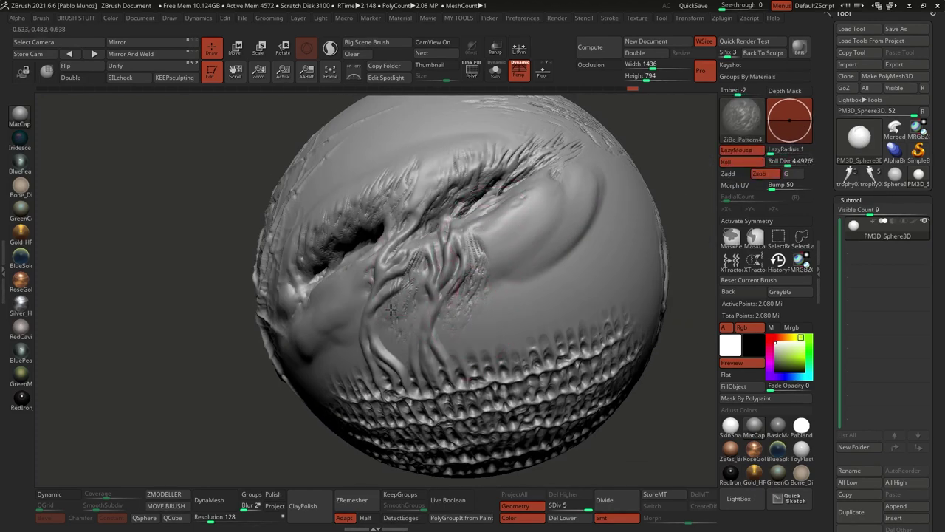
{"action": "left_click_drag", "start_coordinate": [408, 313], "coordinate": [413, 269], "text": "shift"}
{"action": "mouse_move", "coordinate": [412, 269]}
{"action": "right_mouse_down"}
{"action": "mouse_move", "coordinate": [377, 277]}
{"action": "mouse_move", "coordinate": [433, 277]}
{"action": "right_mouse_up"}
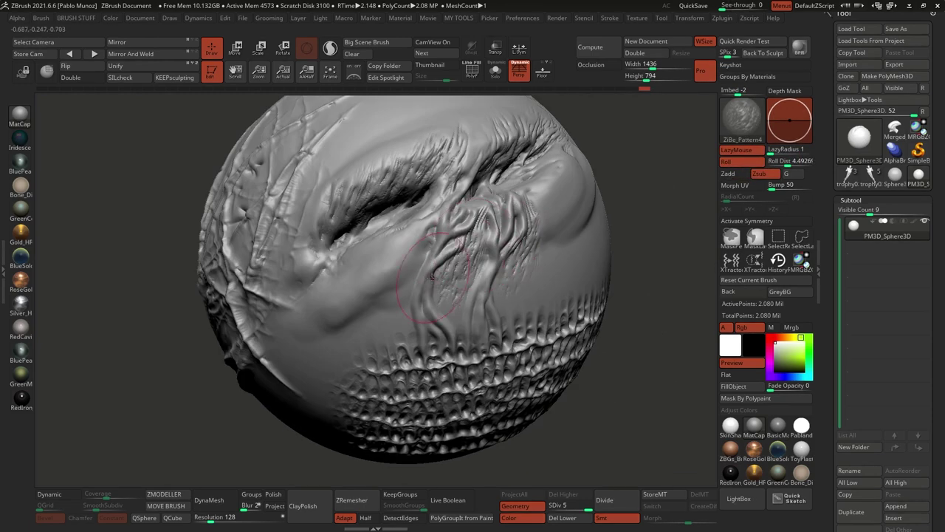
- Add softened ZiBe_Pattern4 strokes from below the first cavity along the outer side of the tendrils to the ribbed rows
{"action": "left_click_drag", "start_coordinate": [424, 227], "coordinate": [358, 330]}
{"action": "mouse_move", "coordinate": [393, 251]}
{"action": "left_mouse_down", "text": "shift"}
{"action": "mouse_move", "coordinate": [379, 280]}
{"action": "mouse_move", "coordinate": [414, 242]}
{"action": "left_mouse_up", "text": "shift"}
{"action": "right_click_drag", "start_coordinate": [411, 311], "coordinate": [377, 289]}
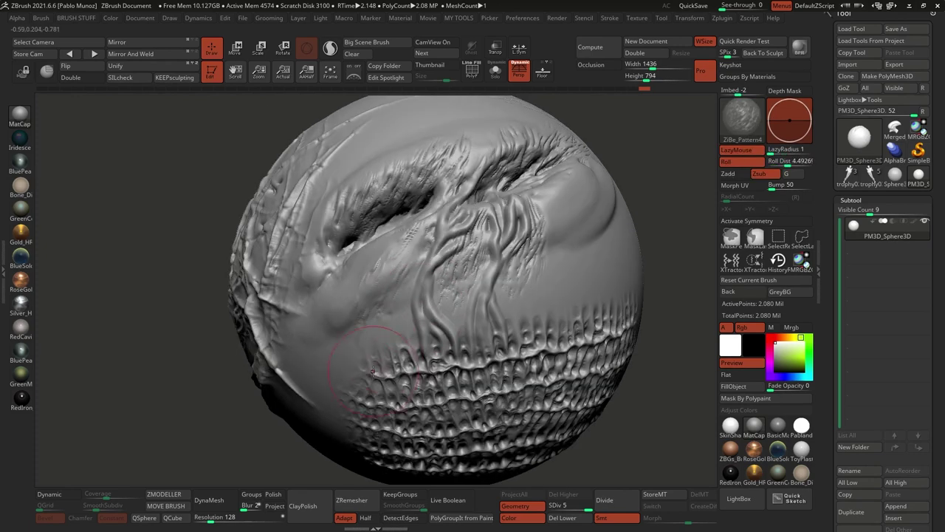
{"action": "left_click_drag", "start_coordinate": [426, 255], "coordinate": [401, 318]}
{"action": "left_click_drag", "start_coordinate": [410, 270], "coordinate": [401, 318], "text": "shift"}
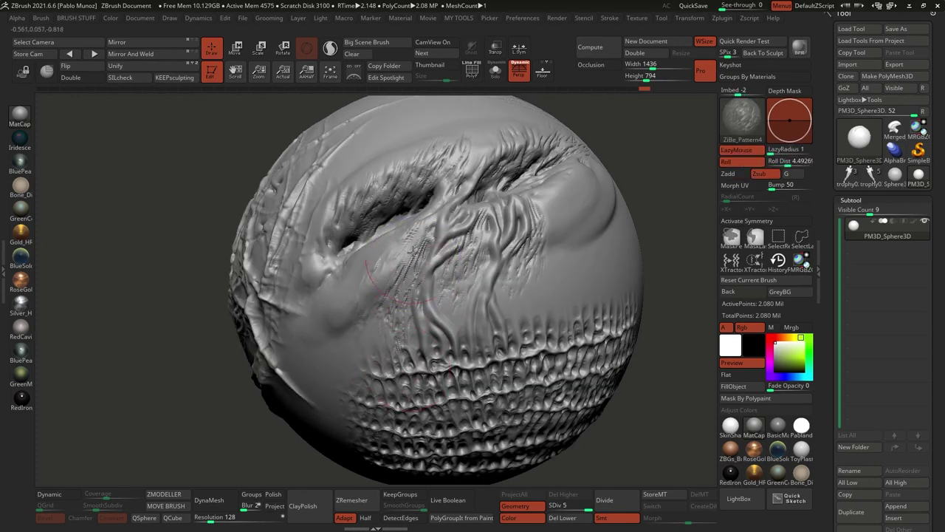
- Texture the area below the outer corner of the first cavity with ZiBe_Pattern4 and smooth its peaks
{"action": "right_click_drag", "start_coordinate": [388, 270], "coordinate": [406, 294]}
{"action": "left_click_drag", "start_coordinate": [362, 227], "coordinate": [305, 318]}
{"action": "left_click_drag", "start_coordinate": [327, 267], "coordinate": [302, 323], "text": "shift"}
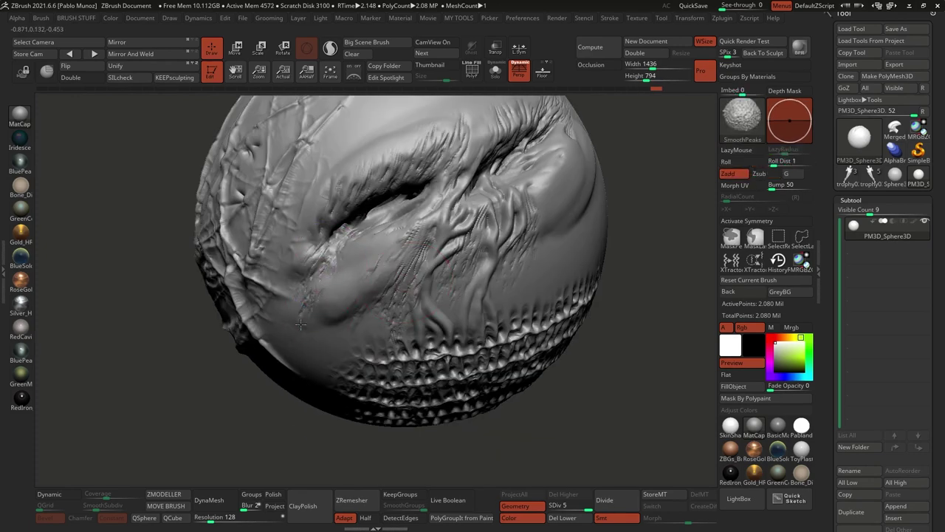
{"action": "left_click_drag", "start_coordinate": [316, 209], "coordinate": [314, 295]}
- Load the ZiBe_Pattern_Strong brush from the HRG_ZB brush folder and turn the sphere to the bare area between the strands and veins
{"action": "mouse_move", "coordinate": [477, 244]}
{"action": "right_mouse_down", "text": "ctrl"}
{"action": "mouse_move", "coordinate": [495, 221]}
{"action": "mouse_move", "coordinate": [545, 264]}
{"action": "mouse_move", "coordinate": [565, 244]}
{"action": "right_mouse_up", "text": "ctrl"}
{"action": "right_click_drag", "start_coordinate": [592, 331], "coordinate": [581, 347]}
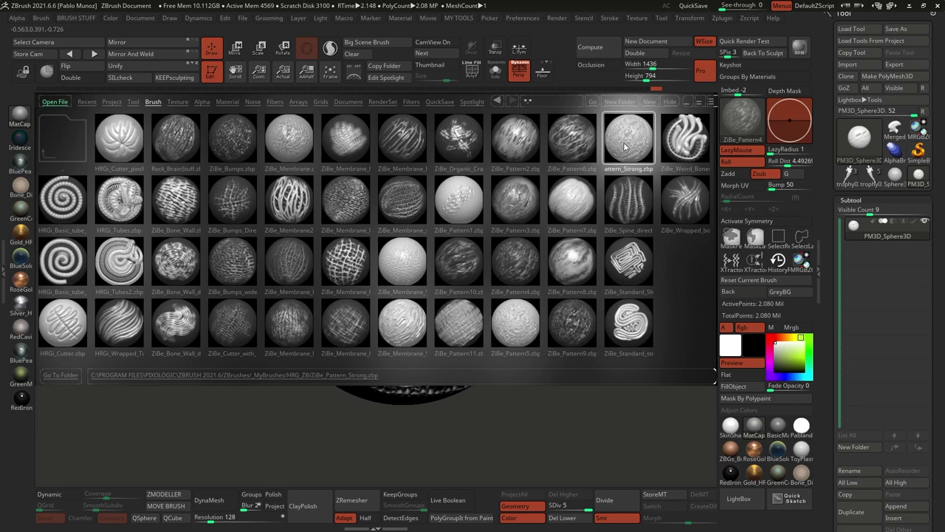
{"action": "double_click", "coordinate": [624, 146]}
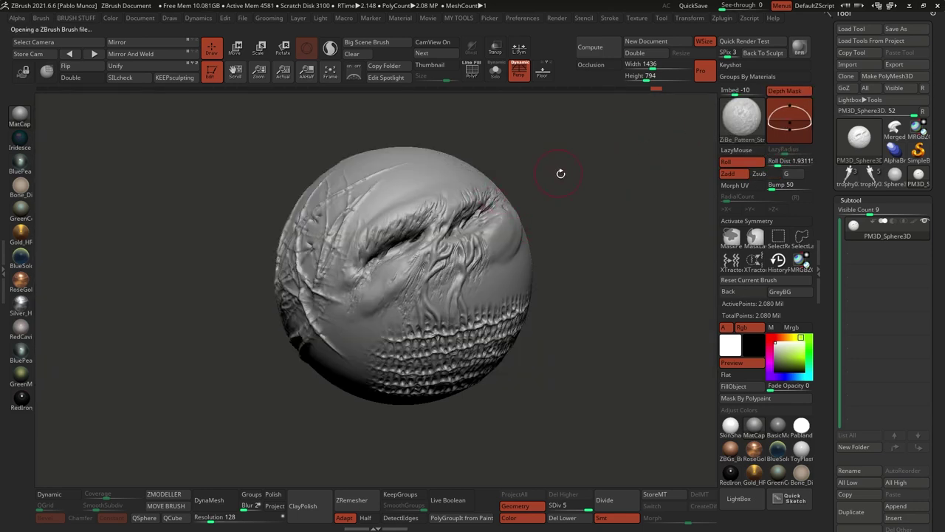
{"action": "mouse_move", "coordinate": [561, 173]}
{"action": "left_mouse_down"}
{"action": "mouse_move", "coordinate": [576, 212]}
{"action": "mouse_move", "coordinate": [559, 207]}
{"action": "mouse_move", "coordinate": [559, 256]}
{"action": "mouse_move", "coordinate": [575, 200]}
{"action": "left_mouse_up"}
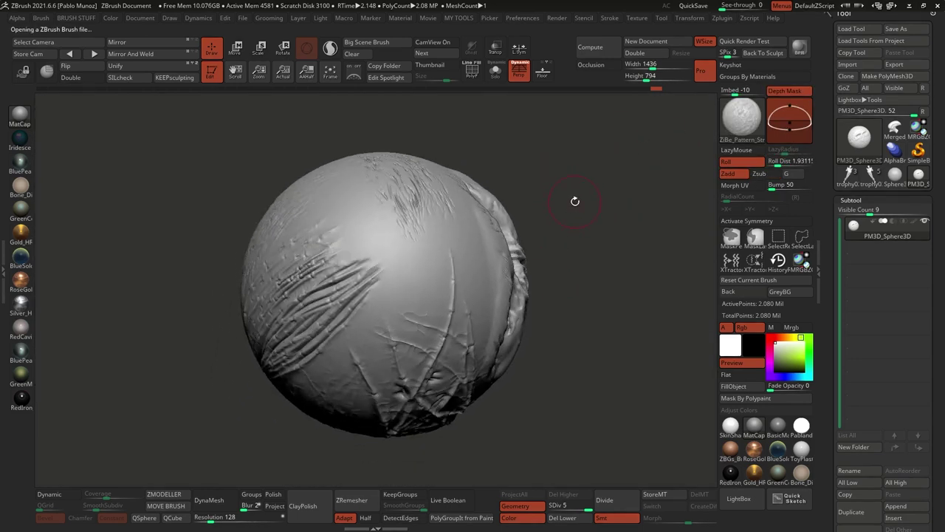
{"action": "right_click", "coordinate": [590, 223]}
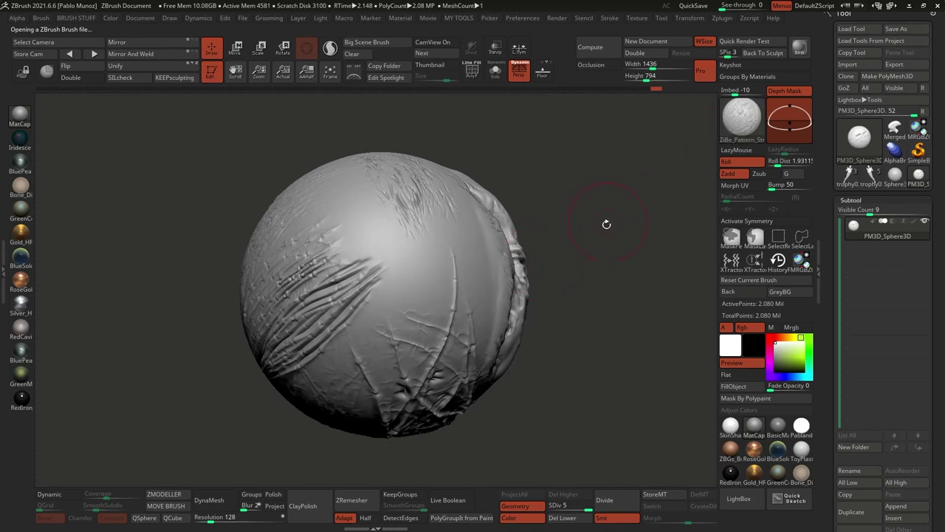
{"action": "right_click_drag", "start_coordinate": [606, 224], "coordinate": [609, 227], "text": "ctrl"}
{"action": "left_click_drag", "start_coordinate": [609, 226], "coordinate": [616, 215]}
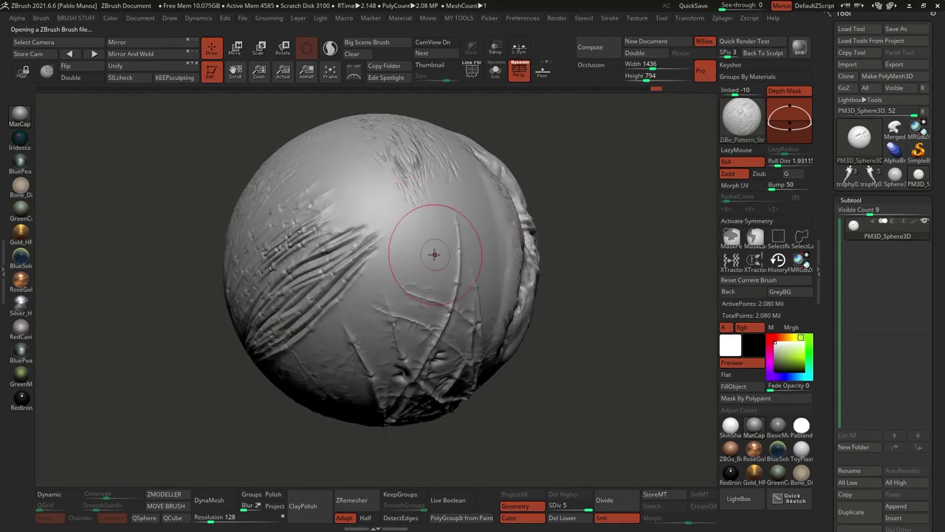
- Try ZiBe_Pattern_Strong strokes on the bare area below the fine hair-like strands and undo them
{"action": "mouse_move", "coordinate": [341, 168]}
{"action": "left_mouse_down"}
{"action": "mouse_move", "coordinate": [408, 270]}
{"action": "mouse_move", "coordinate": [426, 270]}
{"action": "left_mouse_up"}
{"action": "right_click_drag", "start_coordinate": [449, 258], "coordinate": [442, 255]}
{"action": "key", "text": "ctrl+z"}
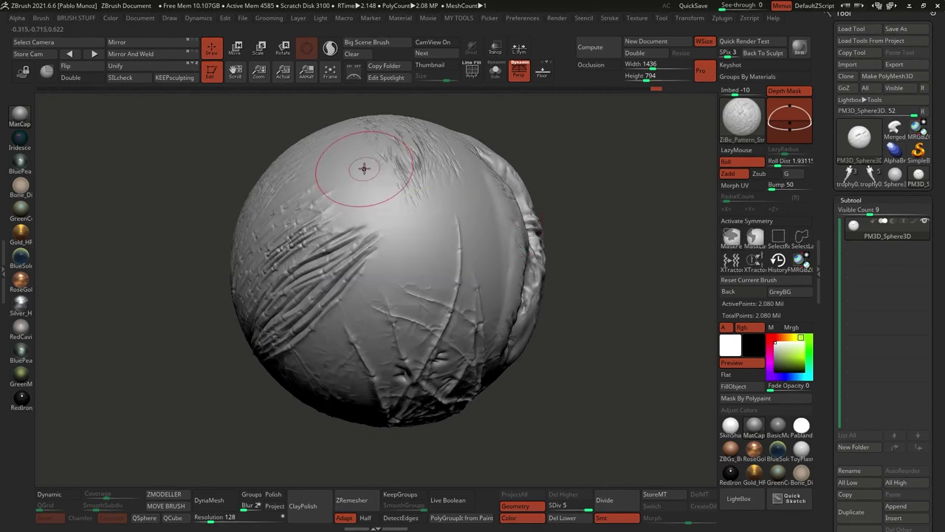
{"action": "mouse_move", "coordinate": [362, 168]}
{"action": "left_mouse_down"}
{"action": "mouse_move", "coordinate": [417, 285]}
{"action": "mouse_move", "coordinate": [458, 207]}
{"action": "mouse_move", "coordinate": [354, 170]}
{"action": "mouse_move", "coordinate": [378, 220]}
{"action": "mouse_move", "coordinate": [429, 262]}
{"action": "mouse_move", "coordinate": [450, 215]}
{"action": "left_mouse_up"}
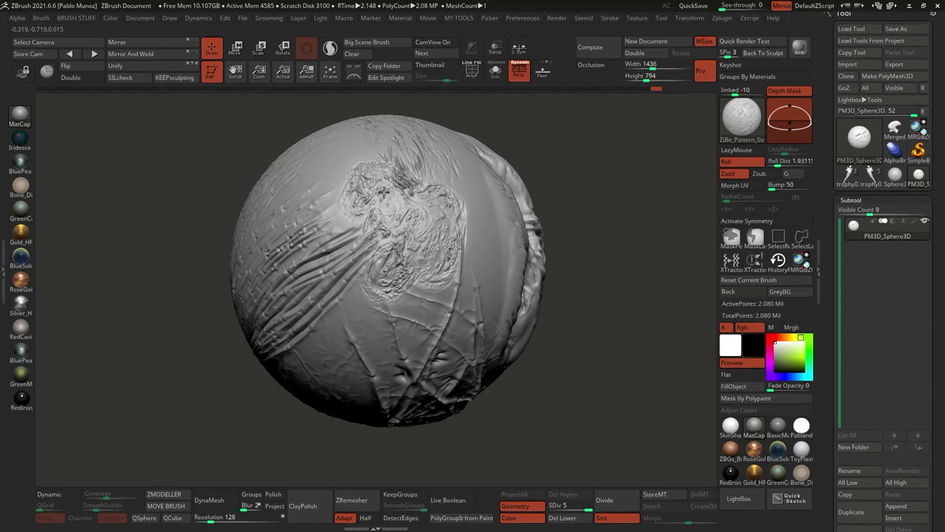
{"action": "mouse_move", "coordinate": [383, 193]}
{"action": "left_mouse_down"}
{"action": "mouse_move", "coordinate": [385, 244]}
{"action": "mouse_move", "coordinate": [406, 270]}
{"action": "left_mouse_up"}
{"action": "mouse_move", "coordinate": [446, 249]}
{"action": "left_mouse_down", "text": "shift"}
{"action": "mouse_move", "coordinate": [429, 200]}
{"action": "mouse_move", "coordinate": [362, 183]}
{"action": "mouse_move", "coordinate": [449, 246]}
{"action": "left_mouse_up", "text": "shift"}
{"action": "right_click_drag", "start_coordinate": [449, 247], "coordinate": [428, 246], "text": "ctrl"}
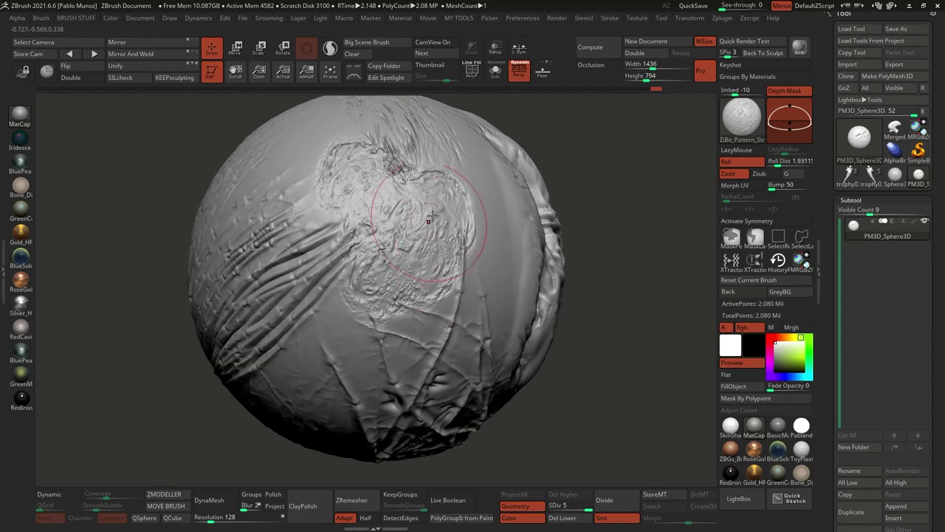
{"action": "key", "text": "ctrl+z"}
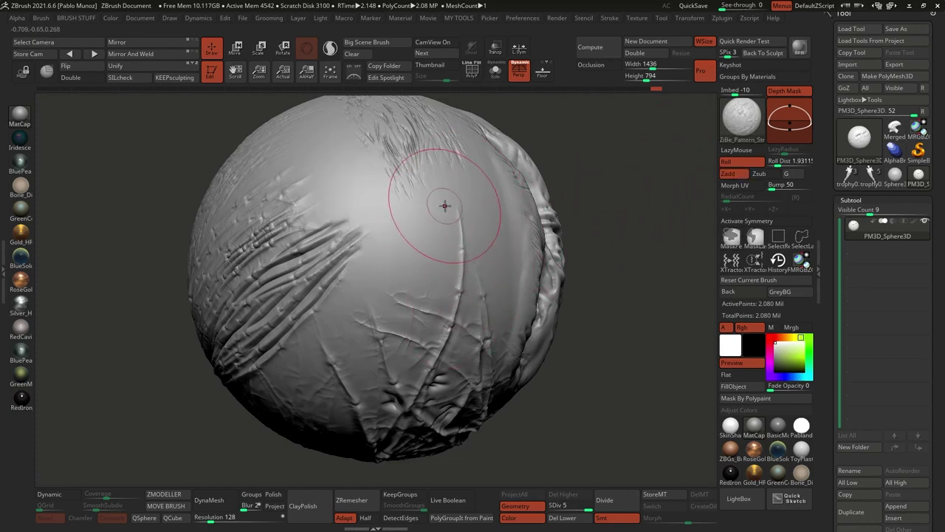
- Carve three oval hollows and a smaller adjoining one below the fine hair-like strands with the Clay brush
{"action": "key", "text": "space"}
{"action": "key", "text": "b"}
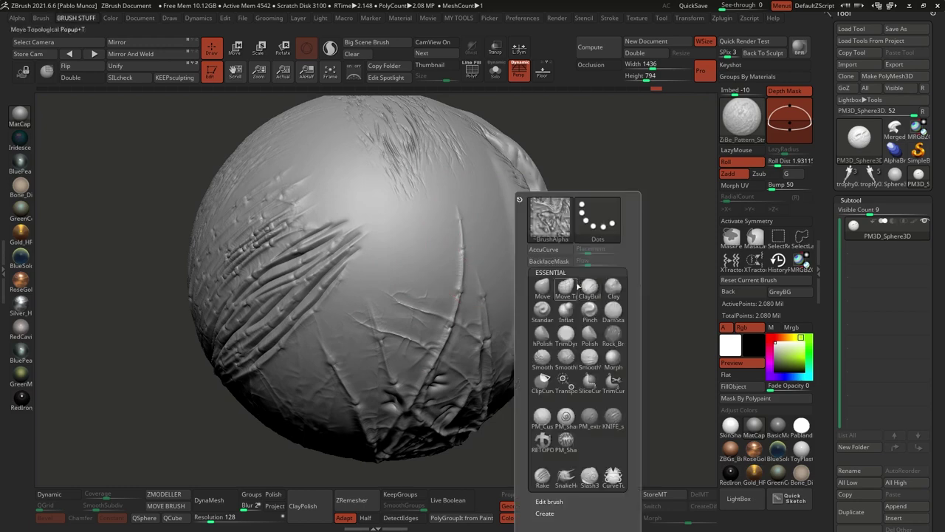
{"action": "left_click", "coordinate": [614, 288]}
{"action": "key", "text": "space"}
{"action": "mouse_move", "coordinate": [474, 219]}
{"action": "left_mouse_down"}
{"action": "mouse_move", "coordinate": [406, 240]}
{"action": "mouse_move", "coordinate": [416, 241]}
{"action": "mouse_move", "coordinate": [393, 257]}
{"action": "mouse_move", "coordinate": [390, 202]}
{"action": "mouse_move", "coordinate": [448, 187]}
{"action": "mouse_move", "coordinate": [443, 195]}
{"action": "mouse_move", "coordinate": [458, 207]}
{"action": "mouse_move", "coordinate": [443, 197]}
{"action": "mouse_move", "coordinate": [387, 204]}
{"action": "left_mouse_up"}
{"action": "key", "text": "space"}
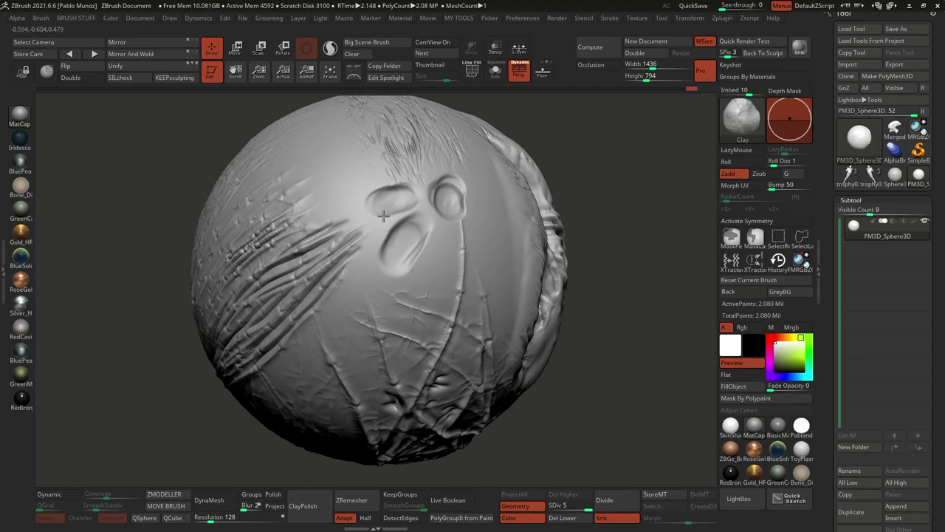
{"action": "mouse_move", "coordinate": [412, 235]}
{"action": "left_mouse_down"}
{"action": "mouse_move", "coordinate": [401, 247]}
{"action": "mouse_move", "coordinate": [425, 246]}
{"action": "mouse_move", "coordinate": [418, 274]}
{"action": "mouse_move", "coordinate": [452, 272]}
{"action": "left_mouse_up"}
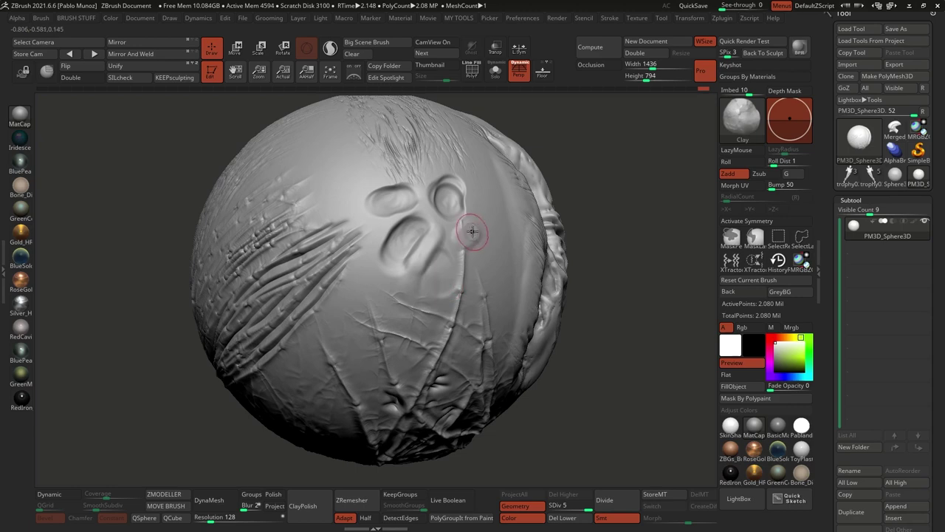
- Build raised rims around the upper hollow and carve another small hollow beside it with the Clay brush
{"action": "mouse_move", "coordinate": [470, 232]}
{"action": "left_mouse_down"}
{"action": "mouse_move", "coordinate": [460, 232]}
{"action": "mouse_move", "coordinate": [477, 205]}
{"action": "left_mouse_up"}
{"action": "mouse_move", "coordinate": [477, 206]}
{"action": "left_mouse_down"}
{"action": "mouse_move", "coordinate": [469, 214]}
{"action": "mouse_move", "coordinate": [471, 192]}
{"action": "mouse_move", "coordinate": [437, 176]}
{"action": "mouse_move", "coordinate": [416, 200]}
{"action": "left_mouse_up"}
{"action": "right_click_drag", "start_coordinate": [492, 196], "coordinate": [485, 216]}
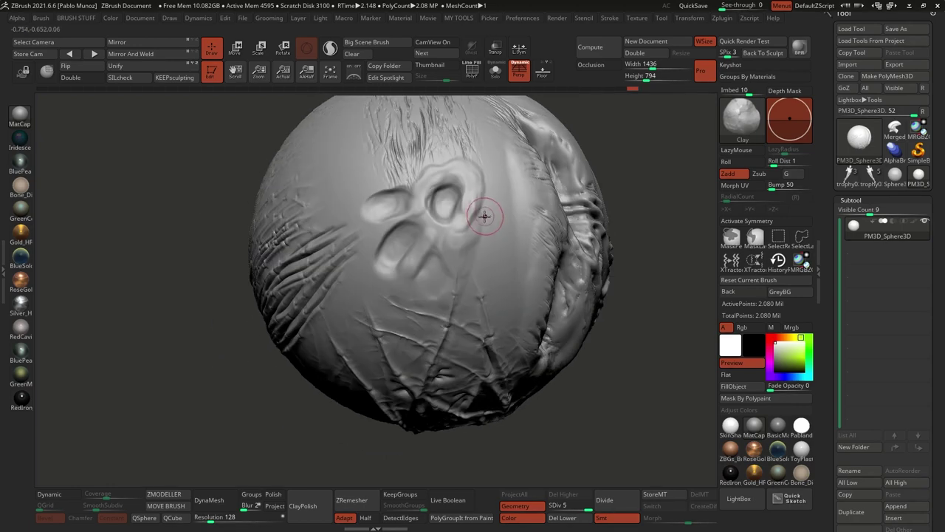
{"action": "mouse_move", "coordinate": [493, 212]}
{"action": "left_mouse_down"}
{"action": "mouse_move", "coordinate": [488, 218]}
{"action": "mouse_move", "coordinate": [507, 217]}
{"action": "mouse_move", "coordinate": [484, 236]}
{"action": "left_mouse_up"}
{"action": "left_click_drag", "start_coordinate": [469, 271], "coordinate": [484, 240]}
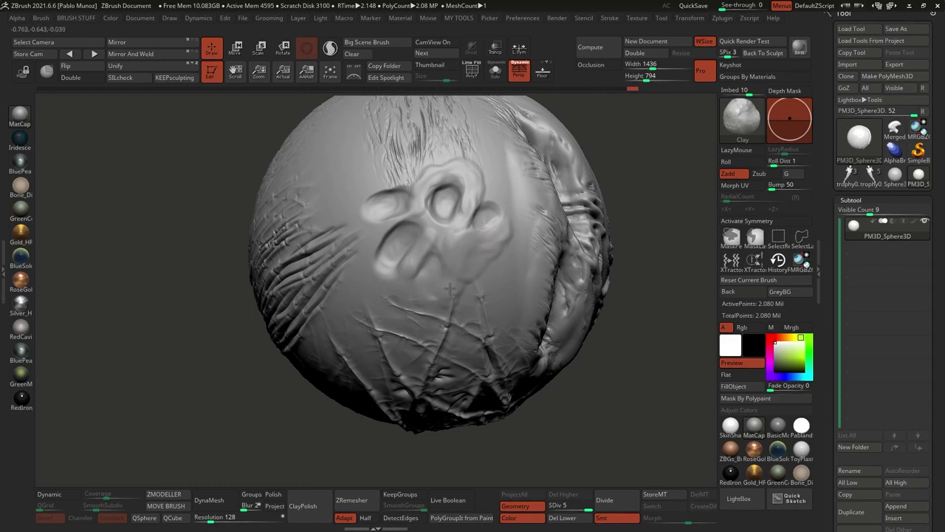
- Texture the insides of the two upper hollows with the ZiBe_Pattern_Strong brush and soften the pattern's peaks
{"action": "key", "text": "b"}
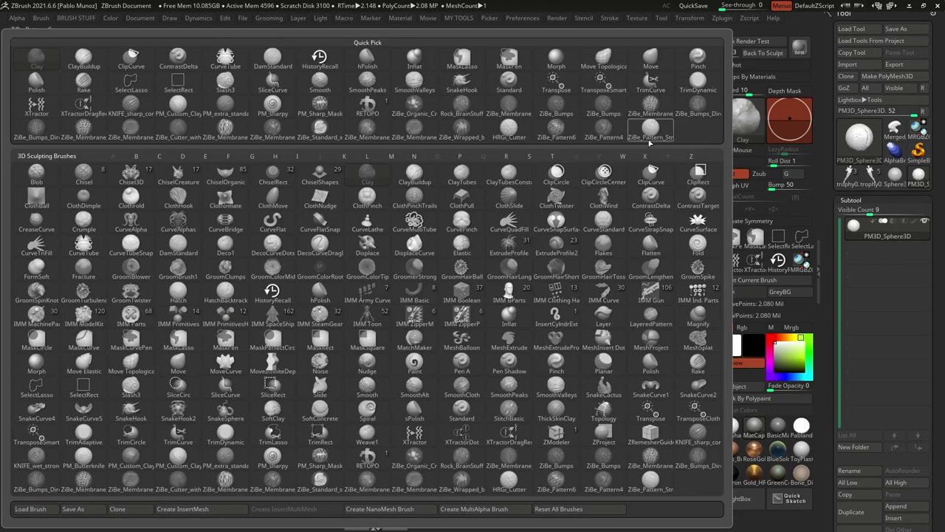
{"action": "left_click", "coordinate": [650, 139]}
{"action": "right_click_drag", "start_coordinate": [495, 228], "coordinate": [490, 226], "text": "ctrl"}
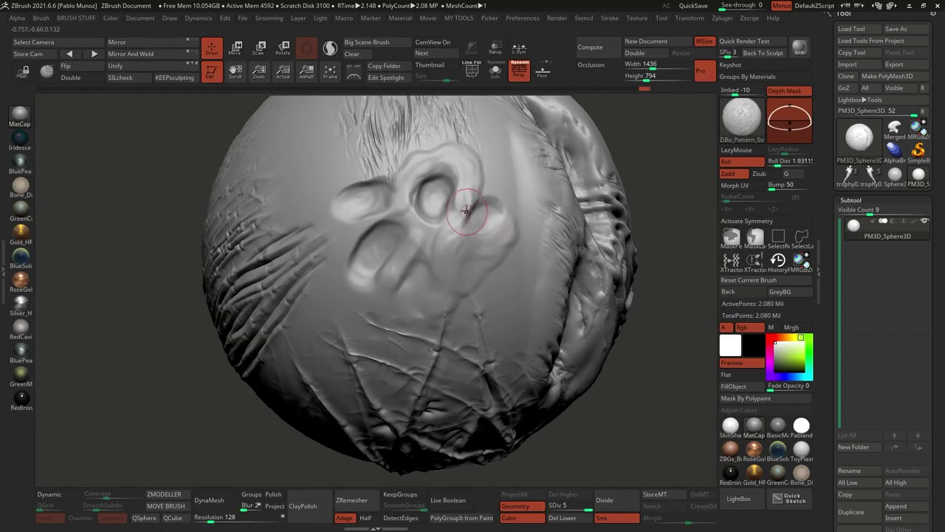
{"action": "right_click_drag", "start_coordinate": [450, 183], "coordinate": [464, 215], "text": "alt"}
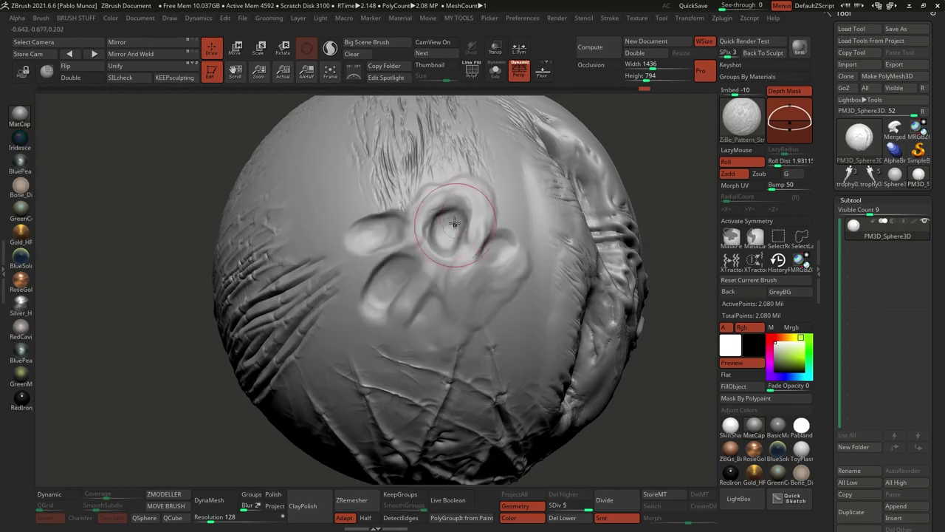
{"action": "mouse_move", "coordinate": [455, 212]}
{"action": "left_mouse_down"}
{"action": "mouse_move", "coordinate": [436, 248]}
{"action": "mouse_move", "coordinate": [446, 259]}
{"action": "mouse_move", "coordinate": [444, 222]}
{"action": "mouse_move", "coordinate": [439, 245]}
{"action": "left_mouse_up"}
{"action": "left_click_drag", "start_coordinate": [394, 221], "coordinate": [373, 227]}
{"action": "key", "text": "shift"}
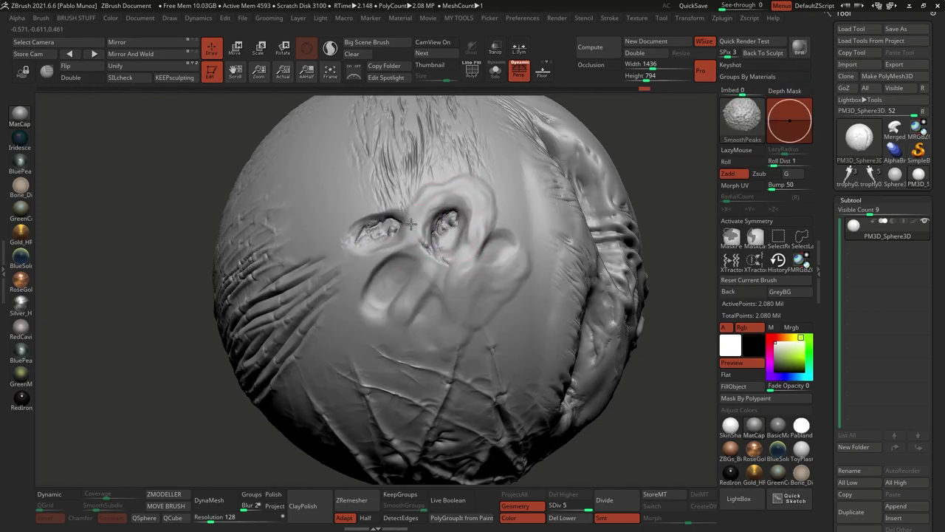
- Texture the insides of the lower hollows and the small outer one with ZiBe_Pattern_Strong
{"action": "mouse_move", "coordinate": [405, 260]}
{"action": "left_mouse_down"}
{"action": "mouse_move", "coordinate": [378, 319]}
{"action": "mouse_move", "coordinate": [367, 314]}
{"action": "left_mouse_up"}
{"action": "mouse_move", "coordinate": [505, 247]}
{"action": "left_mouse_down"}
{"action": "mouse_move", "coordinate": [433, 306]}
{"action": "mouse_move", "coordinate": [422, 299]}
{"action": "mouse_move", "coordinate": [438, 259]}
{"action": "left_mouse_up"}
{"action": "right_click_drag", "start_coordinate": [496, 299], "coordinate": [482, 294], "text": "ctrl"}
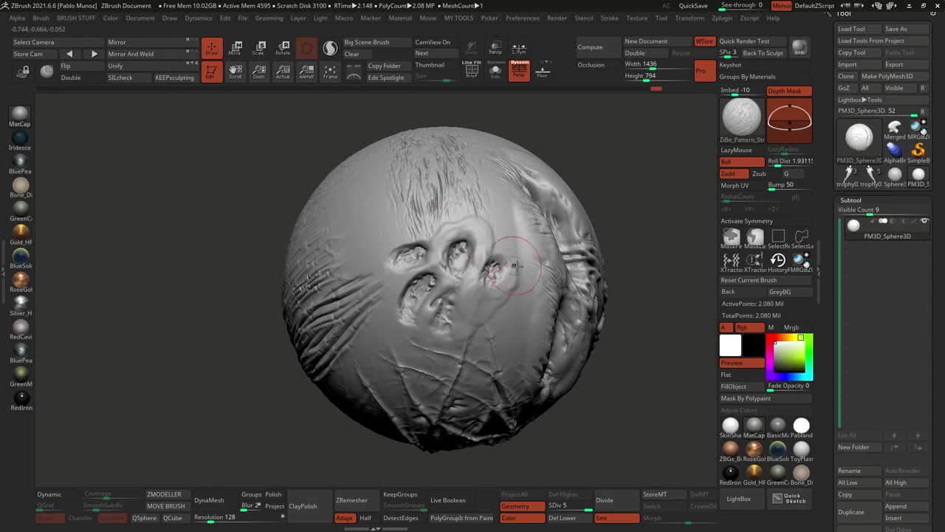
- Sculpt curved flowing ridges on the raised skin between and below the hollows with a resized Standard brush
{"action": "key", "text": "b"}
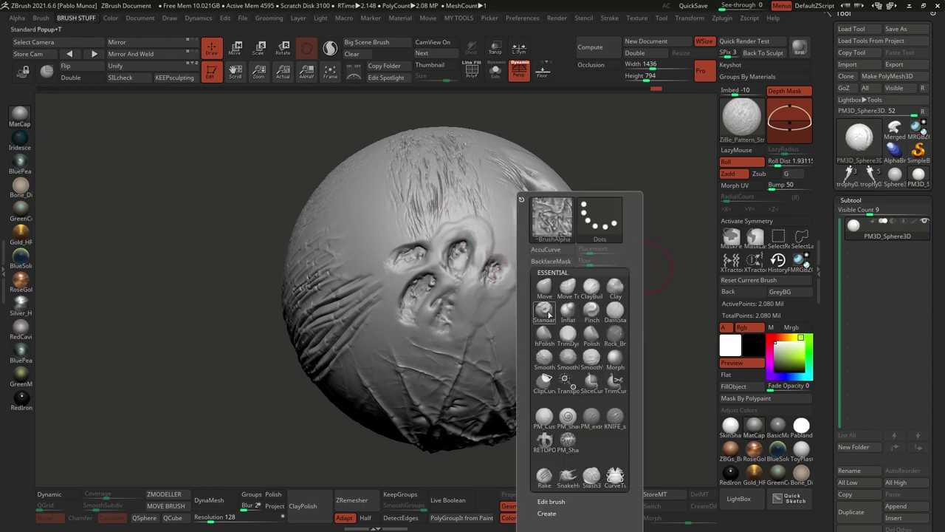
{"action": "left_click", "coordinate": [549, 315]}
{"action": "right_click", "coordinate": [483, 272]}
{"action": "right_click_drag", "start_coordinate": [484, 272], "coordinate": [479, 295], "text": "ctrl"}
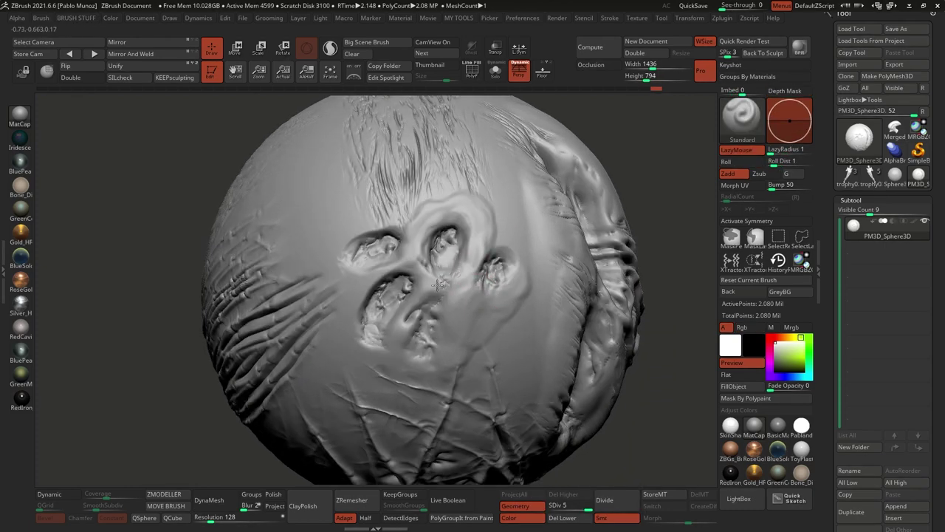
{"action": "right_click", "coordinate": [452, 301]}
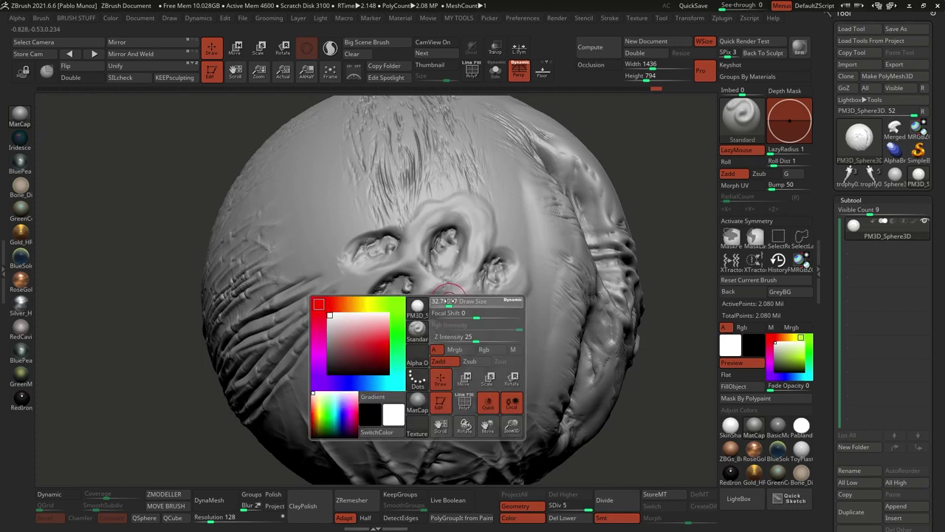
{"action": "left_click_drag", "start_coordinate": [430, 310], "coordinate": [483, 297]}
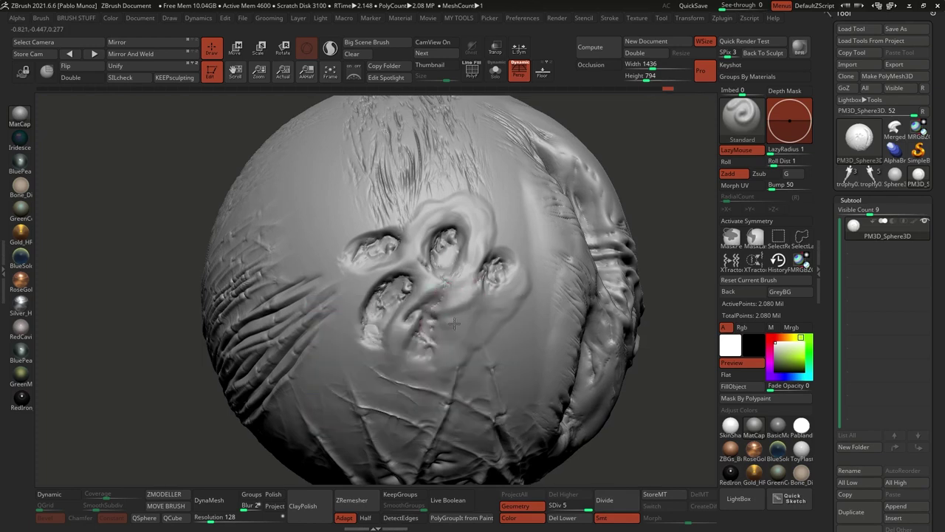
{"action": "mouse_move", "coordinate": [424, 330]}
{"action": "left_mouse_down"}
{"action": "mouse_move", "coordinate": [477, 357]}
{"action": "mouse_move", "coordinate": [513, 292]}
{"action": "mouse_move", "coordinate": [481, 315]}
{"action": "left_mouse_up"}
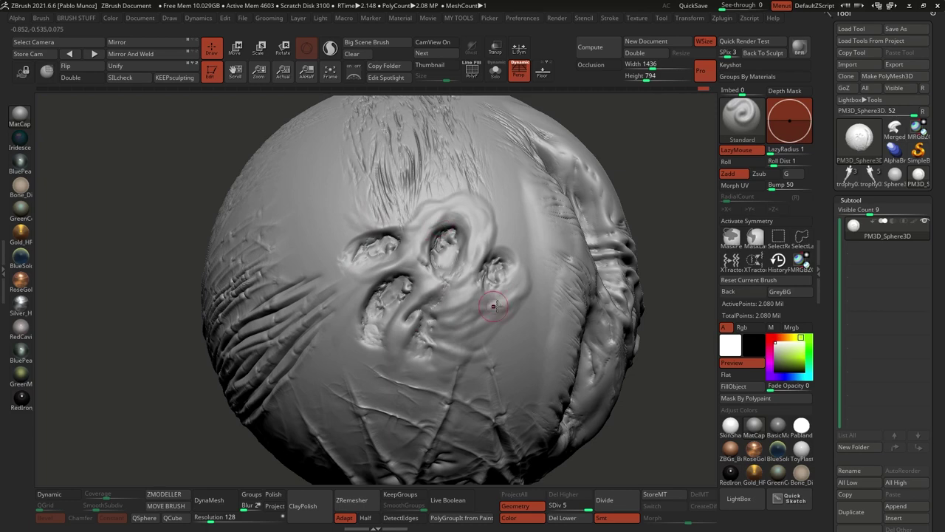
- Cut curved parallel grooves into the ridges between the hollows with the HRGi_Cutter brush
{"action": "right_click_drag", "start_coordinate": [513, 335], "coordinate": [503, 302], "text": "ctrl"}
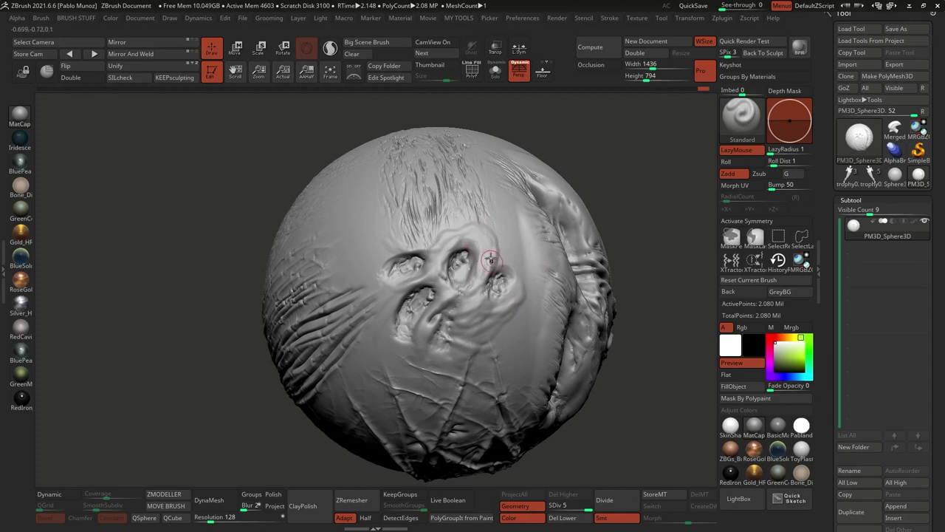
{"action": "mouse_move", "coordinate": [514, 329]}
{"action": "right_mouse_down", "text": "alt"}
{"action": "mouse_move", "coordinate": [500, 300]}
{"action": "mouse_move", "coordinate": [487, 297]}
{"action": "right_mouse_up", "text": "alt"}
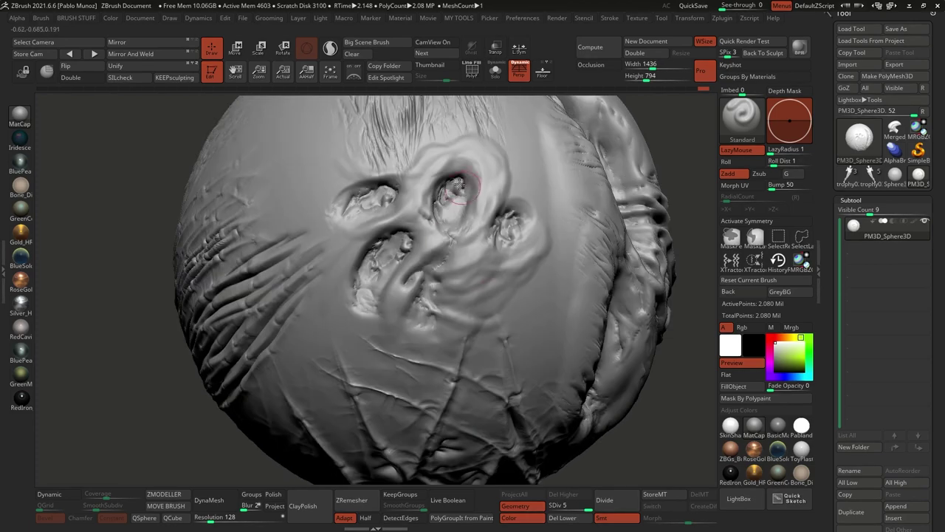
{"action": "right_click_drag", "start_coordinate": [446, 231], "coordinate": [498, 288]}
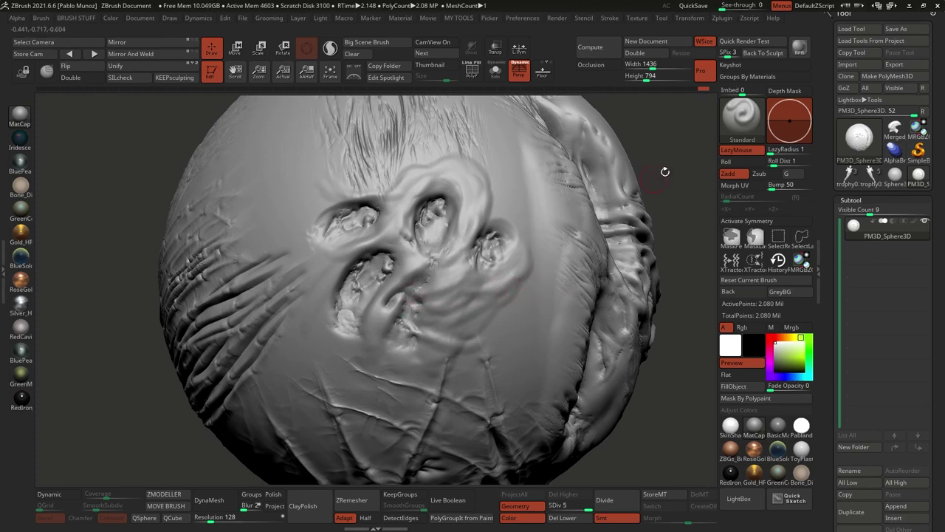
{"action": "left_click", "coordinate": [733, 125]}
{"action": "left_click", "coordinate": [508, 130]}
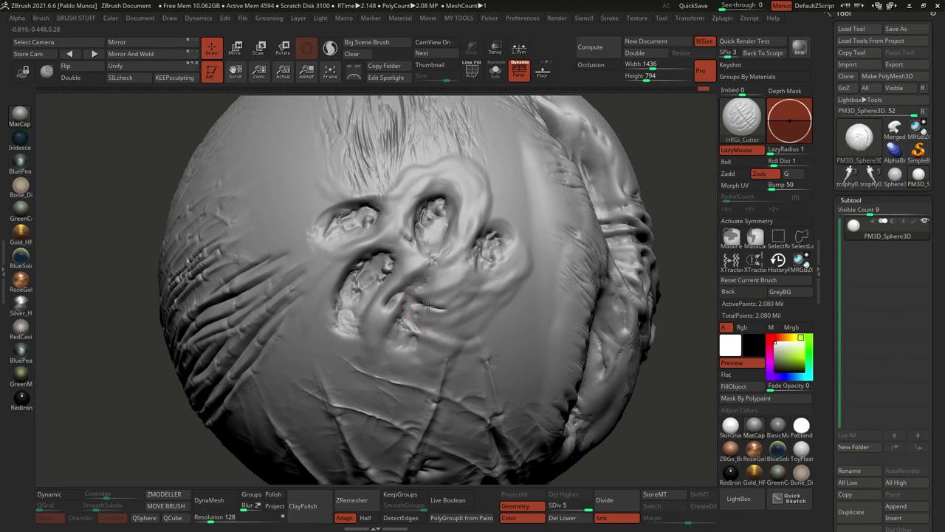
{"action": "mouse_move", "coordinate": [429, 304]}
{"action": "left_mouse_down"}
{"action": "mouse_move", "coordinate": [484, 272]}
{"action": "mouse_move", "coordinate": [452, 293]}
{"action": "left_mouse_up"}
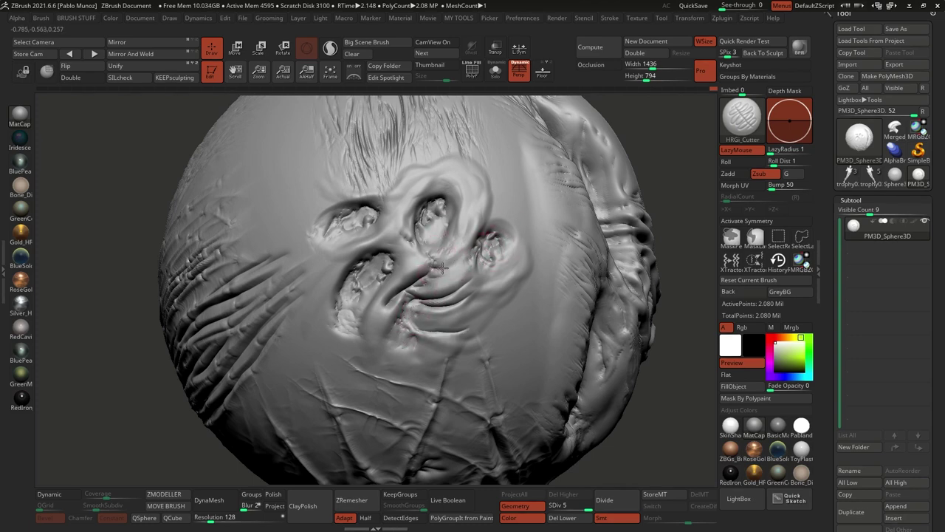
- Draw thin raised strands between the cut grooves with the ZiBe_Standard brush and smooth them
{"action": "left_click", "coordinate": [742, 119]}
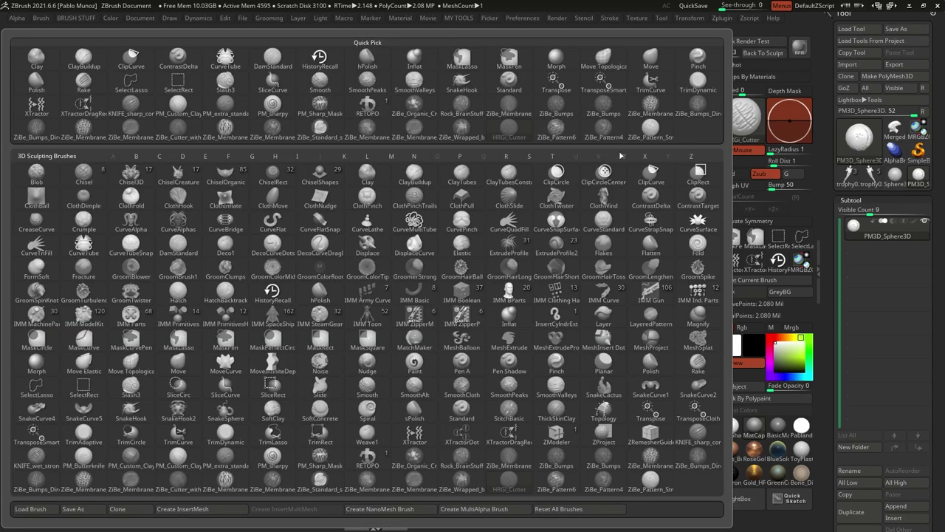
{"action": "left_click", "coordinate": [320, 127]}
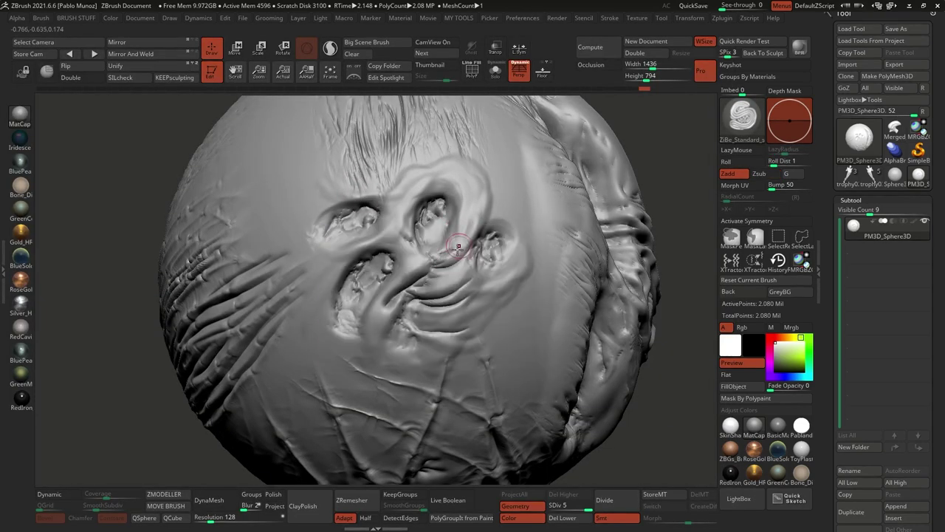
{"action": "key", "text": "space"}
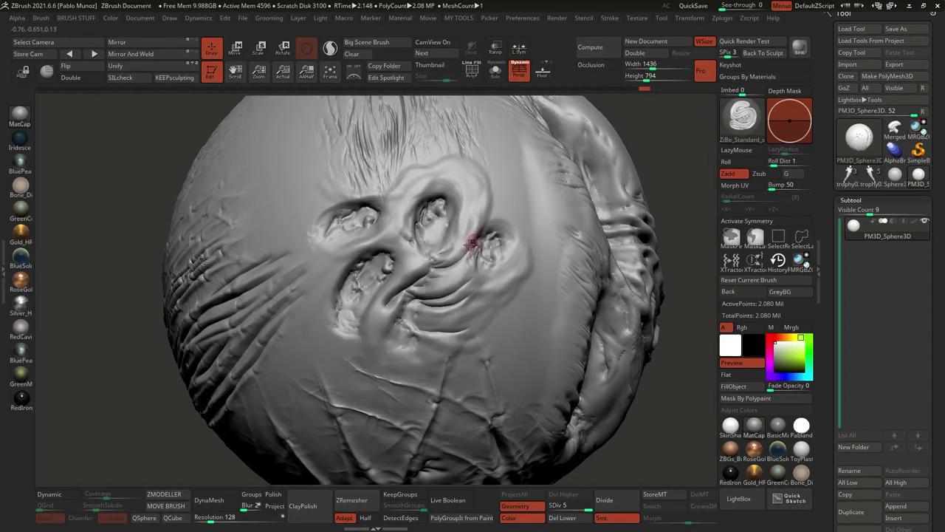
{"action": "left_click_drag", "start_coordinate": [459, 256], "coordinate": [424, 279]}
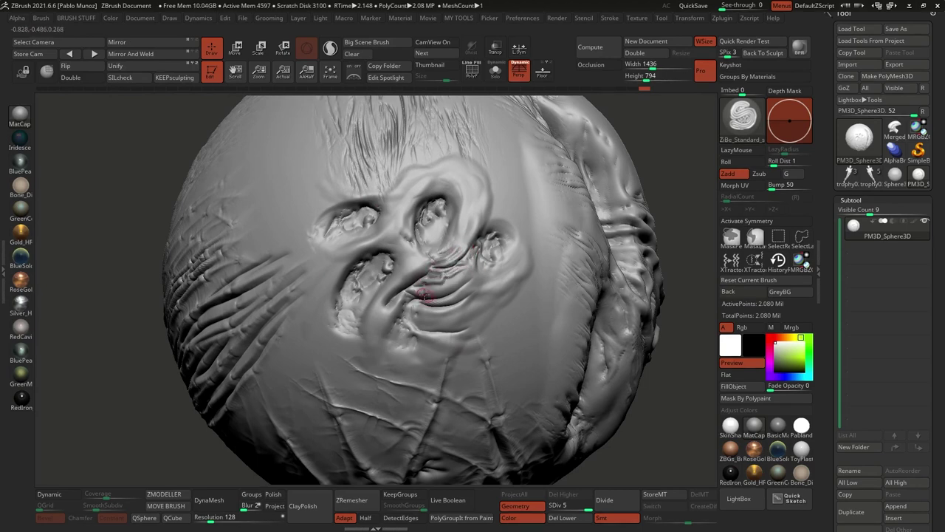
{"action": "key", "text": "shift"}
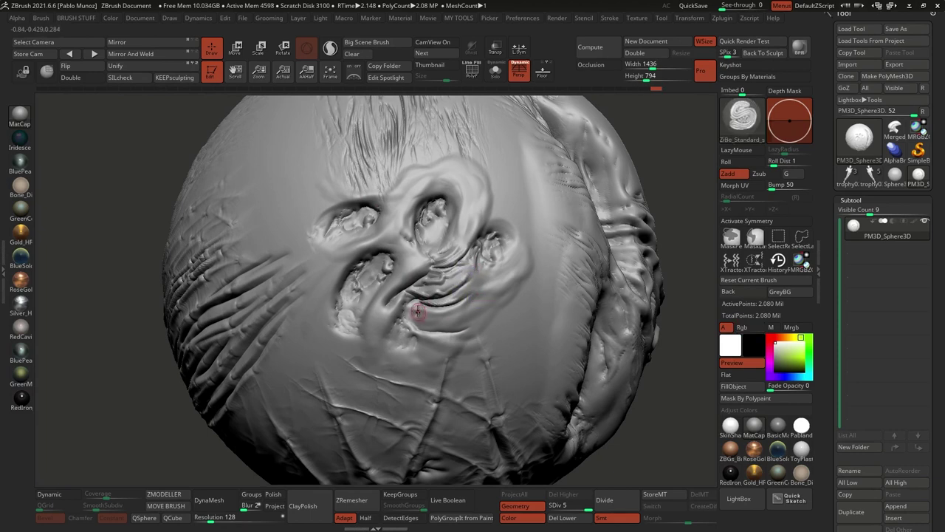
{"action": "key", "text": "shift"}
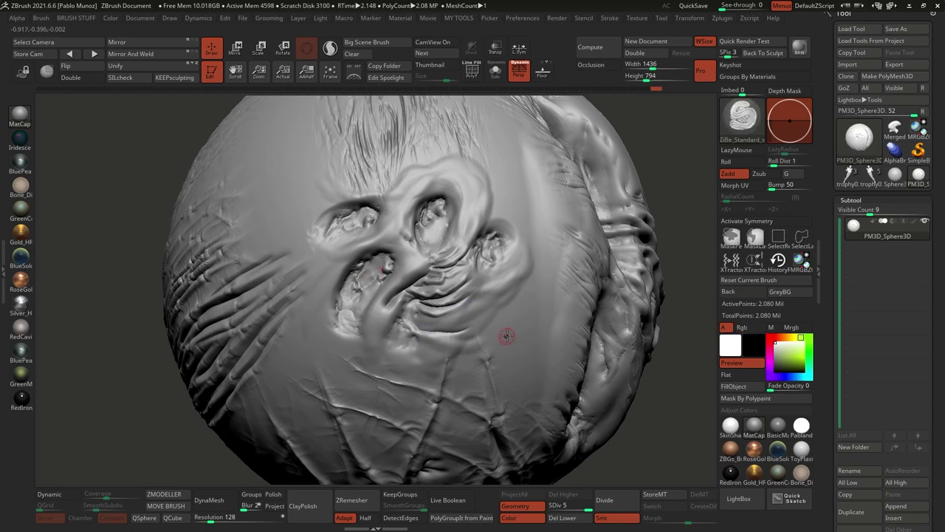
- Load the ZiBe_Pattern6 brush, texture the skin around the outer edges of the hollows, and smooth the area beside the lower hollow
{"action": "right_click_drag", "start_coordinate": [509, 300], "coordinate": [433, 337]}
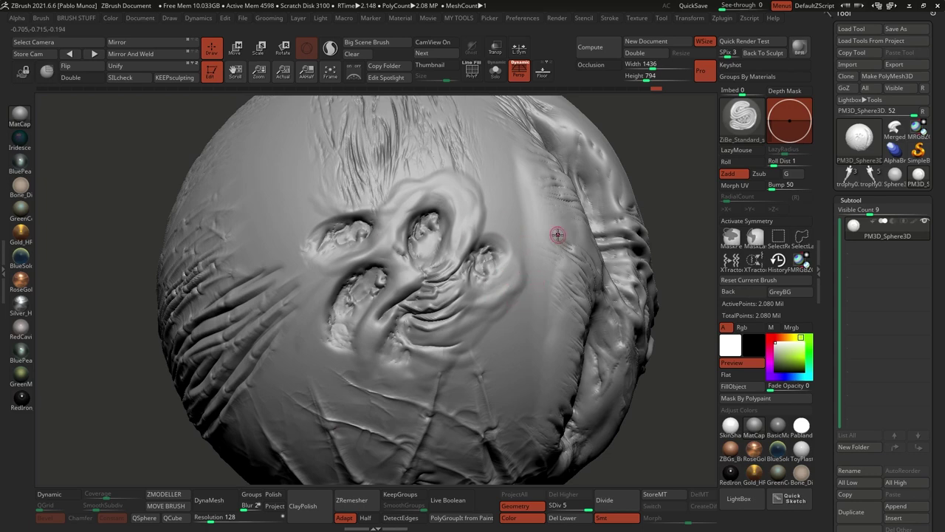
{"action": "left_click", "coordinate": [740, 498]}
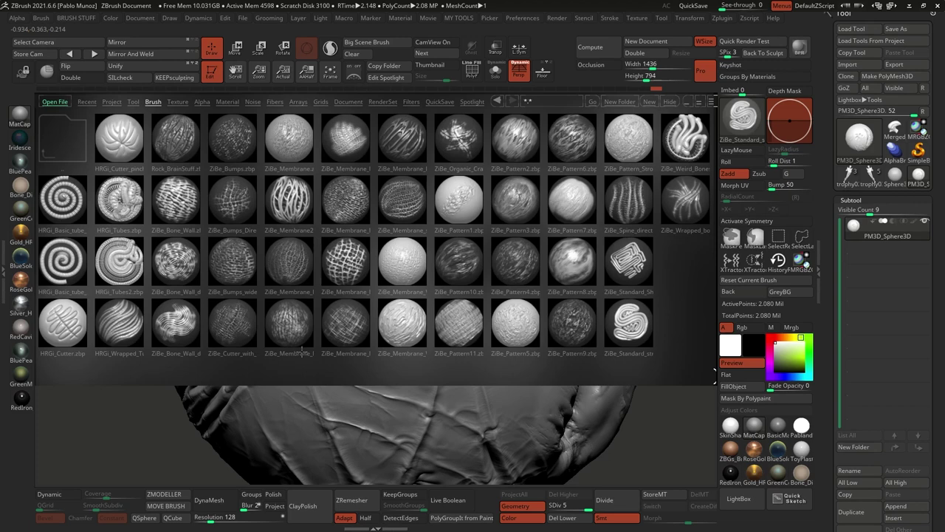
{"action": "double_click", "coordinate": [573, 136]}
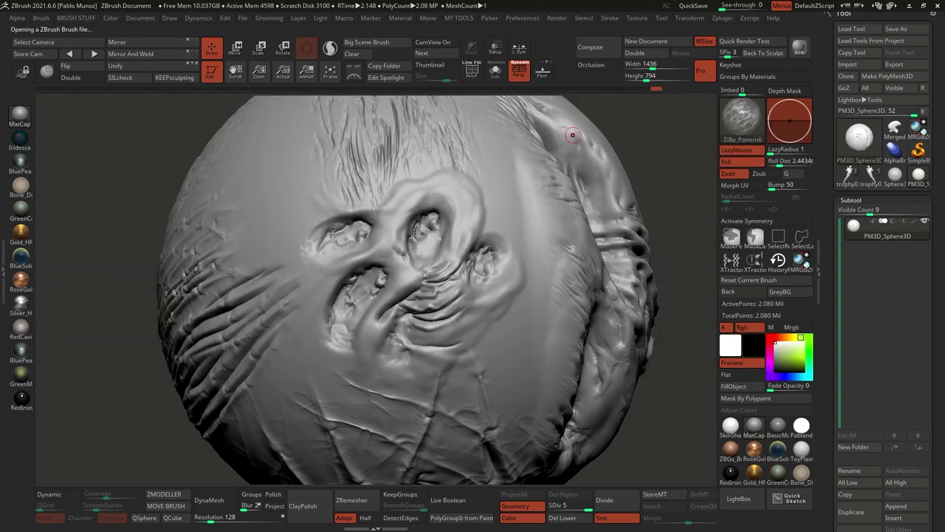
{"action": "key", "text": "space"}
{"action": "mouse_move", "coordinate": [508, 183]}
{"action": "left_mouse_down"}
{"action": "mouse_move", "coordinate": [502, 210]}
{"action": "mouse_move", "coordinate": [530, 297]}
{"action": "mouse_move", "coordinate": [523, 334]}
{"action": "left_mouse_up"}
{"action": "key", "text": "ctrl+z"}
{"action": "mouse_move", "coordinate": [513, 287]}
{"action": "left_mouse_down"}
{"action": "mouse_move", "coordinate": [477, 318]}
{"action": "mouse_move", "coordinate": [429, 332]}
{"action": "mouse_move", "coordinate": [492, 321]}
{"action": "mouse_move", "coordinate": [457, 290]}
{"action": "mouse_move", "coordinate": [505, 291]}
{"action": "mouse_move", "coordinate": [473, 336]}
{"action": "mouse_move", "coordinate": [520, 294]}
{"action": "mouse_move", "coordinate": [468, 360]}
{"action": "left_mouse_up"}
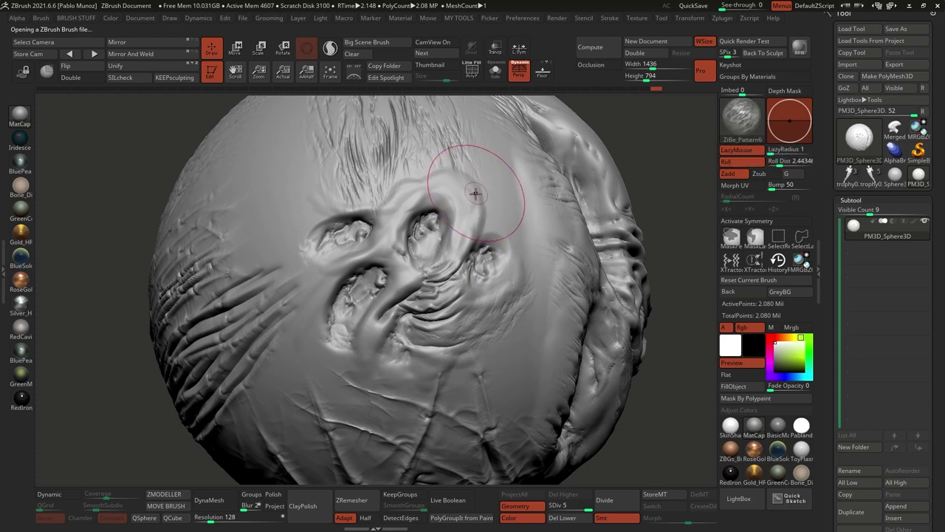
{"action": "mouse_move", "coordinate": [467, 192]}
{"action": "left_mouse_down"}
{"action": "mouse_move", "coordinate": [447, 273]}
{"action": "mouse_move", "coordinate": [495, 177]}
{"action": "mouse_move", "coordinate": [496, 244]}
{"action": "left_mouse_up"}
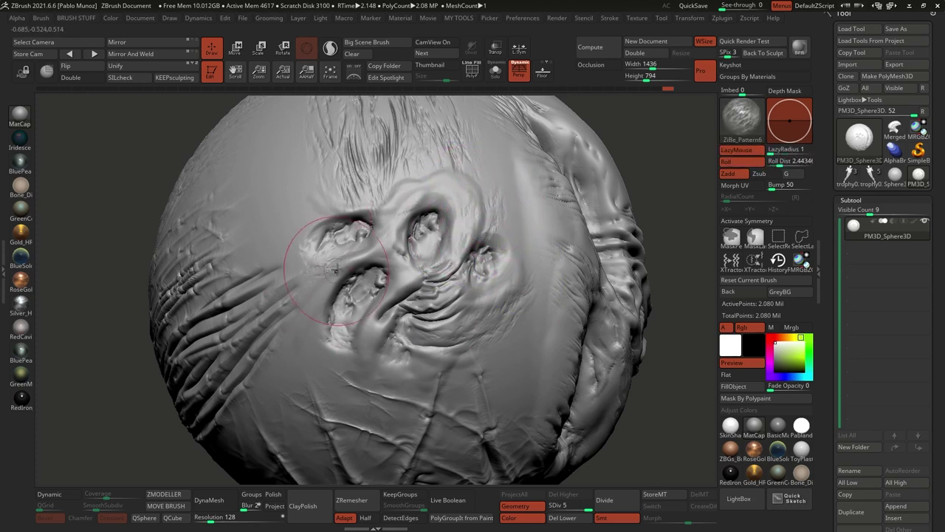
{"action": "left_click_drag", "start_coordinate": [359, 380], "coordinate": [313, 317], "text": "shift"}
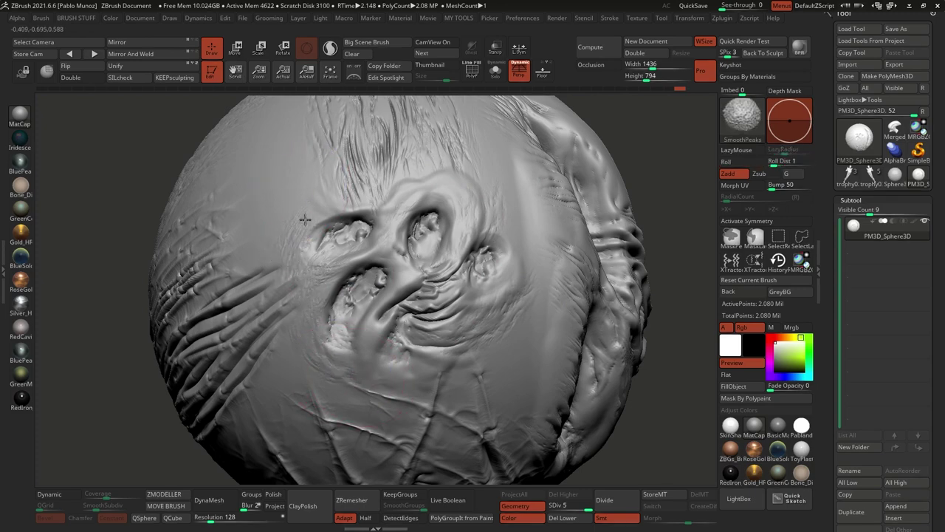
- Texture the bare skin between the hair-like strands, the bony ridges and the hollows with ZiBe_Pattern6
{"action": "mouse_move", "coordinate": [305, 219]}
{"action": "right_mouse_down"}
{"action": "mouse_move", "coordinate": [411, 258]}
{"action": "mouse_move", "coordinate": [392, 229]}
{"action": "mouse_move", "coordinate": [310, 186]}
{"action": "right_mouse_up"}
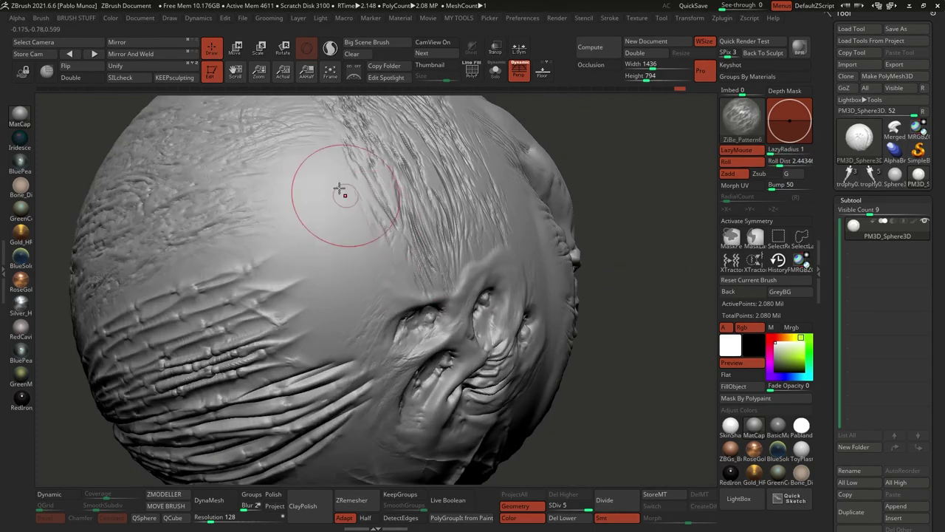
{"action": "right_click_drag", "start_coordinate": [352, 249], "coordinate": [405, 255], "text": "alt"}
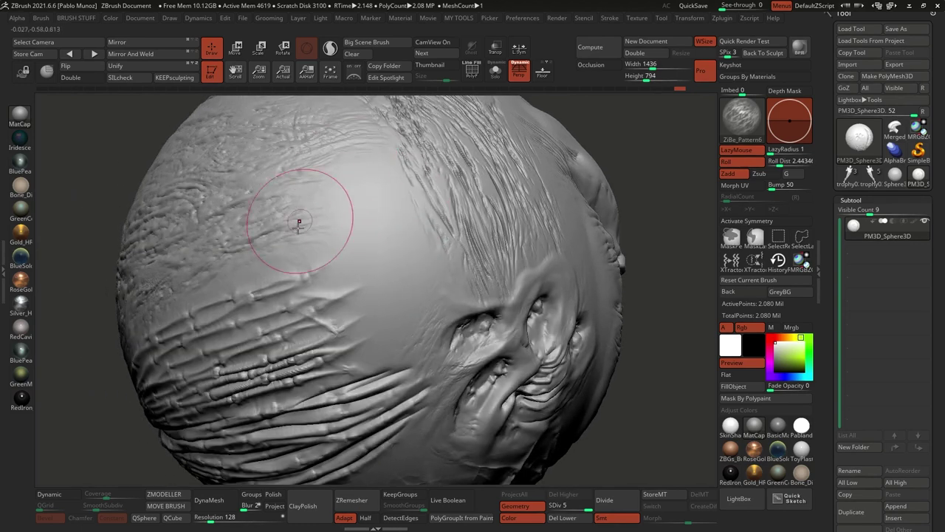
{"action": "left_click_drag", "start_coordinate": [377, 171], "coordinate": [464, 307]}
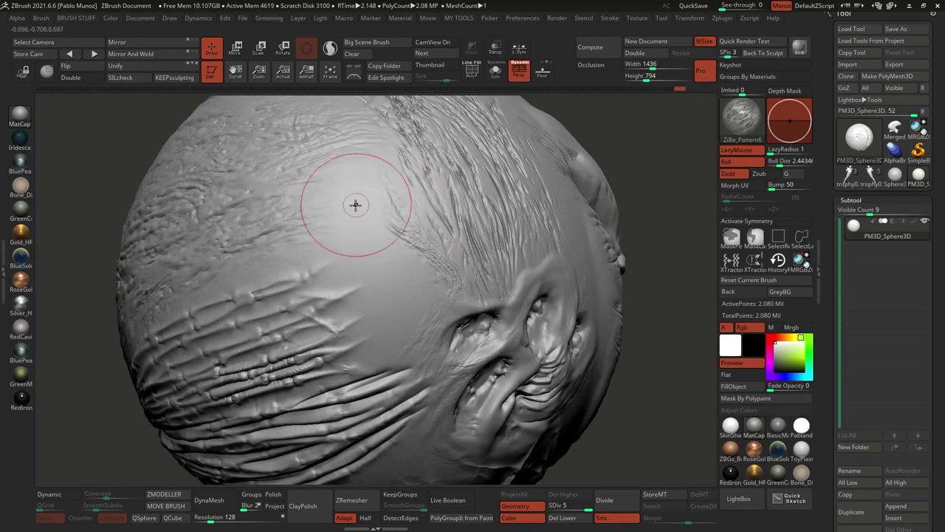
{"action": "left_click_drag", "start_coordinate": [355, 205], "coordinate": [433, 285]}
{"action": "left_click_drag", "start_coordinate": [365, 264], "coordinate": [436, 283]}
{"action": "left_click_drag", "start_coordinate": [295, 310], "coordinate": [427, 291]}
{"action": "left_click_drag", "start_coordinate": [335, 326], "coordinate": [433, 306]}
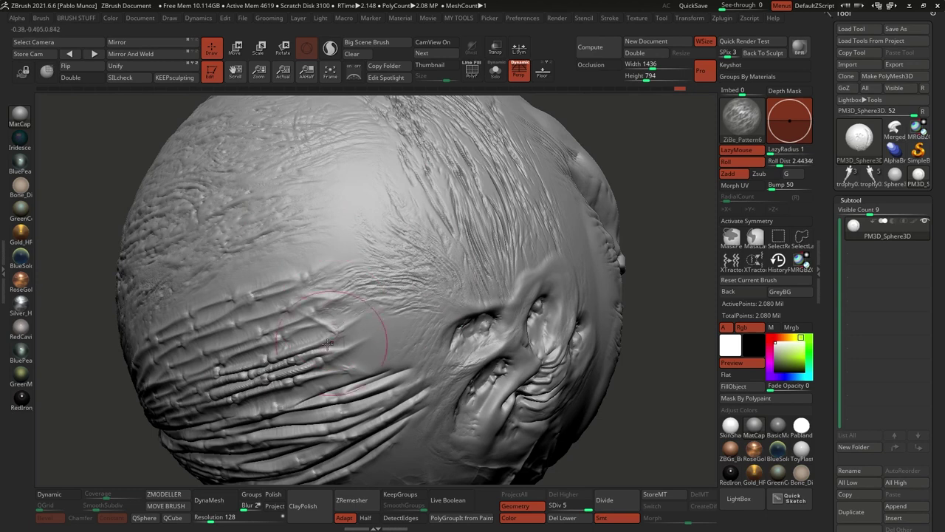
{"action": "left_click_drag", "start_coordinate": [337, 345], "coordinate": [443, 312]}
{"action": "key", "text": "shift"}
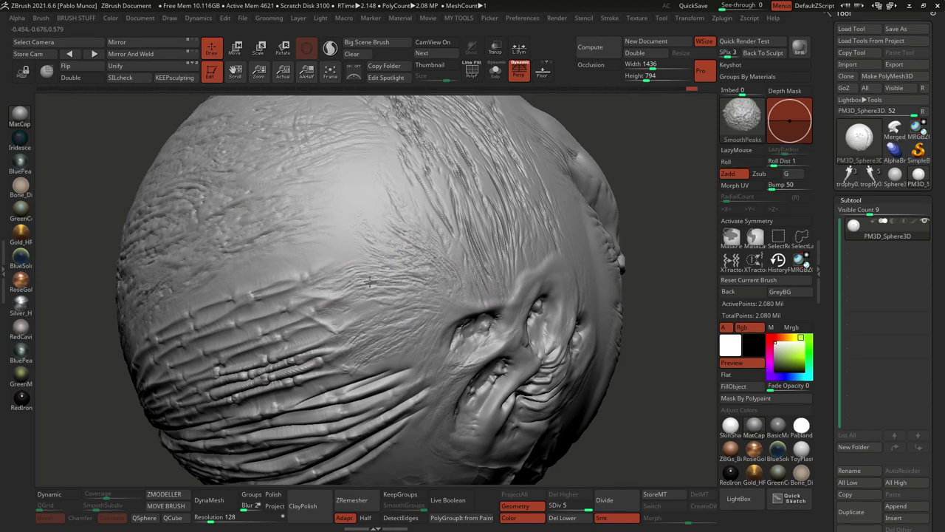
- Extend the ZiBe_Pattern6 texture over the smooth patch above the bony ridges and soften its edge into the wrinkled skin
{"action": "left_click_drag", "start_coordinate": [267, 264], "coordinate": [374, 242]}
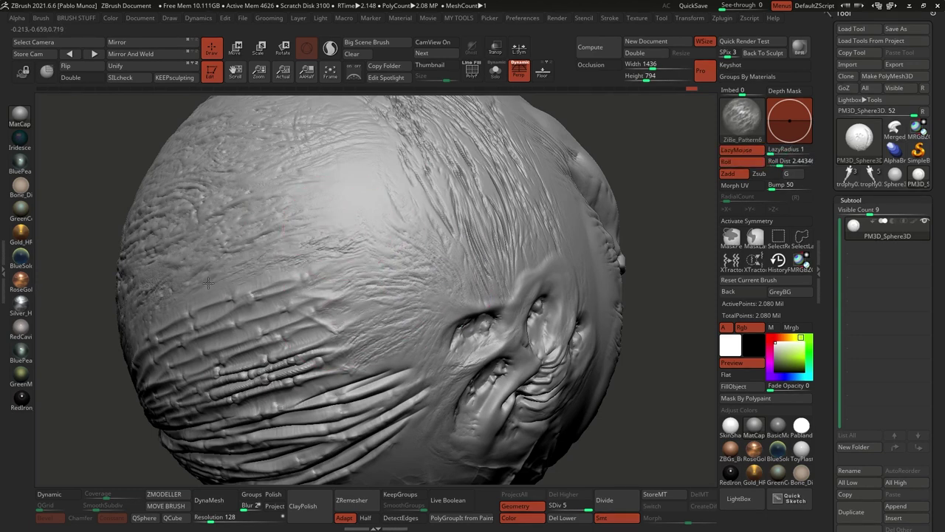
{"action": "mouse_move", "coordinate": [330, 214]}
{"action": "left_mouse_down"}
{"action": "mouse_move", "coordinate": [382, 191]}
{"action": "mouse_move", "coordinate": [373, 177]}
{"action": "mouse_move", "coordinate": [376, 209]}
{"action": "left_mouse_up"}
{"action": "key", "text": "shift"}
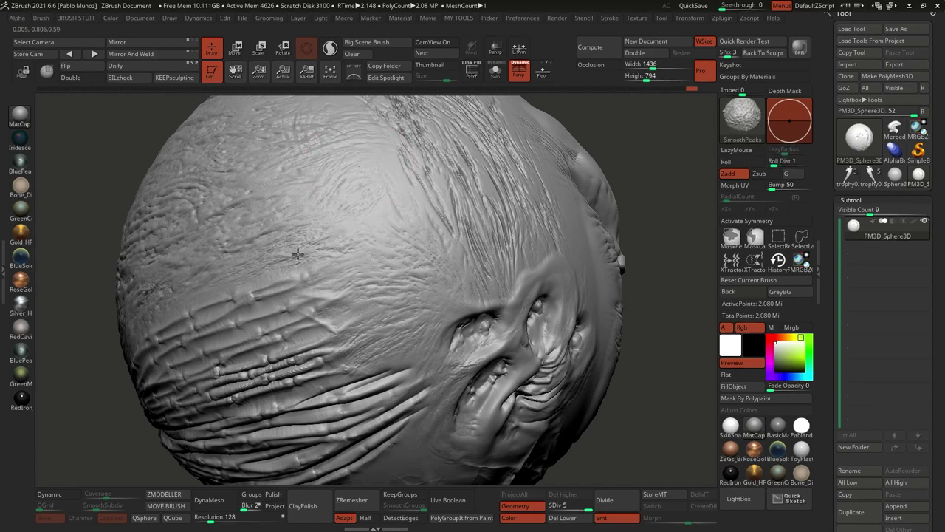
{"action": "left_click_drag", "start_coordinate": [298, 254], "coordinate": [280, 246], "text": "shift"}
- Apply the iridescent material to the whole sphere and render it with the scaly patch and crossing strands in view
{"action": "left_click_drag", "start_coordinate": [412, 483], "coordinate": [458, 279], "text": "alt"}
{"action": "left_click_drag", "start_coordinate": [635, 399], "coordinate": [567, 345]}
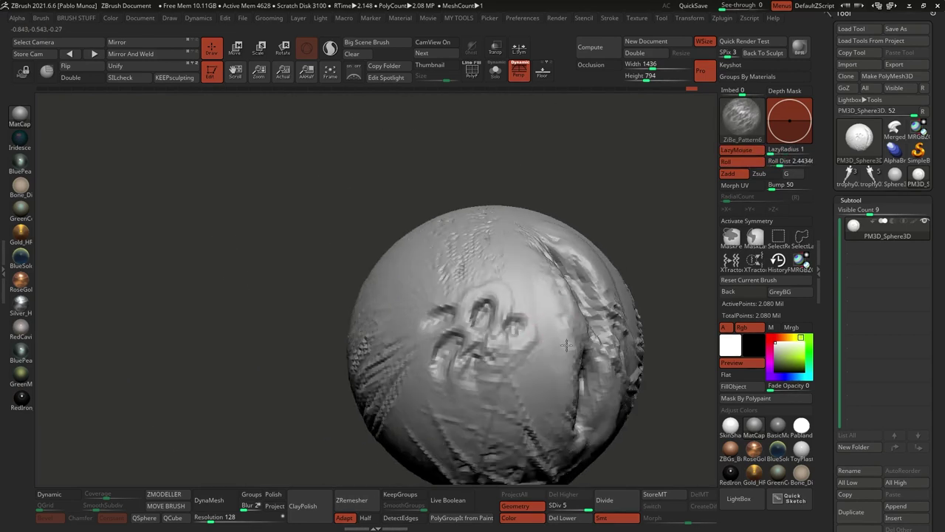
{"action": "right_click_drag", "start_coordinate": [567, 345], "coordinate": [491, 279], "text": "alt"}
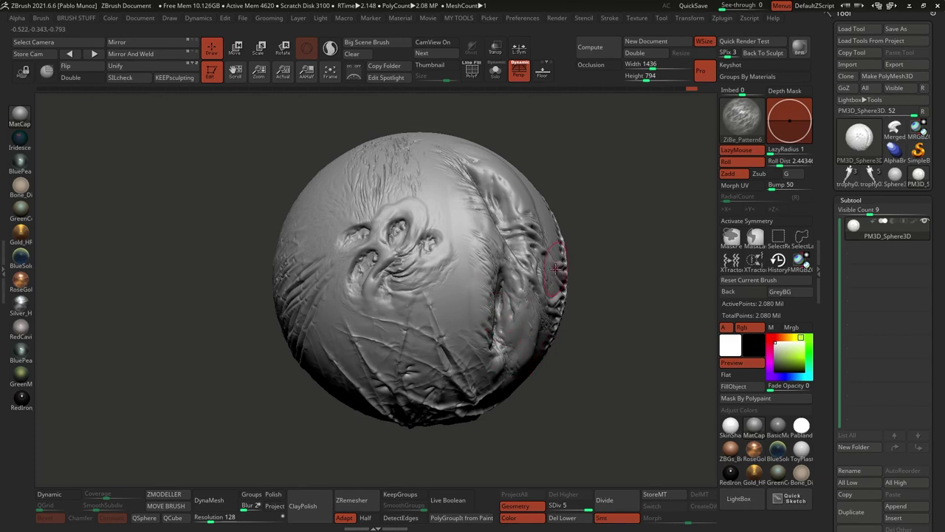
{"action": "mouse_move", "coordinate": [581, 319]}
{"action": "right_mouse_down"}
{"action": "mouse_move", "coordinate": [569, 319]}
{"action": "mouse_move", "coordinate": [548, 289]}
{"action": "mouse_move", "coordinate": [526, 325]}
{"action": "mouse_move", "coordinate": [591, 341]}
{"action": "mouse_move", "coordinate": [605, 303]}
{"action": "mouse_move", "coordinate": [599, 321]}
{"action": "mouse_move", "coordinate": [604, 277]}
{"action": "mouse_move", "coordinate": [540, 248]}
{"action": "mouse_move", "coordinate": [575, 298]}
{"action": "right_mouse_up"}
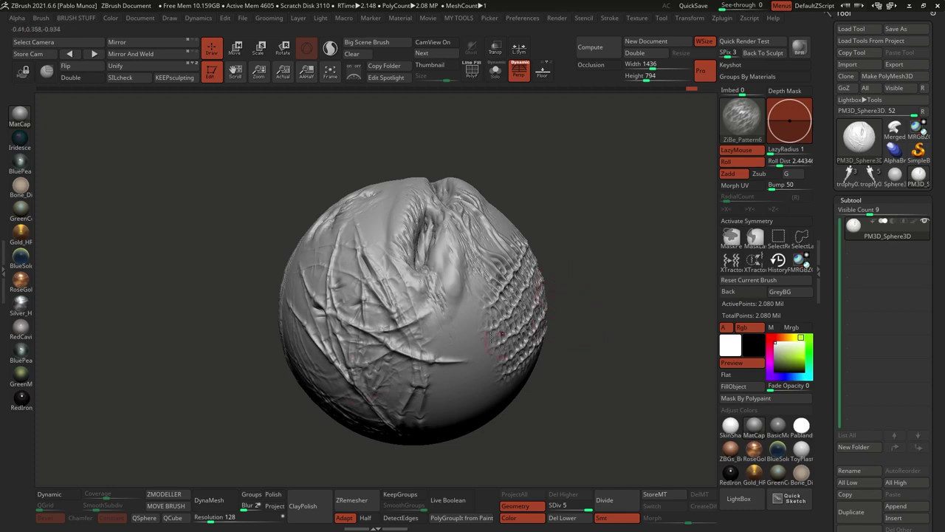
{"action": "left_click", "coordinate": [19, 138]}
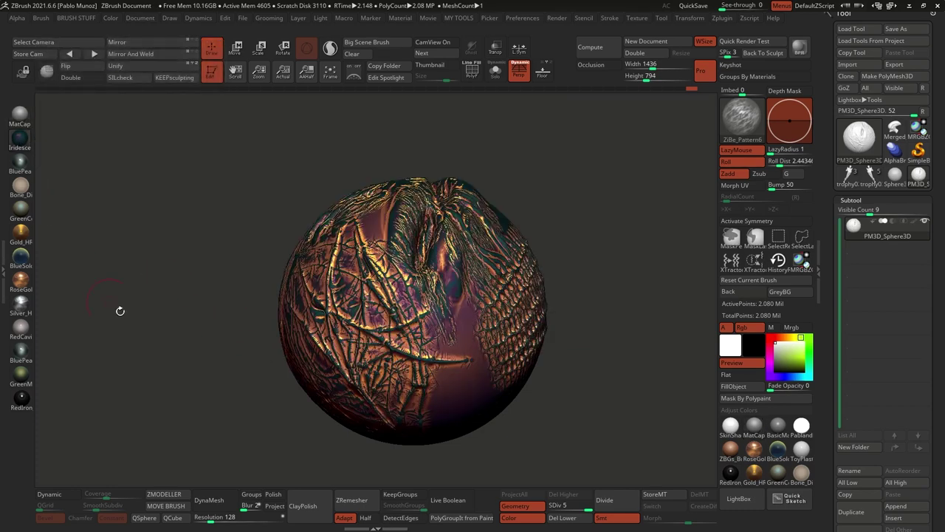
{"action": "left_click_drag", "start_coordinate": [578, 305], "coordinate": [583, 276]}
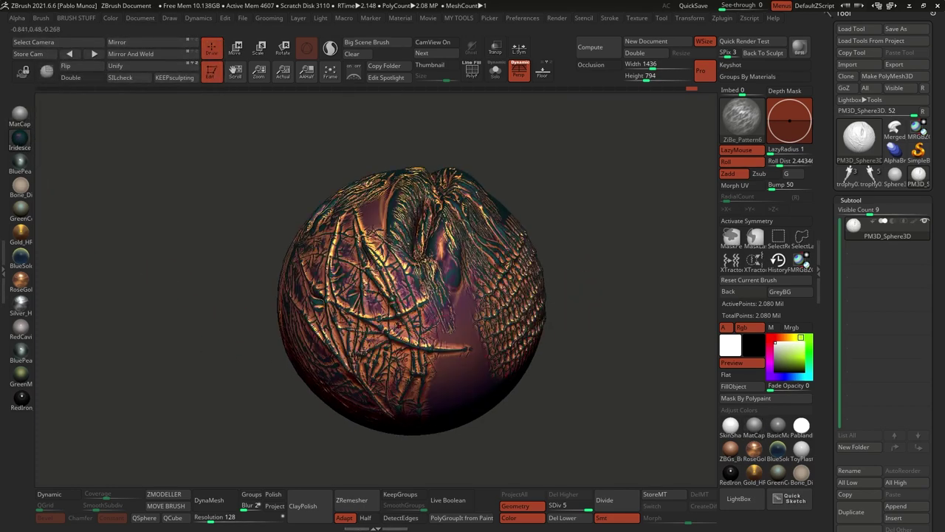
{"action": "left_click_drag", "start_coordinate": [595, 335], "coordinate": [565, 331]}
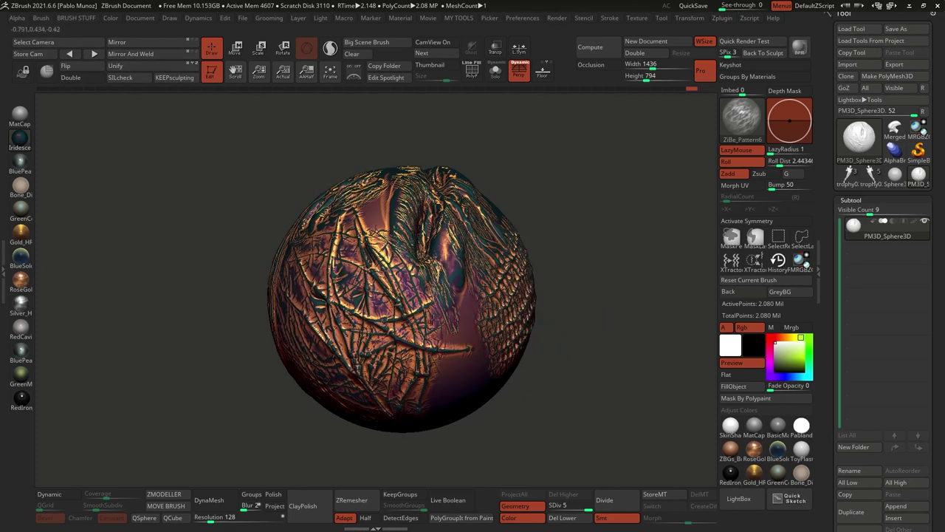
{"action": "left_click_drag", "start_coordinate": [571, 282], "coordinate": [533, 284]}
{"action": "left_click_drag", "start_coordinate": [589, 345], "coordinate": [612, 340]}
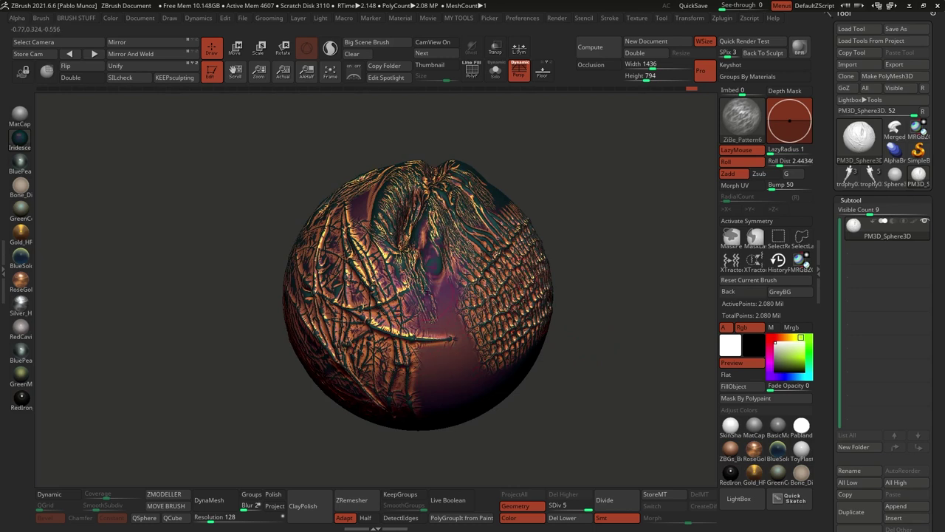
{"action": "left_click", "coordinate": [801, 49]}
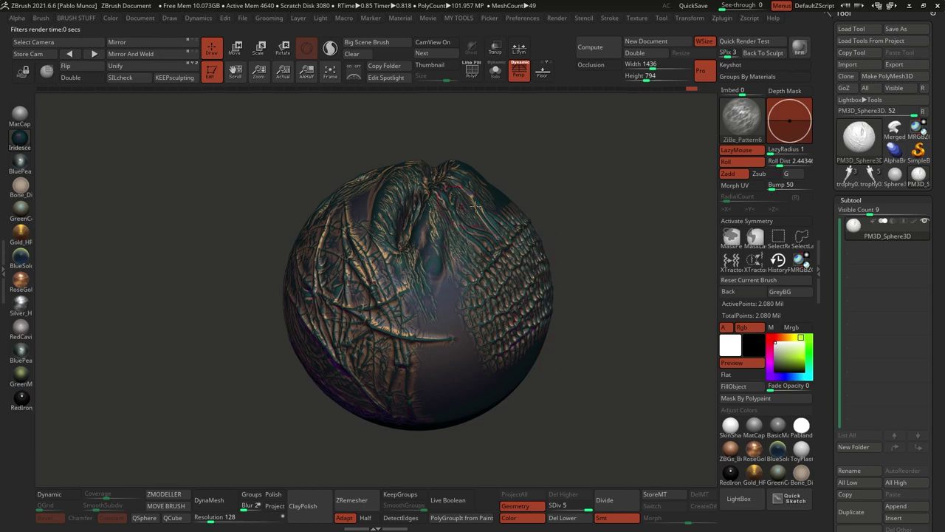
- Render a closer view of the crossing strands in the iridescent material
{"action": "mouse_move", "coordinate": [579, 208]}
{"action": "left_mouse_down"}
{"action": "mouse_move", "coordinate": [589, 210]}
{"action": "mouse_move", "coordinate": [570, 212]}
{"action": "mouse_move", "coordinate": [600, 242]}
{"action": "mouse_move", "coordinate": [593, 215]}
{"action": "left_mouse_up"}
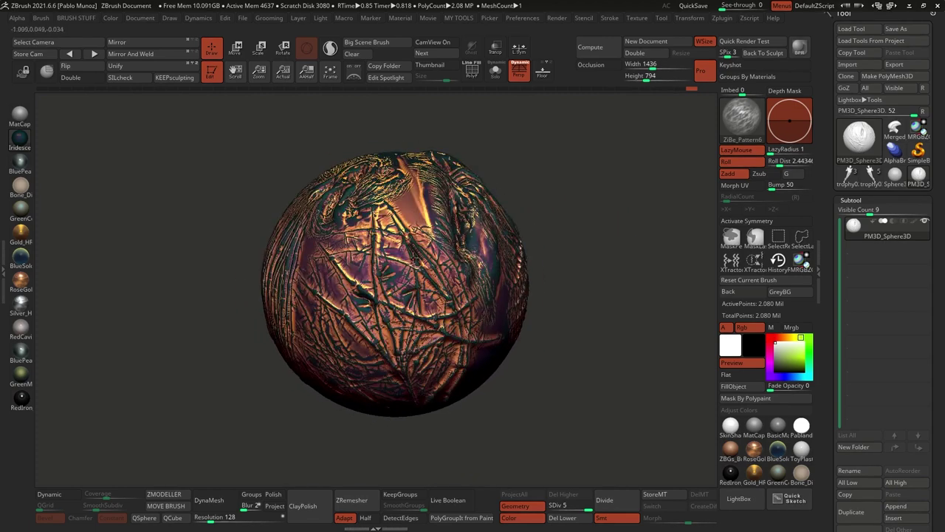
{"action": "left_click_drag", "start_coordinate": [562, 290], "coordinate": [584, 285], "text": "alt"}
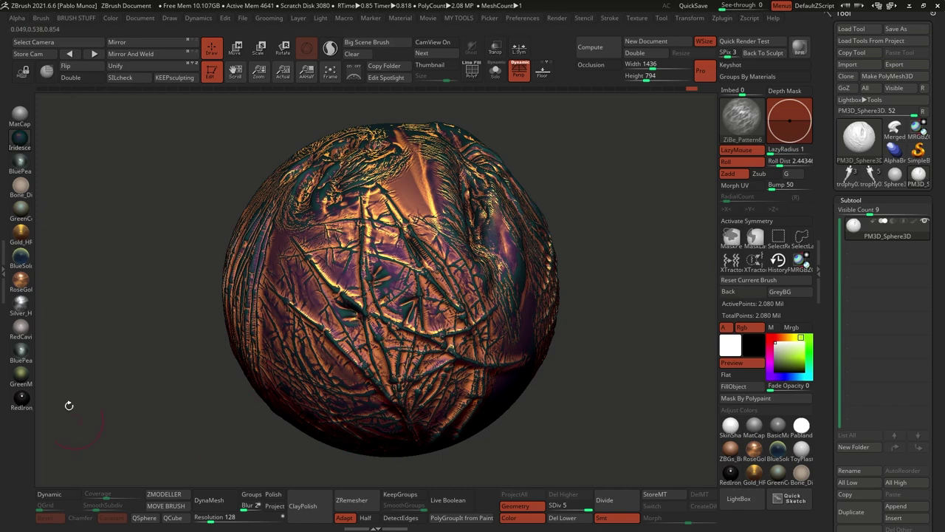
{"action": "key", "text": "shift+r"}
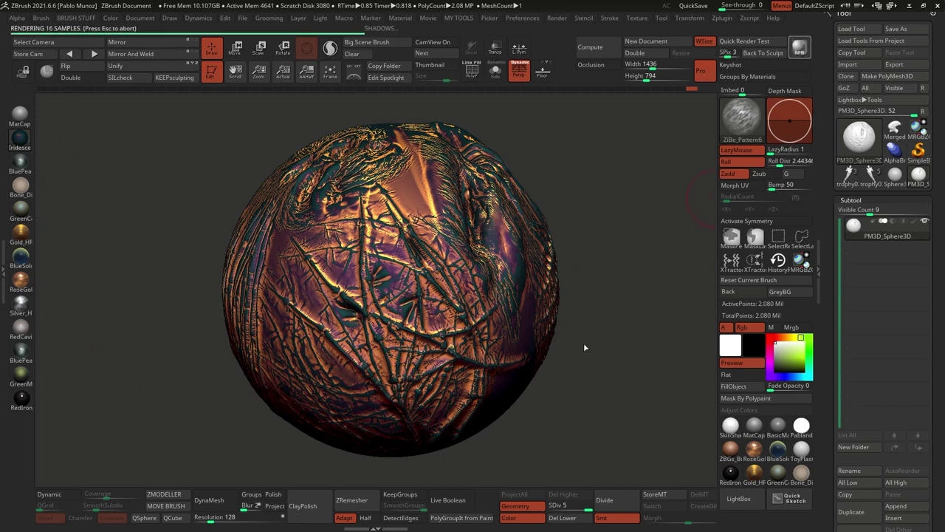
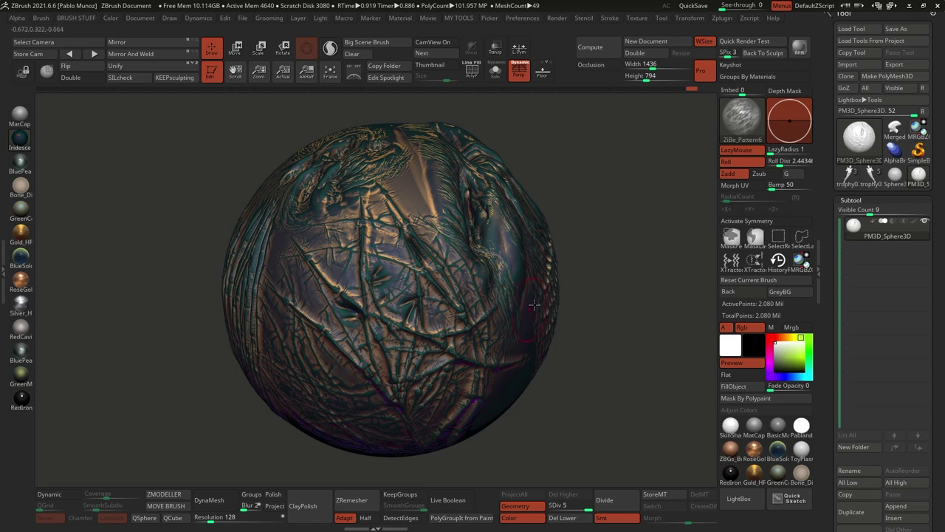
- Apply the first BluePea material to the sphere and render it
{"action": "left_click", "coordinate": [20, 161]}
{"action": "left_click_drag", "start_coordinate": [607, 324], "coordinate": [597, 313], "text": "alt"}
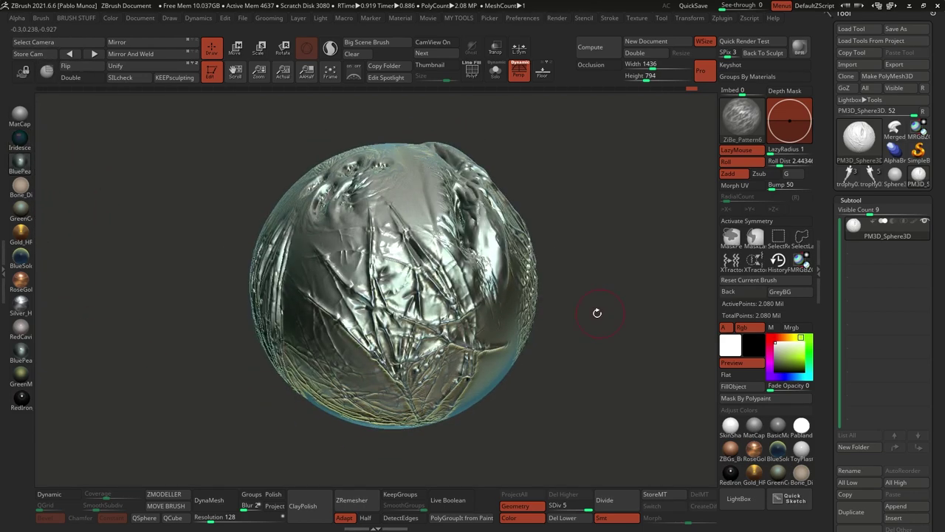
{"action": "mouse_move", "coordinate": [568, 235]}
{"action": "left_mouse_down"}
{"action": "mouse_move", "coordinate": [584, 269]}
{"action": "mouse_move", "coordinate": [574, 289]}
{"action": "mouse_move", "coordinate": [434, 267]}
{"action": "left_mouse_up"}
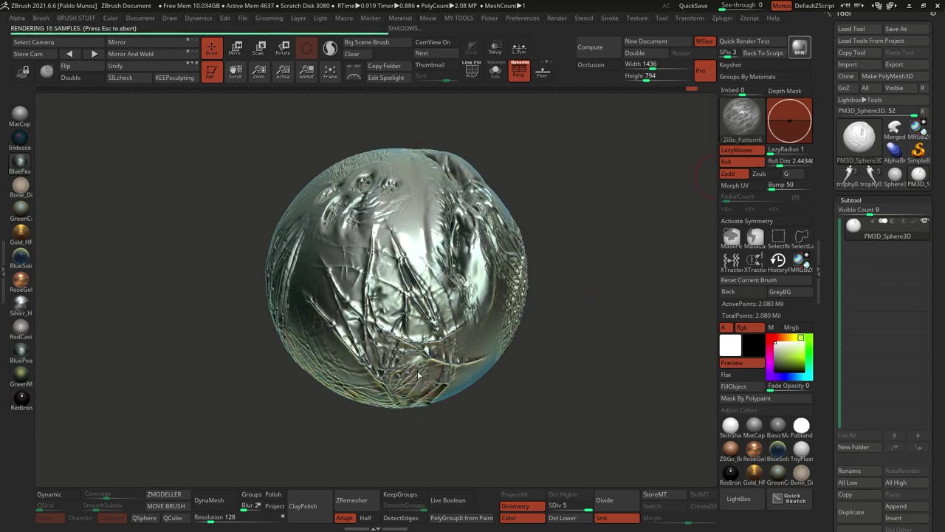
{"action": "key", "text": "shift+r"}
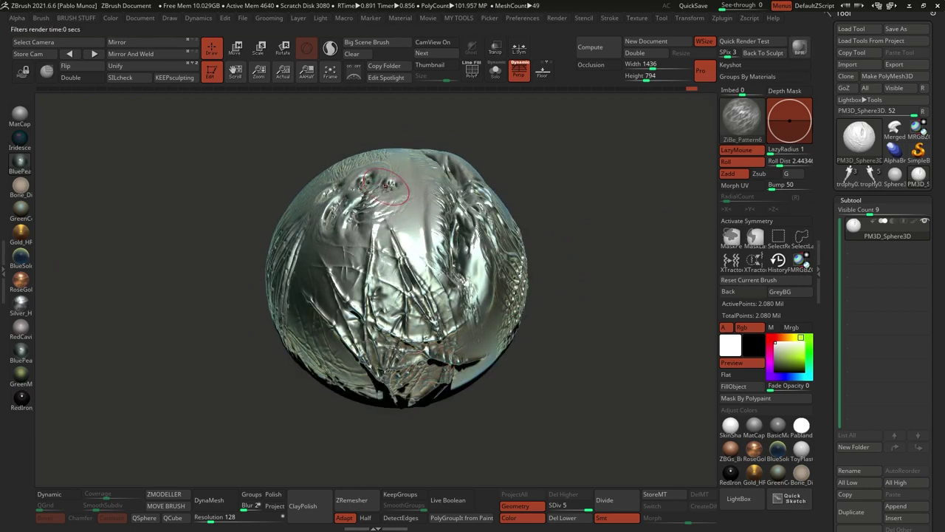
- Apply the Bone_D material and inspect the crossing strands up close
{"action": "left_click", "coordinate": [22, 189]}
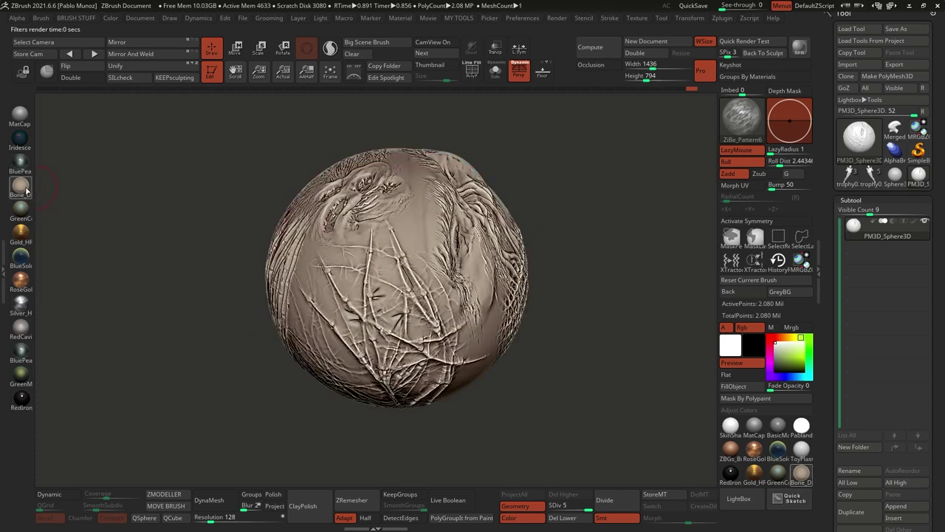
{"action": "mouse_move", "coordinate": [26, 191]}
{"action": "right_click_drag", "start_coordinate": [408, 372], "coordinate": [403, 268]}
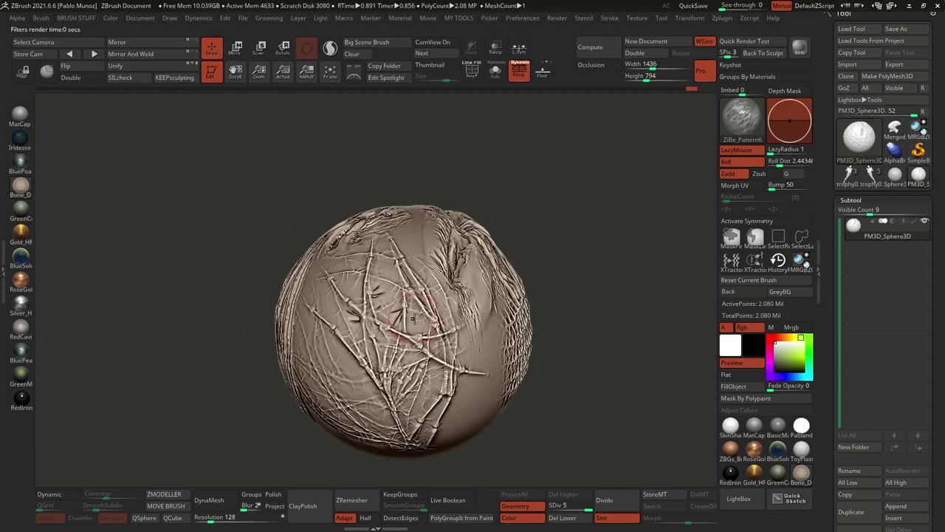
{"action": "mouse_move", "coordinate": [379, 373]}
{"action": "right_mouse_down", "text": "ctrl"}
{"action": "mouse_move", "coordinate": [386, 378]}
{"action": "mouse_move", "coordinate": [401, 355]}
{"action": "mouse_move", "coordinate": [428, 290]}
{"action": "mouse_move", "coordinate": [418, 249]}
{"action": "mouse_move", "coordinate": [436, 292]}
{"action": "right_mouse_up", "text": "ctrl"}
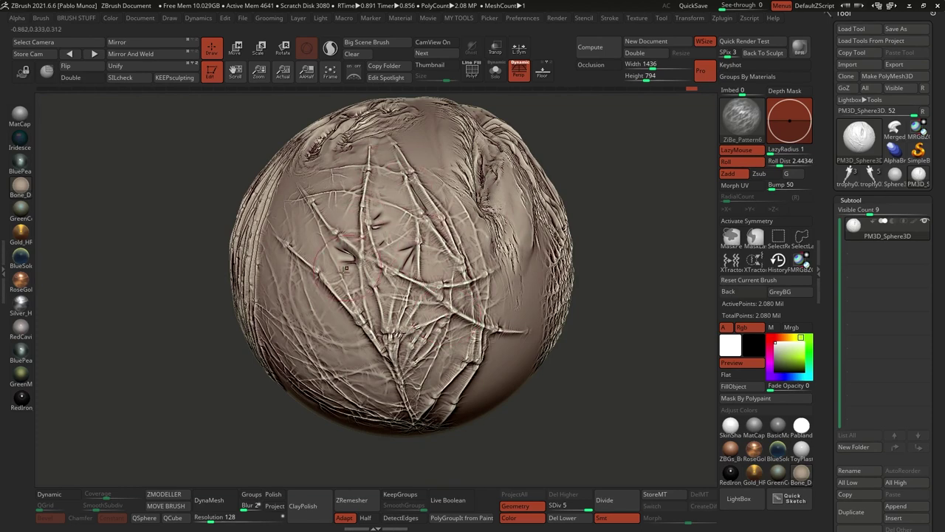
- Try the GreenCoper_HRGI_ZIBE, Gold_HRGI_ZIBE and BlueSol materials on the sphere, ending with RoseGol
{"action": "left_click", "coordinate": [21, 208]}
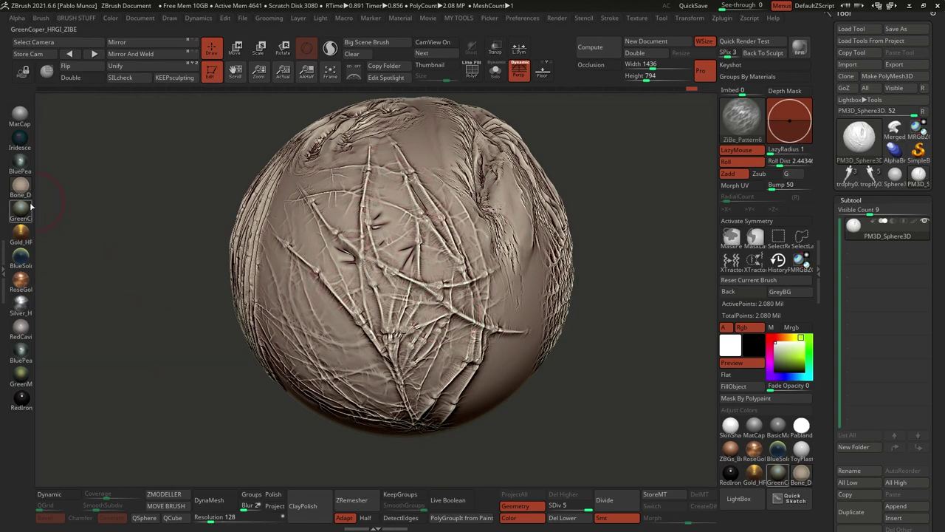
{"action": "left_click", "coordinate": [20, 232]}
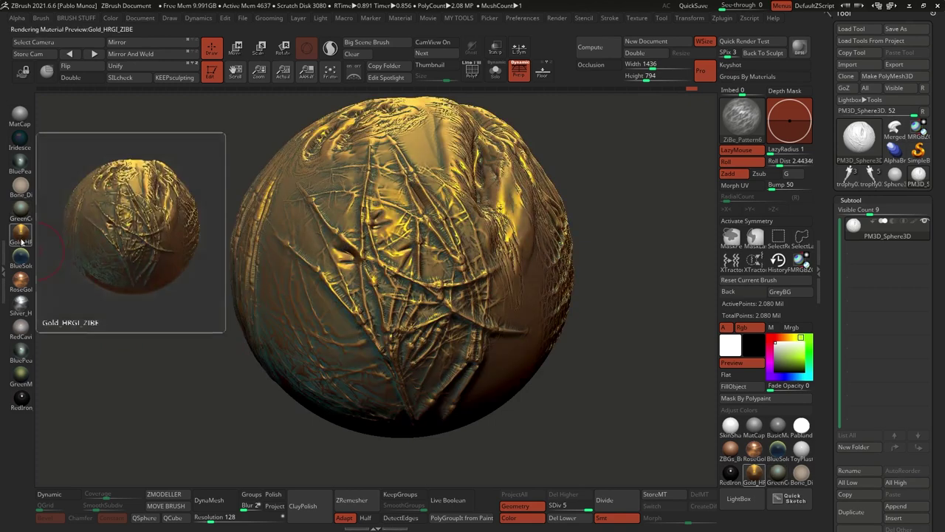
{"action": "left_click", "coordinate": [21, 256]}
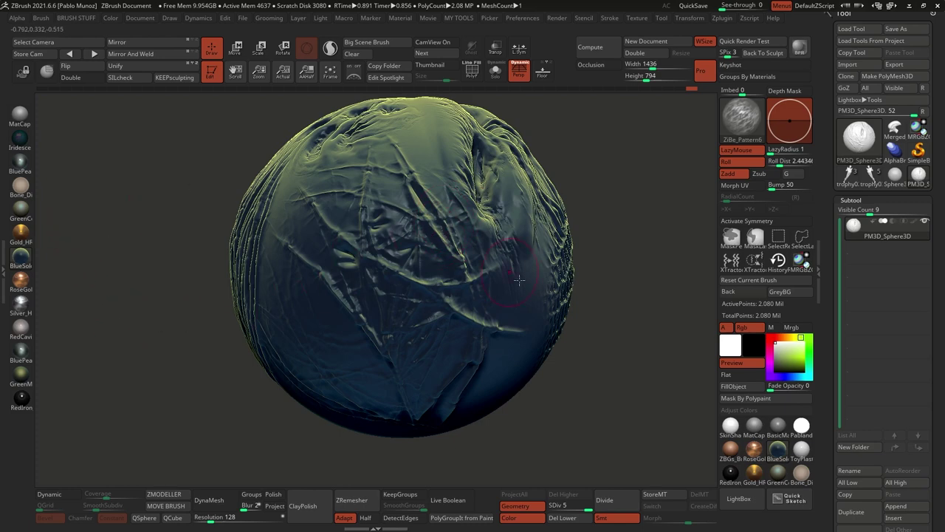
{"action": "left_click", "coordinate": [20, 278]}
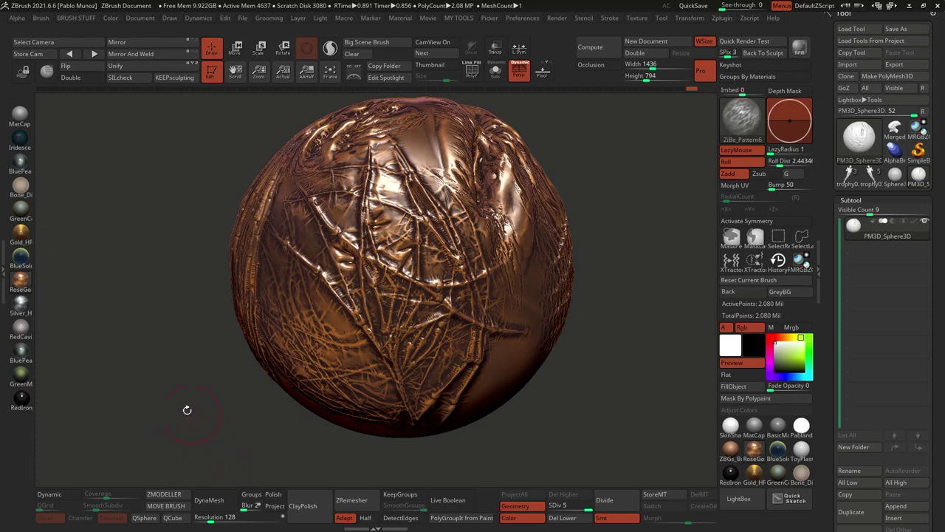
- Try the silver, RedCavity_HRGI_ZIBE, GreenMetal_HRGI_ZIBE and BluePearl_HRGI_ZIBE materials on the sphere, ending with GreenMetal_HRGI_ZIBE
{"action": "left_click", "coordinate": [27, 327]}
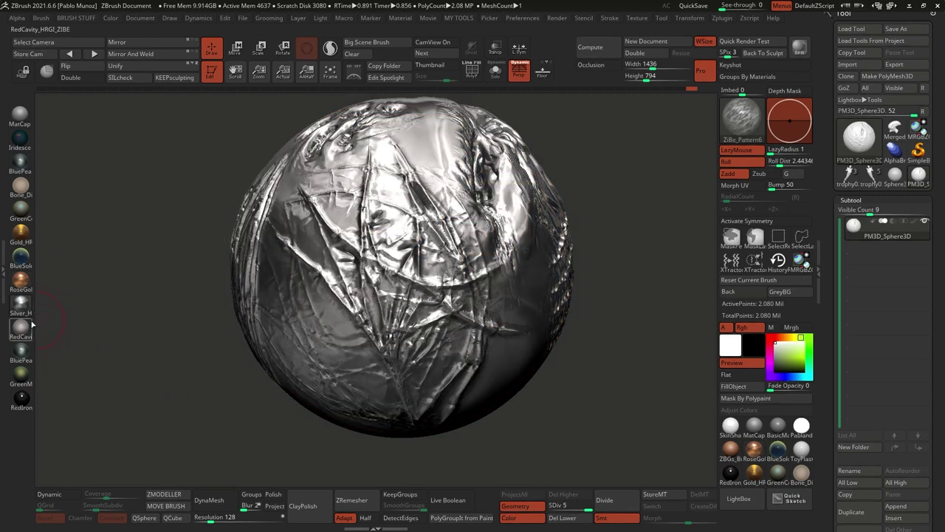
{"action": "left_click", "coordinate": [22, 327]}
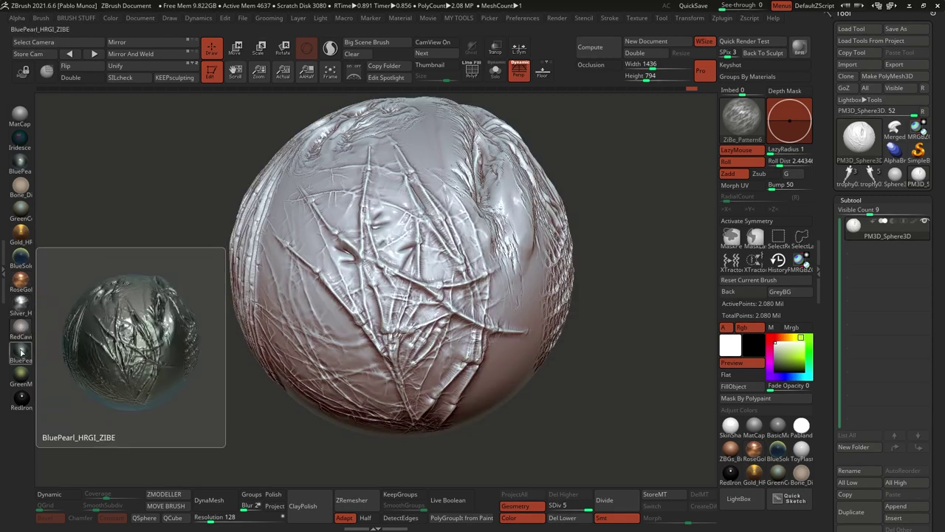
{"action": "left_click", "coordinate": [21, 374]}
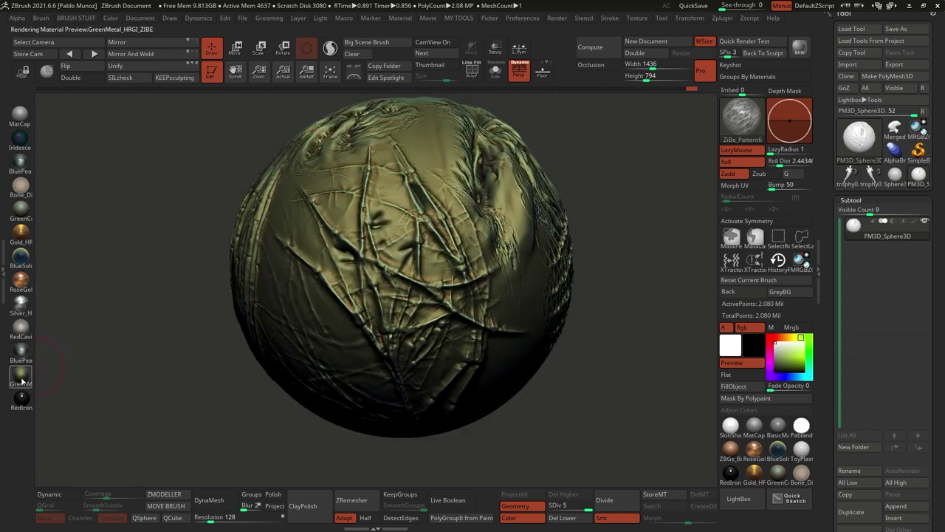
{"action": "left_click", "coordinate": [21, 403]}
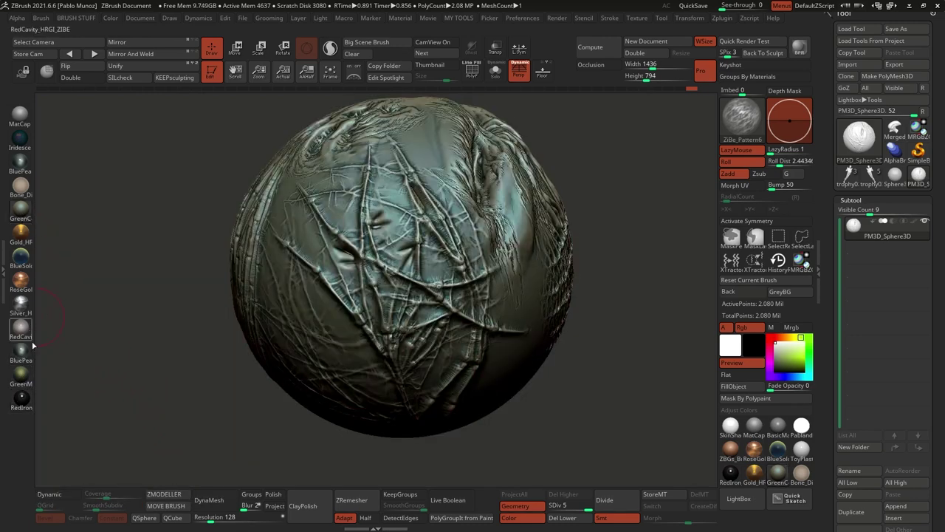
{"action": "left_click", "coordinate": [22, 375]}
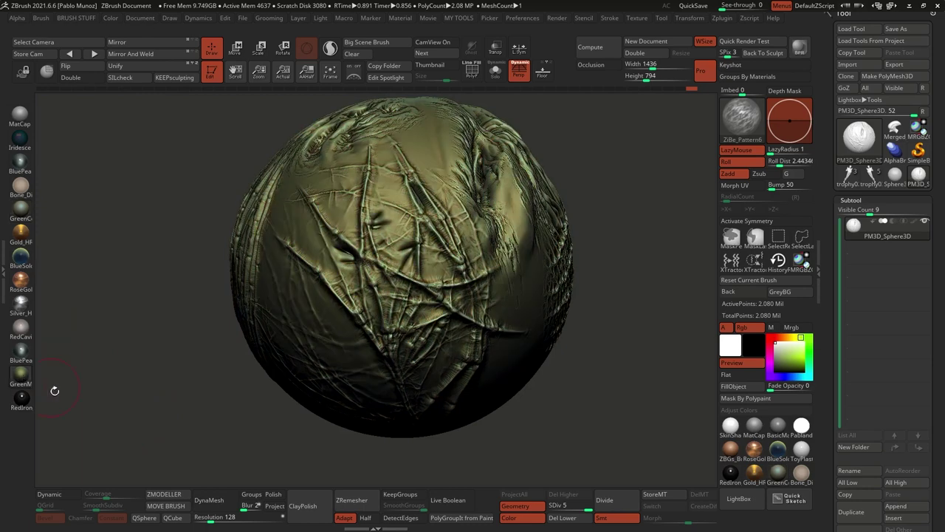
- Apply the silver HRGI material to the sphere and tint it a muted yellow
{"action": "left_click", "coordinate": [27, 216]}
{"action": "mouse_move", "coordinate": [28, 375]}
{"action": "left_click", "coordinate": [20, 306]}
{"action": "left_click_drag", "start_coordinate": [610, 298], "coordinate": [591, 287], "text": "alt"}
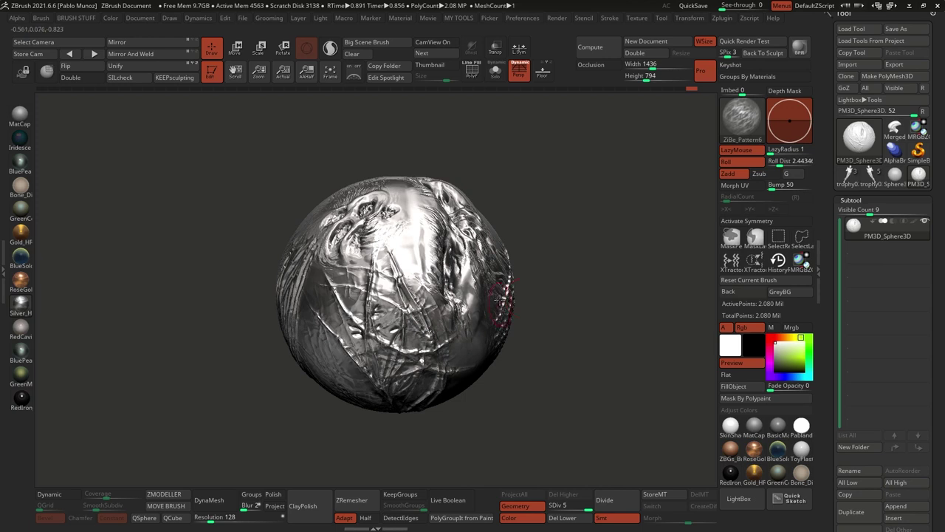
{"action": "left_click", "coordinate": [792, 337]}
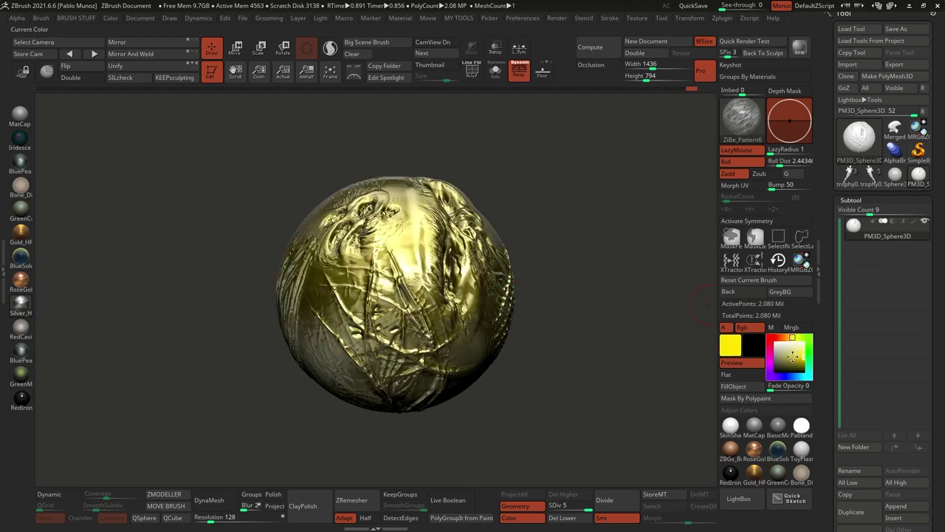
{"action": "left_click", "coordinate": [793, 357]}
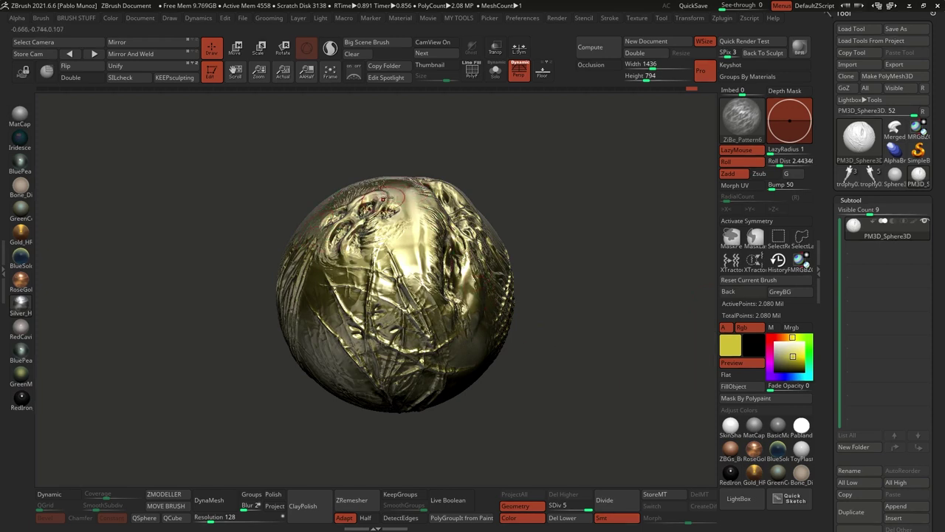
- Retint the silver sphere teal and then dark slate blue, and render it
{"action": "mouse_move", "coordinate": [789, 358]}
{"action": "left_mouse_down"}
{"action": "mouse_move", "coordinate": [809, 343]}
{"action": "mouse_move", "coordinate": [809, 367]}
{"action": "left_mouse_up"}
{"action": "left_click", "coordinate": [803, 366]}
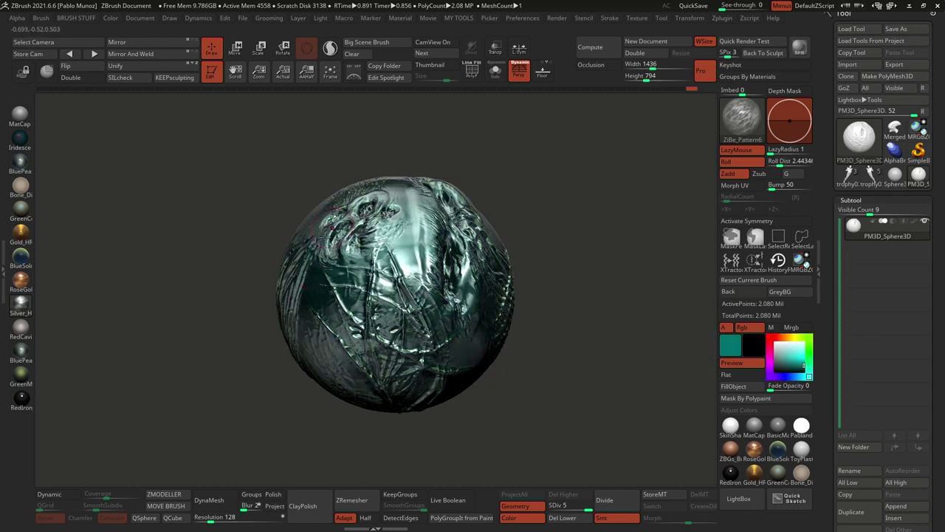
{"action": "left_click", "coordinate": [785, 361]}
{"action": "mouse_move", "coordinate": [784, 361]}
{"action": "left_mouse_down"}
{"action": "mouse_move", "coordinate": [782, 354]}
{"action": "mouse_move", "coordinate": [780, 365]}
{"action": "left_mouse_up"}
{"action": "left_click", "coordinate": [791, 374]}
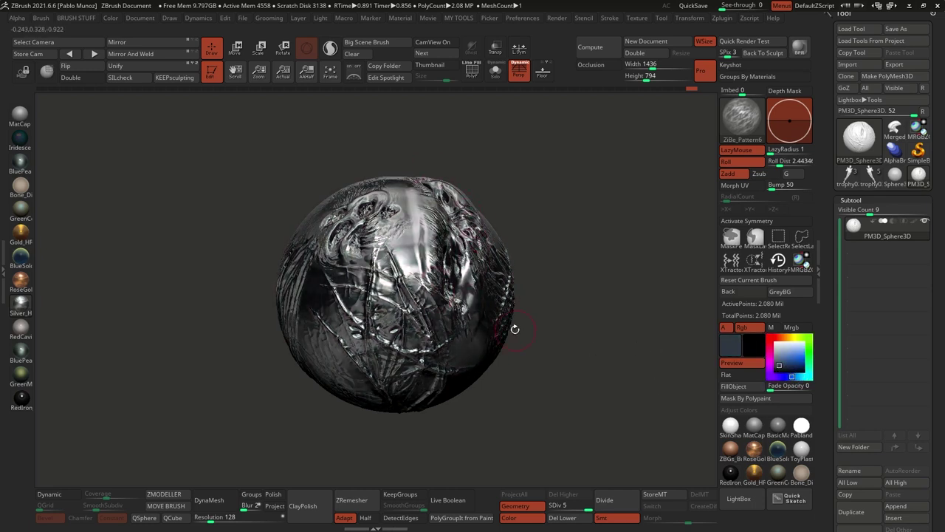
{"action": "left_click", "coordinate": [799, 48]}
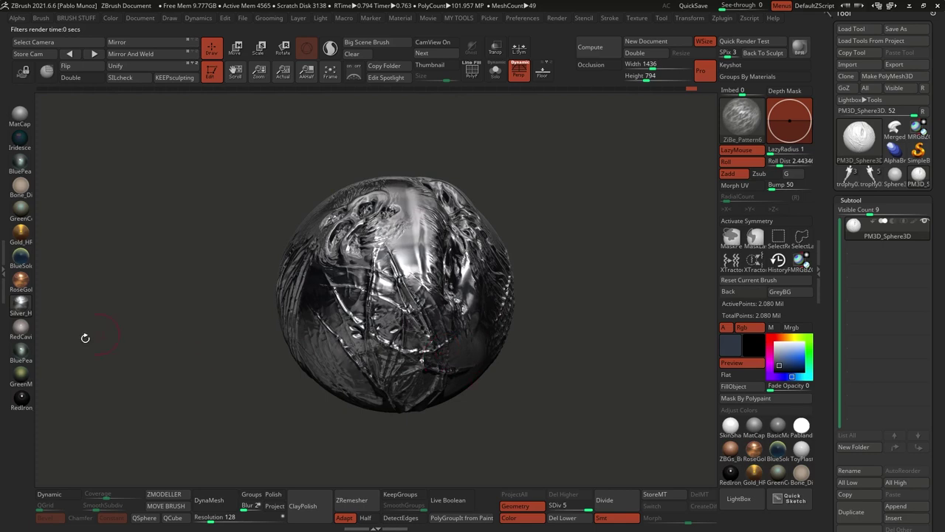
- Apply the RoseGol material, tint it blue and then green, and render the sphere
{"action": "left_click_drag", "start_coordinate": [788, 369], "coordinate": [775, 343]}
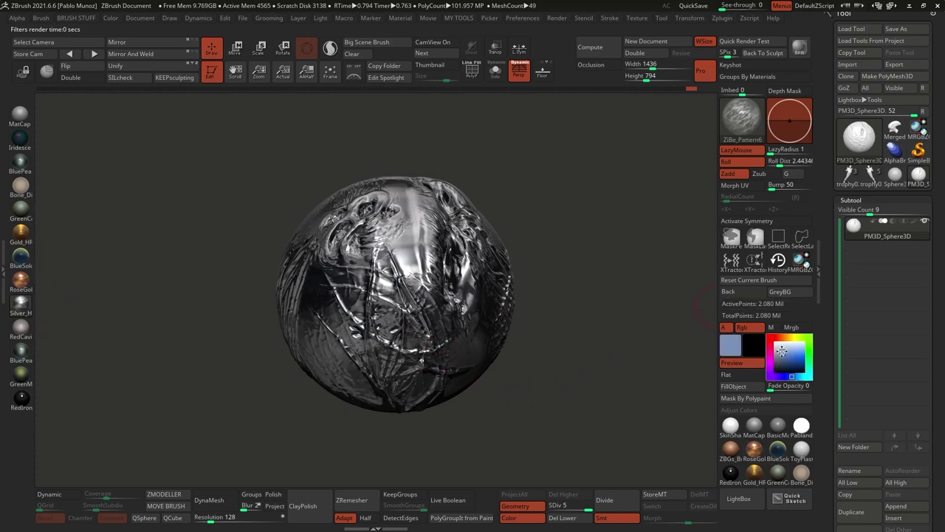
{"action": "left_click", "coordinate": [21, 279]}
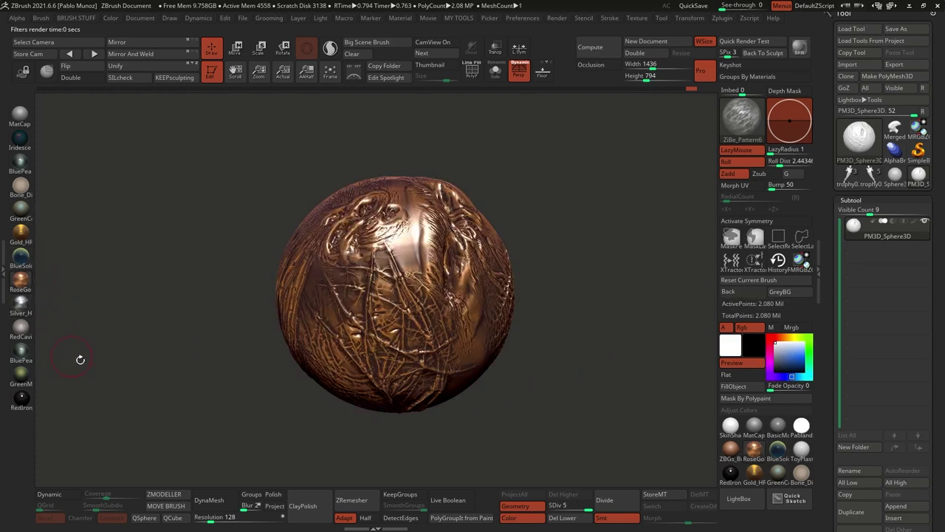
{"action": "left_click", "coordinate": [797, 363]}
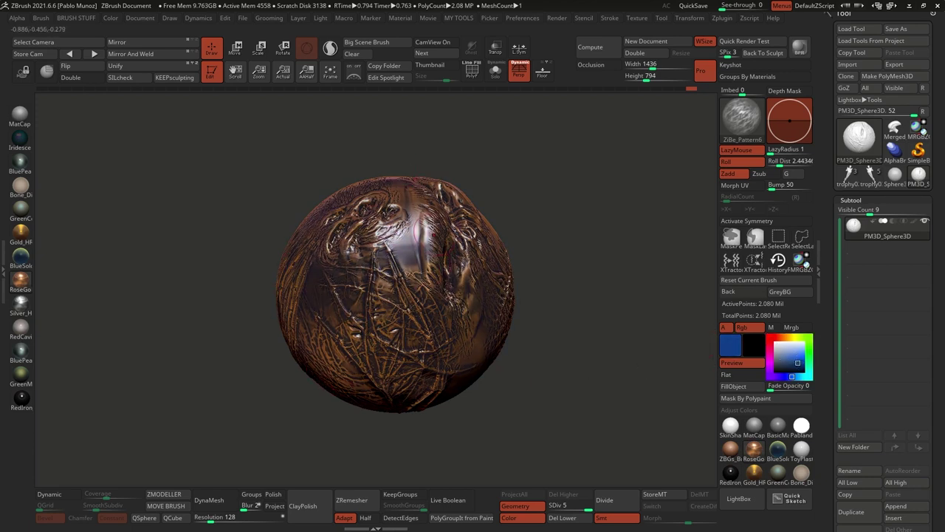
{"action": "left_click", "coordinate": [810, 337]}
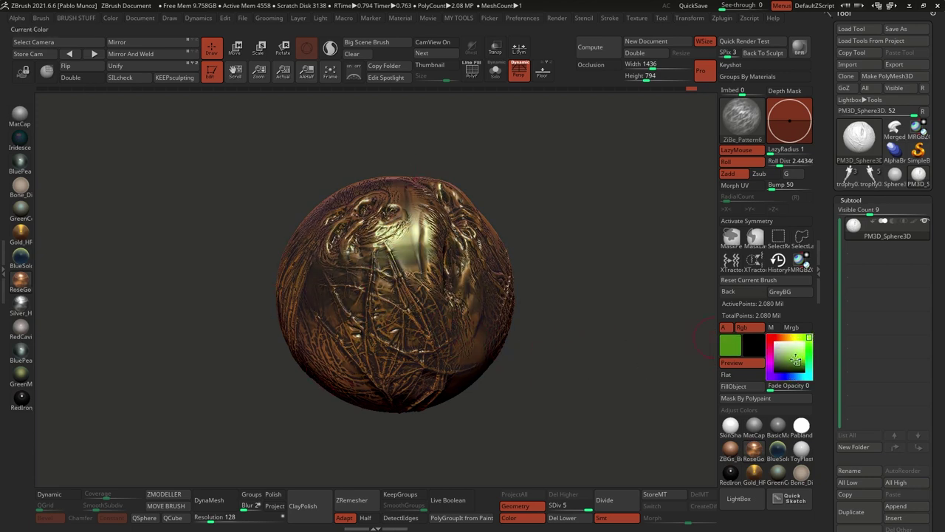
{"action": "left_click", "coordinate": [803, 360]}
{"action": "left_click", "coordinate": [804, 365]}
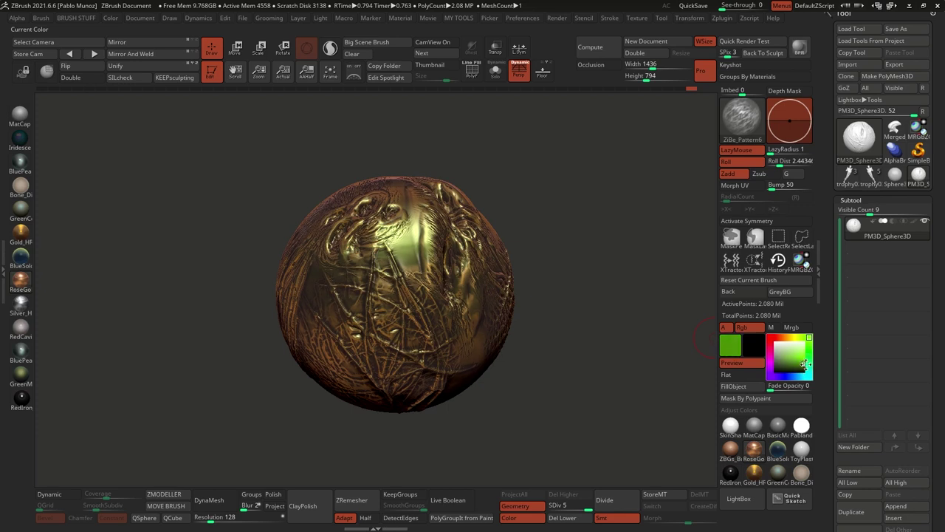
{"action": "left_click", "coordinate": [800, 48]}
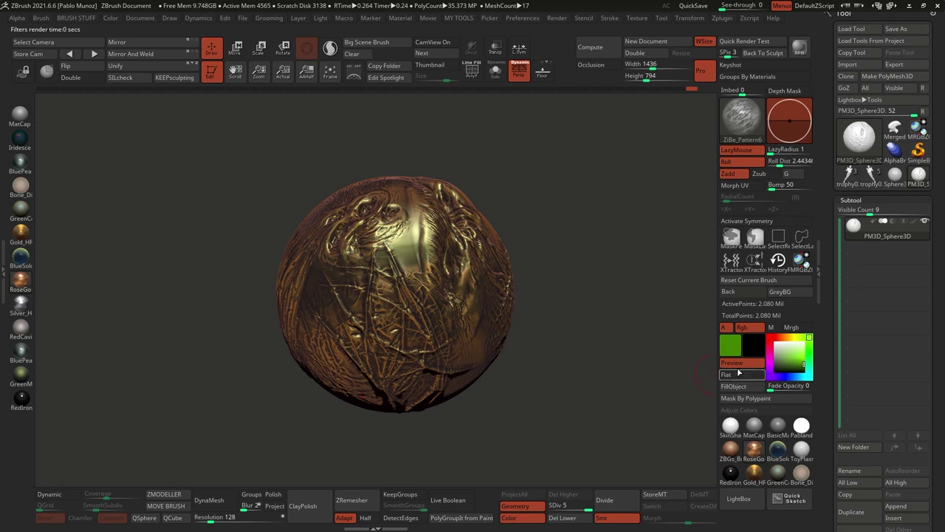
- Return the sphere to white with the grey MatCap material and open its Surface settings
{"action": "left_click", "coordinate": [774, 339]}
{"action": "left_click", "coordinate": [19, 114]}
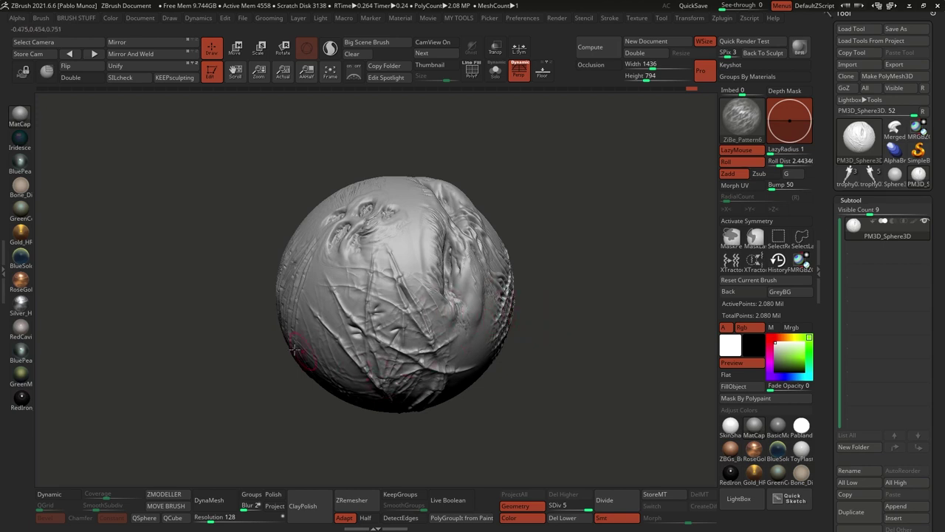
{"action": "scroll", "coordinate": [830, 164], "scroll_direction": "down", "scroll_amount": 3}
{"action": "scroll", "coordinate": [830, 164], "scroll_direction": "down", "scroll_amount": 10}
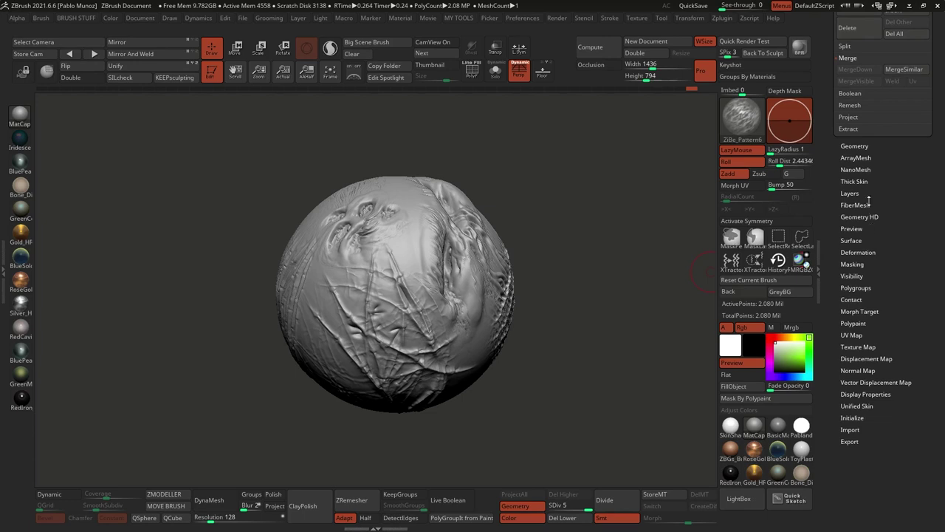
{"action": "left_click", "coordinate": [851, 240]}
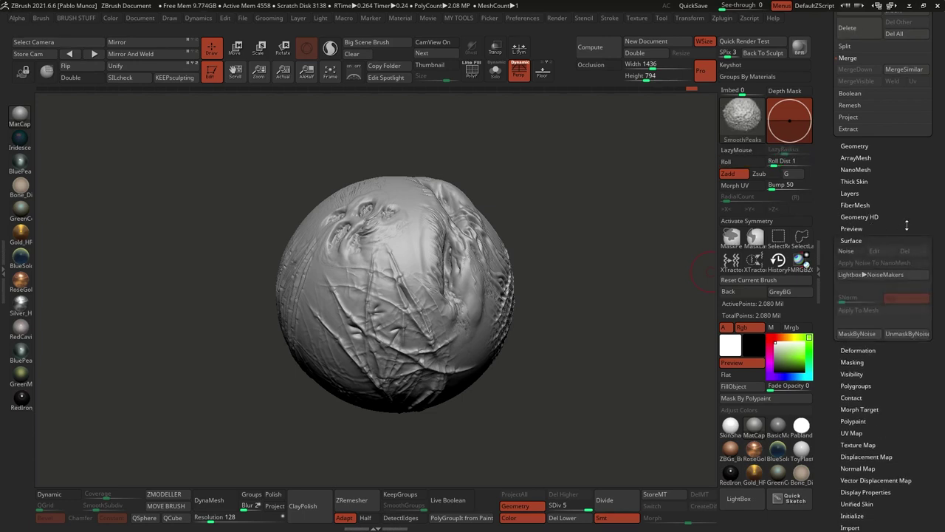
{"action": "left_click", "coordinate": [849, 251]}
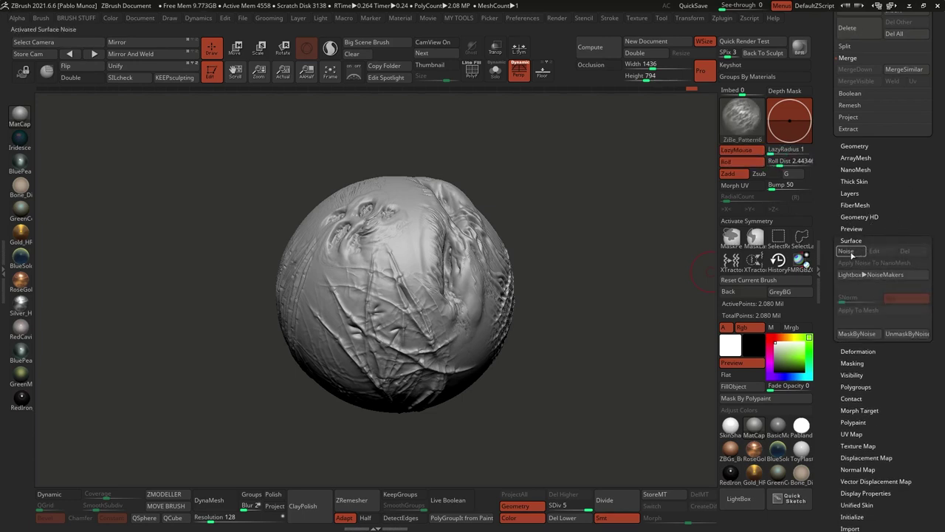
{"action": "left_click", "coordinate": [874, 251]}
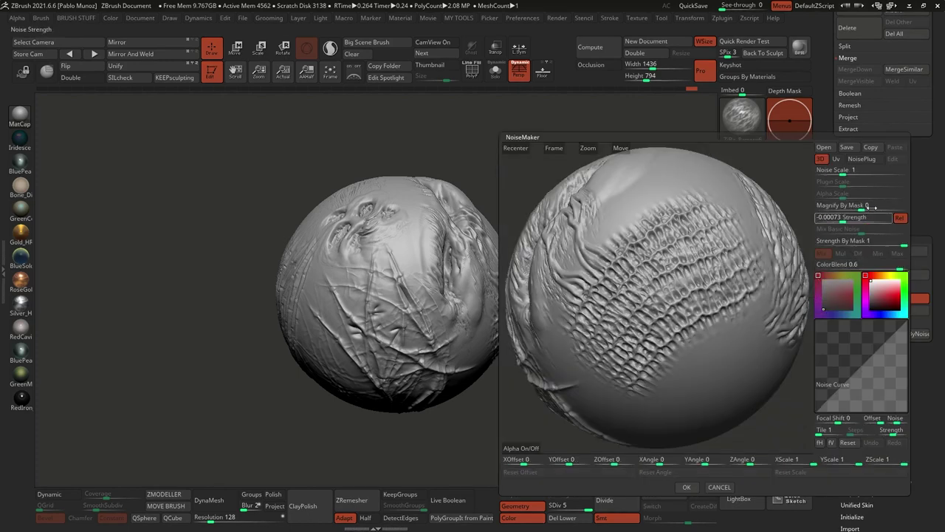
{"action": "left_click_drag", "start_coordinate": [670, 286], "coordinate": [728, 245]}
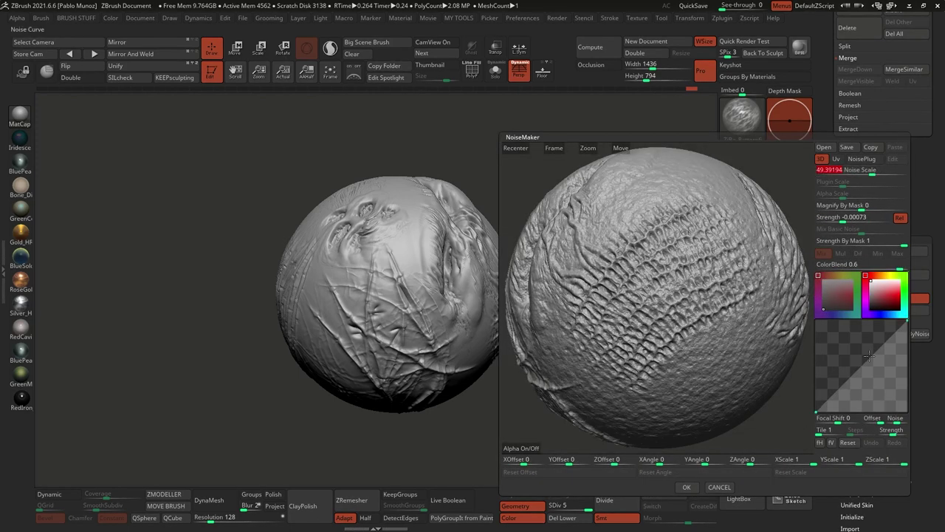
{"action": "left_click_drag", "start_coordinate": [873, 358], "coordinate": [883, 371]}
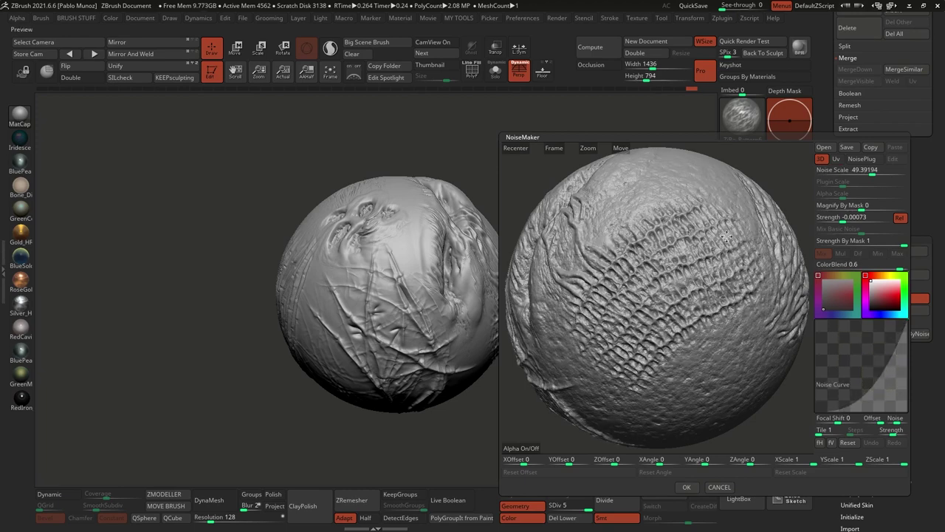
{"action": "left_click", "coordinate": [717, 488]}
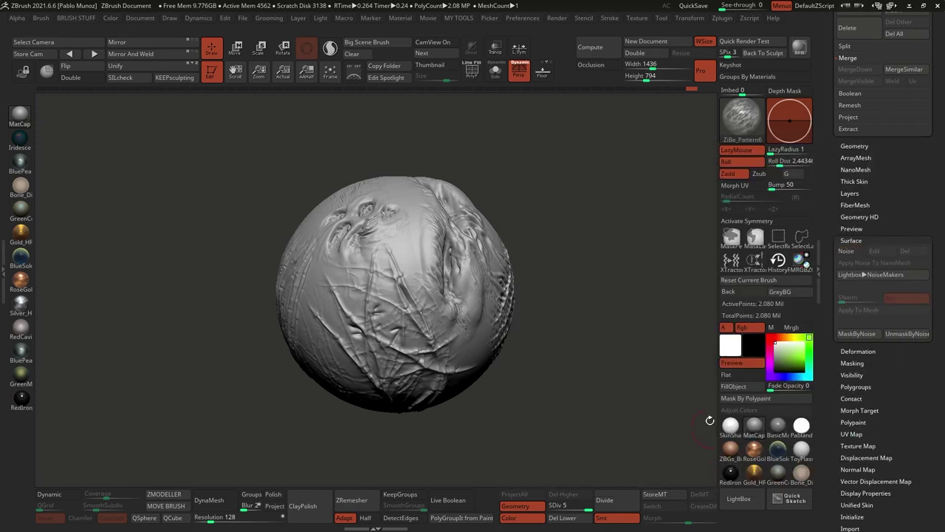
- Load the Pattern_12.znm surface noise from the NoiseMakers library onto the sphere and inspect it closer
{"action": "left_click", "coordinate": [885, 278]}
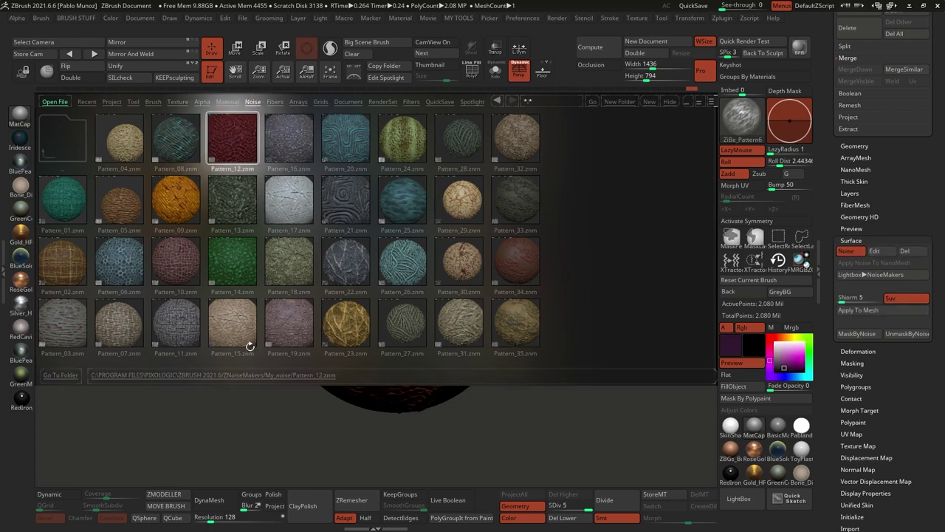
{"action": "left_click", "coordinate": [737, 499]}
{"action": "left_click_drag", "start_coordinate": [539, 335], "coordinate": [545, 342], "text": "alt"}
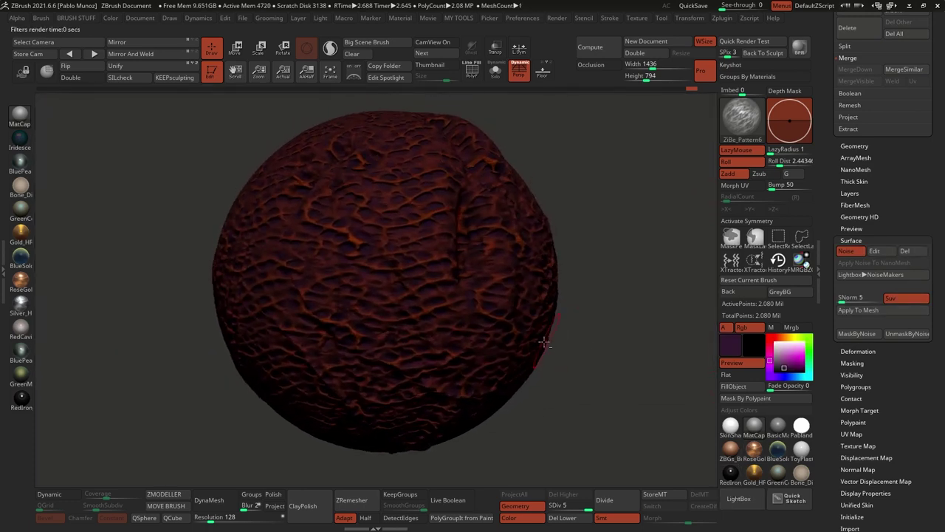
- Edit the sphere's surface noise, setting Alpha Scale to 0.25435 and Mix Basic Noise to 0
{"action": "left_click", "coordinate": [876, 251]}
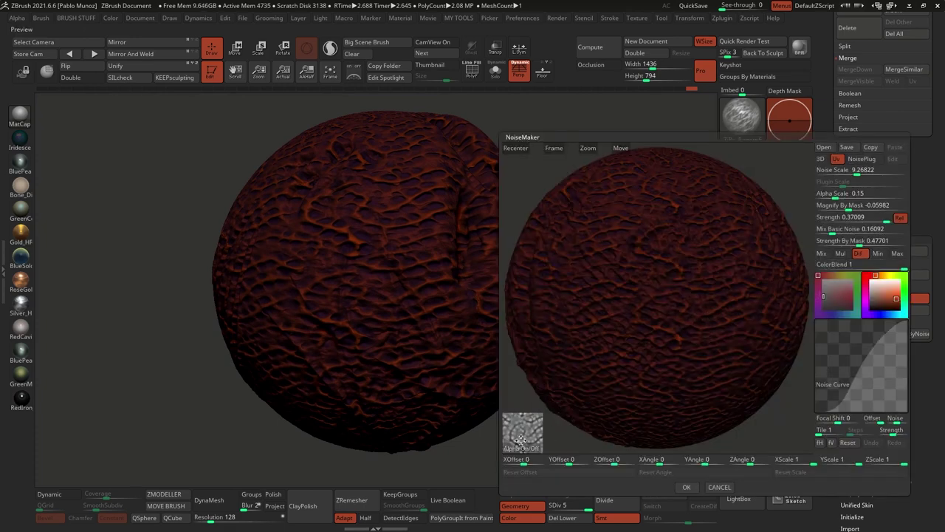
{"action": "left_click_drag", "start_coordinate": [836, 197], "coordinate": [838, 197]}
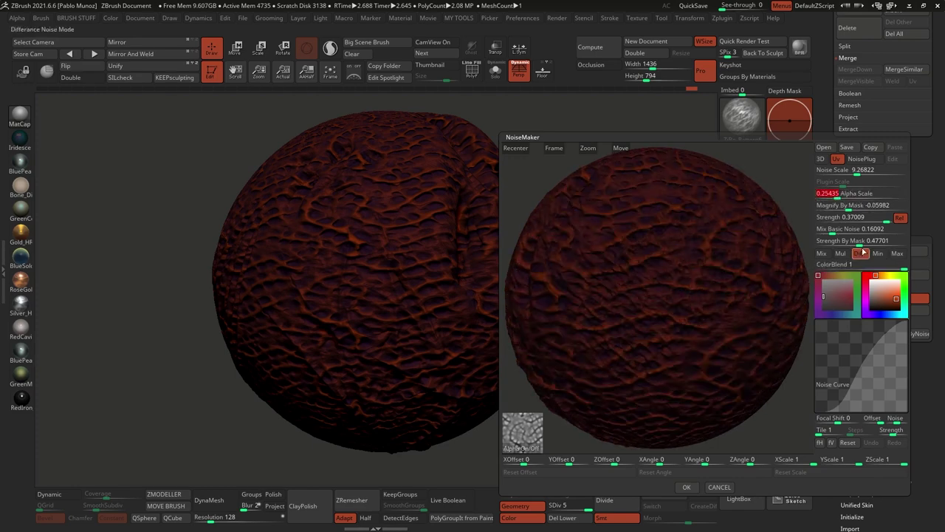
{"action": "left_click_drag", "start_coordinate": [832, 229], "coordinate": [813, 232]}
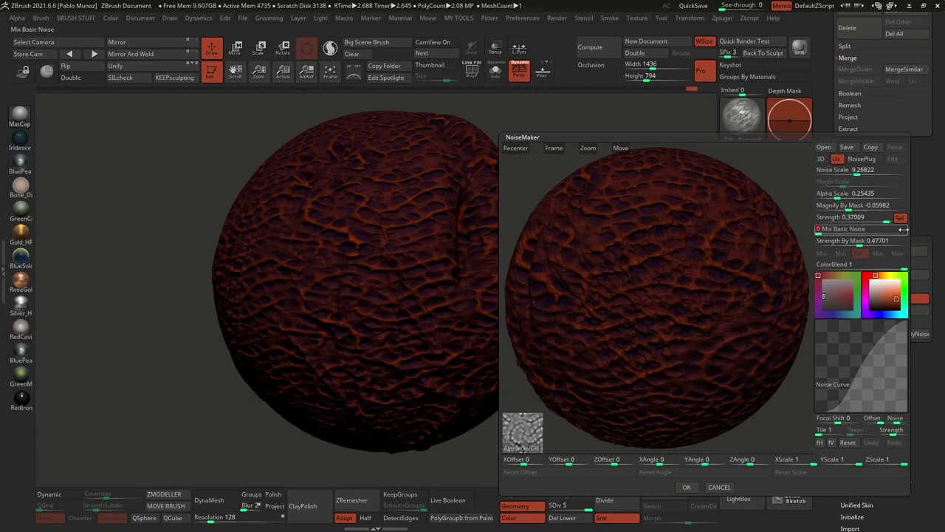
- Change the noise pattern's orange colour to olive yellow
{"action": "left_click_drag", "start_coordinate": [891, 293], "coordinate": [898, 288]}
{"action": "left_click", "coordinate": [888, 275]}
{"action": "left_click", "coordinate": [897, 292]}
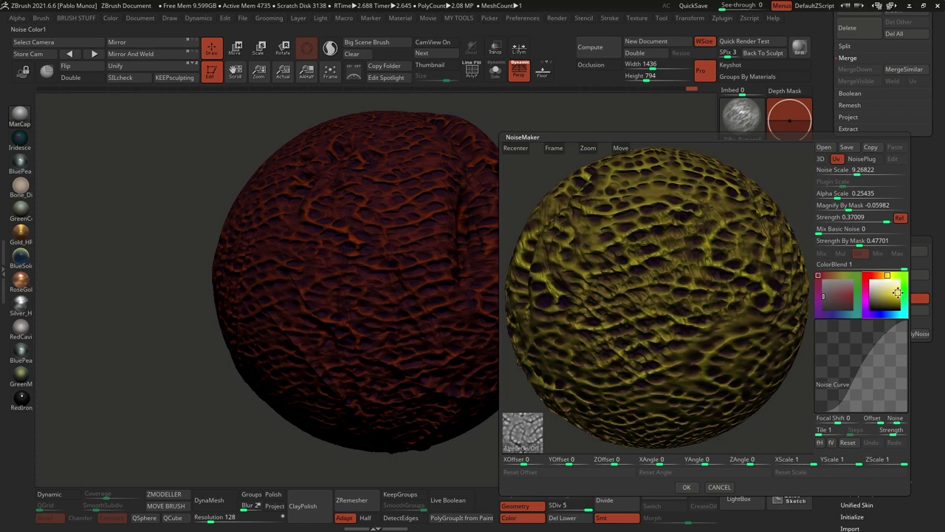
- Reshape the Noise Curve with added points into two steep peaks separated by a deep valley
{"action": "left_click", "coordinate": [879, 359]}
{"action": "left_click_drag", "start_coordinate": [879, 361], "coordinate": [881, 366]}
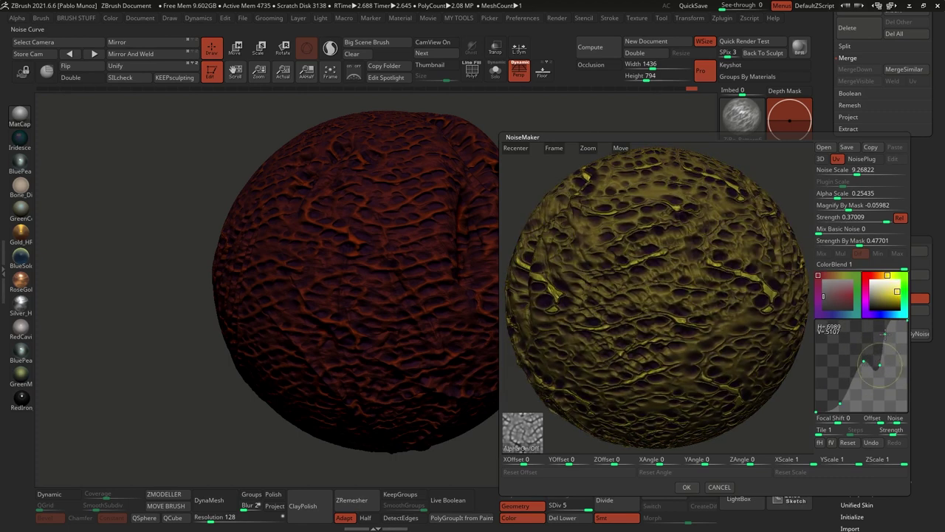
{"action": "left_click_drag", "start_coordinate": [885, 334], "coordinate": [859, 348]}
{"action": "left_click_drag", "start_coordinate": [841, 403], "coordinate": [829, 397]}
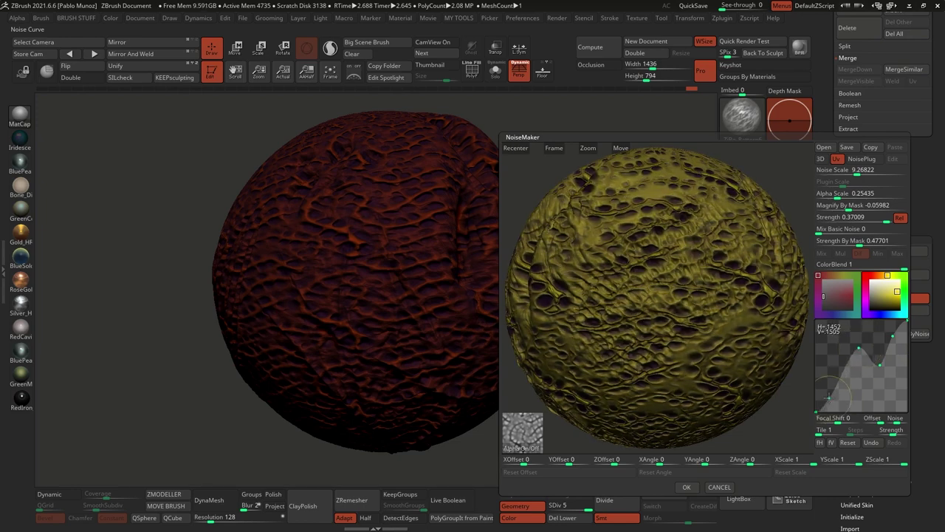
{"action": "left_click_drag", "start_coordinate": [859, 348], "coordinate": [844, 338]}
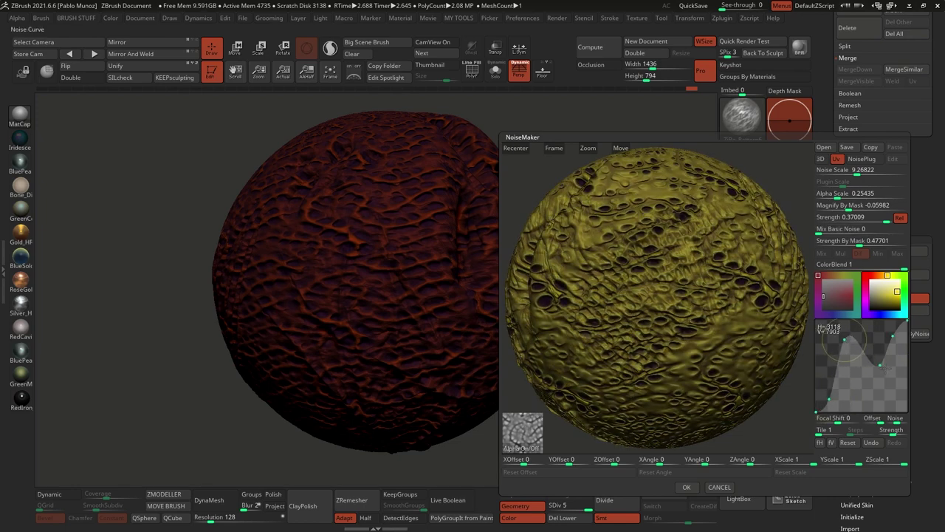
{"action": "left_click_drag", "start_coordinate": [884, 367], "coordinate": [876, 395]}
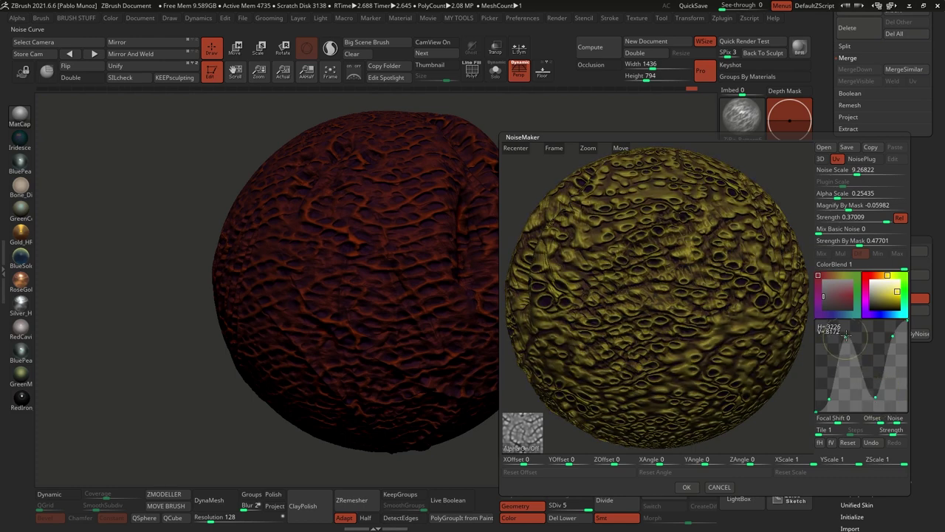
- Change the noise pattern's colour to golden yellow, accept the noise edits, and fill the sphere with light blue
{"action": "left_click", "coordinate": [877, 275]}
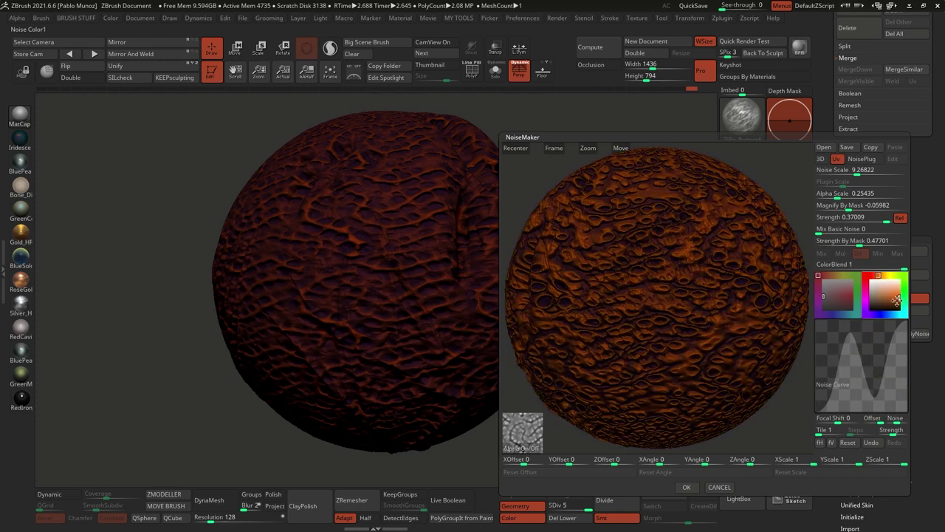
{"action": "left_click", "coordinate": [882, 276]}
{"action": "left_click", "coordinate": [885, 275]}
{"action": "left_click", "coordinate": [895, 306]}
{"action": "left_click", "coordinate": [893, 289]}
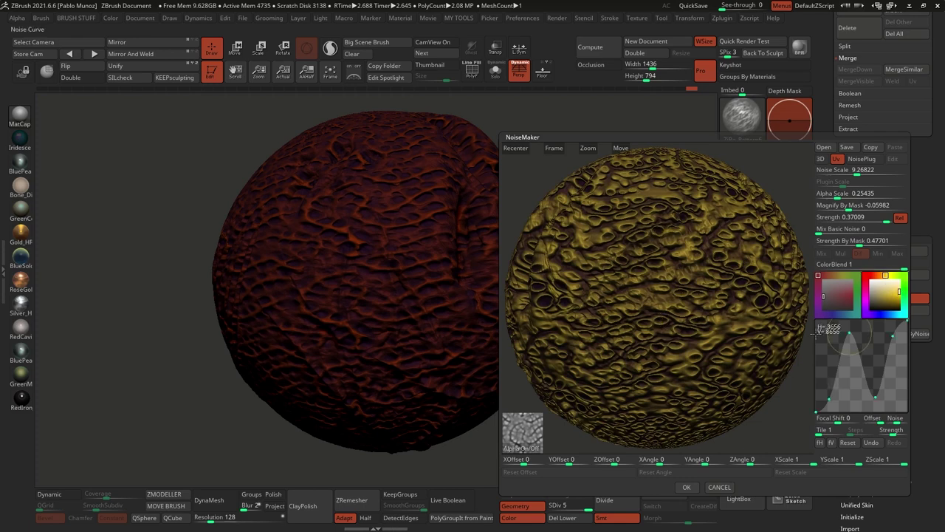
{"action": "left_click", "coordinate": [686, 487]}
{"action": "left_click", "coordinate": [797, 376]}
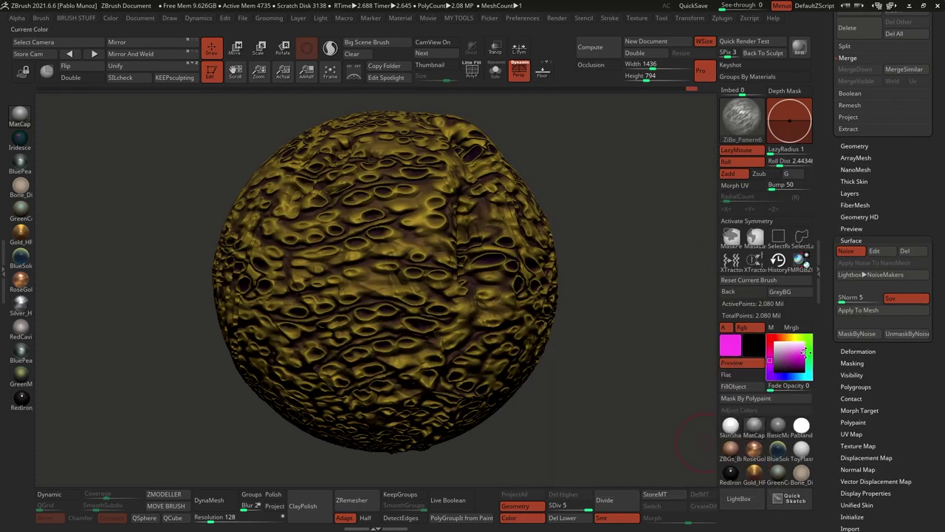
{"action": "left_click", "coordinate": [733, 386]}
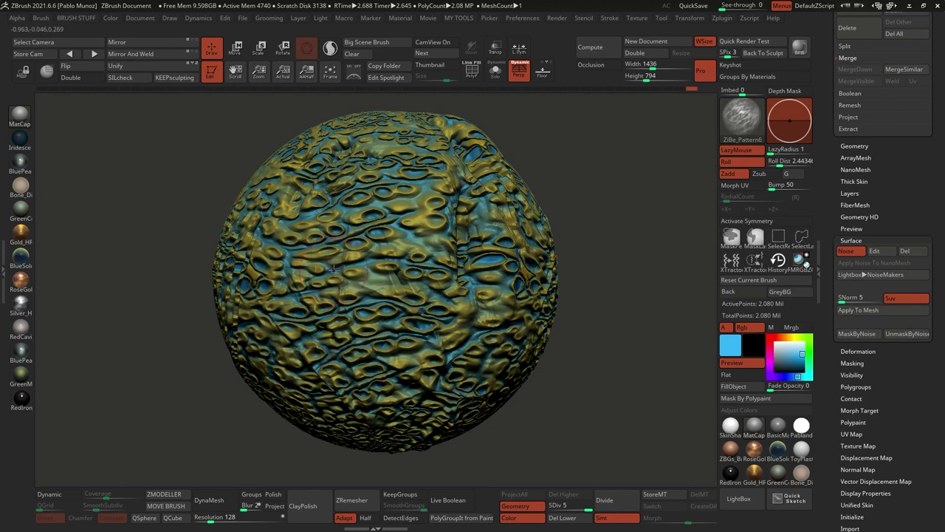
- Load Pattern_08.znm from the My_noise folder of the NoiseMakers library onto the sphere and tint it orange
{"action": "left_click", "coordinate": [883, 275]}
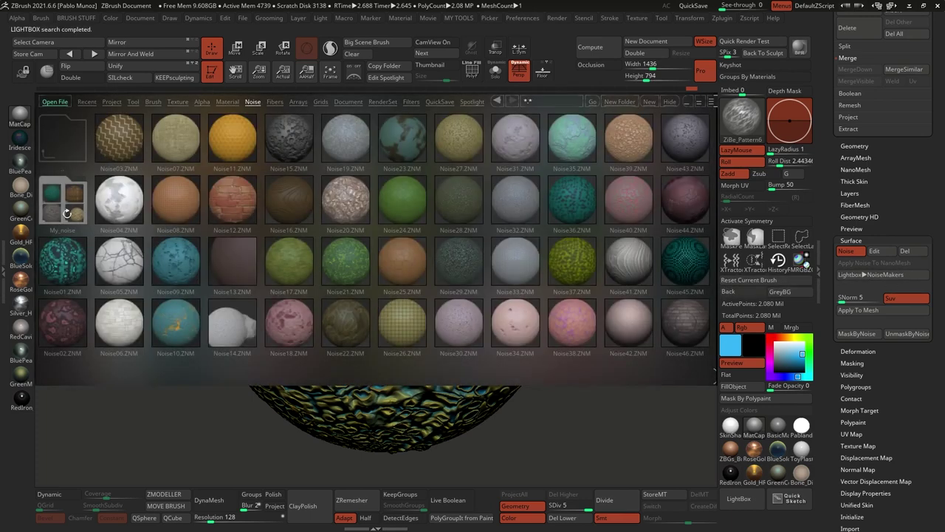
{"action": "double_click", "coordinate": [67, 212]}
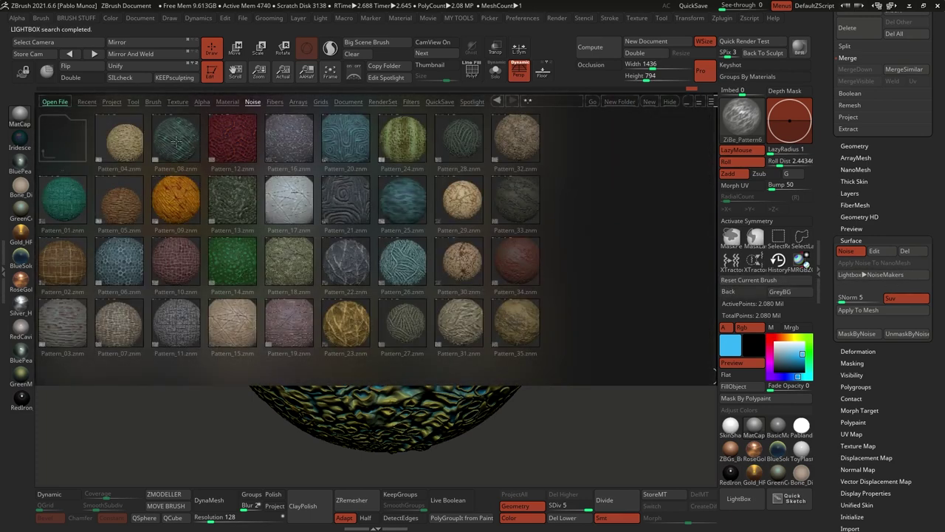
{"action": "double_click", "coordinate": [176, 141]}
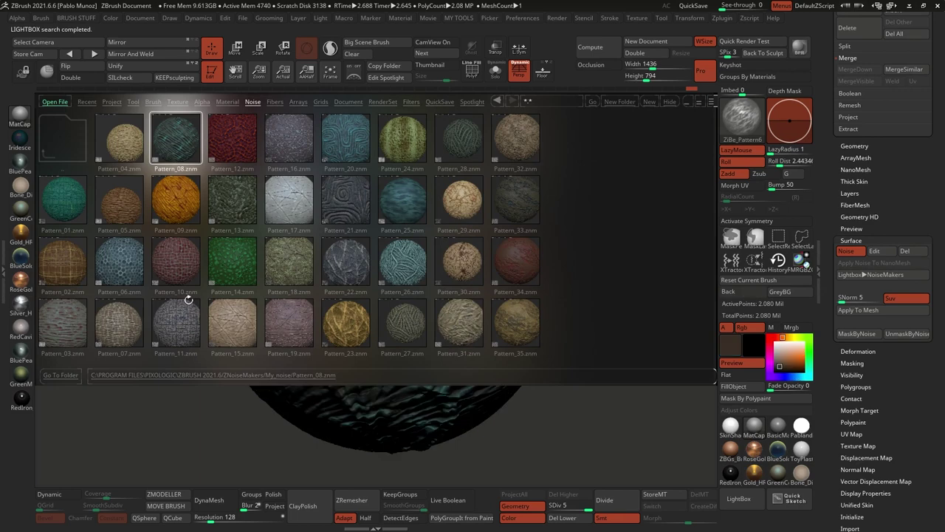
{"action": "left_click", "coordinate": [744, 499]}
{"action": "left_click", "coordinate": [794, 357]}
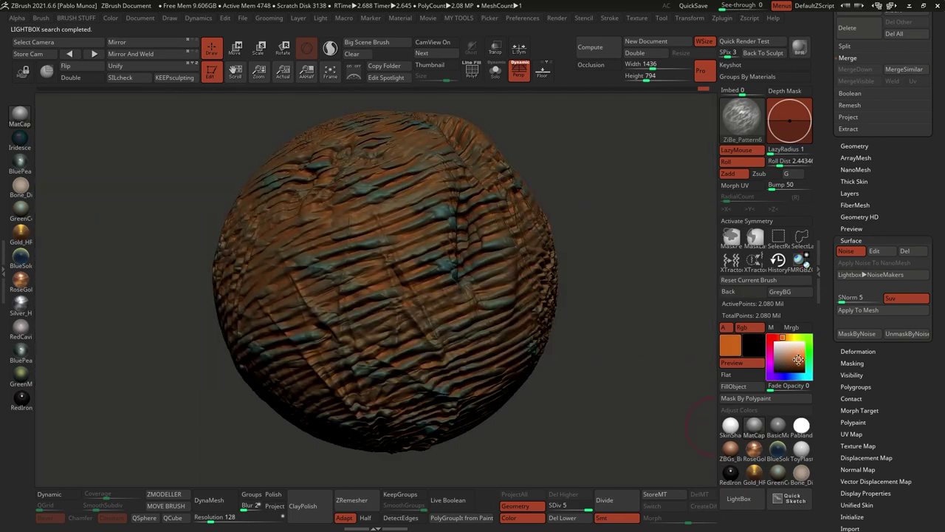
- Edit the sphere's surface noise, setting Alpha Scale to 0.1686
{"action": "left_click", "coordinate": [875, 252]}
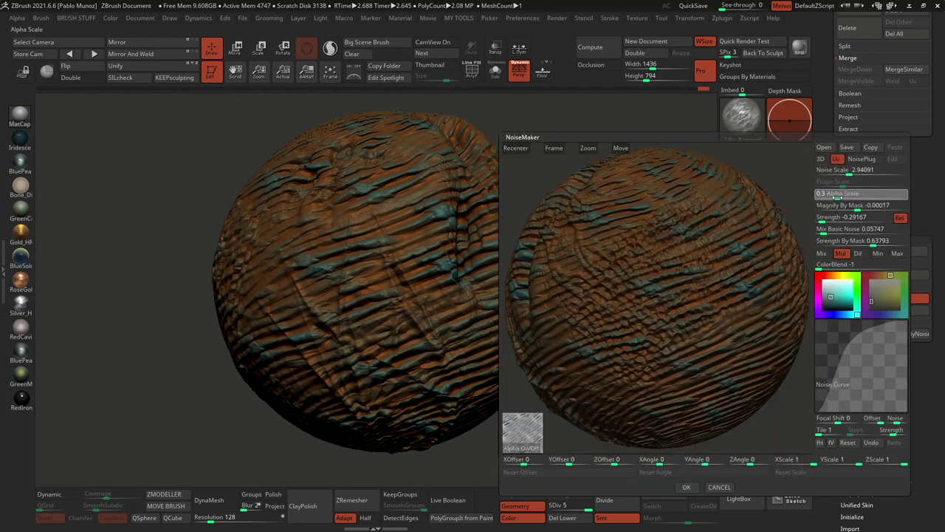
{"action": "left_click_drag", "start_coordinate": [839, 196], "coordinate": [835, 196]}
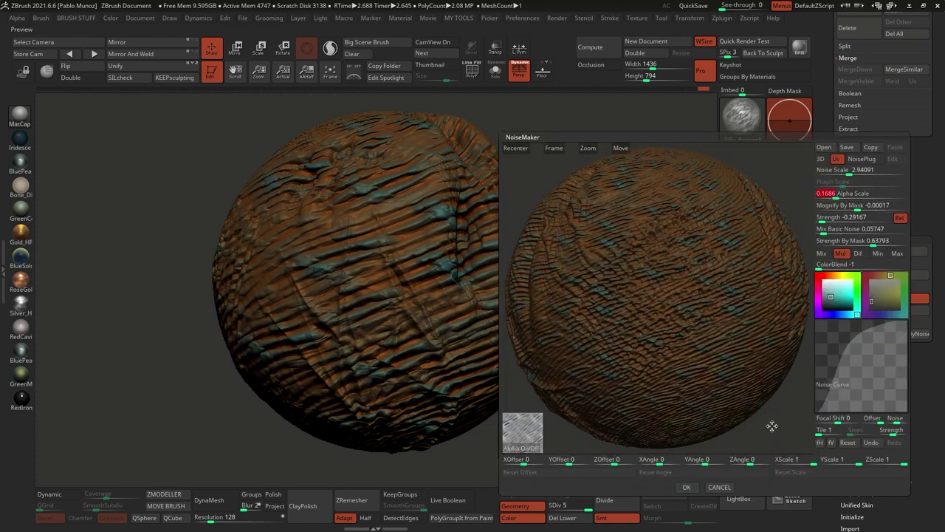
{"action": "left_click", "coordinate": [686, 487]}
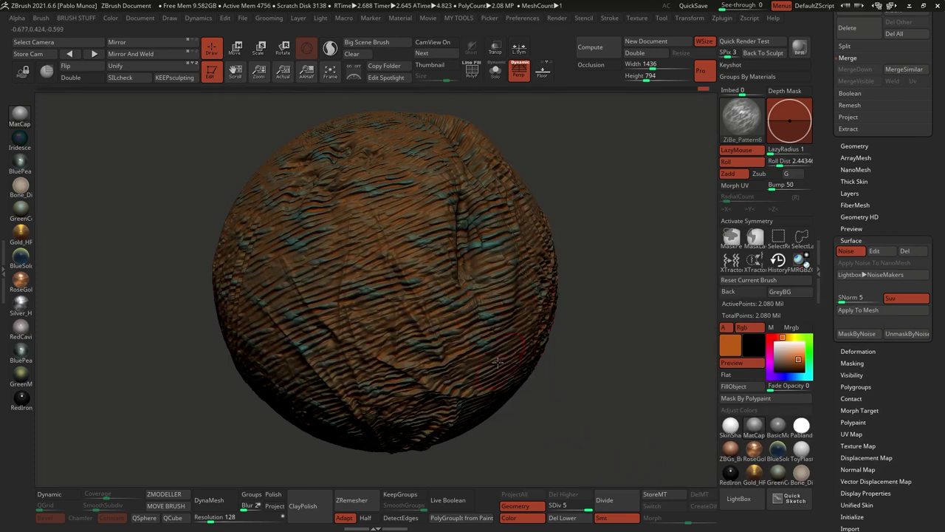
- Mask a large oval on the sphere's front with MaskPen, invert the mask, and apply the surface noise to the mesh
{"action": "key", "text": "ctrl"}
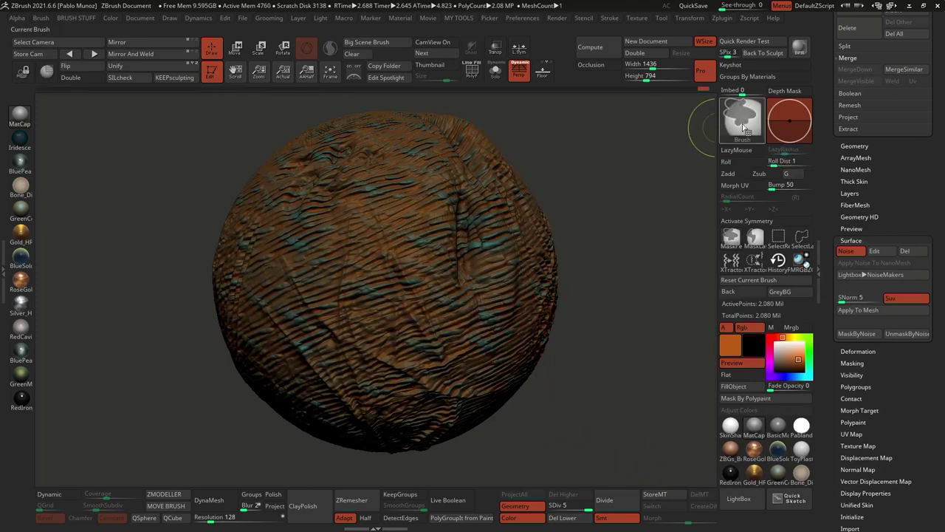
{"action": "mouse_move", "coordinate": [411, 173]}
{"action": "left_mouse_down", "text": "ctrl"}
{"action": "mouse_move", "coordinate": [325, 288]}
{"action": "mouse_move", "coordinate": [414, 192]}
{"action": "mouse_move", "coordinate": [414, 348]}
{"action": "mouse_move", "coordinate": [426, 258]}
{"action": "left_mouse_up", "text": "ctrl"}
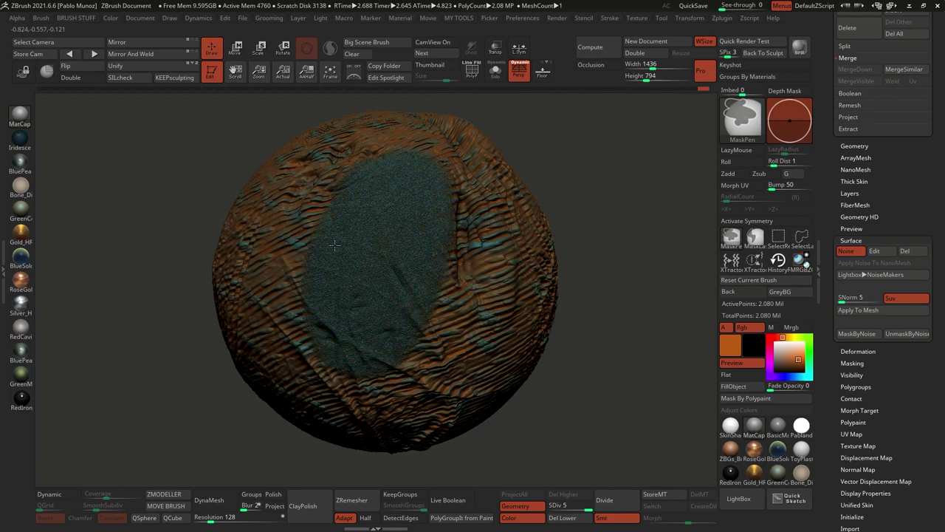
{"action": "left_click", "coordinate": [623, 203], "text": "ctrl"}
{"action": "left_click_drag", "start_coordinate": [618, 269], "coordinate": [615, 257]}
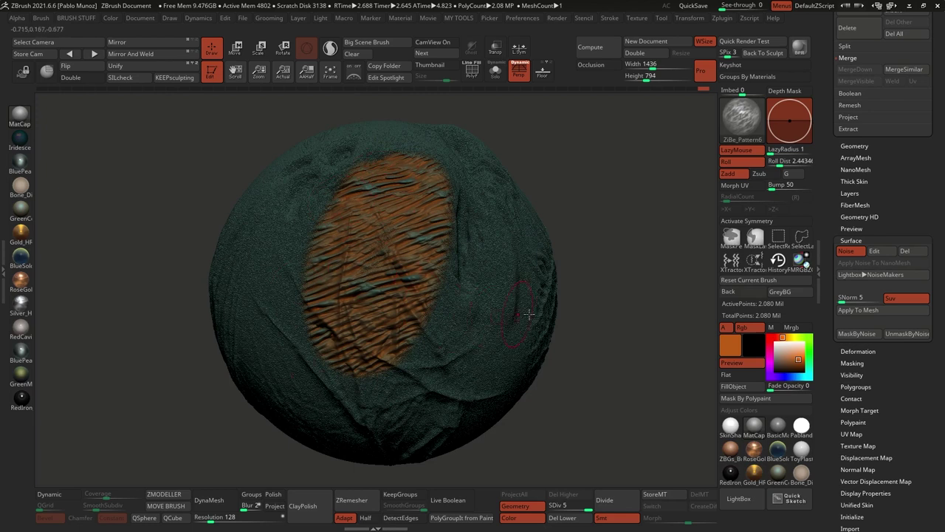
{"action": "left_click", "coordinate": [875, 315]}
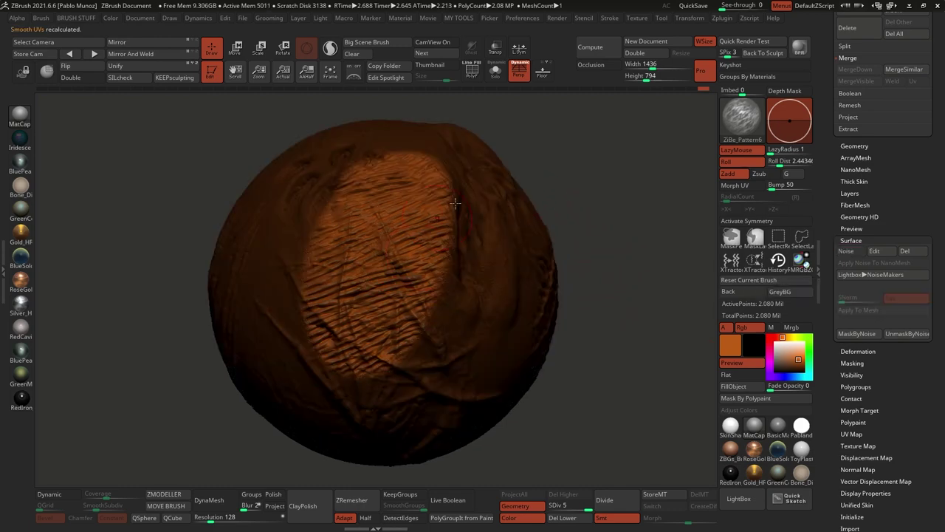
- Return the sphere's colour to white and smooth the edge of the oval patterned area
{"action": "left_click", "coordinate": [771, 354]}
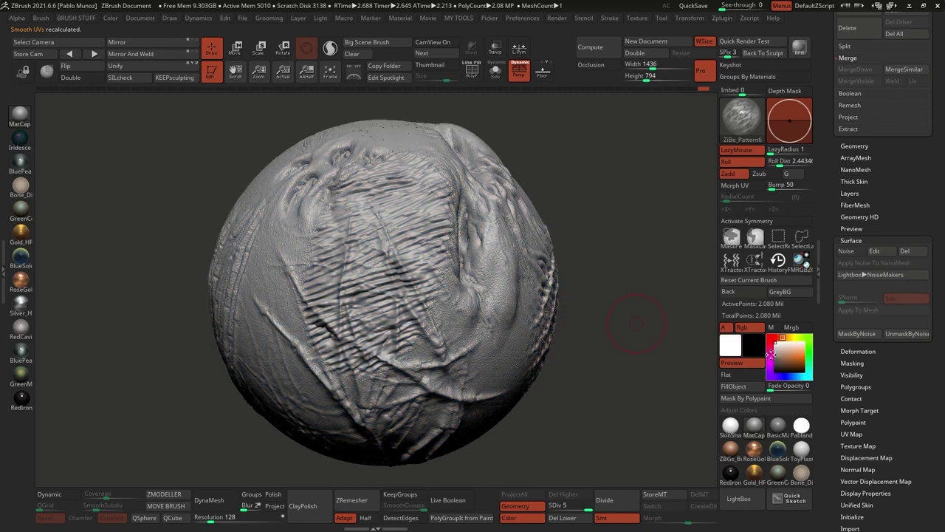
{"action": "mouse_move", "coordinate": [392, 193]}
{"action": "right_mouse_down"}
{"action": "mouse_move", "coordinate": [380, 220]}
{"action": "mouse_move", "coordinate": [408, 218]}
{"action": "right_mouse_up"}
{"action": "right_click_drag", "start_coordinate": [579, 304], "coordinate": [473, 296]}
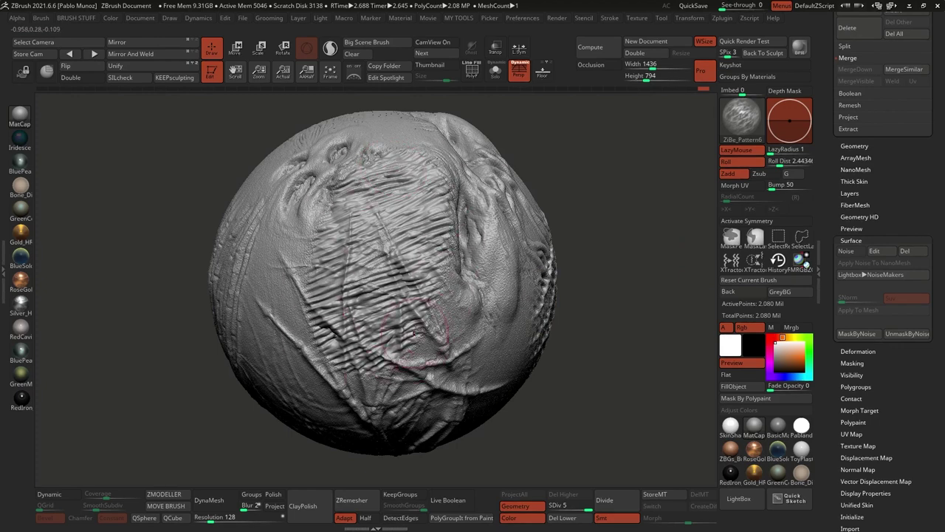
{"action": "right_click_drag", "start_coordinate": [528, 324], "coordinate": [559, 303]}
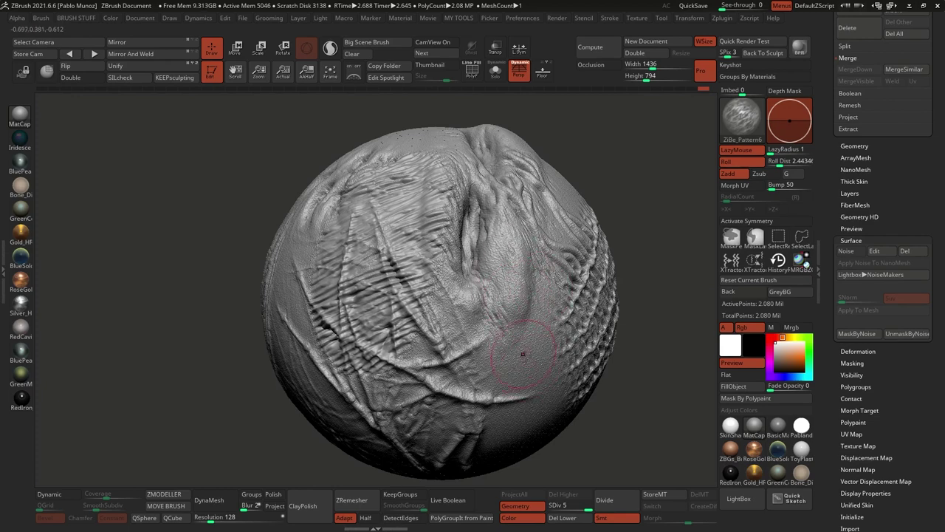
{"action": "right_click_drag", "start_coordinate": [516, 259], "coordinate": [318, 222]}
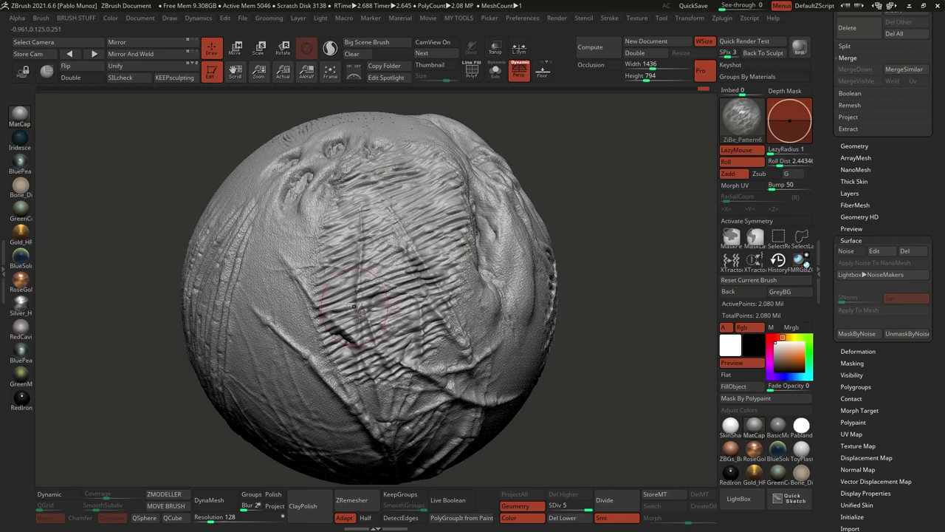
{"action": "right_click_drag", "start_coordinate": [462, 221], "coordinate": [471, 242], "text": "ctrl"}
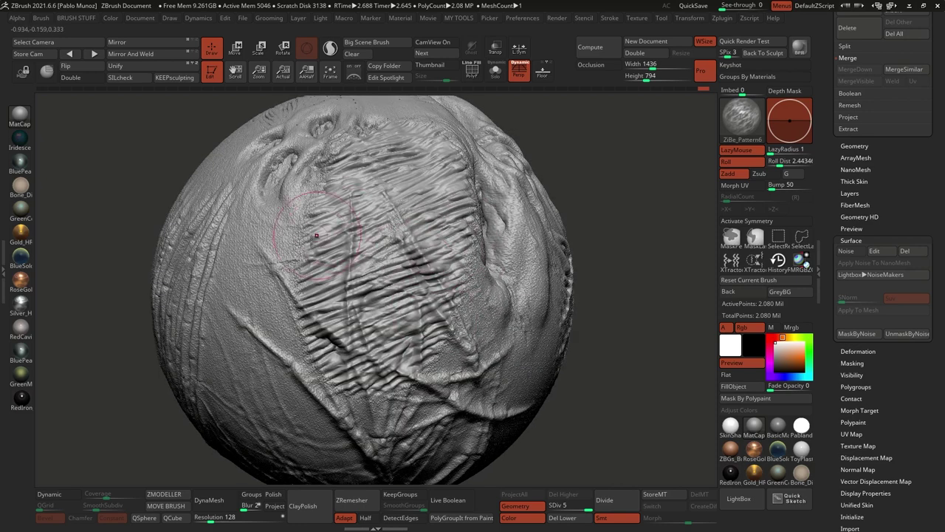
{"action": "mouse_move", "coordinate": [317, 235]}
{"action": "left_mouse_down", "text": "shift"}
{"action": "mouse_move", "coordinate": [294, 257]}
{"action": "mouse_move", "coordinate": [355, 318]}
{"action": "mouse_move", "coordinate": [350, 246]}
{"action": "mouse_move", "coordinate": [406, 314]}
{"action": "mouse_move", "coordinate": [401, 224]}
{"action": "mouse_move", "coordinate": [401, 235]}
{"action": "mouse_move", "coordinate": [349, 234]}
{"action": "left_mouse_up", "text": "shift"}
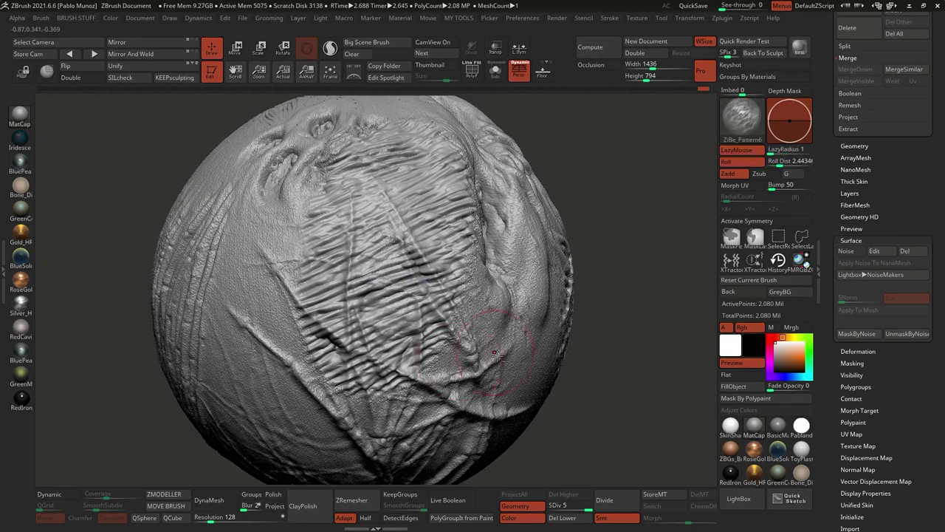
- Inspect the textured sphere from other angles and switch to the Merged_Massetter head tool
{"action": "mouse_move", "coordinate": [532, 318]}
{"action": "right_mouse_down", "text": "ctrl"}
{"action": "mouse_move", "coordinate": [341, 394]}
{"action": "mouse_move", "coordinate": [300, 376]}
{"action": "mouse_move", "coordinate": [443, 347]}
{"action": "right_mouse_up", "text": "ctrl"}
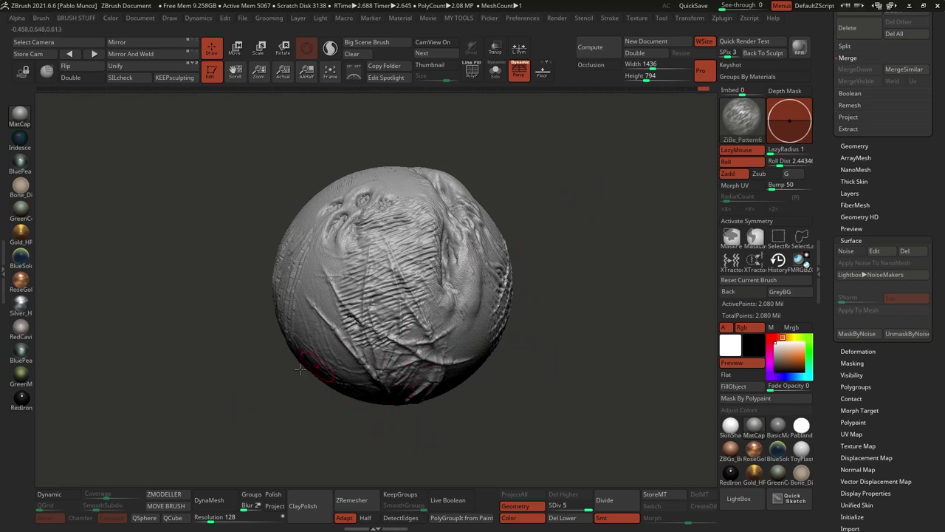
{"action": "right_click_drag", "start_coordinate": [494, 377], "coordinate": [517, 348]}
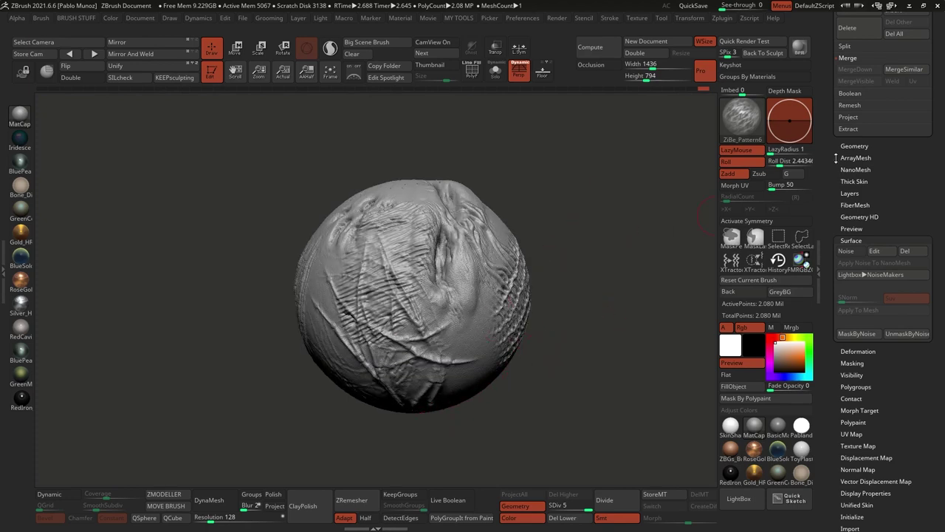
{"action": "left_click_drag", "start_coordinate": [835, 158], "coordinate": [830, 291]}
{"action": "mouse_move", "coordinate": [569, 327]}
{"action": "right_mouse_down"}
{"action": "mouse_move", "coordinate": [560, 295]}
{"action": "mouse_move", "coordinate": [415, 402]}
{"action": "right_mouse_up"}
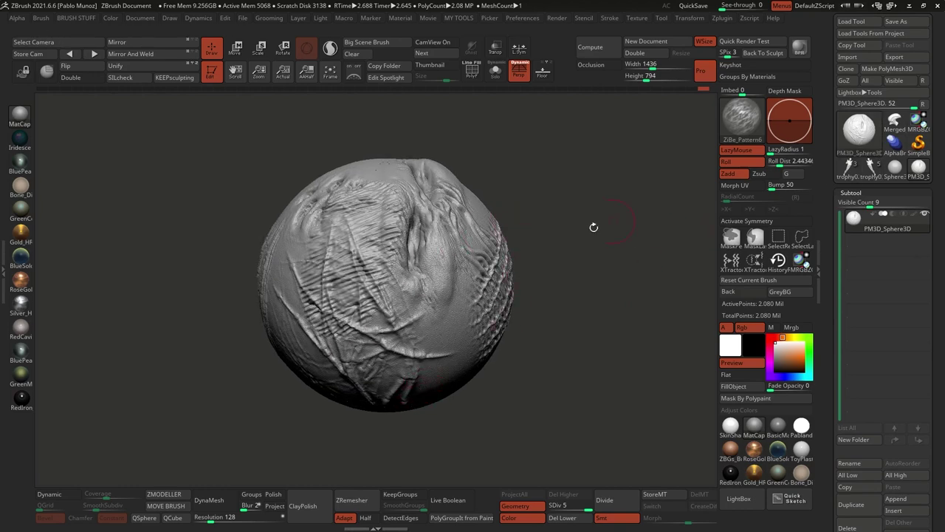
{"action": "right_click_drag", "start_coordinate": [511, 251], "coordinate": [519, 263]}
{"action": "left_click", "coordinate": [895, 121]}
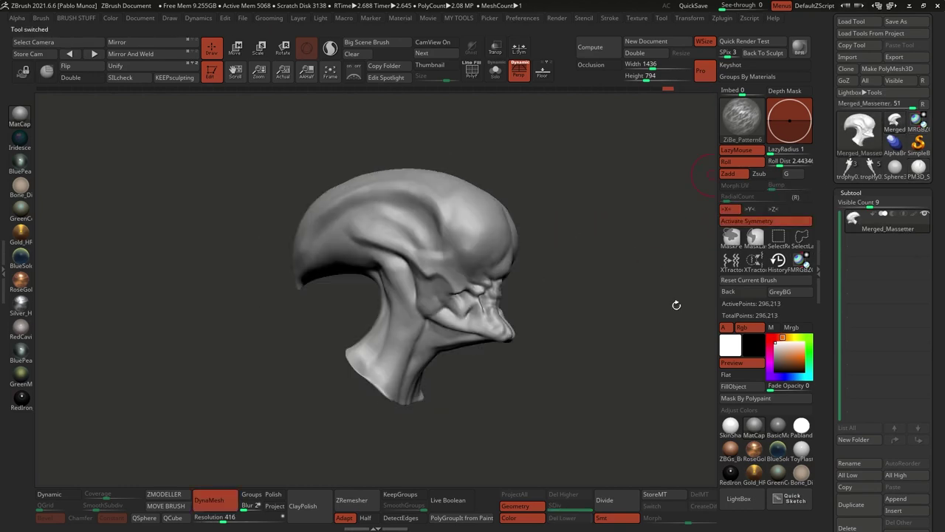
- Examine the head from several sides, temporarily displaying its polyframe to check the mesh density
{"action": "left_click_drag", "start_coordinate": [584, 365], "coordinate": [537, 340]}
{"action": "right_click_drag", "start_coordinate": [538, 338], "coordinate": [562, 320]}
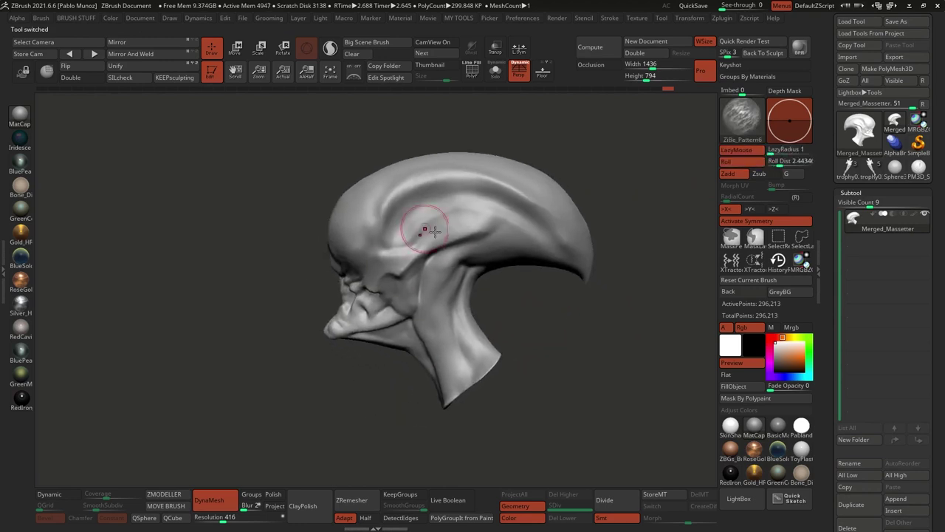
{"action": "mouse_move", "coordinate": [432, 222]}
{"action": "right_mouse_down"}
{"action": "mouse_move", "coordinate": [547, 323]}
{"action": "mouse_move", "coordinate": [537, 327]}
{"action": "mouse_move", "coordinate": [527, 217]}
{"action": "right_mouse_up"}
{"action": "key", "text": "shift+f"}
{"action": "key", "text": "f"}
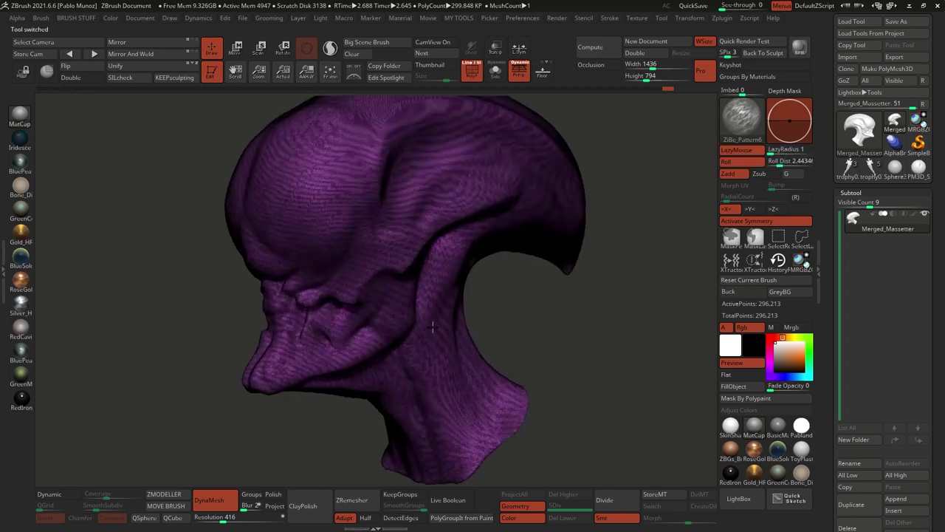
{"action": "mouse_move", "coordinate": [433, 326]}
{"action": "right_mouse_down", "text": "ctrl"}
{"action": "mouse_move", "coordinate": [448, 311]}
{"action": "mouse_move", "coordinate": [439, 274]}
{"action": "mouse_move", "coordinate": [454, 274]}
{"action": "mouse_move", "coordinate": [435, 315]}
{"action": "right_mouse_up", "text": "ctrl"}
{"action": "key", "text": "shift+f"}
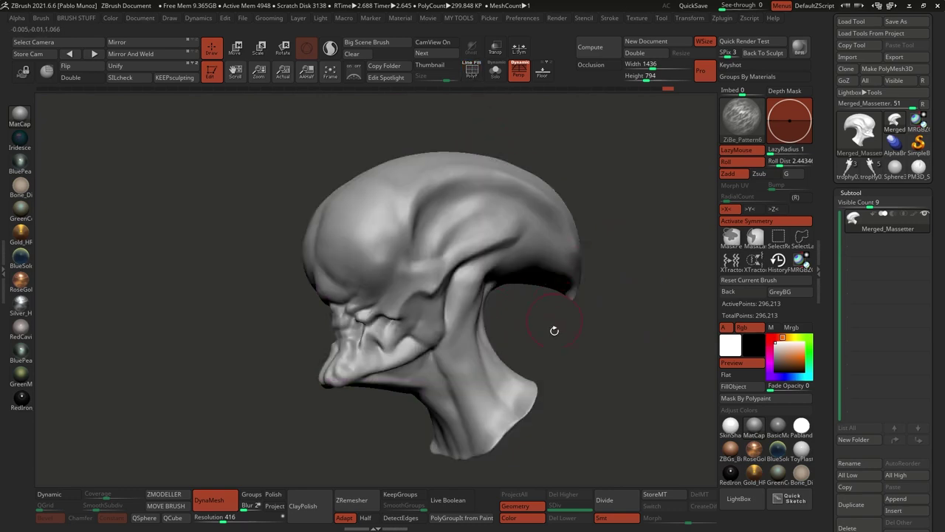
{"action": "mouse_move", "coordinate": [554, 330]}
{"action": "right_mouse_down"}
{"action": "mouse_move", "coordinate": [566, 341]}
{"action": "mouse_move", "coordinate": [555, 339]}
{"action": "mouse_move", "coordinate": [566, 333]}
{"action": "right_mouse_up"}
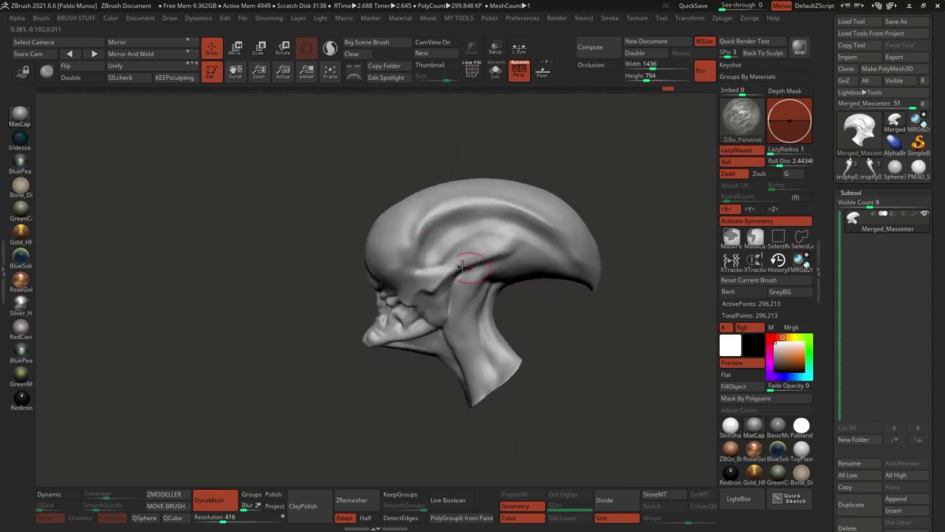
{"action": "mouse_move", "coordinate": [567, 301]}
{"action": "right_mouse_down"}
{"action": "mouse_move", "coordinate": [524, 323]}
{"action": "mouse_move", "coordinate": [545, 318]}
{"action": "mouse_move", "coordinate": [502, 308]}
{"action": "mouse_move", "coordinate": [554, 288]}
{"action": "mouse_move", "coordinate": [498, 310]}
{"action": "mouse_move", "coordinate": [540, 310]}
{"action": "mouse_move", "coordinate": [481, 309]}
{"action": "right_mouse_up"}
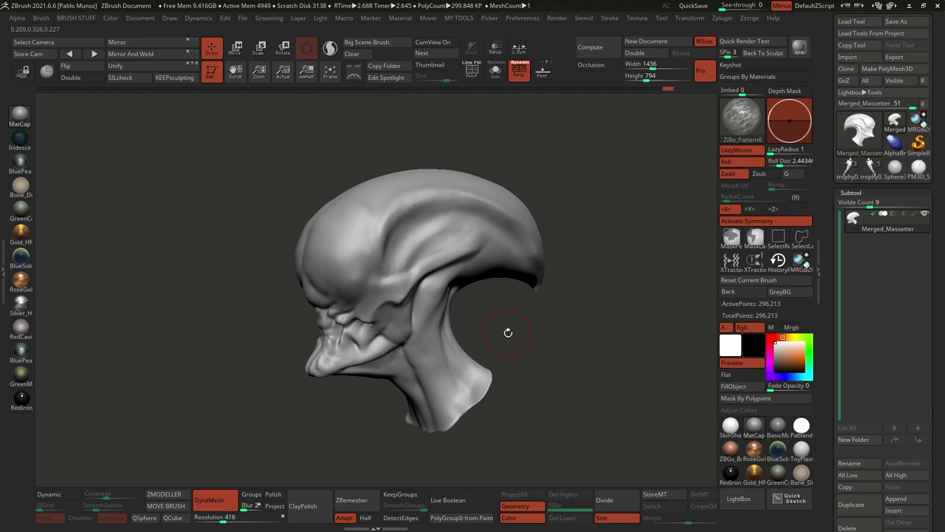
{"action": "left_click_drag", "start_coordinate": [509, 333], "coordinate": [519, 337]}
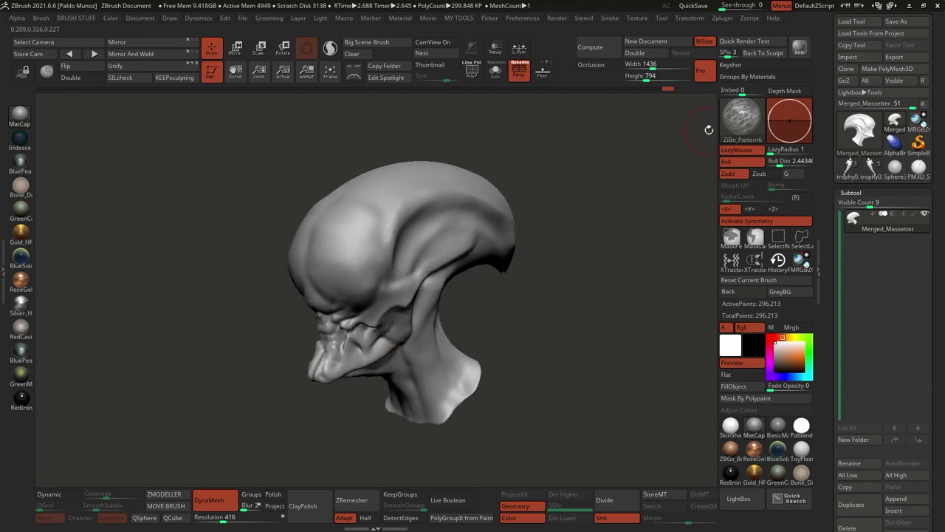
- Load the HRGi_Tubes2 brush from the custom brush library
{"action": "left_click", "coordinate": [739, 498]}
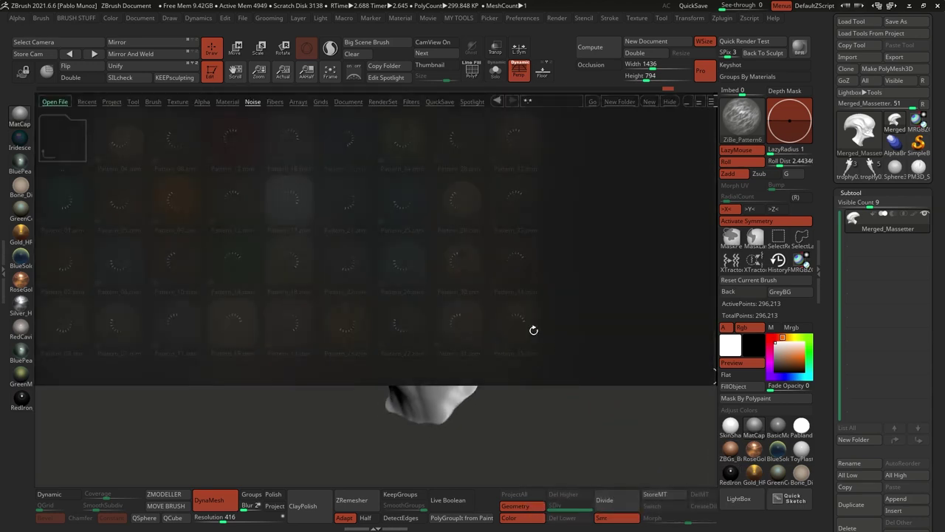
{"action": "left_click", "coordinate": [150, 101]}
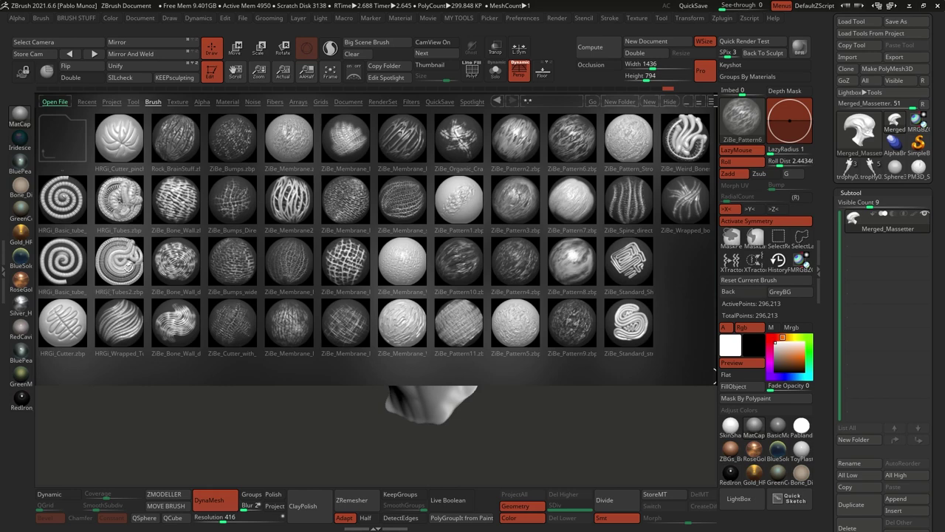
{"action": "double_click", "coordinate": [117, 254]}
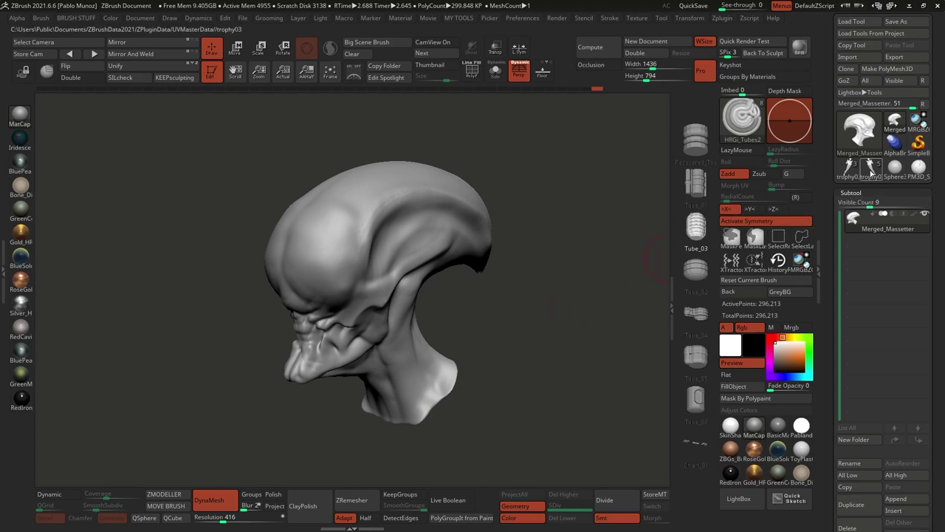
- Try drawing a tube outward from the trophy03 figure's upper arm, and return to the Merged_Massetter head
{"action": "left_click", "coordinate": [870, 167]}
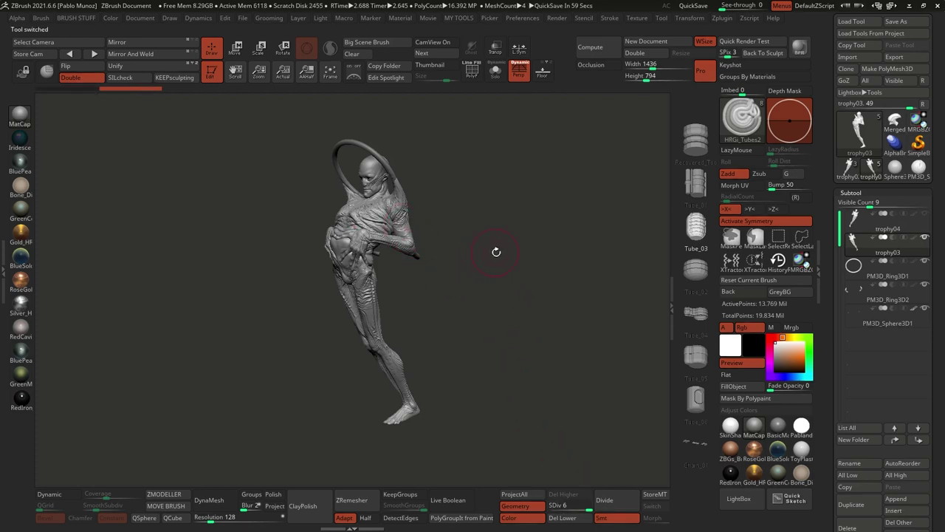
{"action": "left_click_drag", "start_coordinate": [390, 216], "coordinate": [491, 294]}
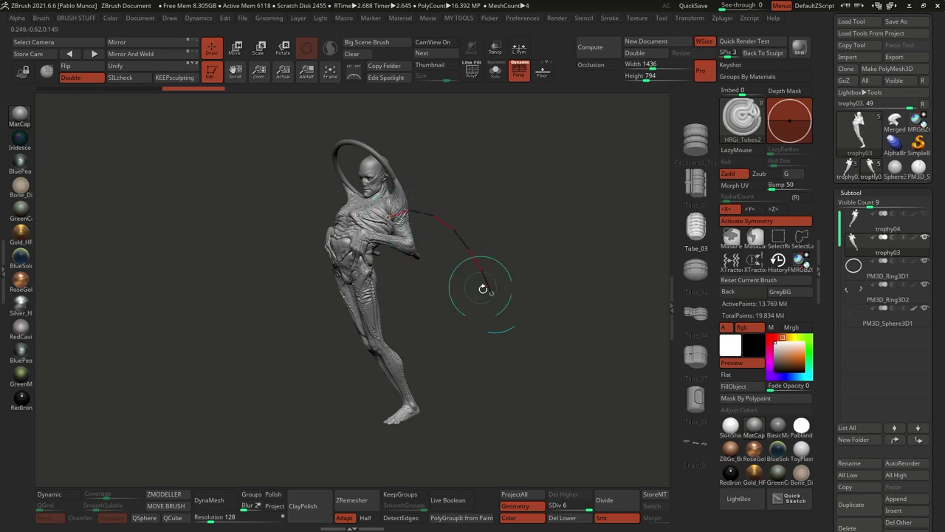
{"action": "key", "text": "ctrl"}
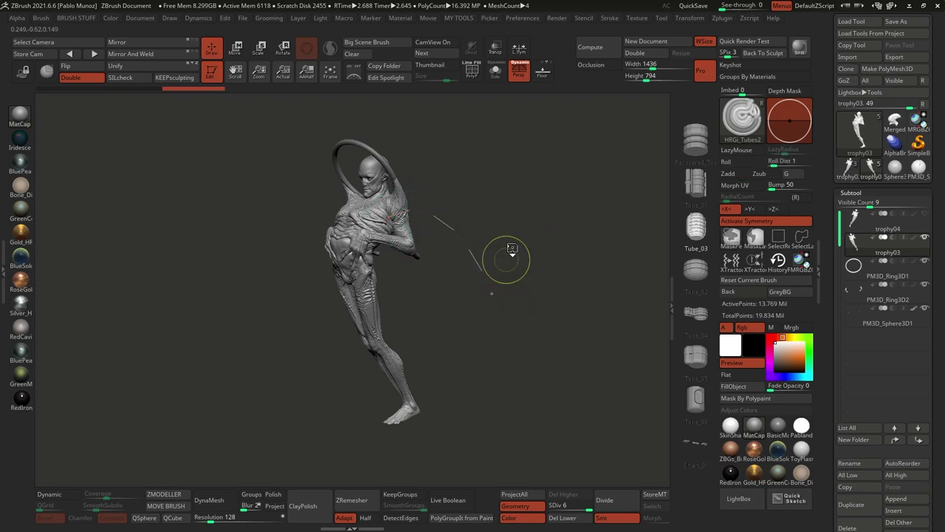
{"action": "key", "text": "ctrl+z"}
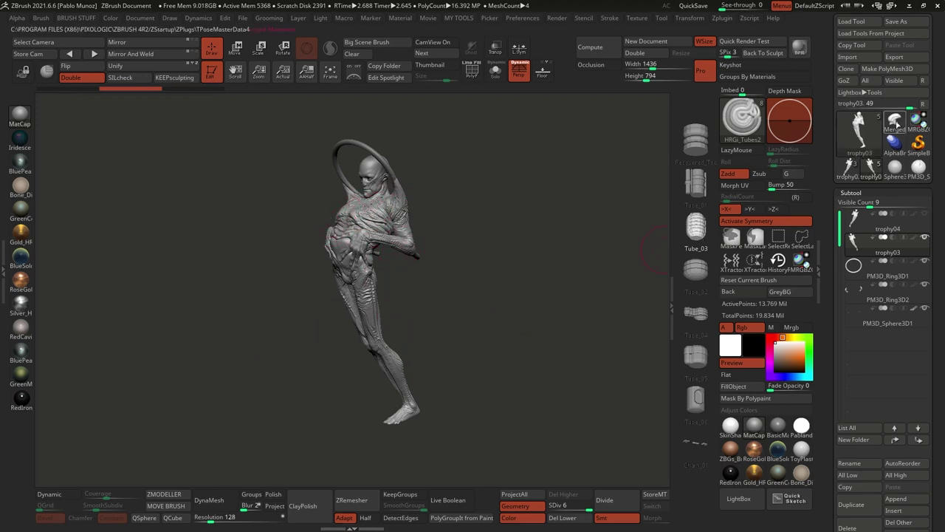
{"action": "left_click", "coordinate": [896, 123]}
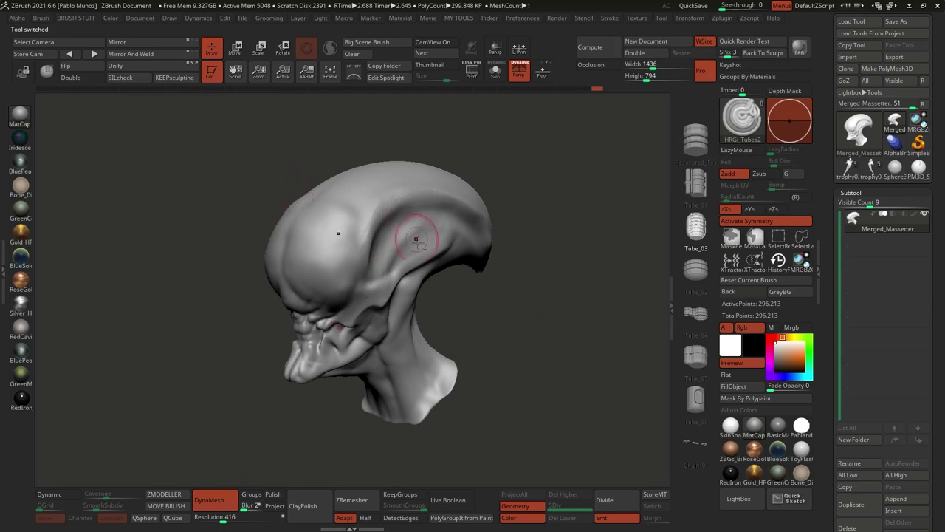
- Append a Cube3D subtool to the head, select it, and convert it to a QCube
{"action": "right_click_drag", "start_coordinate": [476, 259], "coordinate": [481, 295], "text": "ctrl"}
{"action": "left_click_drag", "start_coordinate": [825, 275], "coordinate": [884, 216]}
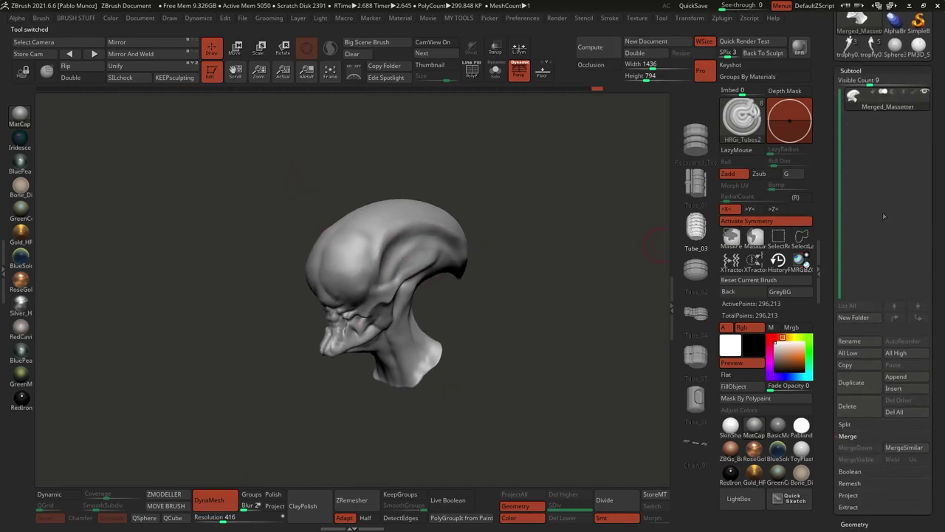
{"action": "left_click", "coordinate": [896, 377]}
{"action": "left_click", "coordinate": [550, 342]}
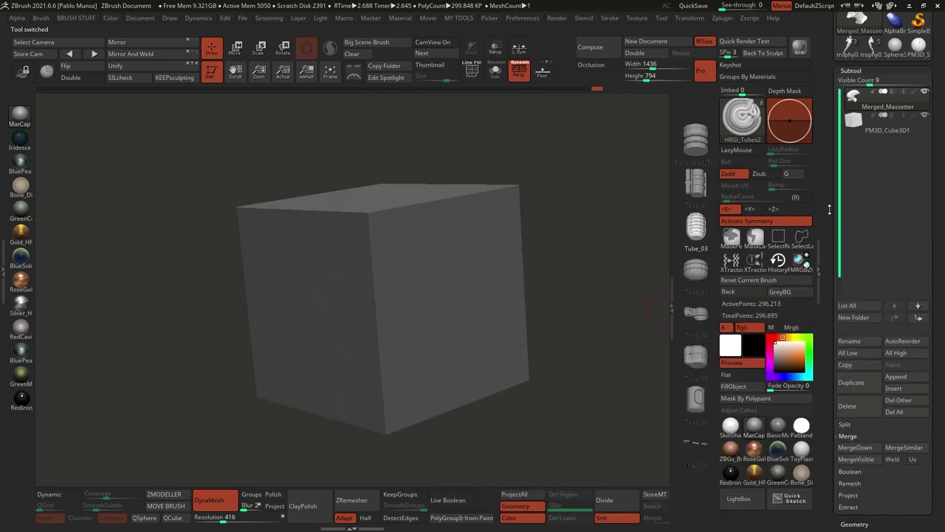
{"action": "left_click", "coordinate": [888, 130]}
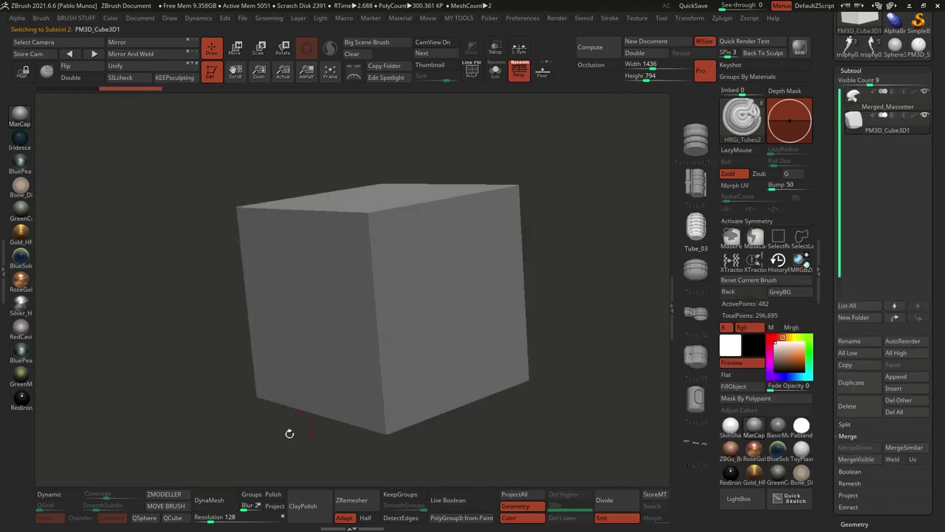
{"action": "left_click", "coordinate": [176, 518]}
- Isolate the new cube to check it, and show it through the head with transparency in a side view
{"action": "left_click_drag", "start_coordinate": [831, 298], "coordinate": [854, 157]}
{"action": "key", "text": "shift"}
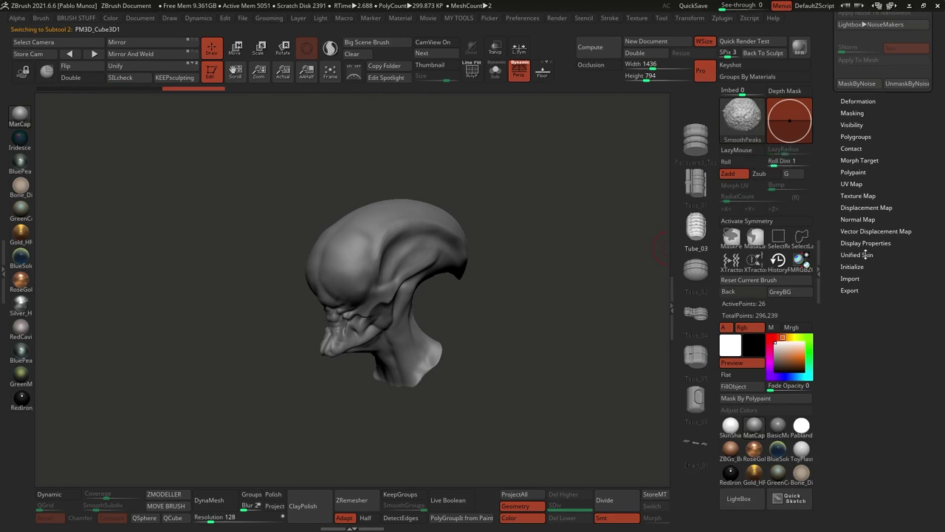
{"action": "left_click", "coordinate": [860, 267]}
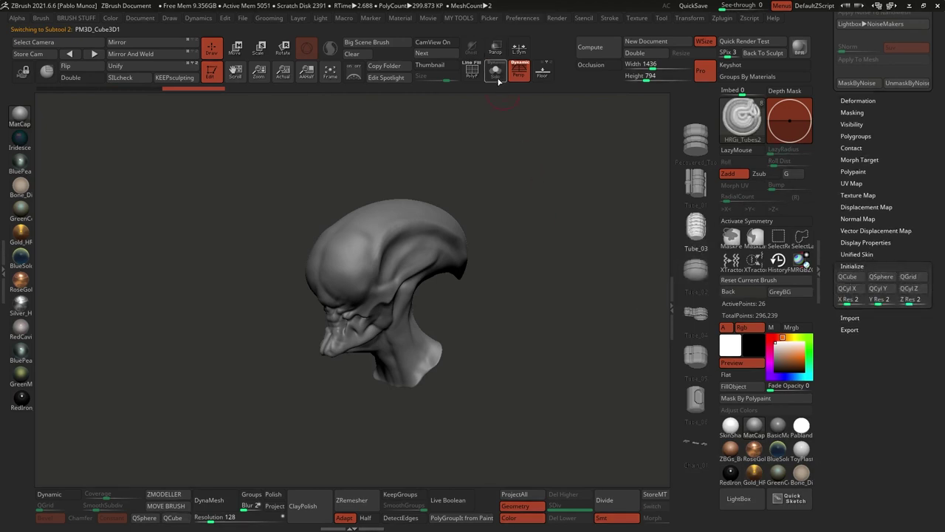
{"action": "left_click", "coordinate": [497, 74]}
{"action": "left_click_drag", "start_coordinate": [511, 212], "coordinate": [434, 288]}
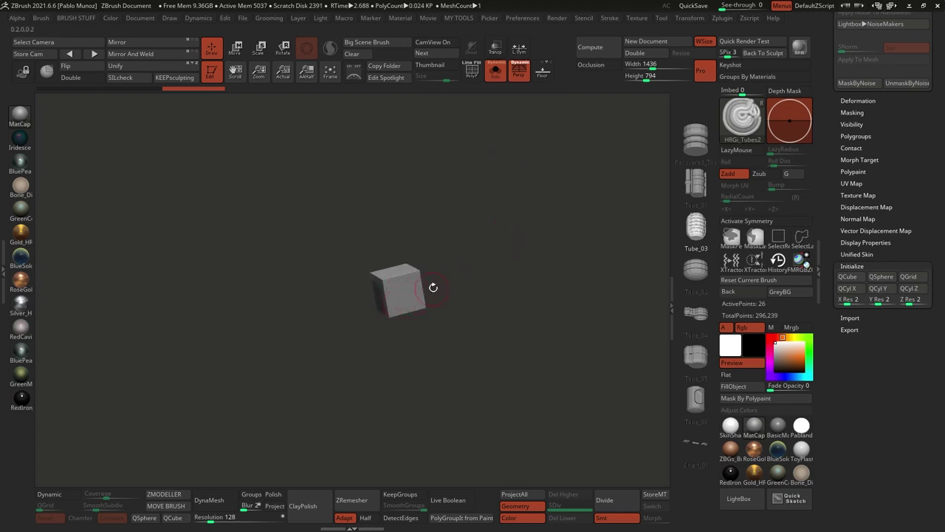
{"action": "left_click", "coordinate": [497, 49]}
{"action": "left_click", "coordinate": [498, 73]}
{"action": "left_click_drag", "start_coordinate": [515, 170], "coordinate": [519, 200], "text": "shift"}
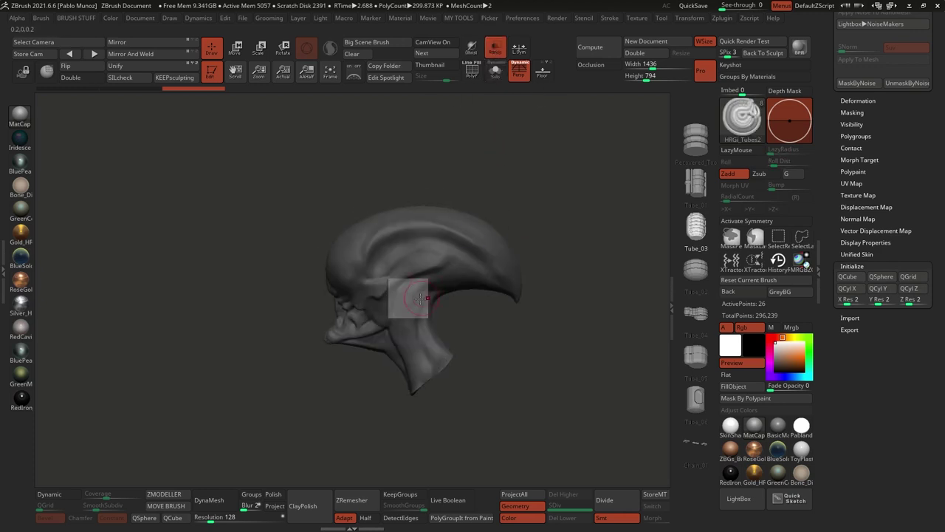
- Scale the cube down and move it up so that it sits hidden inside the skull
{"action": "key", "text": "w"}
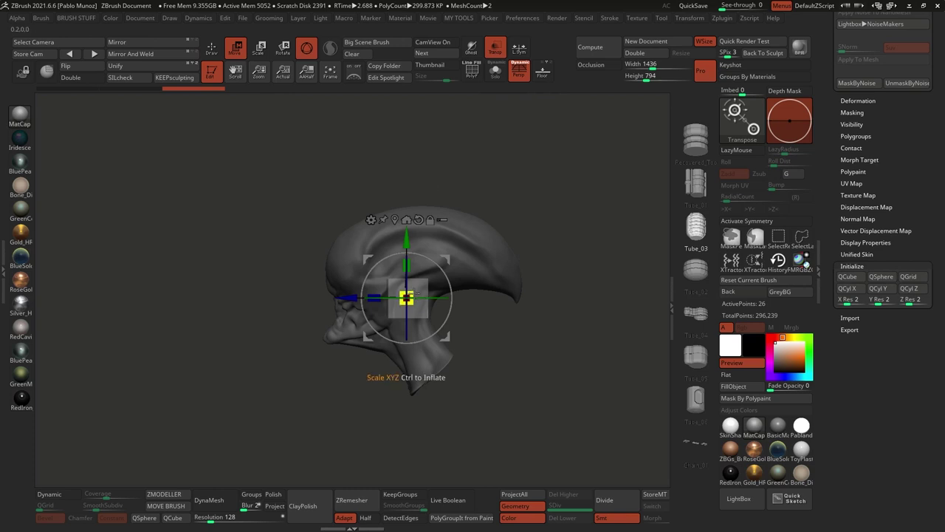
{"action": "left_click_drag", "start_coordinate": [407, 302], "coordinate": [410, 308]}
{"action": "left_click_drag", "start_coordinate": [407, 239], "coordinate": [407, 204]}
{"action": "left_click_drag", "start_coordinate": [481, 185], "coordinate": [219, 417]}
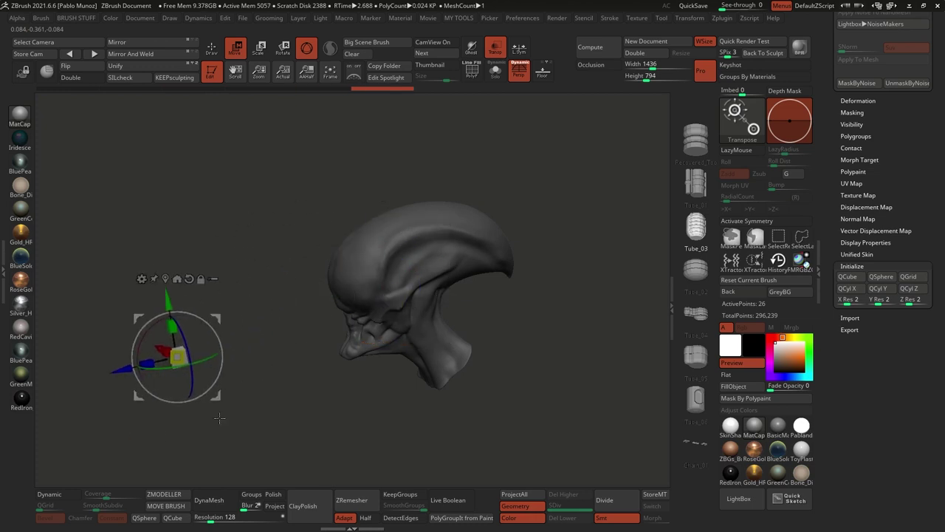
{"action": "key", "text": "ctrl+z"}
{"action": "left_click_drag", "start_coordinate": [456, 302], "coordinate": [495, 226]}
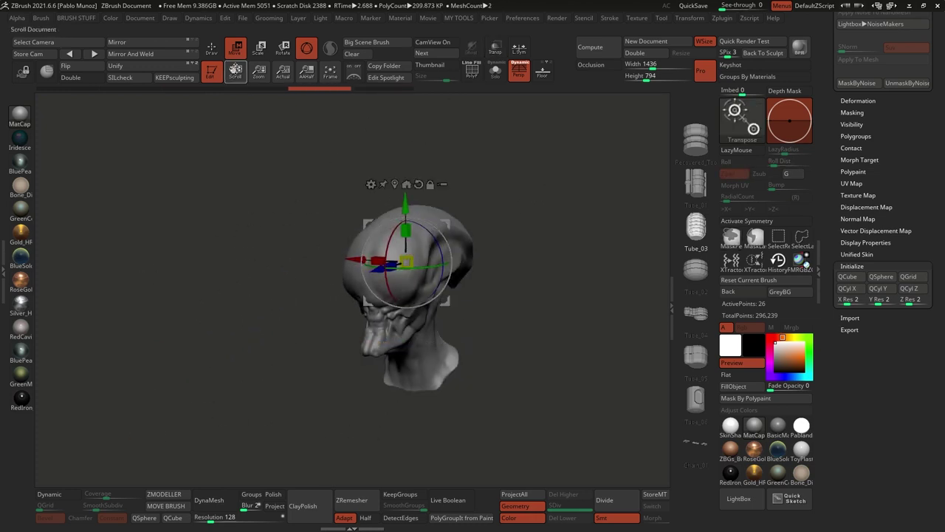
{"action": "key", "text": "q"}
- Activate X symmetry and draw a Tube_03 curve along the skull's side groove, from above the cheek to the rear tip
{"action": "left_click_drag", "start_coordinate": [854, 147], "coordinate": [821, 342]}
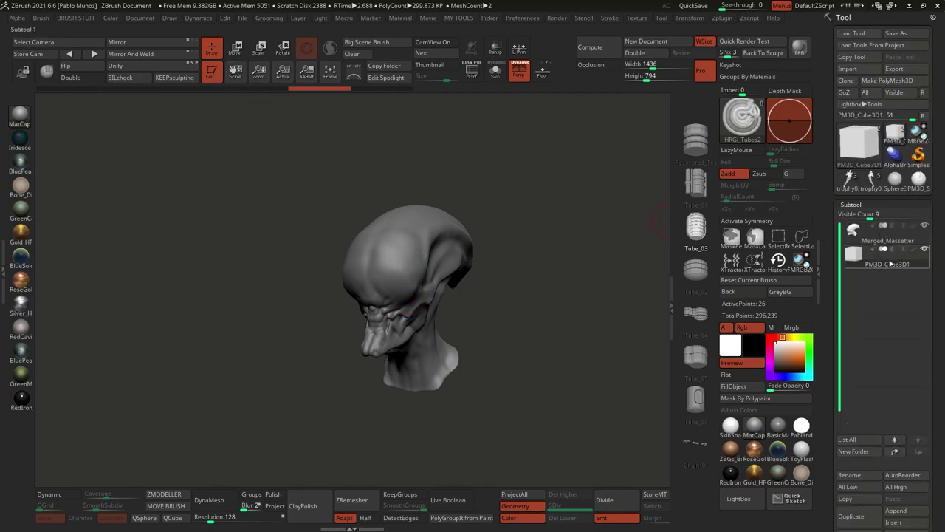
{"action": "mouse_move", "coordinate": [881, 272]}
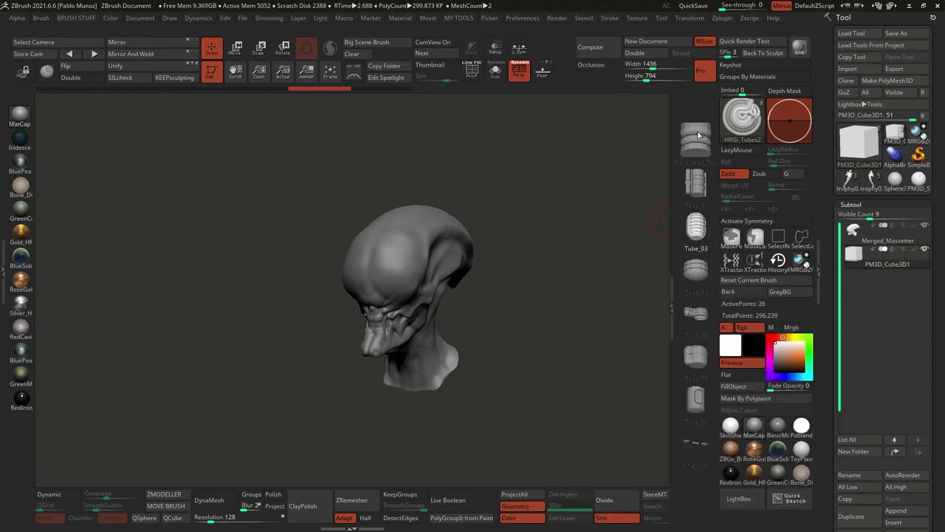
{"action": "left_click", "coordinate": [768, 220]}
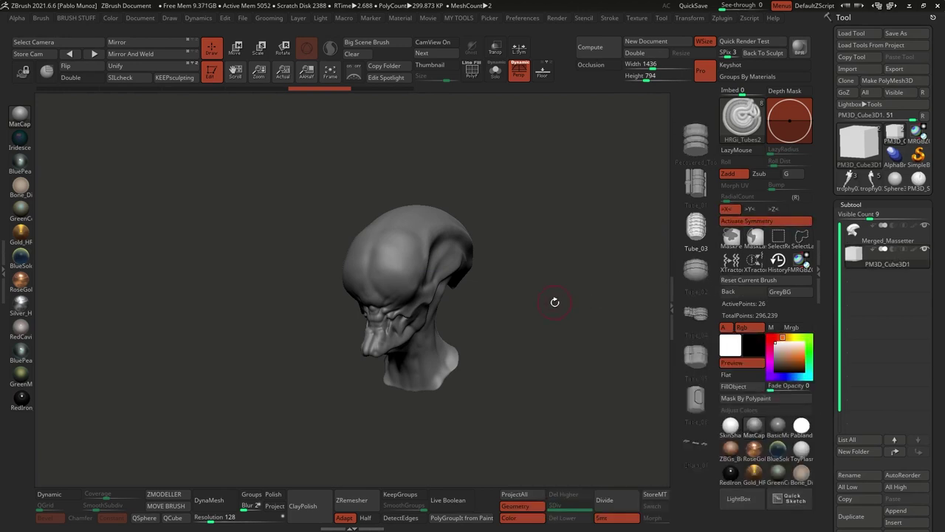
{"action": "left_click_drag", "start_coordinate": [554, 302], "coordinate": [528, 360]}
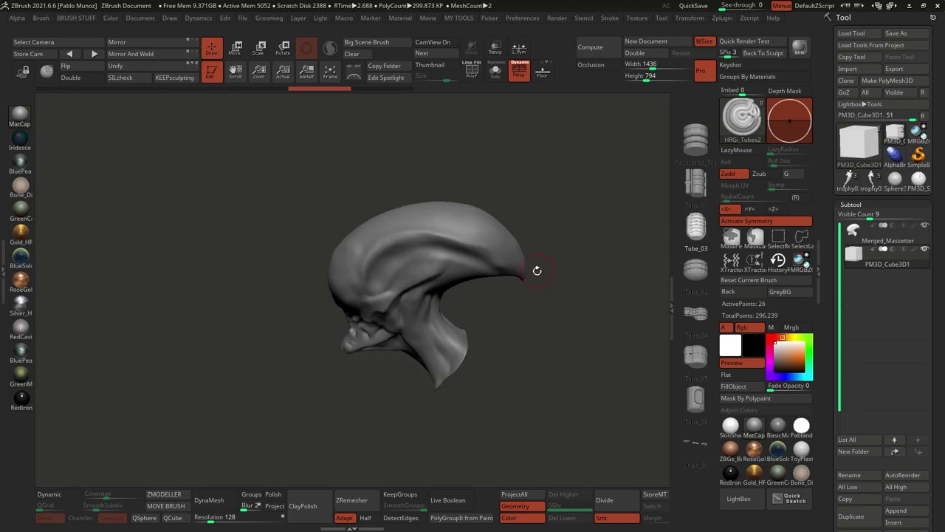
{"action": "left_click_drag", "start_coordinate": [536, 271], "coordinate": [480, 298], "text": "alt"}
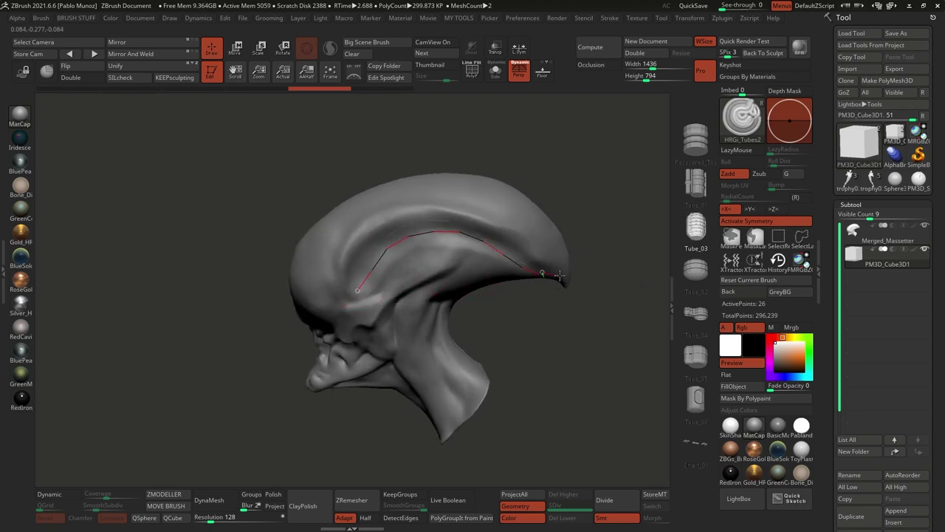
{"action": "left_click_drag", "start_coordinate": [560, 275], "coordinate": [561, 276]}
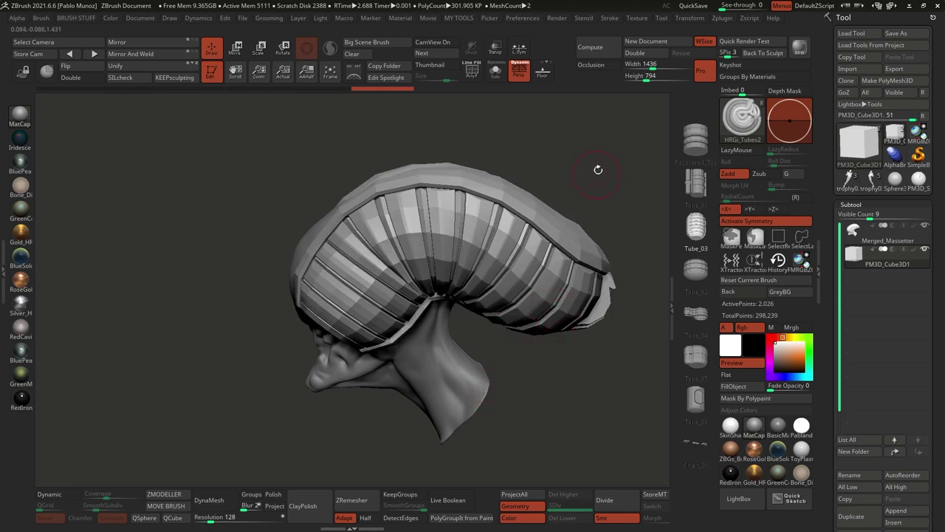
- Make the ribbed tube progressively thinner by reducing Draw Size and updating its curve
{"action": "key", "text": "space"}
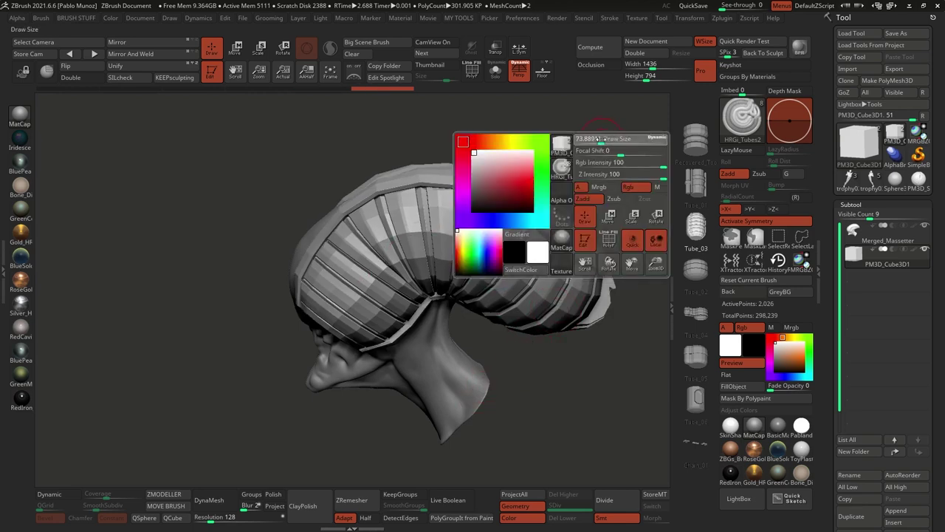
{"action": "left_click", "coordinate": [421, 249]}
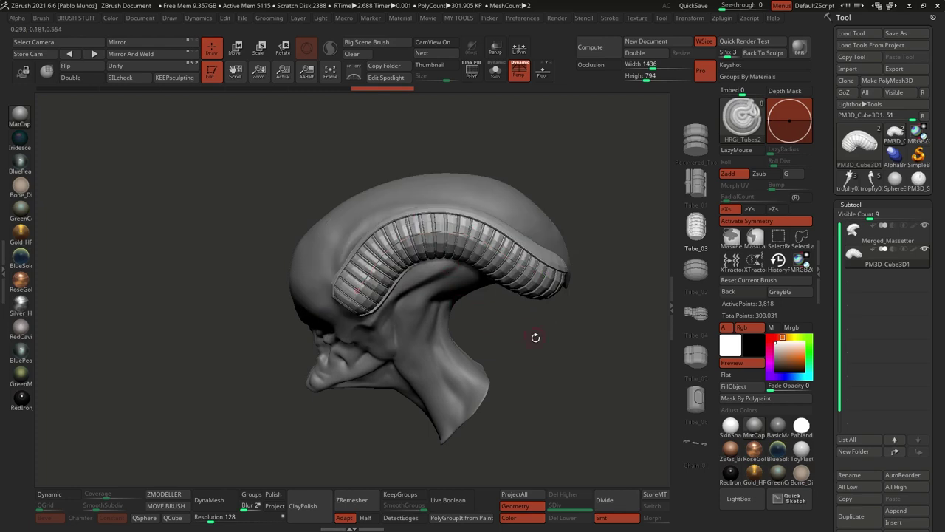
{"action": "left_click_drag", "start_coordinate": [506, 354], "coordinate": [534, 350]}
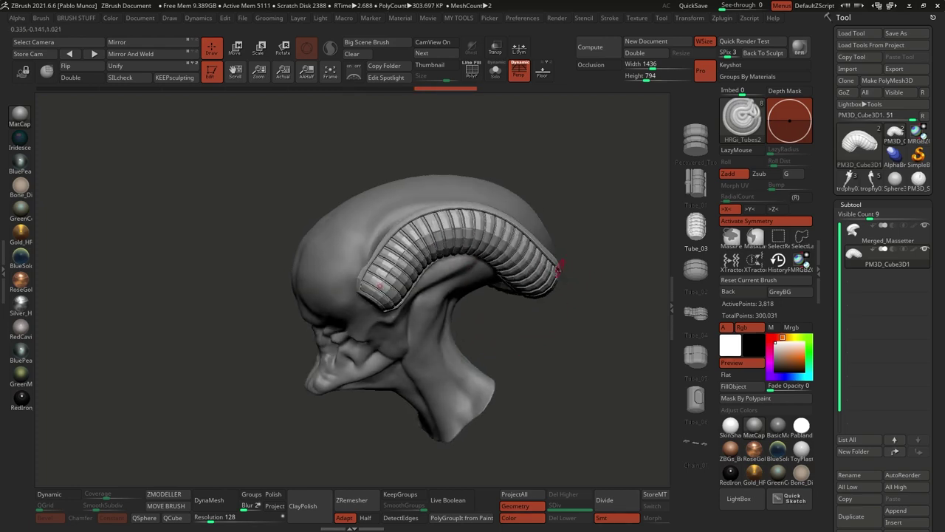
{"action": "key", "text": "space"}
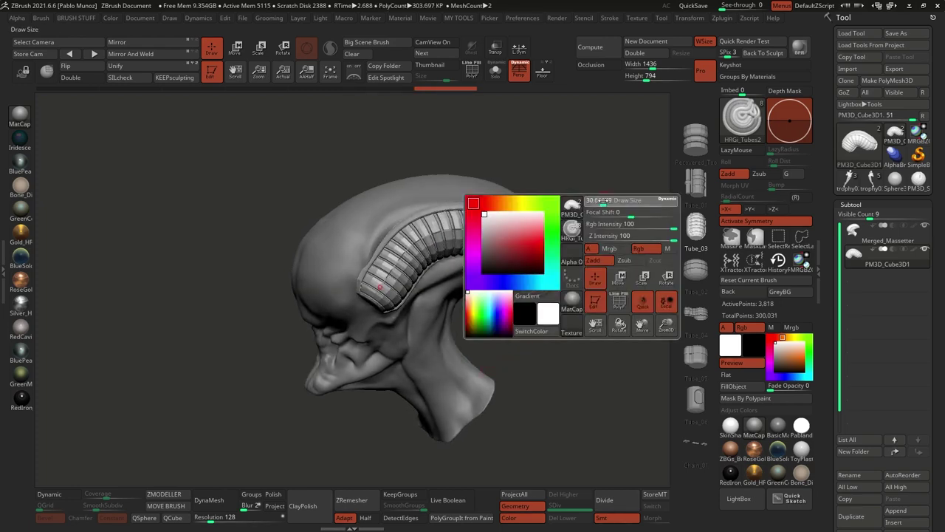
{"action": "left_click", "coordinate": [484, 224]}
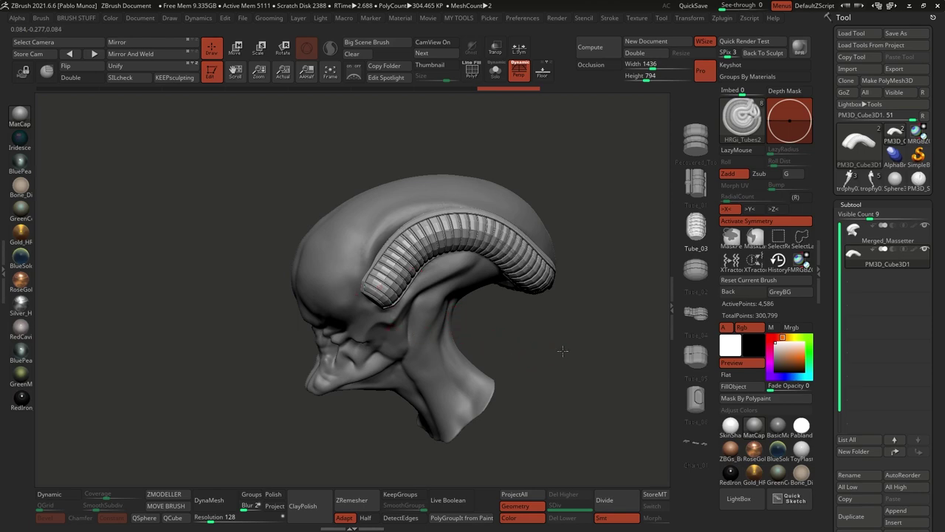
{"action": "left_click_drag", "start_coordinate": [562, 351], "coordinate": [507, 337]}
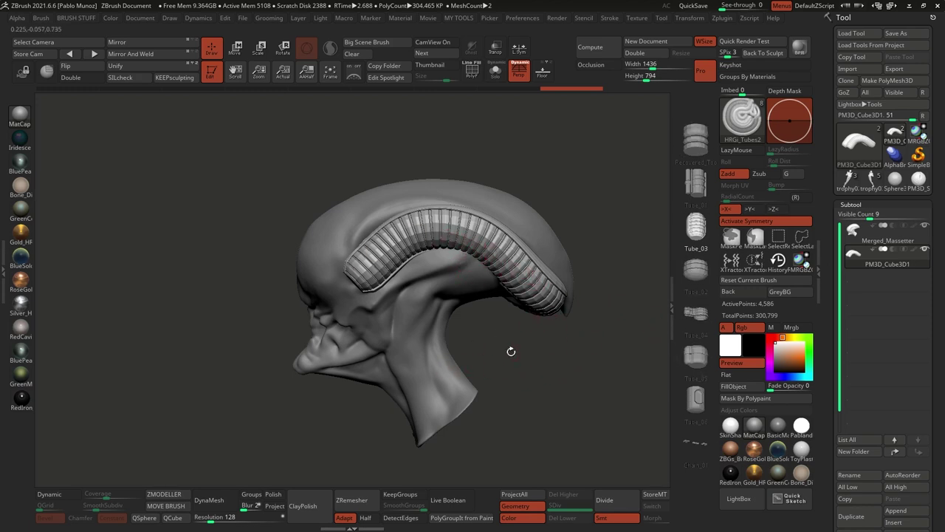
- Enable Dynamic Subdiv on the ribbed tubes and set SmoothSubdiv to 3
{"action": "left_click_drag", "start_coordinate": [832, 306], "coordinate": [839, 177]}
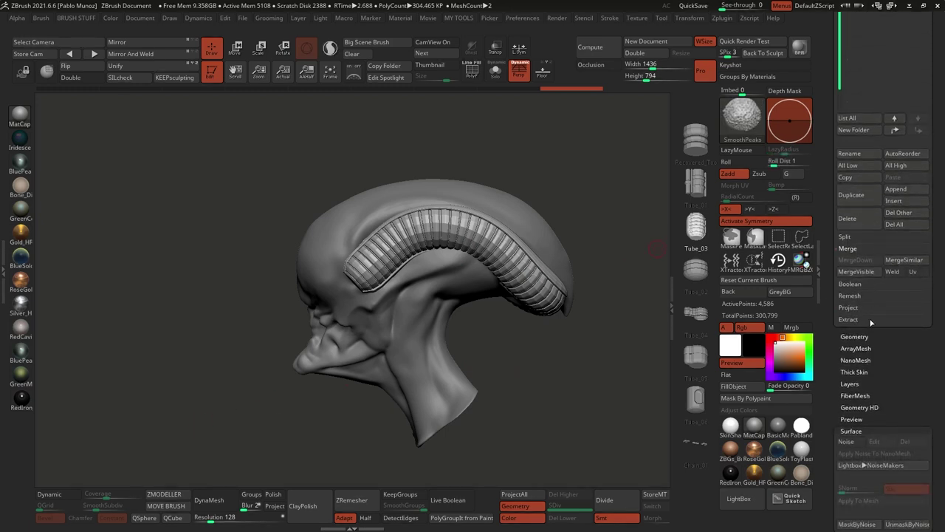
{"action": "left_click", "coordinate": [870, 335]}
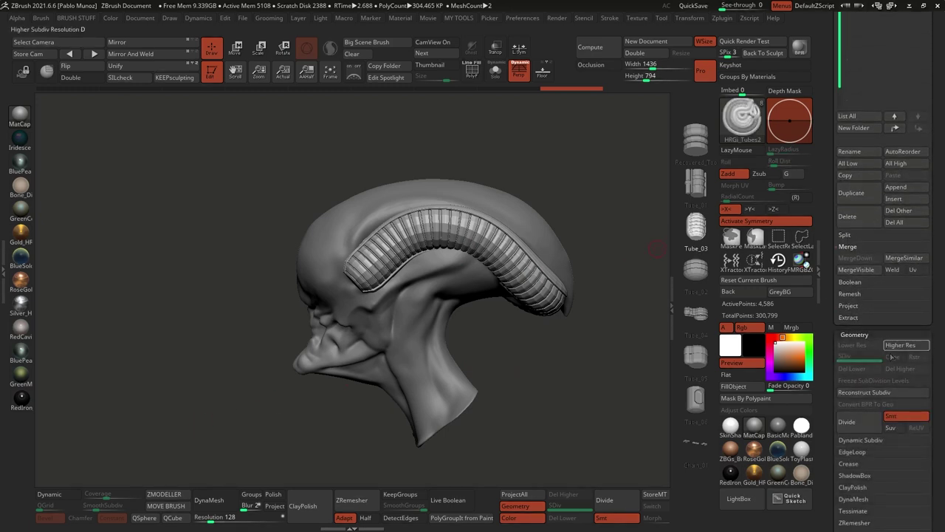
{"action": "left_click", "coordinate": [865, 455]}
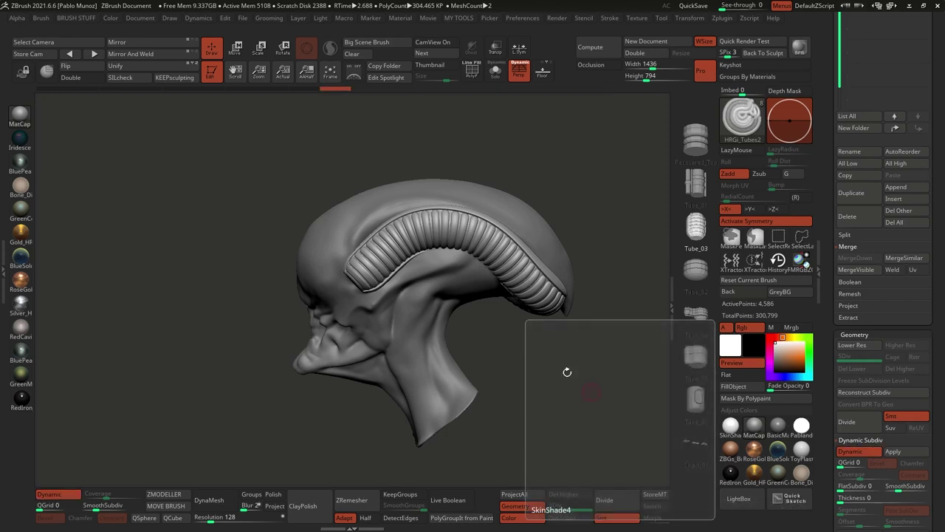
{"action": "mouse_move", "coordinate": [436, 253]}
{"action": "right_mouse_down"}
{"action": "mouse_move", "coordinate": [526, 368]}
{"action": "mouse_move", "coordinate": [502, 378]}
{"action": "right_mouse_up"}
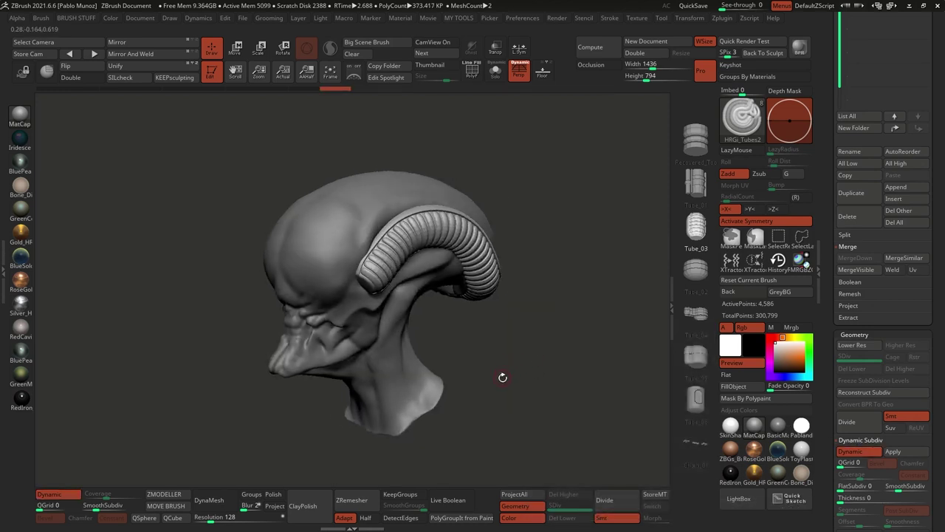
{"action": "left_click", "coordinate": [903, 486]}
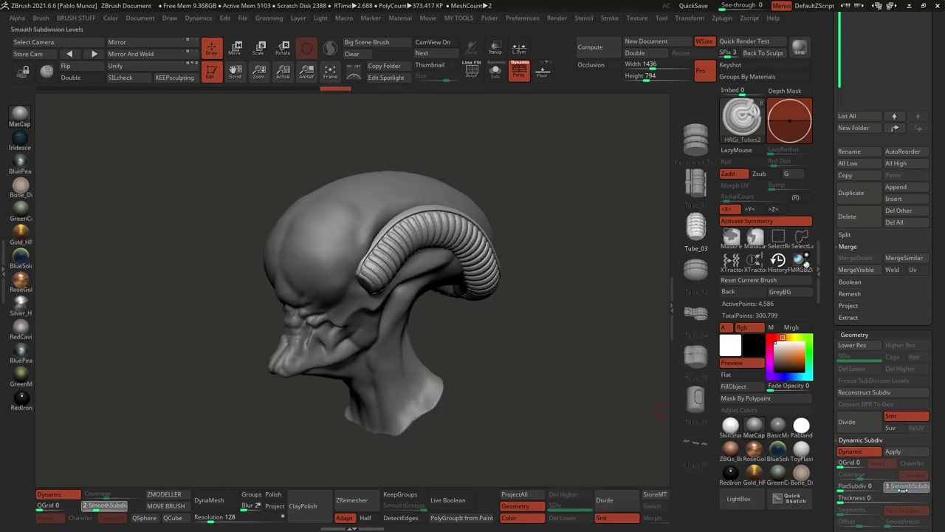
- Hide the head subtool to inspect the ribbed tubes on their own, and show the head again
{"action": "right_click_drag", "start_coordinate": [517, 380], "coordinate": [546, 362]}
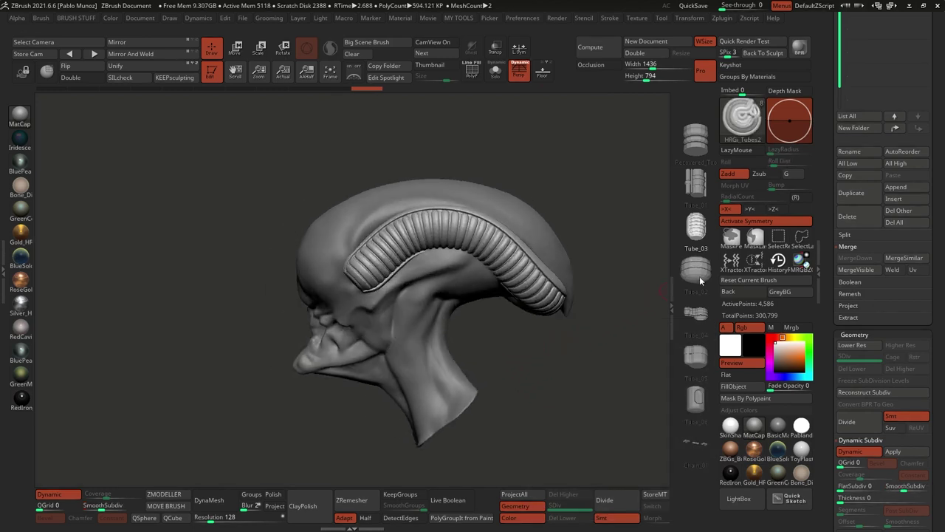
{"action": "left_click_drag", "start_coordinate": [826, 152], "coordinate": [827, 278]}
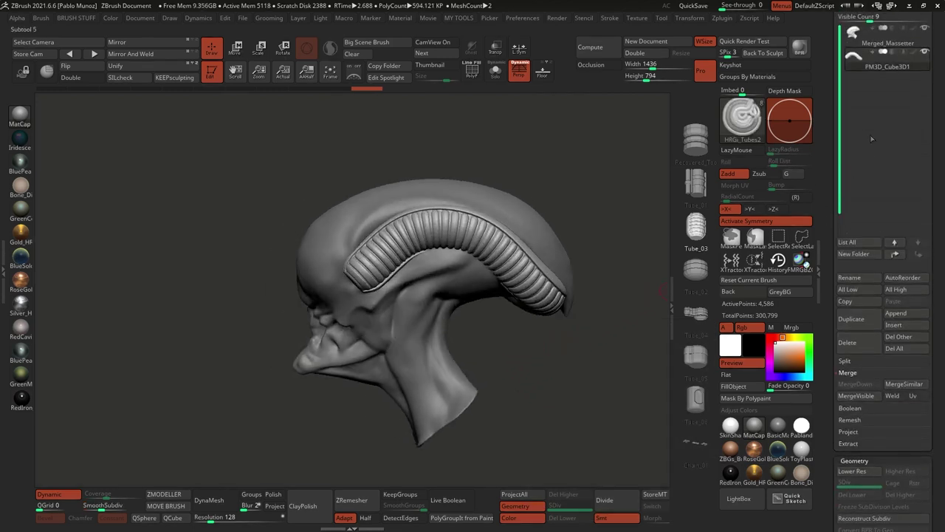
{"action": "left_click", "coordinate": [925, 30]}
{"action": "mouse_move", "coordinate": [602, 195]}
{"action": "right_mouse_down"}
{"action": "mouse_move", "coordinate": [603, 204]}
{"action": "mouse_move", "coordinate": [632, 198]}
{"action": "mouse_move", "coordinate": [545, 250]}
{"action": "mouse_move", "coordinate": [608, 200]}
{"action": "right_mouse_up"}
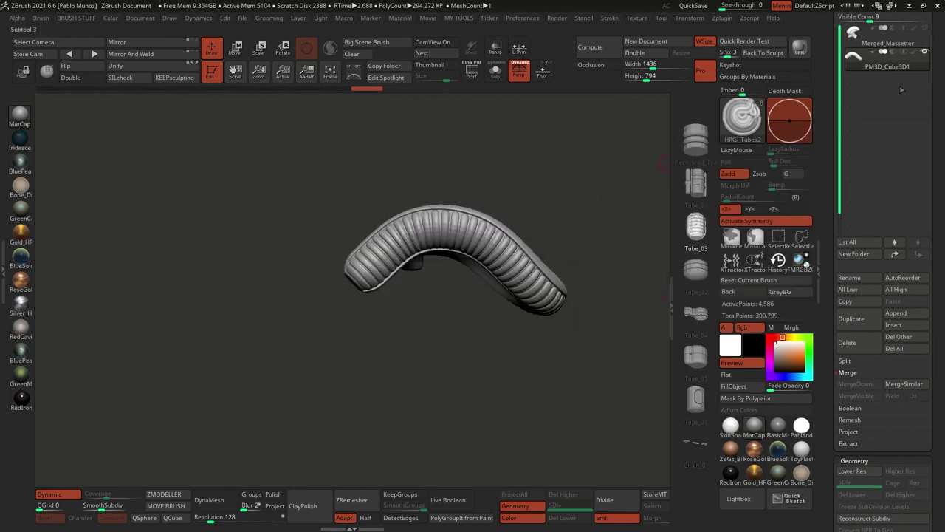
{"action": "left_click", "coordinate": [925, 30]}
{"action": "right_click_drag", "start_coordinate": [598, 270], "coordinate": [583, 258]}
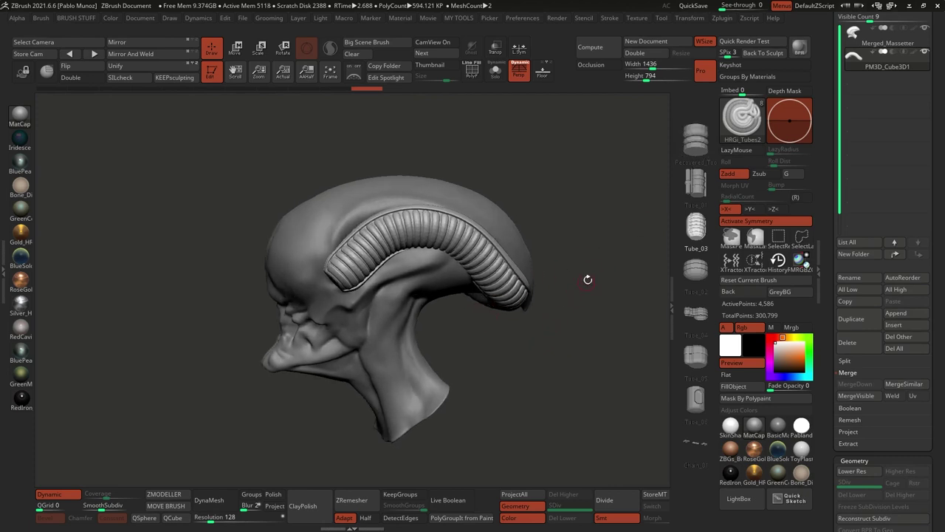
- Switch to the Move brush with an adjusted Draw Size and turn off Dynamic Subdiv on the ribbed tubes
{"action": "key", "text": "space"}
{"action": "key", "text": "b"}
{"action": "left_click", "coordinate": [545, 288]}
{"action": "key", "text": "space"}
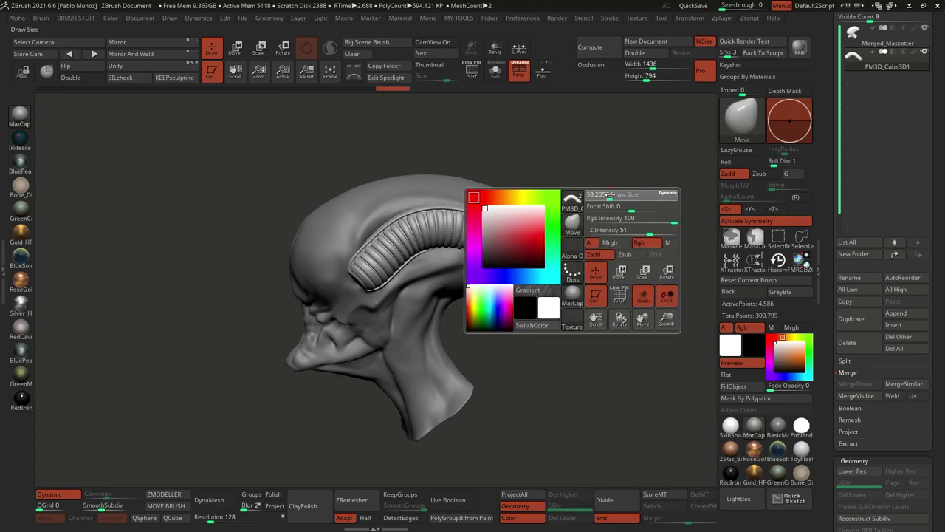
{"action": "right_click_drag", "start_coordinate": [198, 391], "coordinate": [249, 406]}
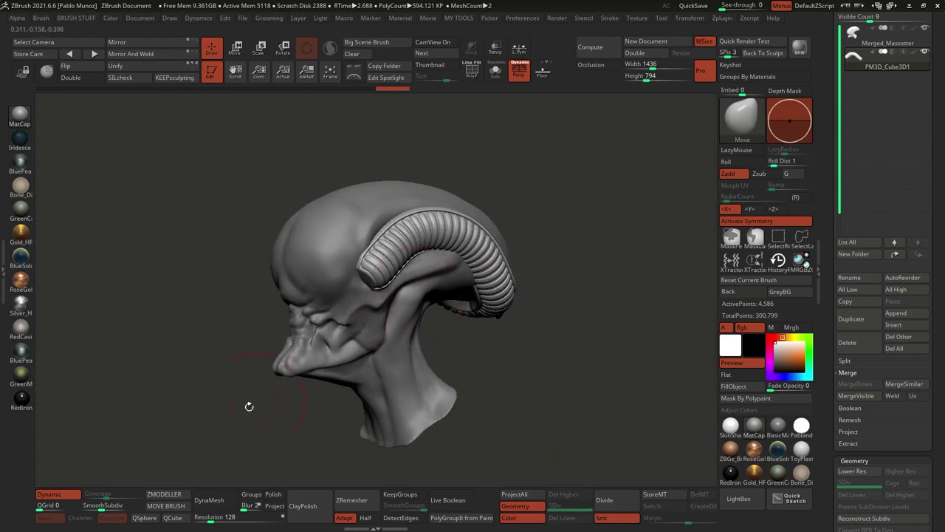
{"action": "left_click", "coordinate": [61, 495]}
- Push the front ends of the ribbed tubes into the skull's side grooves above the cheeks
{"action": "left_click_drag", "start_coordinate": [561, 296], "coordinate": [635, 299]}
{"action": "left_click_drag", "start_coordinate": [465, 277], "coordinate": [457, 267]}
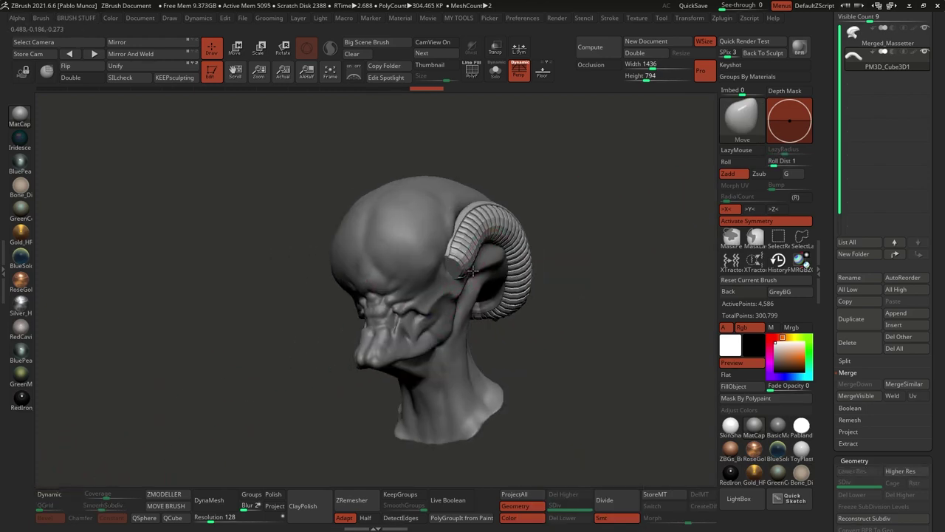
{"action": "left_click_drag", "start_coordinate": [663, 221], "coordinate": [650, 225]}
{"action": "mouse_move", "coordinate": [459, 268]}
{"action": "left_mouse_down"}
{"action": "mouse_move", "coordinate": [447, 271]}
{"action": "mouse_move", "coordinate": [462, 268]}
{"action": "left_mouse_up"}
{"action": "left_click_drag", "start_coordinate": [325, 299], "coordinate": [247, 296]}
{"action": "mouse_move", "coordinate": [464, 270]}
{"action": "left_mouse_down"}
{"action": "mouse_move", "coordinate": [468, 252]}
{"action": "mouse_move", "coordinate": [486, 264]}
{"action": "left_mouse_up"}
{"action": "right_click_drag", "start_coordinate": [565, 240], "coordinate": [593, 262]}
- Fit the middle and rear sections of the ribbed tubes against the back of the skull, undoing unwanted strokes
{"action": "key", "text": "ctrl+shift+z"}
{"action": "key", "text": "ctrl+shift+z"}
{"action": "key", "text": "ctrl+shift+z"}
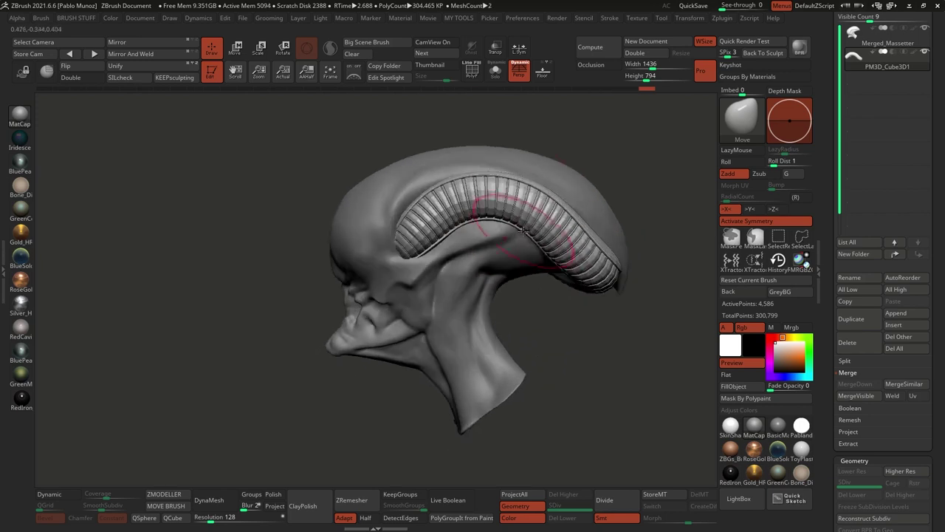
{"action": "key", "text": "ctrl+z"}
{"action": "key", "text": "ctrl+z"}
{"action": "key", "text": "ctrl+z"}
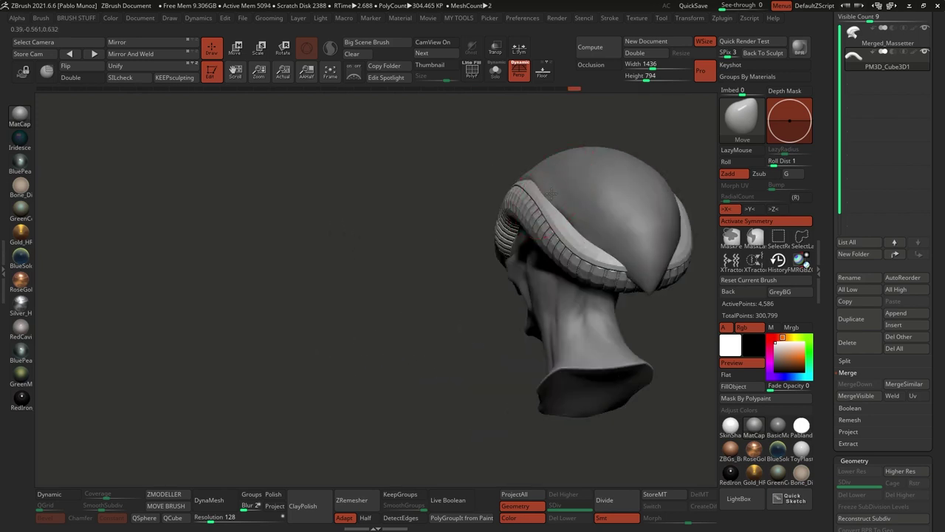
{"action": "key", "text": "ctrl+shift+z"}
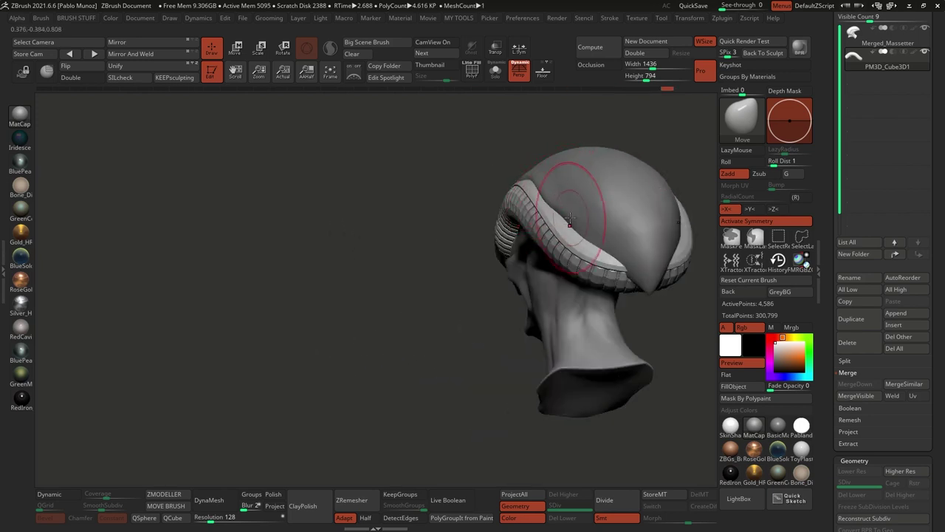
{"action": "left_click_drag", "start_coordinate": [598, 245], "coordinate": [589, 241]}
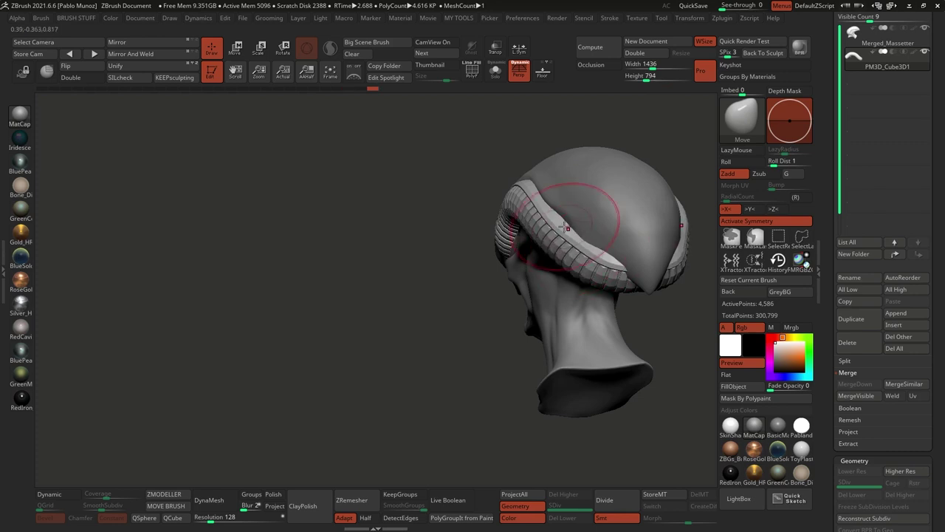
- Reshape the rear ends of the ribbed tubes so they follow the underside of the skull's rear tip
{"action": "key", "text": "ctrl+shift+z"}
{"action": "key", "text": "ctrl+shift+z"}
{"action": "key", "text": "ctrl+shift+z"}
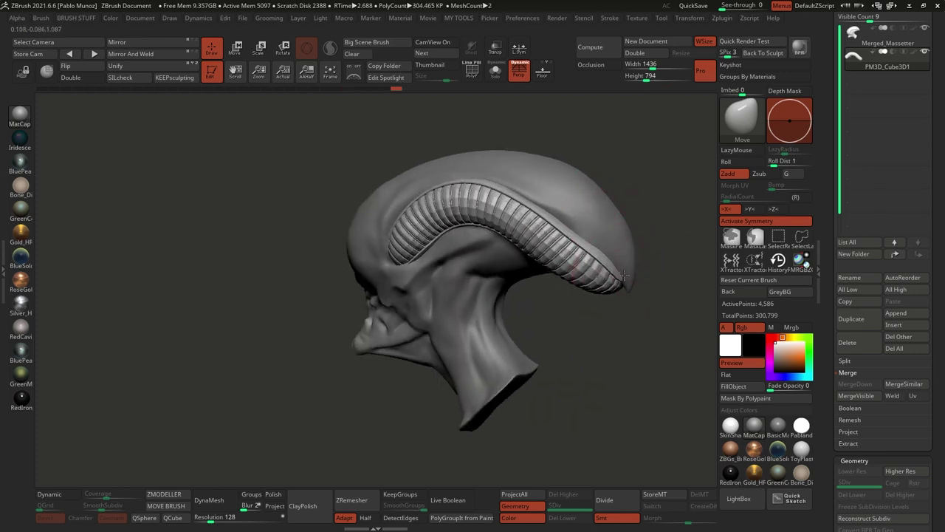
{"action": "key", "text": "ctrl+shift+z"}
{"action": "key", "text": "ctrl+shift+z"}
{"action": "key", "text": "ctrl+shift+z"}
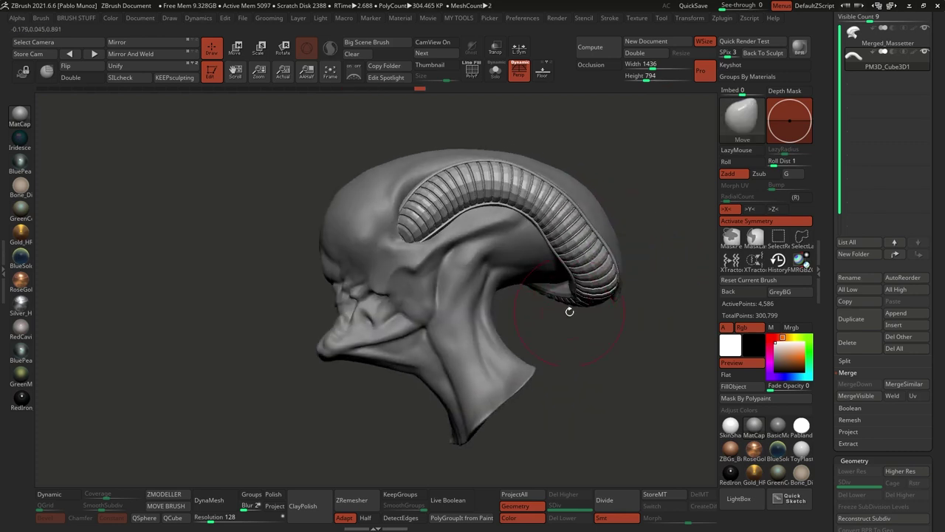
{"action": "key", "text": "ctrl+shift+z"}
{"action": "key", "text": "ctrl+shift+z"}
{"action": "key", "text": "ctrl+shift+z"}
{"action": "key", "text": "ctrl+shift+z"}
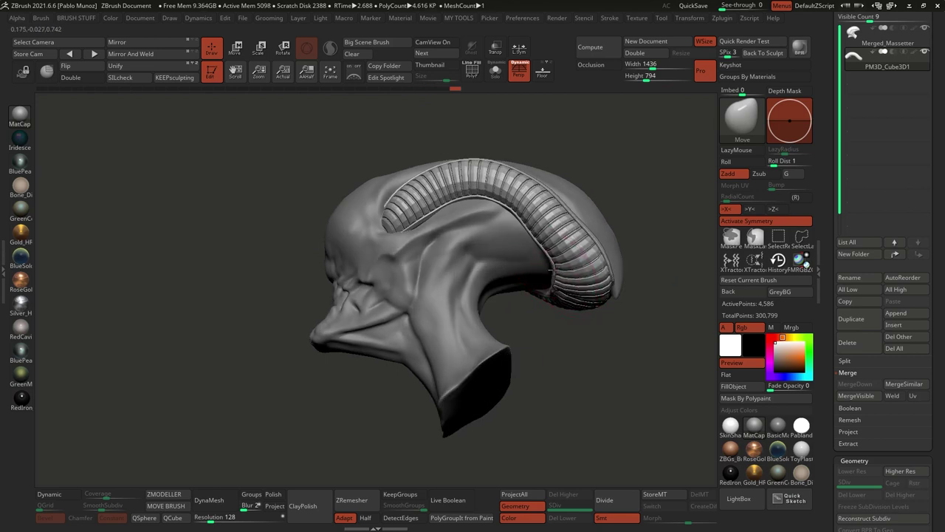
- Refine the upper arch and front ends of the ribbed tubes in side view to fill the skull grooves
{"action": "key", "text": "ctrl+shift+z"}
{"action": "key", "text": "ctrl+shift+z"}
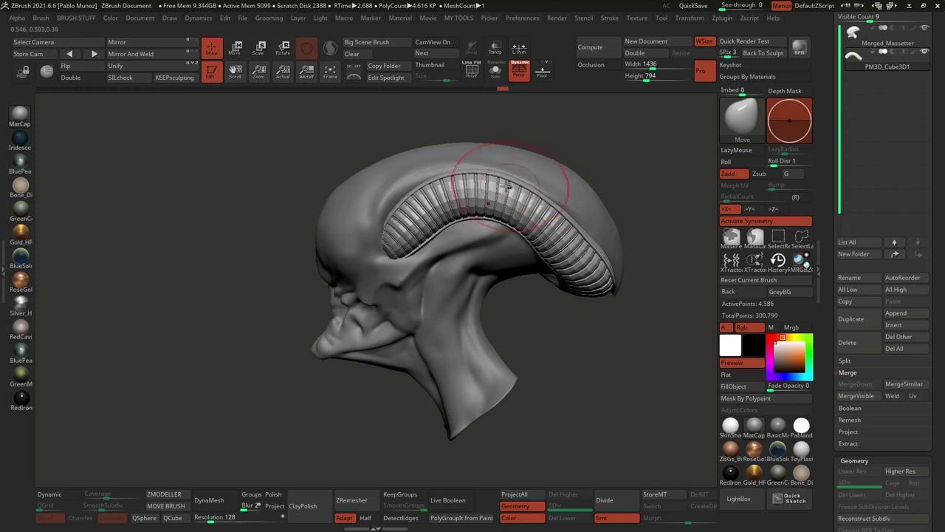
{"action": "key", "text": "ctrl+shift+z"}
{"action": "key", "text": "ctrl+shift+z"}
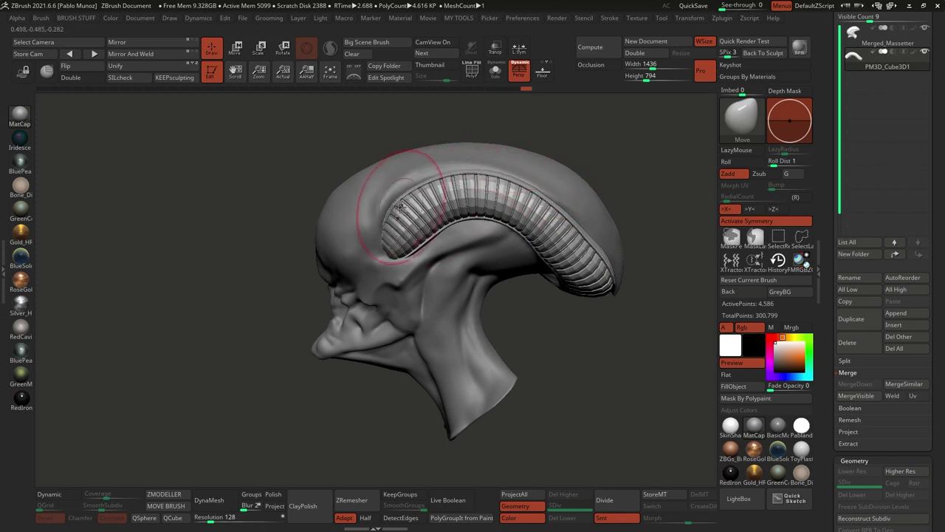
{"action": "key", "text": "ctrl+shift+z"}
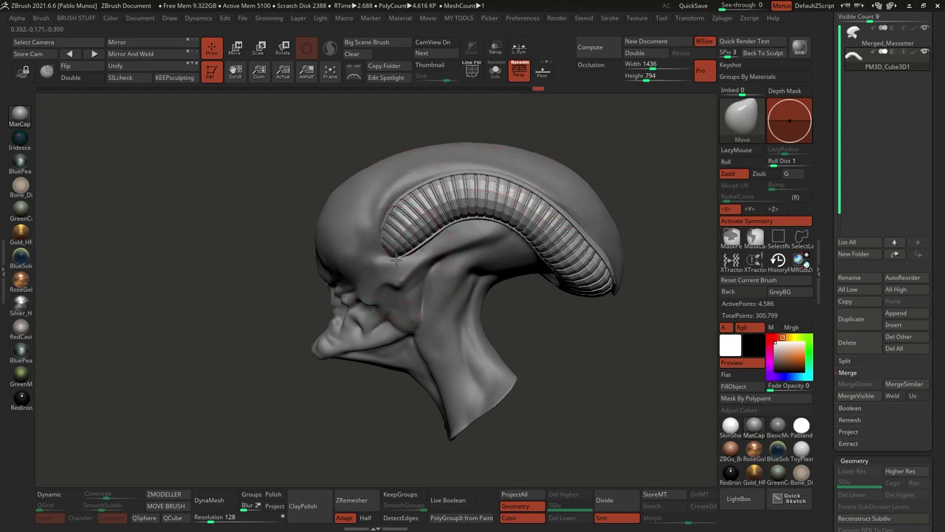
{"action": "key", "text": "ctrl+shift+z"}
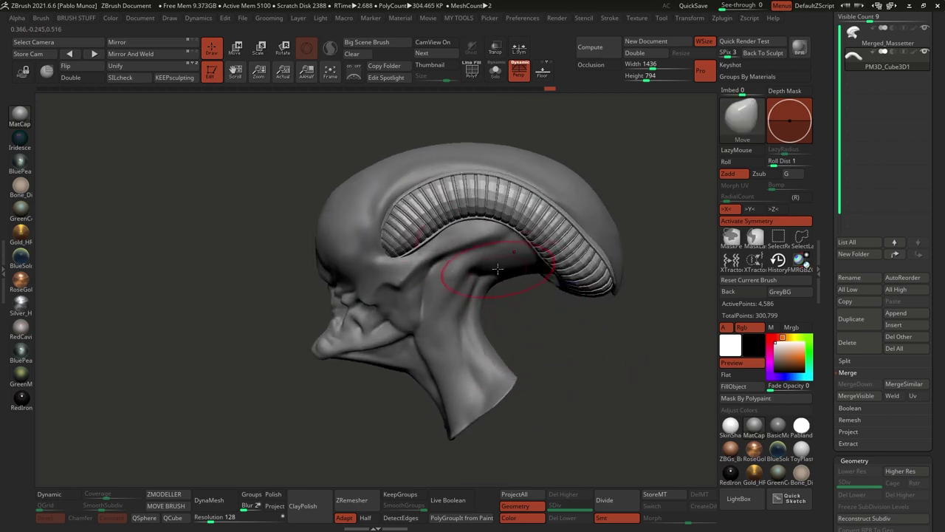
{"action": "mouse_move", "coordinate": [626, 228]}
{"action": "left_mouse_down"}
{"action": "mouse_move", "coordinate": [643, 265]}
{"action": "mouse_move", "coordinate": [633, 214]}
{"action": "left_mouse_up"}
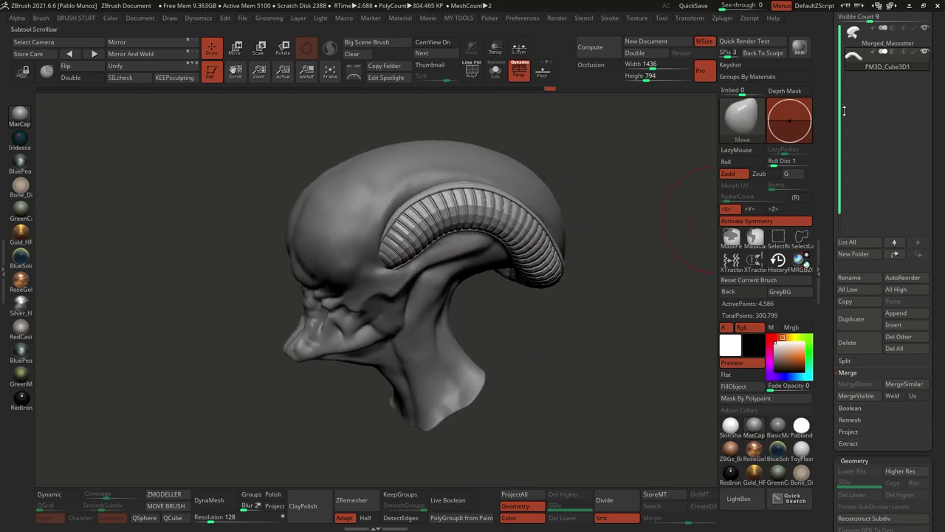
- Select the HRGi_Tubes2 brush and choose its Tube_05 mesh
{"action": "left_click", "coordinate": [496, 71]}
{"action": "left_click", "coordinate": [496, 72]}
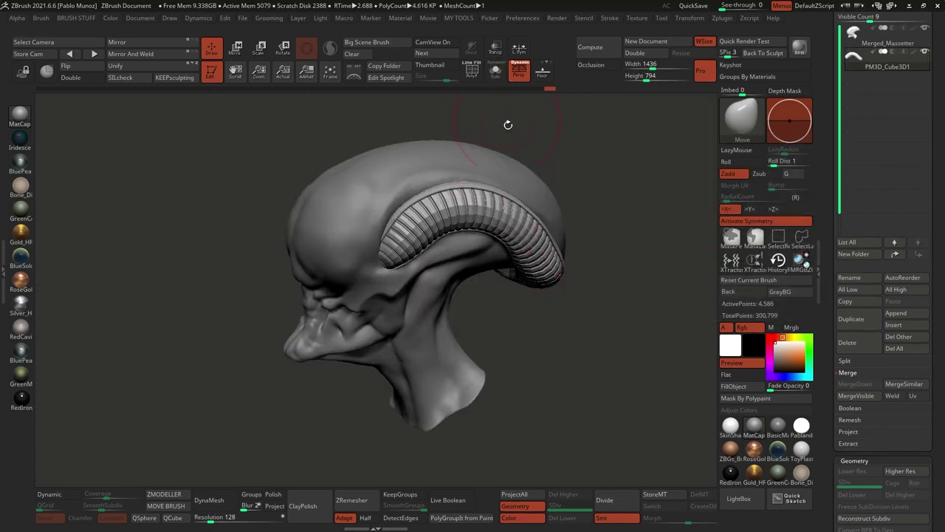
{"action": "left_click", "coordinate": [731, 131]}
{"action": "left_click", "coordinate": [35, 105]}
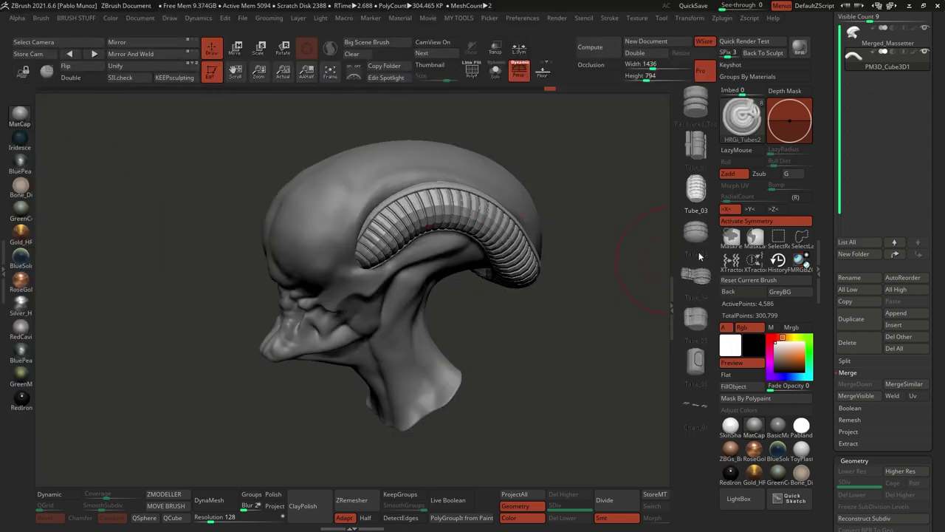
{"action": "left_click_drag", "start_coordinate": [696, 156], "coordinate": [699, 197]}
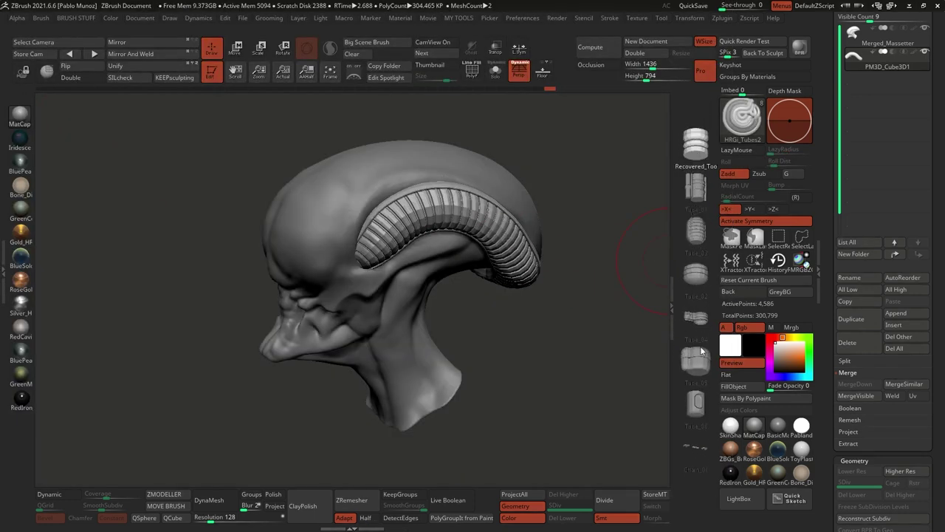
{"action": "scroll", "coordinate": [695, 354], "scroll_direction": "down", "scroll_amount": 1}
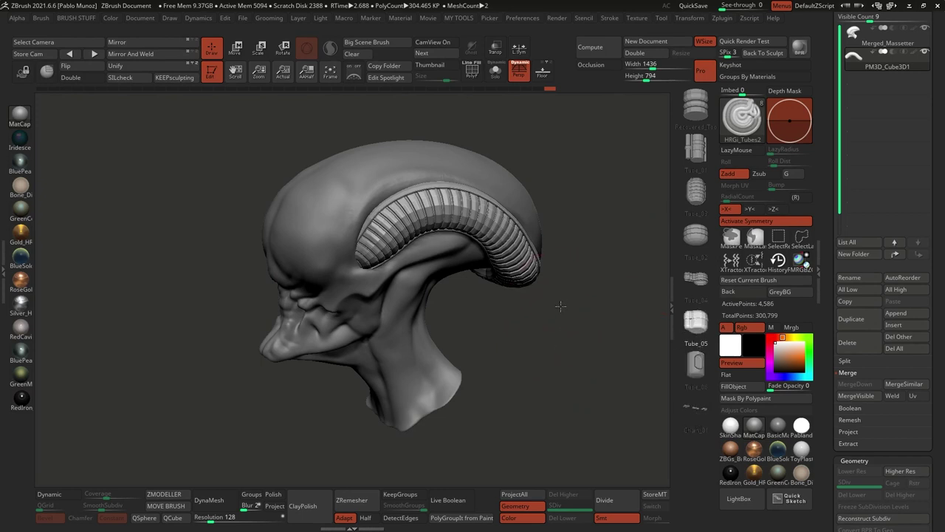
- Draw a Tube_05 curve below the ribbed tube, from under the skull's rear forward and down behind the cheek
{"action": "key", "text": "space"}
{"action": "mouse_move", "coordinate": [533, 299]}
{"action": "left_mouse_down"}
{"action": "mouse_move", "coordinate": [504, 291]}
{"action": "mouse_move", "coordinate": [514, 302]}
{"action": "mouse_move", "coordinate": [531, 266]}
{"action": "left_mouse_up"}
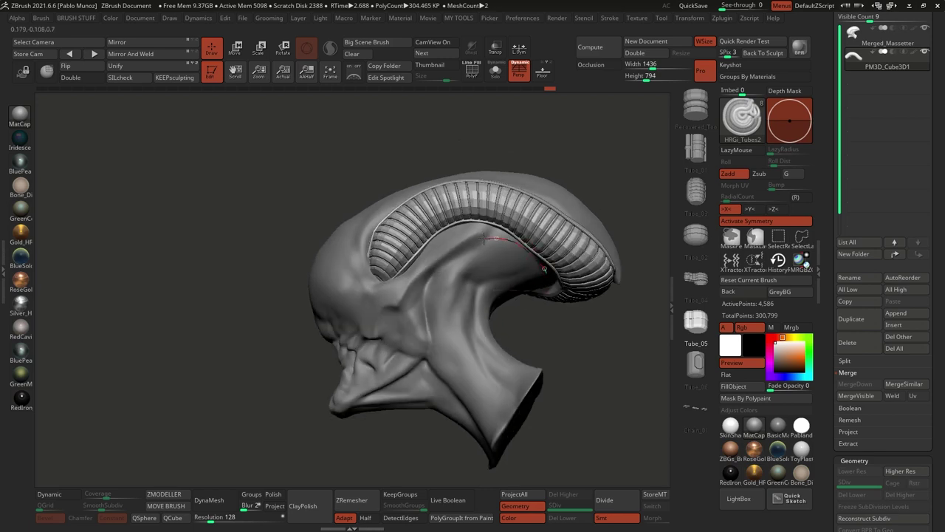
{"action": "left_click_drag", "start_coordinate": [423, 295], "coordinate": [428, 319]}
- Make the new Tube_05 tube thinner by reducing Draw Size and updating its curve
{"action": "key", "text": "space"}
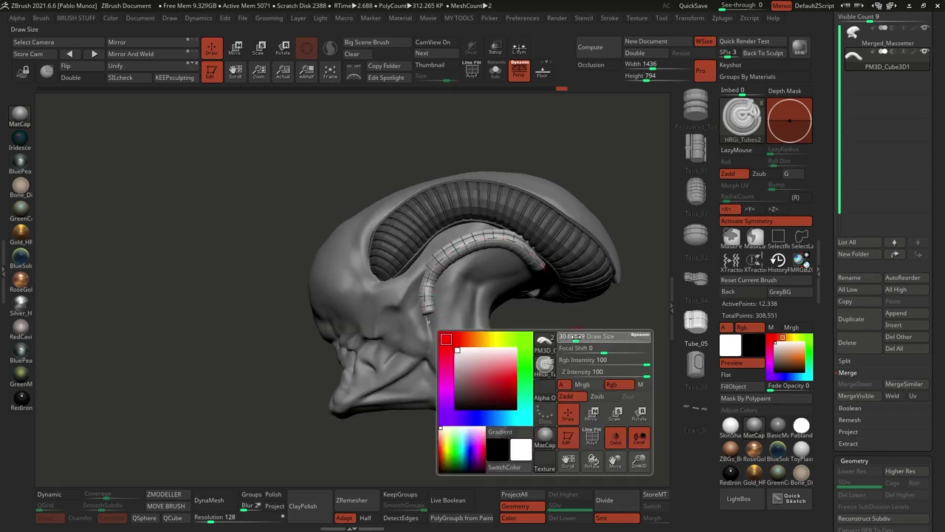
{"action": "left_click_drag", "start_coordinate": [527, 344], "coordinate": [540, 348]}
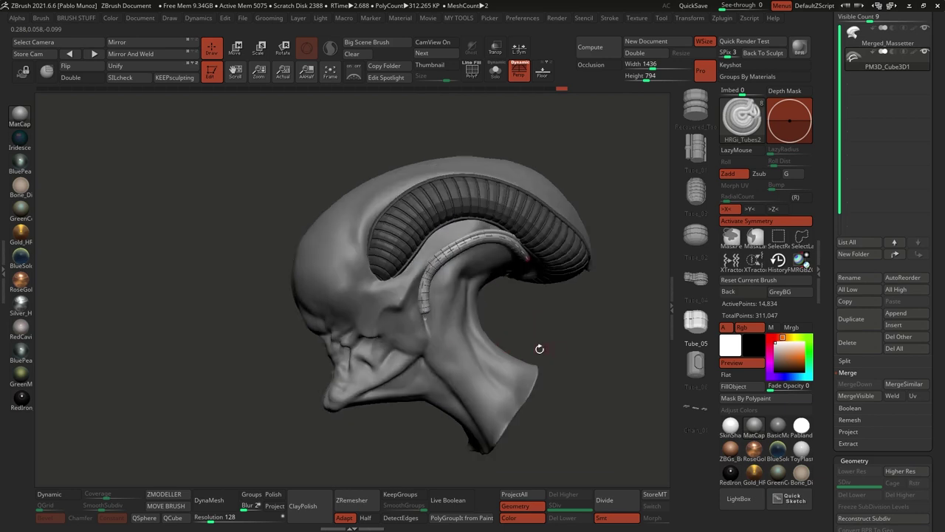
{"action": "left_click", "coordinate": [531, 266]}
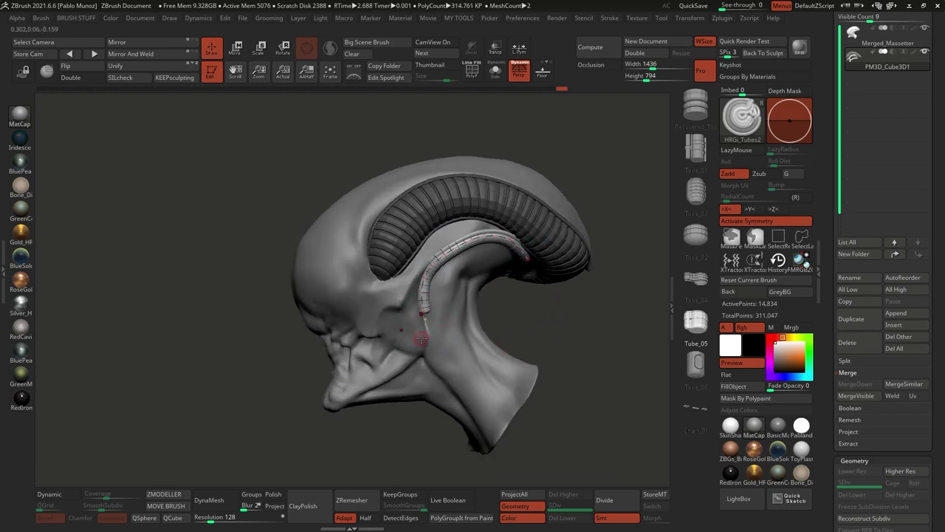
{"action": "mouse_move", "coordinate": [523, 326]}
{"action": "left_mouse_down"}
{"action": "mouse_move", "coordinate": [543, 305]}
{"action": "mouse_move", "coordinate": [493, 289]}
{"action": "mouse_move", "coordinate": [500, 304]}
{"action": "mouse_move", "coordinate": [494, 288]}
{"action": "mouse_move", "coordinate": [517, 292]}
{"action": "left_mouse_up"}
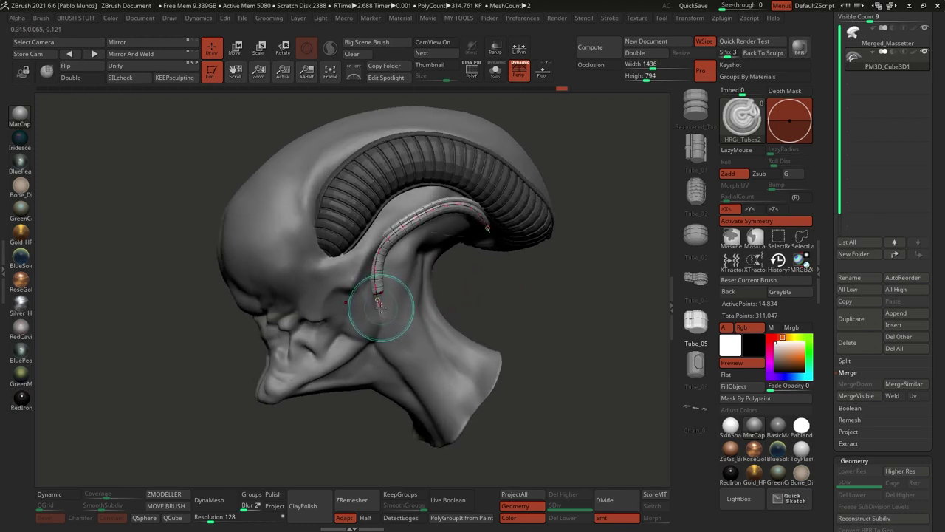
- Extend the lower end of the thin tube's curve down to the corner of the jaw, undoing the misplaced extension
{"action": "left_click_drag", "start_coordinate": [383, 312], "coordinate": [380, 310]}
{"action": "left_click_drag", "start_coordinate": [381, 307], "coordinate": [412, 363]}
{"action": "key", "text": "ctrl+z"}
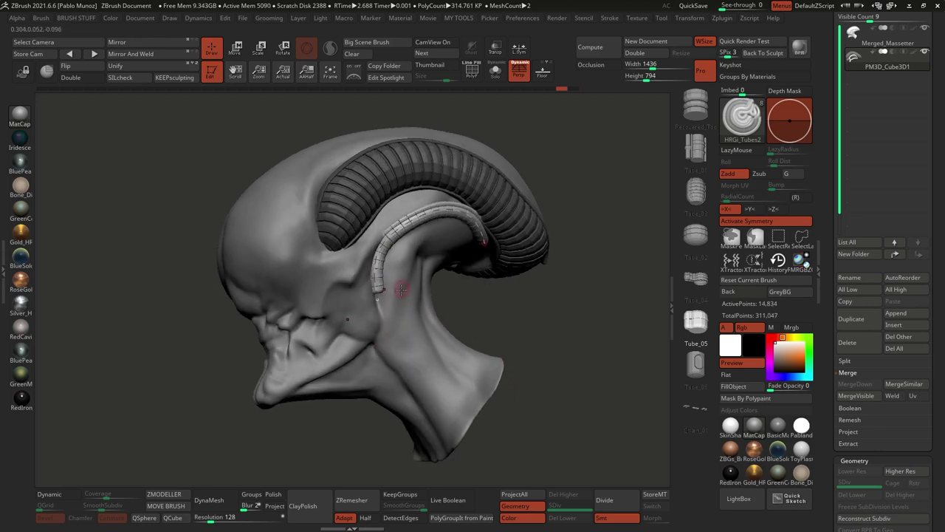
{"action": "left_click_drag", "start_coordinate": [381, 309], "coordinate": [374, 343]}
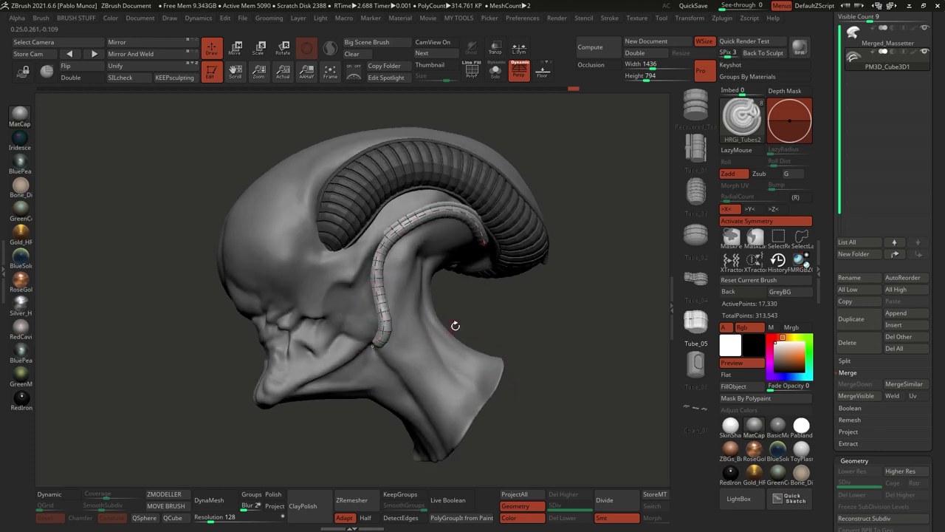
{"action": "left_click_drag", "start_coordinate": [526, 322], "coordinate": [555, 252]}
{"action": "left_click_drag", "start_coordinate": [575, 296], "coordinate": [491, 302]}
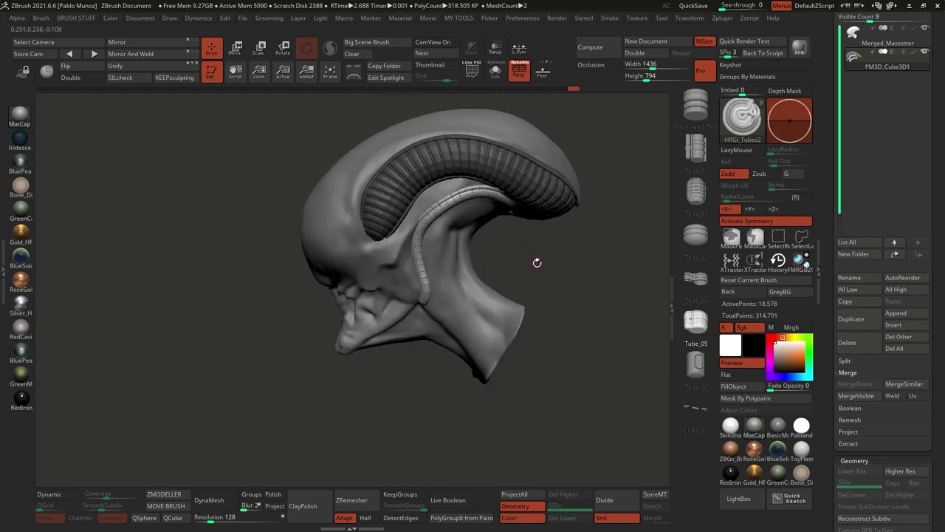
- Switch to the Move brush and enlarge its Draw Size for reshaping the thin tube
{"action": "key", "text": "b"}
{"action": "left_click", "coordinate": [547, 285]}
{"action": "key", "text": "space"}
{"action": "left_click_drag", "start_coordinate": [551, 245], "coordinate": [565, 246]}
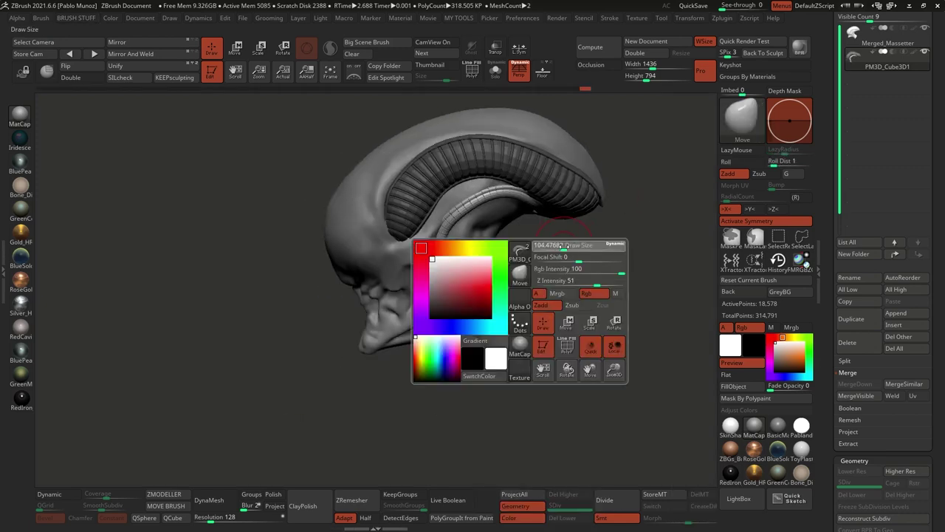
{"action": "key", "text": "space"}
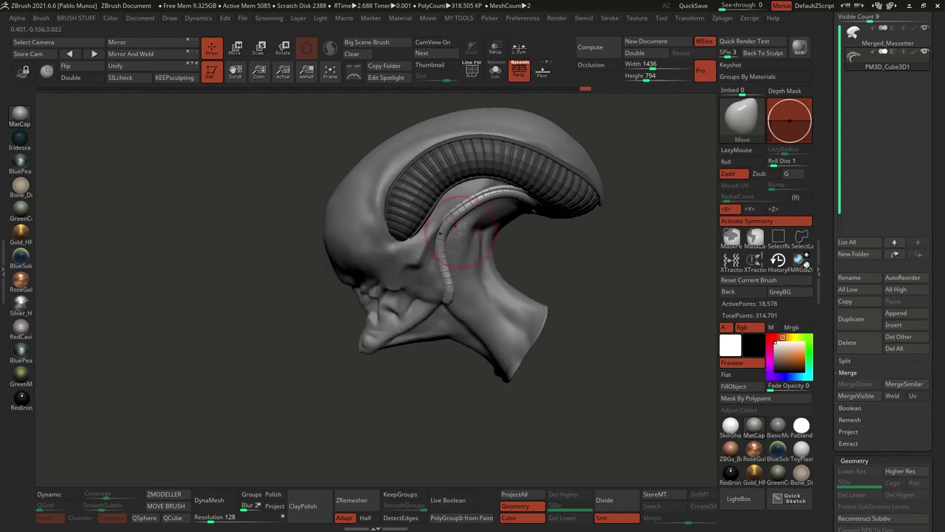
{"action": "right_click_drag", "start_coordinate": [467, 222], "coordinate": [455, 237], "text": "ctrl"}
{"action": "key", "text": "space"}
{"action": "left_click_drag", "start_coordinate": [455, 236], "coordinate": [462, 236]}
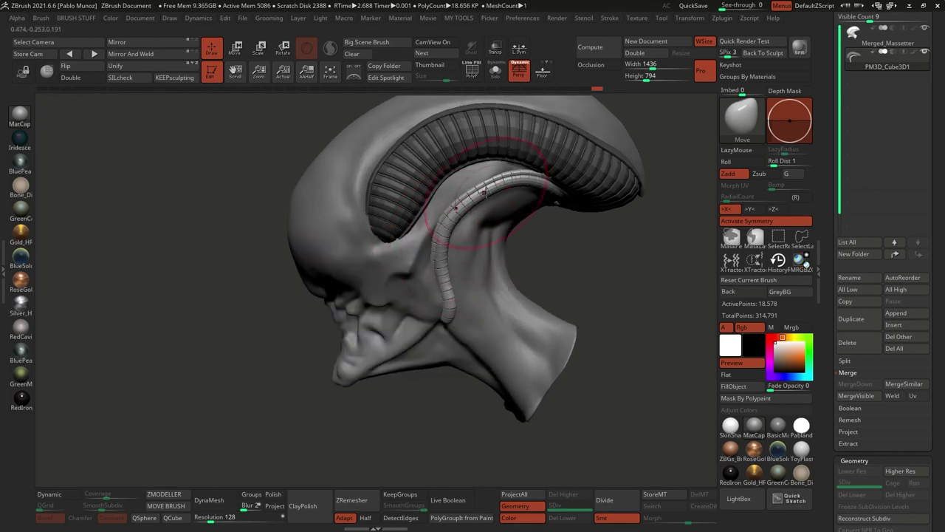
- Fit the thin tube against the cheek and tuck its lower end into the corner of the jaw with the Move brush
{"action": "mouse_move", "coordinate": [485, 192]}
{"action": "right_mouse_down"}
{"action": "mouse_move", "coordinate": [519, 175]}
{"action": "mouse_move", "coordinate": [433, 218]}
{"action": "right_mouse_up"}
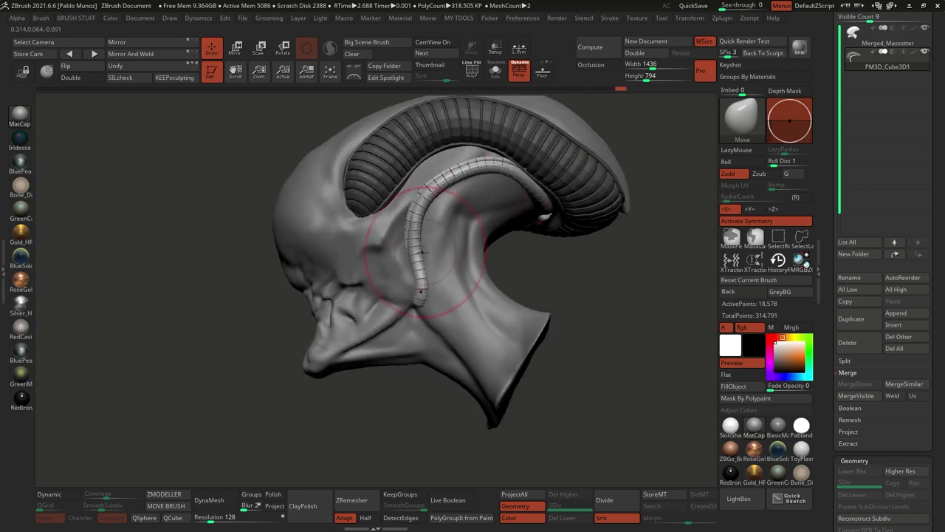
{"action": "mouse_move", "coordinate": [415, 280]}
{"action": "right_mouse_down"}
{"action": "mouse_move", "coordinate": [431, 274]}
{"action": "mouse_move", "coordinate": [405, 318]}
{"action": "mouse_move", "coordinate": [411, 325]}
{"action": "mouse_move", "coordinate": [425, 289]}
{"action": "mouse_move", "coordinate": [437, 305]}
{"action": "mouse_move", "coordinate": [421, 295]}
{"action": "right_mouse_up"}
{"action": "right_click", "coordinate": [425, 290]}
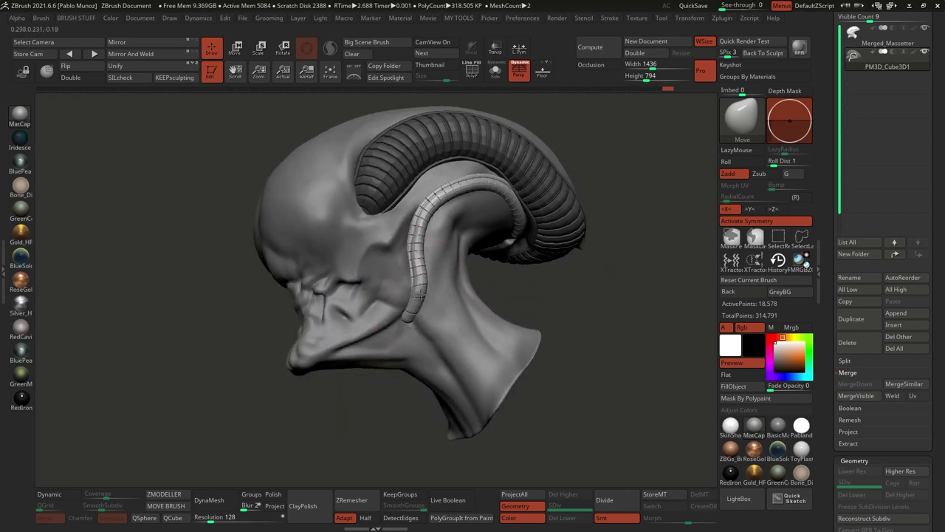
{"action": "left_click_drag", "start_coordinate": [409, 322], "coordinate": [408, 315]}
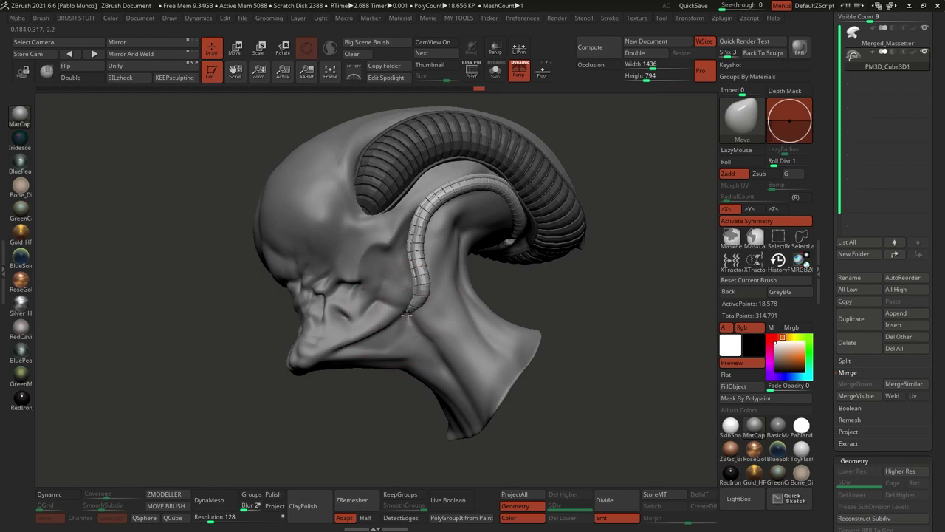
{"action": "mouse_move", "coordinate": [427, 297]}
{"action": "right_mouse_down"}
{"action": "mouse_move", "coordinate": [527, 245]}
{"action": "mouse_move", "coordinate": [518, 303]}
{"action": "mouse_move", "coordinate": [550, 327]}
{"action": "right_mouse_up"}
{"action": "left_click", "coordinate": [519, 296], "text": "ctrl"}
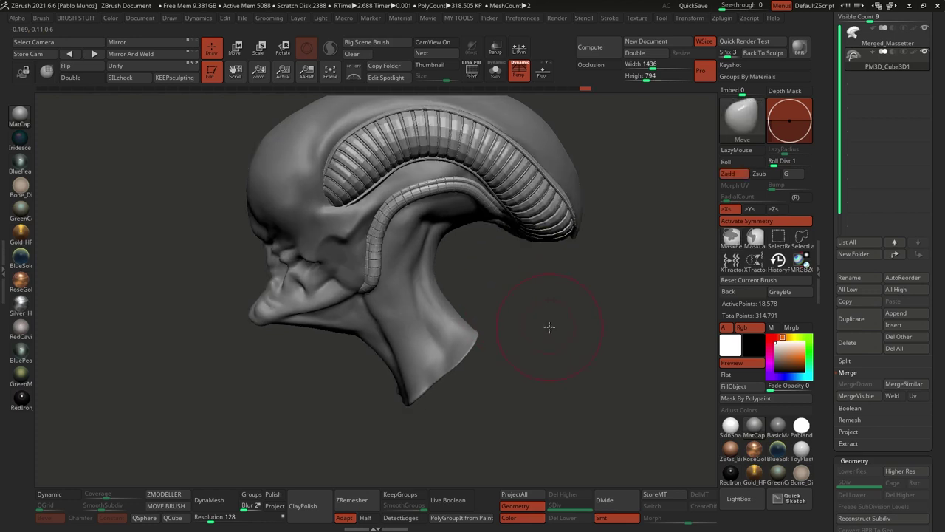
- Preview both tubes smoothed with Dynamic Subdivision, and turn the smoothing off again
{"action": "left_click", "coordinate": [59, 499]}
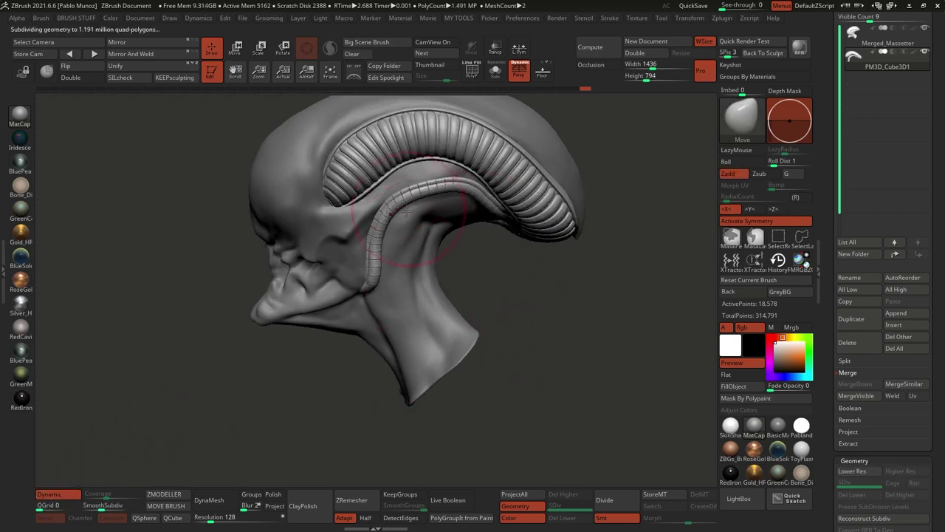
{"action": "right_click_drag", "start_coordinate": [407, 211], "coordinate": [410, 259], "text": "ctrl"}
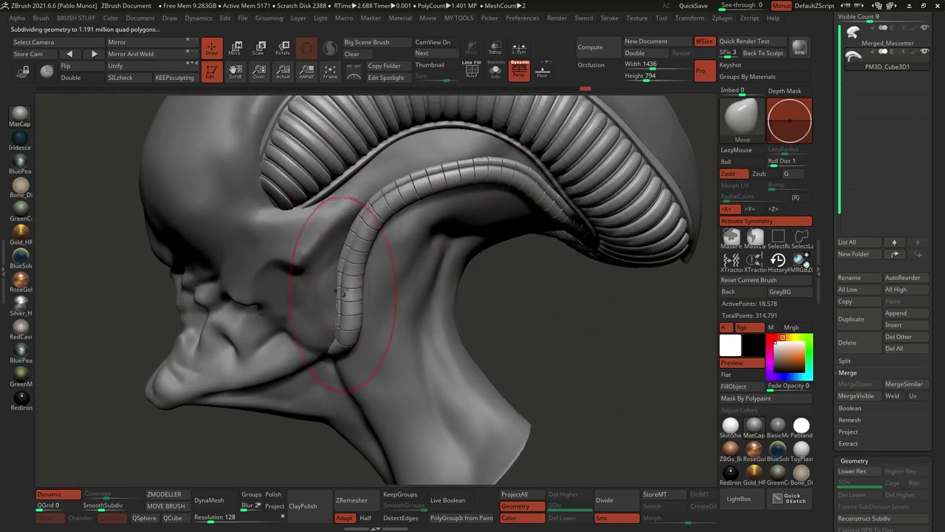
{"action": "mouse_move", "coordinate": [467, 343]}
{"action": "right_mouse_down", "text": "ctrl"}
{"action": "mouse_move", "coordinate": [471, 304]}
{"action": "mouse_move", "coordinate": [502, 332]}
{"action": "mouse_move", "coordinate": [530, 336]}
{"action": "mouse_move", "coordinate": [497, 342]}
{"action": "right_mouse_up", "text": "ctrl"}
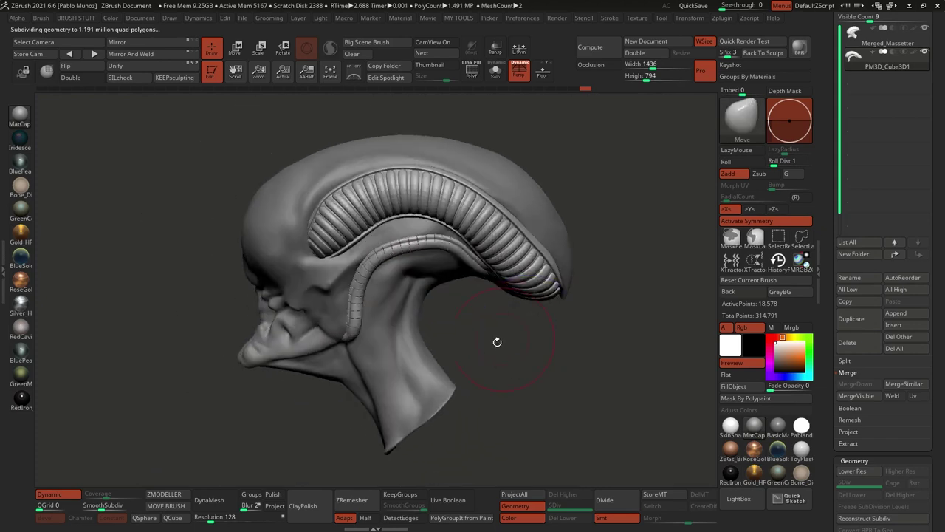
{"action": "left_click", "coordinate": [59, 493]}
{"action": "right_click_drag", "start_coordinate": [551, 359], "coordinate": [556, 353]}
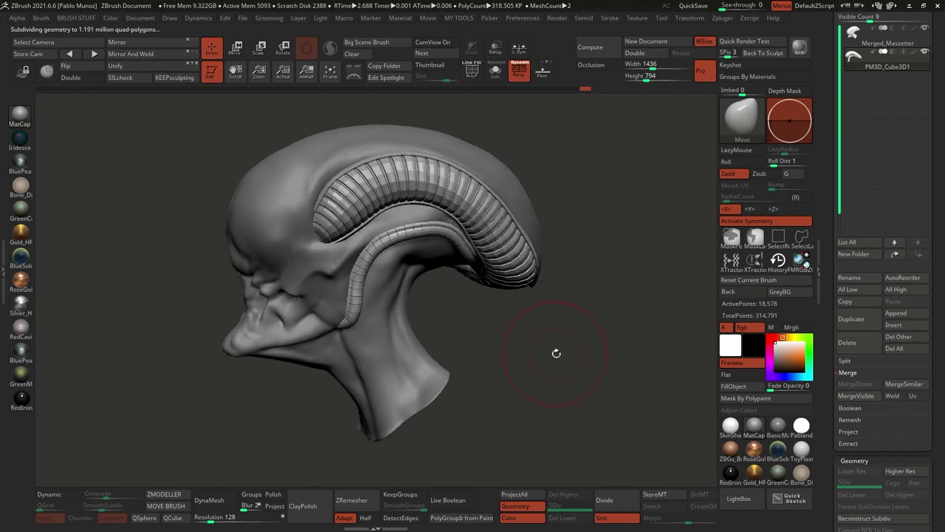
- Load the HRGi_Tubes brush from the LightBox brush library and choose its Tube_11 mesh
{"action": "left_click", "coordinate": [733, 132]}
{"action": "key", "text": "m"}
{"action": "key", "text": "v"}
{"action": "left_click", "coordinate": [738, 499]}
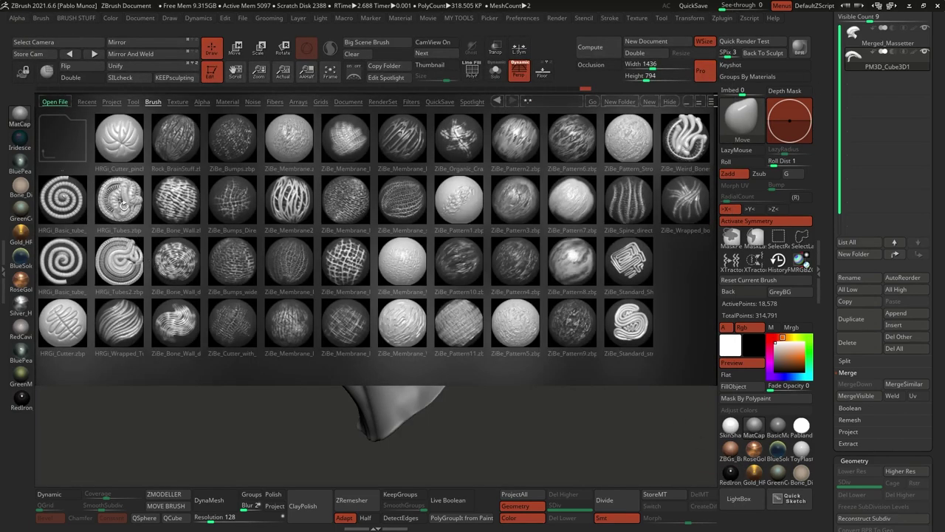
{"action": "double_click", "coordinate": [122, 205]}
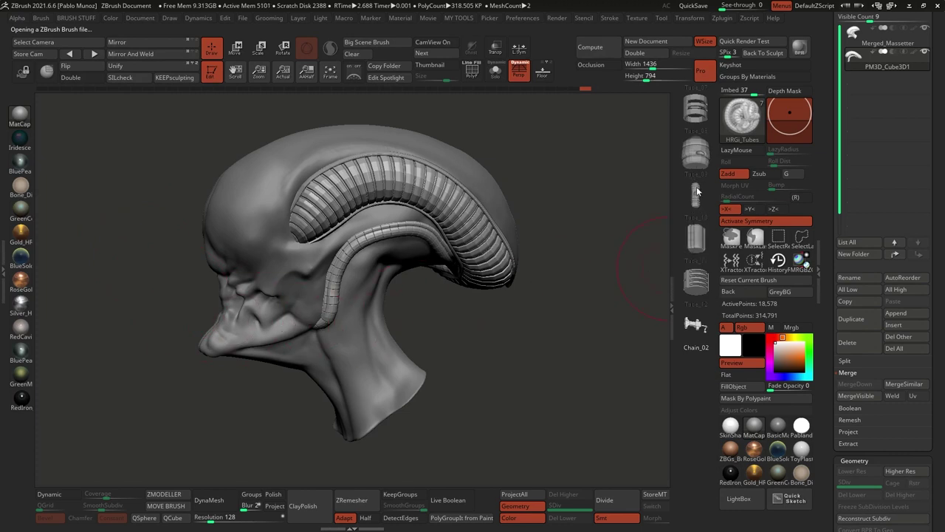
{"action": "left_click", "coordinate": [698, 243]}
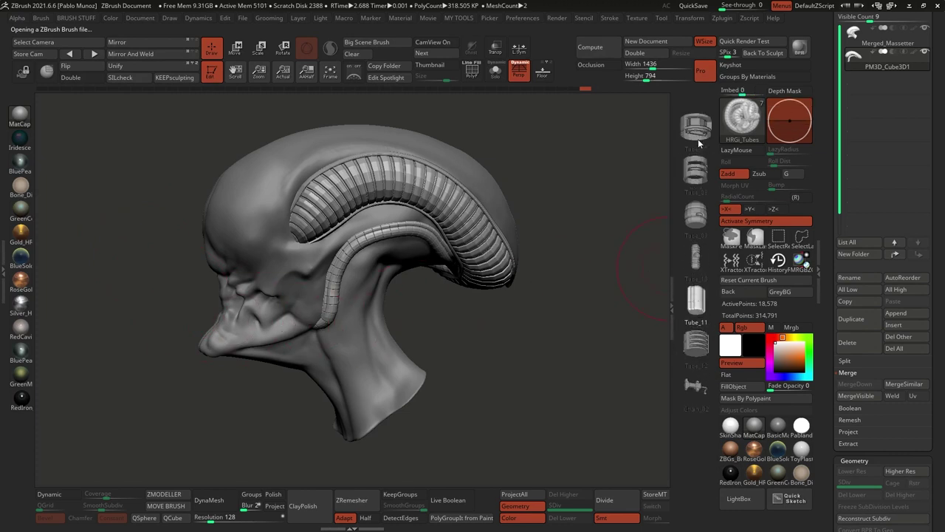
- Try a Chain_02 curve down the side of the neck with an adjusted Draw Size, and undo it
{"action": "mouse_move", "coordinate": [476, 317]}
{"action": "left_mouse_down"}
{"action": "mouse_move", "coordinate": [433, 333]}
{"action": "mouse_move", "coordinate": [545, 276]}
{"action": "left_mouse_up"}
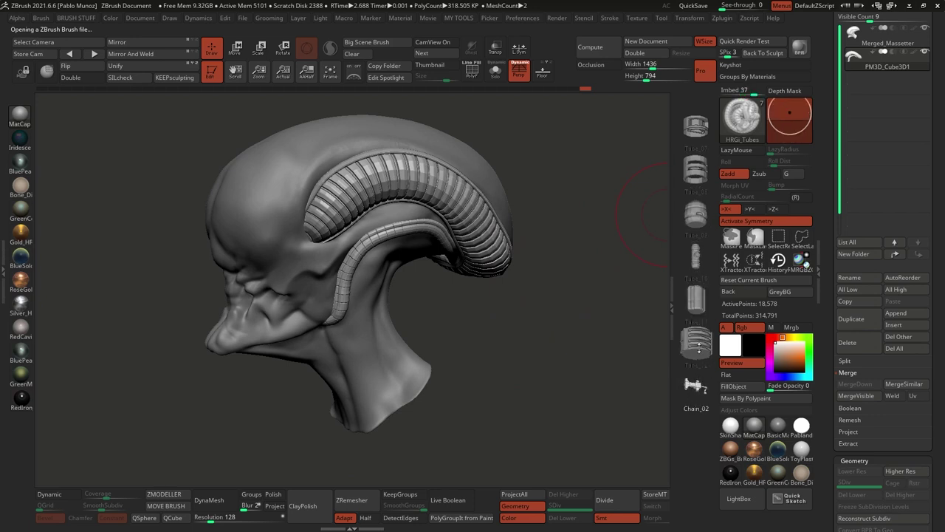
{"action": "left_click_drag", "start_coordinate": [550, 356], "coordinate": [515, 310]}
{"action": "left_click_drag", "start_coordinate": [426, 269], "coordinate": [439, 278]}
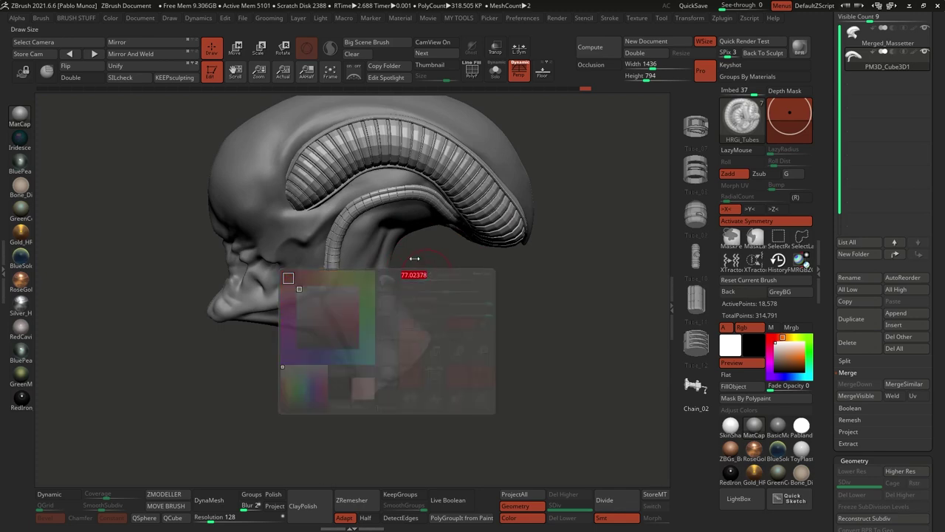
{"action": "left_click_drag", "start_coordinate": [392, 373], "coordinate": [426, 367]}
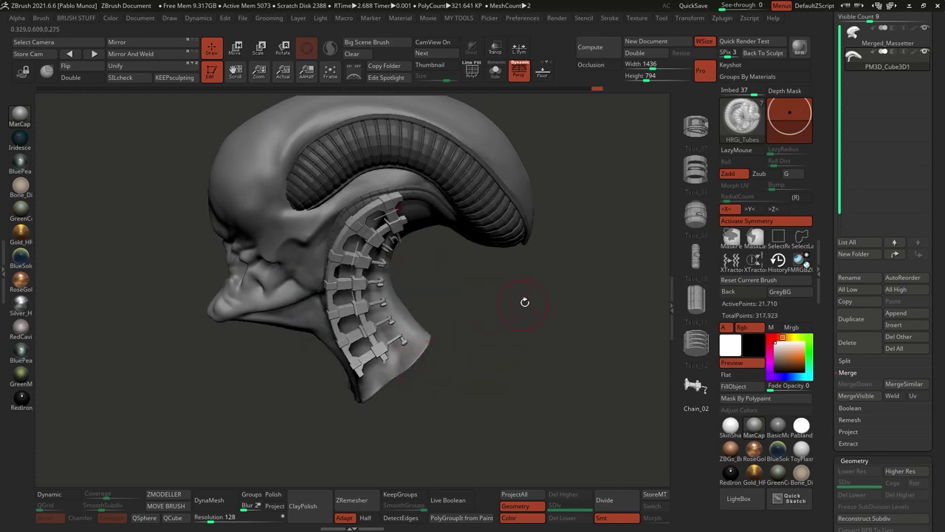
{"action": "mouse_move", "coordinate": [508, 290]}
{"action": "left_mouse_down"}
{"action": "mouse_move", "coordinate": [494, 285]}
{"action": "mouse_move", "coordinate": [445, 316]}
{"action": "left_mouse_up"}
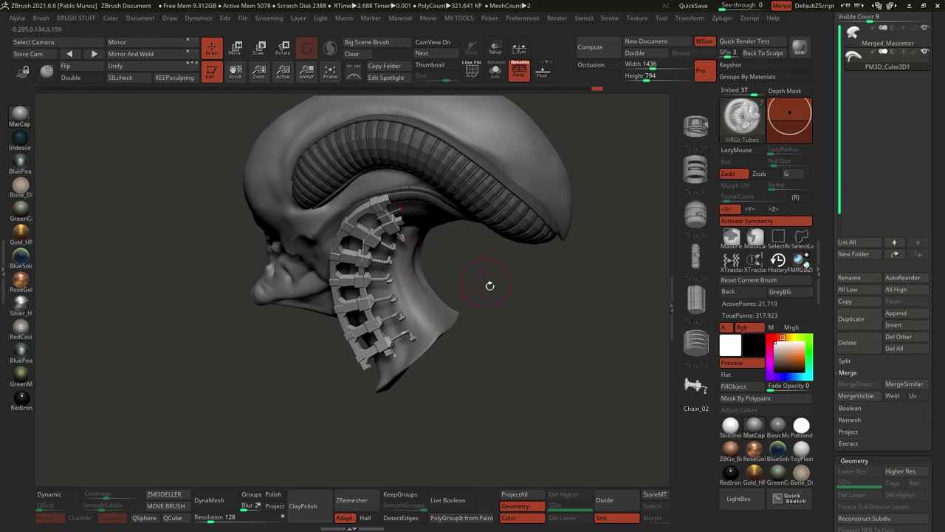
{"action": "key", "text": "ctrl+z"}
{"action": "right_click", "coordinate": [537, 288]}
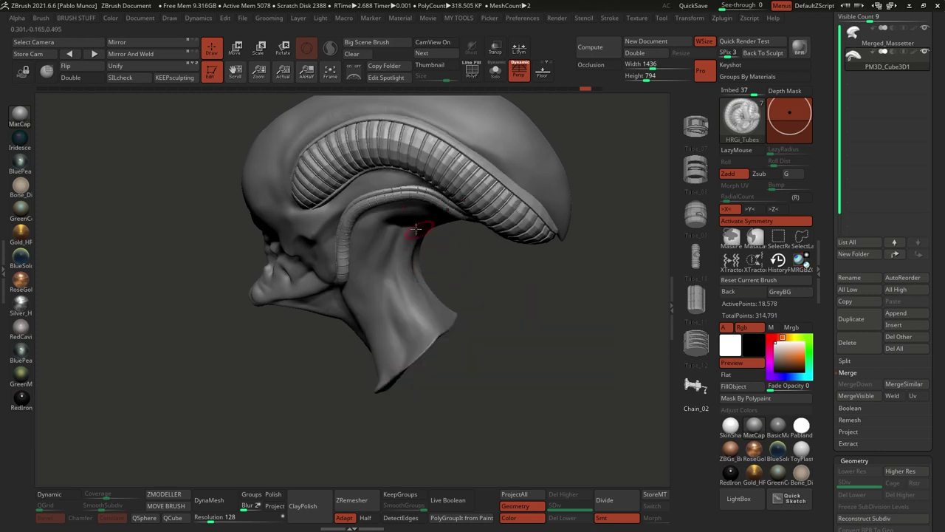
- Try a winding S-shaped Chain_02 curve from under the skull's rear to the base of the neck, and undo it
{"action": "left_click_drag", "start_coordinate": [407, 328], "coordinate": [391, 369]}
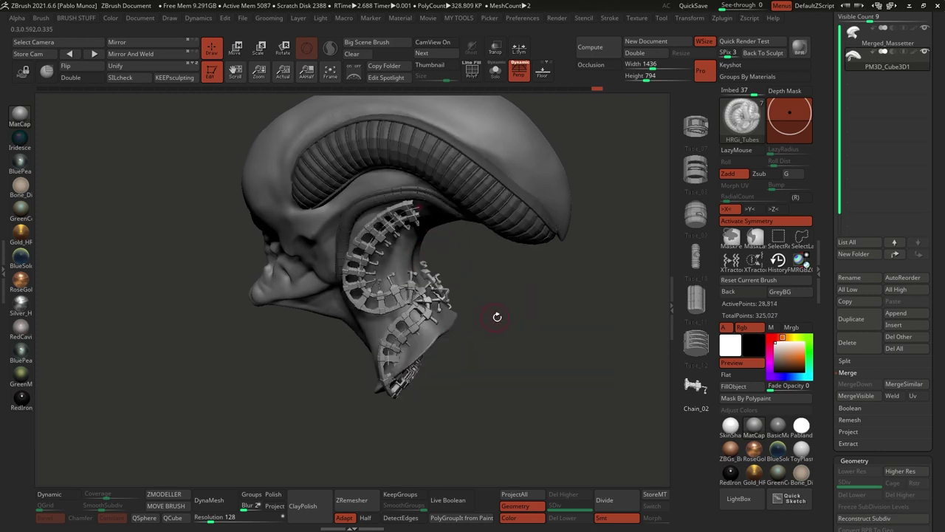
{"action": "left_click_drag", "start_coordinate": [446, 245], "coordinate": [498, 278]}
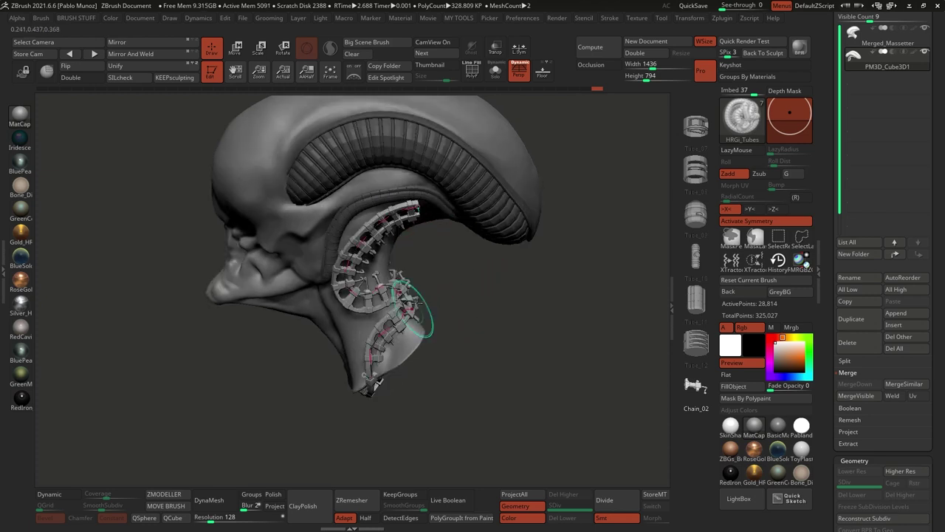
{"action": "key", "text": "ctrl+z"}
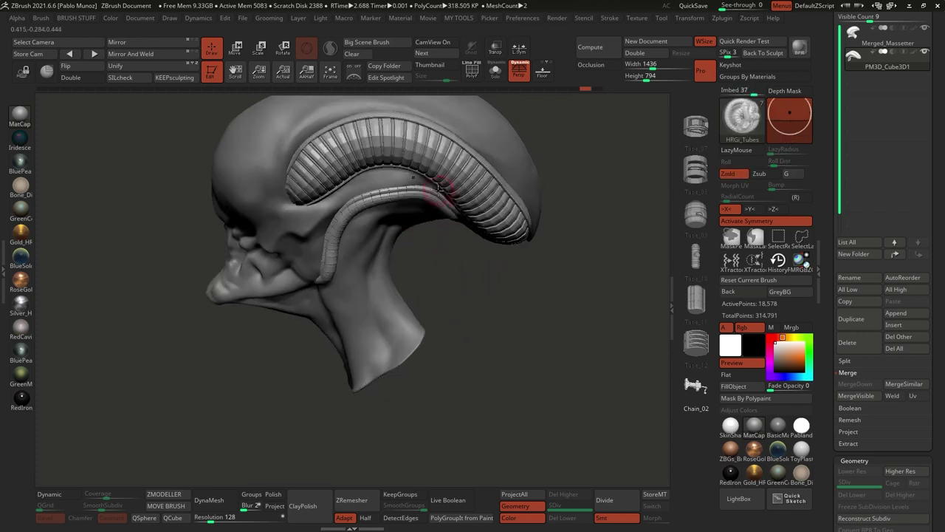
- Try a Chain_02 curve following the thin tube between the skull's rear and the jaw corner, and undo it
{"action": "left_click_drag", "start_coordinate": [441, 238], "coordinate": [453, 233]}
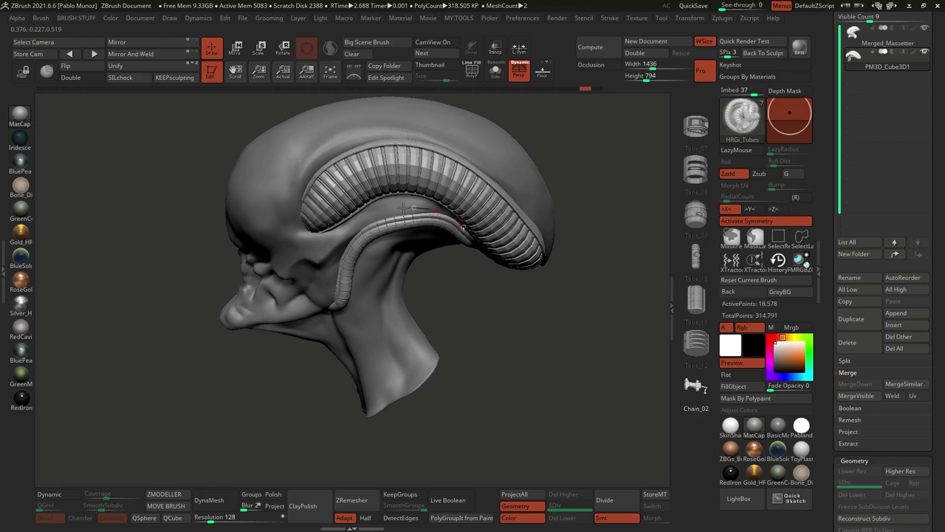
{"action": "left_click_drag", "start_coordinate": [329, 311], "coordinate": [328, 313]}
{"action": "mouse_move", "coordinate": [438, 311]}
{"action": "left_mouse_down"}
{"action": "mouse_move", "coordinate": [463, 285]}
{"action": "mouse_move", "coordinate": [423, 231]}
{"action": "left_mouse_up"}
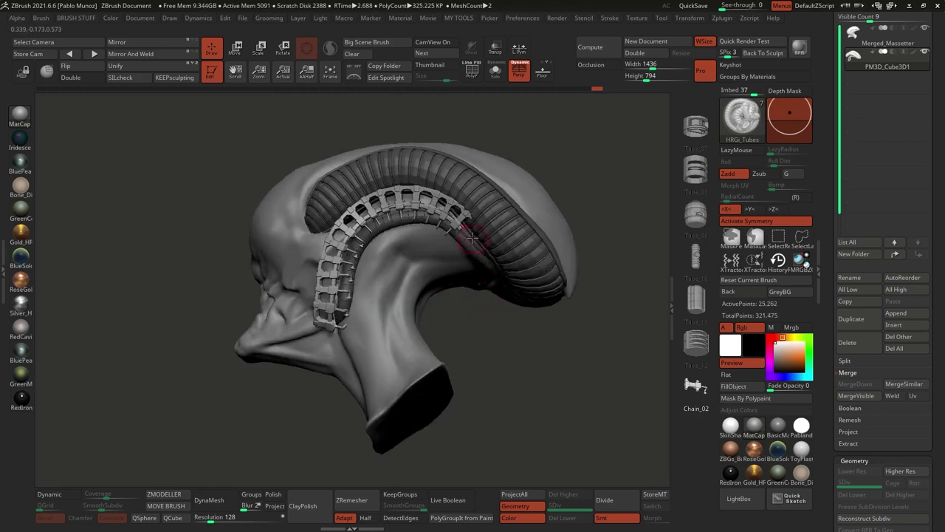
{"action": "left_click_drag", "start_coordinate": [486, 316], "coordinate": [508, 357]}
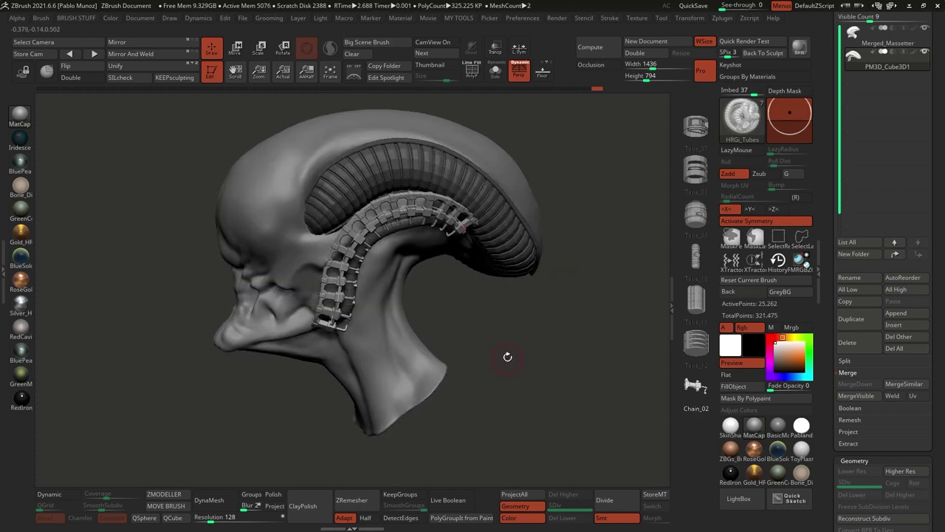
{"action": "key", "text": "ctrl+z"}
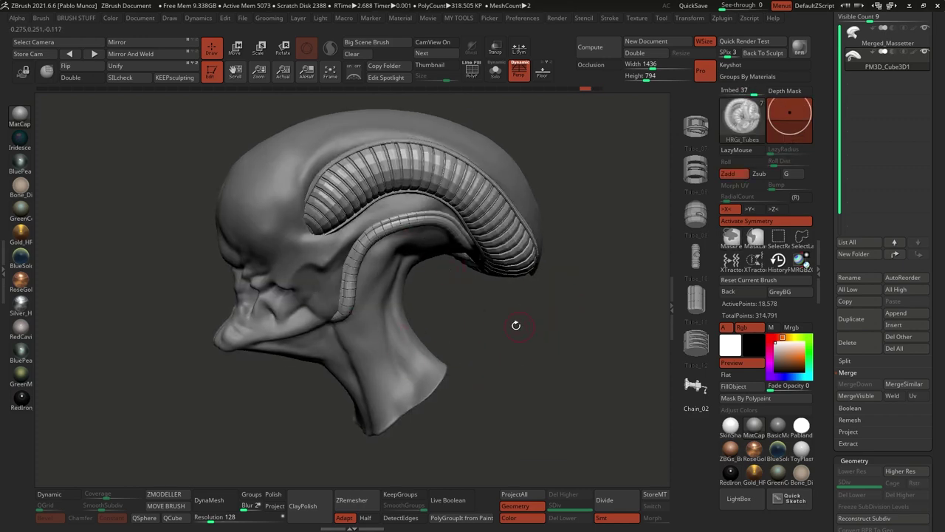
- Try a Tube_10 curve from under the skull's rear down the side of the neck, and undo it
{"action": "left_click_drag", "start_coordinate": [526, 331], "coordinate": [547, 319]}
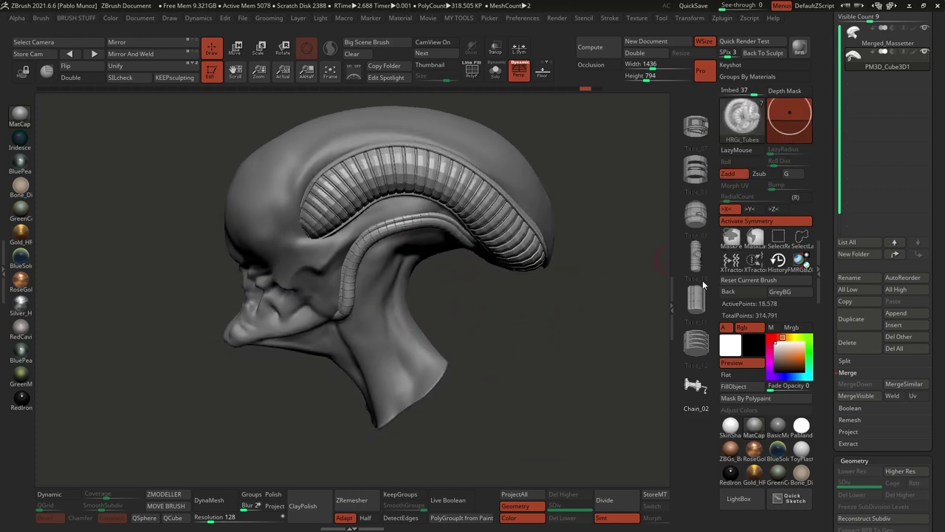
{"action": "left_click", "coordinate": [696, 260]}
{"action": "left_click_drag", "start_coordinate": [460, 294], "coordinate": [468, 184]}
{"action": "left_click_drag", "start_coordinate": [415, 378], "coordinate": [415, 379]}
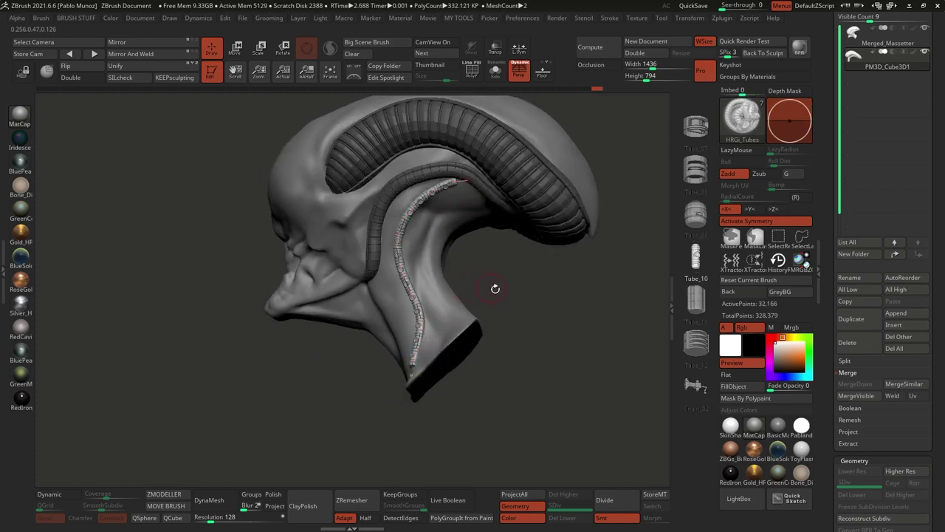
{"action": "mouse_move", "coordinate": [494, 288]}
{"action": "left_mouse_down"}
{"action": "mouse_move", "coordinate": [481, 333]}
{"action": "mouse_move", "coordinate": [495, 293]}
{"action": "left_mouse_up"}
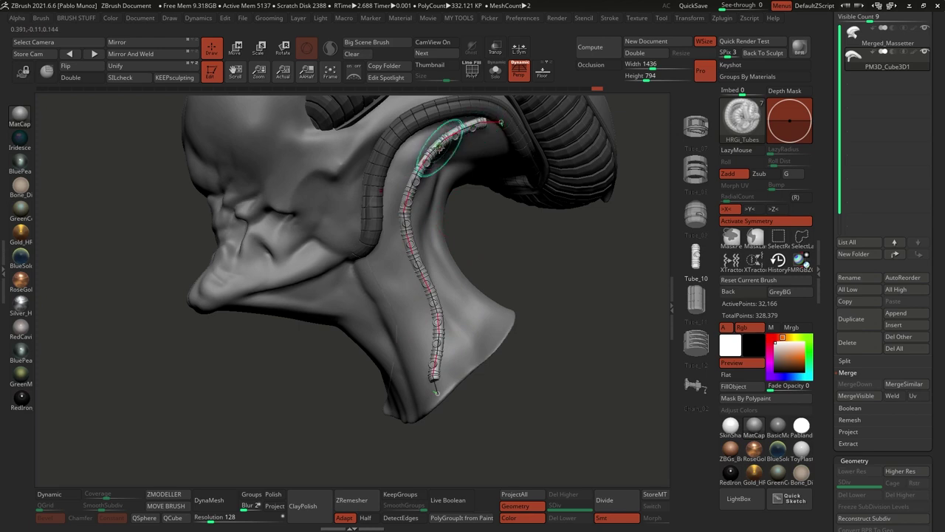
{"action": "left_click_drag", "start_coordinate": [541, 275], "coordinate": [555, 270]}
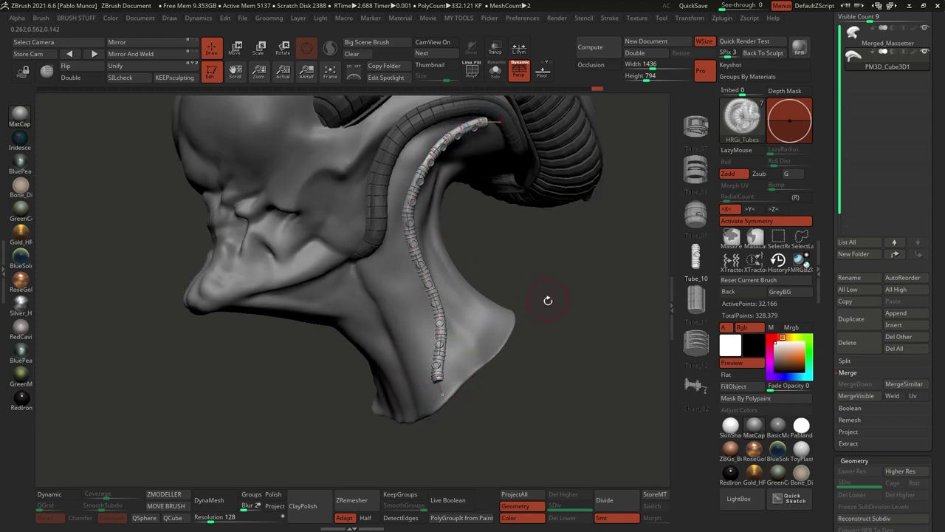
{"action": "key", "text": "ctrl+z"}
{"action": "right_click_drag", "start_coordinate": [576, 314], "coordinate": [567, 291], "text": "ctrl"}
{"action": "left_click_drag", "start_coordinate": [566, 291], "coordinate": [625, 269]}
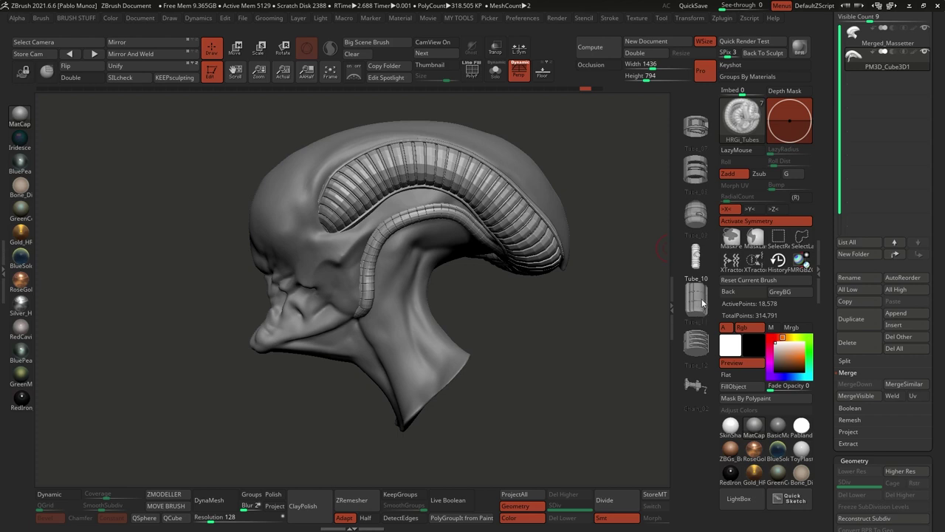
- Draw a Tube_11 curve from beneath the thin tube's rear end down the side of the neck, undoing the first attempt along the cheek
{"action": "left_click", "coordinate": [701, 302]}
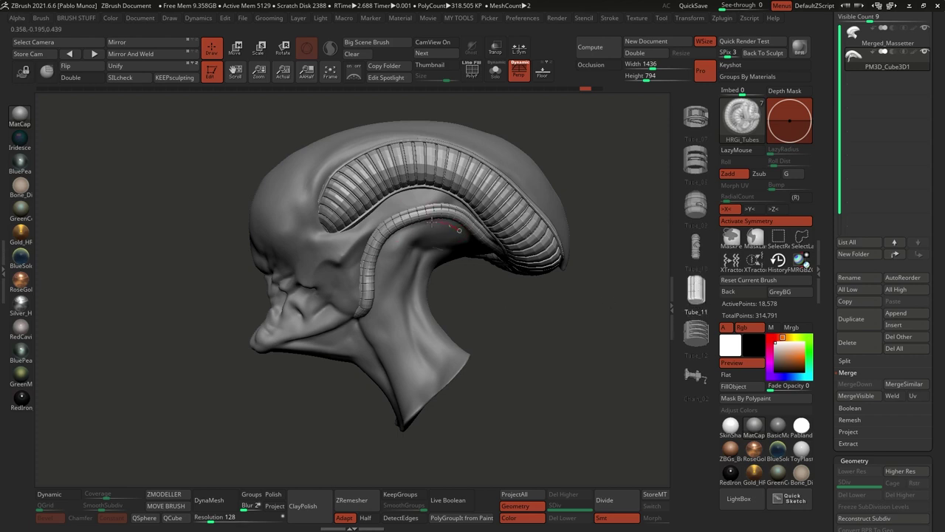
{"action": "left_click_drag", "start_coordinate": [371, 308], "coordinate": [363, 317]}
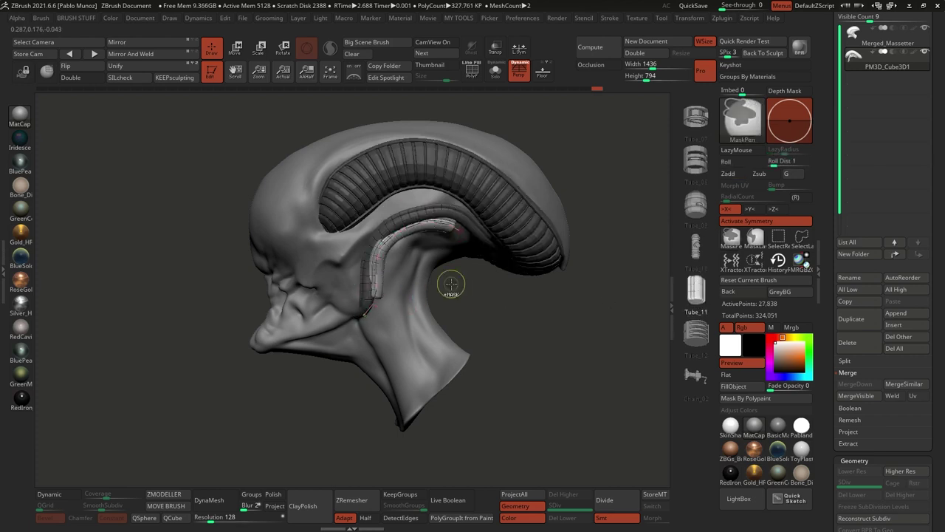
{"action": "key", "text": "ctrl+z"}
{"action": "left_click_drag", "start_coordinate": [407, 378], "coordinate": [409, 379]}
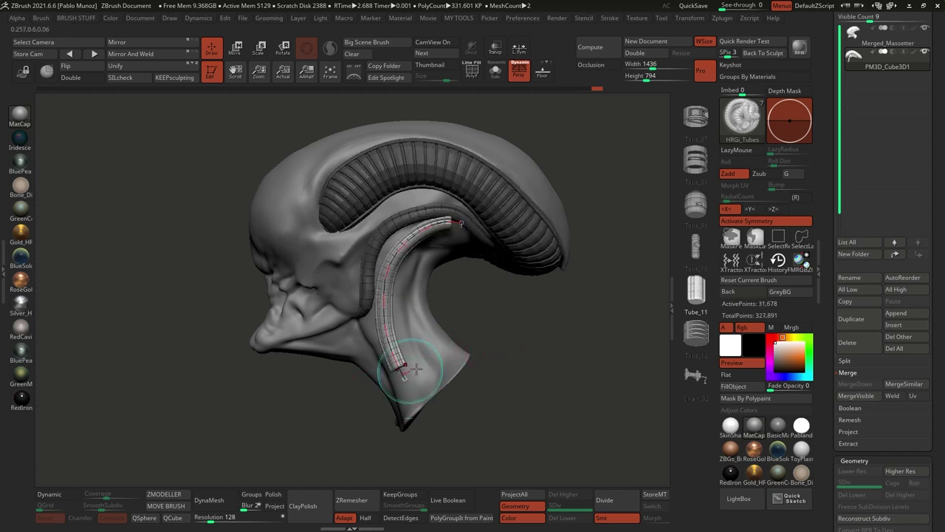
{"action": "left_click_drag", "start_coordinate": [538, 343], "coordinate": [510, 325]}
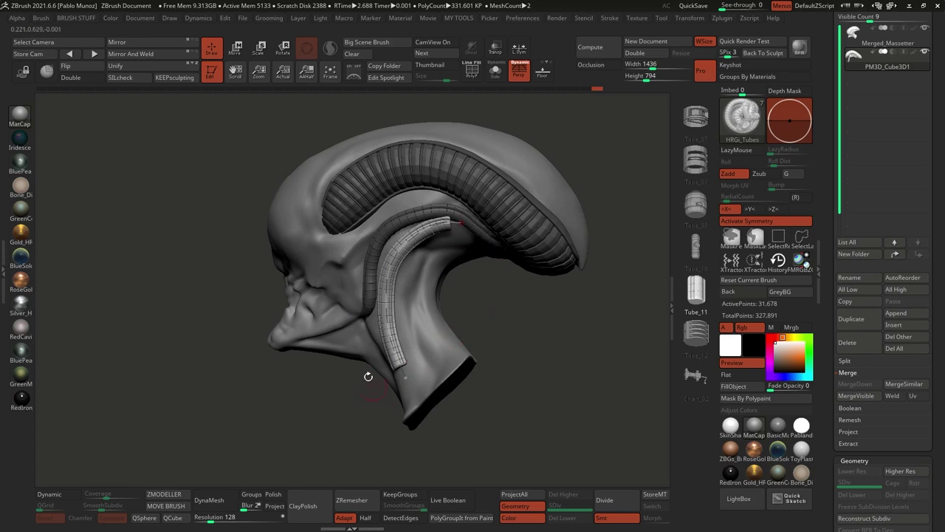
- Undo the Tube_11 curve on the neck and load the HRGi_Basic_tube brush from the custom brush library
{"action": "left_click_drag", "start_coordinate": [506, 332], "coordinate": [515, 349]}
{"action": "key", "text": "ctrl+z"}
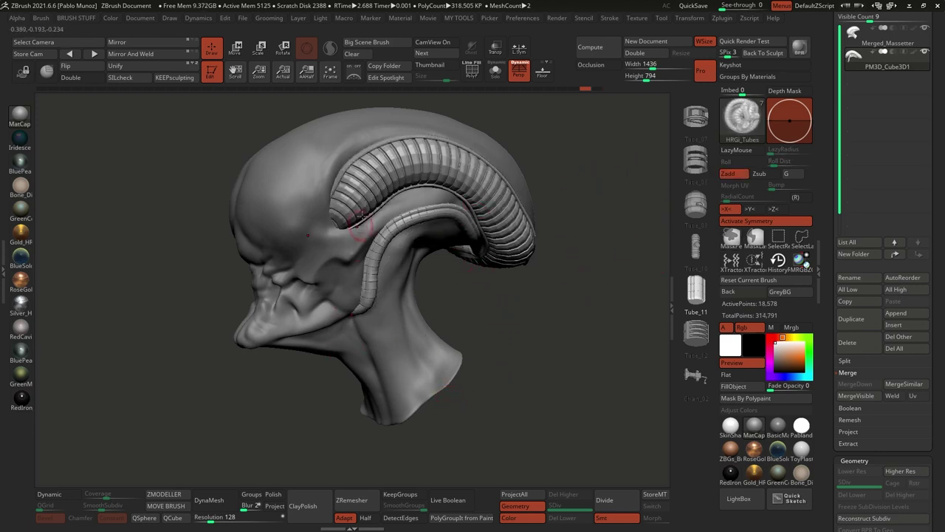
{"action": "left_click", "coordinate": [741, 118]}
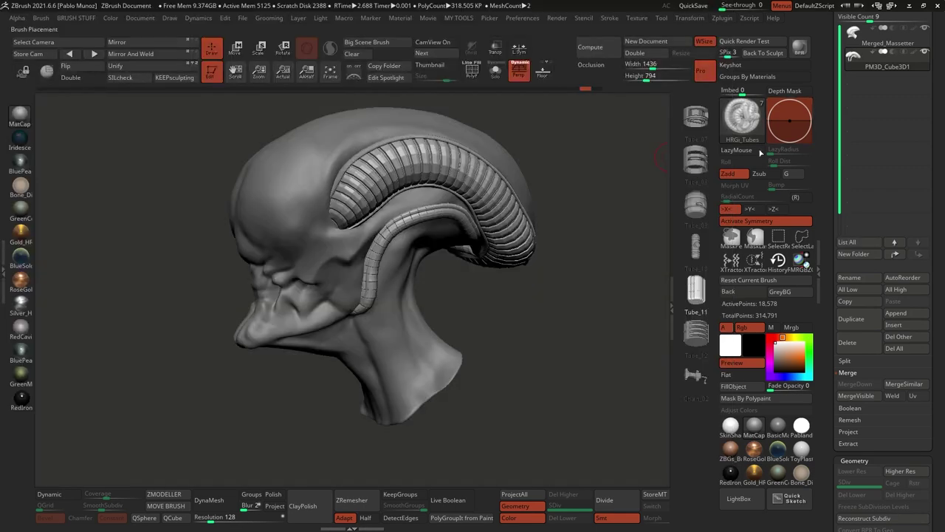
{"action": "left_click", "coordinate": [739, 498]}
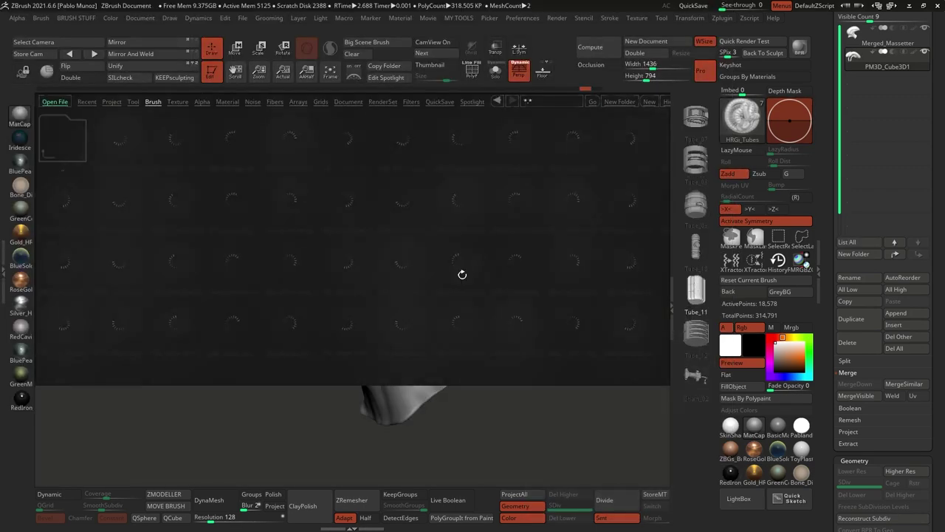
{"action": "left_click", "coordinate": [68, 251]}
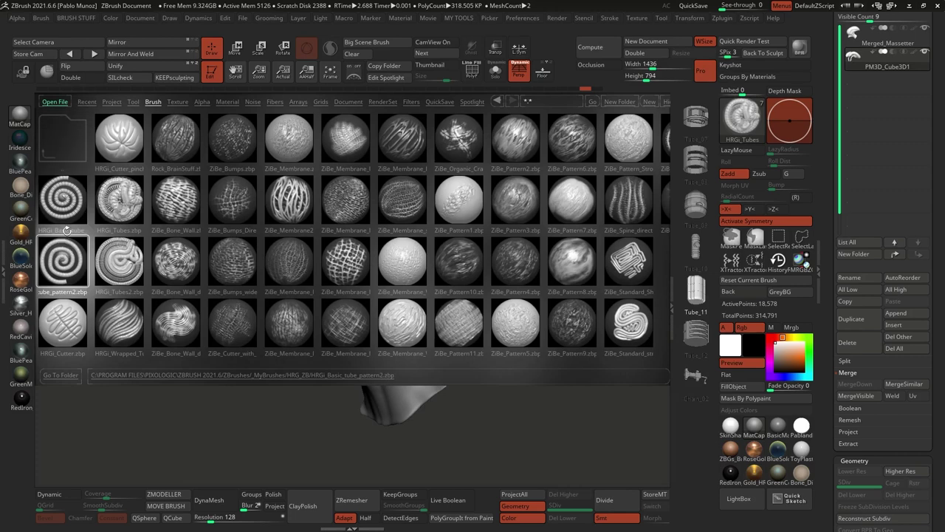
{"action": "double_click", "coordinate": [66, 208]}
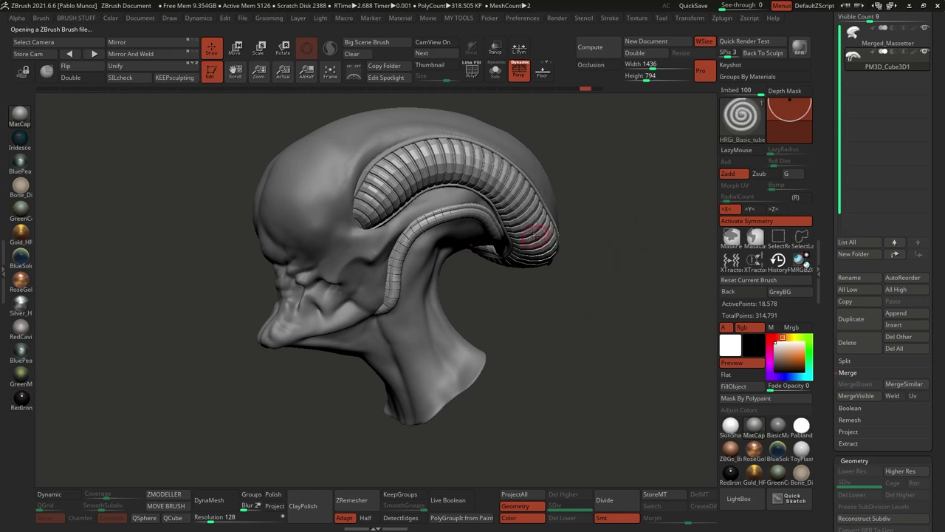
- Try a basic tube curve along the side of the skull above the large ribbed tube, and undo it
{"action": "right_click_drag", "start_coordinate": [552, 182], "coordinate": [539, 267]}
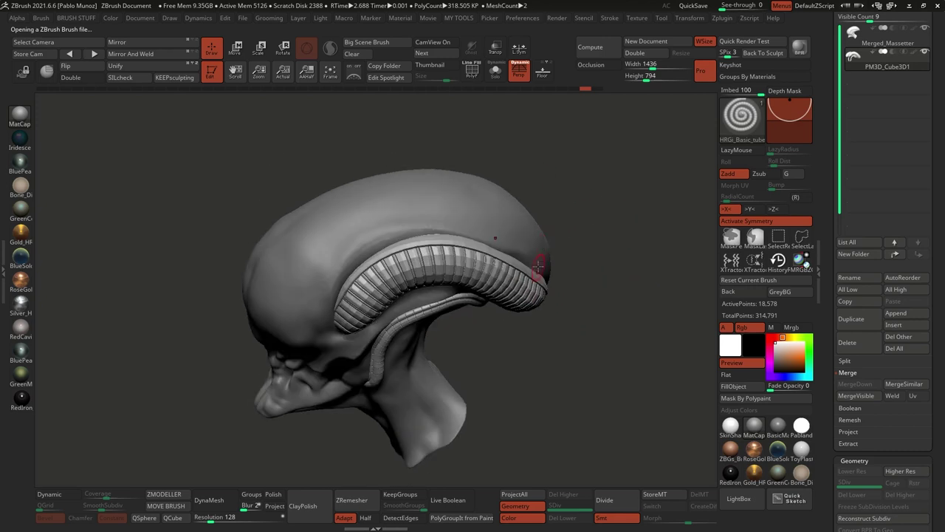
{"action": "left_click_drag", "start_coordinate": [329, 297], "coordinate": [318, 294]}
{"action": "left_click_drag", "start_coordinate": [584, 308], "coordinate": [564, 315]}
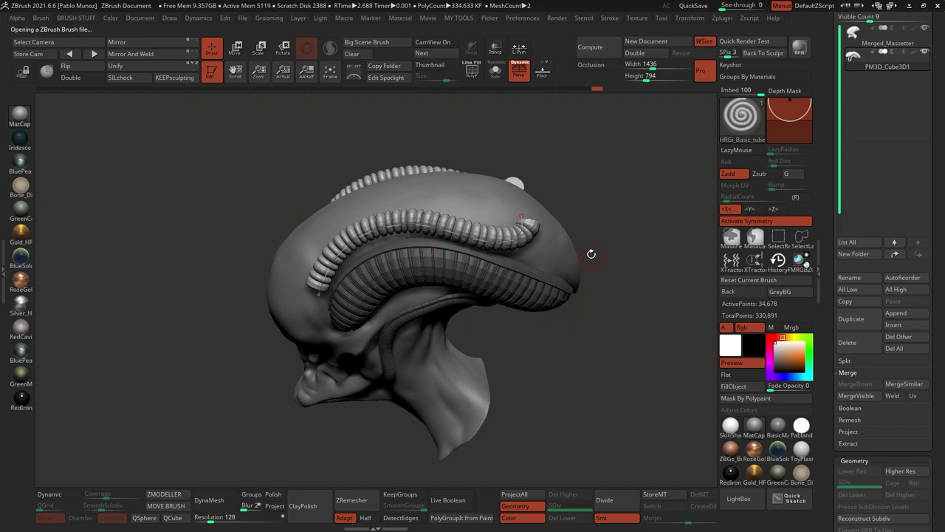
{"action": "key", "text": "ctrl+z"}
- Try thinner basic tube curves, one following the inside of the jaw tube and one winding down the neck to its base
{"action": "key", "text": "space"}
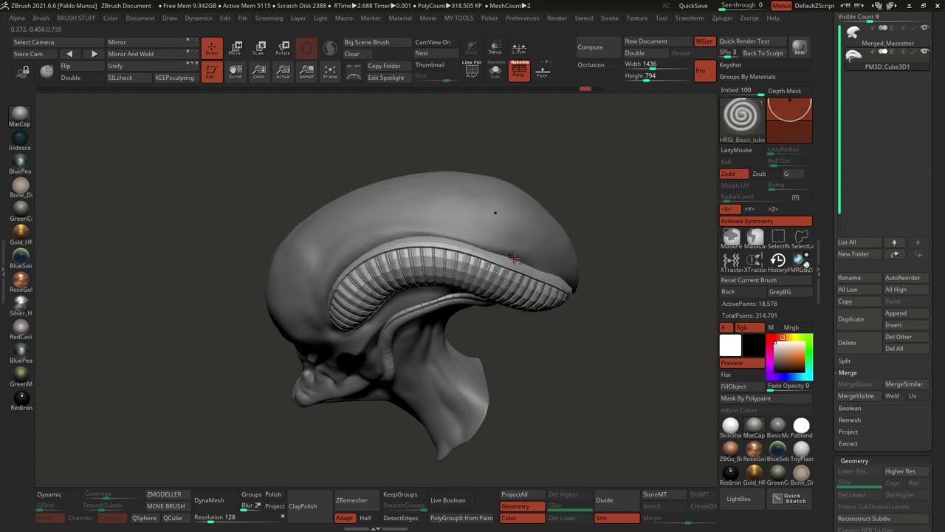
{"action": "mouse_move", "coordinate": [513, 258]}
{"action": "right_mouse_down", "text": "ctrl"}
{"action": "mouse_move", "coordinate": [481, 322]}
{"action": "mouse_move", "coordinate": [439, 336]}
{"action": "mouse_move", "coordinate": [441, 157]}
{"action": "right_mouse_up", "text": "ctrl"}
{"action": "left_click_drag", "start_coordinate": [343, 178], "coordinate": [337, 232]}
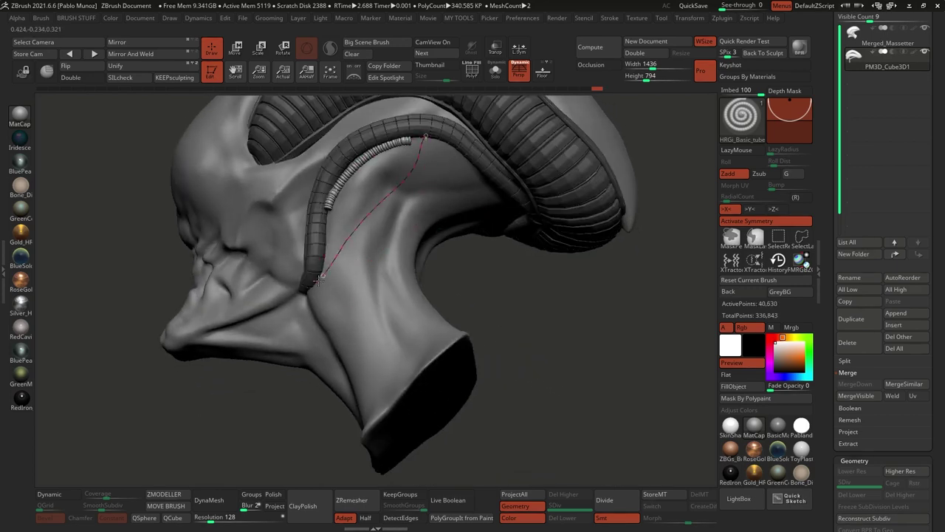
{"action": "left_click_drag", "start_coordinate": [334, 356], "coordinate": [362, 423]}
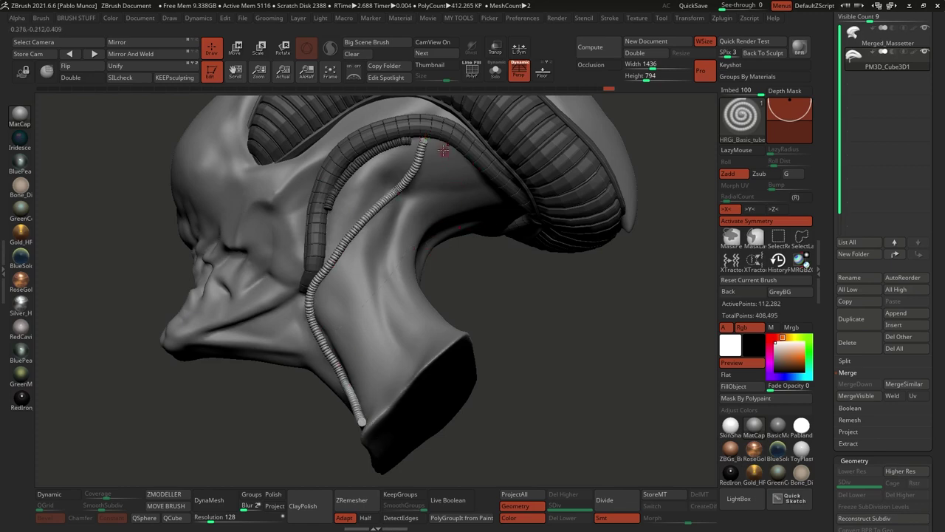
{"action": "left_click", "coordinate": [348, 380]}
- Try adjusting the winding neck curve, and undo it together with the other thin basic tubes
{"action": "right_click_drag", "start_coordinate": [476, 298], "coordinate": [494, 329]}
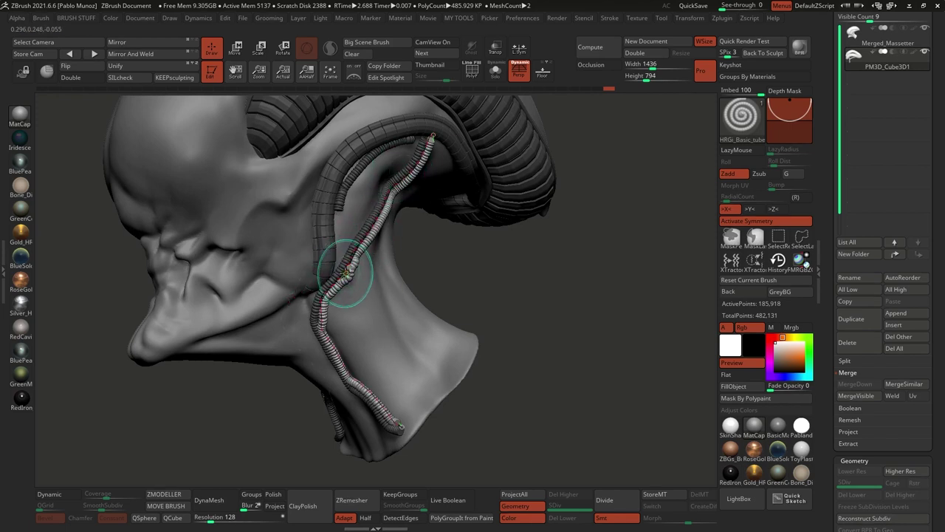
{"action": "key", "text": "ctrl+z"}
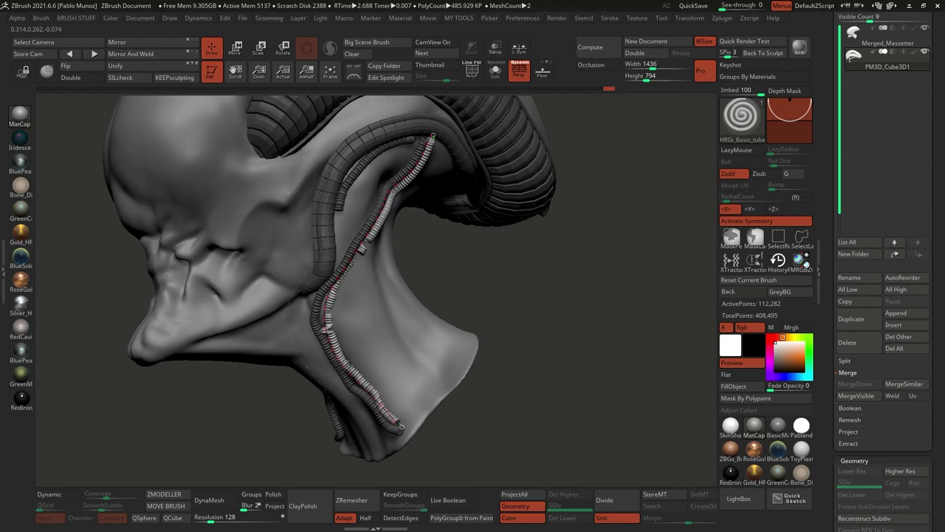
{"action": "left_click", "coordinate": [346, 364]}
{"action": "key", "text": "ctrl+z"}
{"action": "key", "text": "ctrl+z"}
{"action": "key", "text": "ctrl+z"}
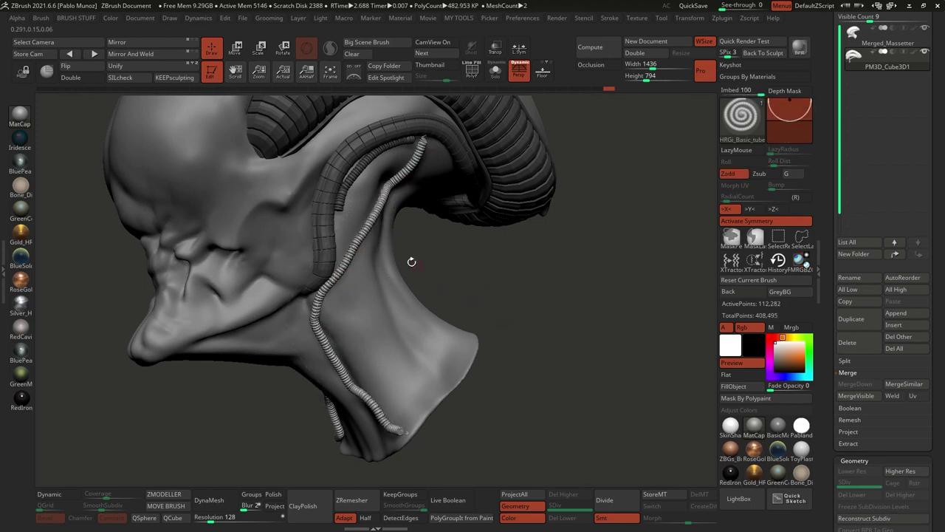
{"action": "key", "text": "ctrl+z"}
- Select the PM3D_Cube3D1 tubes subtool and turn on Dynamic Subdivision for it
{"action": "left_click_drag", "start_coordinate": [523, 297], "coordinate": [559, 298], "text": "alt"}
{"action": "right_click_drag", "start_coordinate": [530, 286], "coordinate": [554, 370]}
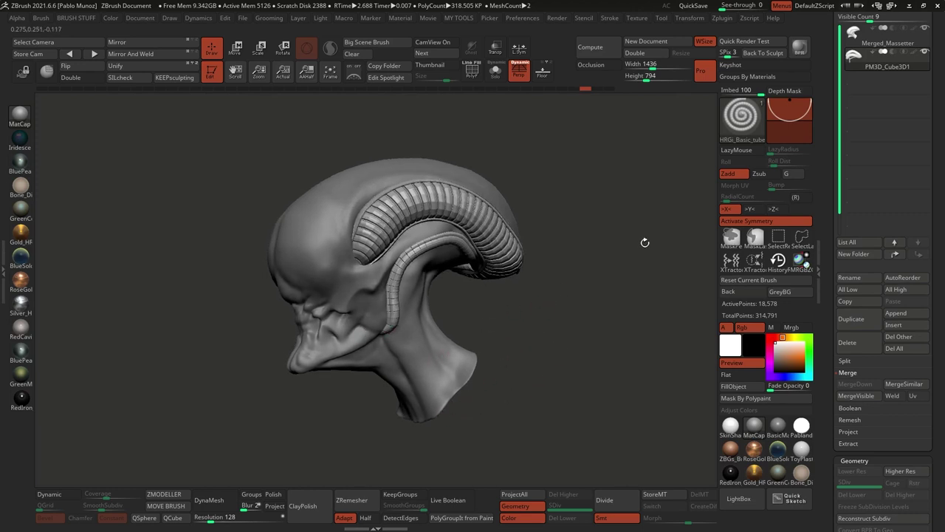
{"action": "right_click_drag", "start_coordinate": [561, 289], "coordinate": [506, 306]}
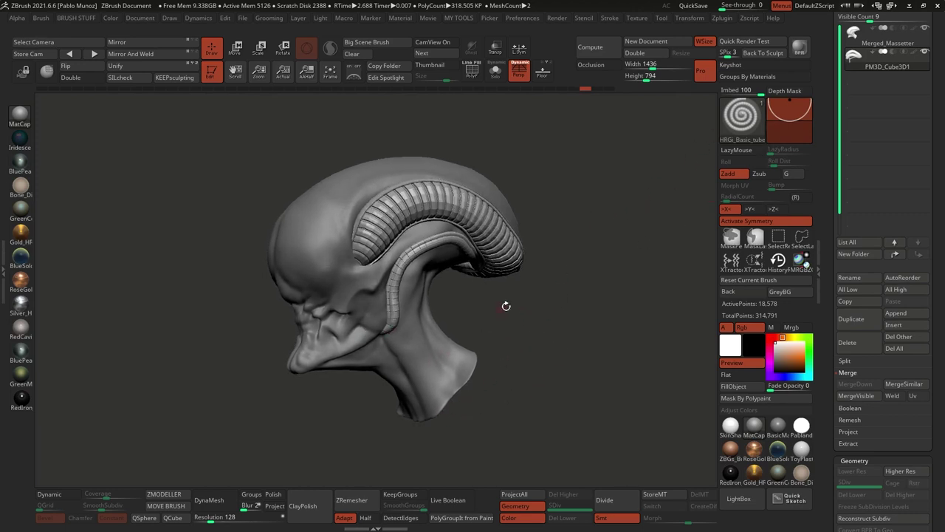
{"action": "left_click", "coordinate": [881, 43]}
{"action": "right_click_drag", "start_coordinate": [589, 242], "coordinate": [571, 237]}
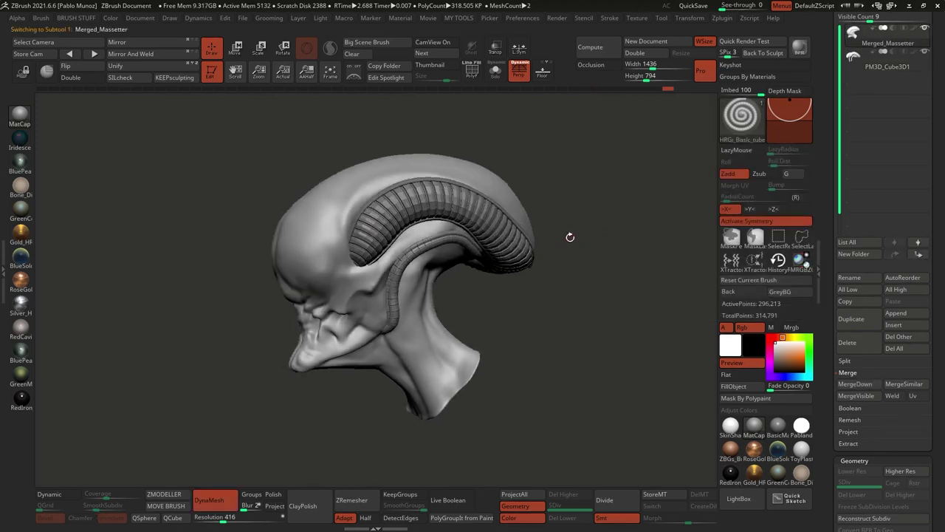
{"action": "left_click", "coordinate": [880, 70]}
{"action": "left_click_drag", "start_coordinate": [826, 497], "coordinate": [828, 339]}
{"action": "left_click", "coordinate": [861, 423]}
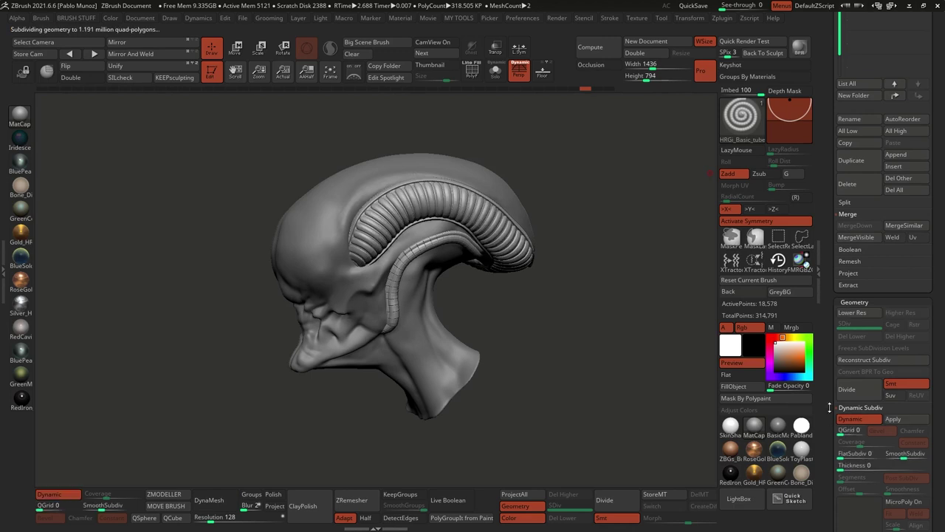
{"action": "scroll", "coordinate": [871, 369], "scroll_direction": "up", "scroll_amount": 5}
{"action": "right_click_drag", "start_coordinate": [588, 341], "coordinate": [572, 341]}
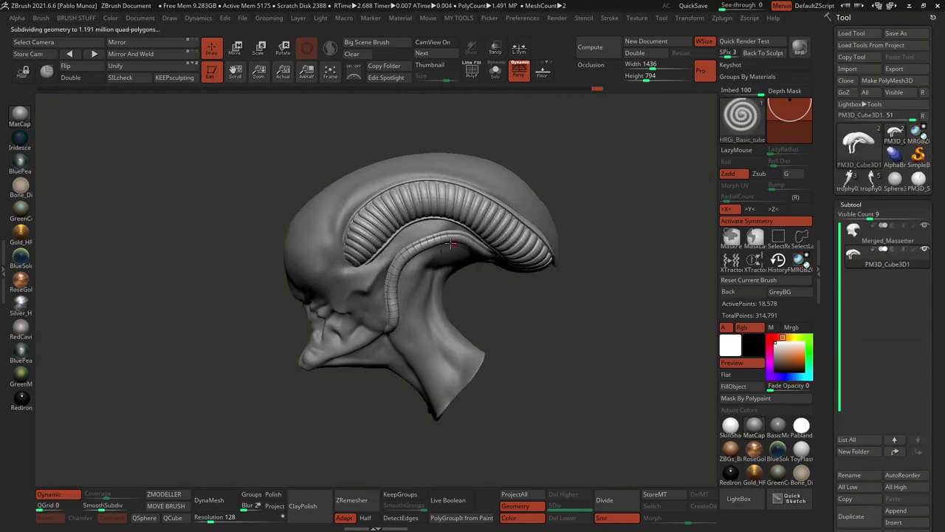
{"action": "right_click_drag", "start_coordinate": [563, 289], "coordinate": [586, 311]}
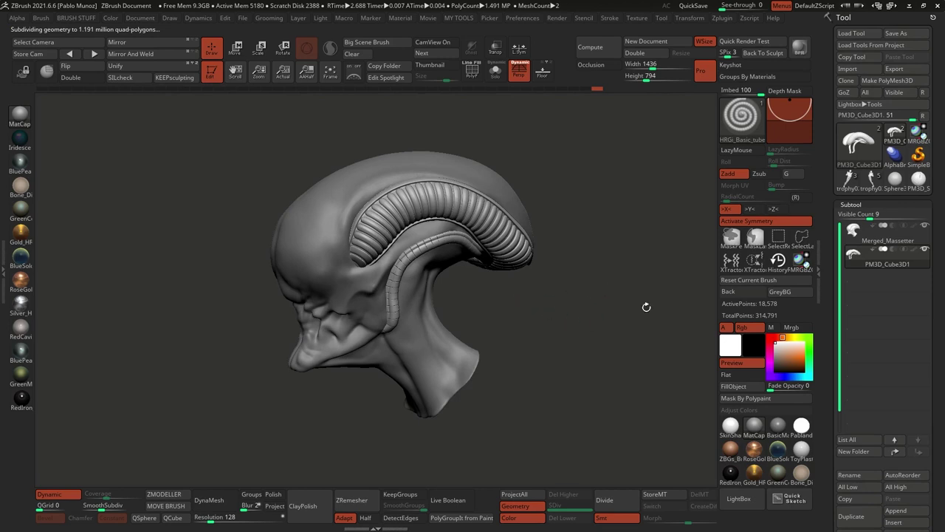
- Select the Merged_Massetter head subtool and load the ZiBe_Pattern_Str brush from the custom brush library
{"action": "left_click", "coordinate": [879, 239]}
{"action": "mouse_move", "coordinate": [583, 330]}
{"action": "right_mouse_down"}
{"action": "mouse_move", "coordinate": [573, 331]}
{"action": "mouse_move", "coordinate": [585, 306]}
{"action": "mouse_move", "coordinate": [574, 314]}
{"action": "right_mouse_up"}
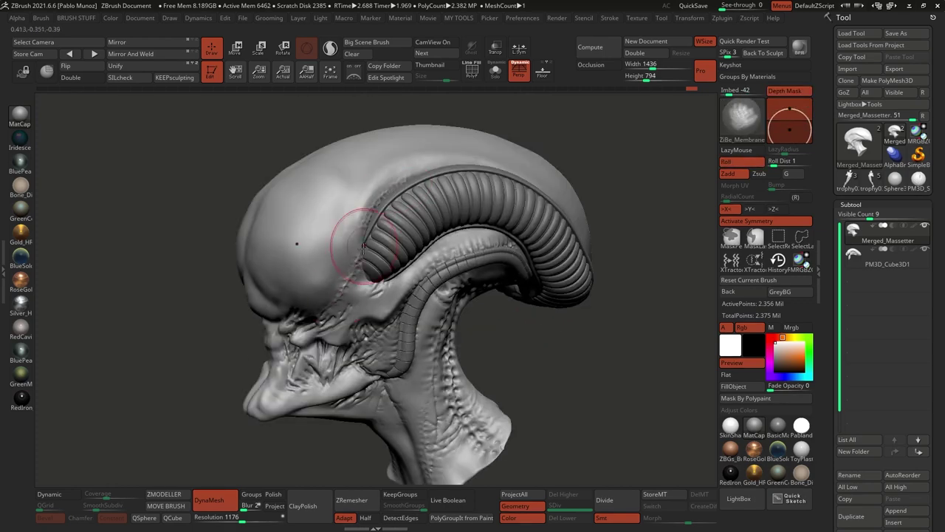
{"action": "left_click", "coordinate": [739, 499]}
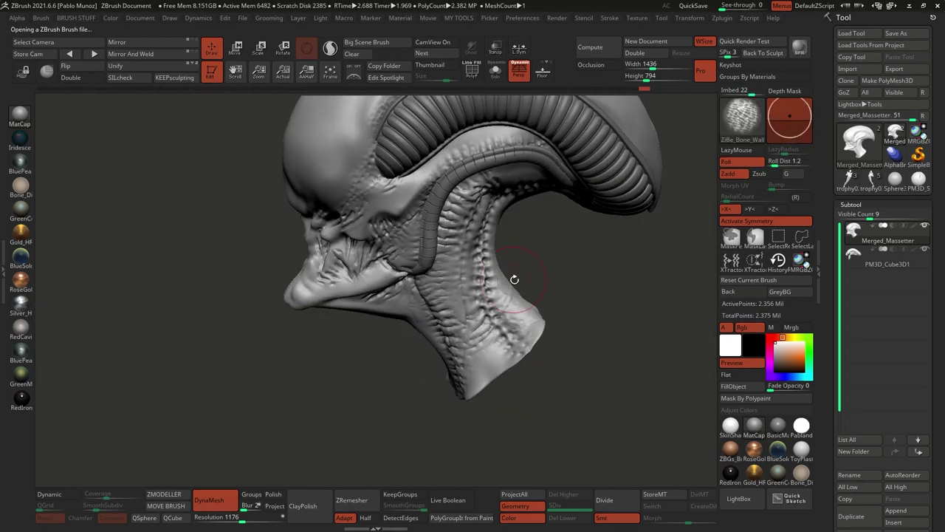
{"action": "key", "text": "comma"}
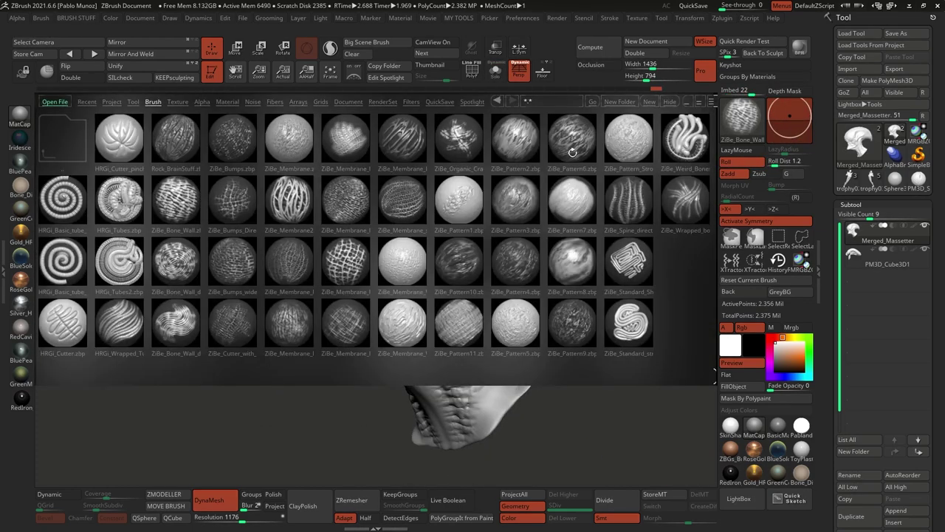
{"action": "double_click", "coordinate": [636, 141]}
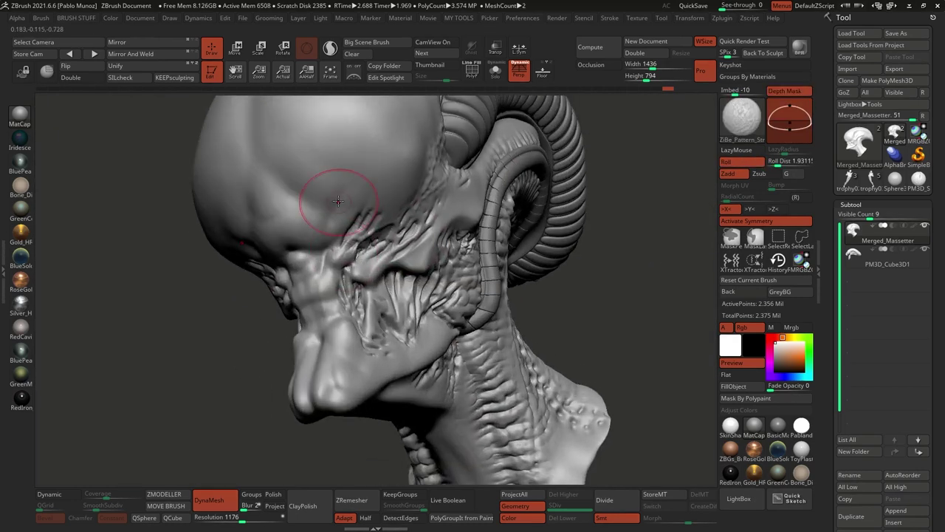
- Sculpt pattern strokes above the eye socket and across the cheek, smoothing the brow detail into the forehead
{"action": "left_click_drag", "start_coordinate": [329, 238], "coordinate": [363, 184]}
{"action": "left_click_drag", "start_coordinate": [362, 186], "coordinate": [354, 198], "text": "shift"}
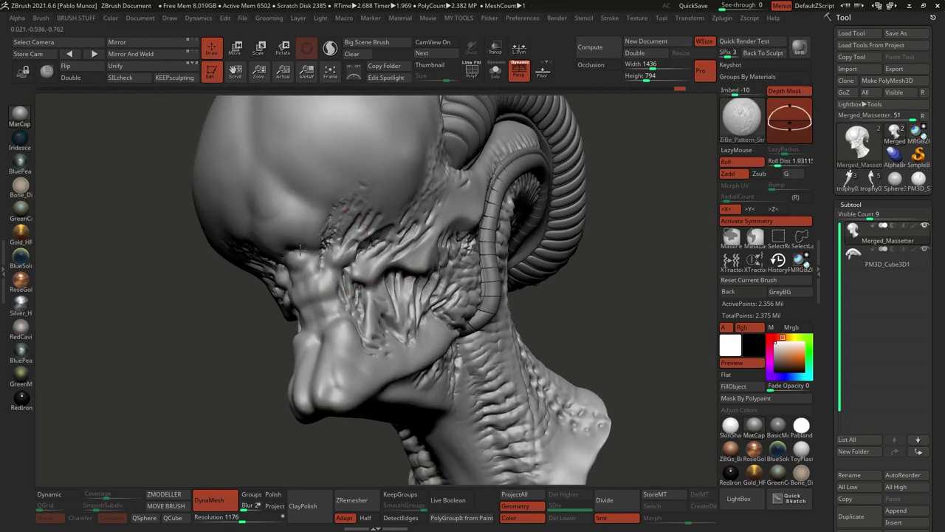
{"action": "right_click_drag", "start_coordinate": [364, 186], "coordinate": [413, 221]}
{"action": "left_click_drag", "start_coordinate": [414, 317], "coordinate": [451, 296]}
{"action": "mouse_move", "coordinate": [450, 296]}
{"action": "right_mouse_down"}
{"action": "mouse_move", "coordinate": [437, 312]}
{"action": "mouse_move", "coordinate": [517, 268]}
{"action": "mouse_move", "coordinate": [414, 326]}
{"action": "right_mouse_up"}
- Load another ZiBe pattern brush from the library and texture the skin beneath the jaw corner
{"action": "key", "text": "comma"}
{"action": "double_click", "coordinate": [514, 262]}
{"action": "left_click_drag", "start_coordinate": [414, 327], "coordinate": [423, 313]}
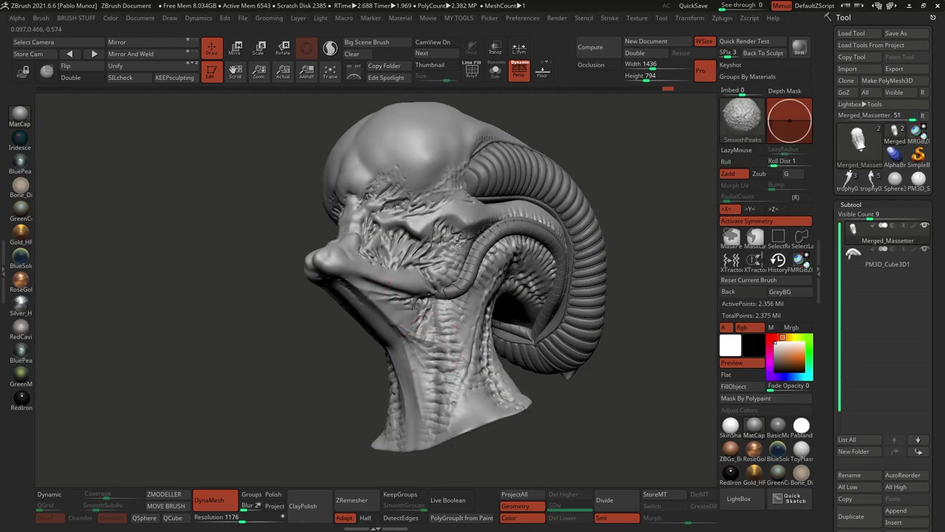
{"action": "right_click_drag", "start_coordinate": [566, 376], "coordinate": [635, 325]}
{"action": "key", "text": "space"}
{"action": "right_click_drag", "start_coordinate": [636, 384], "coordinate": [591, 399]}
{"action": "right_click_drag", "start_coordinate": [403, 275], "coordinate": [489, 302]}
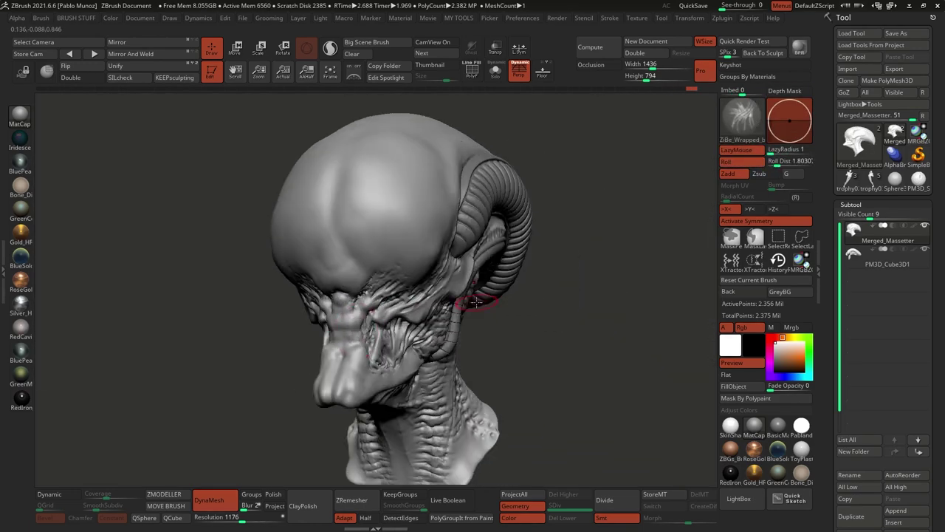
- Choose another library brush and add detail strokes to the centre of the face between the eye sockets
{"action": "key", "text": "comma"}
{"action": "double_click", "coordinate": [515, 261]}
{"action": "right_click_drag", "start_coordinate": [561, 354], "coordinate": [561, 399], "text": "ctrl"}
{"action": "right_click_drag", "start_coordinate": [414, 310], "coordinate": [326, 301]}
{"action": "left_click_drag", "start_coordinate": [326, 302], "coordinate": [336, 325]}
{"action": "right_click_drag", "start_coordinate": [517, 384], "coordinate": [591, 398]}
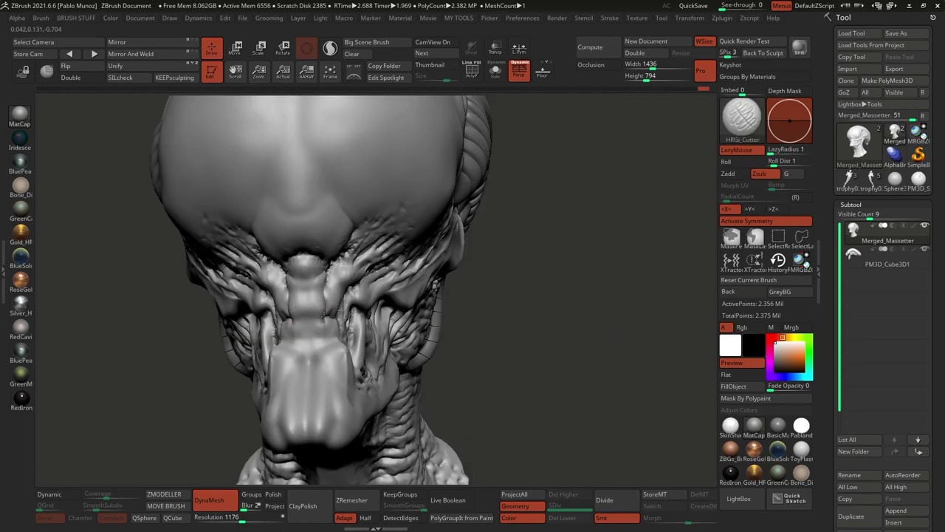
- Carve the front of the snout with the HRGi_Cutter brush and remesh the head with DynaMesh at resolution 1256
{"action": "mouse_move", "coordinate": [314, 319]}
{"action": "left_mouse_down"}
{"action": "mouse_move", "coordinate": [317, 338]}
{"action": "mouse_move", "coordinate": [316, 271]}
{"action": "mouse_move", "coordinate": [342, 392]}
{"action": "left_mouse_up"}
{"action": "right_click_drag", "start_coordinate": [343, 391], "coordinate": [392, 327], "text": "ctrl"}
{"action": "left_click_drag", "start_coordinate": [270, 424], "coordinate": [284, 444], "text": "ctrl"}
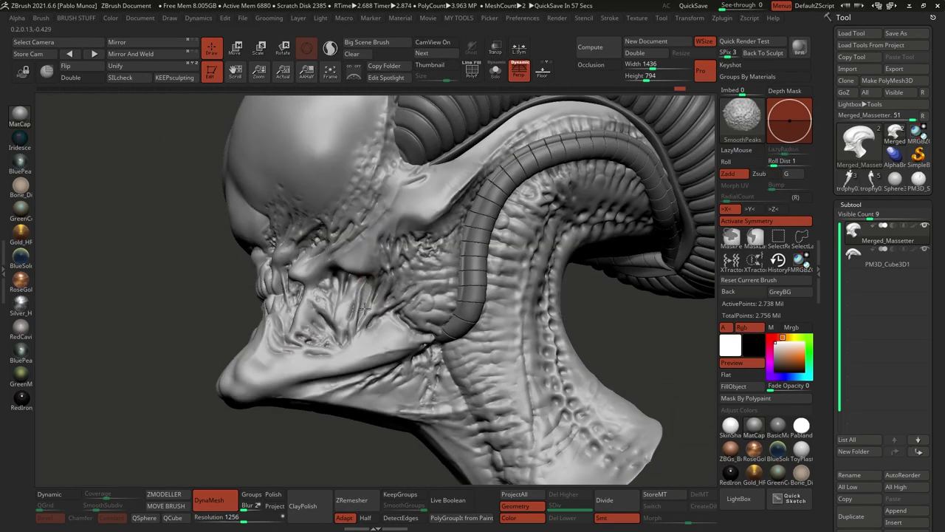
- Cut grooves between the cheek muscle strands and along the jaw with the HRGi_Cutter brush
{"action": "right_click_drag", "start_coordinate": [347, 354], "coordinate": [375, 264]}
{"action": "left_click_drag", "start_coordinate": [319, 272], "coordinate": [391, 321]}
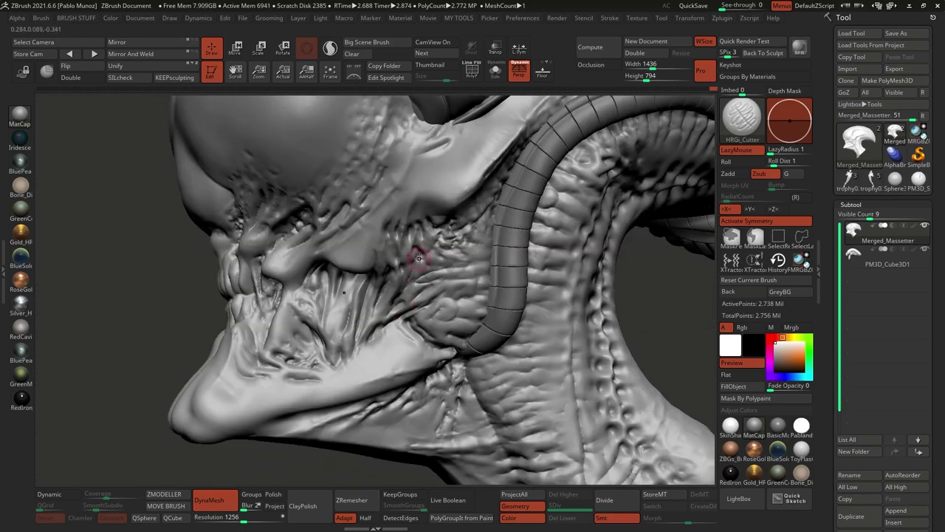
{"action": "mouse_move", "coordinate": [419, 259]}
{"action": "right_mouse_down"}
{"action": "mouse_move", "coordinate": [492, 222]}
{"action": "mouse_move", "coordinate": [472, 284]}
{"action": "right_mouse_up"}
{"action": "right_click_drag", "start_coordinate": [503, 312], "coordinate": [510, 291], "text": "alt"}
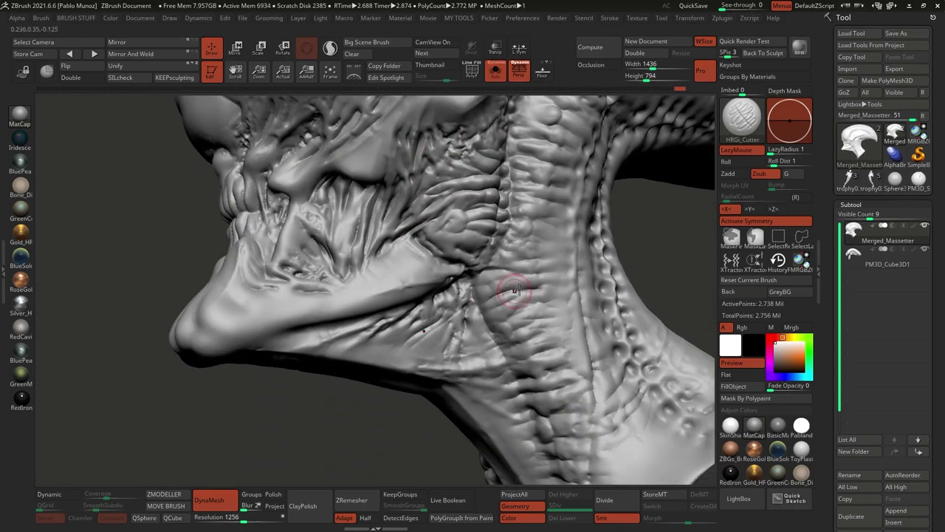
{"action": "mouse_move", "coordinate": [413, 255]}
{"action": "right_mouse_down"}
{"action": "mouse_move", "coordinate": [327, 221]}
{"action": "mouse_move", "coordinate": [275, 306]}
{"action": "right_mouse_up"}
{"action": "mouse_move", "coordinate": [274, 305]}
{"action": "left_mouse_down"}
{"action": "mouse_move", "coordinate": [317, 273]}
{"action": "mouse_move", "coordinate": [391, 185]}
{"action": "mouse_move", "coordinate": [433, 317]}
{"action": "left_mouse_up"}
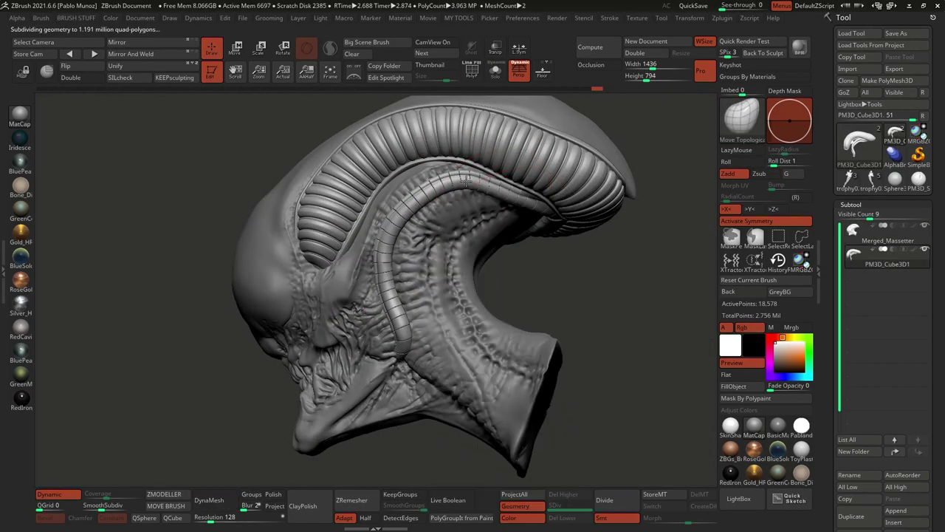
- Draw a symmetrical Tube_01 curve down the back of the neck with the HRGi_Tubes2 brush, and reshape it with a Move brush
{"action": "key", "text": "b"}
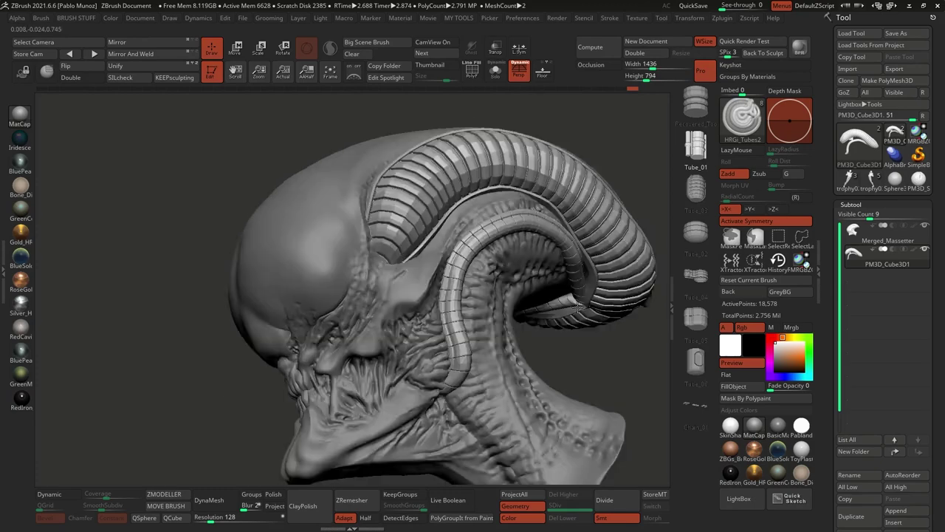
{"action": "key", "text": "space"}
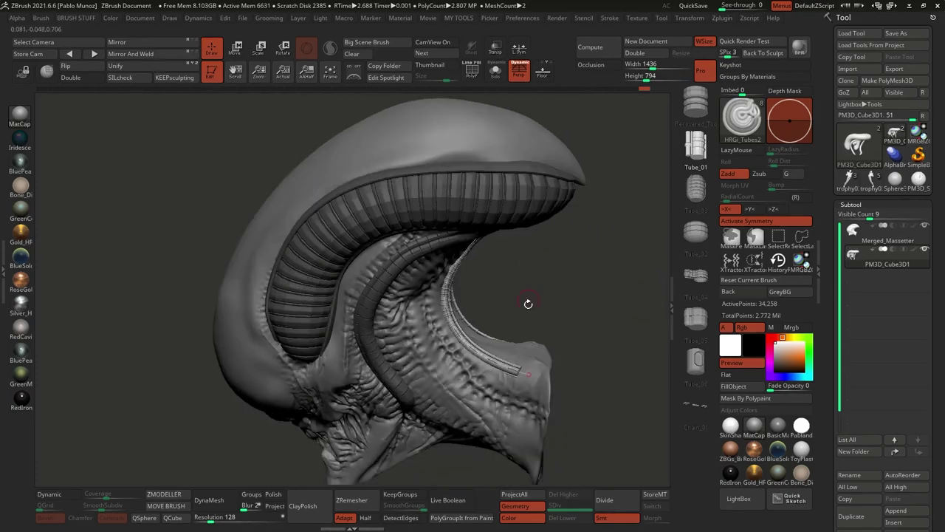
{"action": "left_click_drag", "start_coordinate": [527, 302], "coordinate": [465, 342]}
{"action": "key", "text": "b"}
{"action": "key", "text": "m"}
{"action": "key", "text": "v"}
{"action": "mouse_move", "coordinate": [535, 246]}
{"action": "left_mouse_down"}
{"action": "mouse_move", "coordinate": [542, 192]}
{"action": "mouse_move", "coordinate": [473, 258]}
{"action": "mouse_move", "coordinate": [415, 254]}
{"action": "mouse_move", "coordinate": [401, 228]}
{"action": "left_mouse_up"}
- Draw a Tube_02 curve beneath the thin tube behind the jaw, and switch to the Move Topological brush
{"action": "key", "text": "b"}
{"action": "left_click", "coordinate": [147, 90]}
{"action": "left_click", "coordinate": [695, 233]}
{"action": "key", "text": "space"}
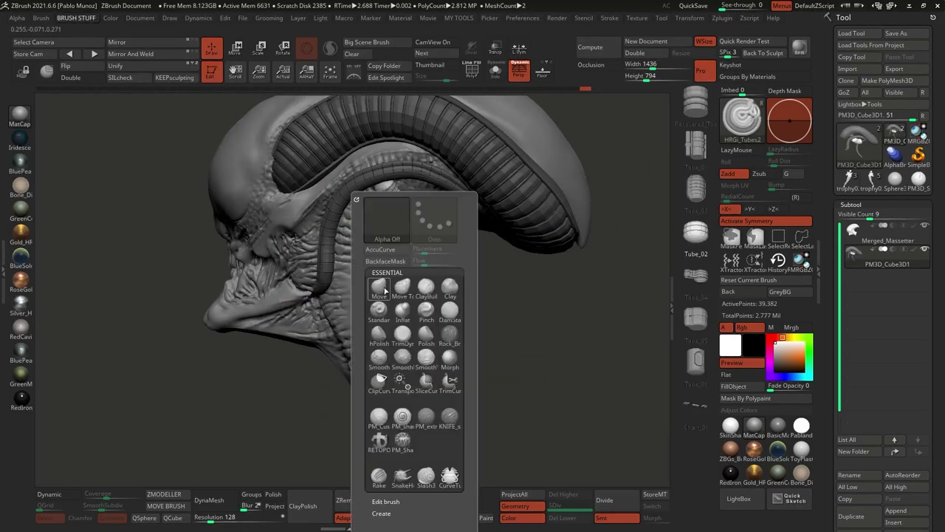
{"action": "left_click", "coordinate": [403, 296]}
{"action": "mouse_move", "coordinate": [531, 325]}
{"action": "left_mouse_down"}
{"action": "mouse_move", "coordinate": [543, 273]}
{"action": "mouse_move", "coordinate": [524, 310]}
{"action": "mouse_move", "coordinate": [566, 237]}
{"action": "mouse_move", "coordinate": [532, 177]}
{"action": "left_mouse_up"}
- Draw another tube from behind the jaw down the front side of the neck, and adjust its lower end
{"action": "key", "text": "b"}
{"action": "left_click_drag", "start_coordinate": [411, 223], "coordinate": [406, 345]}
{"action": "left_click_drag", "start_coordinate": [517, 281], "coordinate": [473, 325]}
{"action": "mouse_move", "coordinate": [414, 365]}
{"action": "left_mouse_down"}
{"action": "mouse_move", "coordinate": [416, 338]}
{"action": "mouse_move", "coordinate": [409, 362]}
{"action": "left_mouse_up"}
{"action": "mouse_move", "coordinate": [510, 325]}
{"action": "left_mouse_down"}
{"action": "mouse_move", "coordinate": [481, 340]}
{"action": "mouse_move", "coordinate": [591, 280]}
{"action": "mouse_move", "coordinate": [473, 296]}
{"action": "left_mouse_up"}
- Draw a long tube from beneath the thin tube down the side of the neck to its base, using the Recovered_Tool mesh
{"action": "key", "text": "b"}
{"action": "key", "text": "b"}
{"action": "mouse_move", "coordinate": [503, 251]}
{"action": "left_mouse_down"}
{"action": "mouse_move", "coordinate": [476, 235]}
{"action": "mouse_move", "coordinate": [510, 222]}
{"action": "mouse_move", "coordinate": [491, 281]}
{"action": "left_mouse_up"}
{"action": "left_click_drag", "start_coordinate": [375, 206], "coordinate": [362, 401]}
{"action": "left_click", "coordinate": [696, 102]}
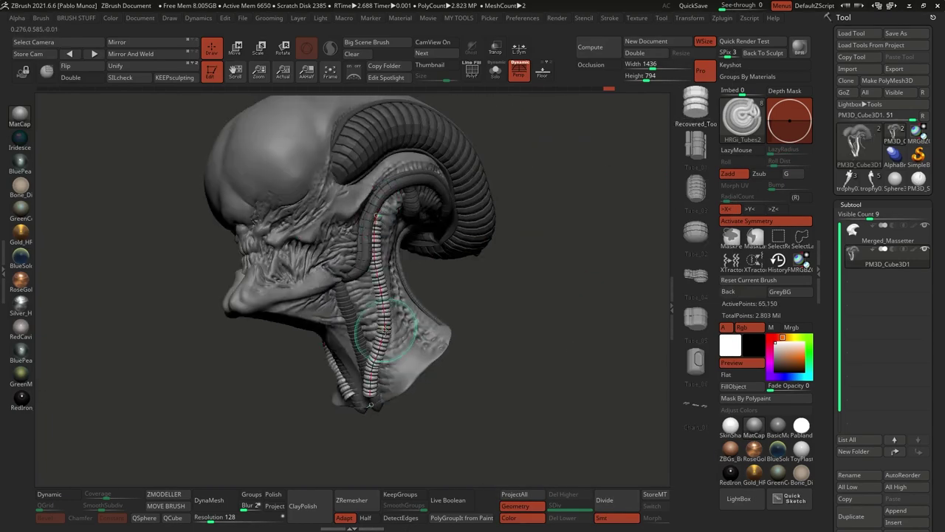
- Swap the insert mesh on the long tube at the side of the neck for other tube meshes
{"action": "left_click", "coordinate": [696, 319]}
{"action": "left_click", "coordinate": [696, 361]}
{"action": "left_click", "coordinate": [379, 274]}
{"action": "left_click_drag", "start_coordinate": [517, 296], "coordinate": [480, 291]}
{"action": "mouse_move", "coordinate": [488, 325]}
{"action": "left_mouse_down"}
{"action": "mouse_move", "coordinate": [561, 295]}
{"action": "mouse_move", "coordinate": [495, 318]}
{"action": "mouse_move", "coordinate": [473, 296]}
{"action": "mouse_move", "coordinate": [485, 327]}
{"action": "mouse_move", "coordinate": [493, 292]}
{"action": "mouse_move", "coordinate": [519, 293]}
{"action": "left_mouse_up"}
{"action": "left_click", "coordinate": [584, 18]}
{"action": "left_click", "coordinate": [696, 188]}
{"action": "left_click", "coordinate": [351, 296]}
- Switch to the Move brush and toggle the polyframe to check the long neck tube
{"action": "key", "text": "space"}
{"action": "key", "text": "shift+f"}
{"action": "key", "text": "b"}
{"action": "key", "text": "m"}
{"action": "key", "text": "v"}
{"action": "key", "text": "space"}
{"action": "key", "text": "shift+f"}
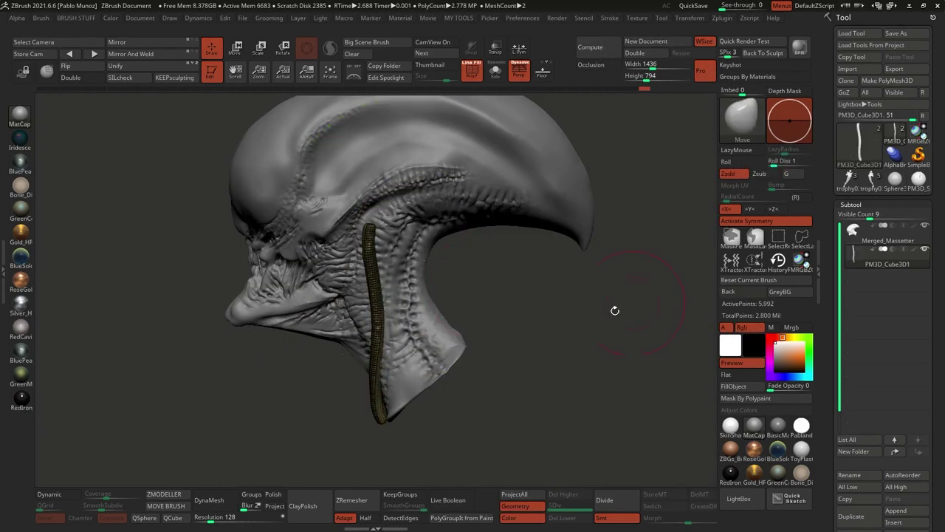
{"action": "left_click_drag", "start_coordinate": [614, 310], "coordinate": [546, 325]}
- Select the Merged_Massetter head and load the ZiBe_Pattern3 brush with a draw size of about 59
{"action": "left_click", "coordinate": [443, 221], "text": "alt"}
{"action": "key", "text": "space"}
{"action": "left_click", "coordinate": [739, 499]}
{"action": "double_click", "coordinate": [508, 256]}
{"action": "left_click", "coordinate": [736, 501]}
{"action": "left_click_drag", "start_coordinate": [605, 369], "coordinate": [576, 384]}
{"action": "key", "text": "space"}
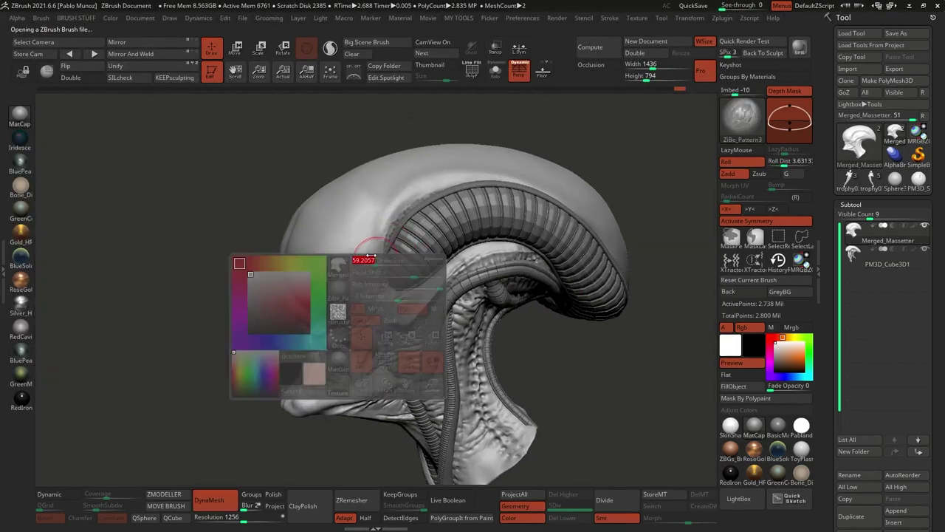
{"action": "left_click_drag", "start_coordinate": [362, 258], "coordinate": [364, 252], "text": "shift"}
- Sculpt the ZiBe_Pattern3 skin pattern on the face with a draw size of about 90
{"action": "mouse_move", "coordinate": [606, 370]}
{"action": "left_mouse_down"}
{"action": "mouse_move", "coordinate": [635, 355]}
{"action": "mouse_move", "coordinate": [613, 376]}
{"action": "left_mouse_up"}
{"action": "left_click_drag", "start_coordinate": [221, 369], "coordinate": [295, 362]}
{"action": "key", "text": "space"}
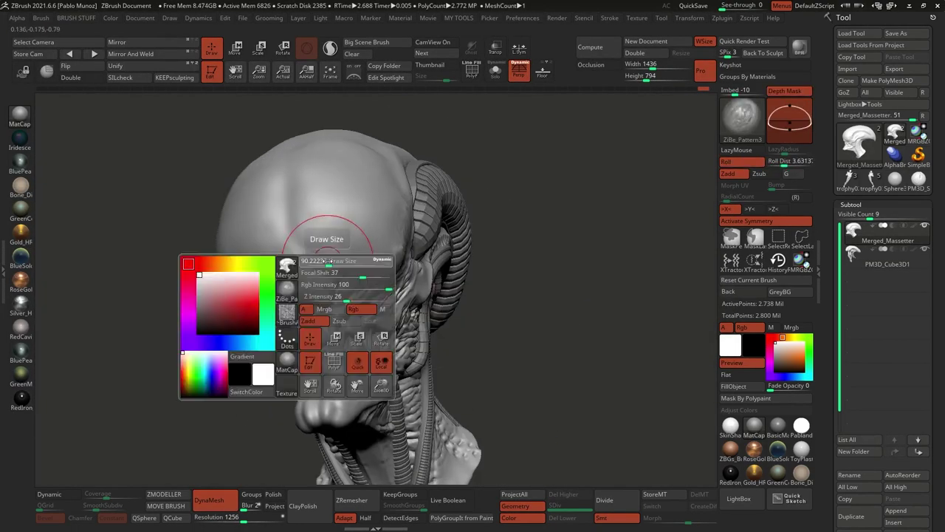
{"action": "left_click_drag", "start_coordinate": [320, 312], "coordinate": [295, 325]}
{"action": "left_click_drag", "start_coordinate": [540, 447], "coordinate": [532, 399]}
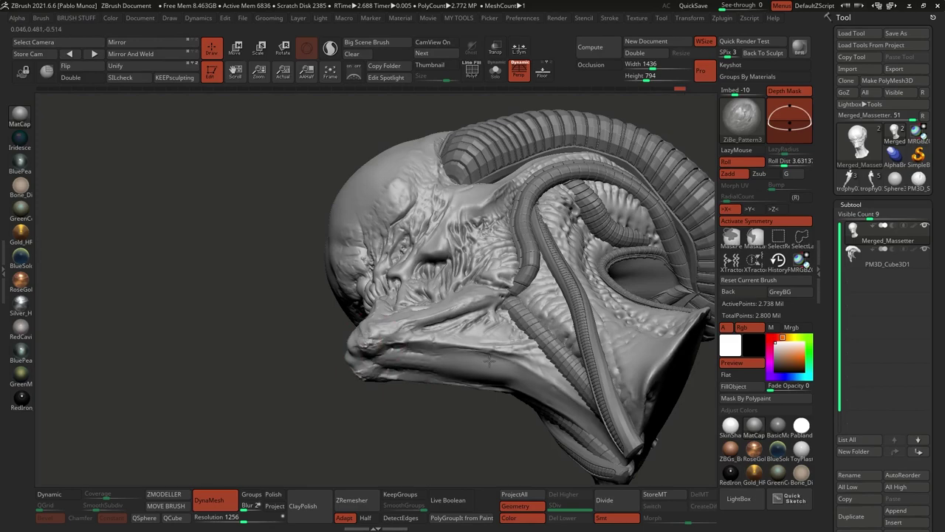
- Load the ZiBe_Pattern1 brush for detailing the skin behind the cheekbone
{"action": "left_click_drag", "start_coordinate": [635, 399], "coordinate": [621, 436]}
{"action": "left_click_drag", "start_coordinate": [613, 384], "coordinate": [690, 372]}
{"action": "left_click", "coordinate": [740, 499]}
{"action": "double_click", "coordinate": [450, 262]}
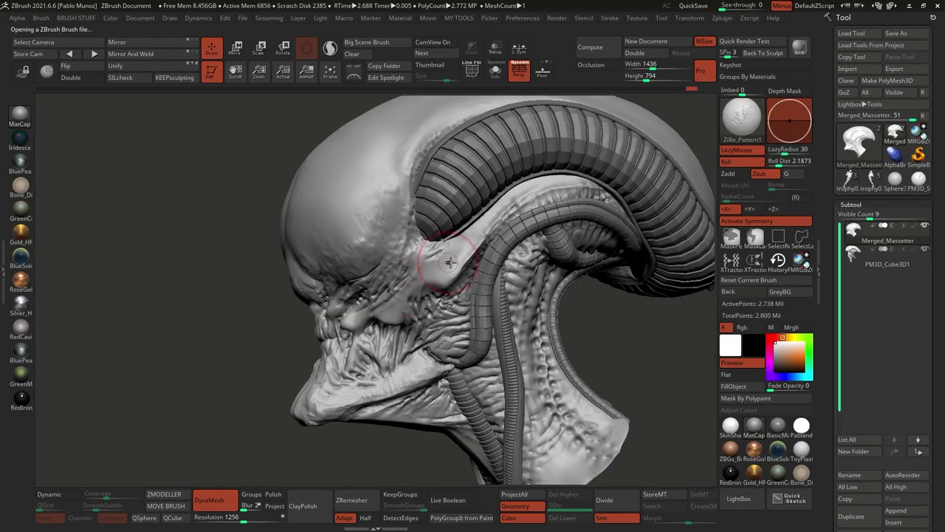
{"action": "mouse_move", "coordinate": [613, 384]}
{"action": "left_mouse_down", "text": "alt"}
{"action": "mouse_move", "coordinate": [590, 325]}
{"action": "mouse_move", "coordinate": [576, 399]}
{"action": "mouse_move", "coordinate": [591, 288]}
{"action": "left_mouse_up", "text": "alt"}
- Load further custom brushes from the library and try them on the temple and upper neck
{"action": "key", "text": "comma"}
{"action": "double_click", "coordinate": [630, 165]}
{"action": "mouse_move", "coordinate": [577, 399]}
{"action": "left_mouse_down"}
{"action": "mouse_move", "coordinate": [628, 391]}
{"action": "mouse_move", "coordinate": [628, 370]}
{"action": "left_mouse_up"}
{"action": "key", "text": "comma"}
{"action": "mouse_move", "coordinate": [694, 355]}
{"action": "left_mouse_down"}
{"action": "mouse_move", "coordinate": [657, 401]}
{"action": "mouse_move", "coordinate": [591, 436]}
{"action": "left_mouse_up"}
{"action": "double_click", "coordinate": [458, 258]}
{"action": "mouse_move", "coordinate": [620, 398]}
{"action": "left_mouse_down"}
{"action": "mouse_move", "coordinate": [590, 369]}
{"action": "mouse_move", "coordinate": [643, 347]}
{"action": "mouse_move", "coordinate": [591, 340]}
{"action": "left_mouse_up"}
{"action": "left_click_drag", "start_coordinate": [443, 229], "coordinate": [449, 266]}
- Sculpt wrapped skin folds on the side of the neck with the HRGi_Wrapped brush, smoothing the rough areas
{"action": "left_click_drag", "start_coordinate": [605, 340], "coordinate": [657, 340]}
{"action": "left_click_drag", "start_coordinate": [406, 181], "coordinate": [410, 199], "text": "shift"}
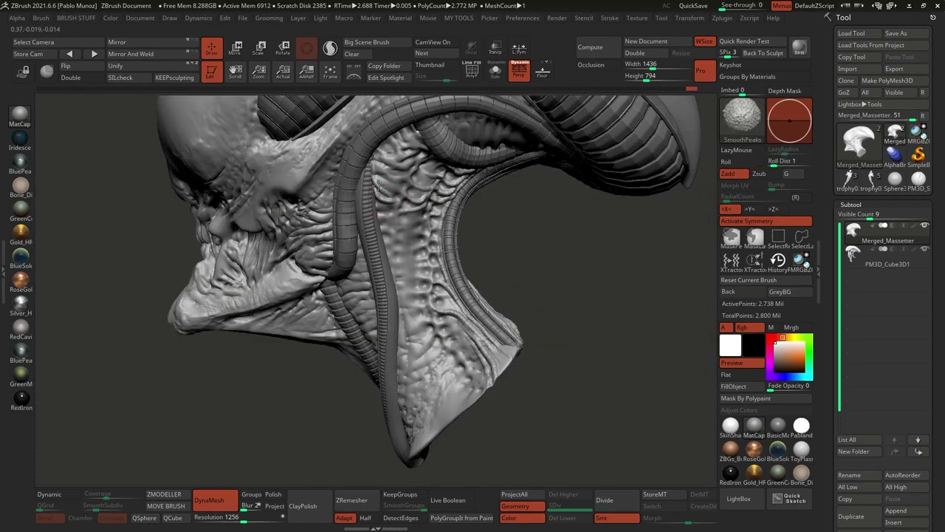
{"action": "left_click_drag", "start_coordinate": [635, 340], "coordinate": [591, 318]}
{"action": "left_click_drag", "start_coordinate": [416, 264], "coordinate": [401, 280]}
{"action": "left_click_drag", "start_coordinate": [591, 340], "coordinate": [642, 362]}
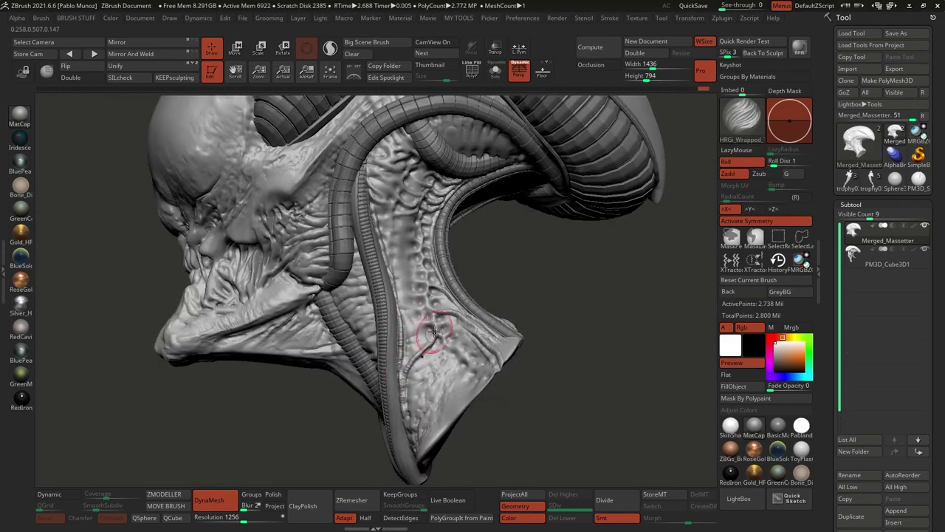
{"action": "mouse_move", "coordinate": [434, 333]}
{"action": "right_mouse_down"}
{"action": "mouse_move", "coordinate": [382, 253]}
{"action": "mouse_move", "coordinate": [486, 214]}
{"action": "mouse_move", "coordinate": [425, 247]}
{"action": "right_mouse_up"}
{"action": "key", "text": "shift"}
- Reshape the side of the skull around the large ribbed tube with the Move brush
{"action": "key", "text": "b"}
{"action": "key", "text": "m"}
{"action": "key", "text": "v"}
{"action": "right_click_drag", "start_coordinate": [363, 281], "coordinate": [523, 172]}
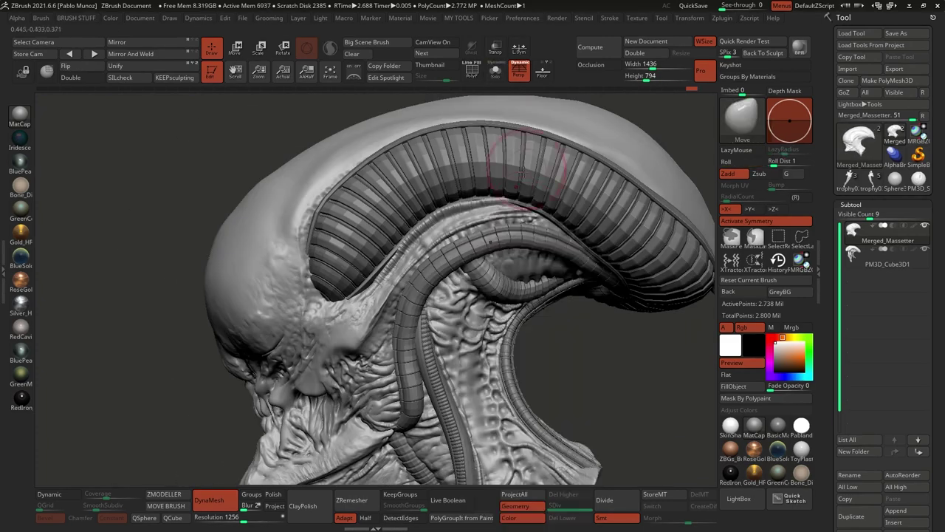
{"action": "right_click", "coordinate": [424, 274]}
{"action": "key", "text": "1"}
{"action": "mouse_move", "coordinate": [425, 274]}
{"action": "right_mouse_down"}
{"action": "mouse_move", "coordinate": [394, 296]}
{"action": "mouse_move", "coordinate": [443, 259]}
{"action": "mouse_move", "coordinate": [540, 225]}
{"action": "right_mouse_up"}
- Adjust the overall skull shape and tube fit using the Move brush at a draw size of about 116
{"action": "key", "text": "b"}
{"action": "key", "text": "m"}
{"action": "key", "text": "v"}
{"action": "right_click", "coordinate": [412, 285]}
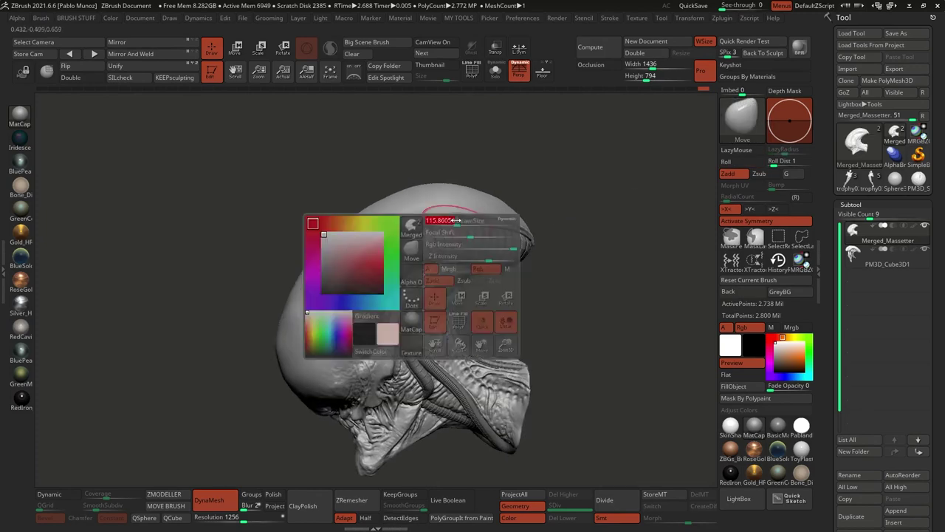
{"action": "mouse_move", "coordinate": [411, 285]}
{"action": "right_mouse_down"}
{"action": "mouse_move", "coordinate": [473, 259]}
{"action": "mouse_move", "coordinate": [414, 273]}
{"action": "right_mouse_up"}
{"action": "left_click", "coordinate": [480, 284], "text": "alt"}
{"action": "left_click", "coordinate": [502, 229], "text": "alt"}
{"action": "mouse_move", "coordinate": [502, 229]}
{"action": "right_mouse_down"}
{"action": "mouse_move", "coordinate": [552, 217]}
{"action": "mouse_move", "coordinate": [527, 308]}
{"action": "mouse_move", "coordinate": [394, 292]}
{"action": "mouse_move", "coordinate": [354, 276]}
{"action": "right_mouse_up"}
- Load the ZiBe_Standard_s brush and re-DynaMesh the head at resolution 1496
{"action": "key", "text": "comma"}
{"action": "double_click", "coordinate": [629, 322]}
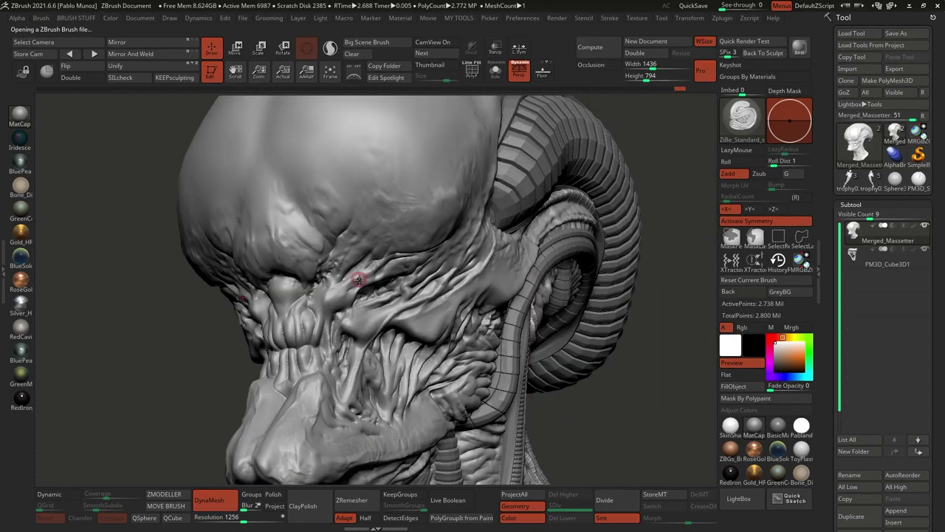
{"action": "left_click_drag", "start_coordinate": [630, 401], "coordinate": [637, 379], "text": "ctrl"}
{"action": "left_click_drag", "start_coordinate": [244, 521], "coordinate": [247, 522]}
{"action": "left_click_drag", "start_coordinate": [640, 353], "coordinate": [656, 300], "text": "ctrl"}
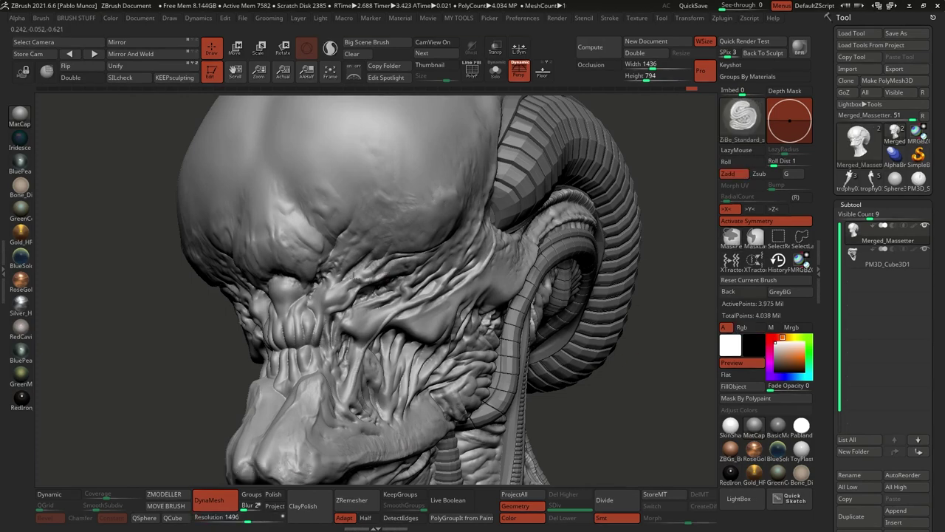
- Sculpt finer skin detail across the face, jaw and neck with the ZiBe_Standard_s brush
{"action": "right_click_drag", "start_coordinate": [299, 304], "coordinate": [189, 273]}
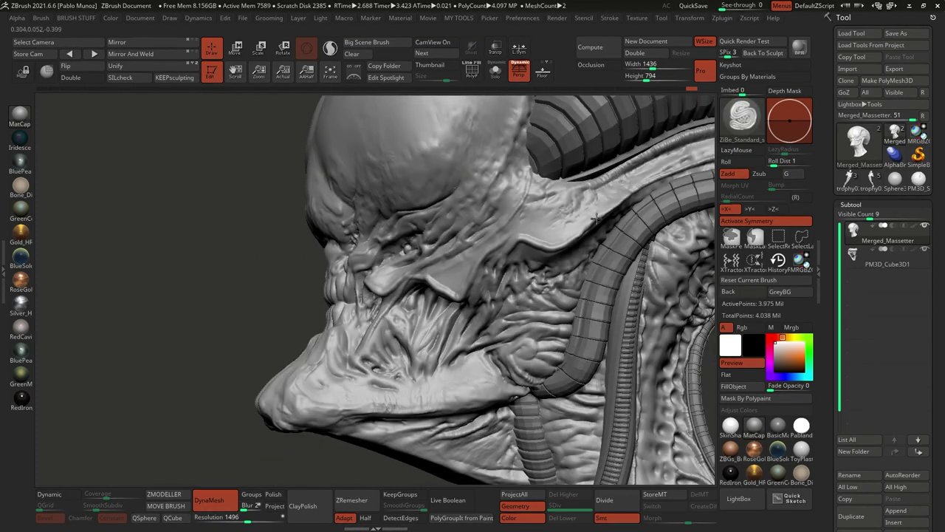
{"action": "mouse_move", "coordinate": [597, 219]}
{"action": "right_mouse_down"}
{"action": "mouse_move", "coordinate": [523, 170]}
{"action": "mouse_move", "coordinate": [433, 351]}
{"action": "mouse_move", "coordinate": [491, 321]}
{"action": "right_mouse_up"}
{"action": "right_click_drag", "start_coordinate": [434, 288], "coordinate": [398, 308]}
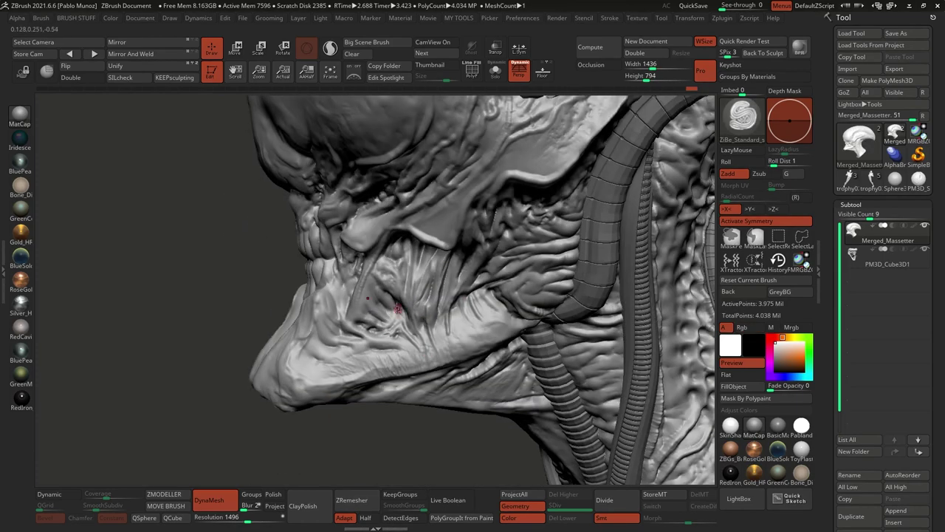
{"action": "mouse_move", "coordinate": [350, 334]}
{"action": "right_mouse_down"}
{"action": "mouse_move", "coordinate": [333, 274]}
{"action": "mouse_move", "coordinate": [419, 205]}
{"action": "mouse_move", "coordinate": [433, 164]}
{"action": "mouse_move", "coordinate": [624, 166]}
{"action": "mouse_move", "coordinate": [433, 278]}
{"action": "mouse_move", "coordinate": [446, 304]}
{"action": "mouse_move", "coordinate": [481, 247]}
{"action": "mouse_move", "coordinate": [384, 295]}
{"action": "right_mouse_up"}
{"action": "right_click_drag", "start_coordinate": [384, 295], "coordinate": [365, 339], "text": "ctrl"}
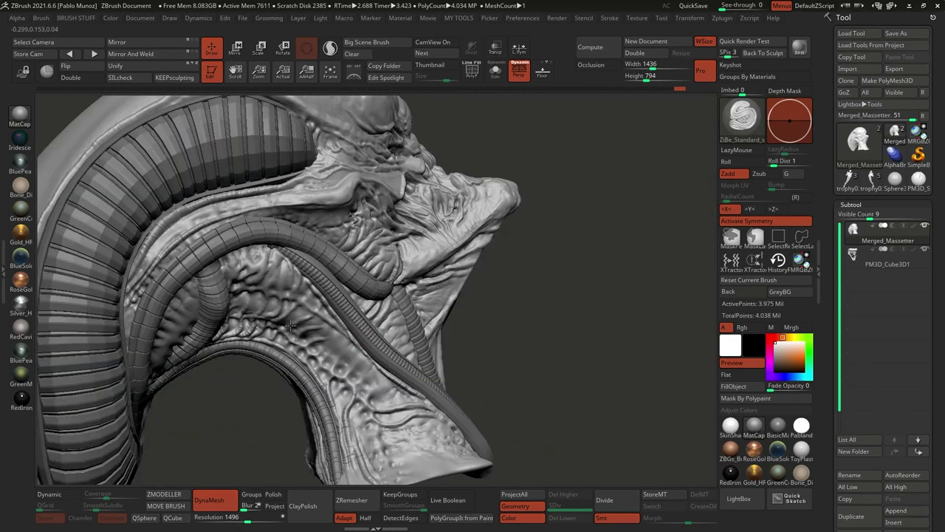
{"action": "mouse_move", "coordinate": [400, 398]}
{"action": "right_mouse_down"}
{"action": "mouse_move", "coordinate": [320, 219]}
{"action": "mouse_move", "coordinate": [288, 222]}
{"action": "mouse_move", "coordinate": [407, 252]}
{"action": "mouse_move", "coordinate": [387, 241]}
{"action": "mouse_move", "coordinate": [413, 222]}
{"action": "mouse_move", "coordinate": [367, 273]}
{"action": "right_mouse_up"}
{"action": "mouse_move", "coordinate": [431, 253]}
{"action": "right_mouse_down"}
{"action": "mouse_move", "coordinate": [483, 175]}
{"action": "mouse_move", "coordinate": [464, 244]}
{"action": "right_mouse_up"}
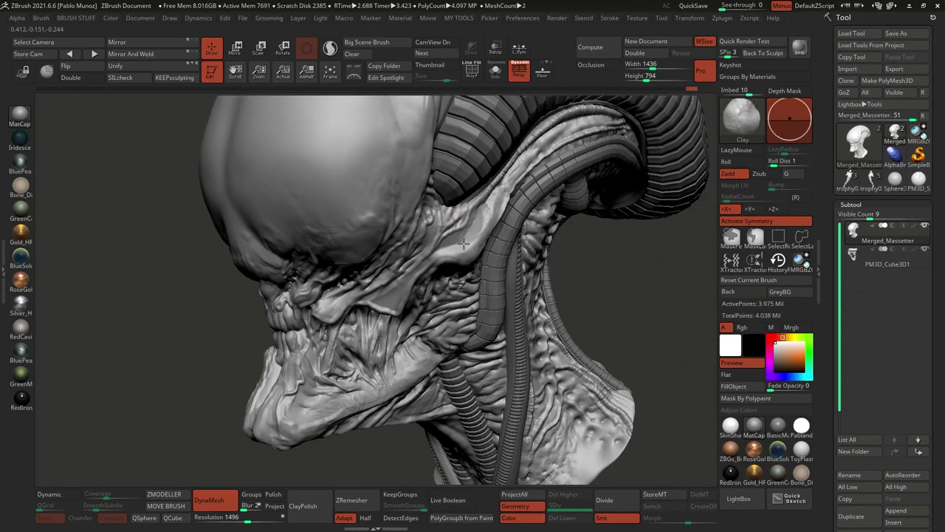
- Switch to the HRGi_Cutter brush and carve cuts into the side of the head
{"action": "mouse_move", "coordinate": [304, 299]}
{"action": "right_mouse_down"}
{"action": "mouse_move", "coordinate": [320, 338]}
{"action": "mouse_move", "coordinate": [466, 344]}
{"action": "mouse_move", "coordinate": [538, 330]}
{"action": "right_mouse_up"}
{"action": "key", "text": "b"}
{"action": "left_click", "coordinate": [414, 356]}
{"action": "mouse_move", "coordinate": [414, 356]}
{"action": "right_mouse_down"}
{"action": "mouse_move", "coordinate": [450, 331]}
{"action": "mouse_move", "coordinate": [434, 336]}
{"action": "right_mouse_up"}
{"action": "left_click_drag", "start_coordinate": [434, 336], "coordinate": [437, 360]}
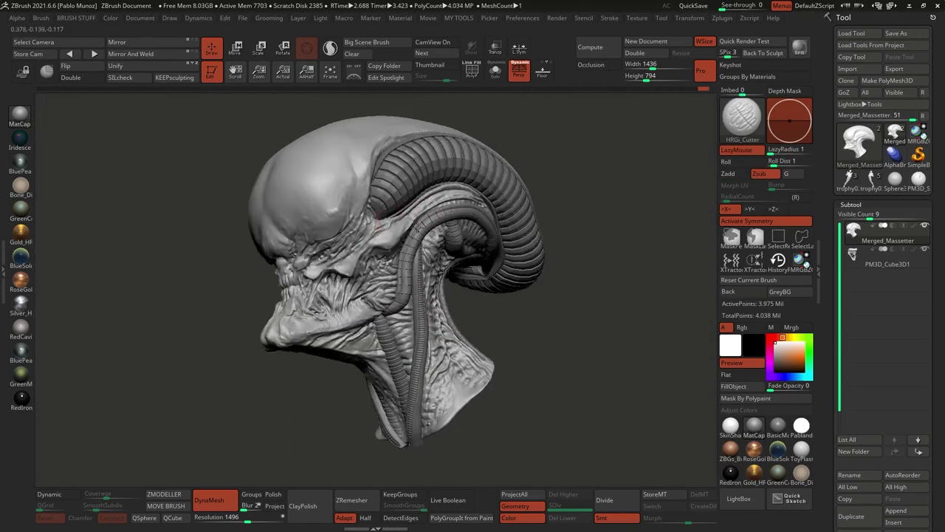
- Load the ZiBe_Pattern2 brush and sculpt its pattern on the skull edge in front of the large tube
{"action": "mouse_move", "coordinate": [437, 359]}
{"action": "right_mouse_down"}
{"action": "mouse_move", "coordinate": [503, 310]}
{"action": "mouse_move", "coordinate": [390, 342]}
{"action": "mouse_move", "coordinate": [447, 278]}
{"action": "mouse_move", "coordinate": [521, 333]}
{"action": "mouse_move", "coordinate": [367, 285]}
{"action": "mouse_move", "coordinate": [391, 279]}
{"action": "right_mouse_up"}
{"action": "left_click", "coordinate": [448, 279], "text": "alt"}
{"action": "key", "text": "comma"}
{"action": "double_click", "coordinate": [553, 347]}
{"action": "left_click_drag", "start_coordinate": [392, 279], "coordinate": [401, 271]}
{"action": "right_click_drag", "start_coordinate": [401, 271], "coordinate": [365, 240]}
{"action": "left_click_drag", "start_coordinate": [365, 240], "coordinate": [374, 180]}
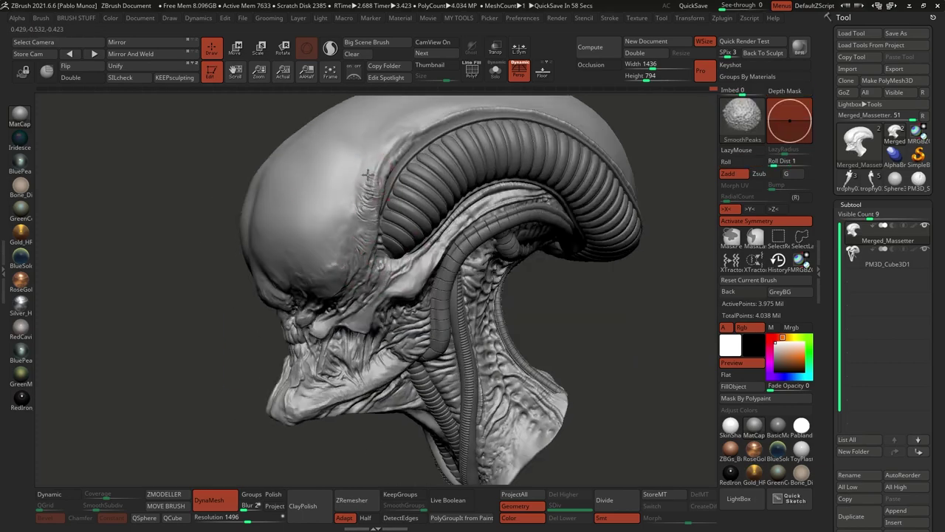
- Extend the ZiBe_Pattern2 texture along the skull edge and beneath the jaw, softening it with SmoothPeaks
{"action": "right_click_drag", "start_coordinate": [374, 179], "coordinate": [380, 200]}
{"action": "left_click_drag", "start_coordinate": [379, 199], "coordinate": [447, 152]}
{"action": "right_click_drag", "start_coordinate": [448, 151], "coordinate": [391, 304]}
{"action": "right_click_drag", "start_coordinate": [378, 381], "coordinate": [509, 355]}
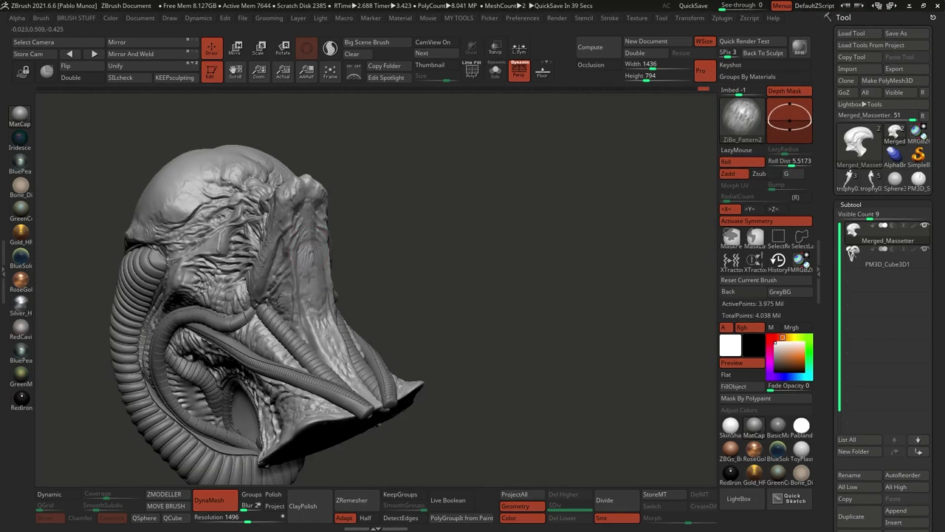
{"action": "mouse_move", "coordinate": [258, 310]}
{"action": "right_mouse_down"}
{"action": "mouse_move", "coordinate": [249, 268]}
{"action": "mouse_move", "coordinate": [255, 318]}
{"action": "mouse_move", "coordinate": [298, 254]}
{"action": "mouse_move", "coordinate": [354, 243]}
{"action": "right_mouse_up"}
{"action": "left_click_drag", "start_coordinate": [384, 240], "coordinate": [292, 284]}
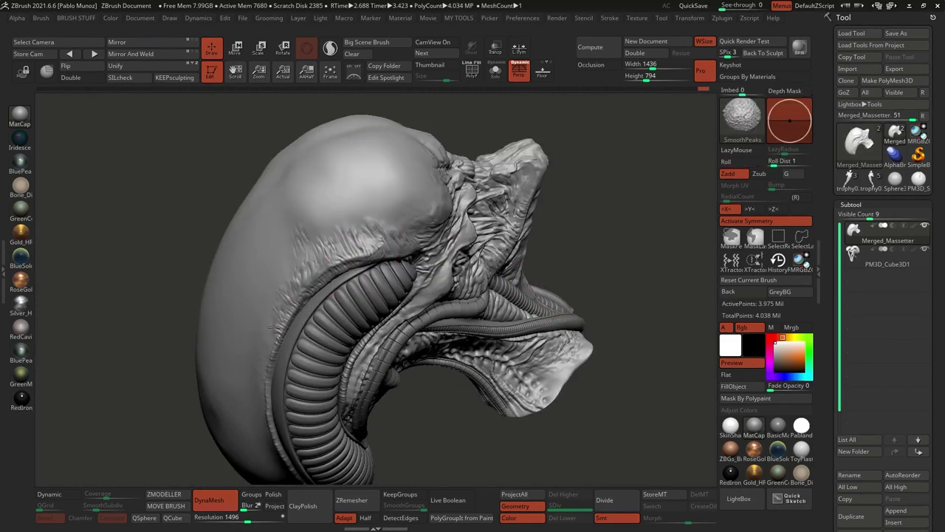
- Build up the skull surface above the large ribbed tube with the Clay brush
{"action": "right_click_drag", "start_coordinate": [355, 222], "coordinate": [462, 318]}
{"action": "mouse_move", "coordinate": [461, 318]}
{"action": "right_mouse_down", "text": "ctrl"}
{"action": "mouse_move", "coordinate": [459, 284]}
{"action": "mouse_move", "coordinate": [523, 264]}
{"action": "mouse_move", "coordinate": [519, 248]}
{"action": "right_mouse_up", "text": "ctrl"}
{"action": "key", "text": "b"}
{"action": "key", "text": "c"}
{"action": "key", "text": "l"}
{"action": "left_click_drag", "start_coordinate": [519, 249], "coordinate": [339, 333]}
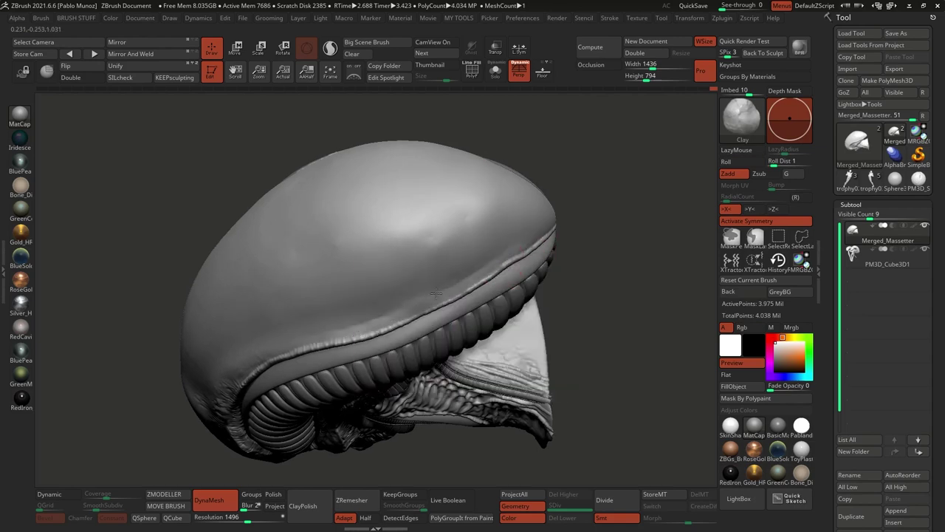
- Load the ZiBe_Membrane brush and texture the forehead and front side of the skull
{"action": "mouse_move", "coordinate": [591, 295]}
{"action": "right_mouse_down"}
{"action": "mouse_move", "coordinate": [539, 232]}
{"action": "mouse_move", "coordinate": [565, 232]}
{"action": "right_mouse_up"}
{"action": "key", "text": "comma"}
{"action": "double_click", "coordinate": [621, 285]}
{"action": "mouse_move", "coordinate": [369, 214]}
{"action": "right_mouse_down"}
{"action": "mouse_move", "coordinate": [431, 226]}
{"action": "mouse_move", "coordinate": [425, 263]}
{"action": "right_mouse_up"}
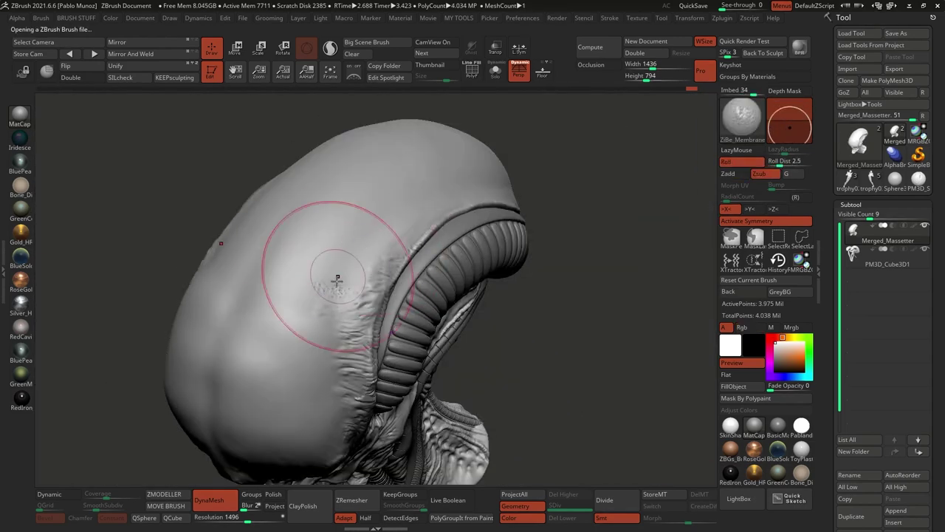
{"action": "left_click_drag", "start_coordinate": [335, 279], "coordinate": [307, 306]}
{"action": "right_click_drag", "start_coordinate": [307, 306], "coordinate": [298, 257]}
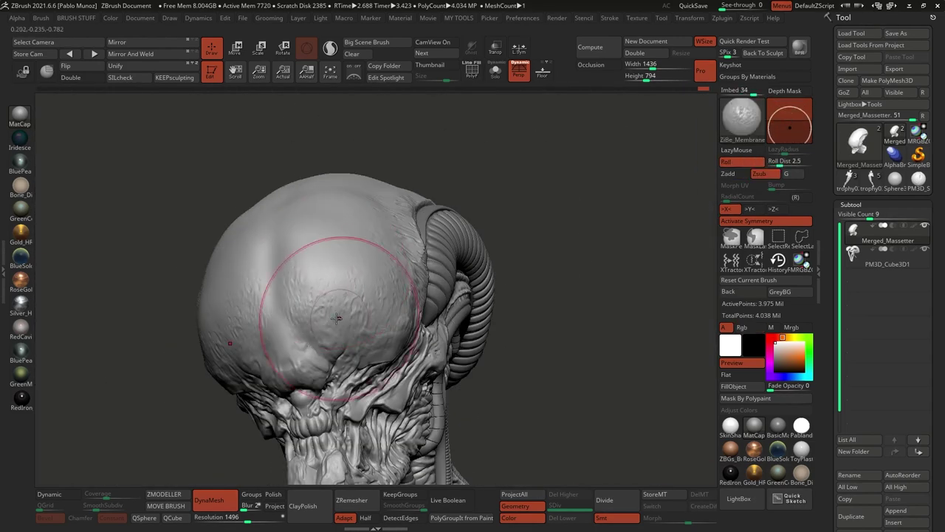
- Continue the ZiBe_Membrane texture back along the side of the skull above the large tube
{"action": "right_click_drag", "start_coordinate": [355, 258], "coordinate": [525, 222]}
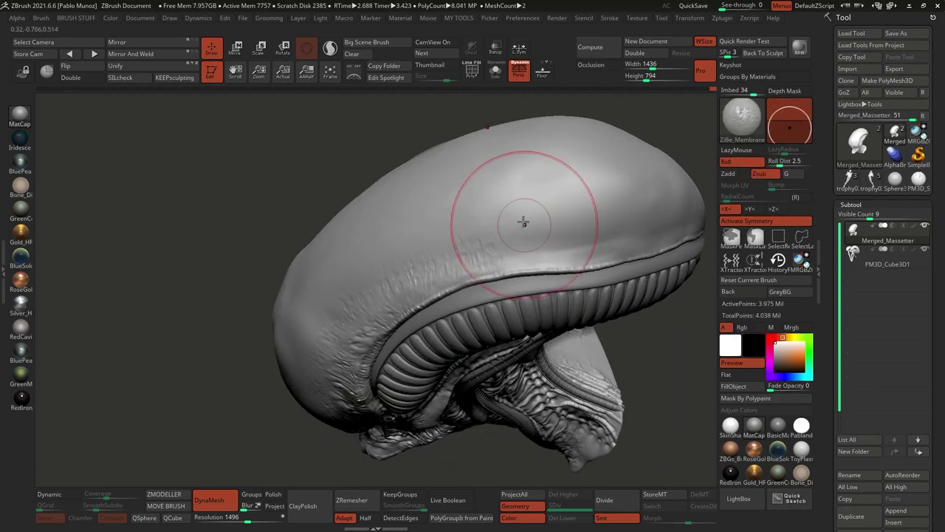
{"action": "left_click_drag", "start_coordinate": [526, 221], "coordinate": [579, 260]}
{"action": "mouse_move", "coordinate": [579, 260]}
{"action": "right_mouse_down"}
{"action": "mouse_move", "coordinate": [488, 222]}
{"action": "mouse_move", "coordinate": [458, 237]}
{"action": "right_mouse_up"}
{"action": "left_click_drag", "start_coordinate": [458, 236], "coordinate": [450, 268]}
{"action": "mouse_move", "coordinate": [450, 267]}
{"action": "right_mouse_down"}
{"action": "mouse_move", "coordinate": [473, 214]}
{"action": "mouse_move", "coordinate": [477, 311]}
{"action": "mouse_move", "coordinate": [618, 207]}
{"action": "mouse_move", "coordinate": [687, 368]}
{"action": "right_mouse_up"}
- Load another custom brush from the library and refine the front of the head
{"action": "key", "text": "comma"}
{"action": "double_click", "coordinate": [620, 285]}
{"action": "key", "text": "comma"}
{"action": "double_click", "coordinate": [572, 139]}
{"action": "mouse_move", "coordinate": [591, 295]}
{"action": "right_mouse_down"}
{"action": "mouse_move", "coordinate": [490, 302]}
{"action": "mouse_move", "coordinate": [561, 311]}
{"action": "right_mouse_up"}
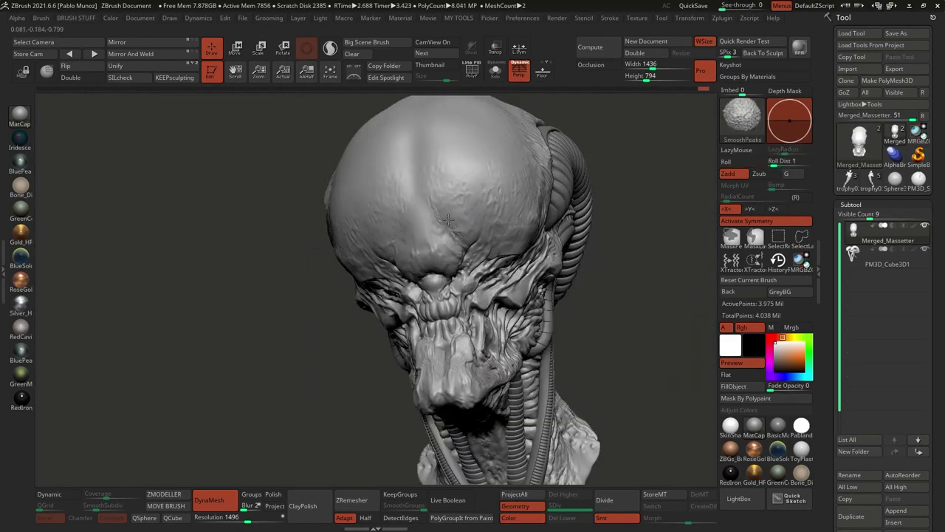
- Load the ZiBe_Organic crack brush, turn off X symmetry, and draw a crack down the middle of the forehead
{"action": "key", "text": "comma"}
{"action": "double_click", "coordinate": [637, 219]}
{"action": "mouse_move", "coordinate": [433, 188]}
{"action": "right_mouse_down"}
{"action": "mouse_move", "coordinate": [354, 192]}
{"action": "mouse_move", "coordinate": [443, 222]}
{"action": "right_mouse_up"}
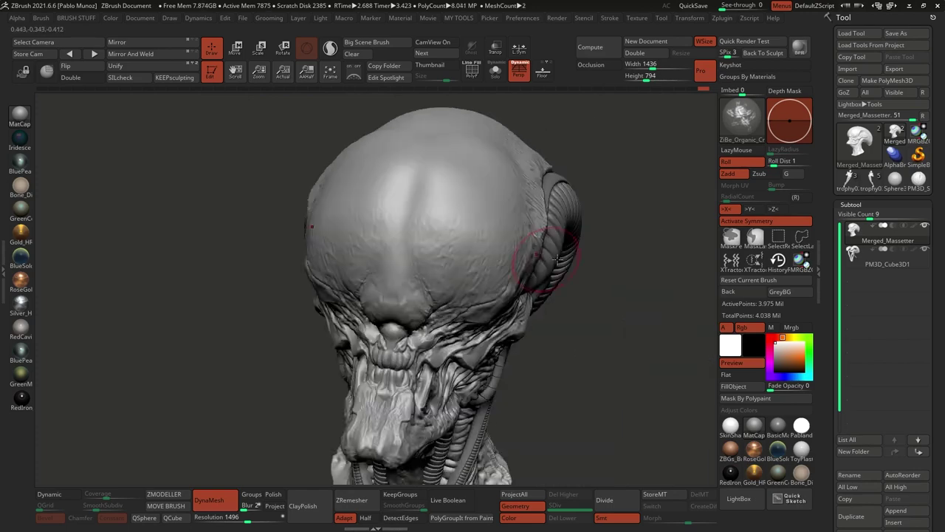
{"action": "key", "text": "x"}
{"action": "left_click_drag", "start_coordinate": [430, 288], "coordinate": [423, 156]}
{"action": "left_click_drag", "start_coordinate": [422, 156], "coordinate": [426, 141], "text": "shift"}
{"action": "mouse_move", "coordinate": [426, 141]}
{"action": "right_mouse_down"}
{"action": "mouse_move", "coordinate": [399, 288]}
{"action": "mouse_move", "coordinate": [418, 204]}
{"action": "mouse_move", "coordinate": [490, 264]}
{"action": "right_mouse_up"}
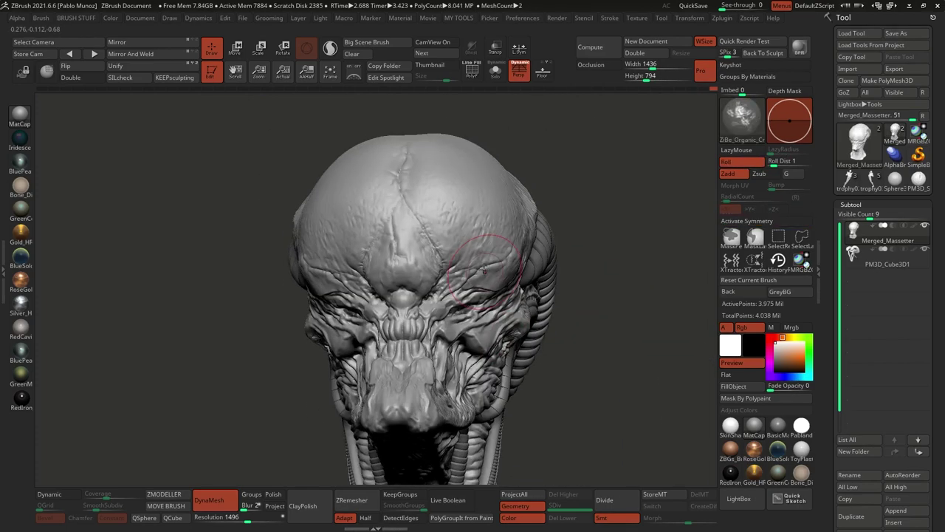
- Turn X symmetry back on and load another custom brush for detailing the head
{"action": "key", "text": "x"}
{"action": "mouse_move", "coordinate": [576, 266]}
{"action": "right_mouse_down"}
{"action": "mouse_move", "coordinate": [486, 274]}
{"action": "mouse_move", "coordinate": [450, 295]}
{"action": "mouse_move", "coordinate": [432, 233]}
{"action": "mouse_move", "coordinate": [387, 347]}
{"action": "mouse_move", "coordinate": [458, 295]}
{"action": "mouse_move", "coordinate": [433, 272]}
{"action": "mouse_move", "coordinate": [382, 293]}
{"action": "mouse_move", "coordinate": [496, 264]}
{"action": "mouse_move", "coordinate": [401, 201]}
{"action": "mouse_move", "coordinate": [413, 307]}
{"action": "mouse_move", "coordinate": [428, 285]}
{"action": "mouse_move", "coordinate": [499, 314]}
{"action": "mouse_move", "coordinate": [559, 211]}
{"action": "mouse_move", "coordinate": [503, 226]}
{"action": "right_mouse_up"}
{"action": "key", "text": "comma"}
{"action": "double_click", "coordinate": [443, 219]}
{"action": "key", "text": "ctrl+shift+s"}
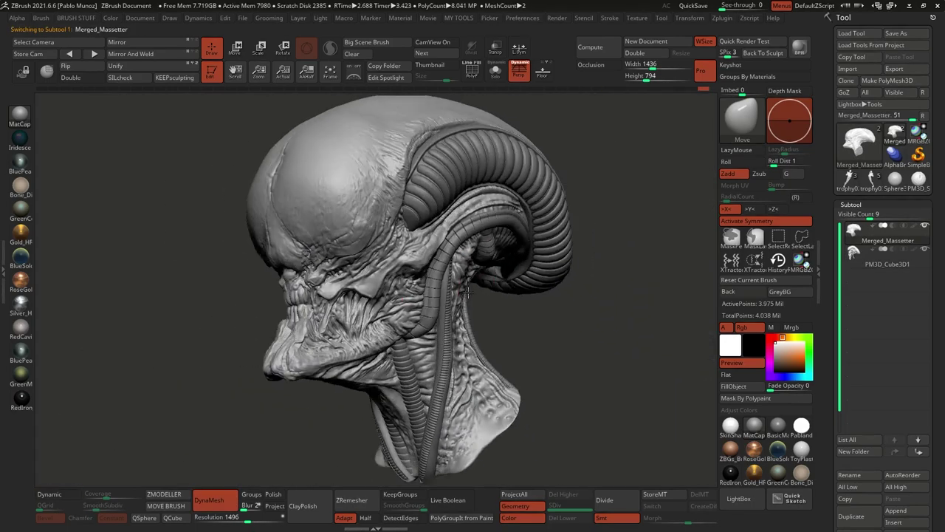
- Refine the cheek, jaw and temple forms with the Standard and Clay brushes
{"action": "mouse_move", "coordinate": [397, 233]}
{"action": "right_mouse_down"}
{"action": "mouse_move", "coordinate": [475, 243]}
{"action": "mouse_move", "coordinate": [469, 305]}
{"action": "mouse_move", "coordinate": [507, 228]}
{"action": "right_mouse_up"}
{"action": "mouse_move", "coordinate": [543, 355]}
{"action": "right_mouse_down", "text": "alt"}
{"action": "mouse_move", "coordinate": [475, 279]}
{"action": "mouse_move", "coordinate": [348, 338]}
{"action": "mouse_move", "coordinate": [317, 184]}
{"action": "mouse_move", "coordinate": [318, 272]}
{"action": "mouse_move", "coordinate": [214, 268]}
{"action": "right_mouse_up", "text": "alt"}
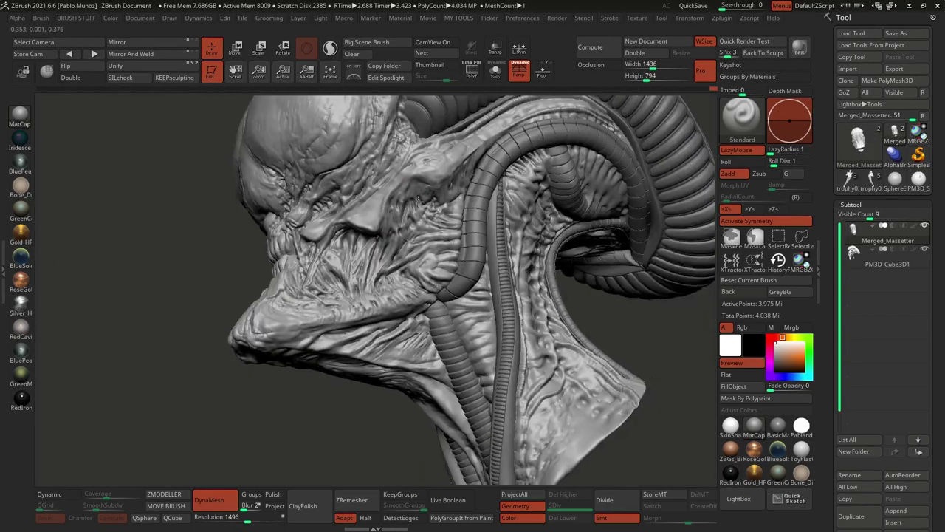
{"action": "right_click", "coordinate": [348, 307]}
{"action": "mouse_move", "coordinate": [384, 277]}
{"action": "right_mouse_down"}
{"action": "mouse_move", "coordinate": [348, 307]}
{"action": "mouse_move", "coordinate": [384, 218]}
{"action": "mouse_move", "coordinate": [439, 131]}
{"action": "right_mouse_up"}
{"action": "key", "text": "b"}
{"action": "key", "text": "c"}
{"action": "key", "text": "l"}
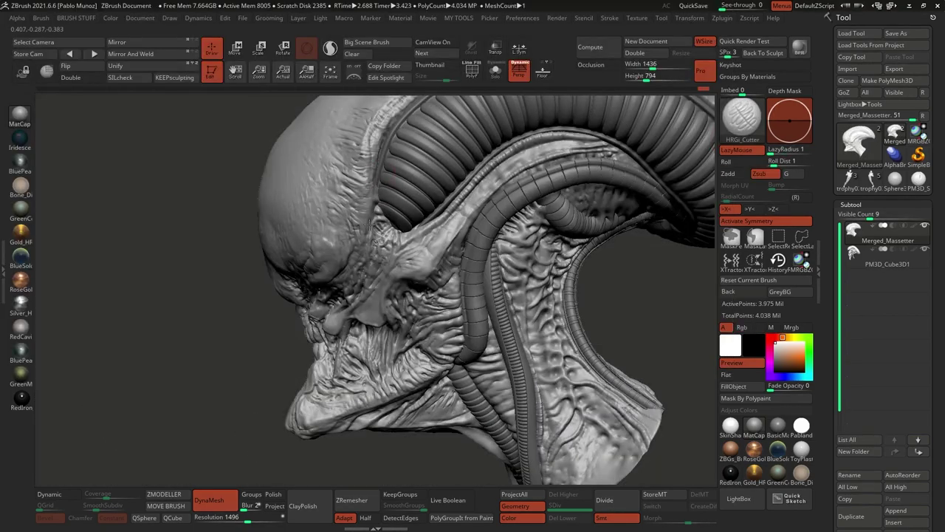
- Switch to the Inflat brush and work on the back of the skull with X symmetry on
{"action": "mouse_move", "coordinate": [425, 200]}
{"action": "right_mouse_down"}
{"action": "mouse_move", "coordinate": [413, 254]}
{"action": "mouse_move", "coordinate": [392, 218]}
{"action": "mouse_move", "coordinate": [381, 253]}
{"action": "mouse_move", "coordinate": [381, 357]}
{"action": "mouse_move", "coordinate": [308, 219]}
{"action": "mouse_move", "coordinate": [271, 262]}
{"action": "mouse_move", "coordinate": [302, 221]}
{"action": "mouse_move", "coordinate": [429, 235]}
{"action": "mouse_move", "coordinate": [418, 240]}
{"action": "mouse_move", "coordinate": [450, 364]}
{"action": "mouse_move", "coordinate": [543, 297]}
{"action": "mouse_move", "coordinate": [538, 203]}
{"action": "right_mouse_up"}
{"action": "key", "text": "x"}
{"action": "key", "text": "b"}
{"action": "key", "text": "i"}
{"action": "key", "text": "n"}
{"action": "key", "text": "x"}
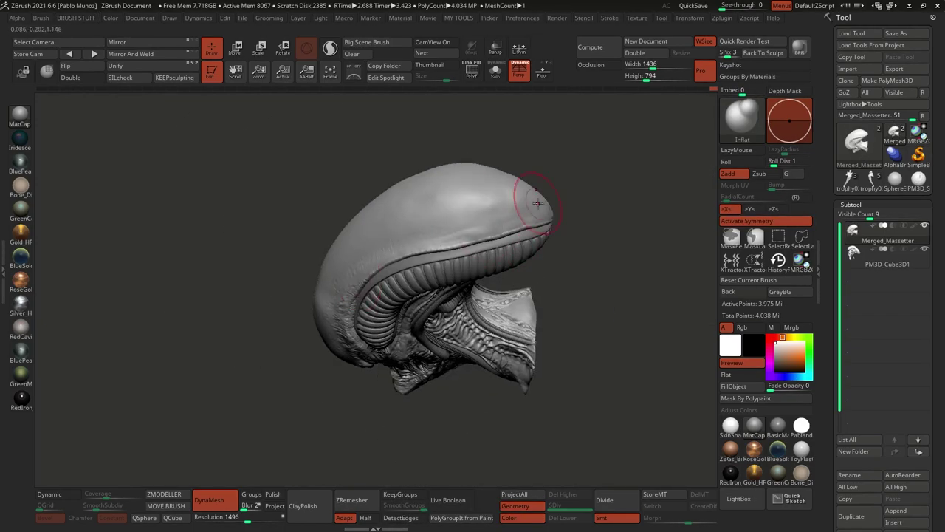
- Load the ZiBe_Pattern3 brush again, enlarge it, and sculpt and smooth its pattern on the forehead
{"action": "left_click", "coordinate": [738, 498]}
{"action": "double_click", "coordinate": [414, 244]}
{"action": "key", "text": "space"}
{"action": "left_click_drag", "start_coordinate": [399, 255], "coordinate": [421, 225]}
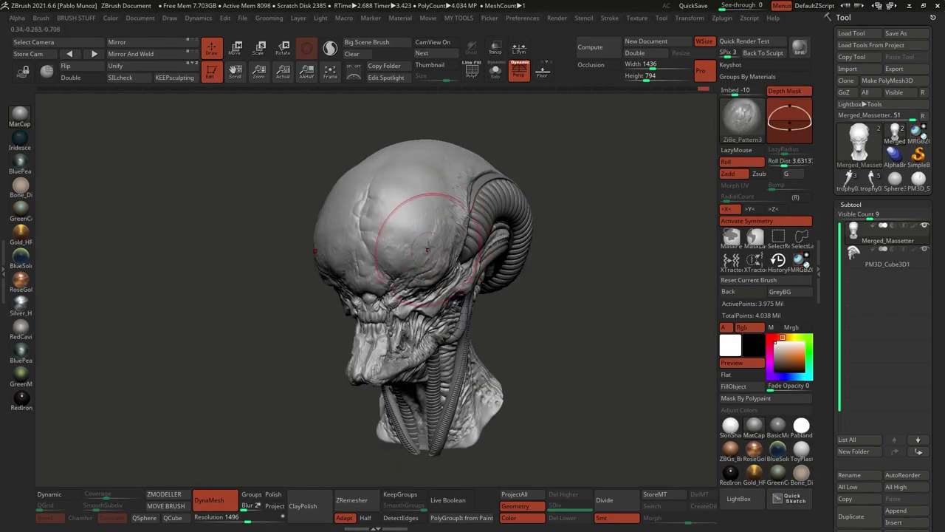
{"action": "right_click_drag", "start_coordinate": [427, 250], "coordinate": [443, 317], "text": "ctrl"}
{"action": "left_click_drag", "start_coordinate": [437, 275], "coordinate": [444, 283], "text": "shift"}
{"action": "mouse_move", "coordinate": [502, 280]}
{"action": "right_mouse_down"}
{"action": "mouse_move", "coordinate": [439, 267]}
{"action": "mouse_move", "coordinate": [348, 280]}
{"action": "right_mouse_up"}
- Switch to the Move brush for form adjustments, then load the ZiBe_Standard_S brush
{"action": "key", "text": "space"}
{"action": "key", "text": "b"}
{"action": "key", "text": "m"}
{"action": "key", "text": "v"}
{"action": "key", "text": "comma"}
{"action": "double_click", "coordinate": [232, 323]}
- Set the ZiBe_Standard_S brush to a small draw size and add final fine detail to the head
{"action": "mouse_move", "coordinate": [370, 325]}
{"action": "right_mouse_down"}
{"action": "mouse_move", "coordinate": [443, 329]}
{"action": "mouse_move", "coordinate": [388, 332]}
{"action": "mouse_move", "coordinate": [412, 343]}
{"action": "mouse_move", "coordinate": [468, 194]}
{"action": "mouse_move", "coordinate": [514, 205]}
{"action": "mouse_move", "coordinate": [497, 159]}
{"action": "mouse_move", "coordinate": [532, 177]}
{"action": "mouse_move", "coordinate": [486, 213]}
{"action": "right_mouse_up"}
{"action": "right_click_drag", "start_coordinate": [500, 270], "coordinate": [480, 229], "text": "ctrl"}
{"action": "right_click_drag", "start_coordinate": [421, 306], "coordinate": [443, 314]}
{"action": "right_click", "coordinate": [443, 314]}
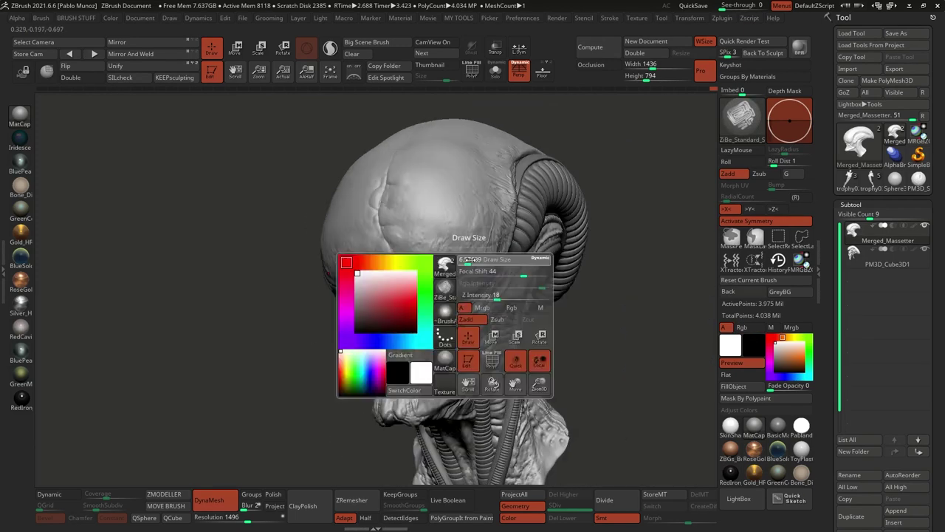
{"action": "right_click_drag", "start_coordinate": [554, 362], "coordinate": [549, 313], "text": "ctrl"}
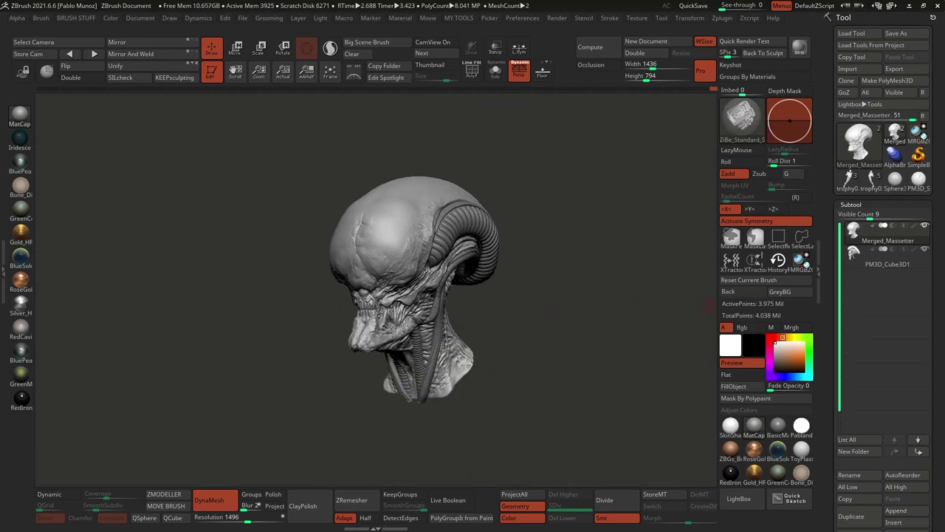
- Try the silver material with a dark teal colour on the alien head and return it to the grey MatCap material
{"action": "left_click", "coordinate": [20, 350]}
{"action": "left_click", "coordinate": [20, 303]}
{"action": "left_click", "coordinate": [809, 377]}
{"action": "left_click", "coordinate": [793, 370]}
{"action": "right_click_drag", "start_coordinate": [549, 277], "coordinate": [517, 278]}
{"action": "right_click_drag", "start_coordinate": [569, 270], "coordinate": [595, 320], "text": "ctrl"}
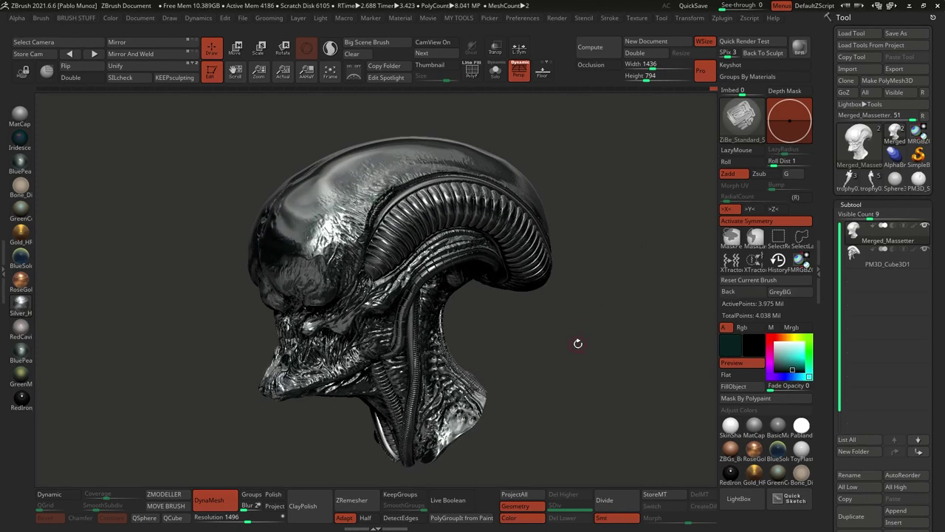
{"action": "left_click", "coordinate": [20, 115]}
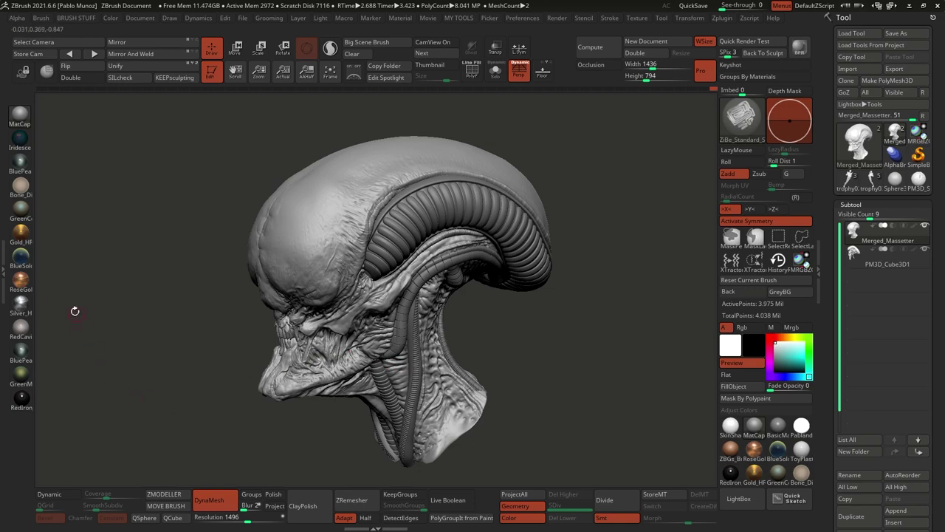
- Give the alien head the silver material with a dark blue colour and inspect its side profile
{"action": "left_click", "coordinate": [27, 309]}
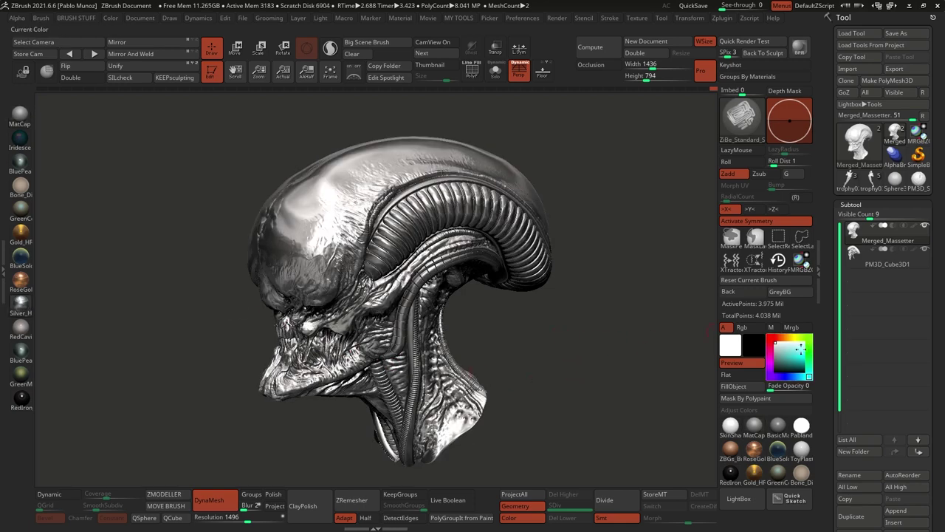
{"action": "left_click_drag", "start_coordinate": [801, 348], "coordinate": [792, 365]}
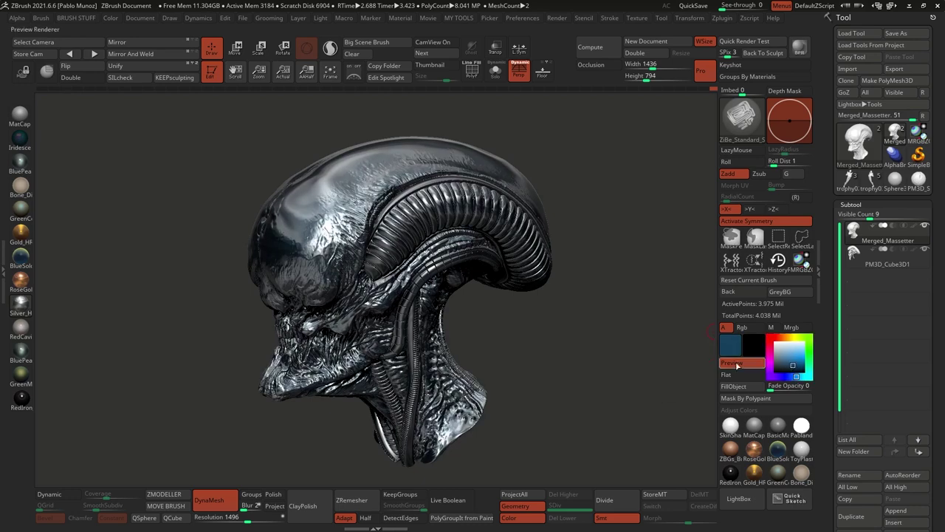
{"action": "mouse_move", "coordinate": [646, 363]}
{"action": "left_mouse_down"}
{"action": "mouse_move", "coordinate": [622, 353]}
{"action": "mouse_move", "coordinate": [599, 372]}
{"action": "mouse_move", "coordinate": [594, 365]}
{"action": "left_mouse_up"}
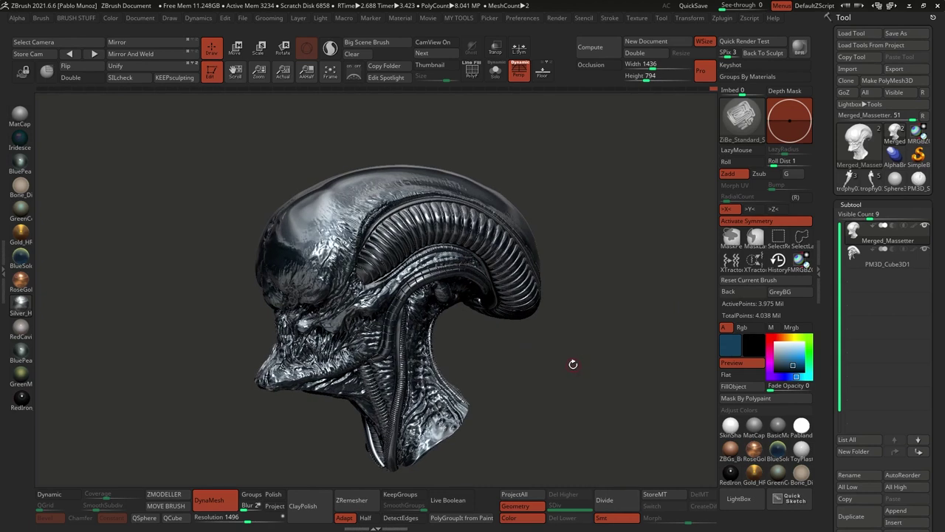